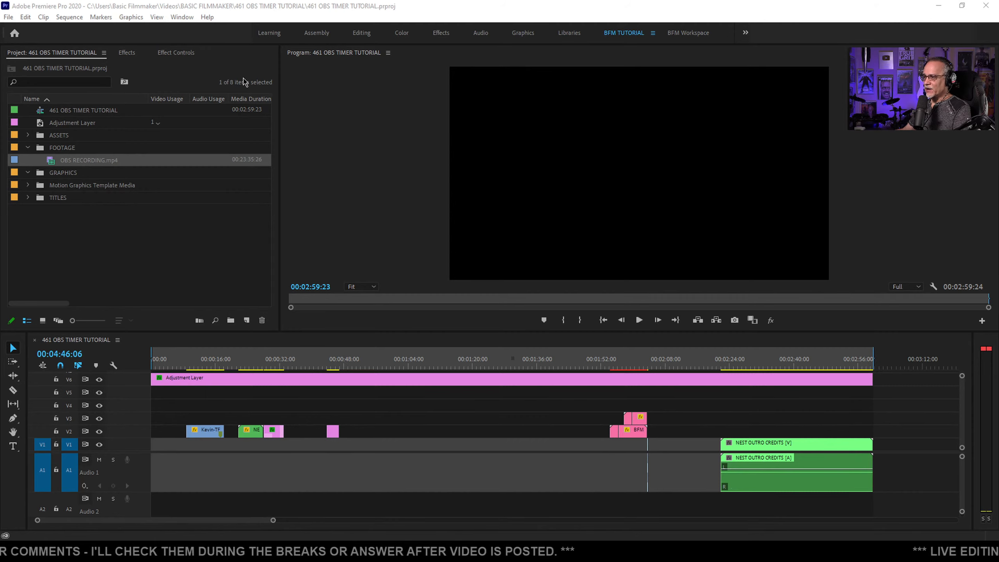
Place OBS RECORDING.mp4 on tracks V1 and A1 after the outro credits, starting at about 00:03:14
left_click_drag(176, 366, 730, 450)
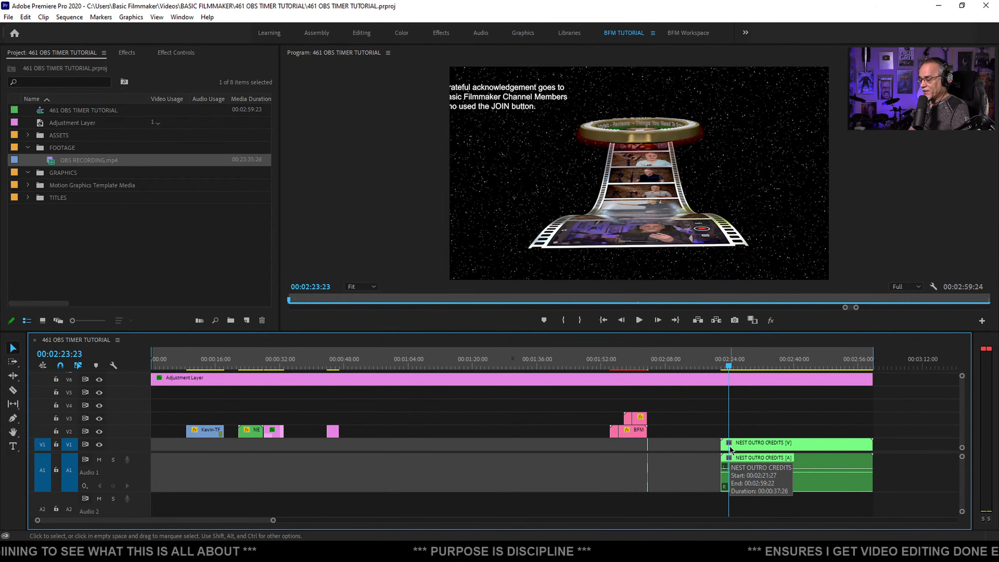
scroll(340, 422, "down", 2)
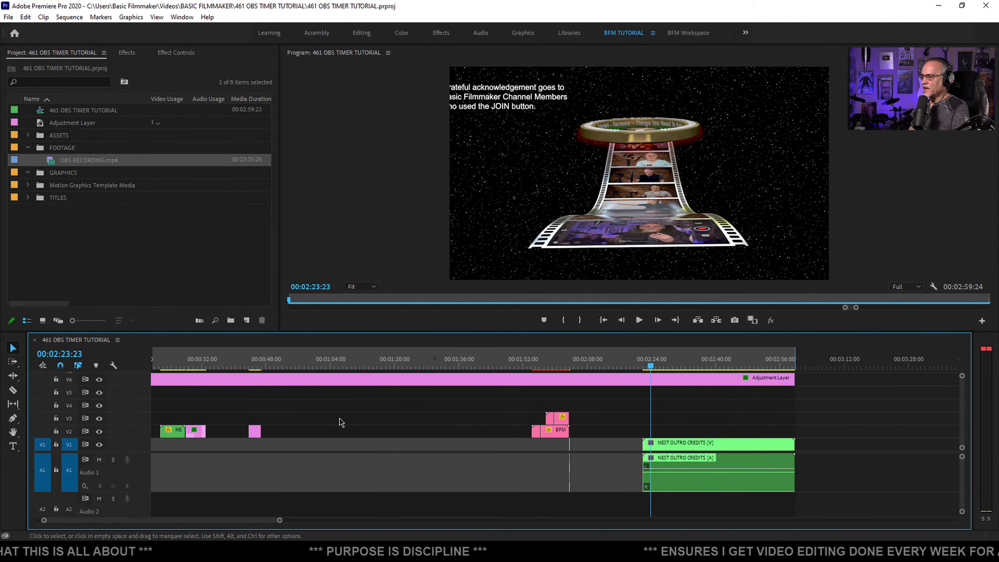
scroll(334, 417, "down", 6)
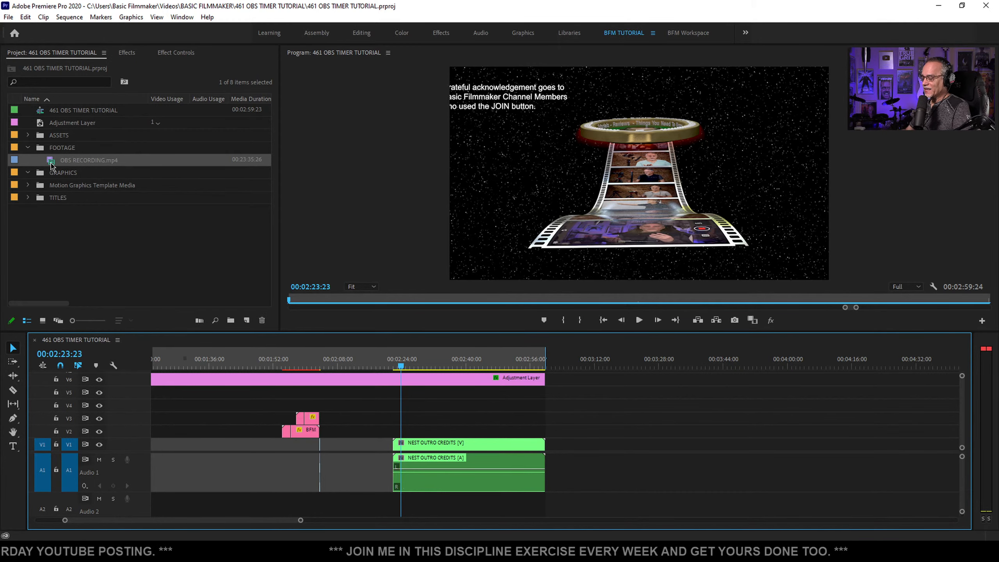
left_click_drag(51, 164, 645, 443)
Look through the opening minute of the OBS recording on the timeline to find where the talking starts
scroll(597, 419, "down", 5)
scroll(513, 393, "down", 2)
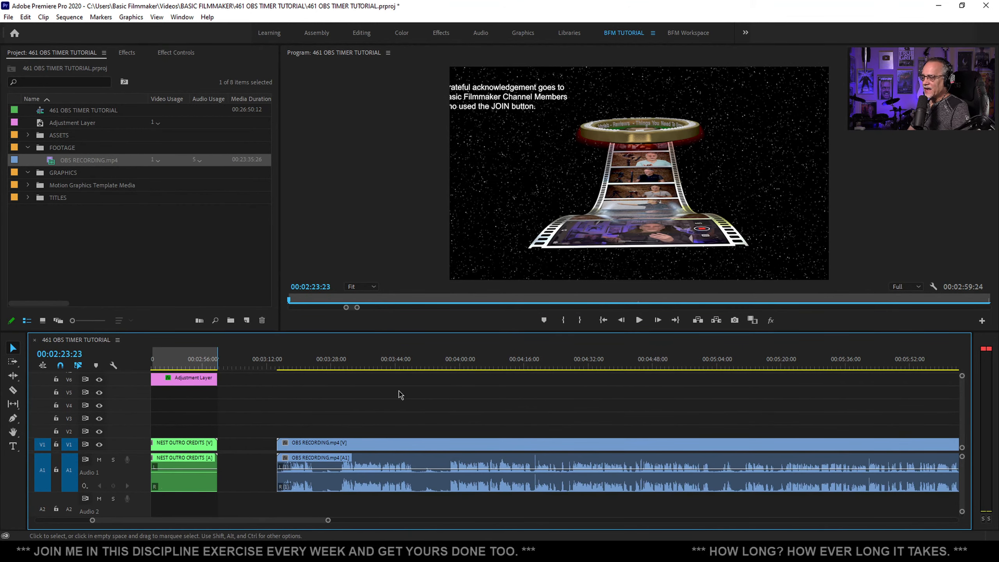
left_click_drag(349, 364, 420, 423)
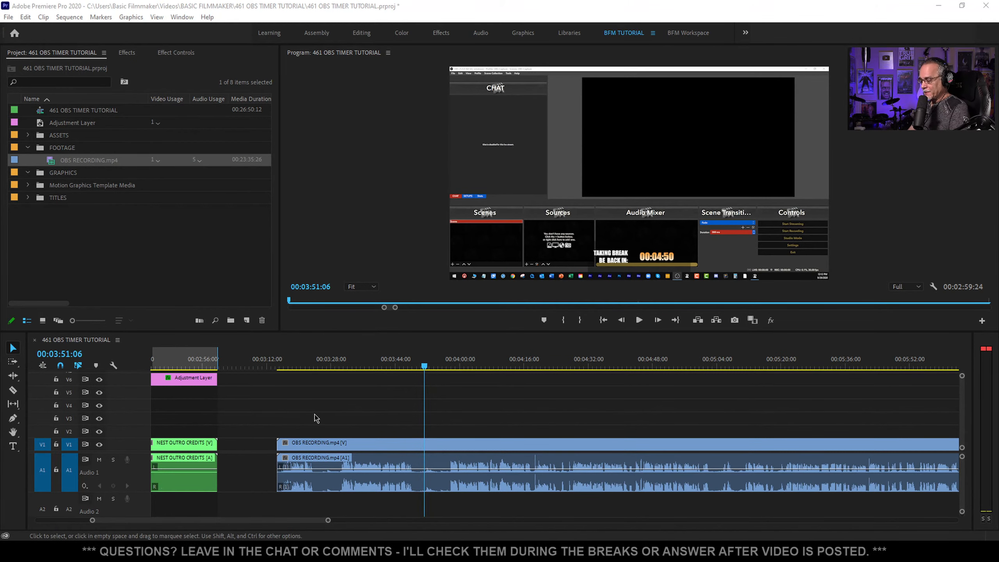
scroll(295, 420, "up", 4)
left_click(433, 418)
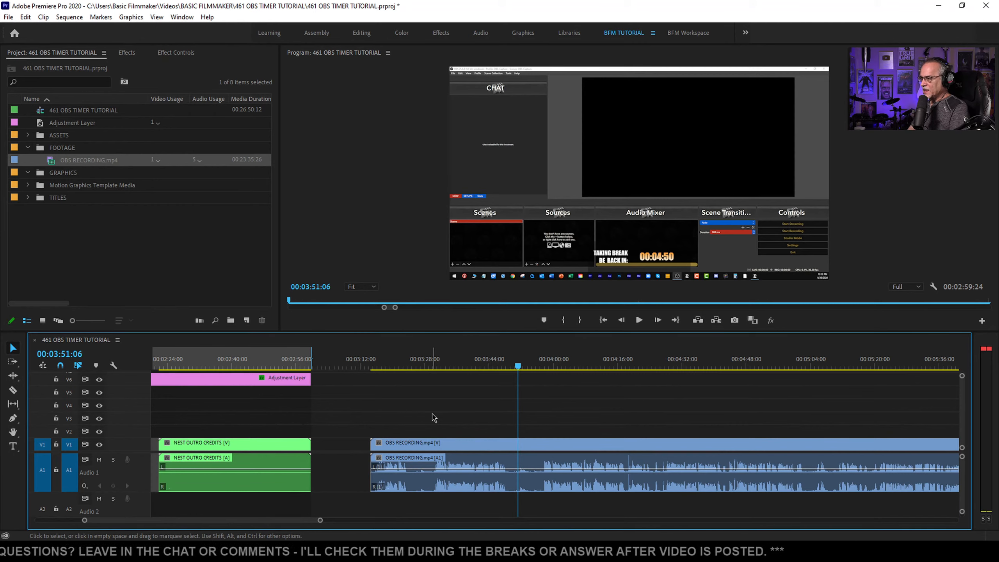
scroll(394, 409, "up", 3)
left_click(585, 362)
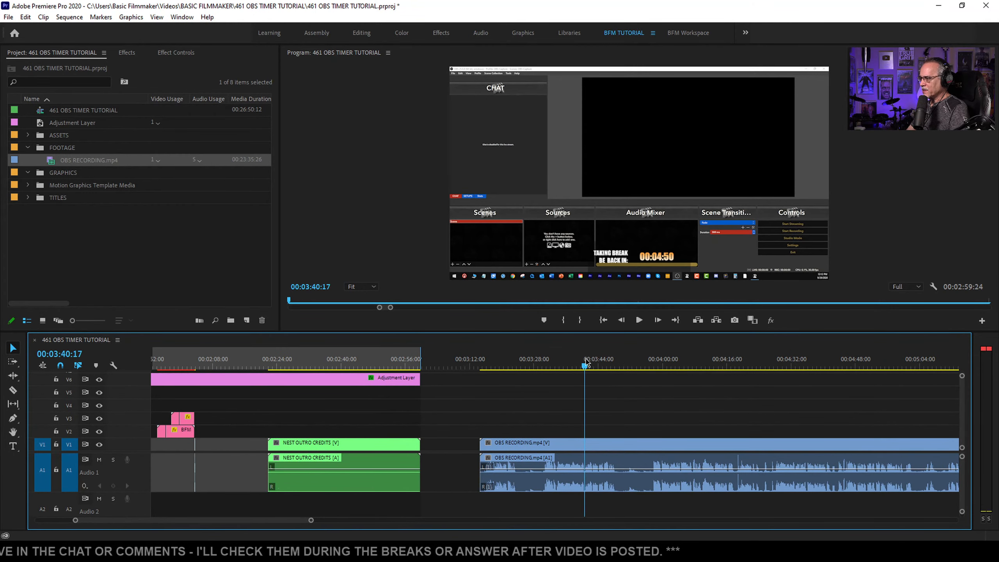
scroll(590, 394, "up", 2)
scroll(626, 400, "down", 4)
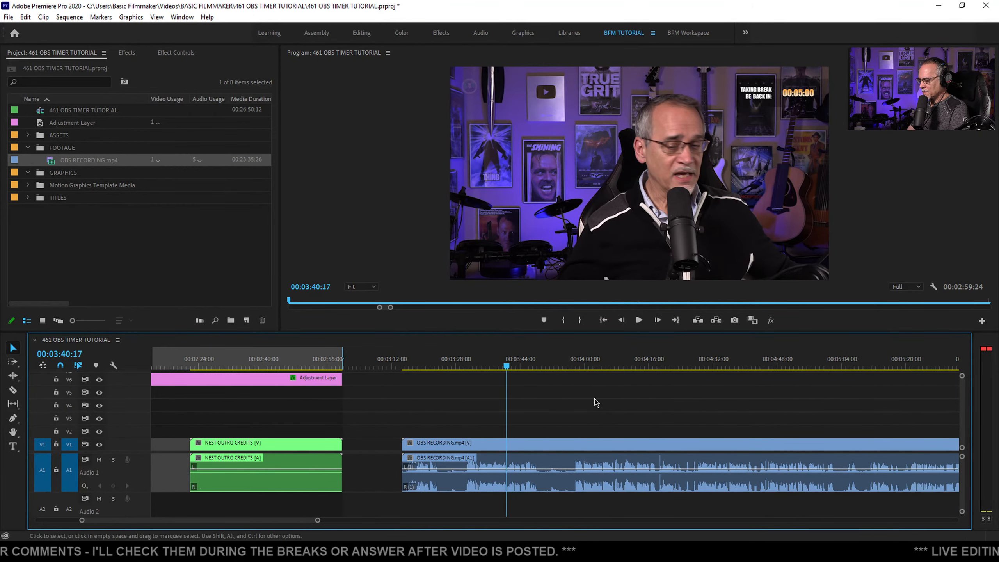
scroll(560, 405, "up", 3)
scroll(551, 413, "up", 2)
scroll(550, 413, "down", 4)
left_click_drag(321, 521, 255, 519)
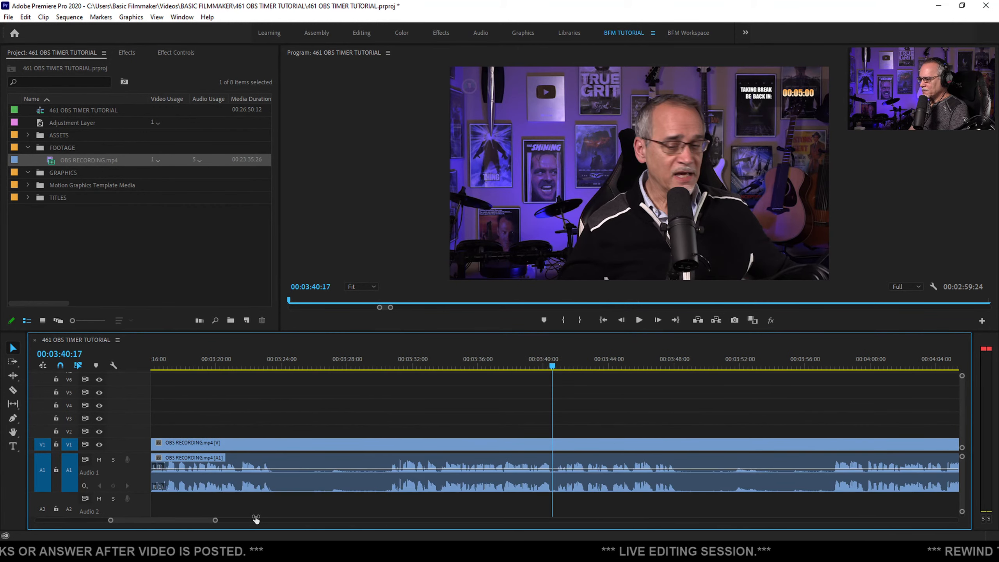
Split the OBS RECORDING clip at 00:03:16:00, just before the speech begins, and delete the short piece before the cut
scroll(356, 396, "up", 4)
left_click_drag(403, 367, 393, 370)
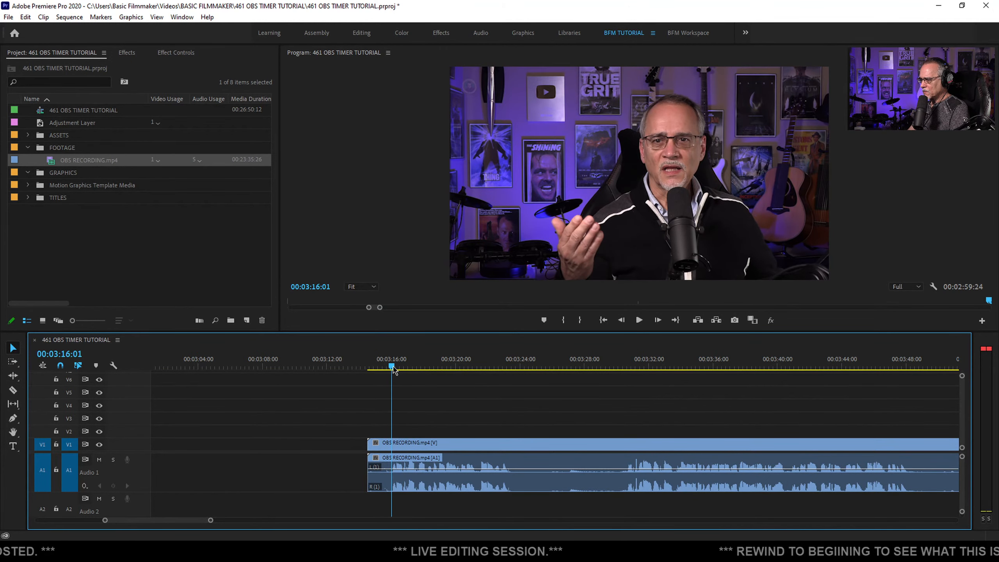
key("Left")
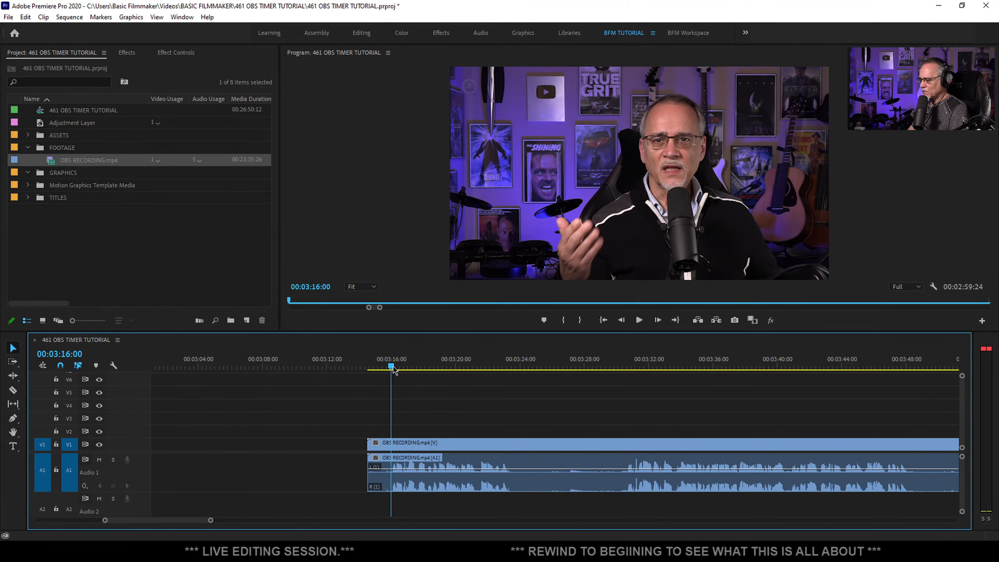
left_click(416, 444)
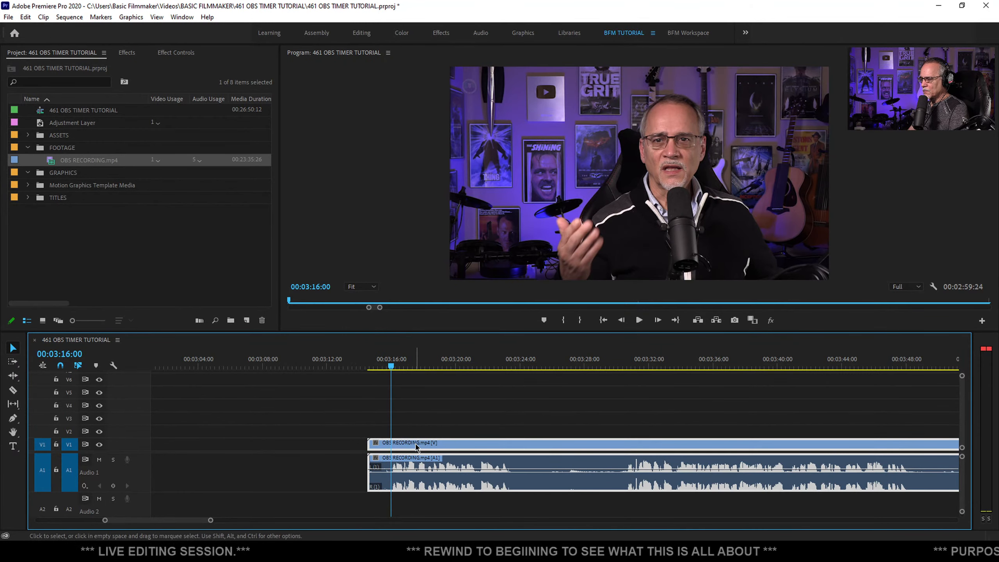
left_click_drag(414, 366, 393, 374)
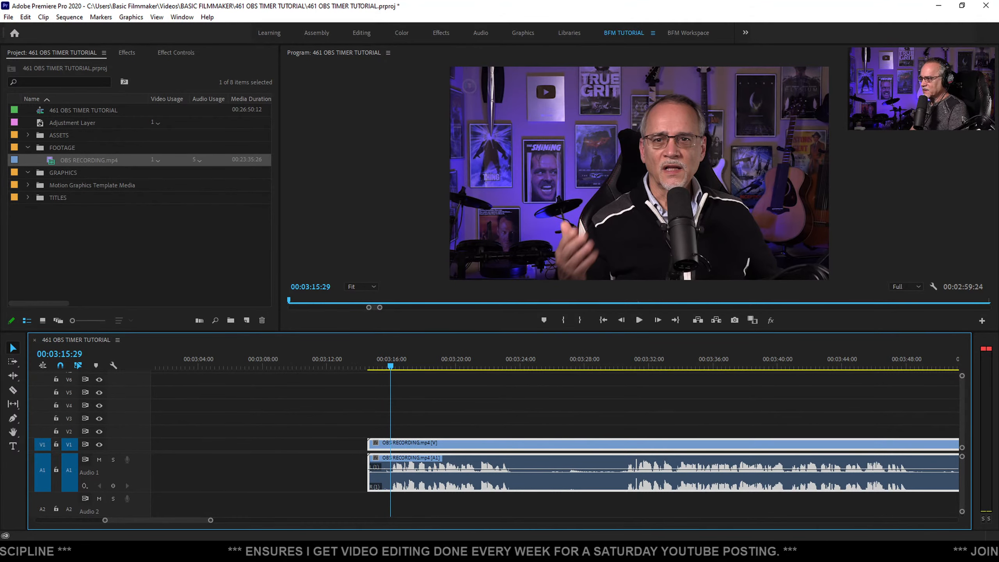
left_click(391, 368)
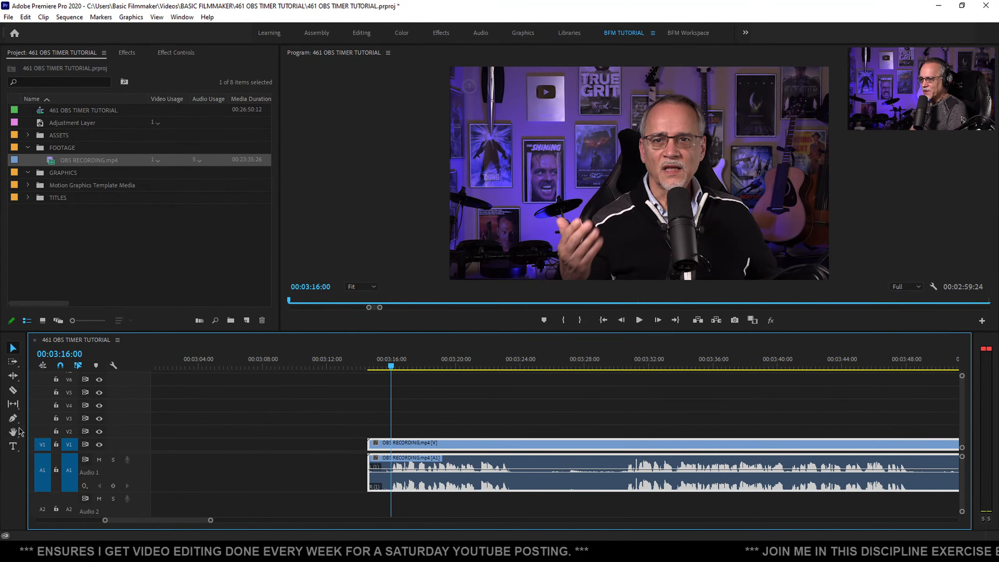
left_click(13, 390)
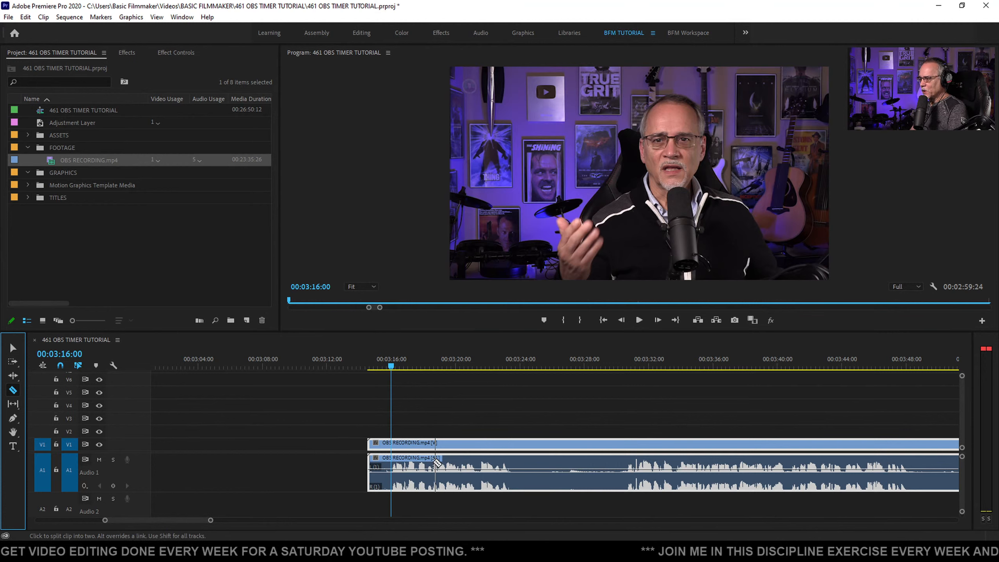
left_click(393, 467)
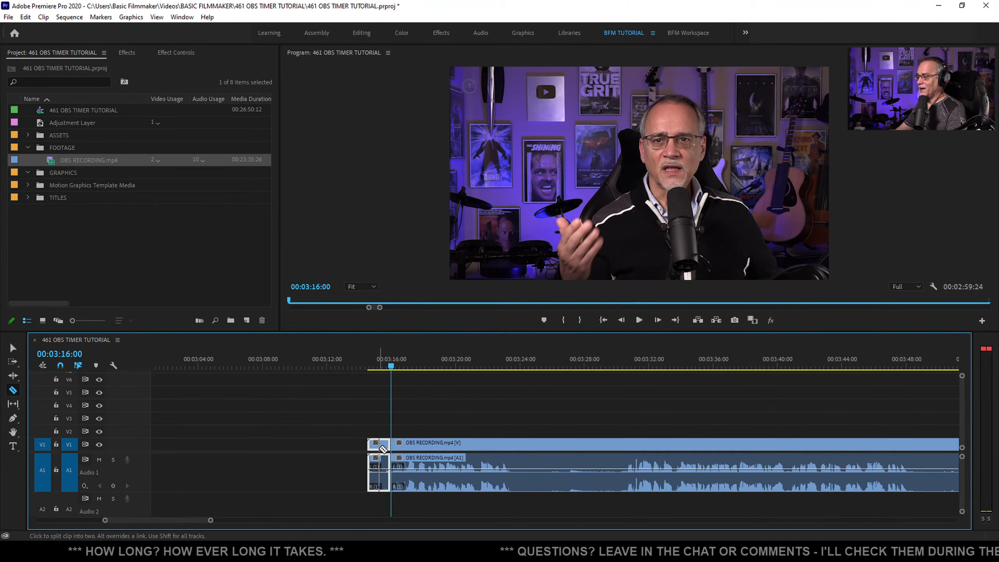
key("v")
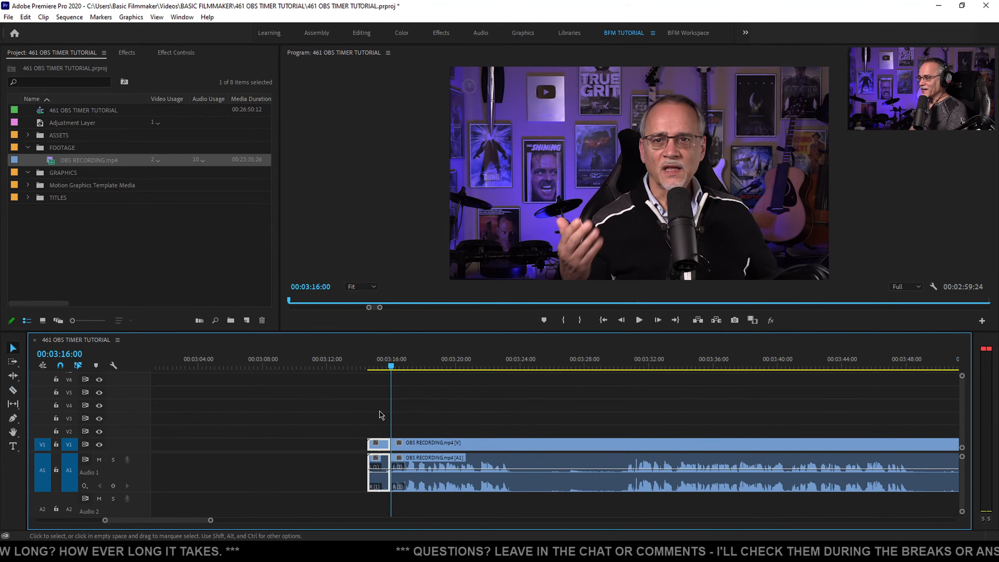
key("Delete")
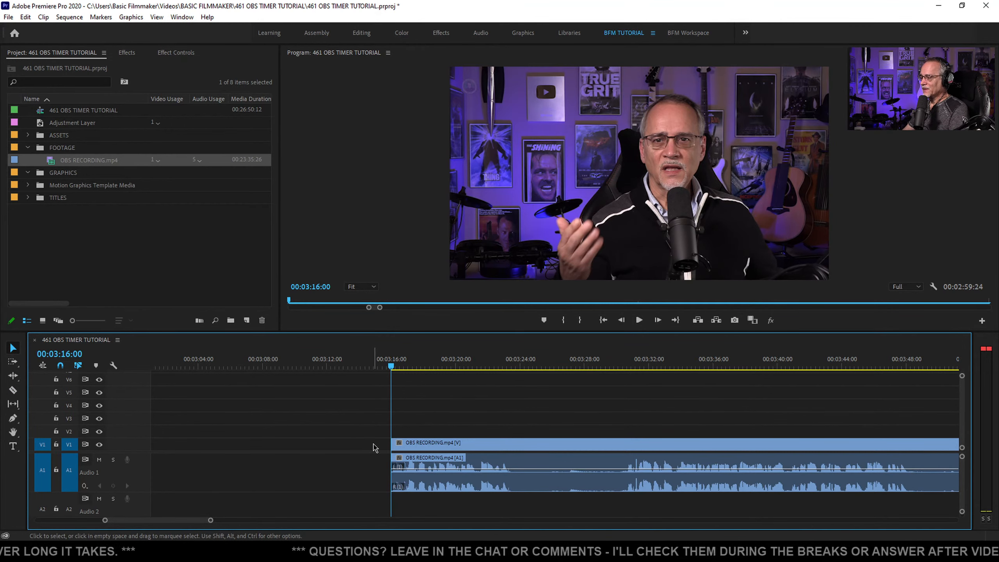
Play the trimmed OBS RECORDING clip from its new start to check the opening words
scroll(281, 422, "down", 5)
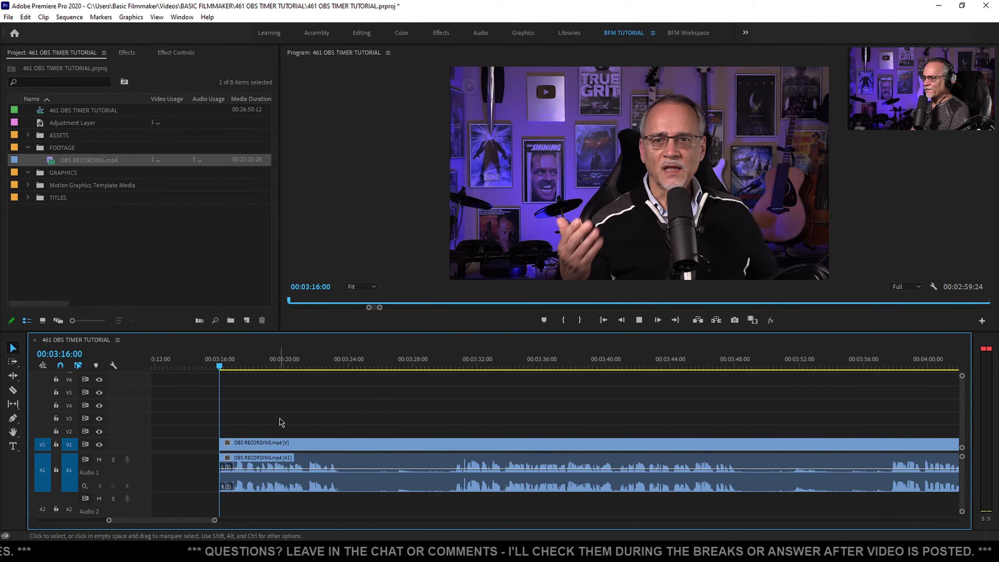
left_click(220, 368)
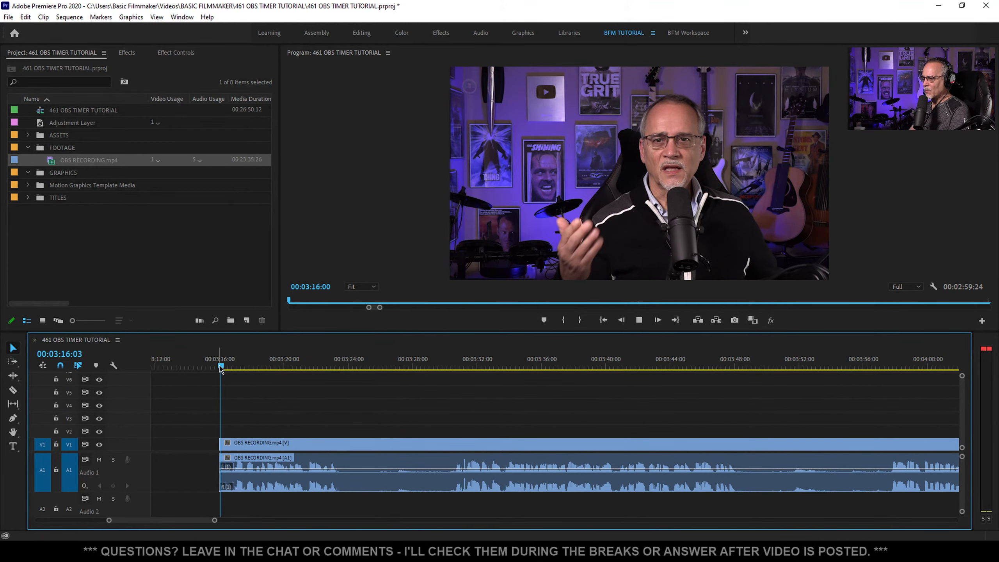
key("space")
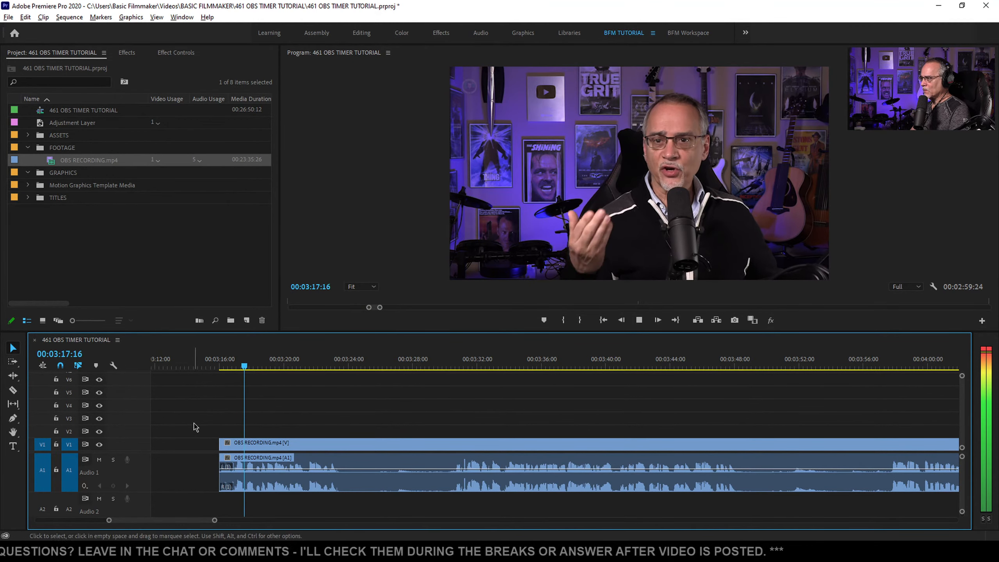
scroll(192, 425, "up", 3)
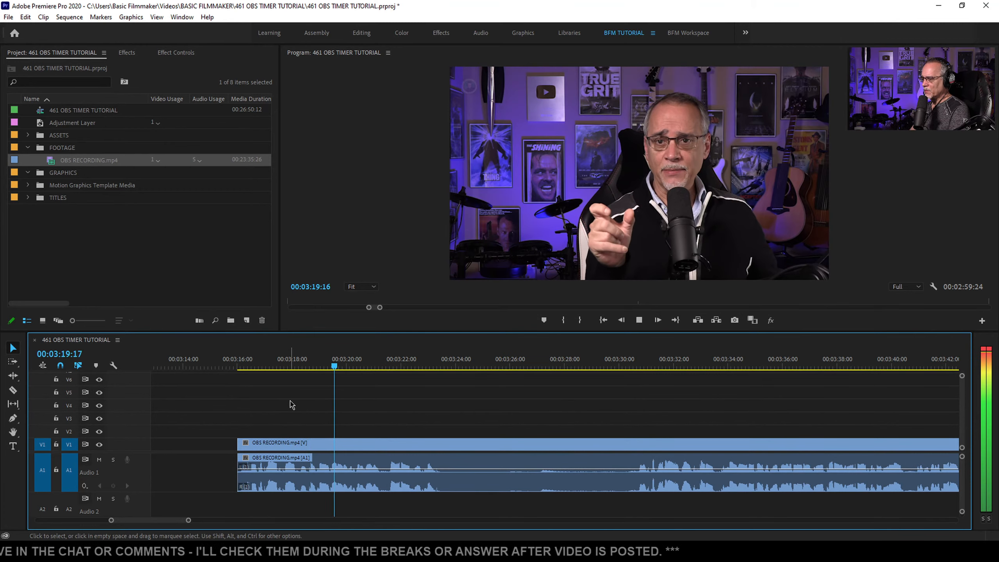
scroll(225, 408, "up", 3)
left_click(249, 367)
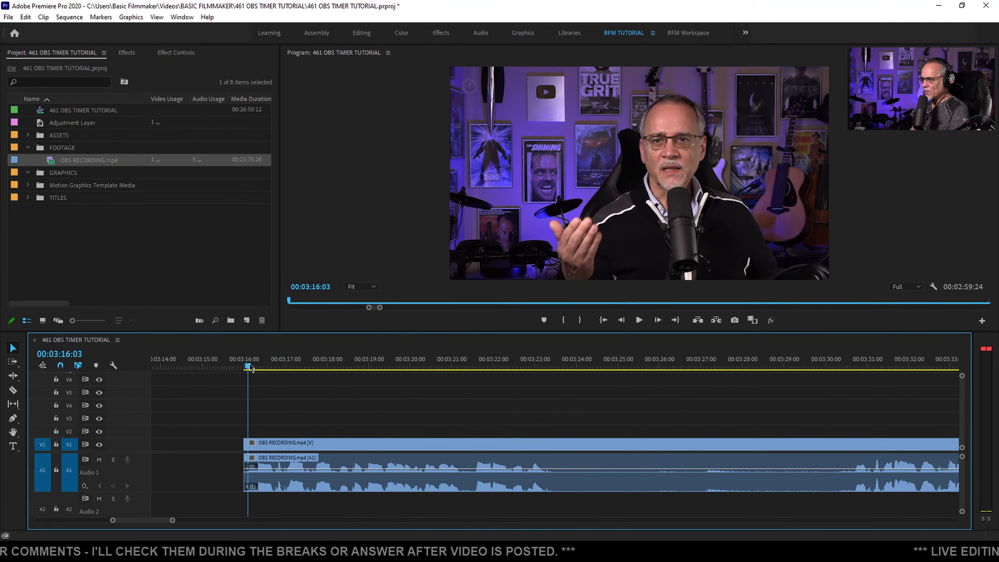
key("space")
left_click(241, 367)
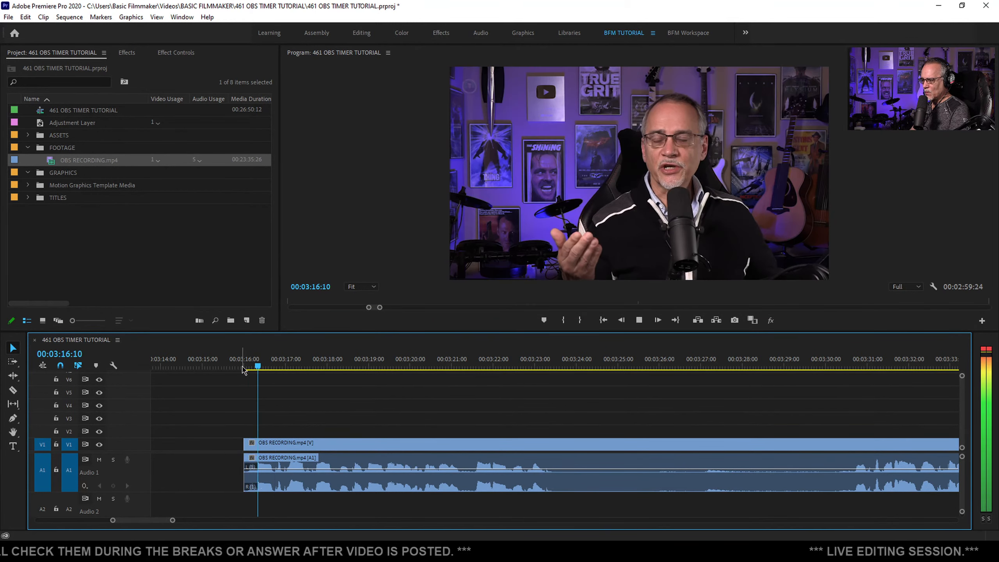
scroll(405, 410, "down", 2)
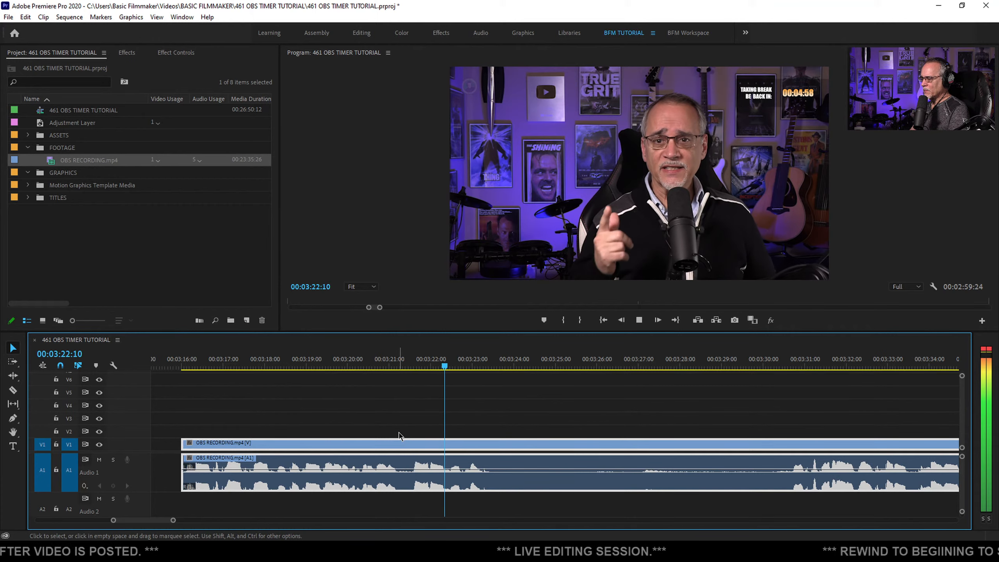
key("space")
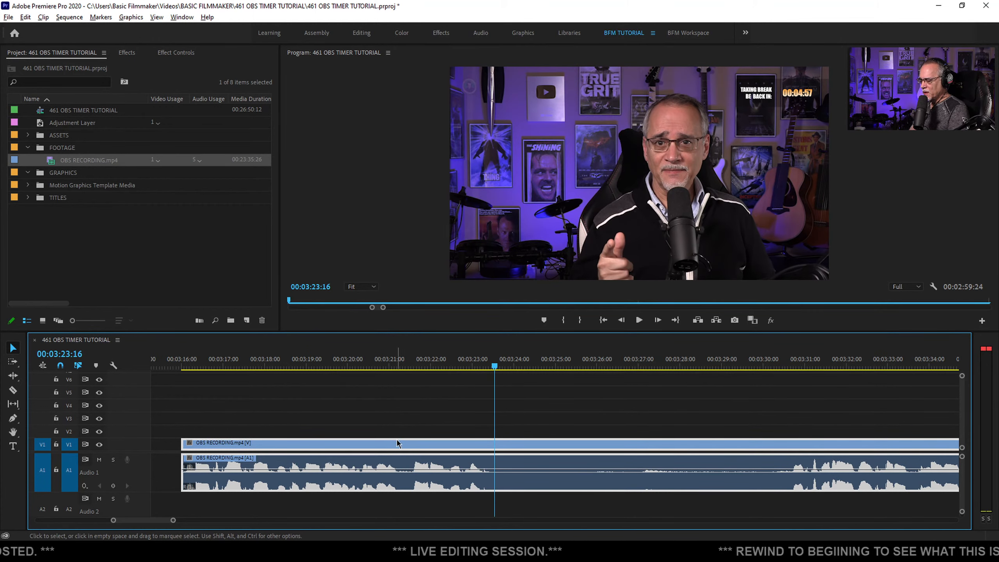
Send the audio of the whole OBS RECORDING clip to Adobe Audition for editing and switch to Audition
scroll(398, 443, "down", 12)
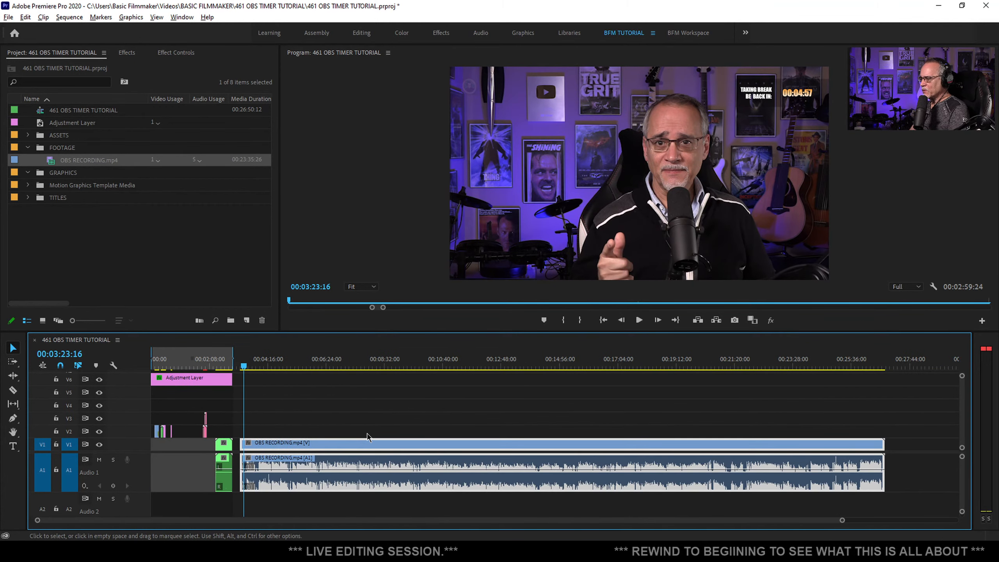
scroll(364, 445, "down", 2)
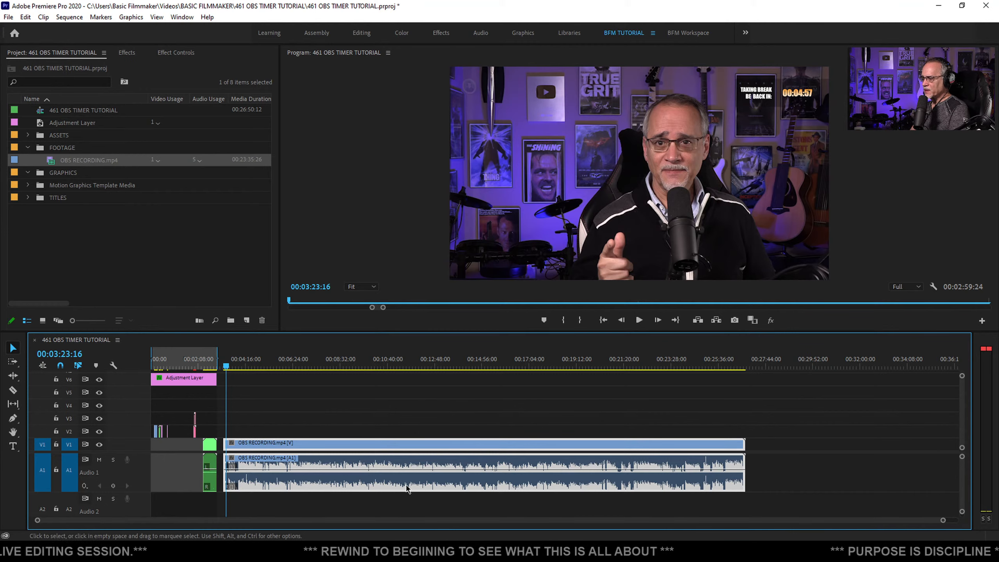
left_click(773, 471)
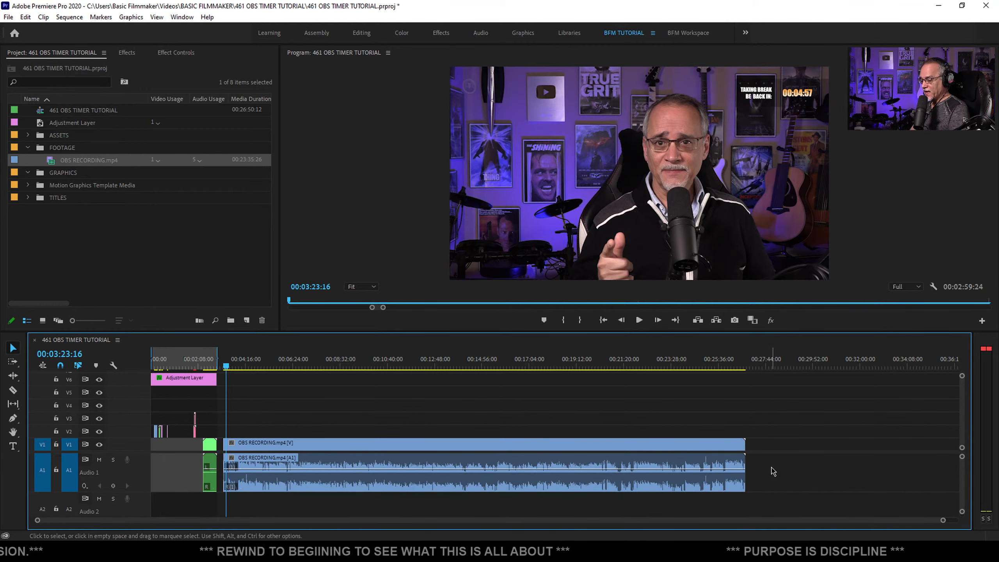
right_click(402, 468)
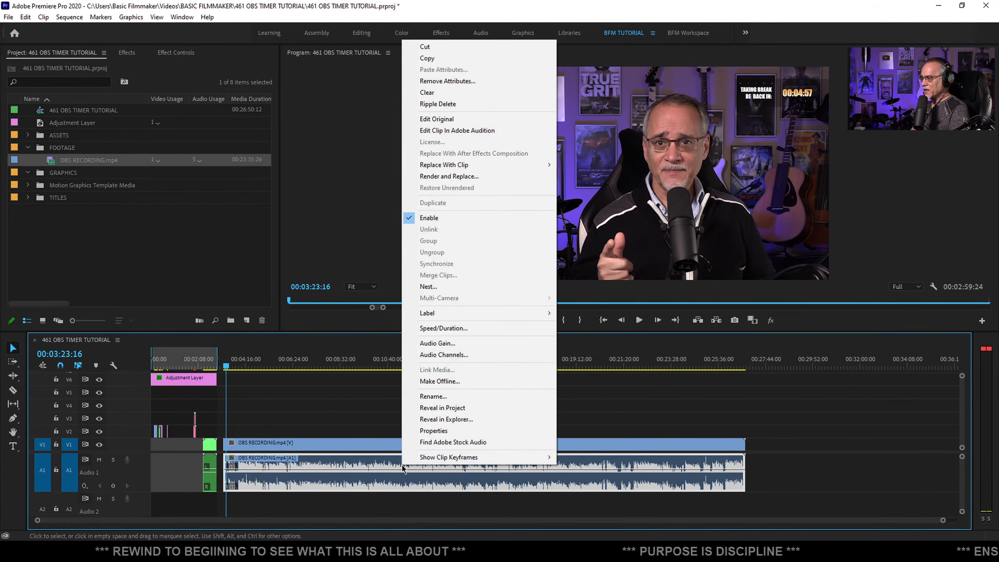
left_click(443, 131)
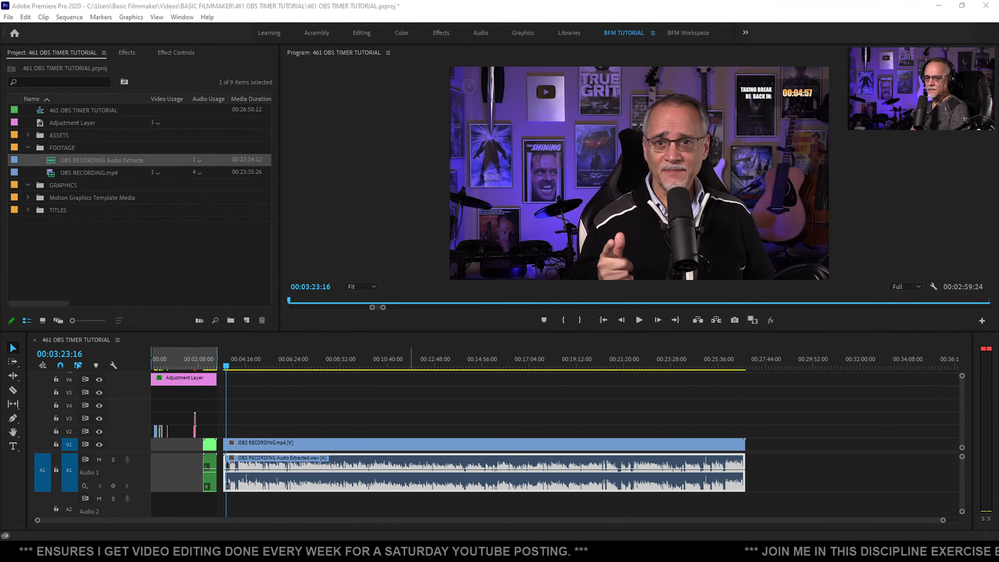
left_click_drag(0, 93, 526, 2)
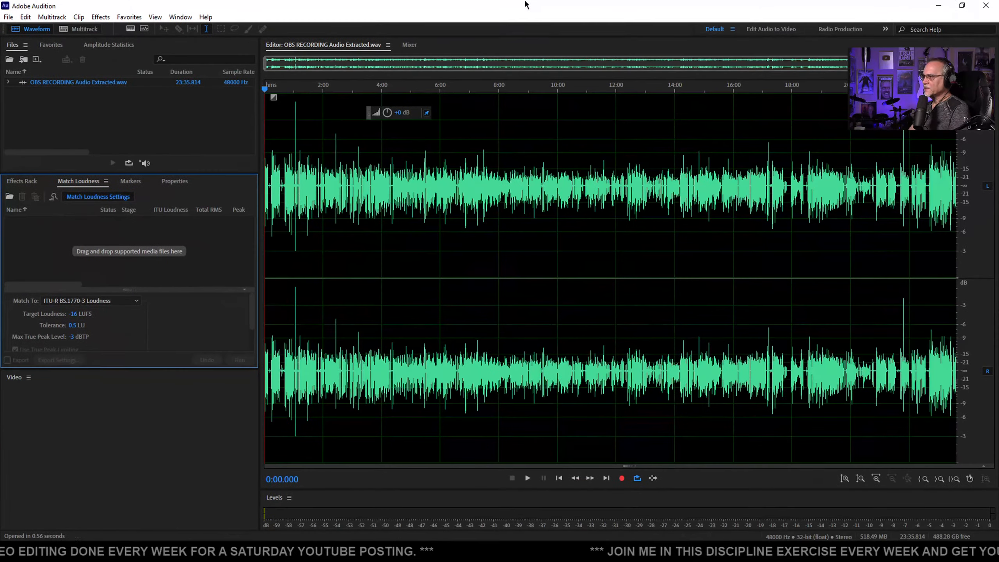
Listen to the loud peak at about 1:03 in the extracted audio's waveform
left_click(293, 145)
key("space")
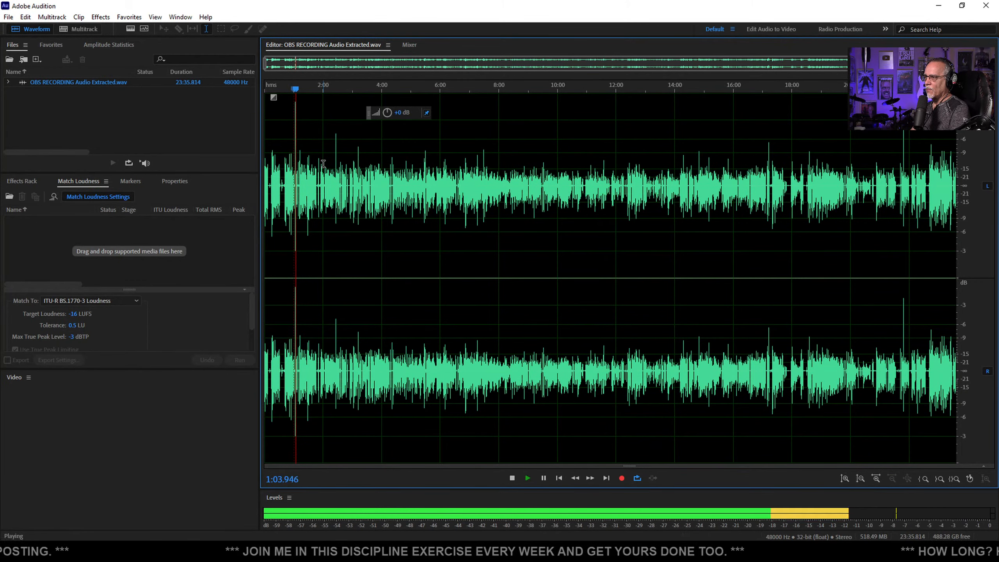
key("space")
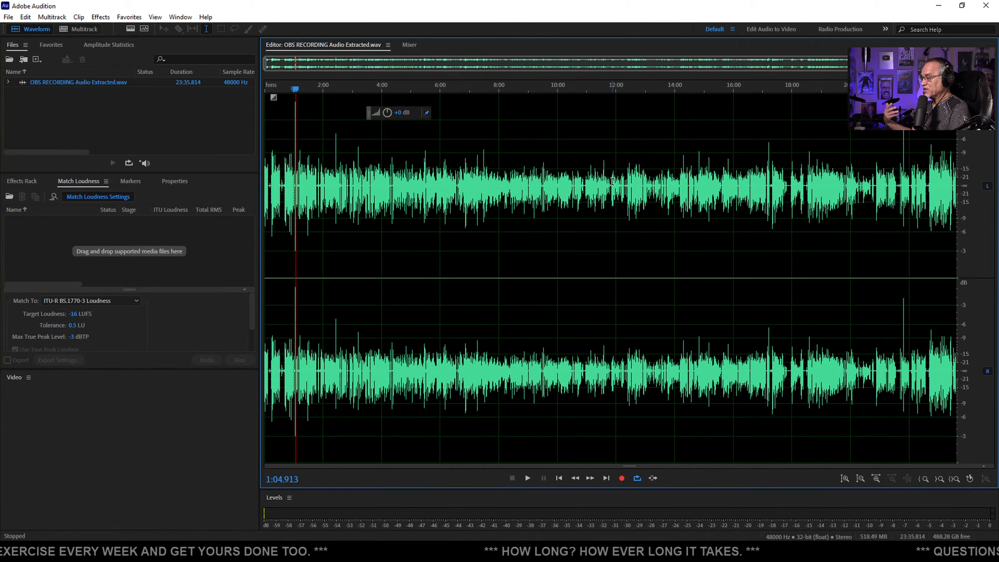
Match the extracted OBS RECORDING audio to ITU-R BS.1770-3 loudness at -16 LUFS and spot-check the result from about 3:41
left_click_drag(119, 82, 141, 234)
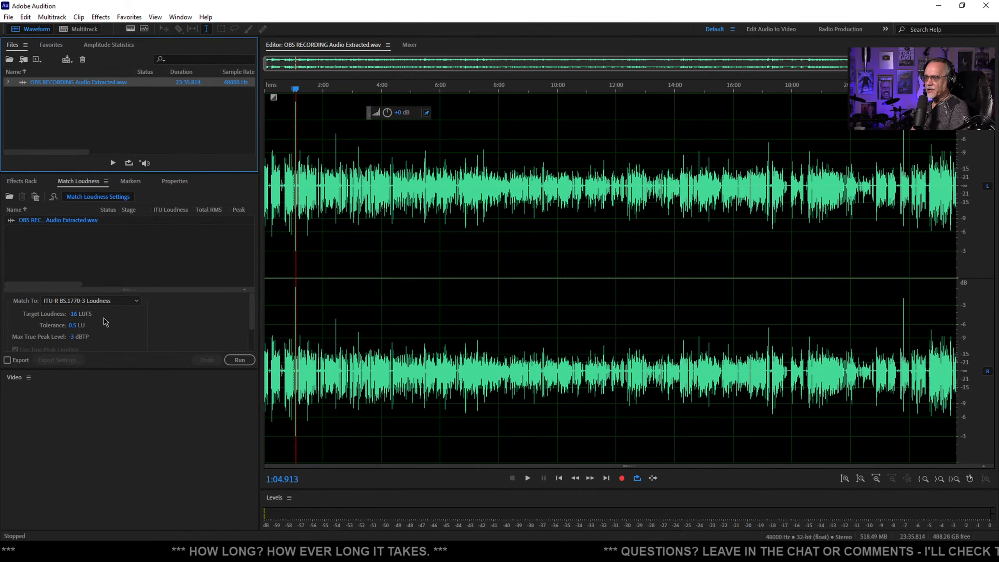
left_click(240, 359)
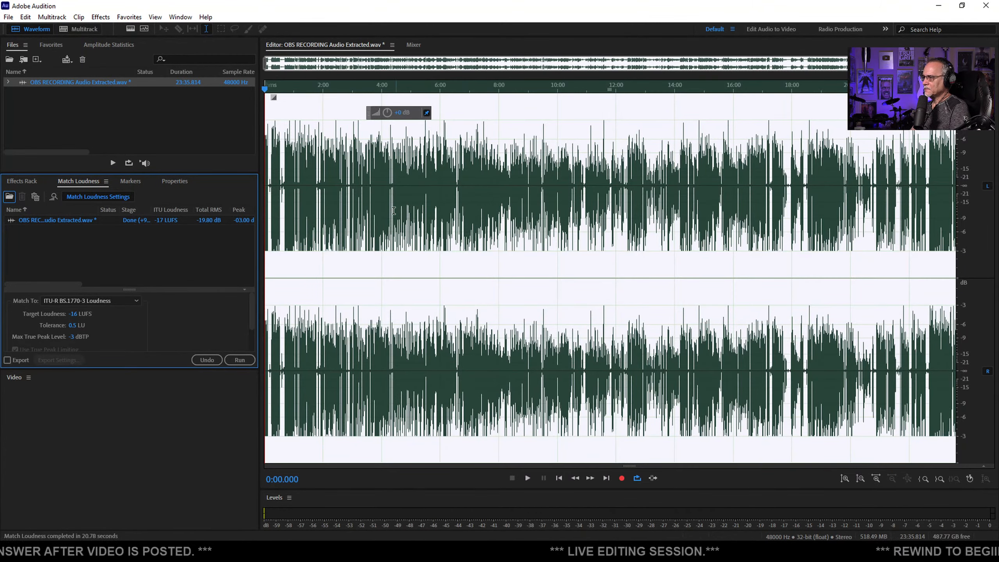
left_click(373, 197)
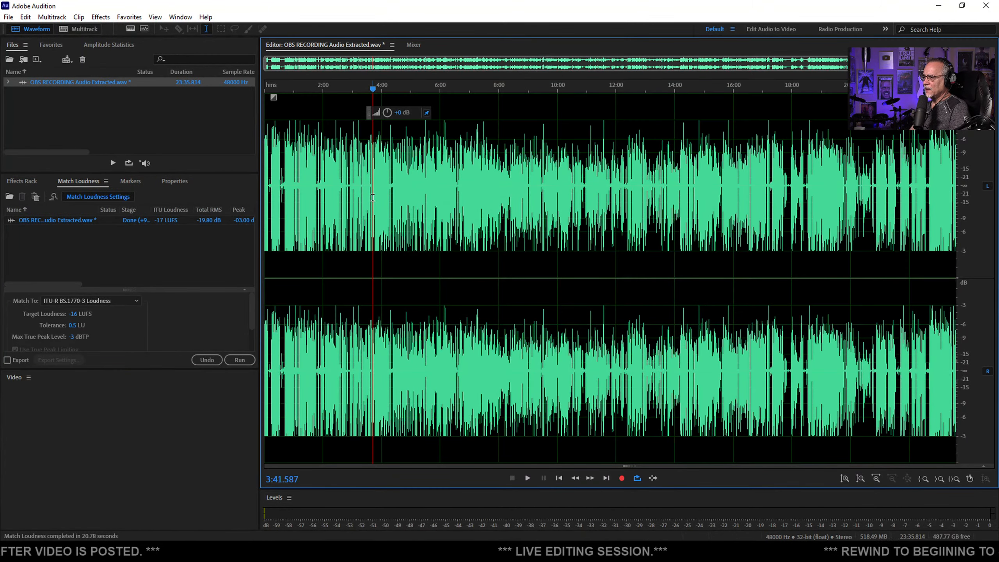
key("space")
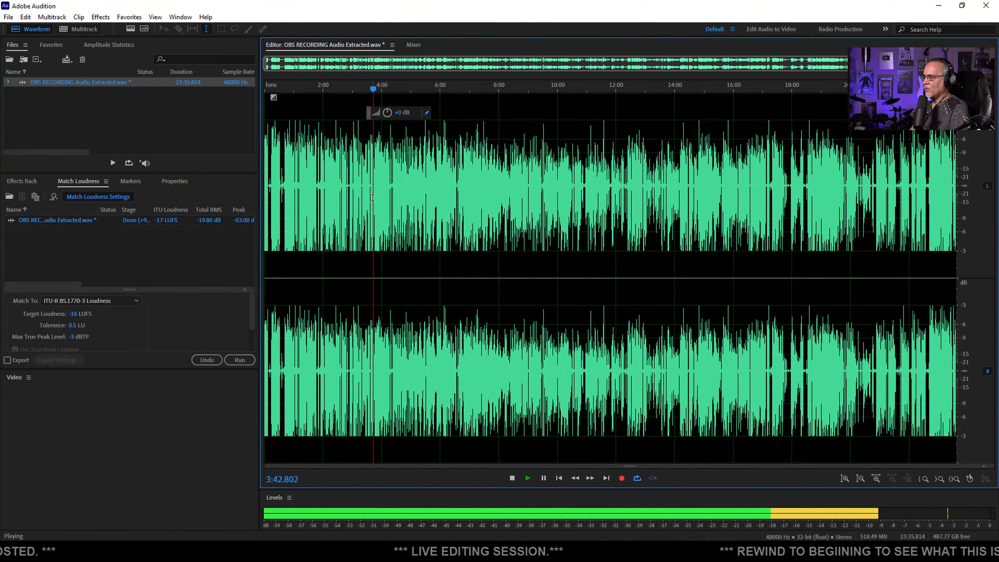
Save the loudness-matched audio and close Audition to return to the Premiere Pro sequence
key("ctrl+s")
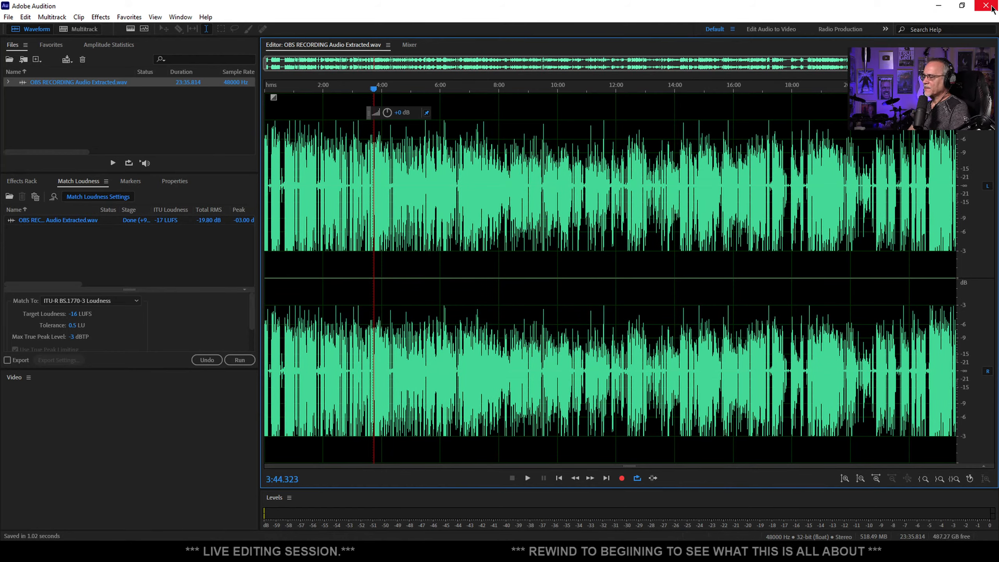
left_click(987, 5)
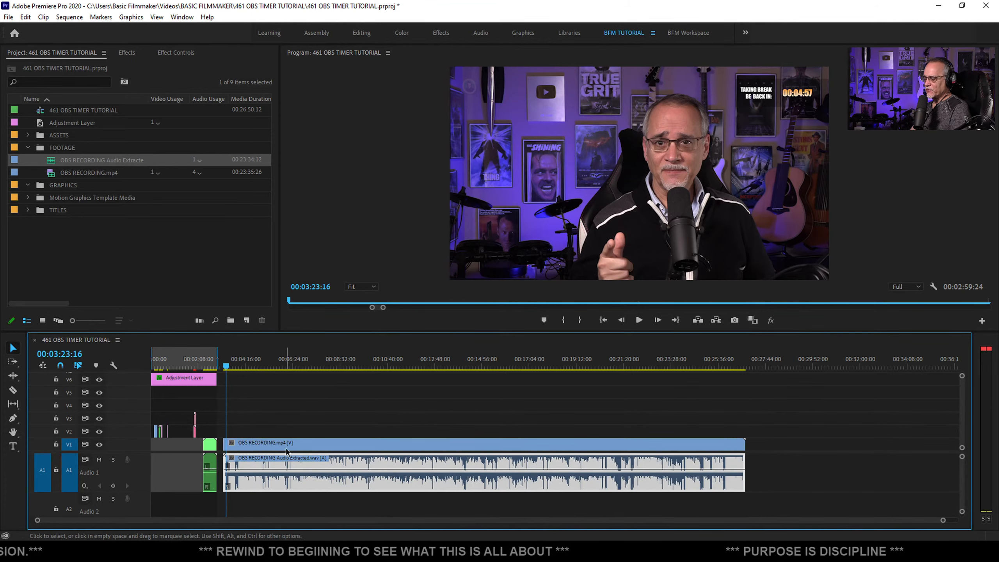
Ripple-trim about three frames off the start of the OBS RECORDING clip at 00:03:16:00
scroll(215, 423, "up", 10)
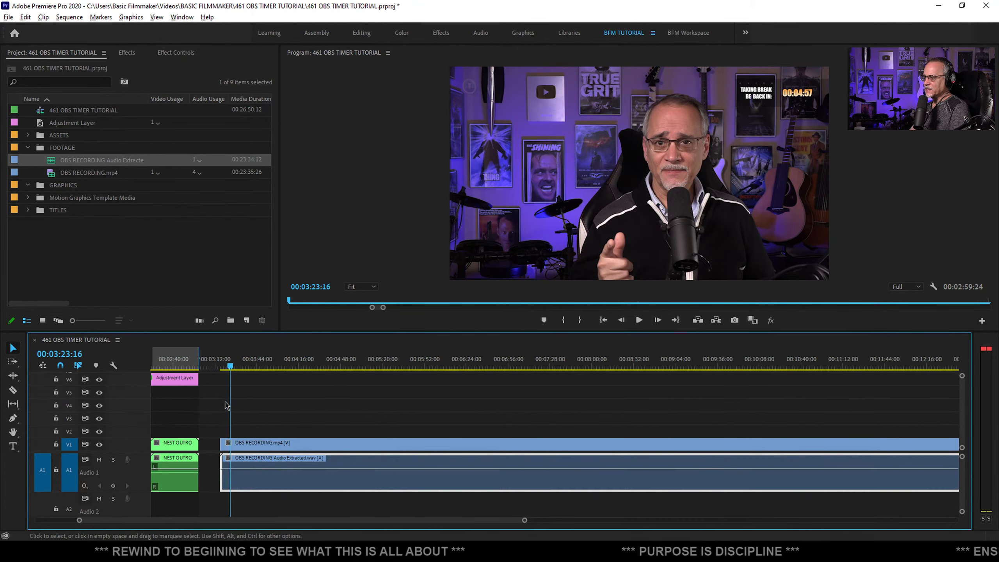
scroll(219, 411, "up", 10)
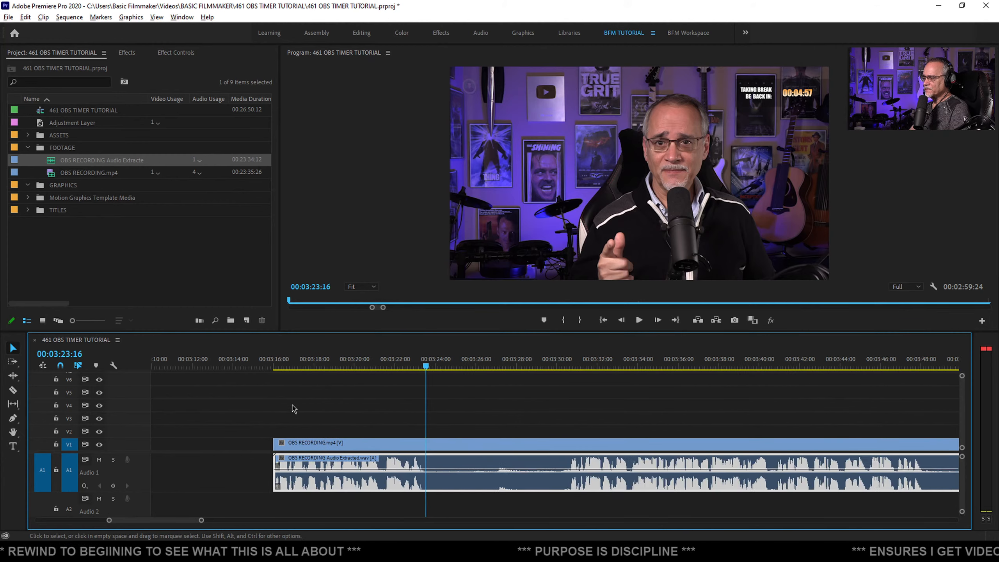
scroll(271, 410, "up", 2)
left_click(277, 365)
left_click(287, 448)
left_click(306, 418)
left_click(313, 445)
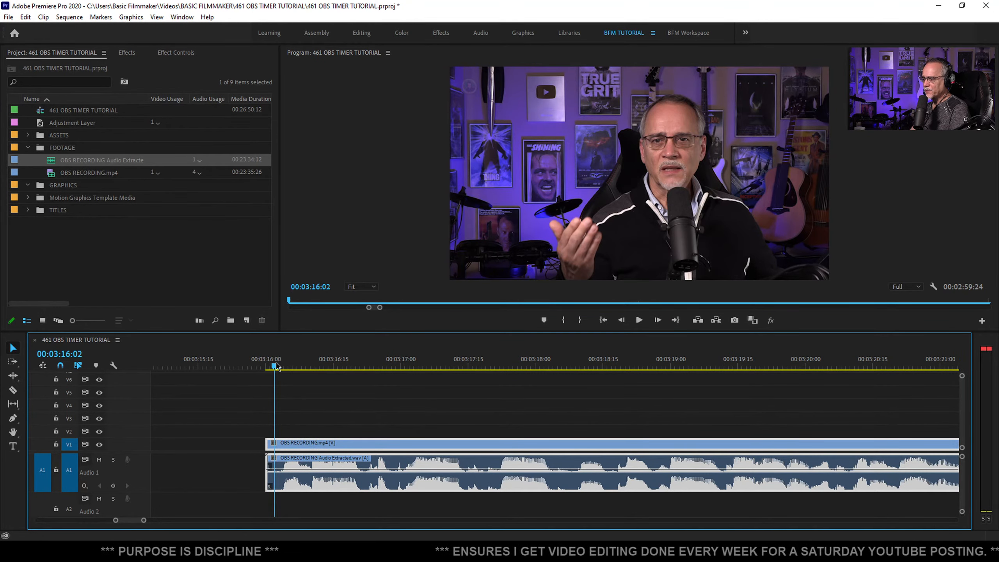
left_click_drag(274, 370, 279, 370)
key("Up")
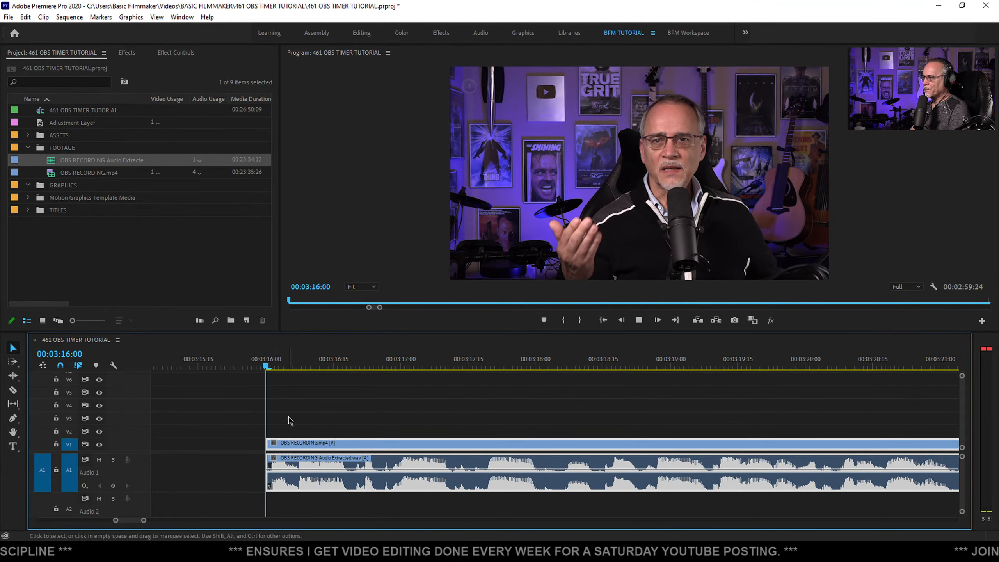
Play the OBS RECORDING clip from 00:03:16:00 to find the end of the opening speech at 00:03:23:12
left_click(268, 367)
key("space")
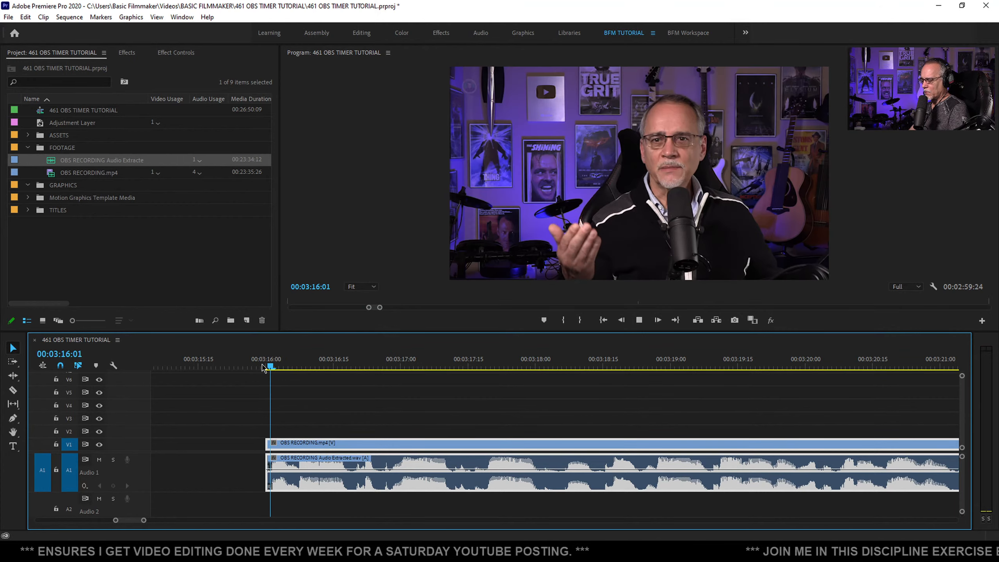
scroll(255, 427, "down", 4)
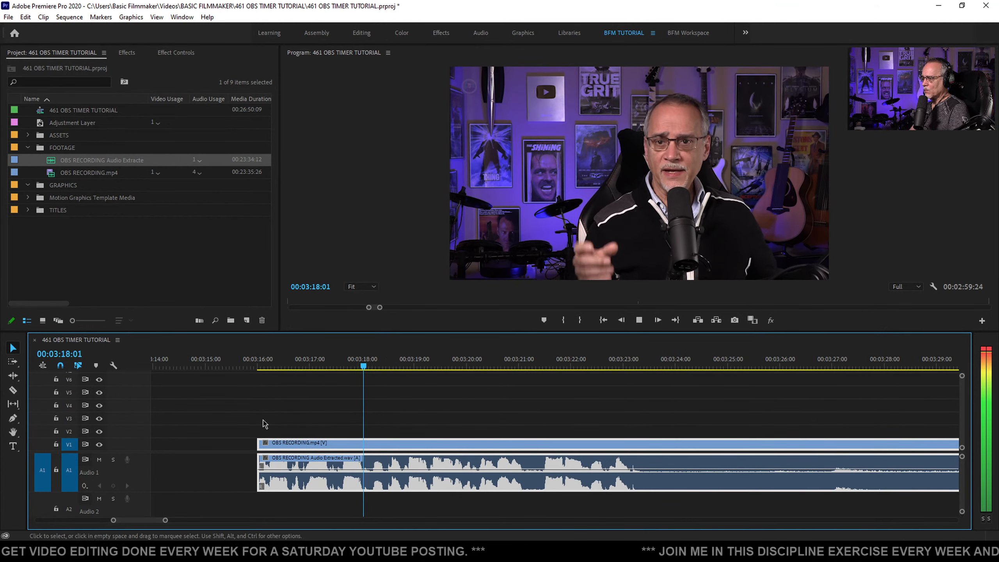
scroll(283, 423, "down", 1)
scroll(432, 397, "down", 1)
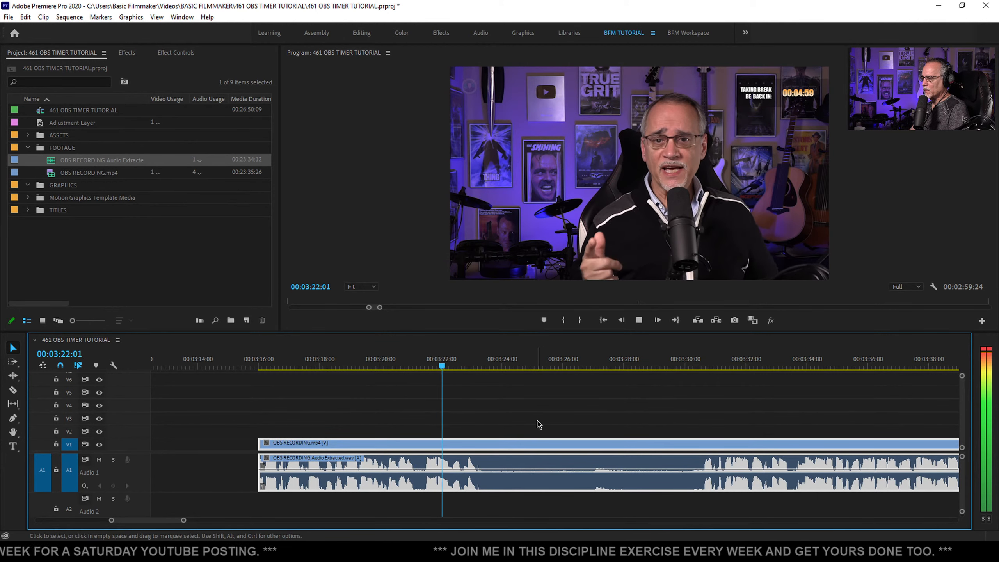
key("space")
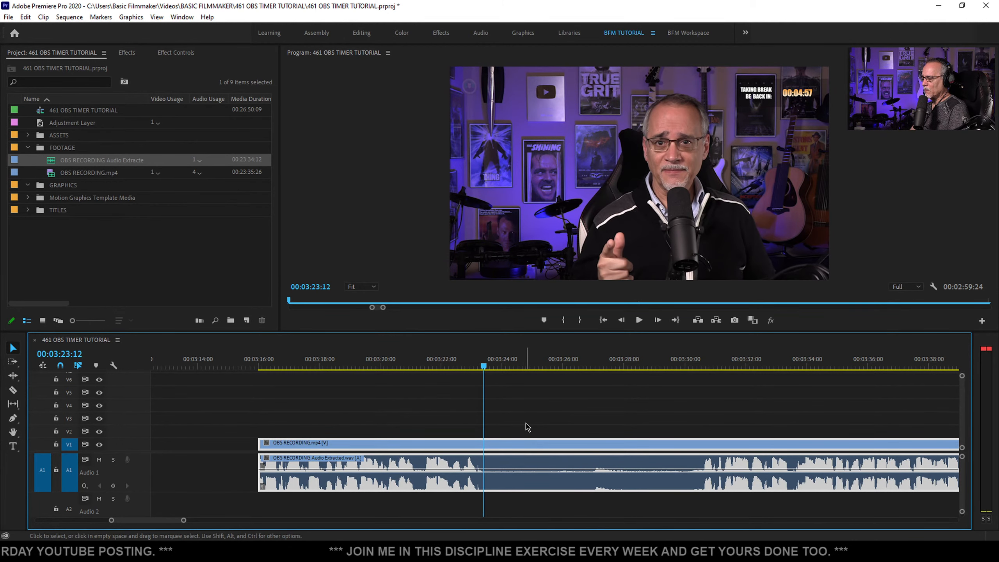
Split the OBS RECORDING clip at 00:03:23:12 and 00:03:30:16 and delete the quiet section between the cuts
key("ctrl+k")
left_click(701, 362)
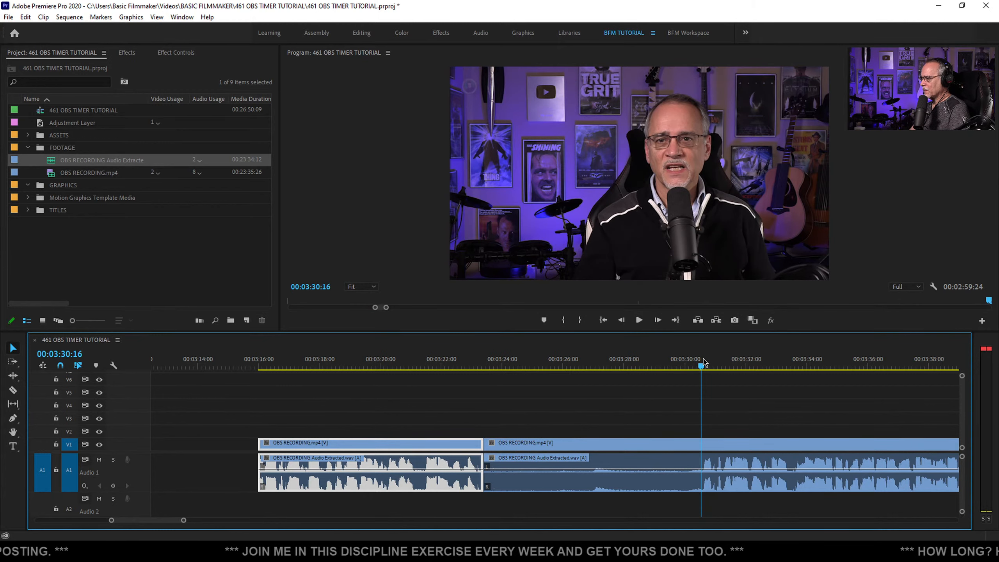
key("ctrl+k")
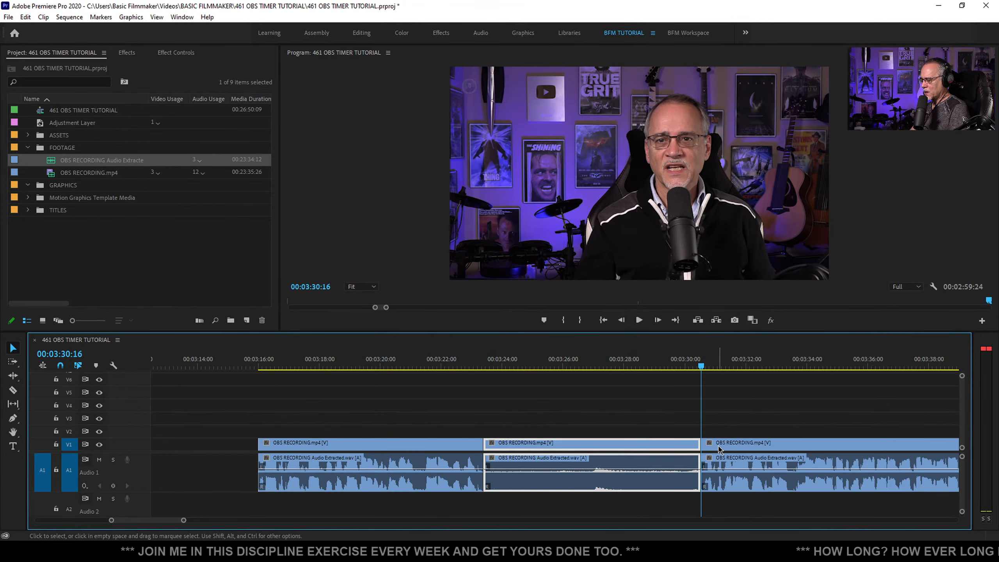
key("Delete")
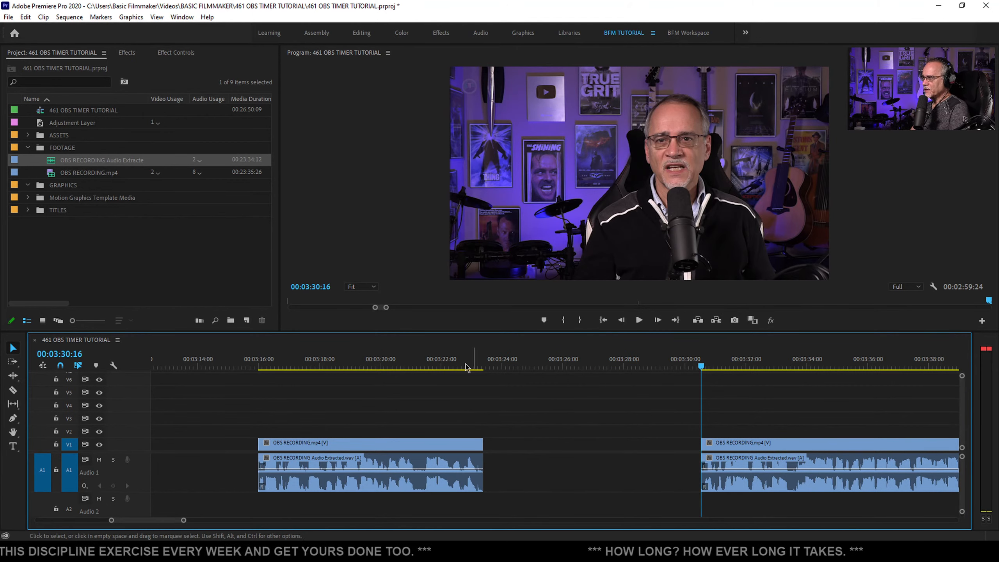
Lock the V6 adjustment layer track and move the short opening OBS RECORDING piece to the sequence start with a paste insert
left_click(377, 447)
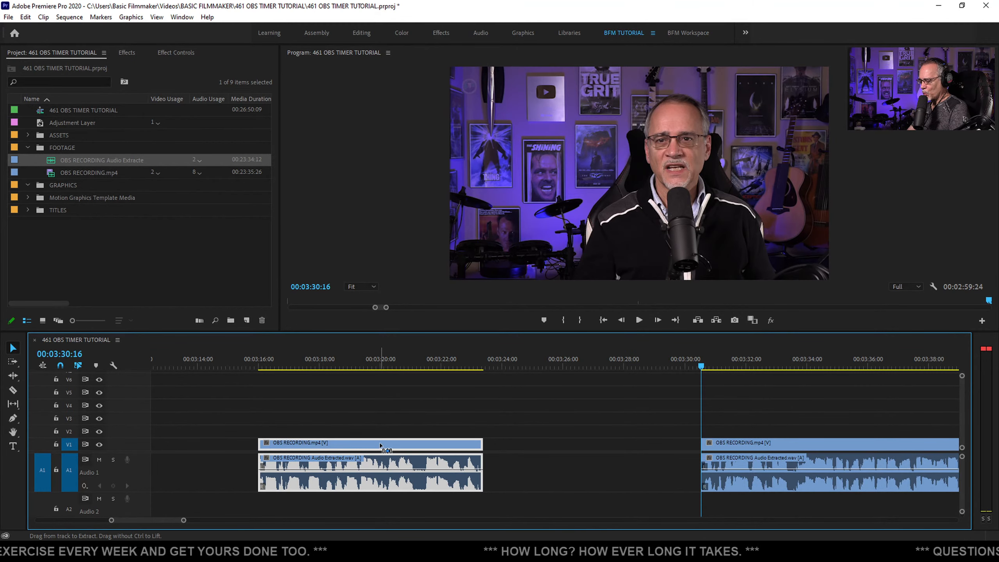
key("Delete")
key("Home")
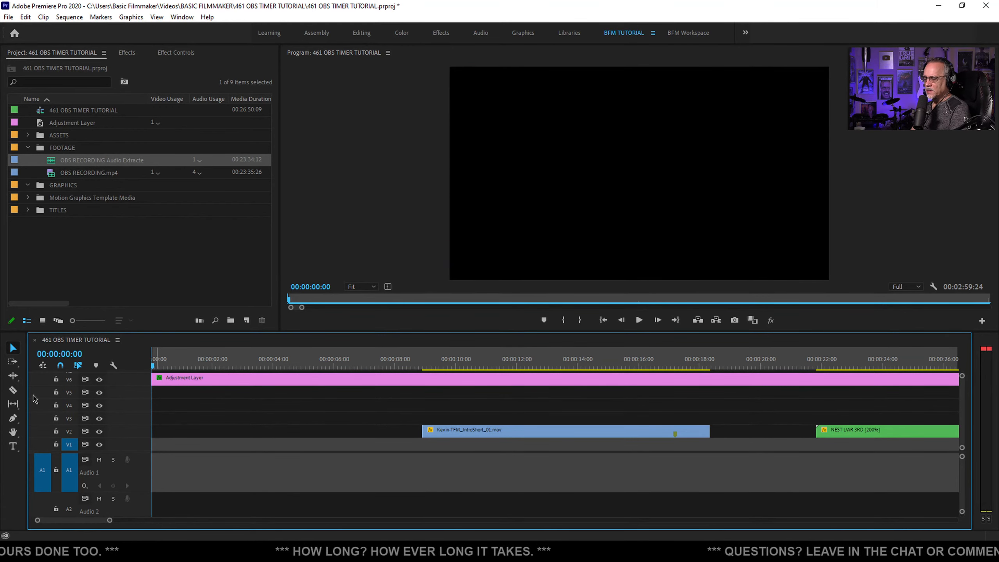
left_click(56, 380)
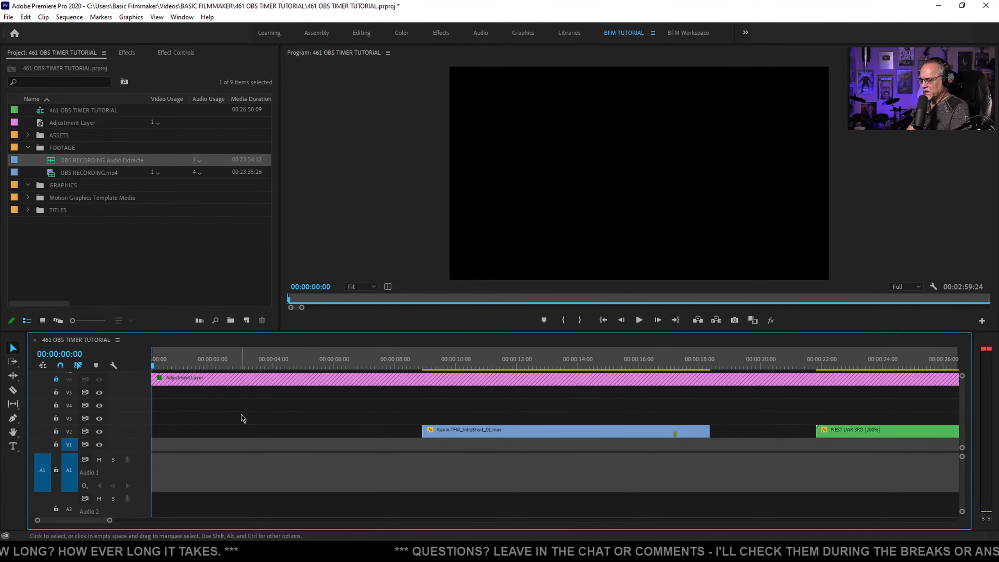
key("ctrl+shift+v")
Shift the opening OBS RECORDING piece to start at 00:00:00:15 and scrub through its beginning
key("Home")
key("space")
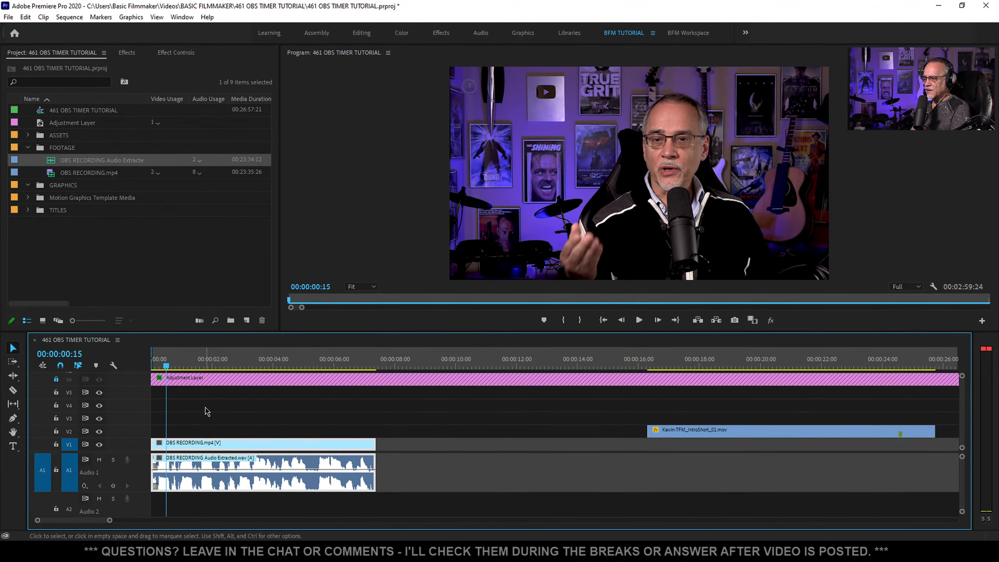
left_click_drag(197, 450, 213, 450)
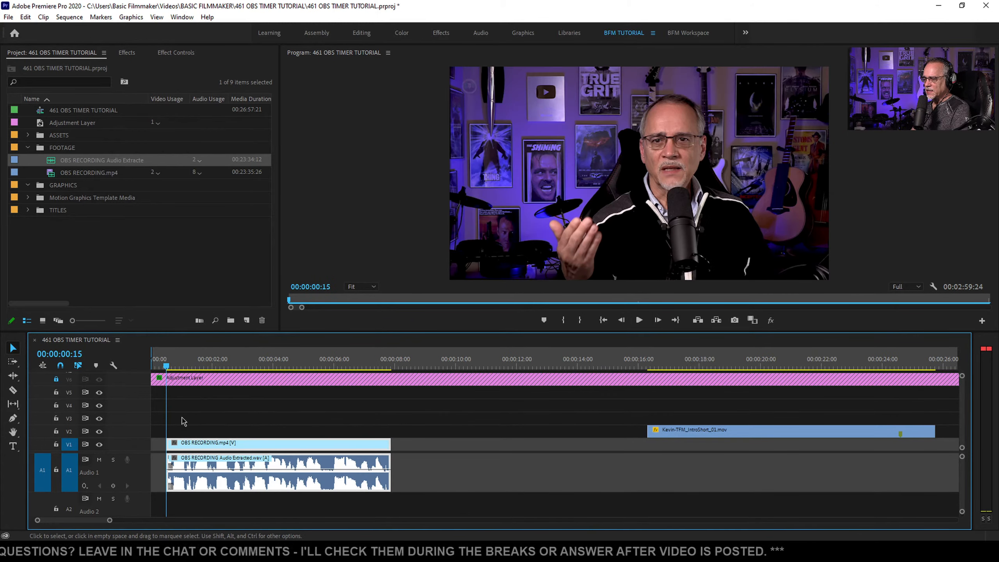
left_click(161, 369)
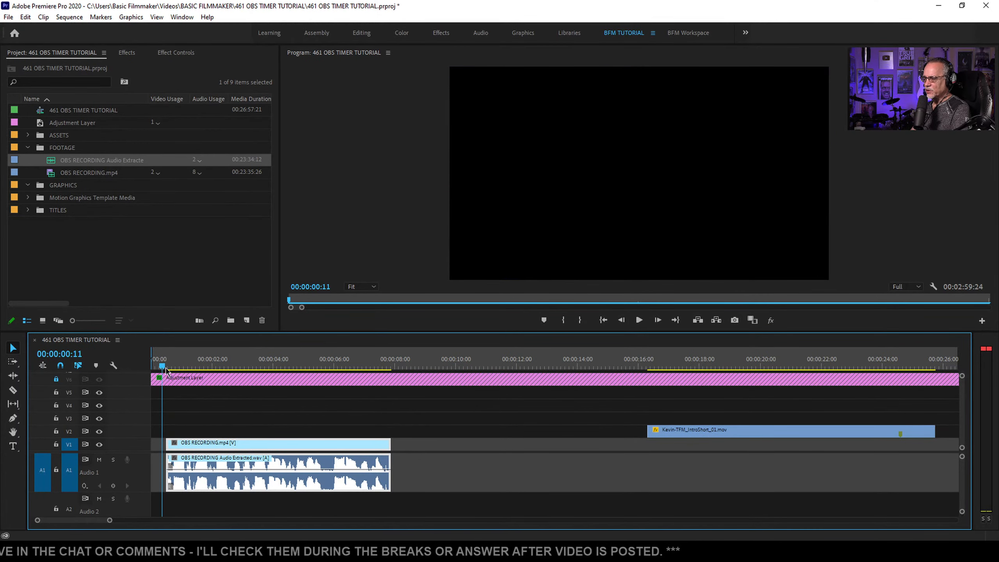
left_click_drag(166, 369, 304, 376)
Move the intro animation clip on V2 to slightly overlap the opening piece's end, and play the transition
left_click_drag(704, 431, 434, 429)
mouse_move(371, 366)
left_mouse_down()
mouse_move(387, 366)
mouse_move(373, 375)
left_mouse_up()
key("space")
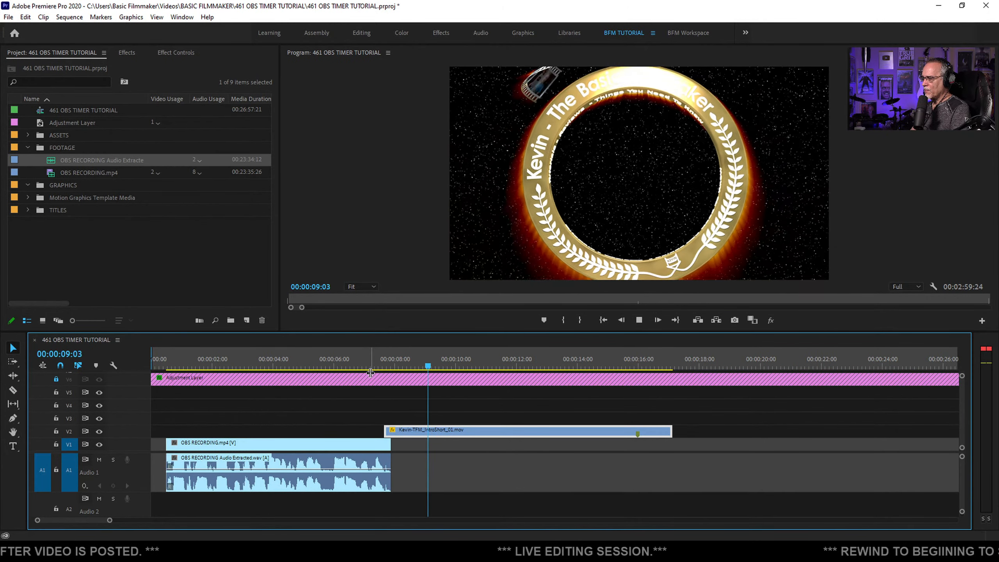
key("space")
Ripple-trim about three frames off the start of the remaining long OBS RECORDING clip at 00:03:37:28
key("minus")
key("minus")
key("minus")
key("minus")
key("minus")
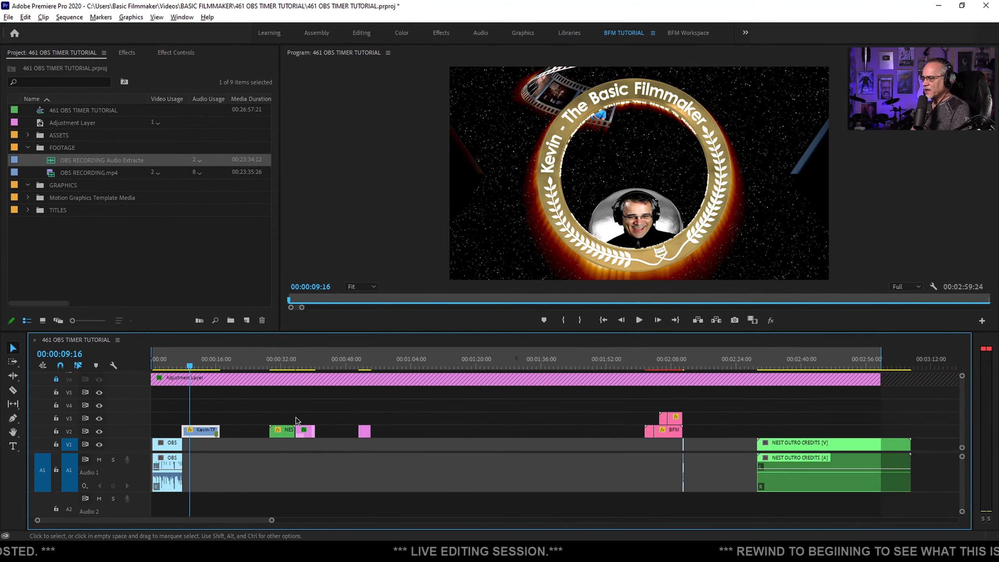
scroll(490, 411, "up", 10)
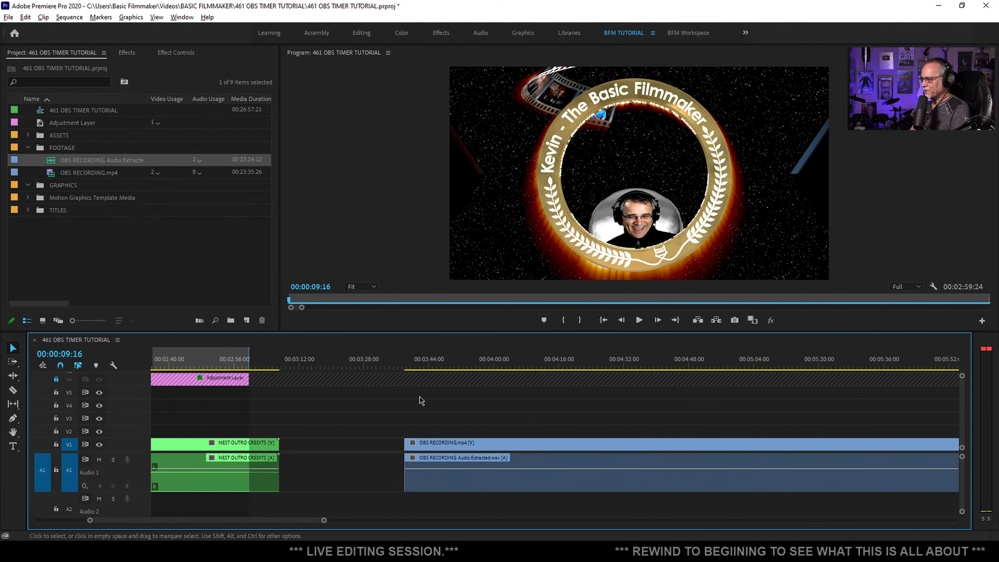
scroll(367, 410, "up", 4)
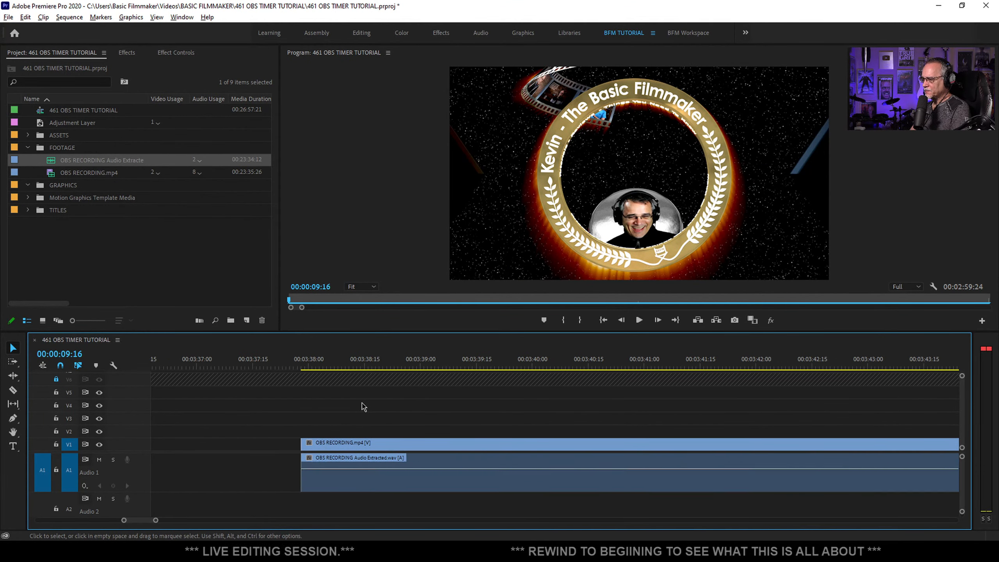
left_click(303, 367)
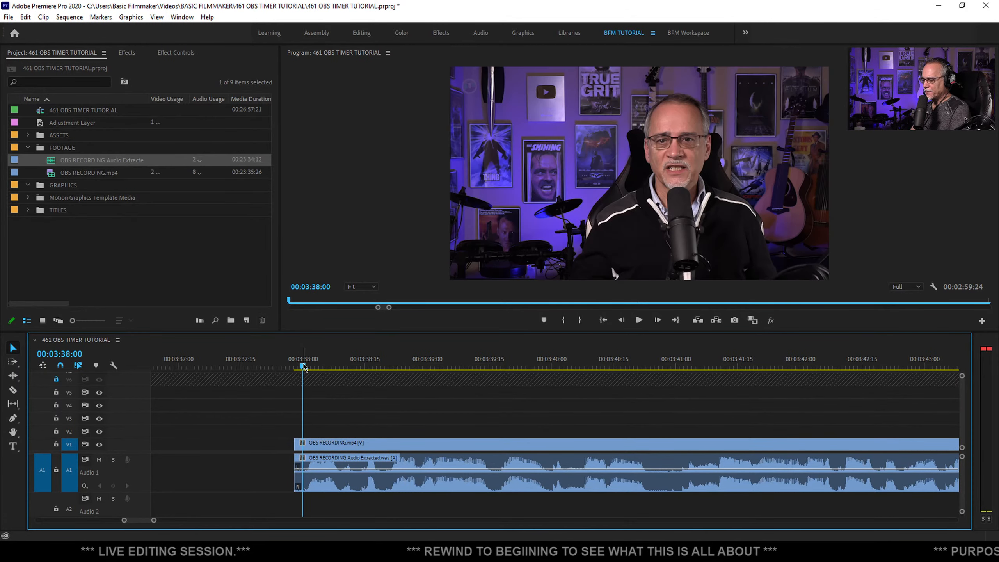
key("Up")
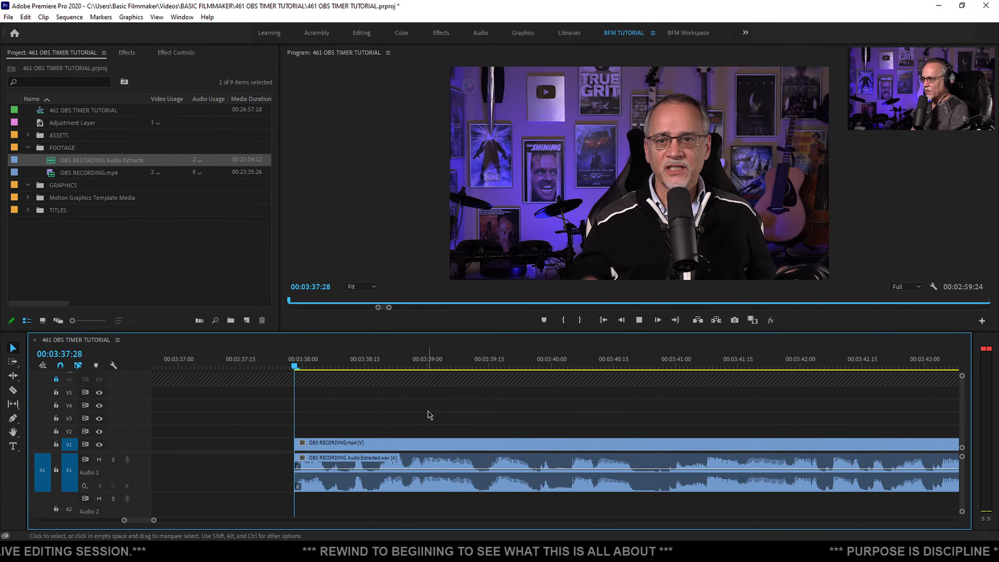
Play the long OBS RECORDING clip, cut it at 00:03:55:11 after the spoken intro, and ripple-trim the silence up to 00:04:04:28
left_click(372, 449)
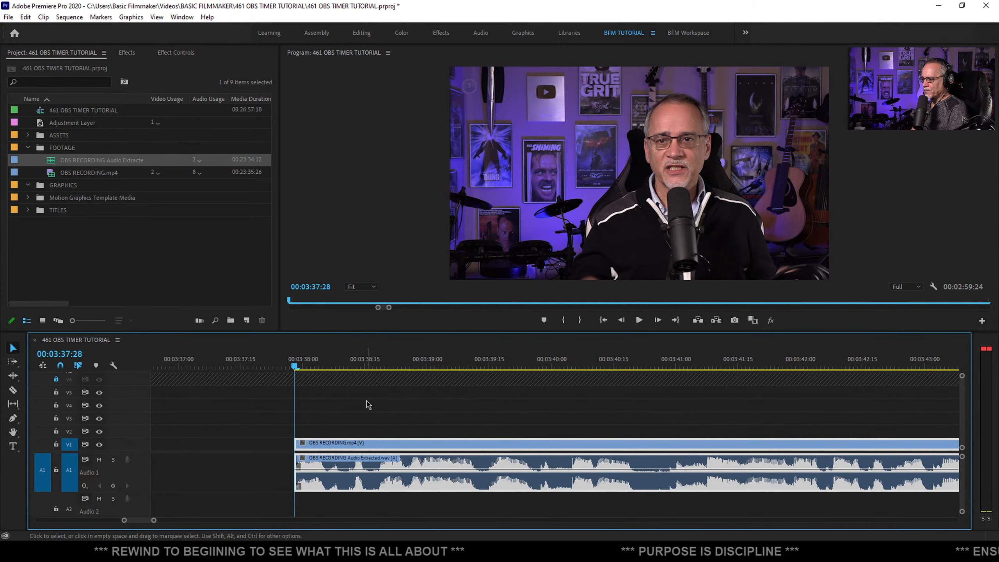
left_click(639, 320)
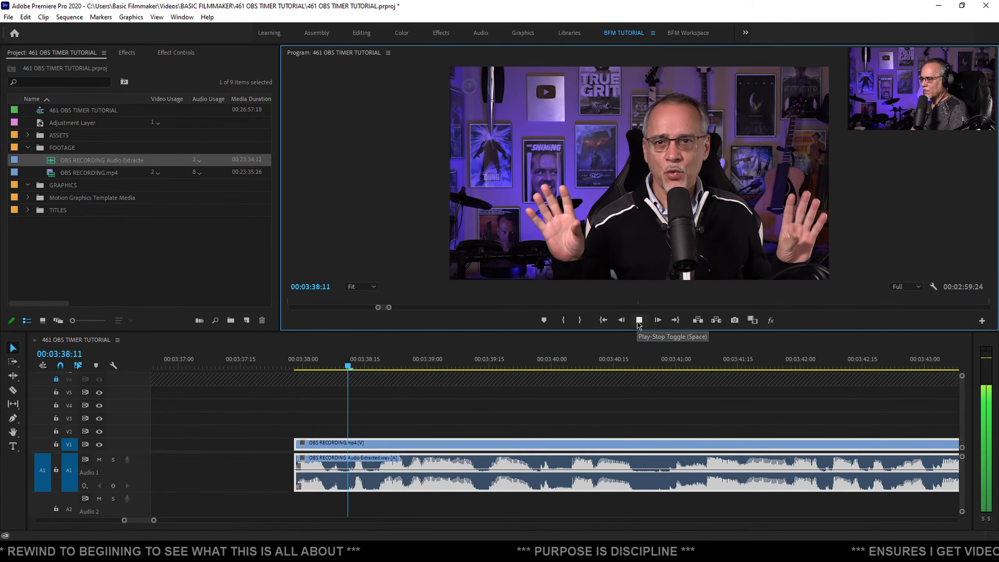
scroll(278, 412, "down", 5, "alt")
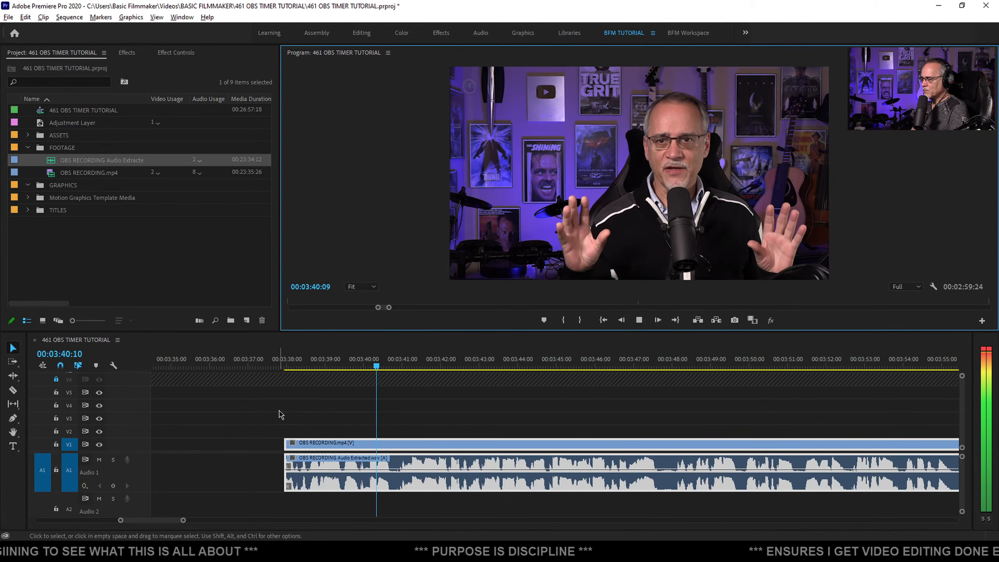
scroll(303, 408, "down", 3)
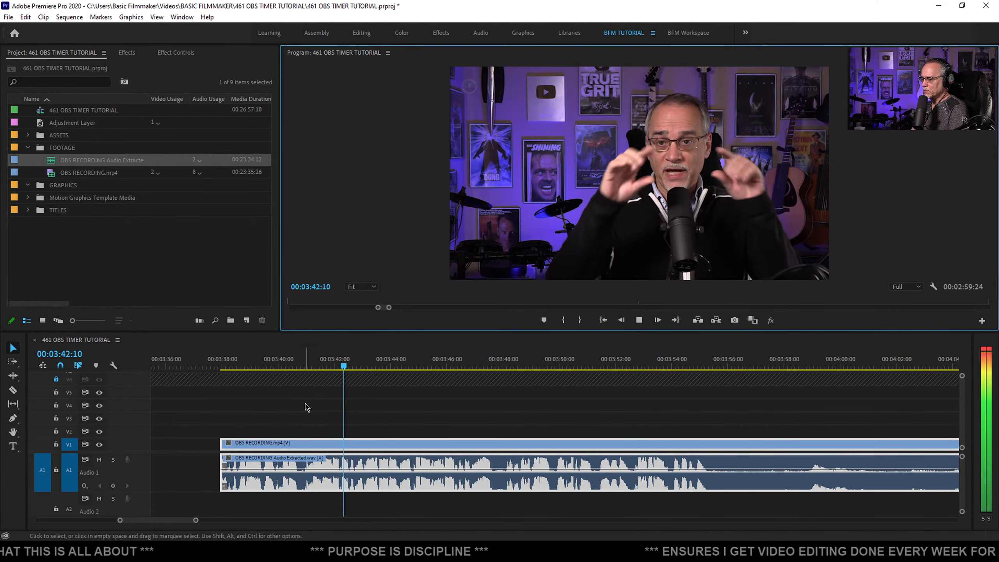
scroll(306, 407, "down", 6)
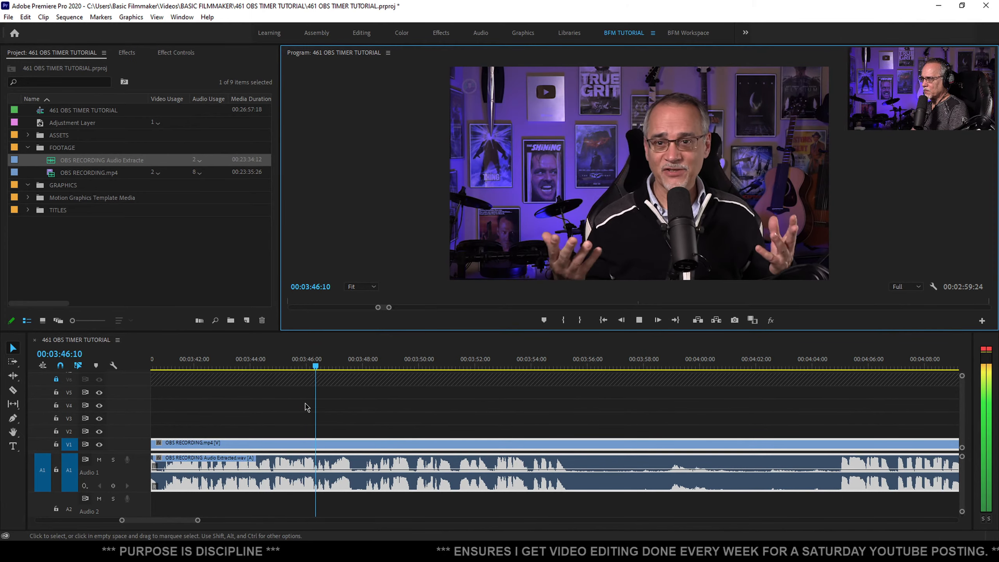
scroll(386, 406, "down", 3)
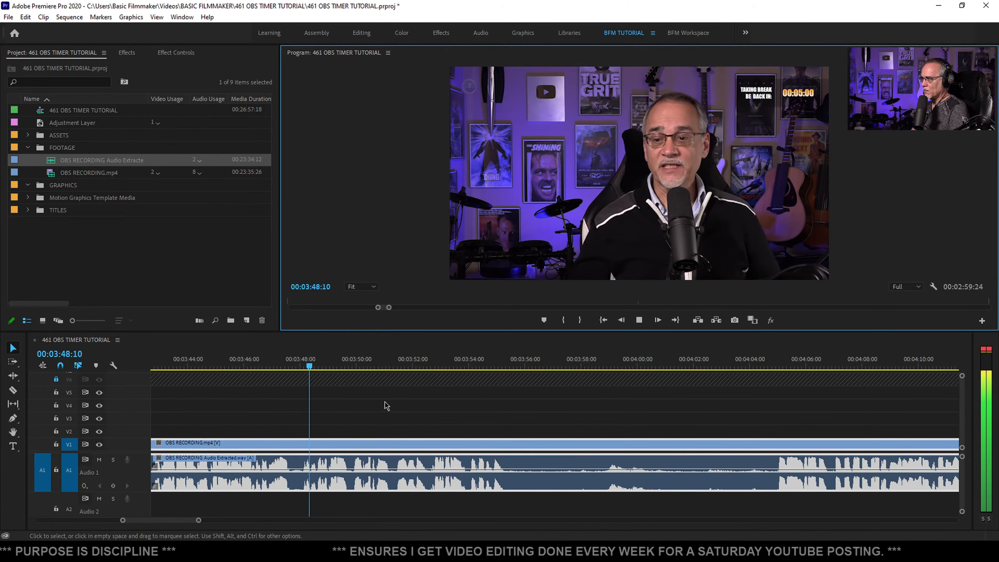
left_click(639, 321)
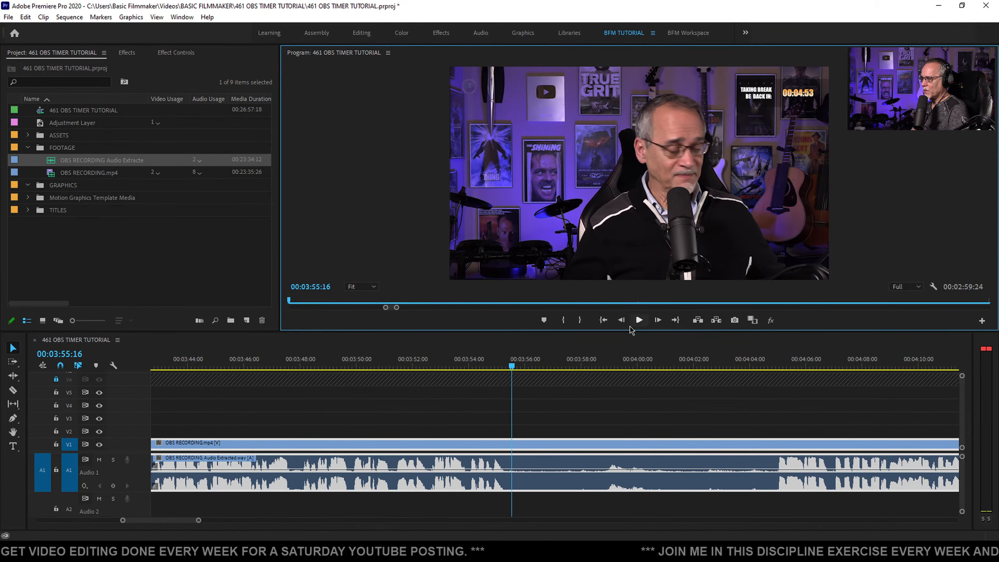
left_click_drag(511, 372, 507, 369)
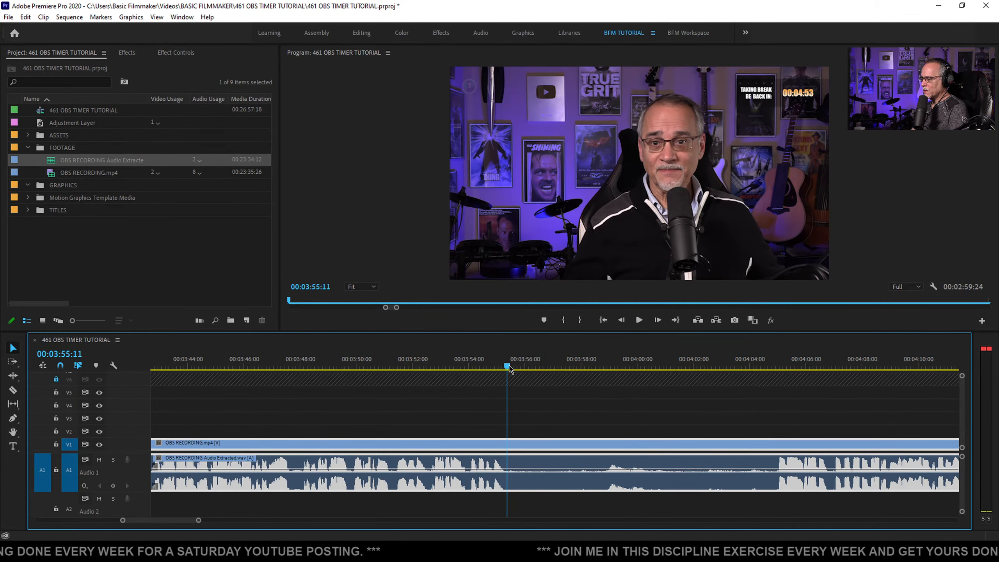
key("ctrl+k")
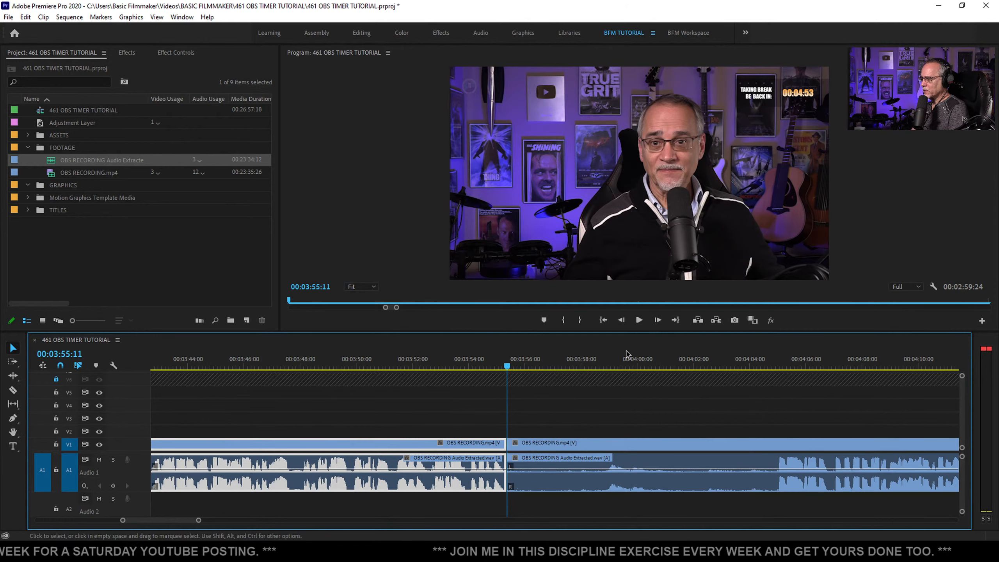
left_click_drag(718, 365, 777, 359)
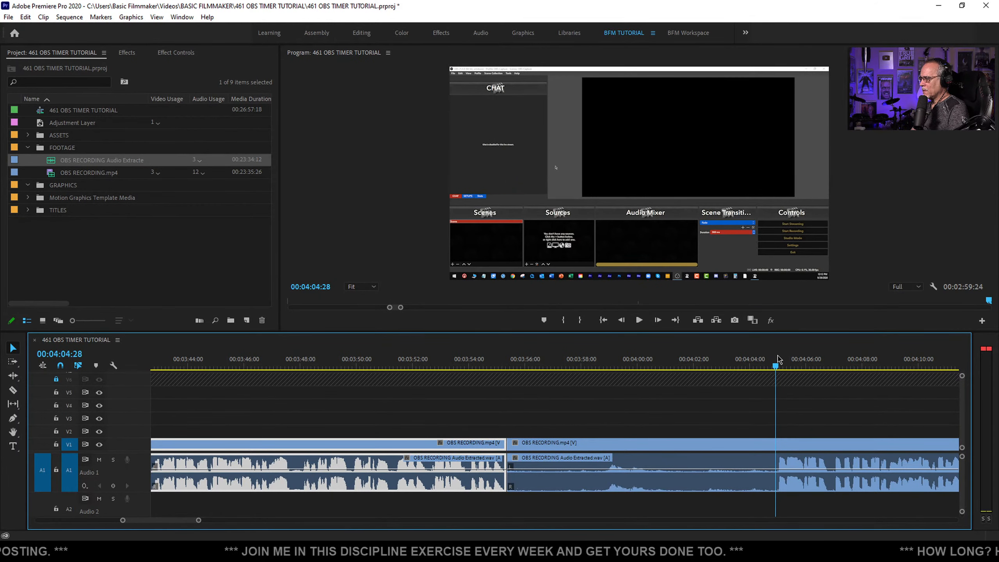
key("q")
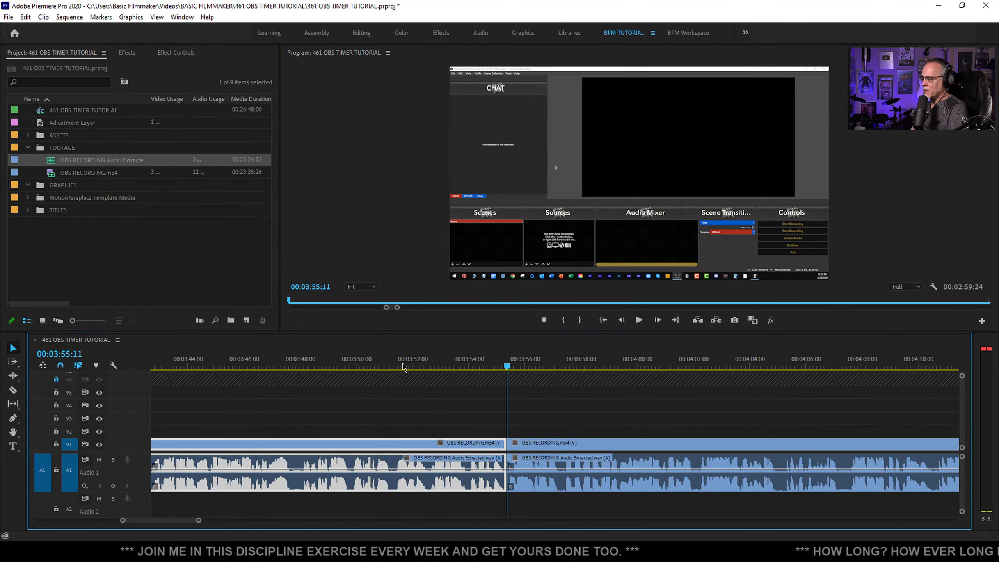
Play on from the new cut, then split the recording at about 00:04:15:15 and ripple-remove the short pause of about 22 frames
scroll(313, 391, "down", 1)
scroll(313, 391, "down", 3)
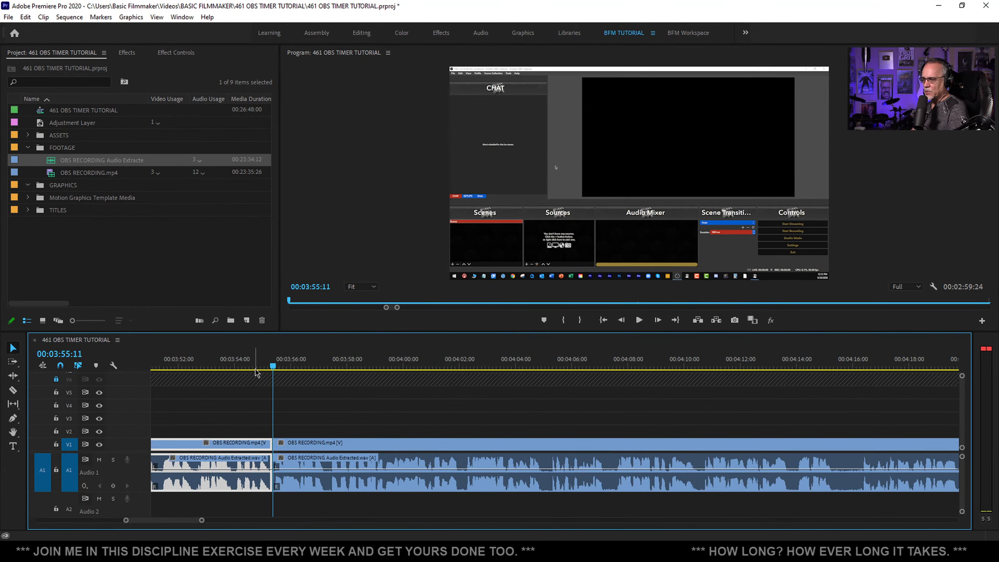
key("space")
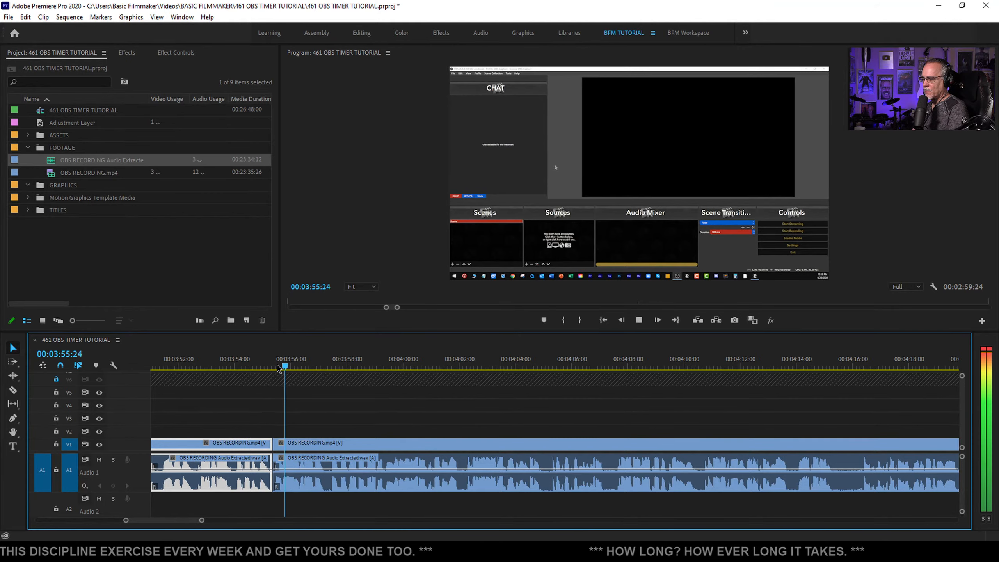
scroll(299, 395, "down", 2)
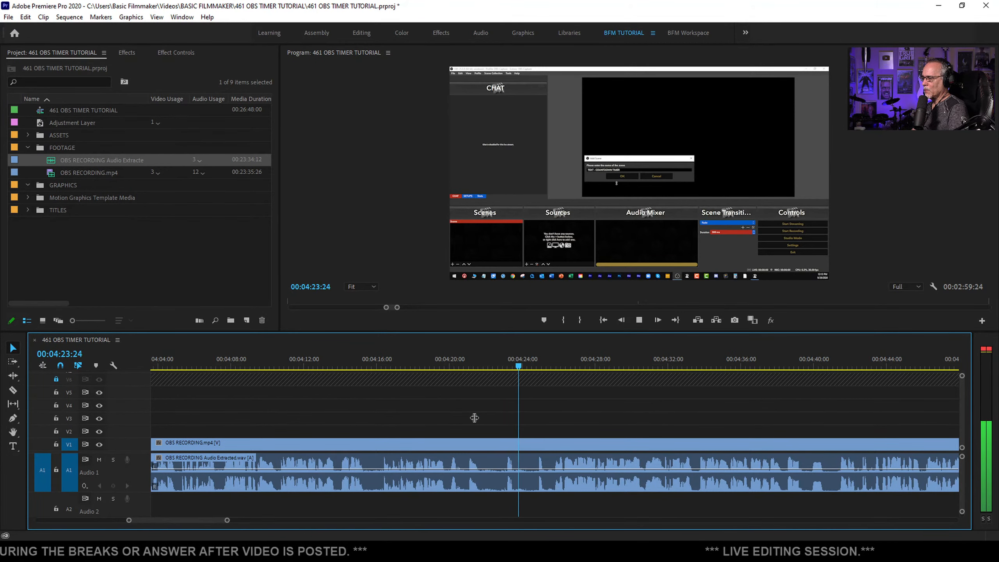
key("space")
left_click(344, 365)
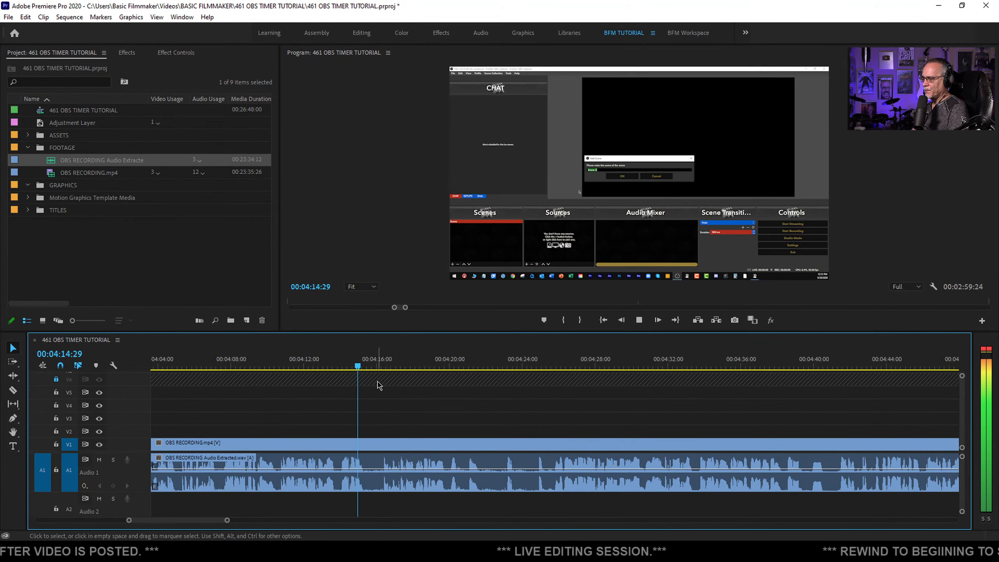
key("space")
key("ctrl+k")
left_click_drag(367, 367, 378, 367)
key("space")
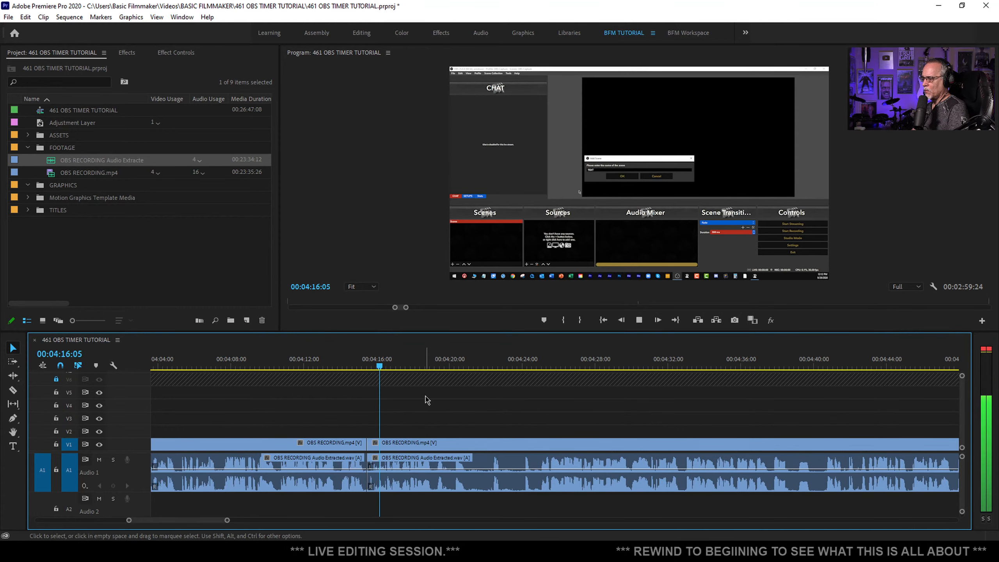
Cut the recording at 00:04:19:28 and 00:04:20:29, ripple-removing the brief typing pause after each cut
scroll(423, 402, "down", 2)
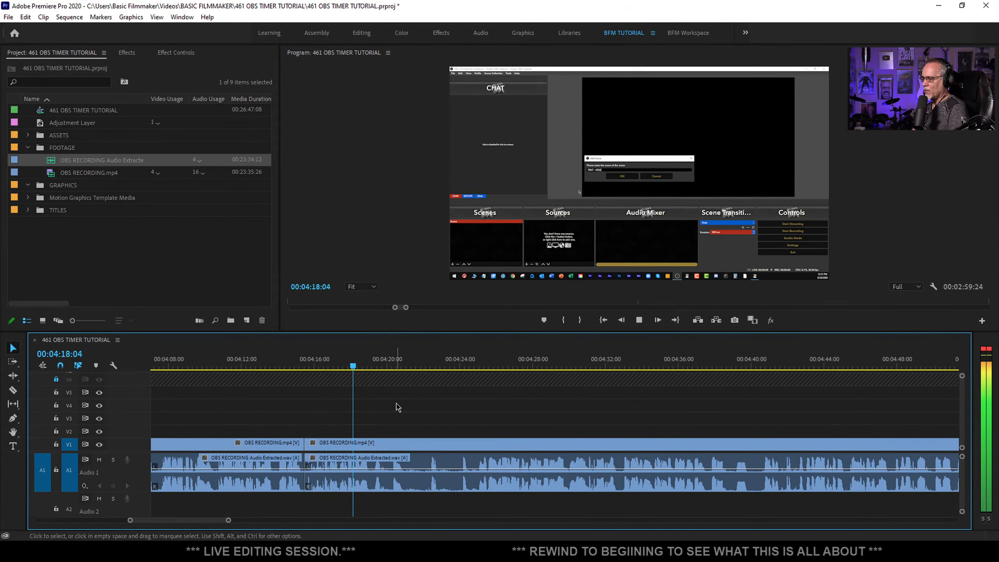
key("space")
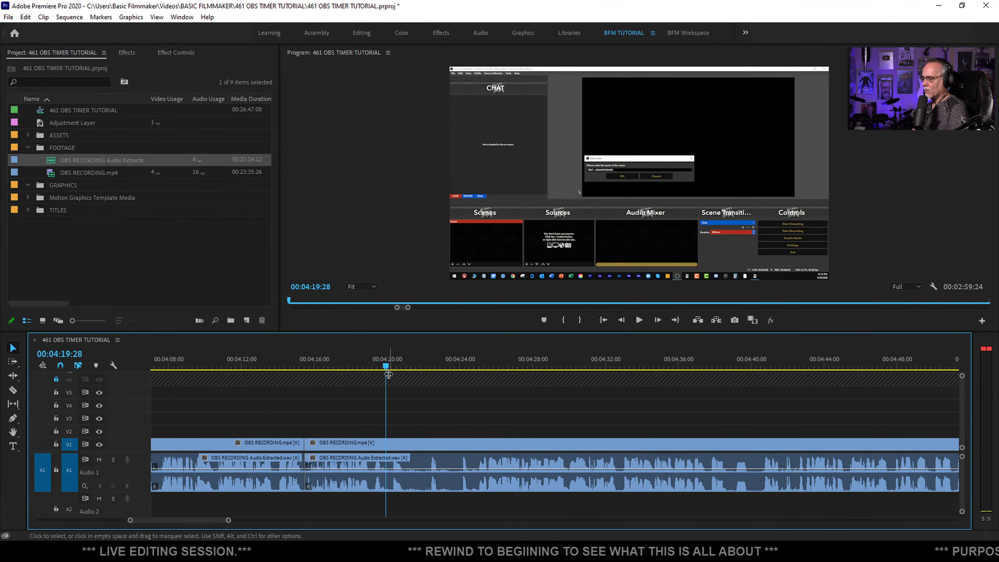
key("ctrl+k")
key("space")
key("space")
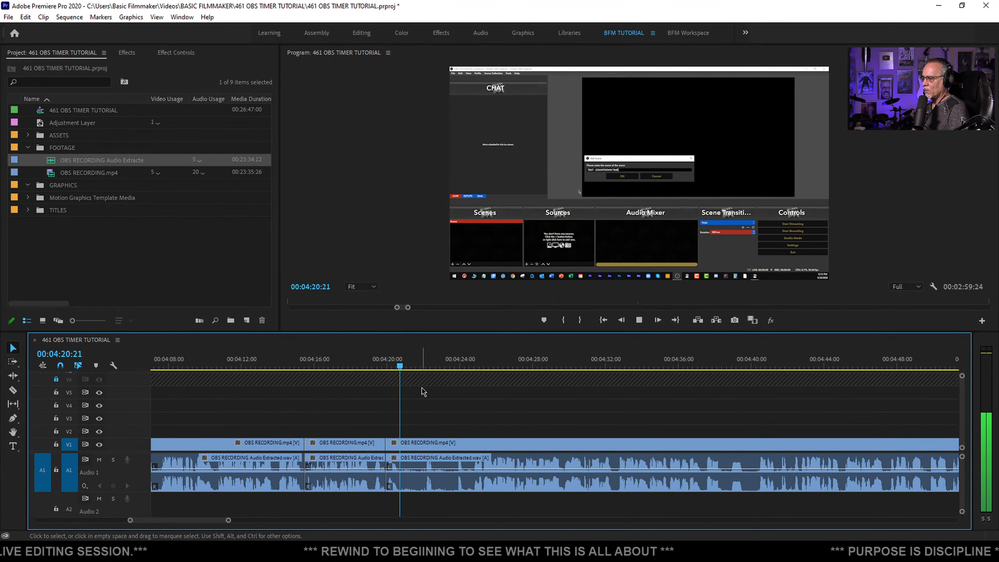
key("ctrl+k")
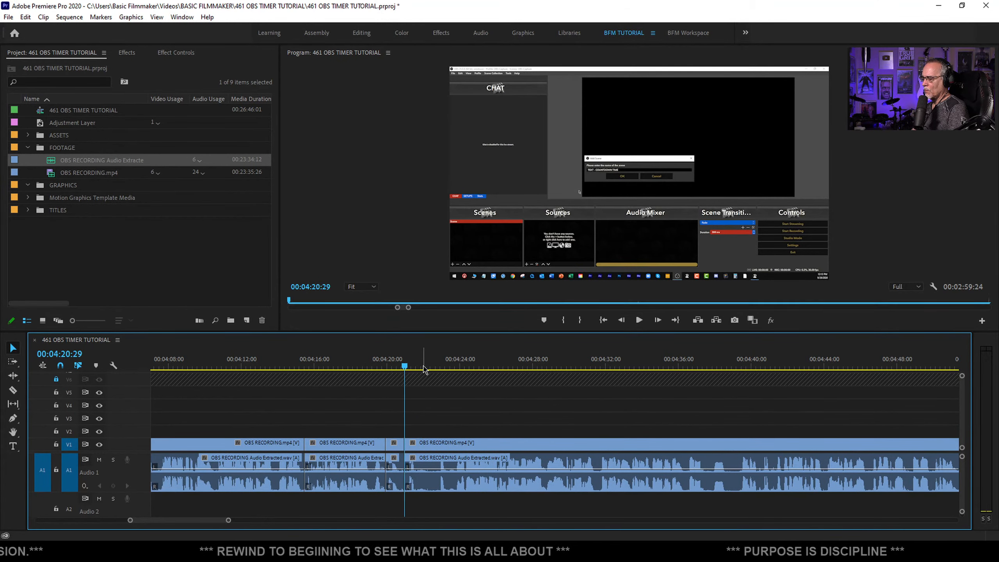
Cut the recording at about 00:04:21:27, ripple-trim the pause up to 00:04:22:22, and play past the cut
key("space")
key("space")
key("ctrl+k")
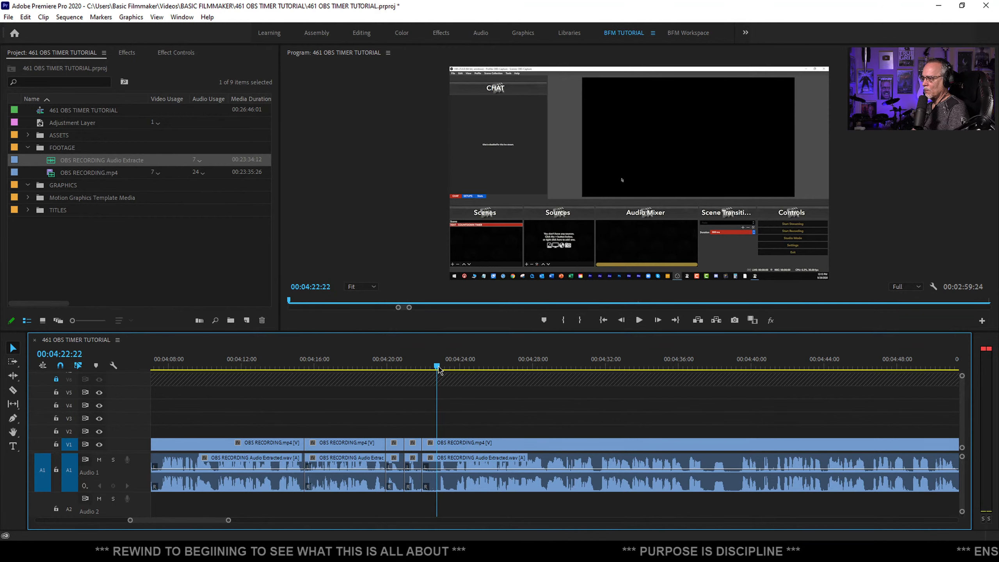
key("space")
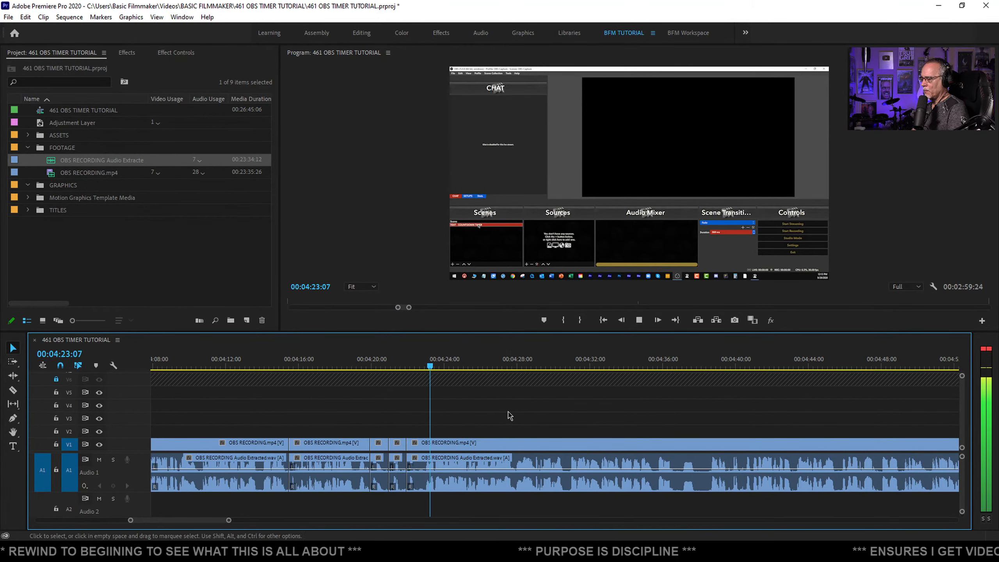
Select the long remaining OBS RECORDING clip and enlarge the program preview by shrinking the timeline's height
left_click(467, 446)
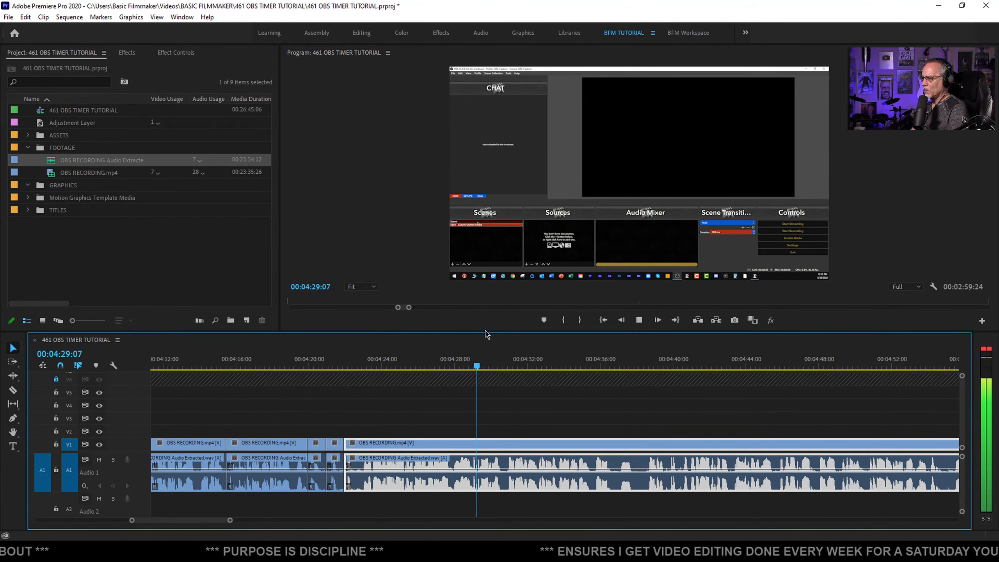
left_click_drag(484, 333, 482, 355)
scroll(419, 415, "down", 5)
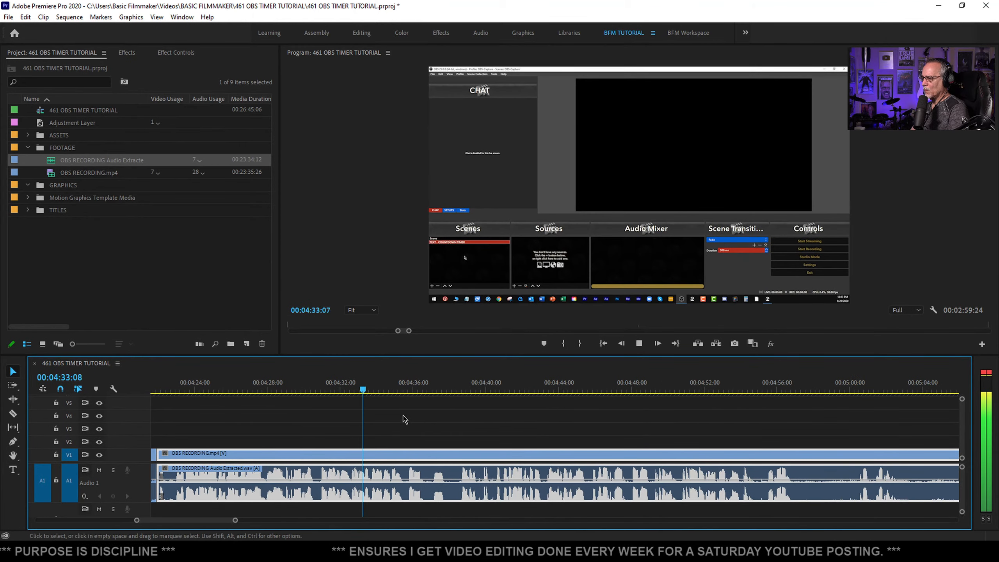
scroll(365, 428, "up", 3)
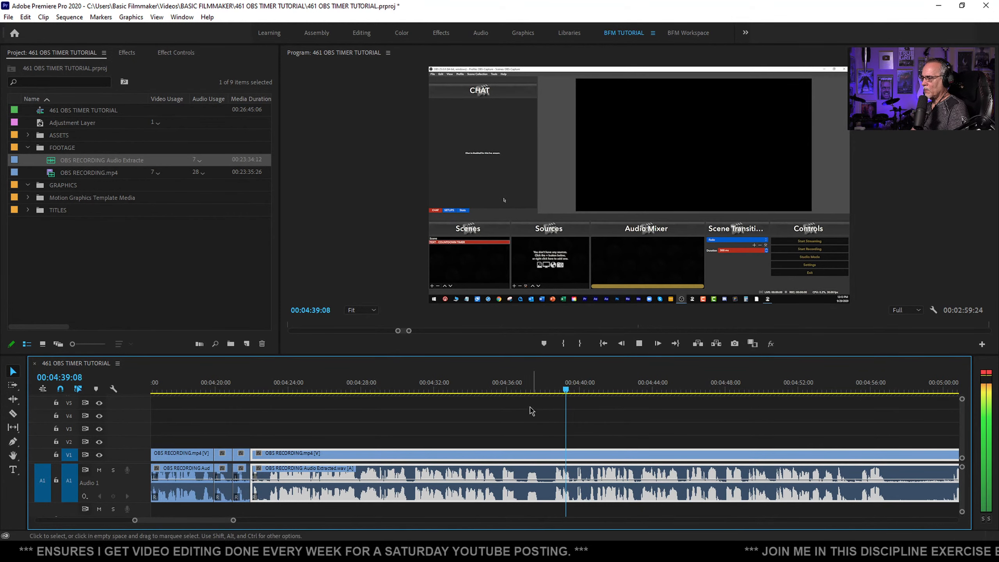
Replay from about 00:04:35, split the recording at about 00:04:36:22, ripple-remove the pause of about 1.5 seconds, and review the cut
key("space")
key("space")
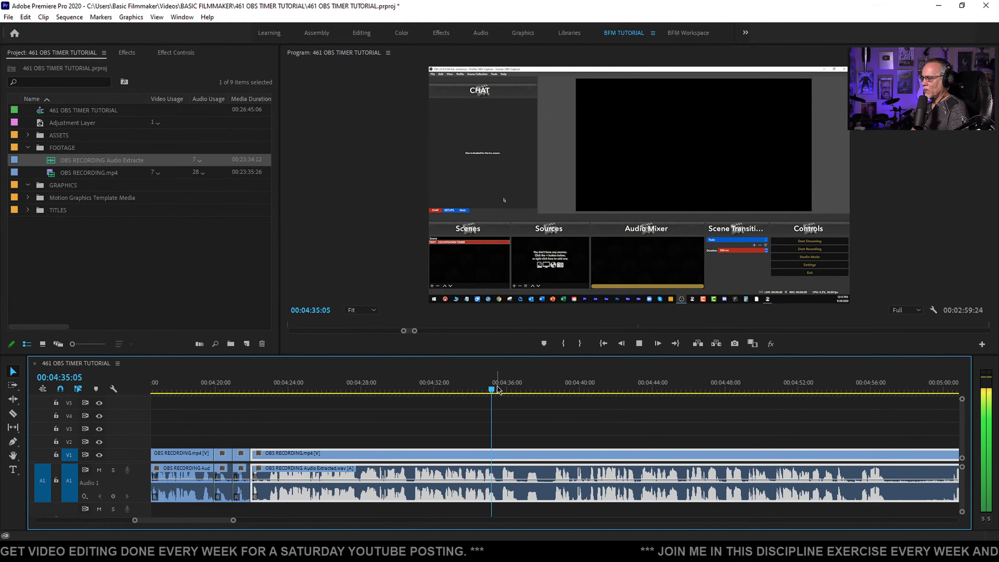
key("space")
key("ctrl+k")
left_click(555, 388)
key("q")
left_click(499, 387)
key("space")
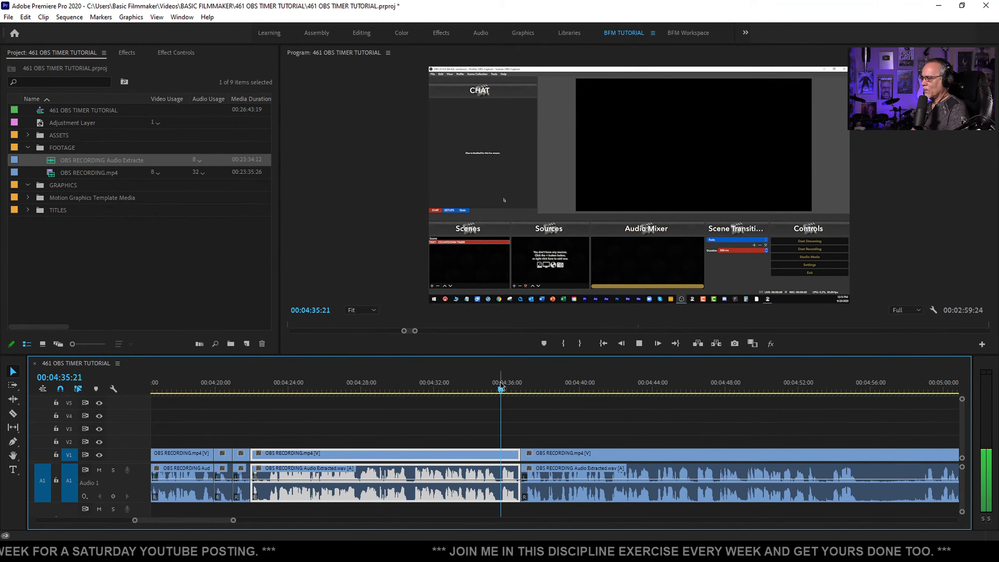
Play the remaining recording, cut it at 00:04:55:15, and ripple-remove the silence of about three seconds in the source-naming part
scroll(587, 425, "down", 4)
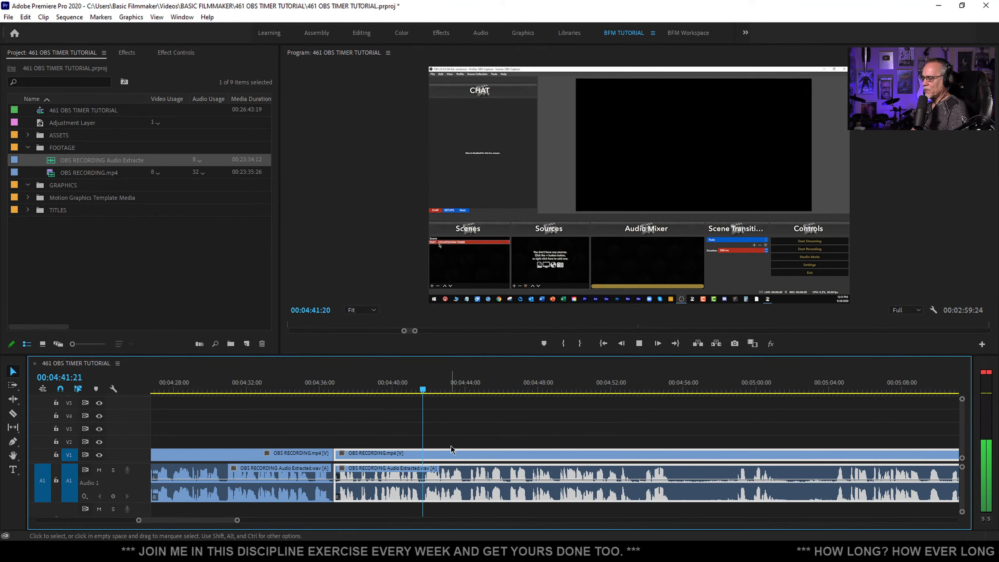
scroll(418, 436, "down", 2)
scroll(419, 437, "down", 1)
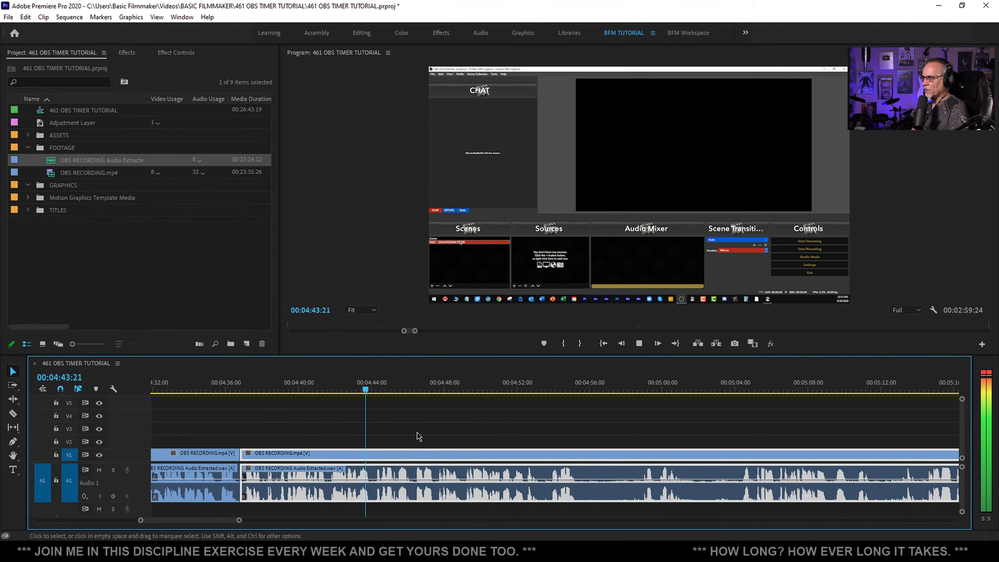
scroll(418, 435, "down", 2)
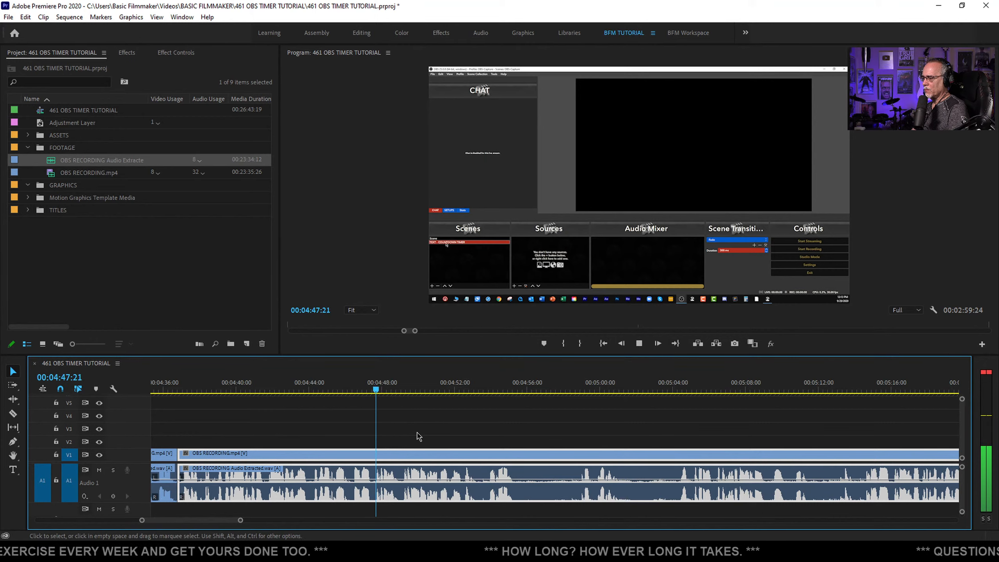
scroll(417, 436, "down", 2)
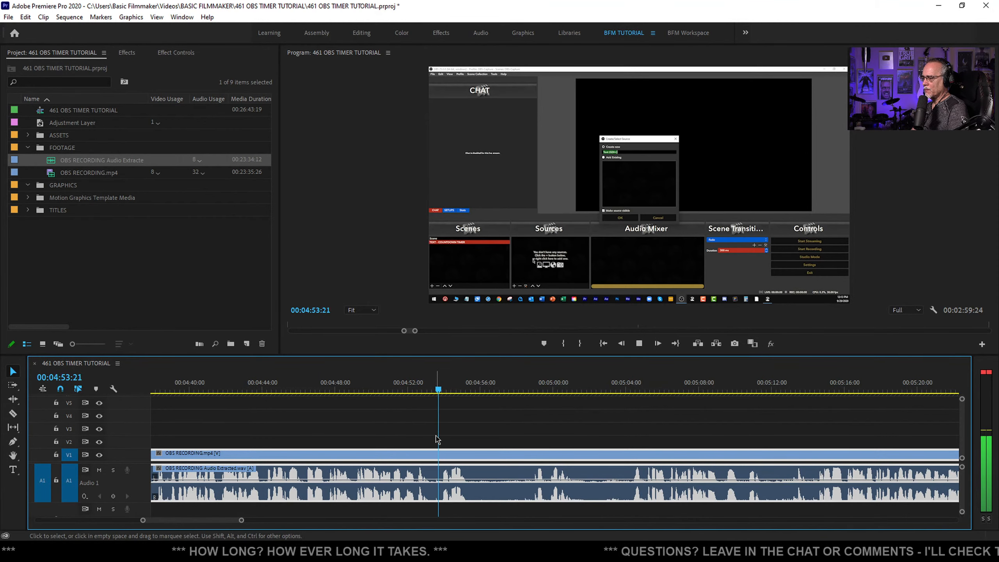
scroll(456, 437, "down", 2)
key("space")
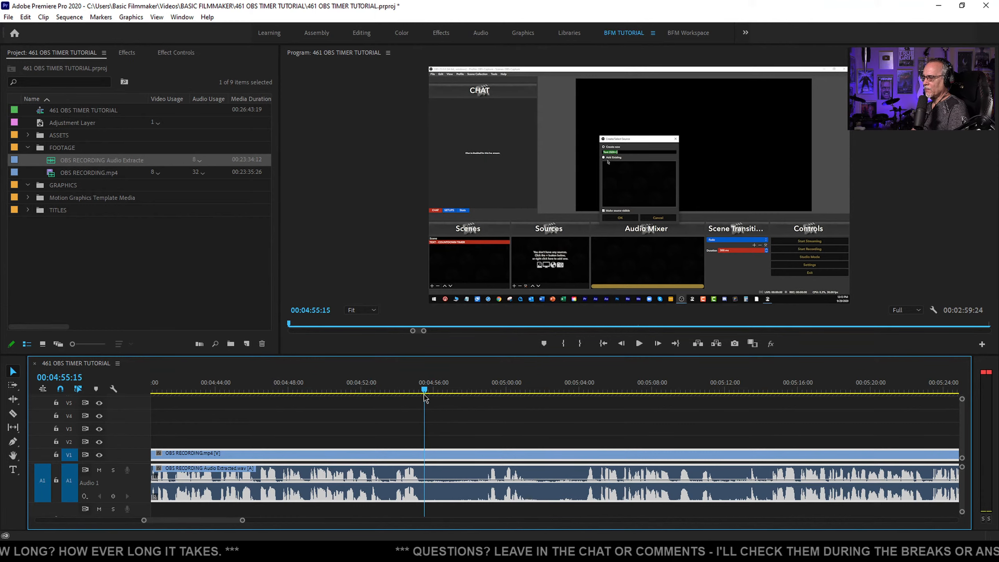
key("ctrl+k")
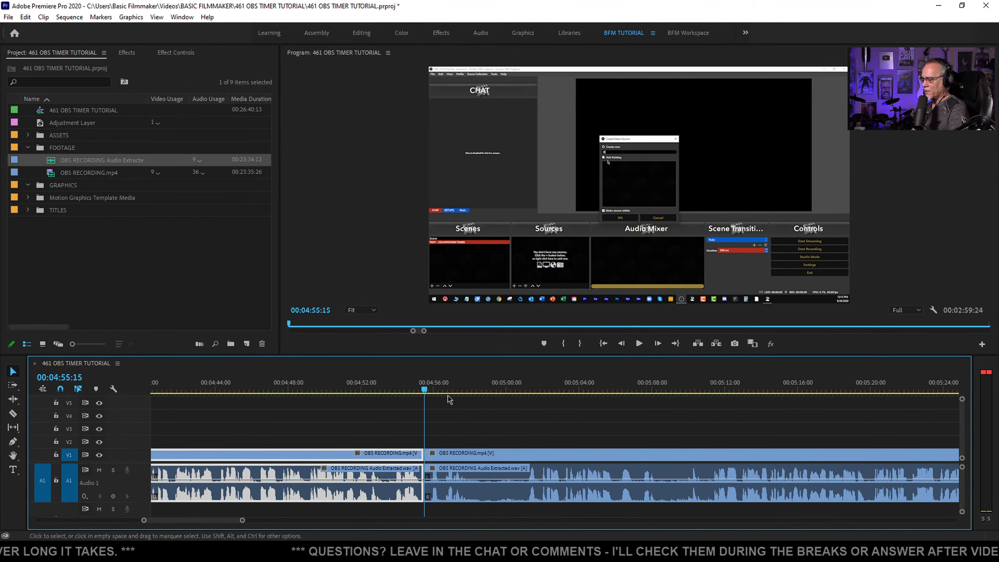
Review the last cut, then split the recording at about 00:04:58:08, ripple-remove the pause of nearly three seconds, and replay the join
left_click(399, 386)
key("space")
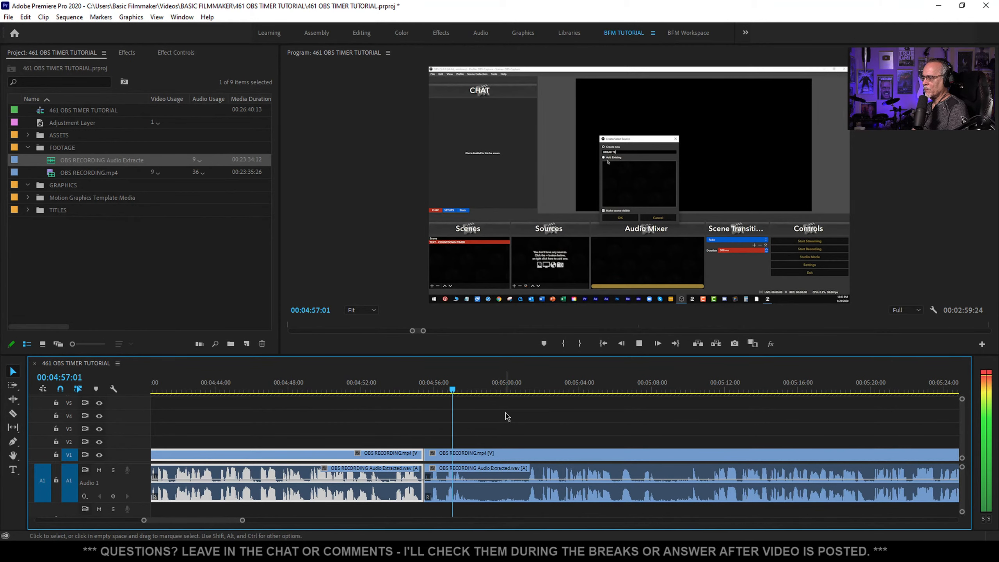
left_click(475, 389)
key("ctrl+k")
left_click_drag(475, 390, 446, 392)
key("space")
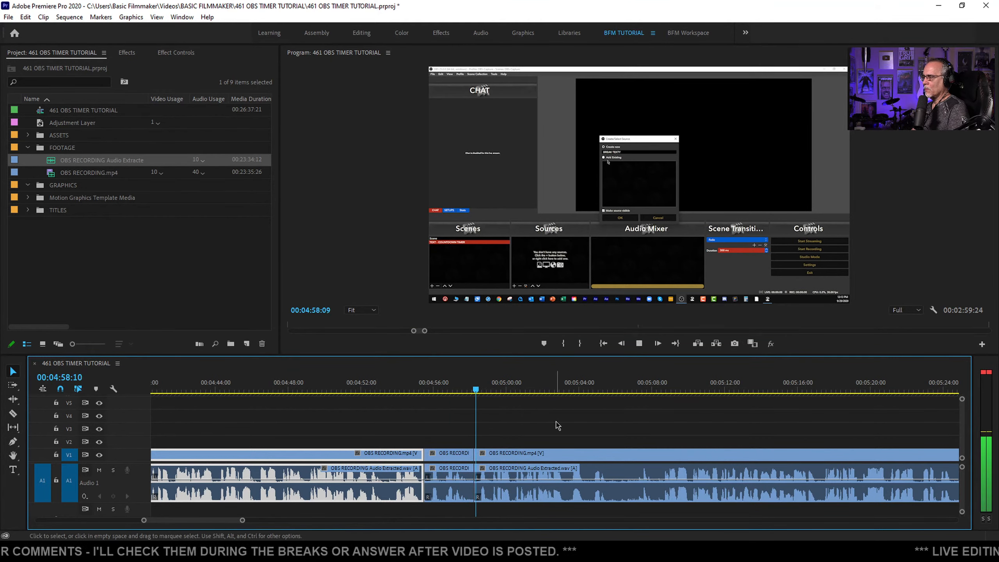
Replay from about 00:04:56, split the recording at 00:04:56:15, and delete the short piece of about 1.7 seconds after it
scroll(550, 426, "down", 10)
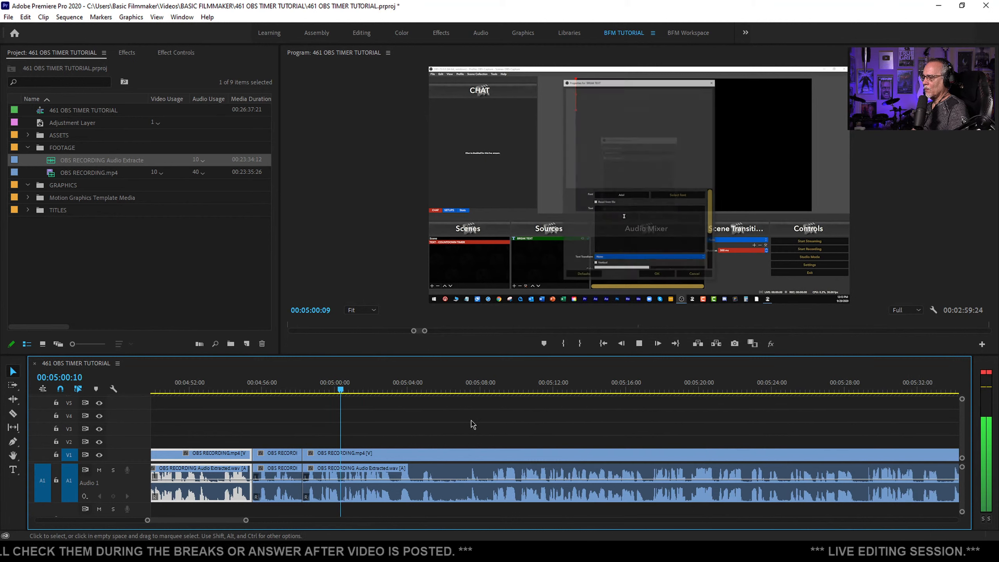
key("space")
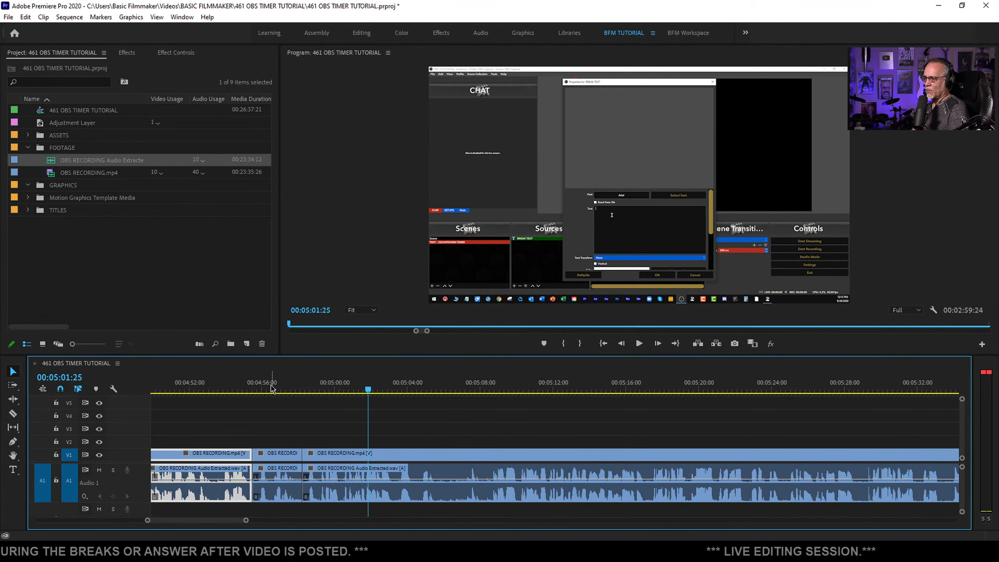
left_click(258, 388)
key("space")
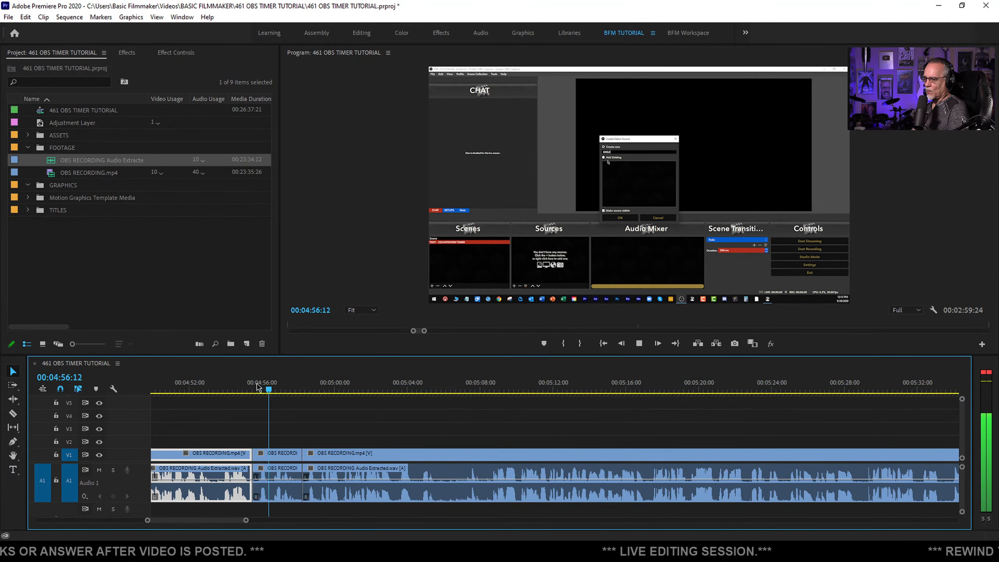
key("ctrl+k")
left_click(290, 458)
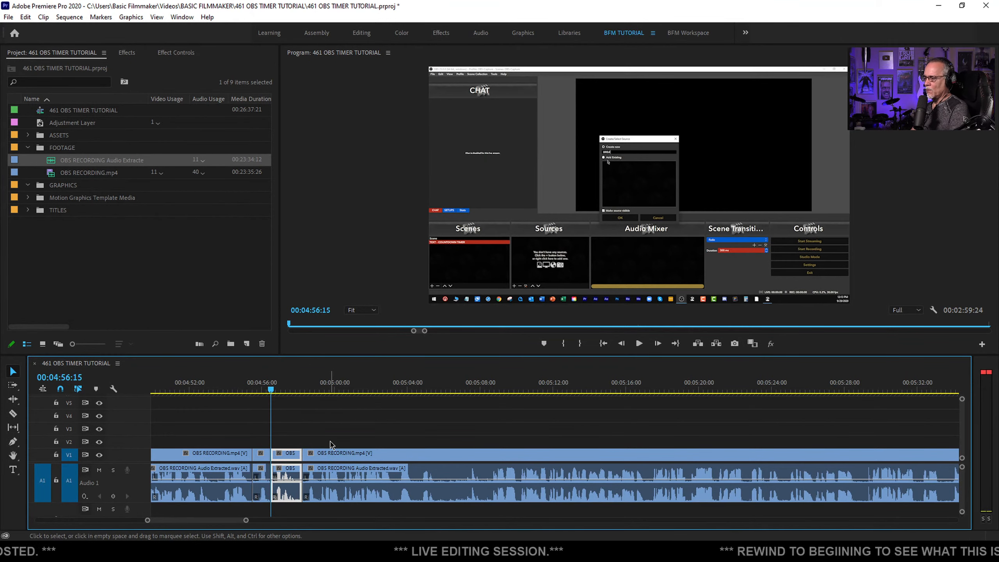
left_click(291, 427)
left_click(287, 454)
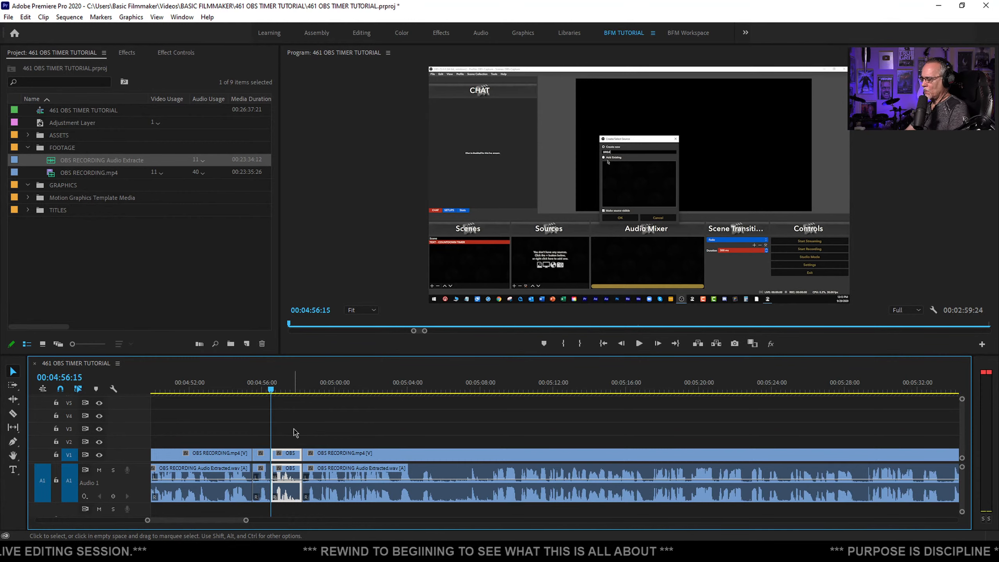
key("Delete")
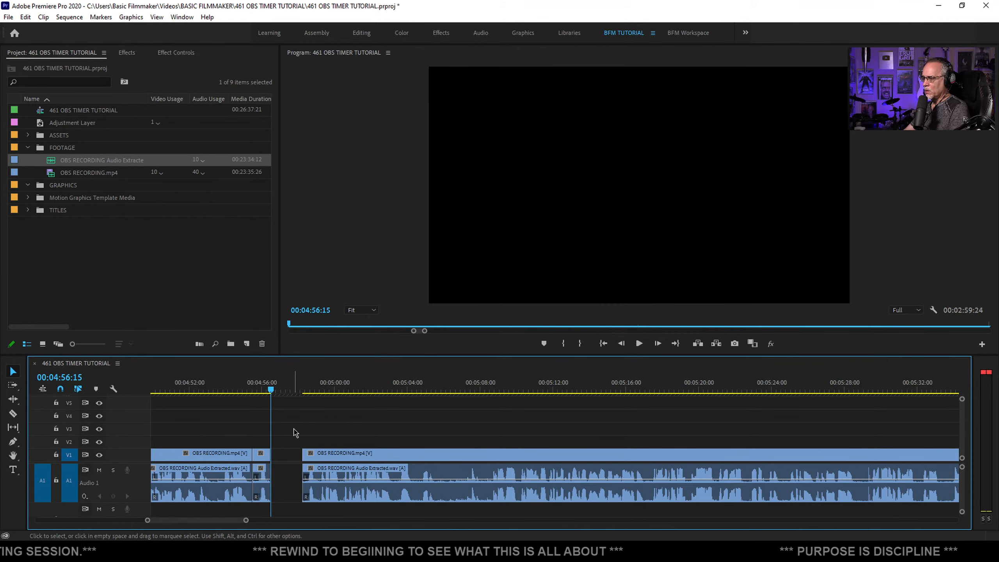
Try to ripple-delete the gap on V1 starting at 00:04:56:15
left_click(287, 459)
right_click(286, 459)
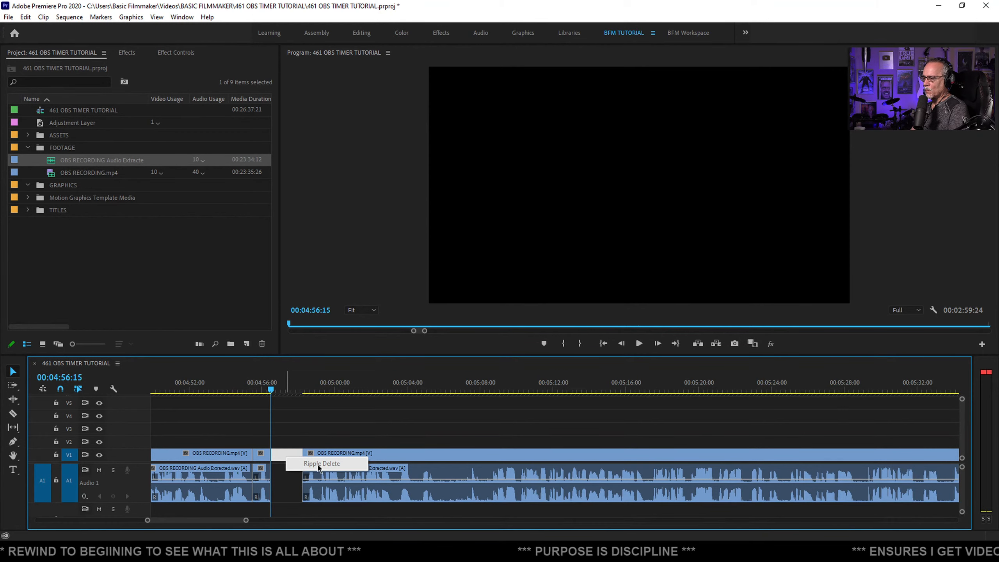
left_click(311, 437)
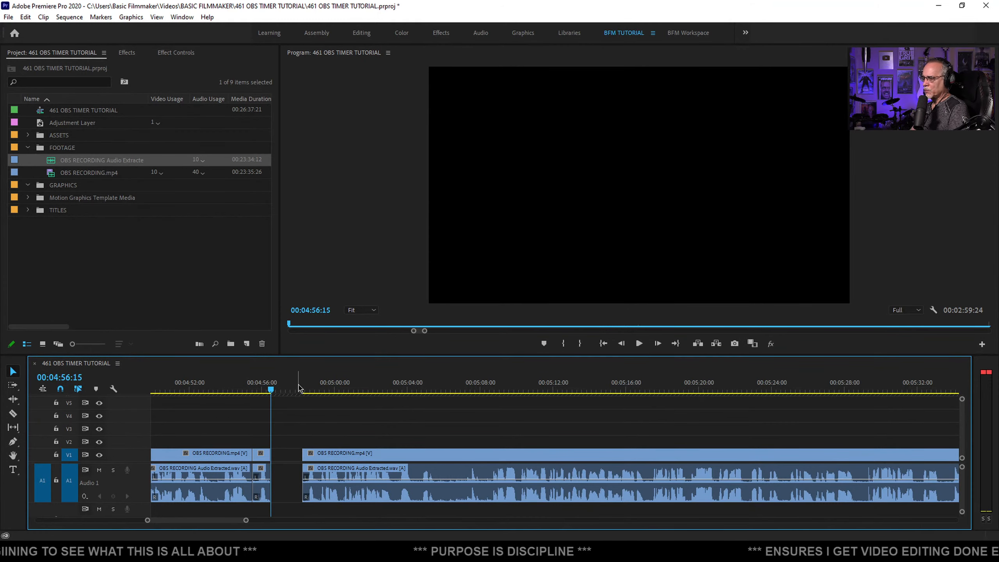
left_click(260, 387)
left_click(319, 385)
left_click(247, 388)
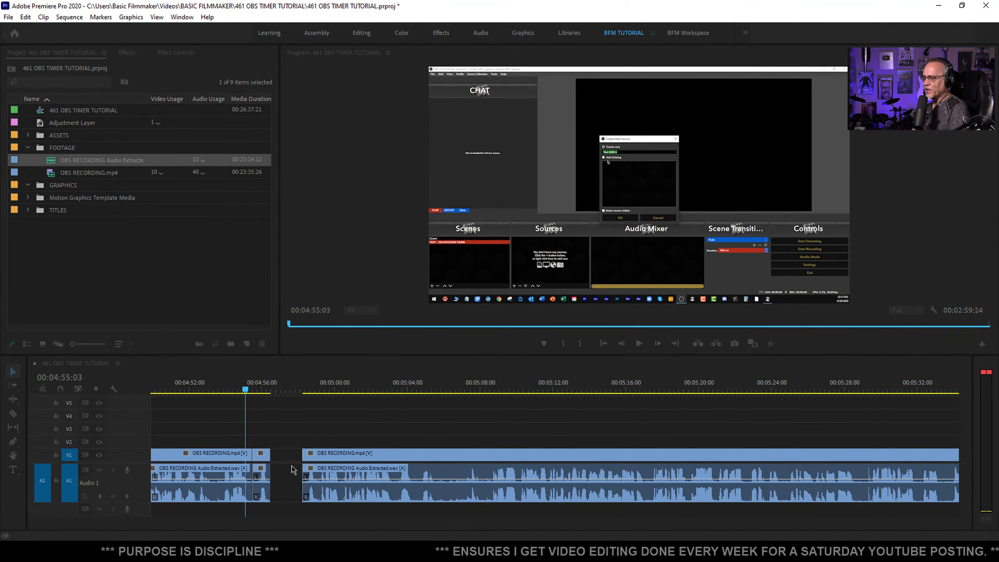
left_click(282, 456)
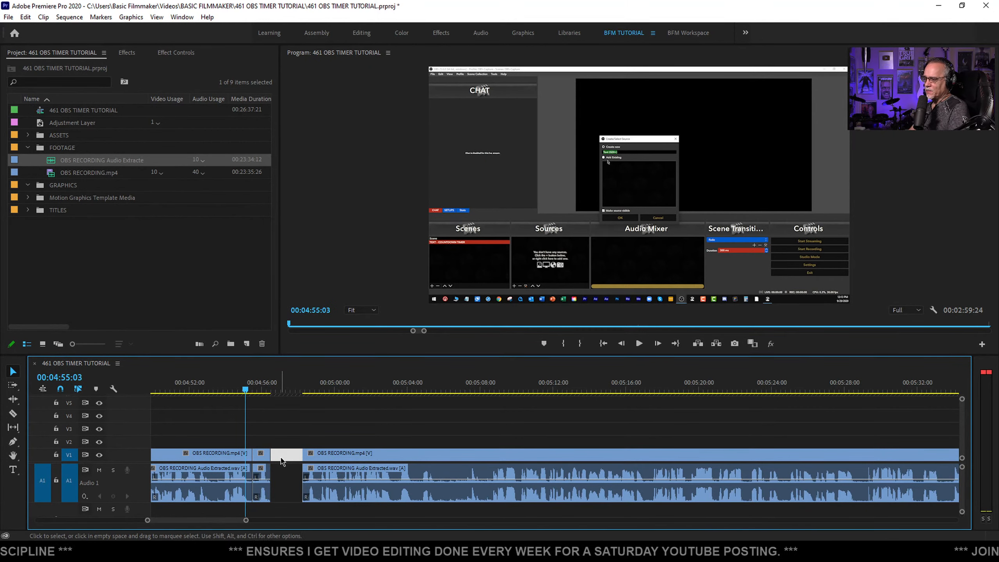
right_click(282, 459)
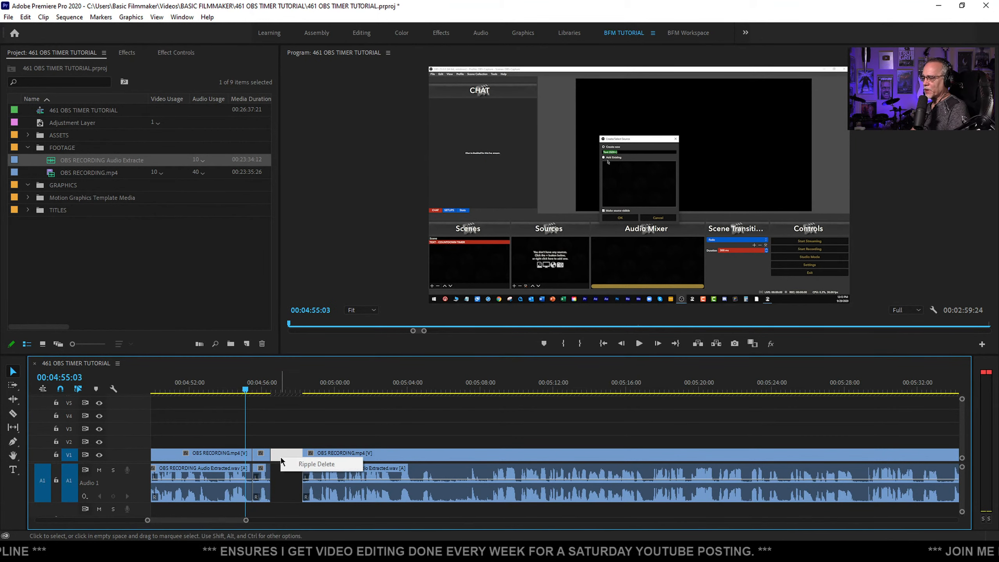
left_click(318, 438)
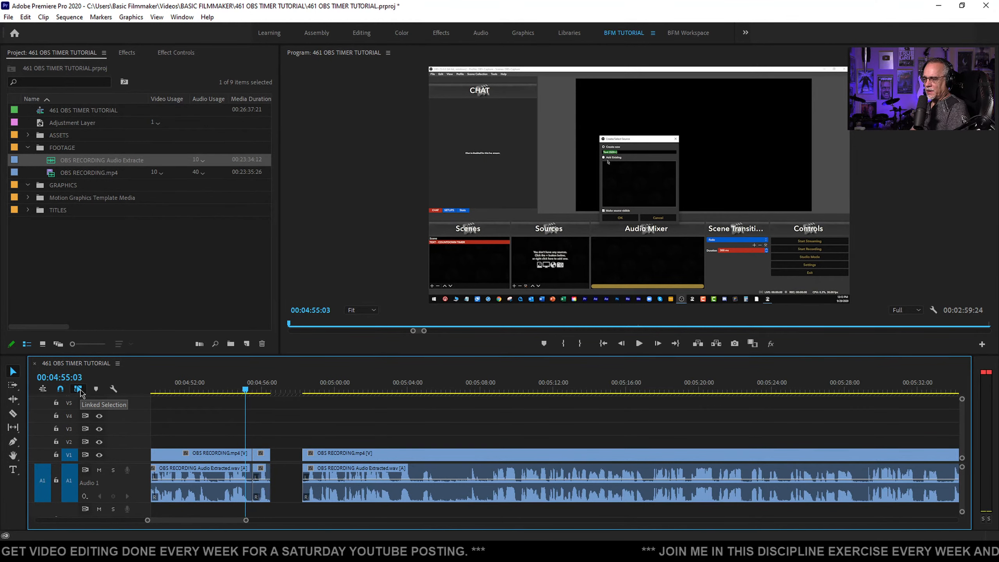
Move the long remaining OBS RECORDING clip back against the cut at 00:04:56:15 to close the gap, and replay the join
left_click_drag(342, 455, 312, 455)
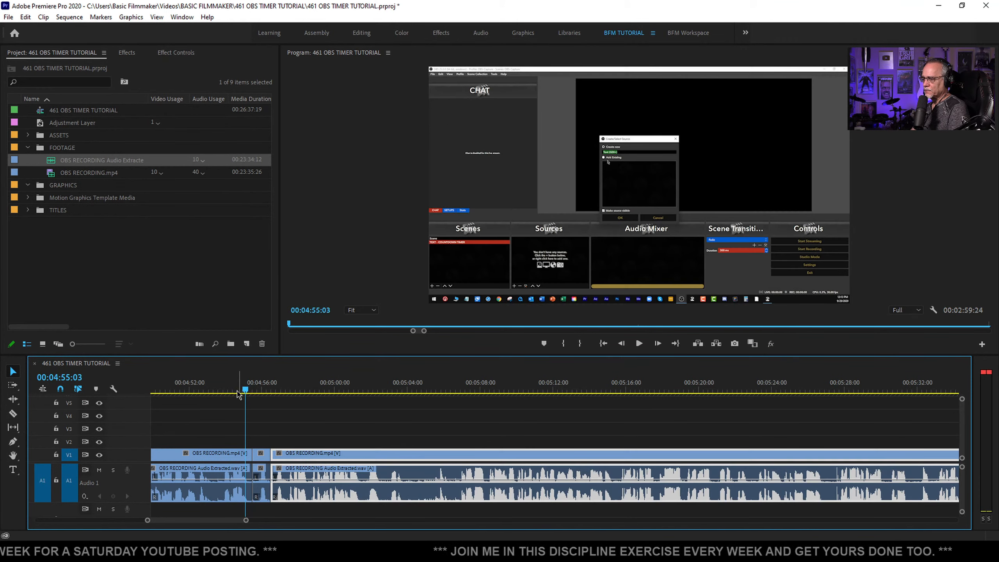
key("space")
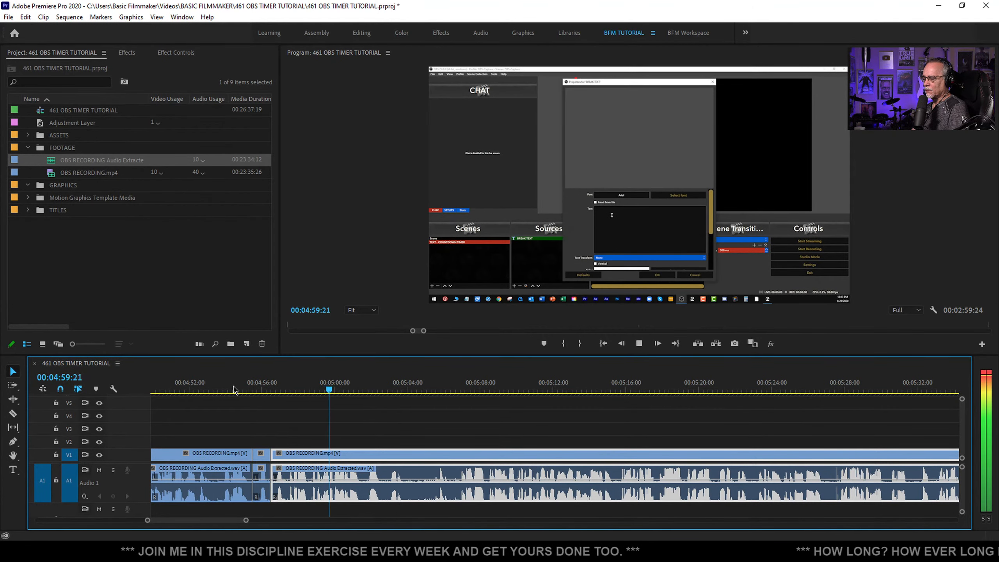
key("space")
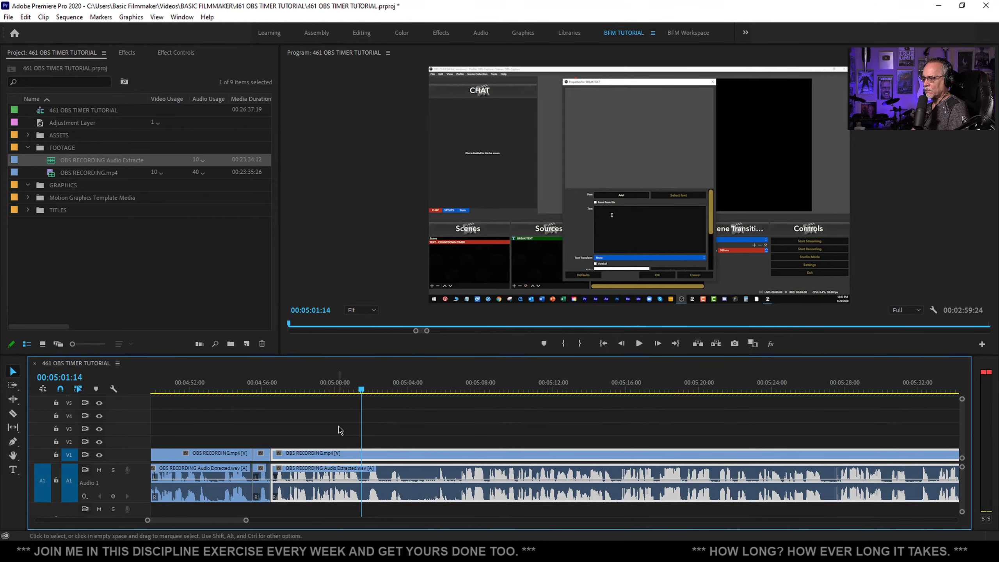
Maximize the timeline and examine the recording's extra audio on tracks A3 to A6 around the recent cuts and across the whole sequence
key("grave")
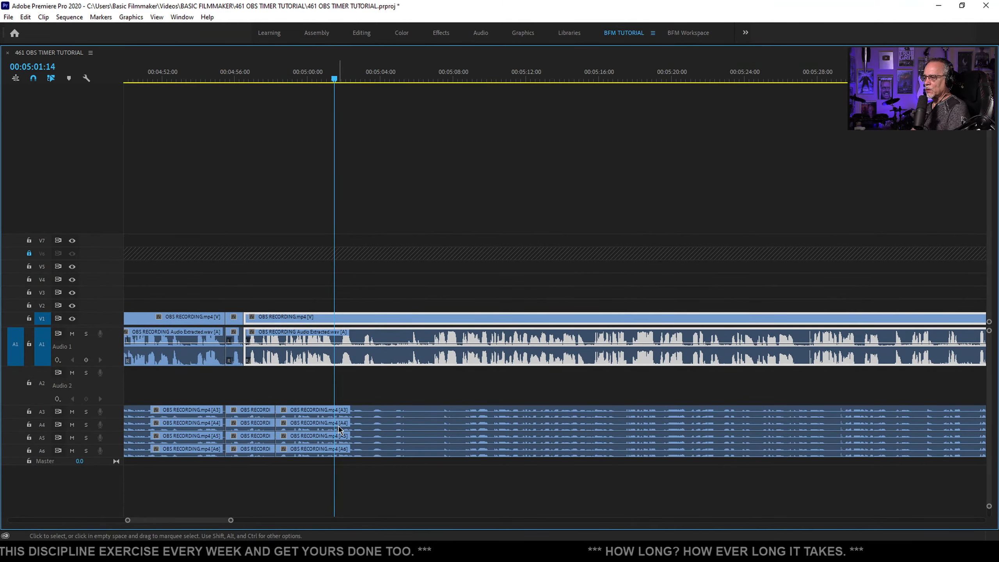
key("space")
scroll(425, 436, "down", 1)
scroll(425, 436, "up", 6)
scroll(425, 436, "down", 1)
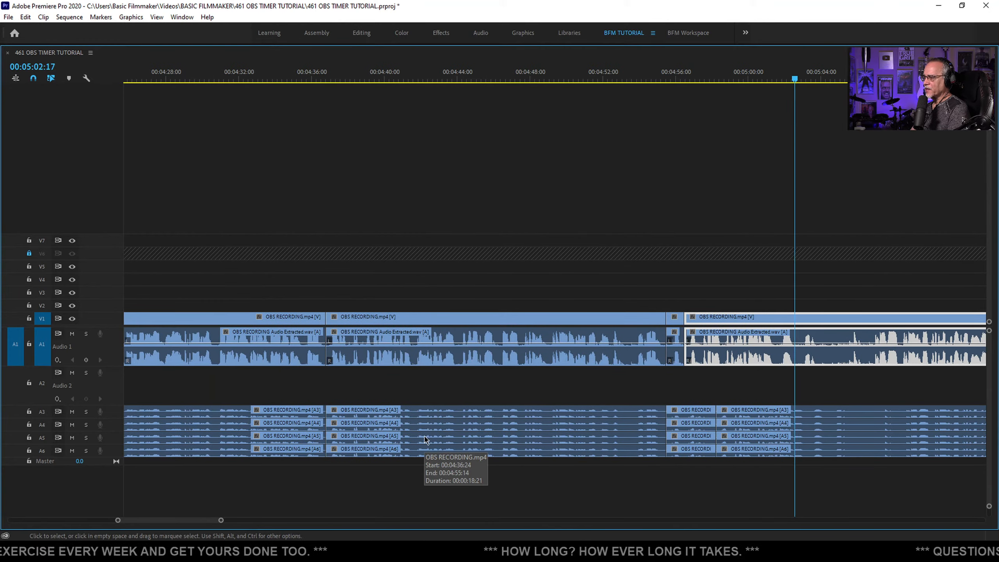
left_click(679, 76)
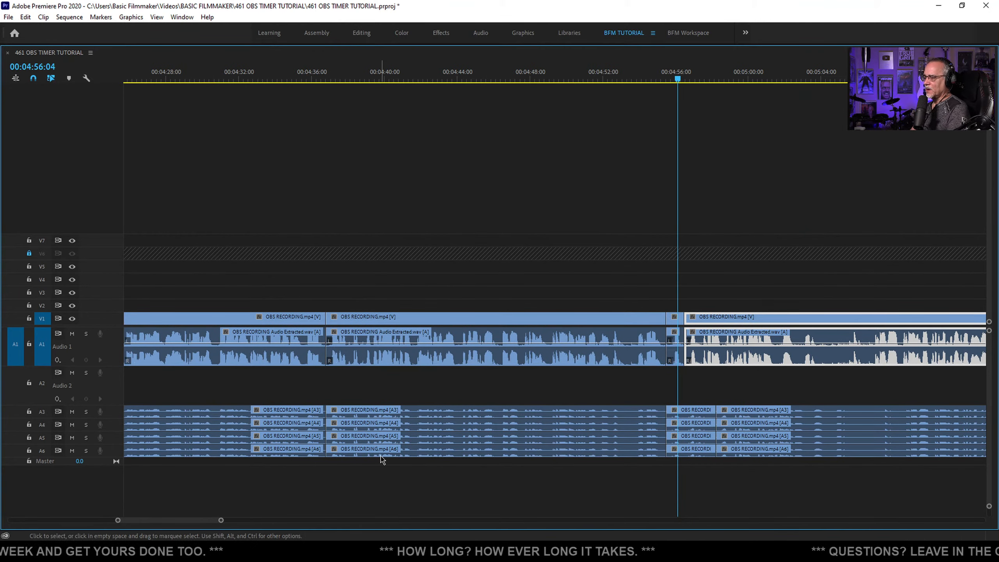
scroll(380, 452, "down", 8)
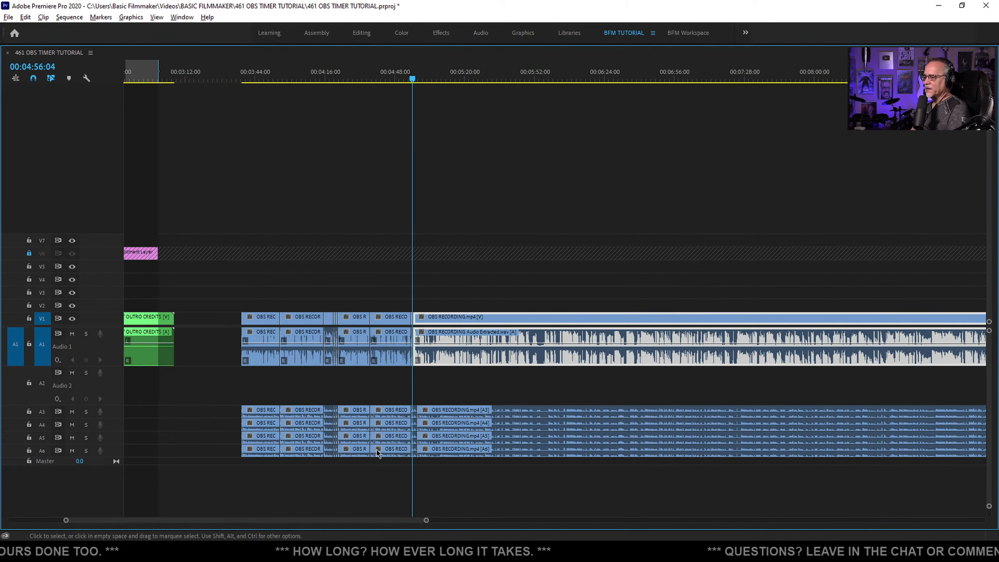
scroll(378, 453, "down", 3)
Try deleting a selection spanning the extra audio tracks and some main recording clips, and undo the deletion
left_click_drag(795, 402, 163, 498)
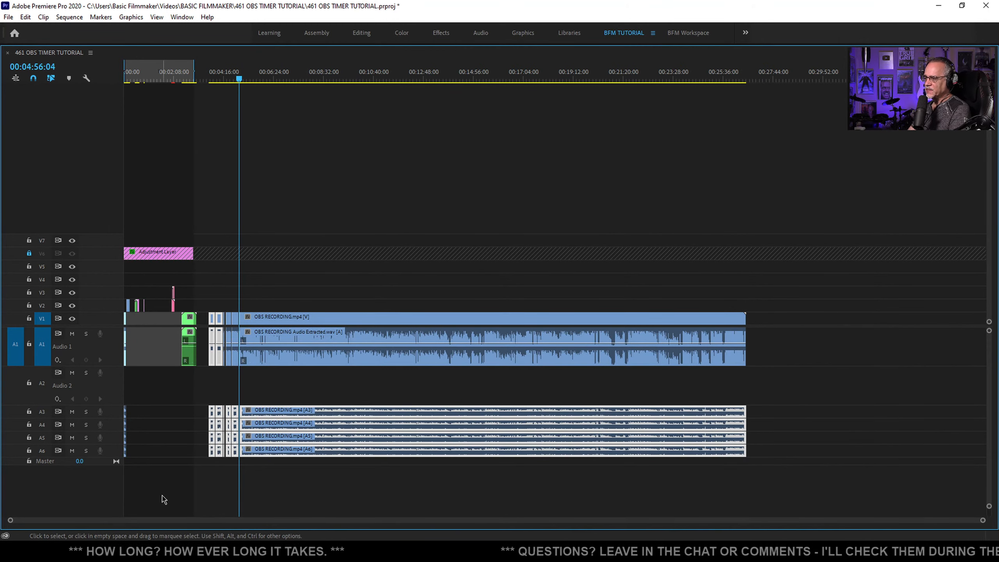
key("Delete")
key("ctrl+z")
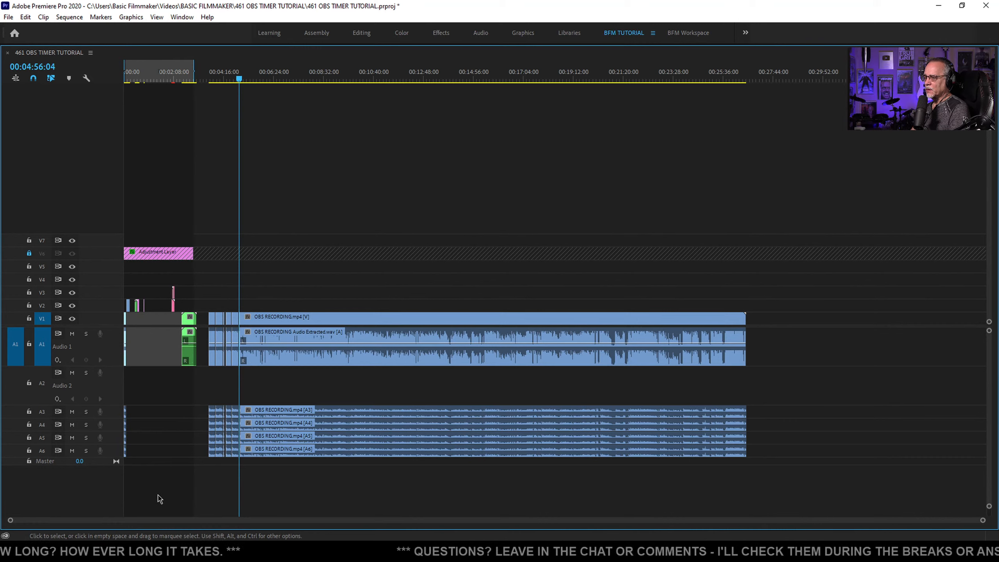
Delete all OBS RECORDING.mp4 audio clips on tracks A3 to A6 beneath the main recording, keeping the video and extracted audio
left_click_drag(200, 415, 838, 479)
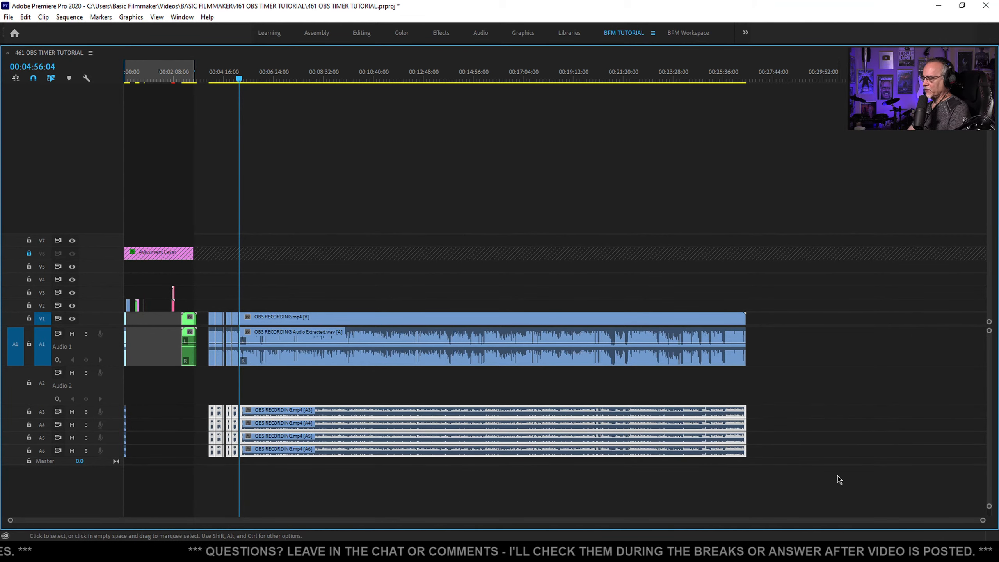
key("Delete")
key("equal")
key("equal")
key("equal")
key("equal")
key("equal")
key("equal")
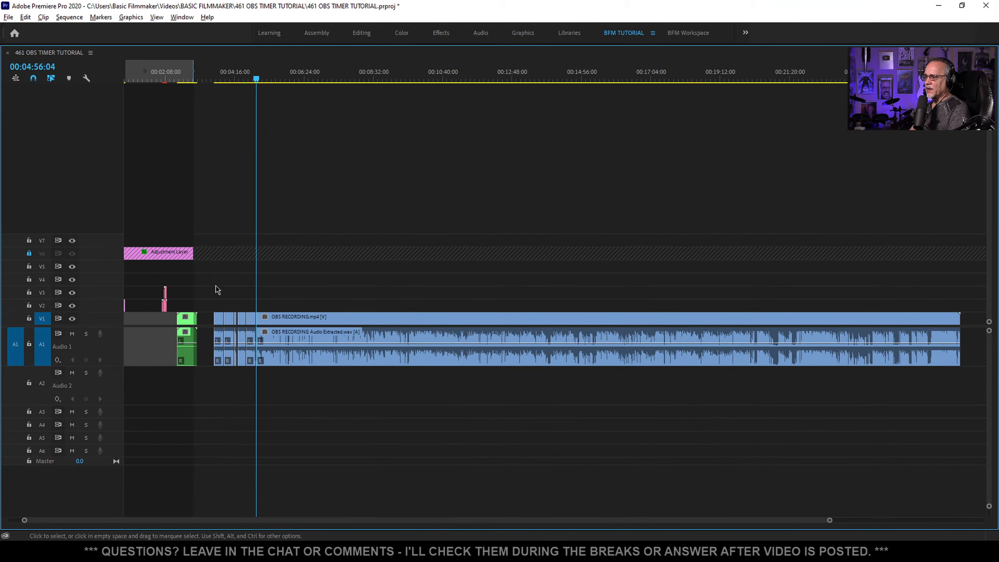
Restore the normal panel layout with the program preview and bring the timeline to the cuts around 00:04:18
left_click(231, 76)
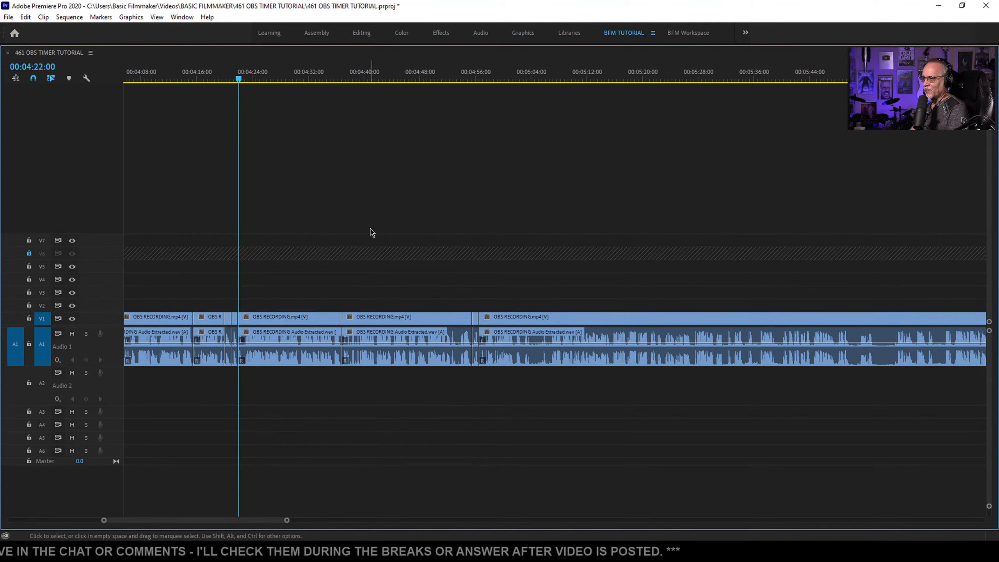
scroll(368, 234, "down", 2)
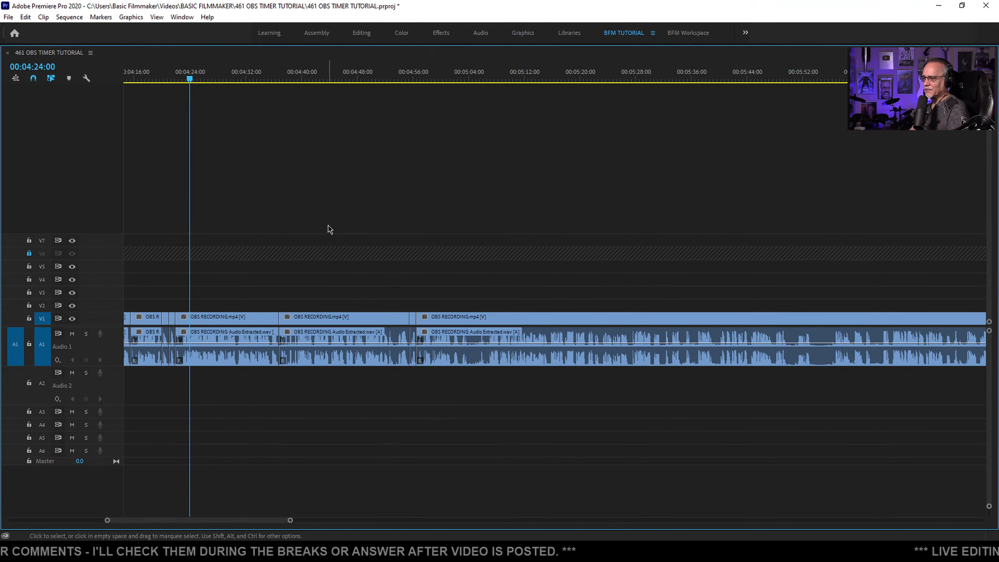
key("grave")
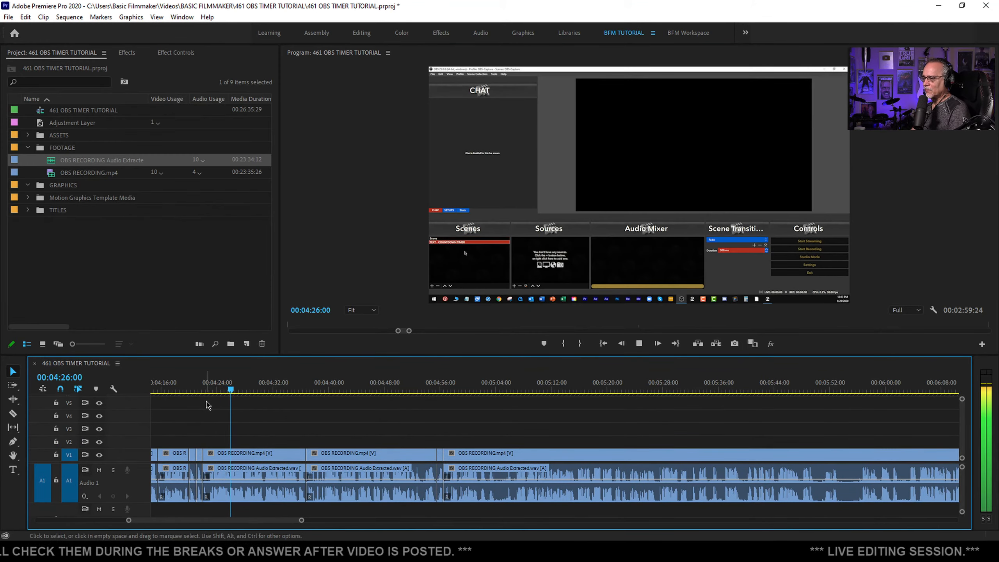
left_click(177, 388)
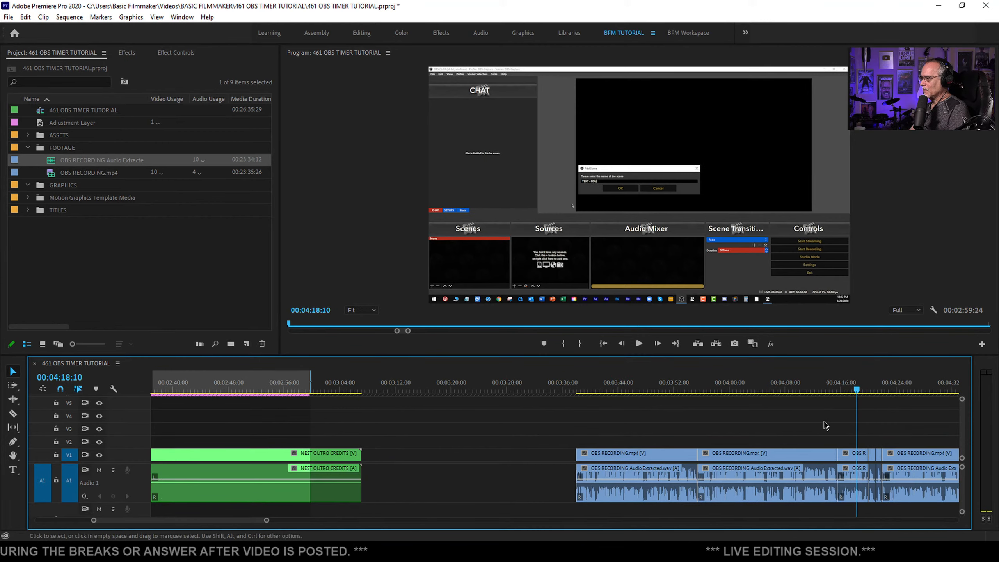
scroll(639, 414, "down", 5)
key("equal")
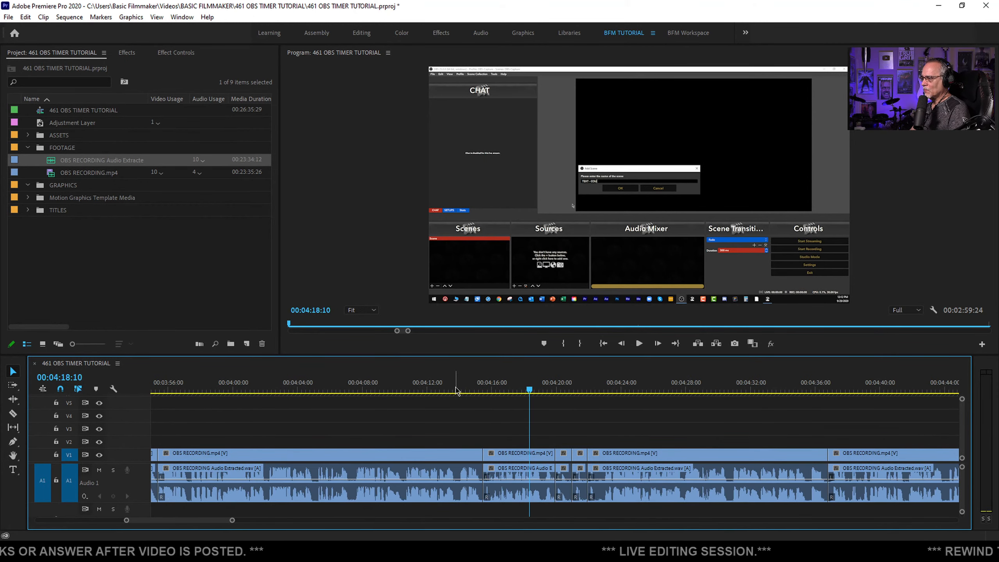
Replay the scene-naming part, split the recording at 00:04:19:05, ripple-remove the 3.5 seconds back to 00:04:15:14, and review the join
key("space")
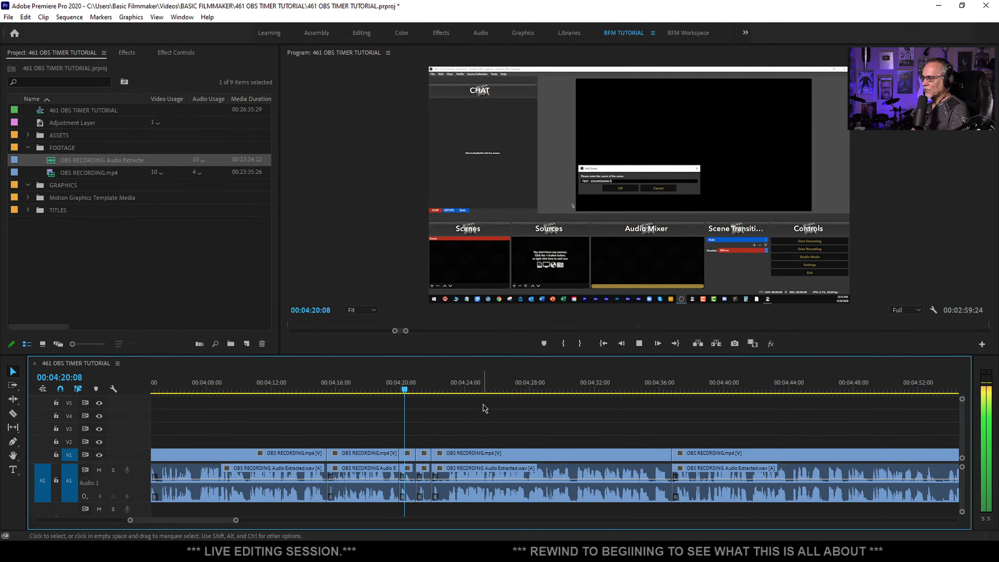
left_click(310, 385)
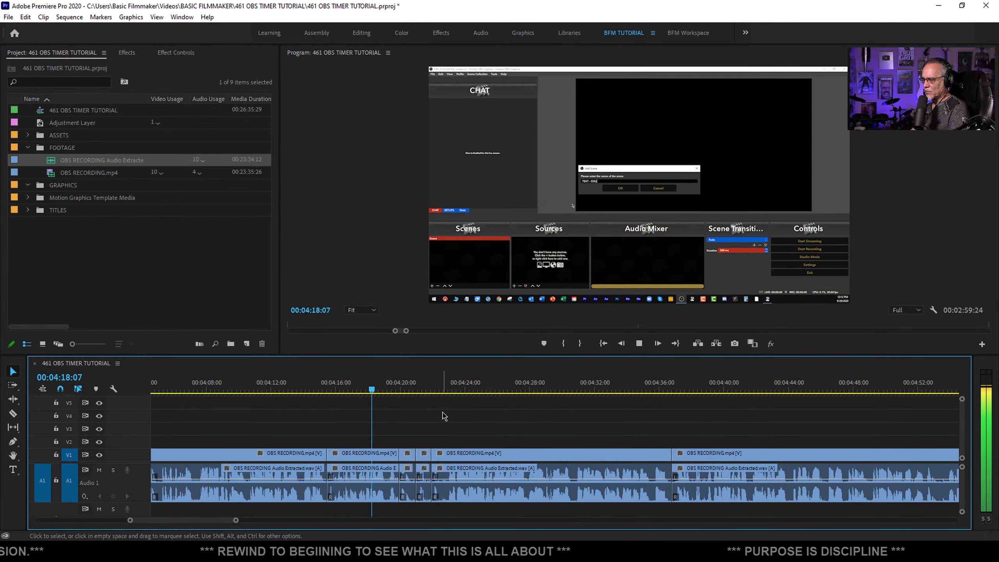
key("space")
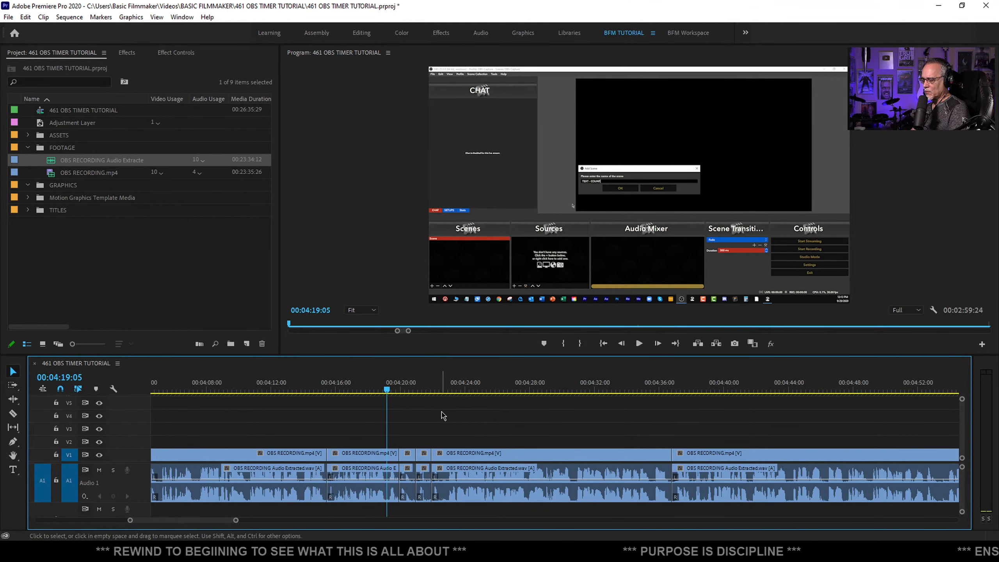
left_click(372, 456)
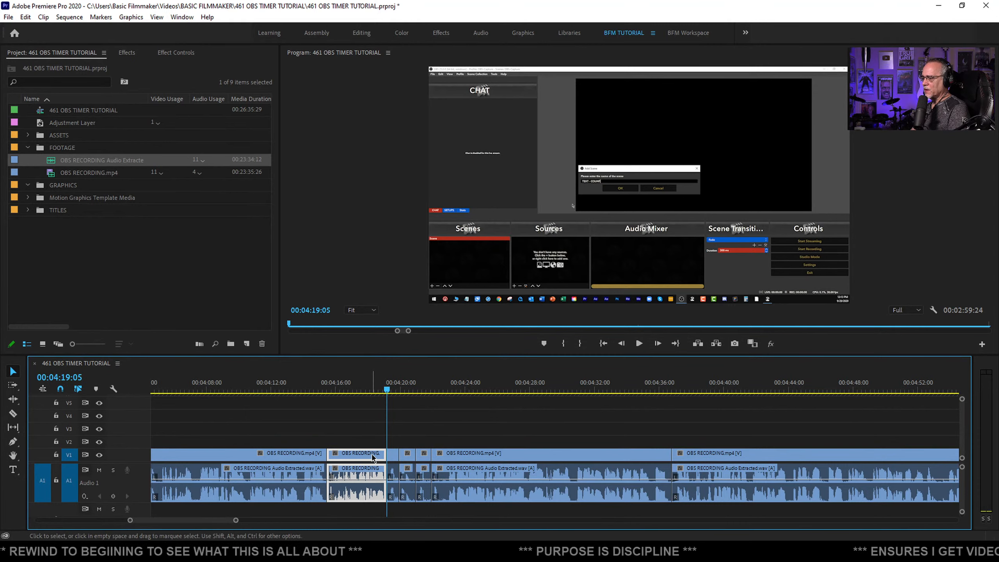
key("q")
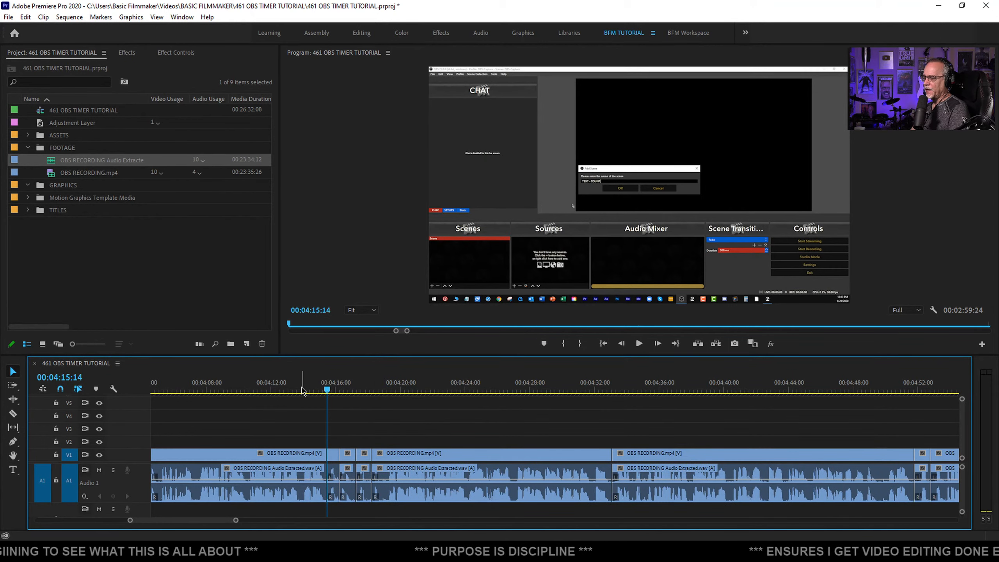
key("space")
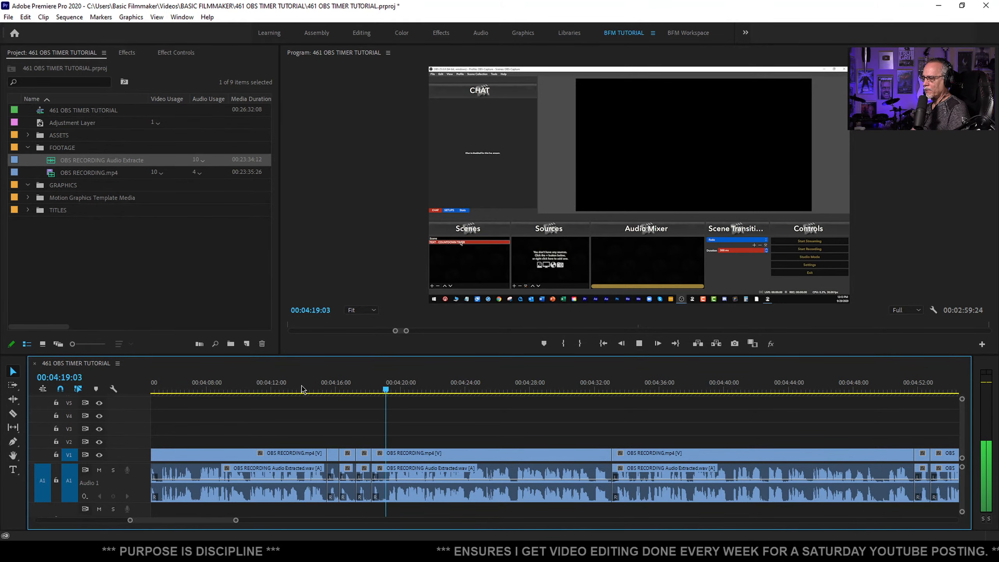
scroll(433, 413, "down", 1)
left_click(376, 460)
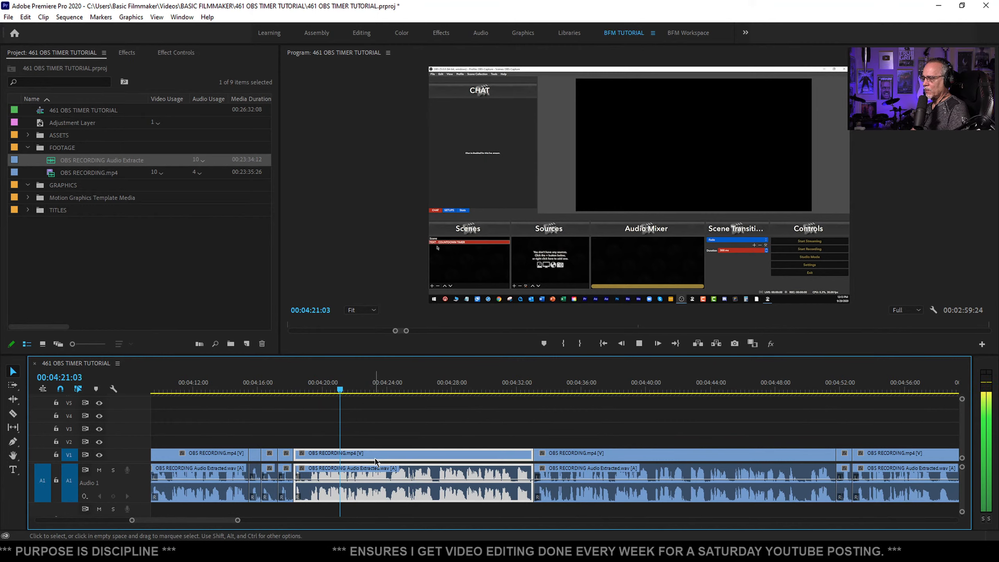
Play on through the recording, split it at 00:04:34:10, ripple-remove the short pause of about 25 frames following it, and replay the join
scroll(391, 447, "down", 1)
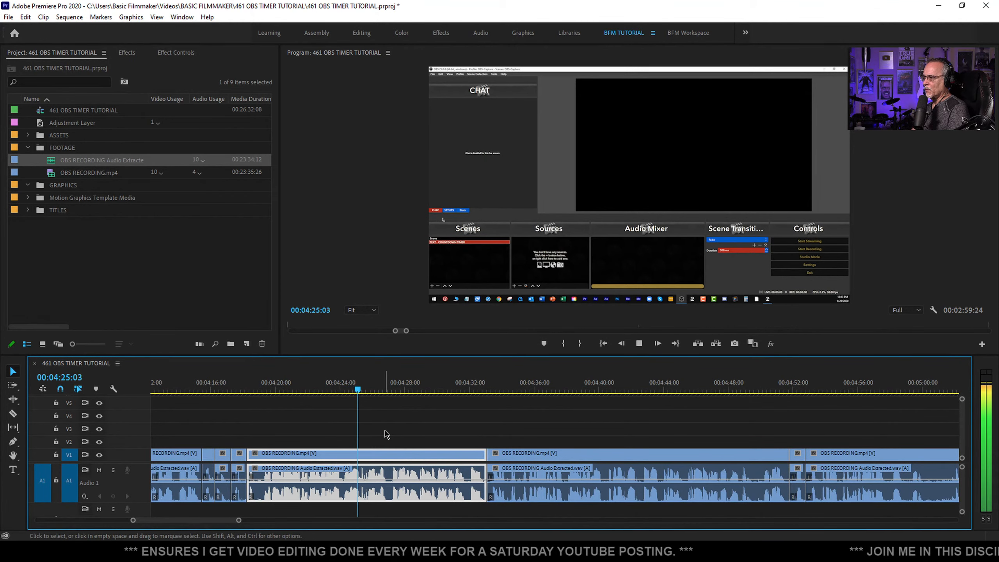
scroll(385, 434, "down", 1)
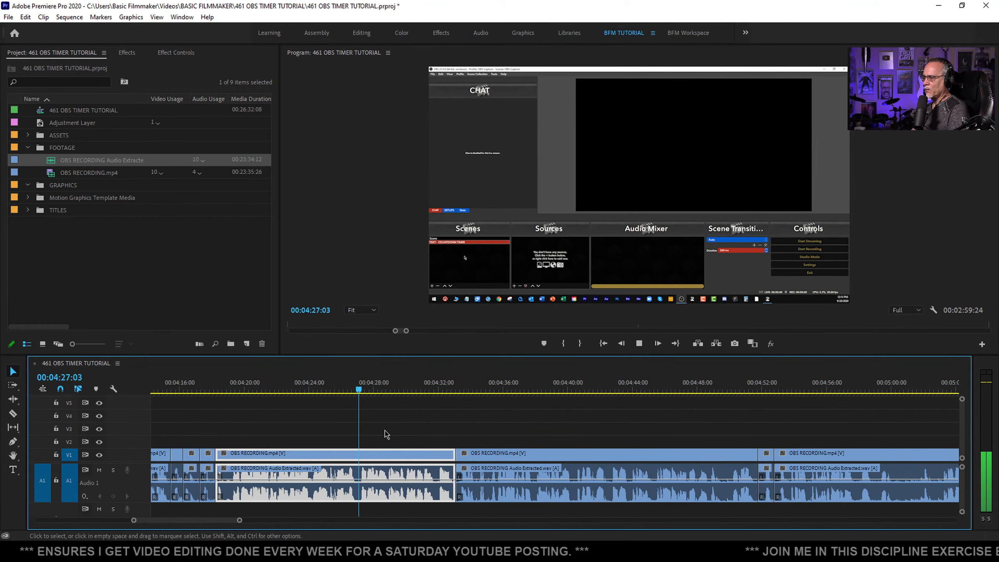
scroll(384, 433, "down", 2)
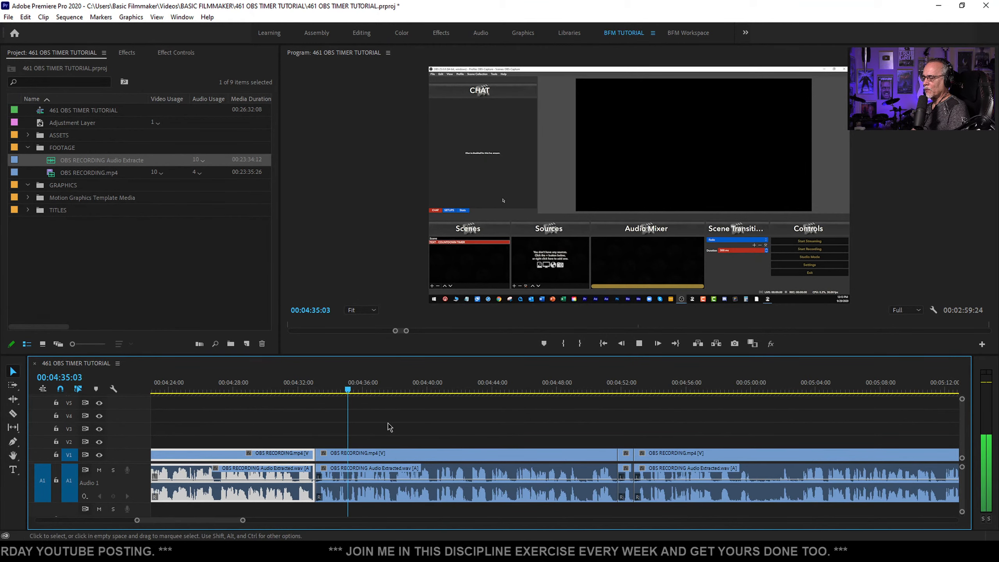
scroll(389, 426, "down", 2)
left_click(338, 385)
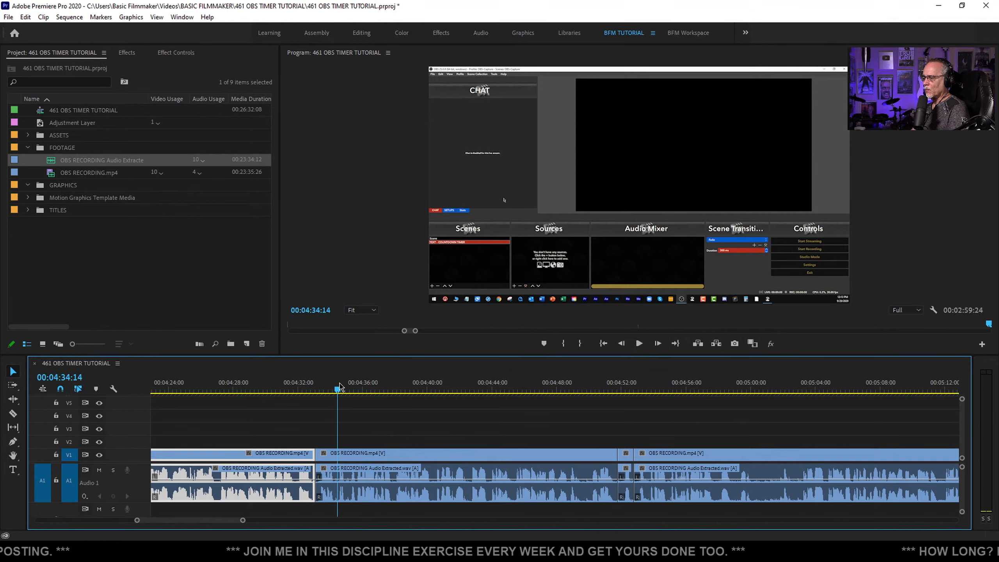
left_click_drag(339, 385, 350, 386)
key("ctrl+k")
key("q")
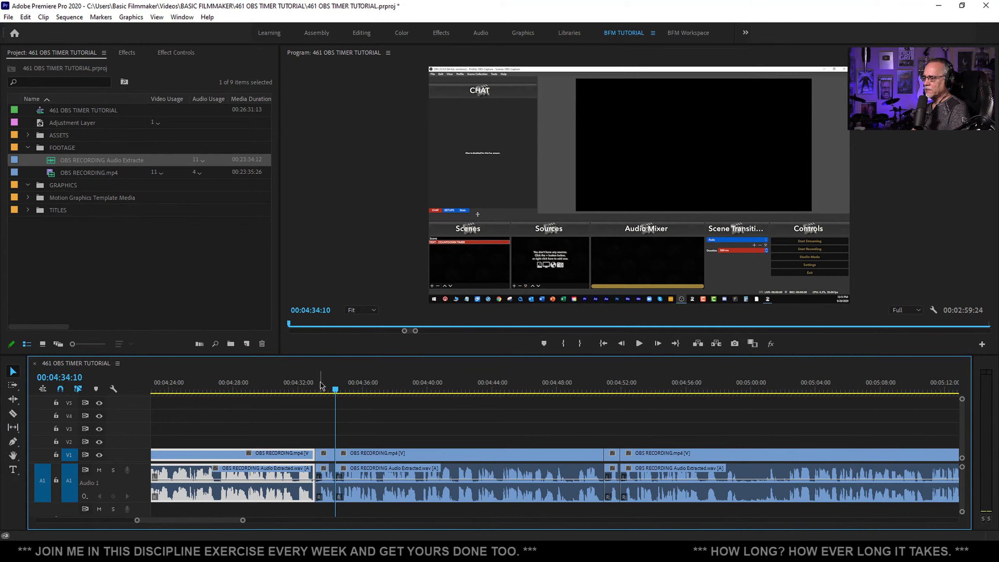
key("space")
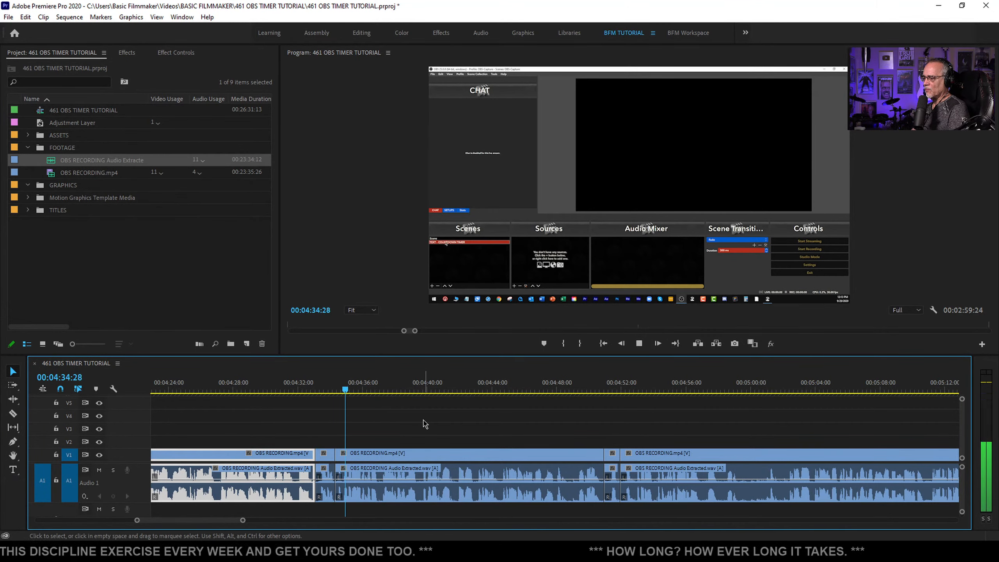
Play on to the clip starting at 00:04:51:29, ripple-trim about 2.3 seconds off its beginning, and replay from just before the join
scroll(405, 422, "down", 2)
left_click(333, 464)
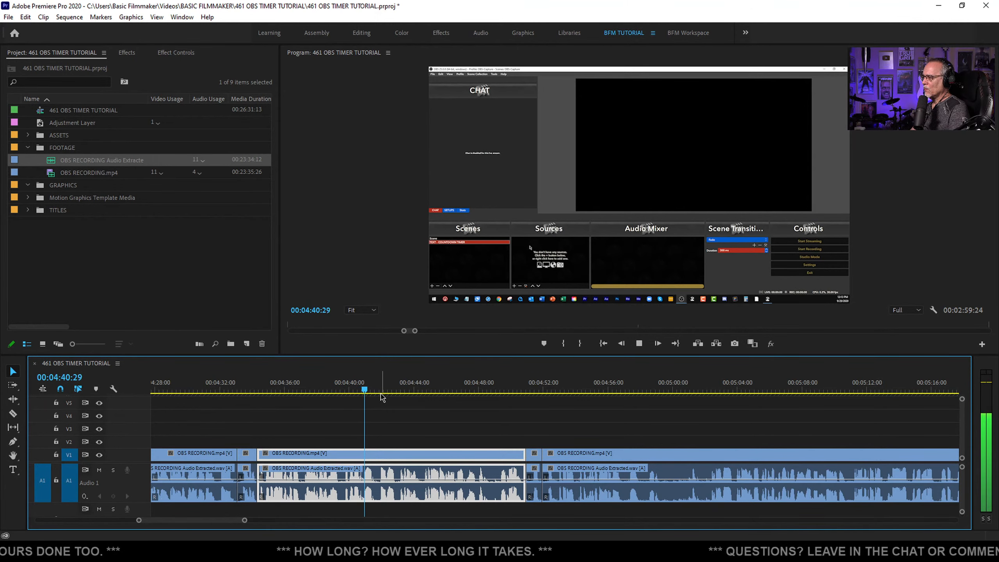
scroll(407, 414, "down", 2)
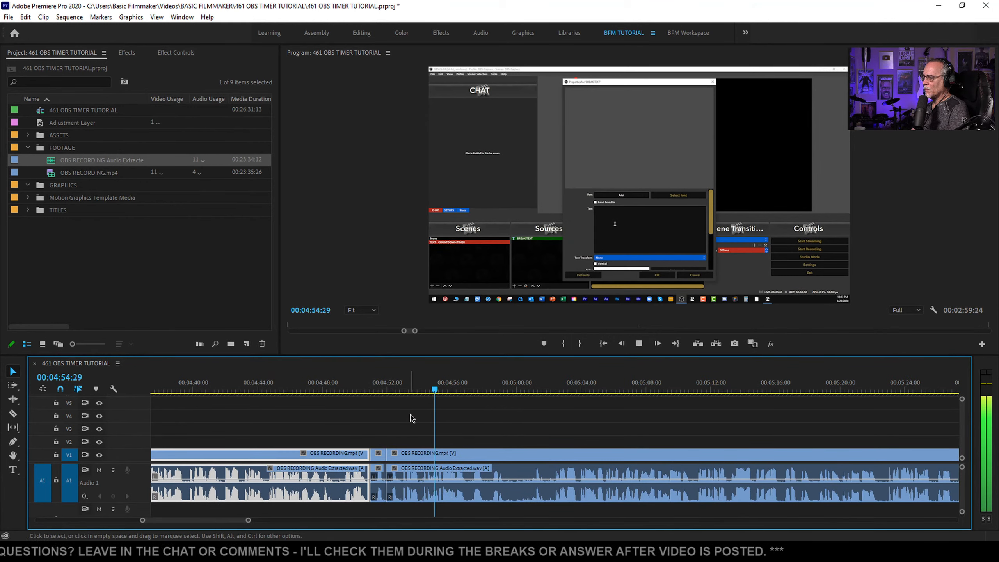
left_click(384, 386)
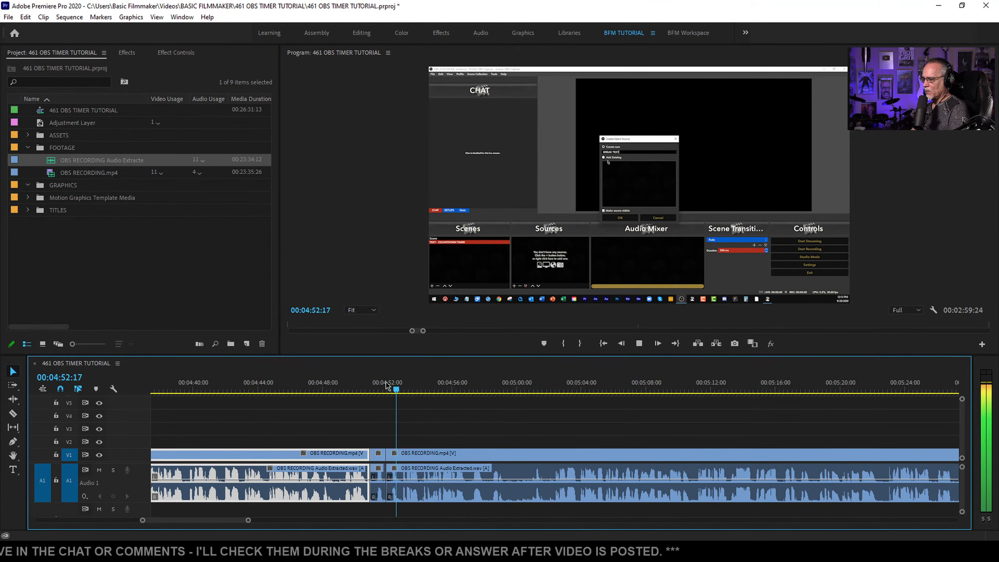
left_click(471, 458)
key("q")
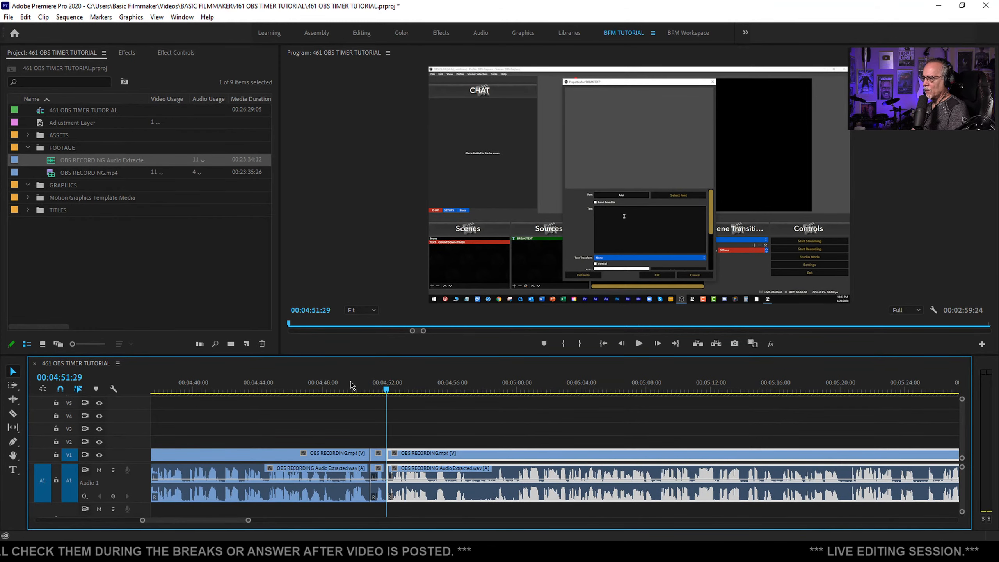
left_click(350, 385)
key("space")
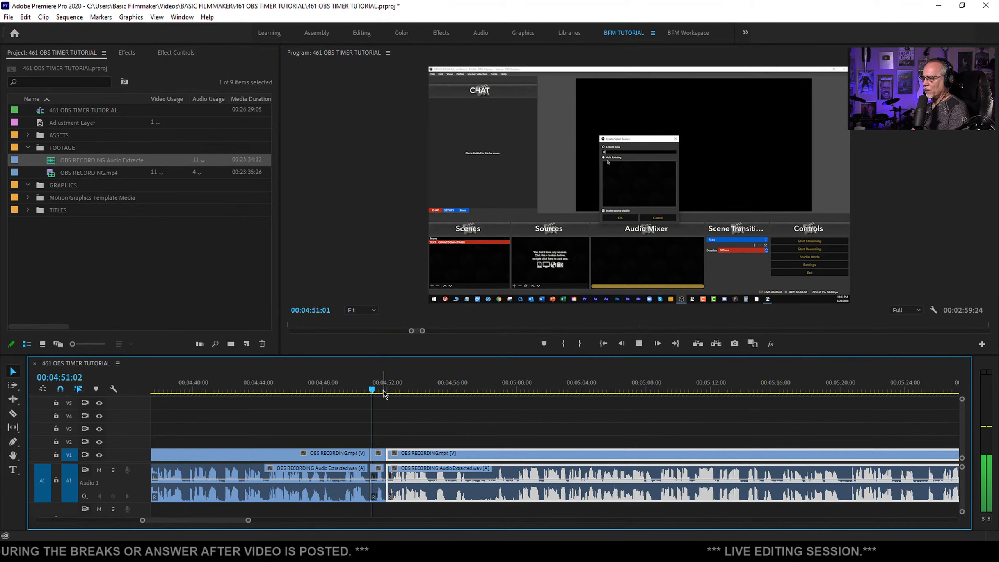
Split the recording at 00:04:57:12 during the BE RIGHT BACK text entry, ripple-remove about one second following it, and resume playback
scroll(402, 435, "down", 2)
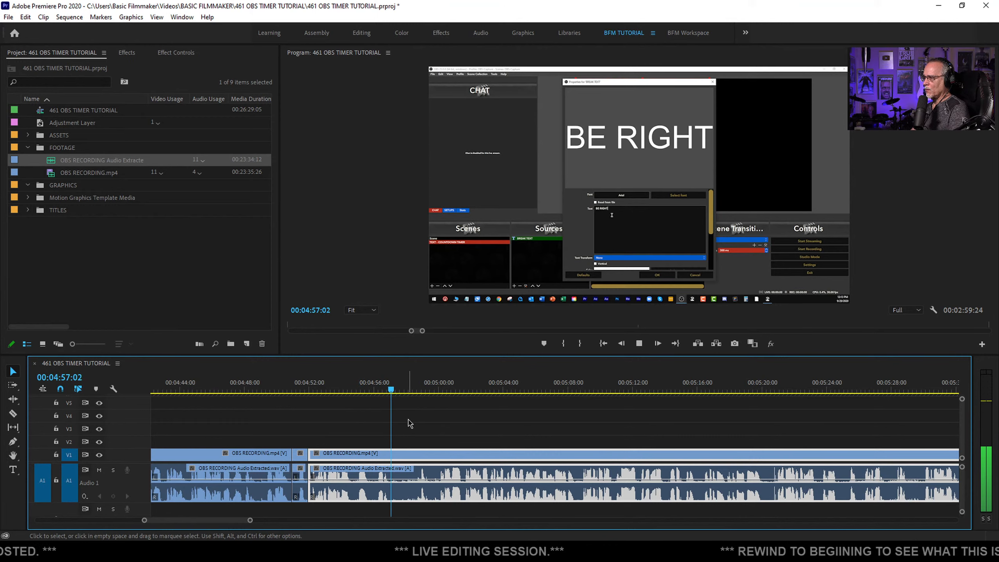
key("space")
key("ctrl+k")
left_click_drag(397, 388, 414, 389)
key("q")
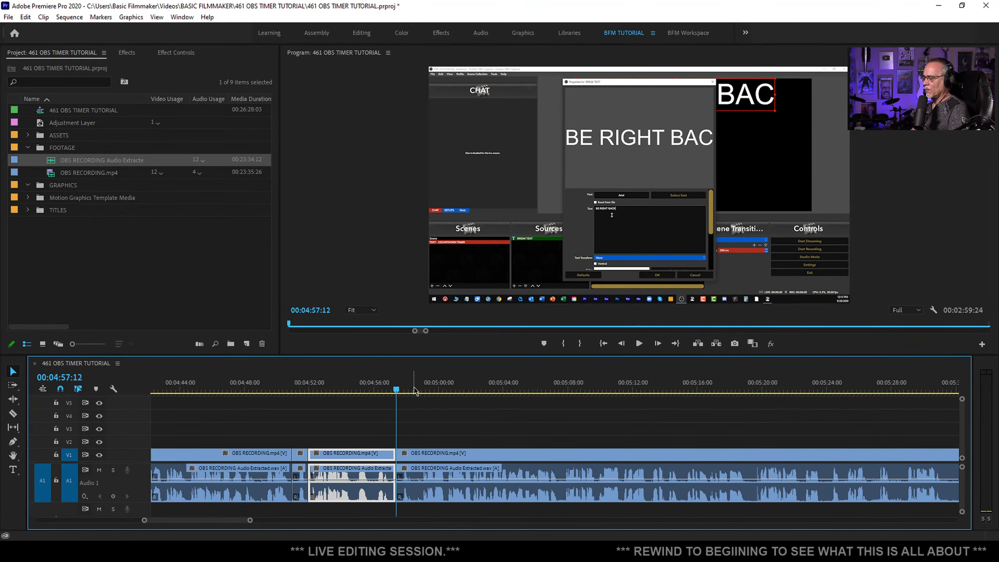
key("space")
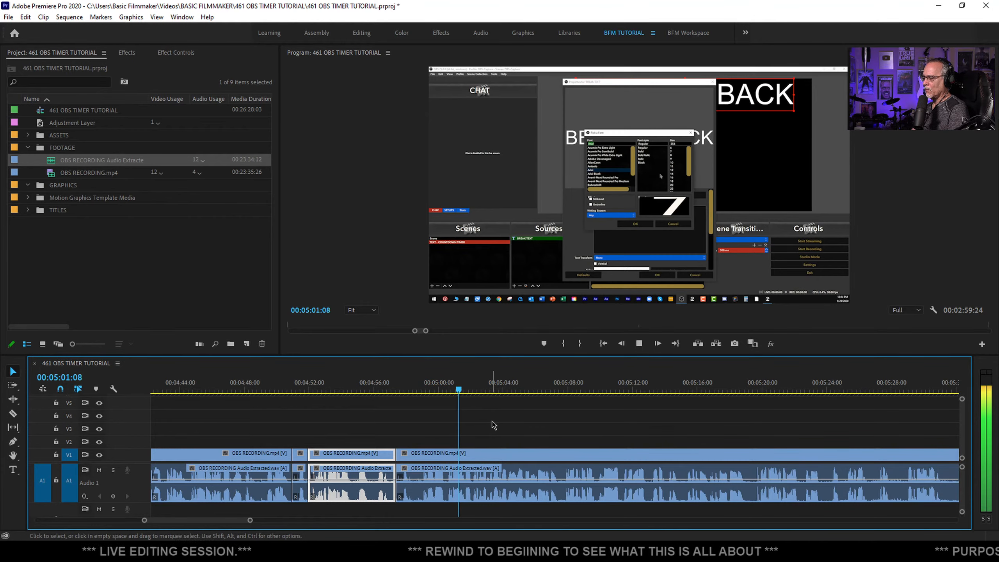
Play through the text formatting part, split the recording at 00:05:19:07, ripple-remove the half-second pause following it, and replay the join
scroll(492, 425, "down", 8)
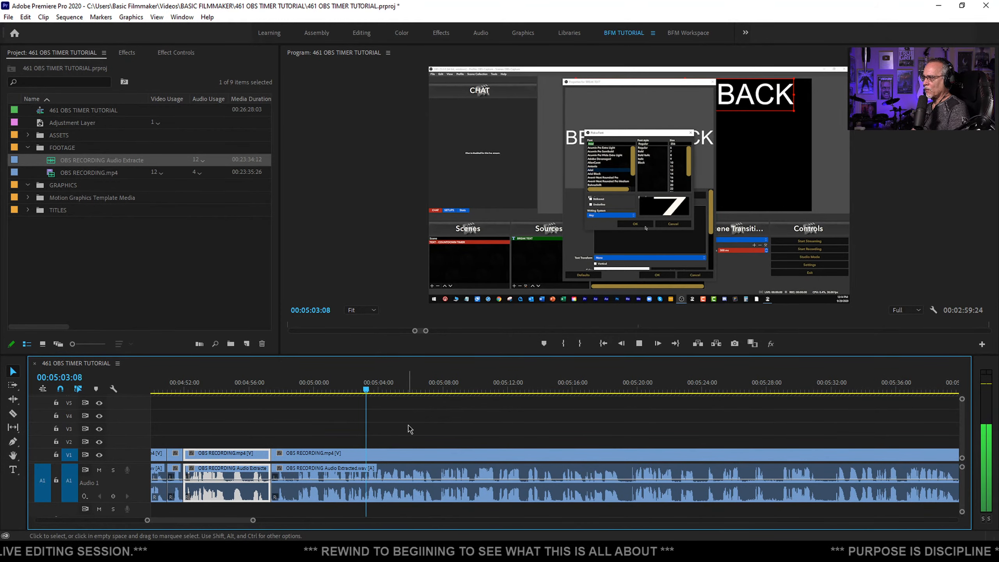
scroll(405, 430, "down", 4)
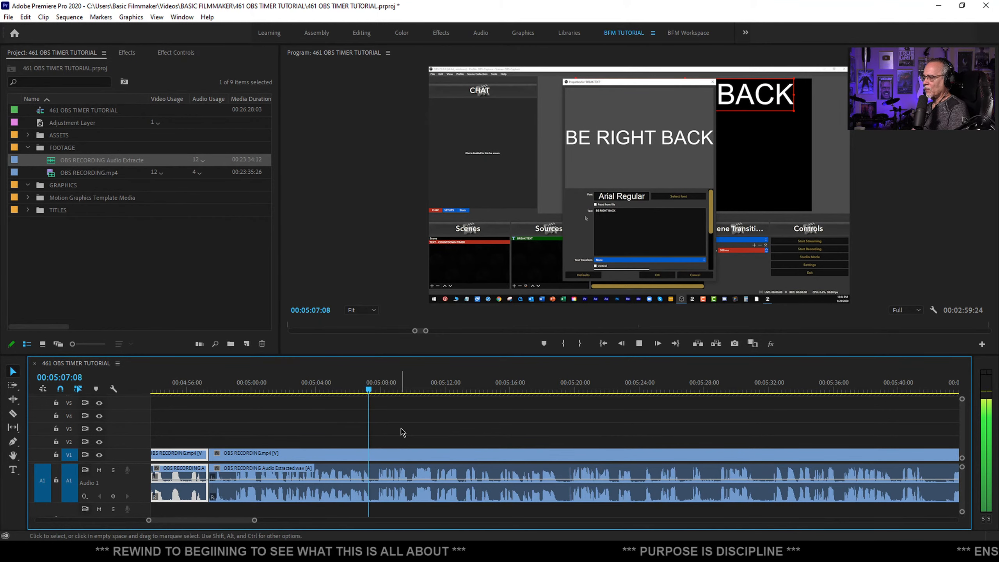
scroll(389, 436, "down", 4)
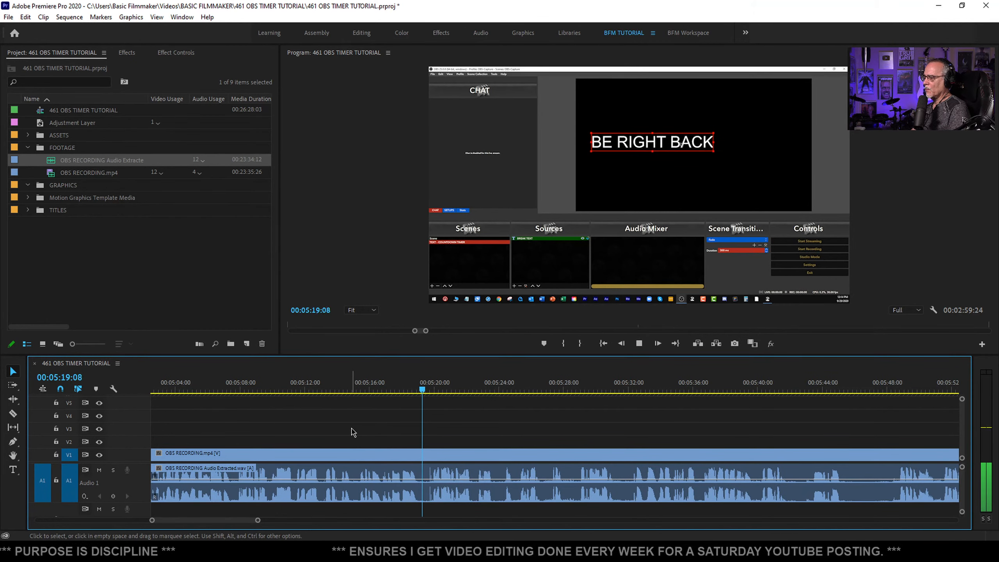
left_click_drag(332, 387, 345, 389)
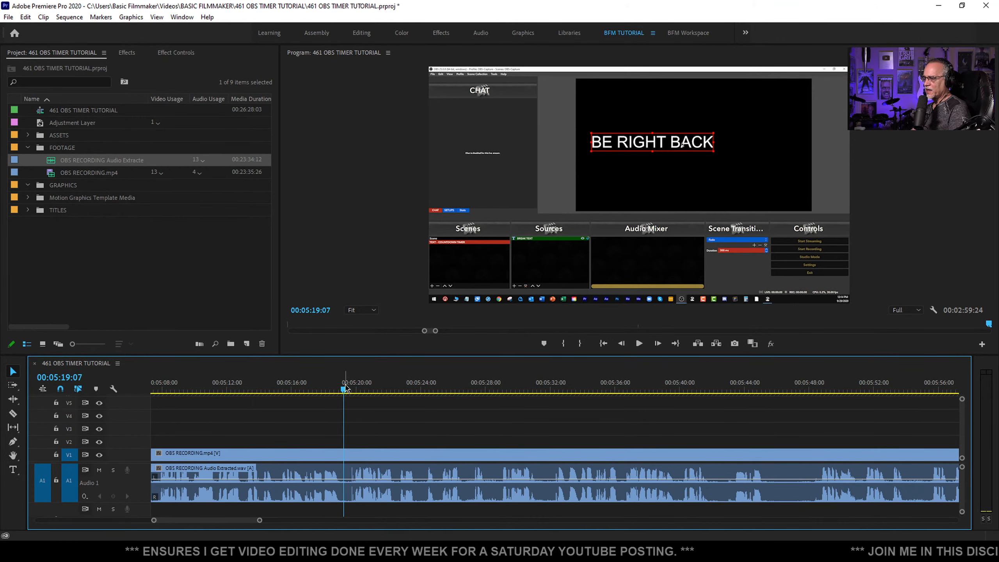
key("ctrl+k")
scroll(297, 448, "up", 4)
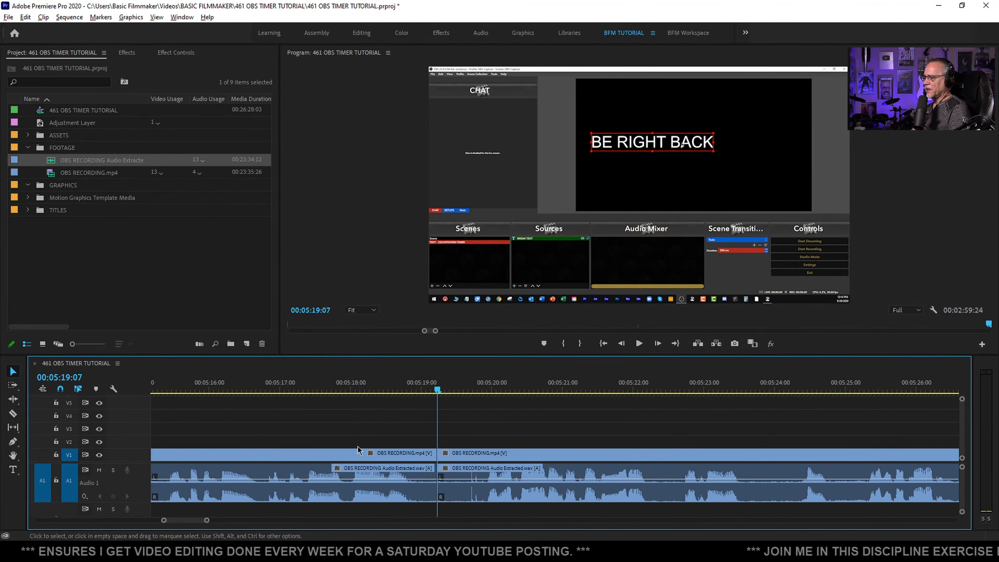
left_click(482, 384)
key("q")
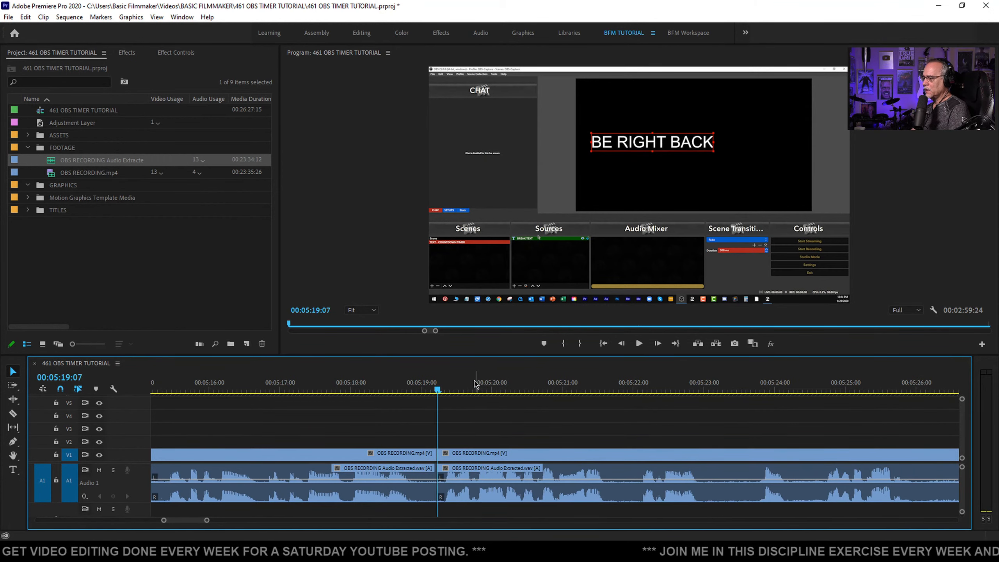
key("space")
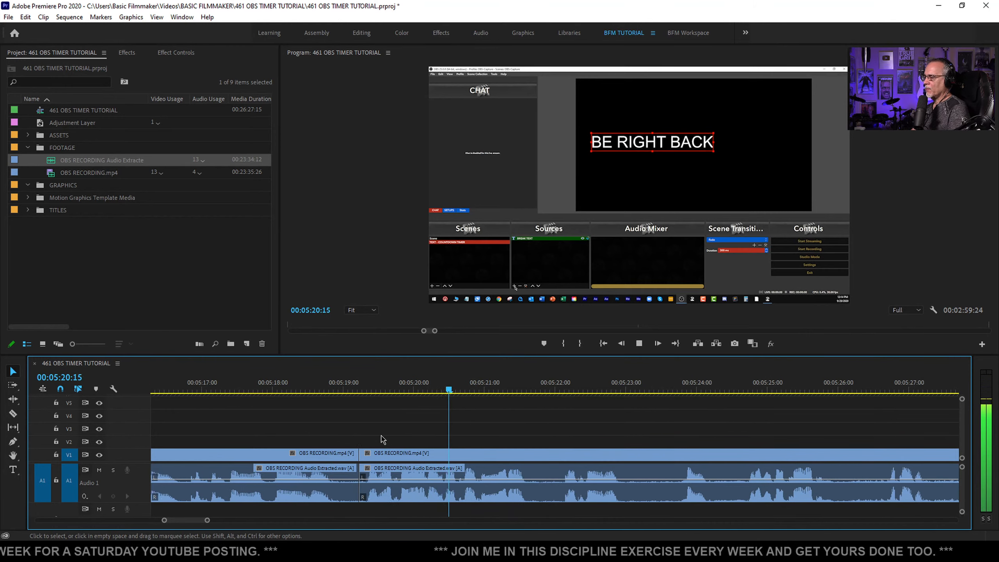
Split the recording just before 00:05:21:29 and at 00:05:22:26, ripple-removing the few silent frames following each split
left_click_drag(439, 384, 456, 380)
key("ctrl+k")
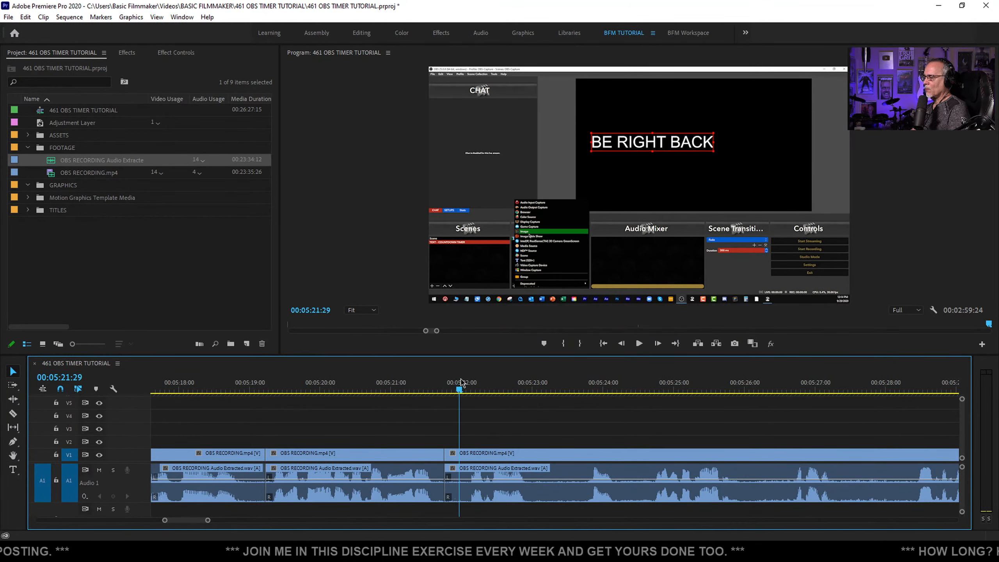
key("space")
key("space")
key("ctrl+k")
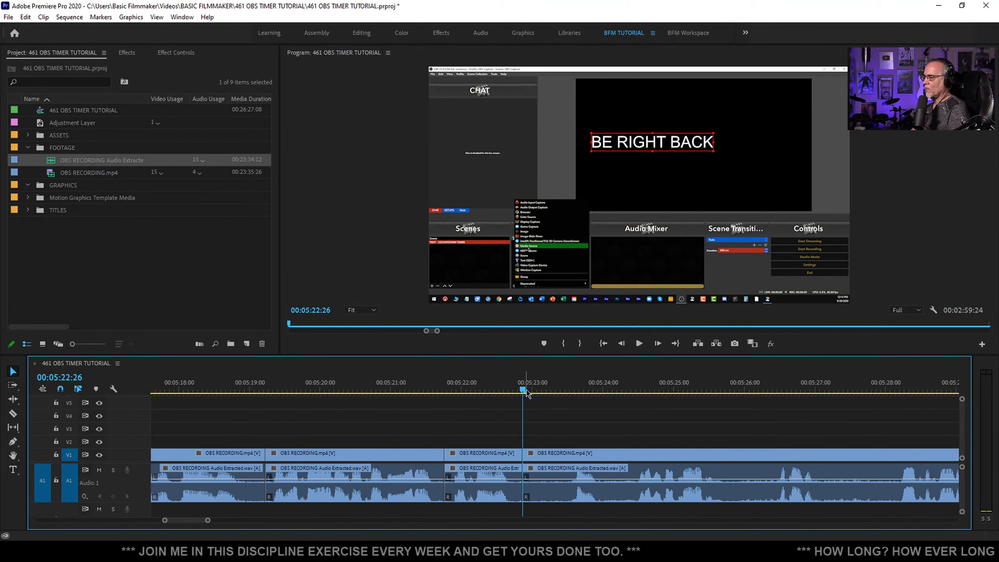
left_click_drag(537, 387, 461, 392)
key("space")
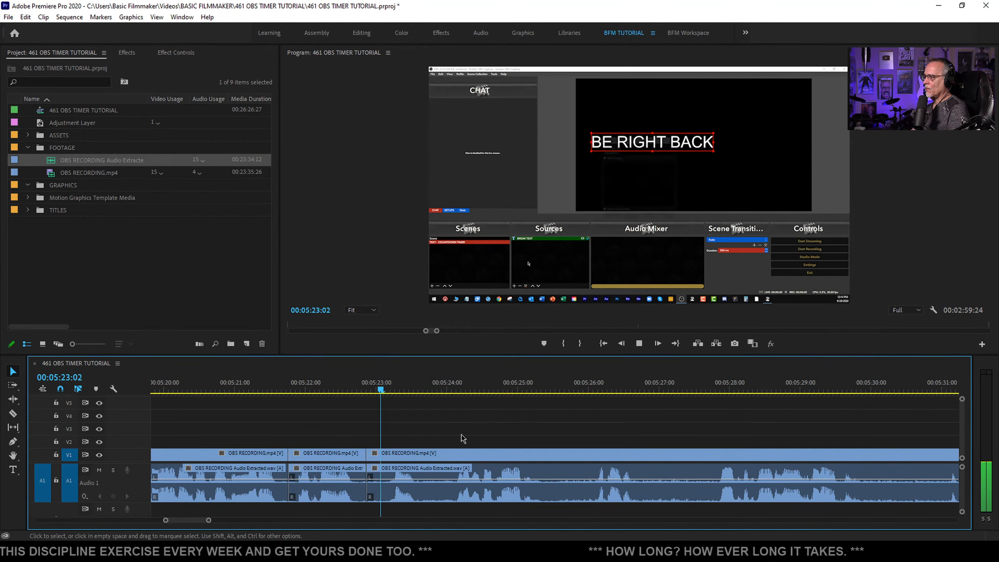
Replay the join at 00:05:22:26, ripple-trim about 1.2 seconds off the start of the clip following it, and replay
key("space")
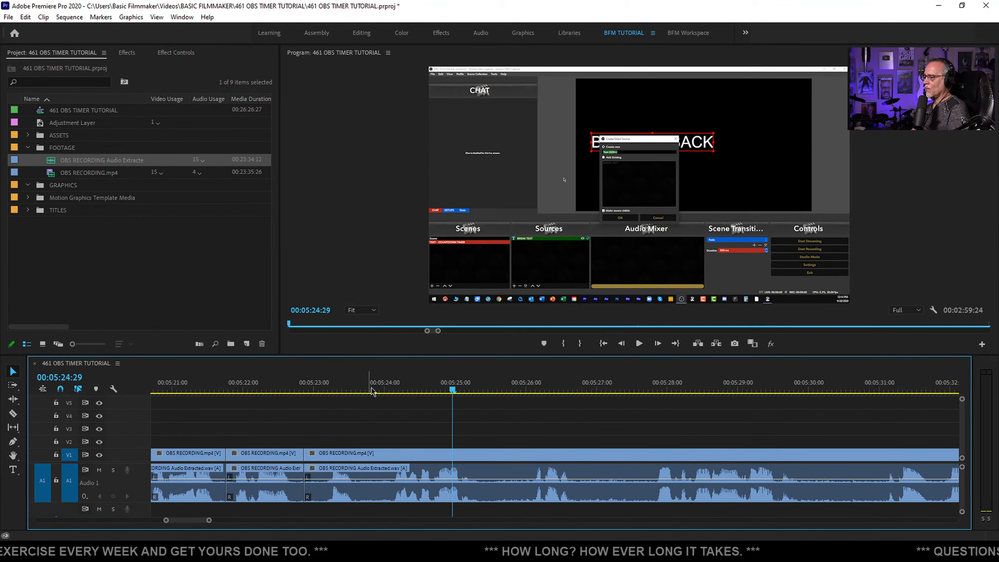
left_click_drag(348, 391, 263, 393)
key("space")
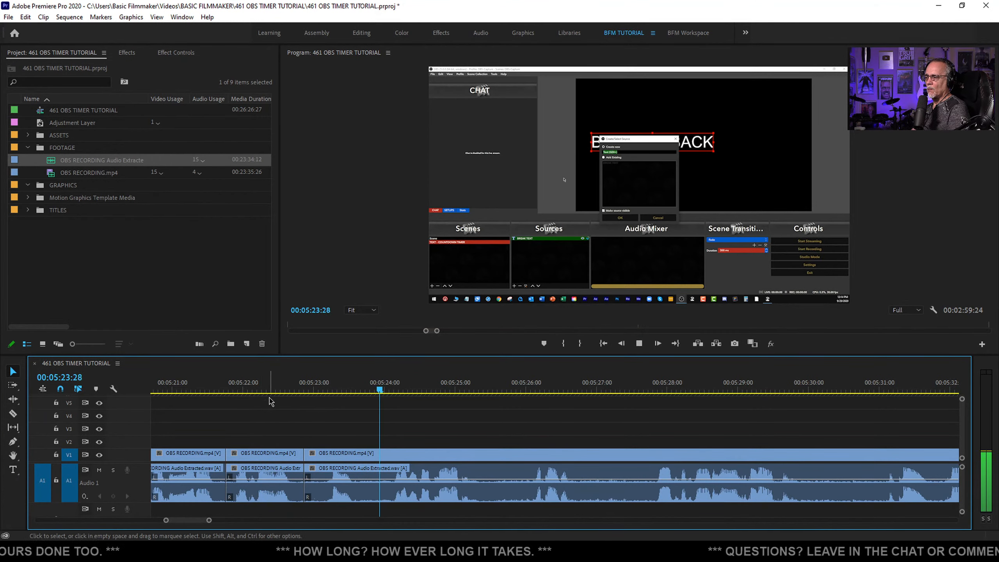
key("space")
left_click_drag(388, 390, 252, 392)
key("space")
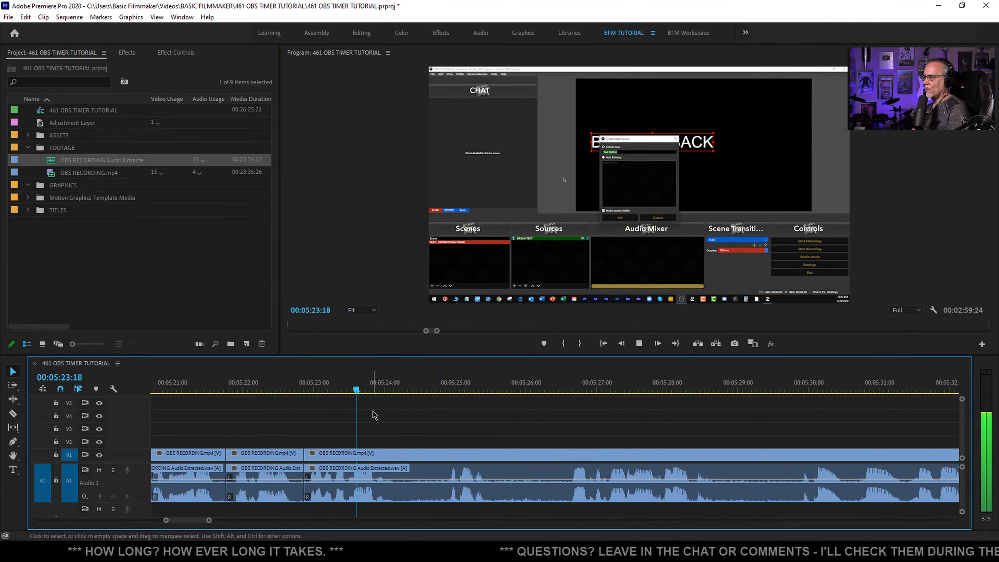
Split the recording just after 00:05:24:00, ripple-remove the pause up to 00:05:24:22, and resume playback
key("ctrl+k")
key("space")
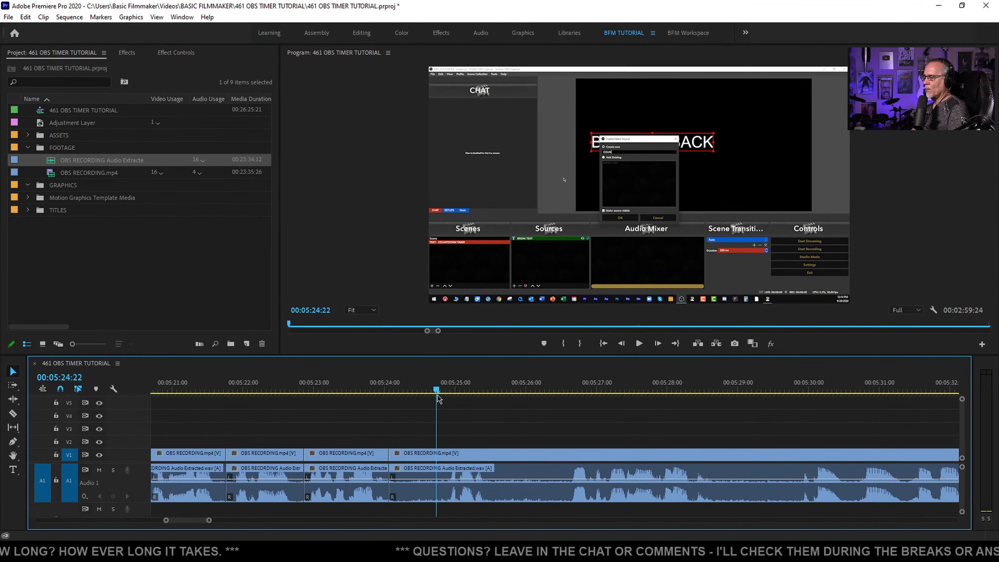
key("q")
key("space")
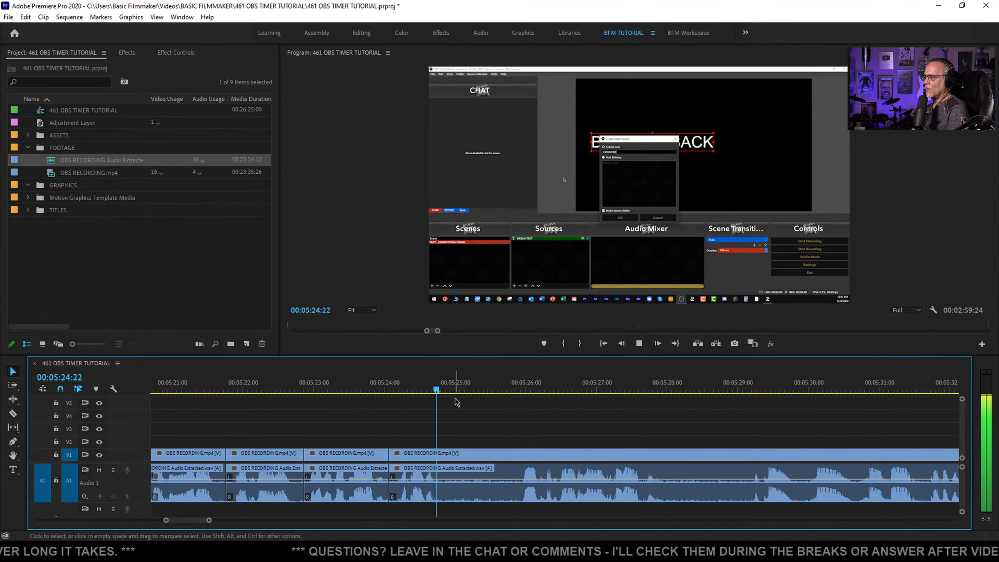
Split the recording at 00:05:25:04, ripple-remove the pause of about 19 frames following it, and play on
key("ctrl+k")
key("space")
key("q")
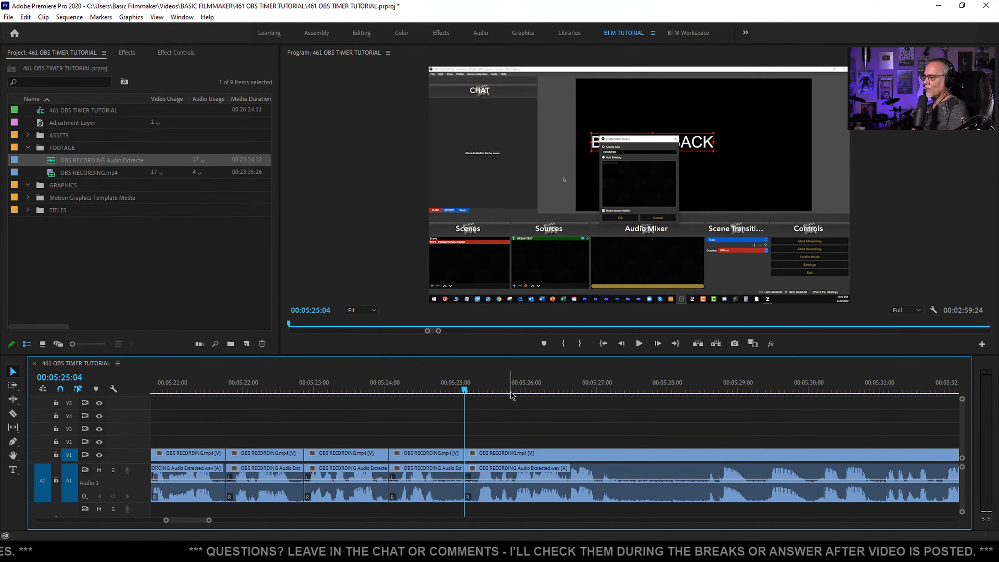
key("space")
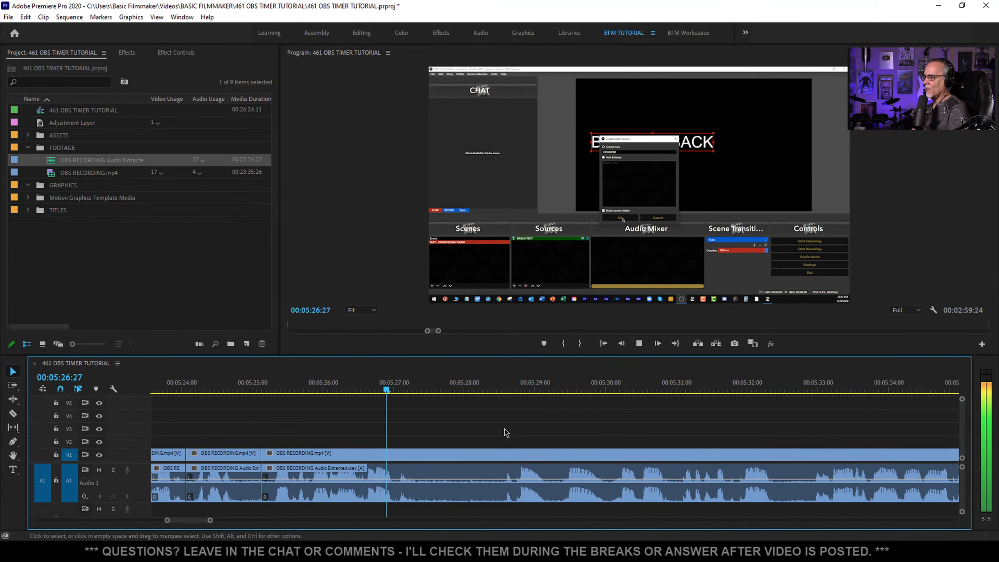
Split the recording just before 00:05:28:00, ripple-remove the half-second pause following it, and resume playback
key("space")
key("ctrl+k")
left_click_drag(458, 389, 495, 390)
key("q")
key("space")
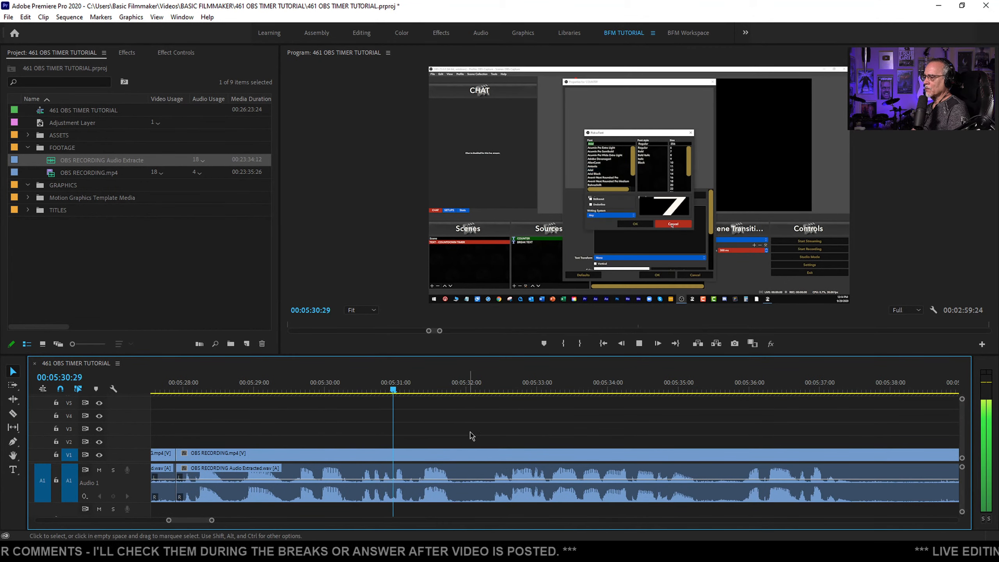
Split the recording at 00:05:31:29, ripple-remove about 9 frames following it, and replay the join
key("space")
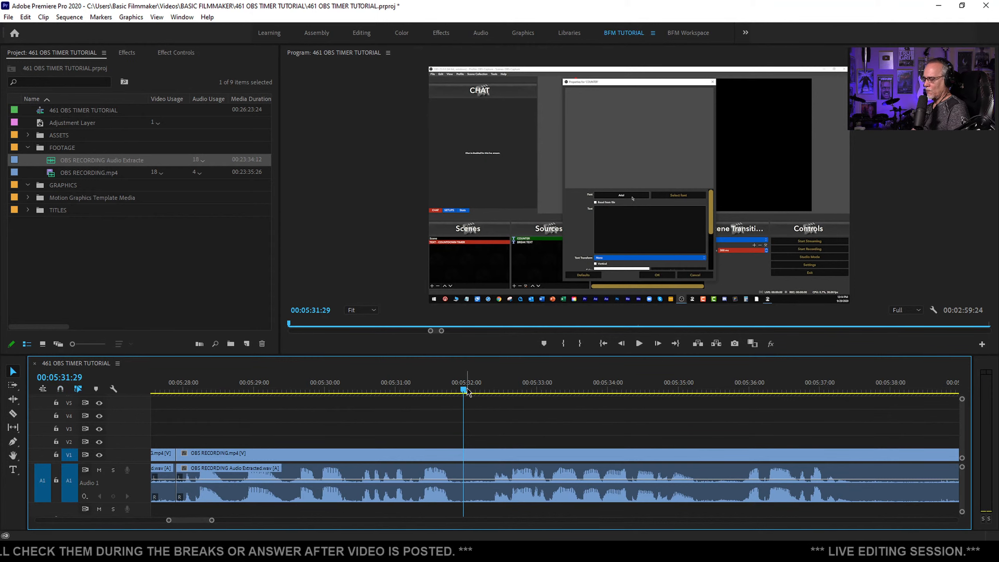
key("ctrl+k")
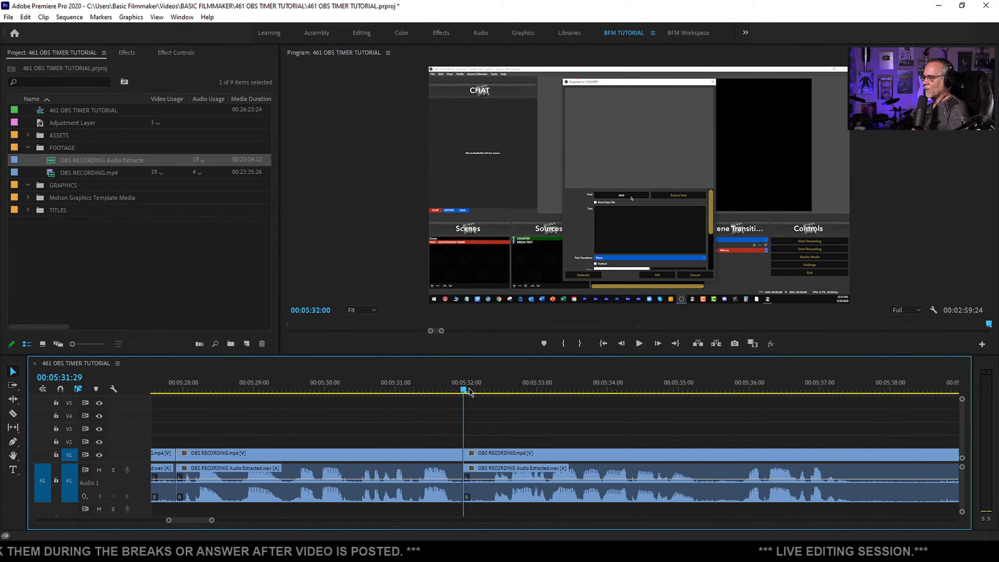
left_click_drag(466, 391, 483, 388)
key("q")
left_click(436, 387)
key("space")
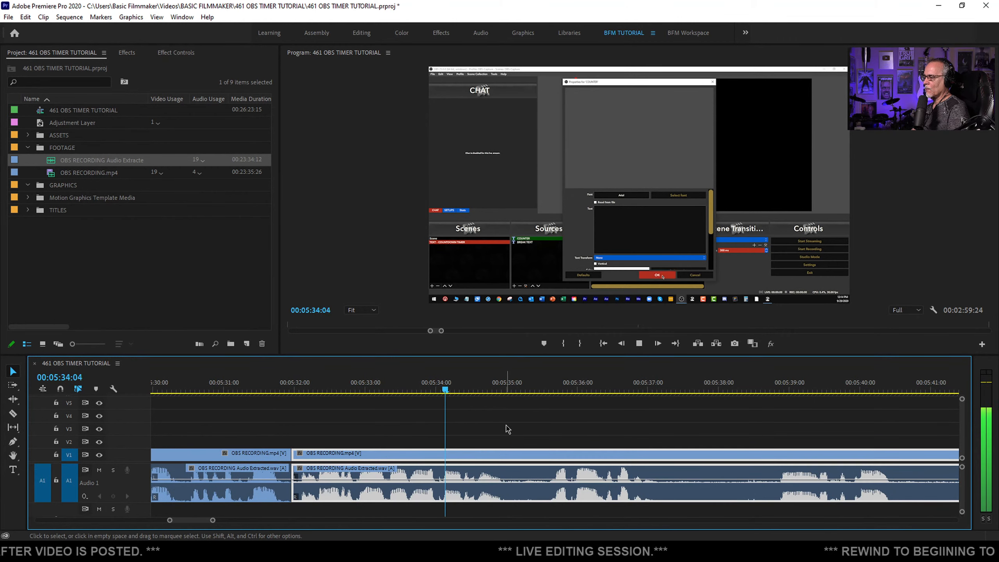
Split the recording just after 00:05:35:00, ripple-remove the pause of about 10 frames following it, and play on
key("space")
key("ctrl+k")
left_click_drag(534, 388, 539, 388)
key("q")
key("space")
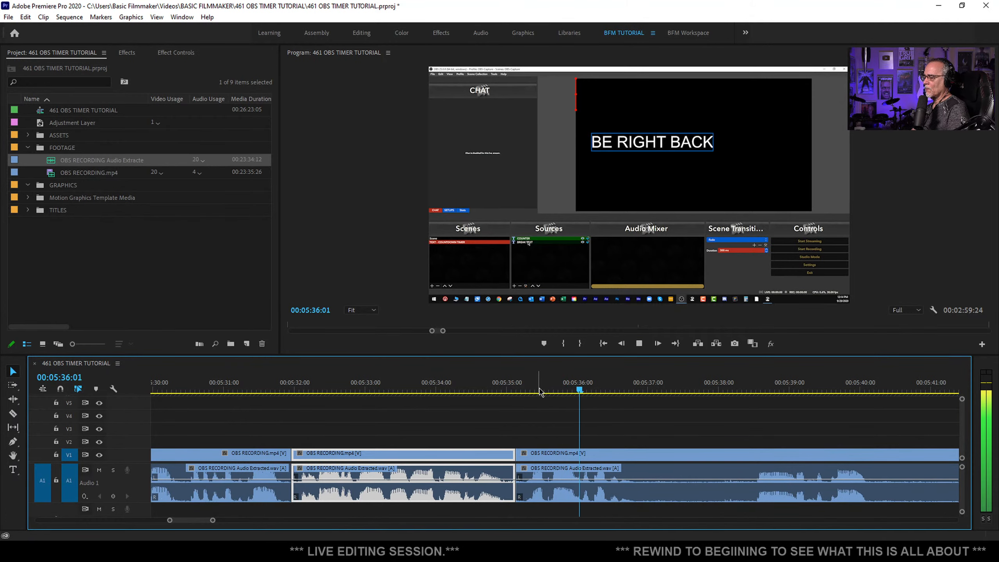
Replay the latest cuts, ripple-delete the short selected clip that starts at 00:05:31:29, and resume playback
key("space")
key("minus")
key("minus")
key("minus")
key("minus")
left_click(459, 389)
key("space")
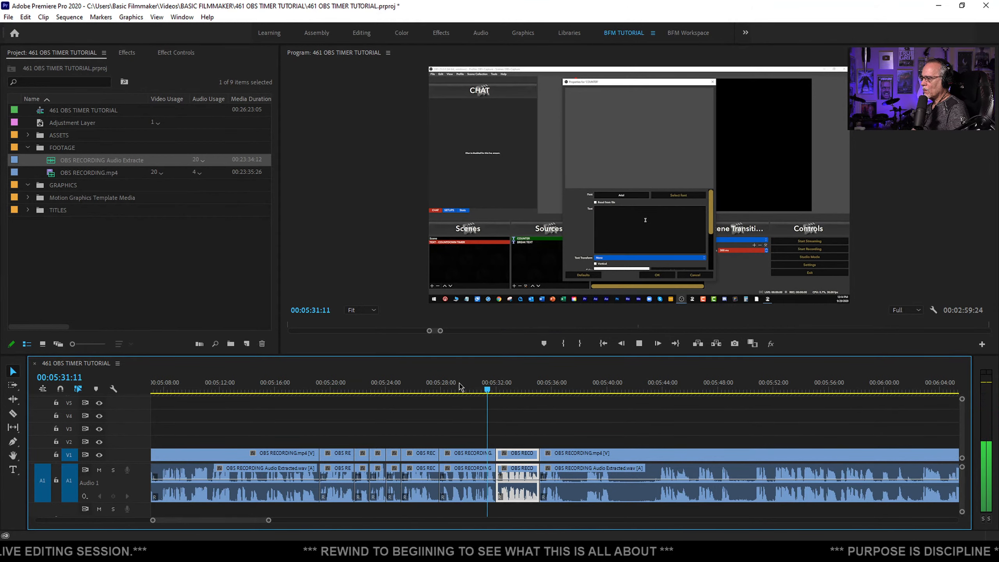
scroll(443, 414, "down", 2)
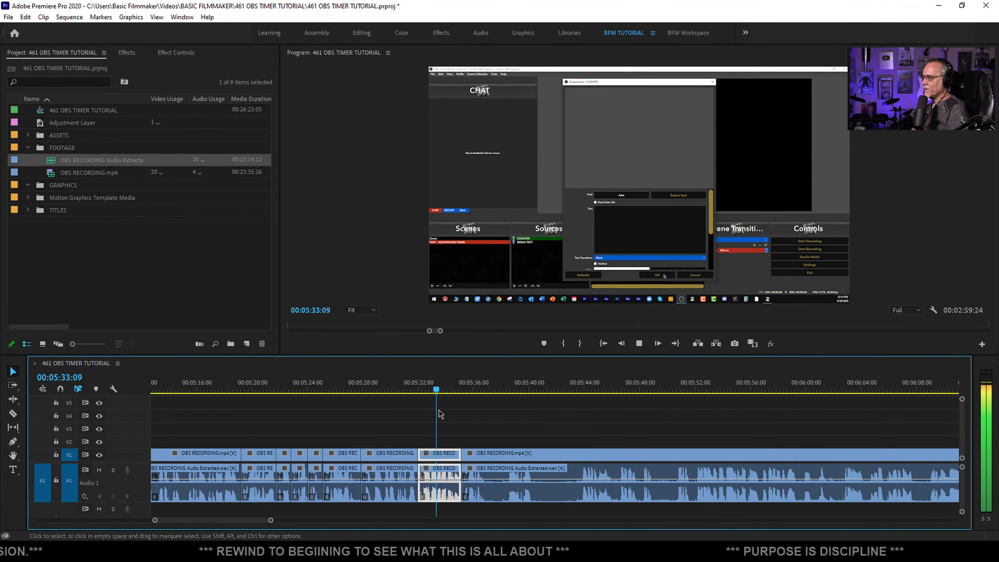
key("space")
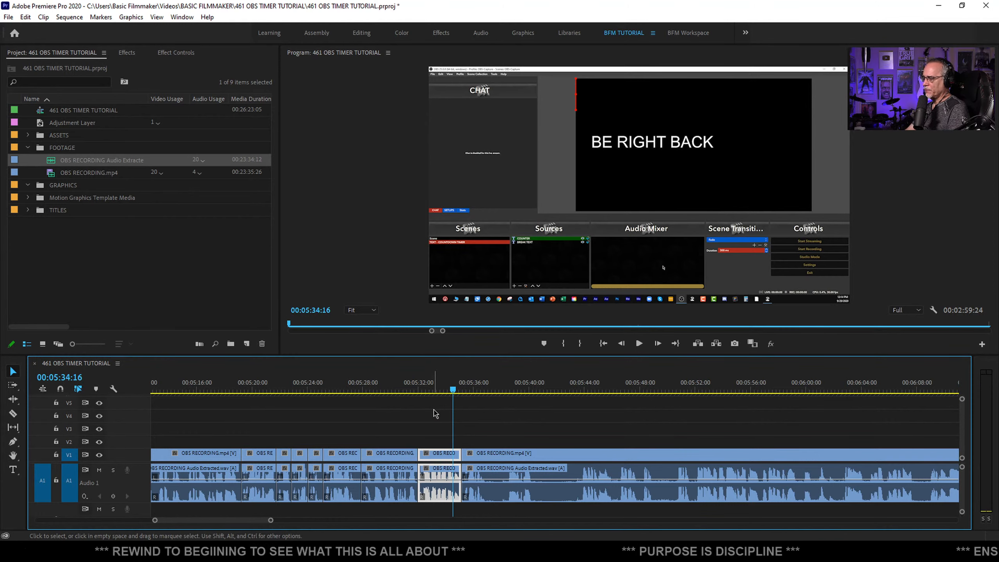
key("shift+Delete")
key("space")
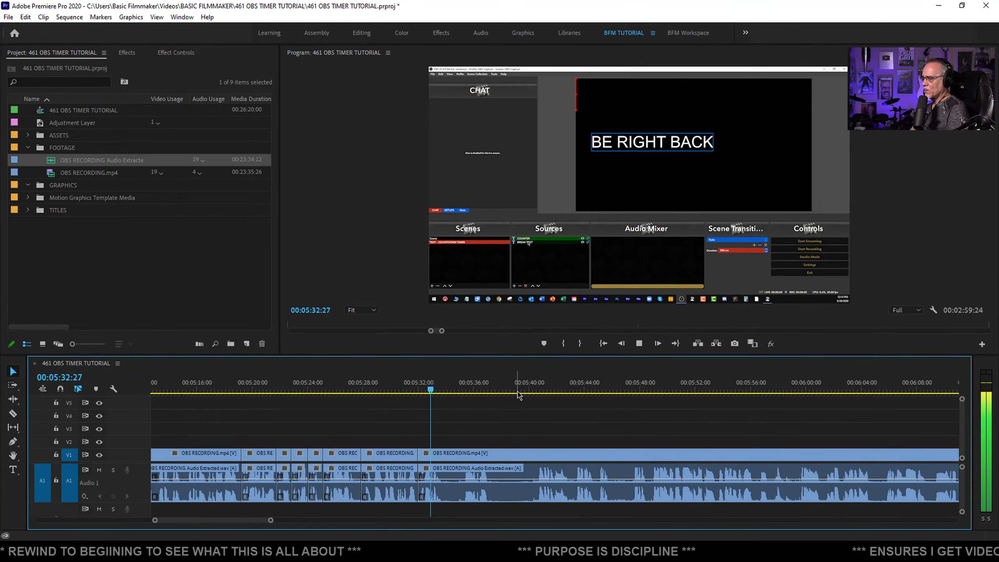
Try a split of the recording at 00:05:53:16, review the playback around it, and undo the split
left_click_drag(476, 389, 721, 417)
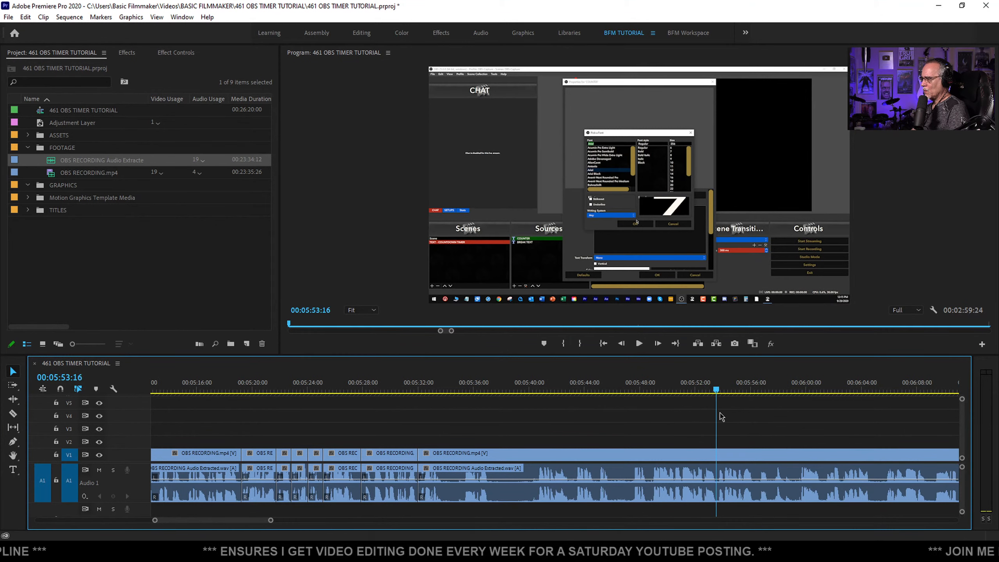
left_click(727, 456)
key("ctrl+k")
key("space")
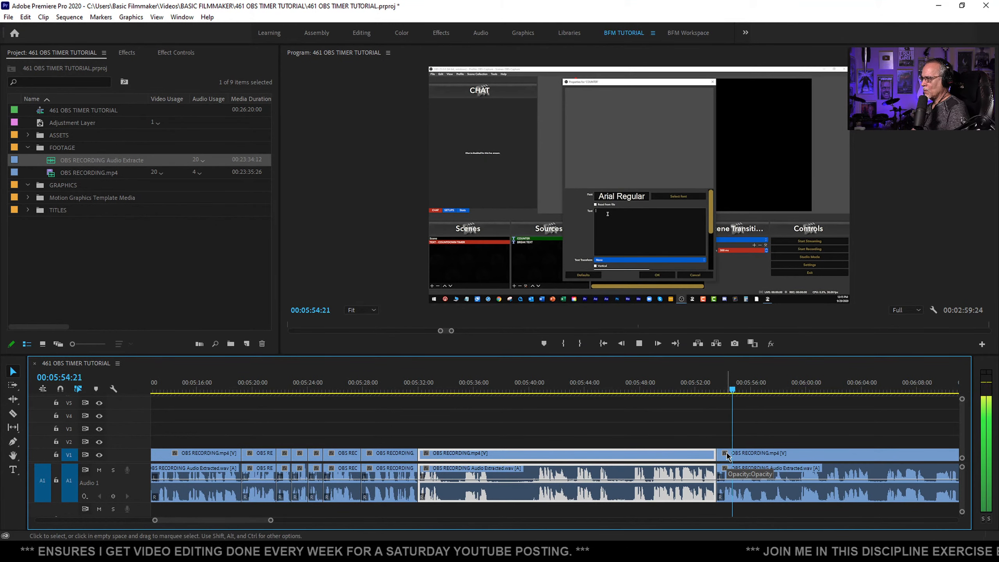
scroll(590, 427, "down", 3)
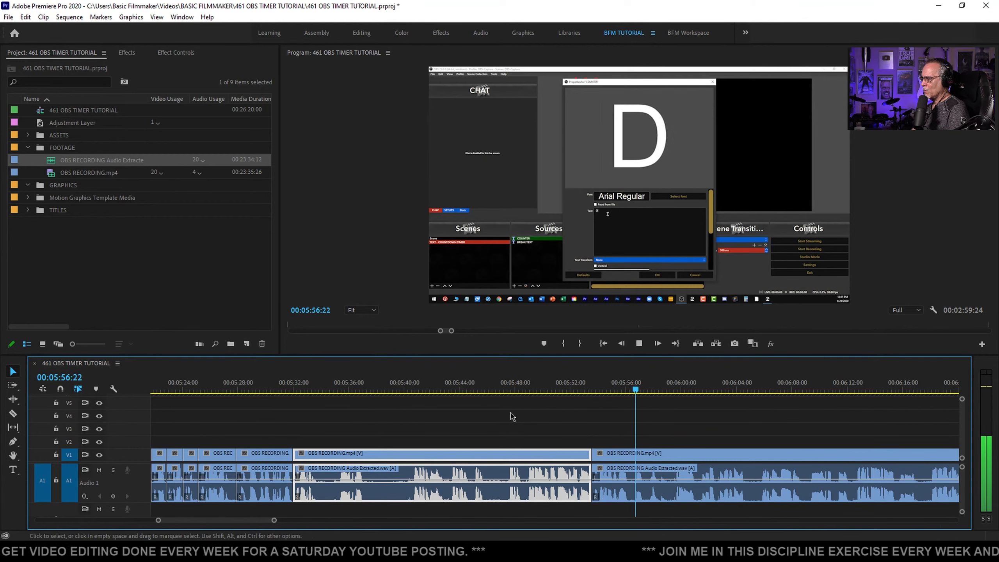
left_click(527, 391)
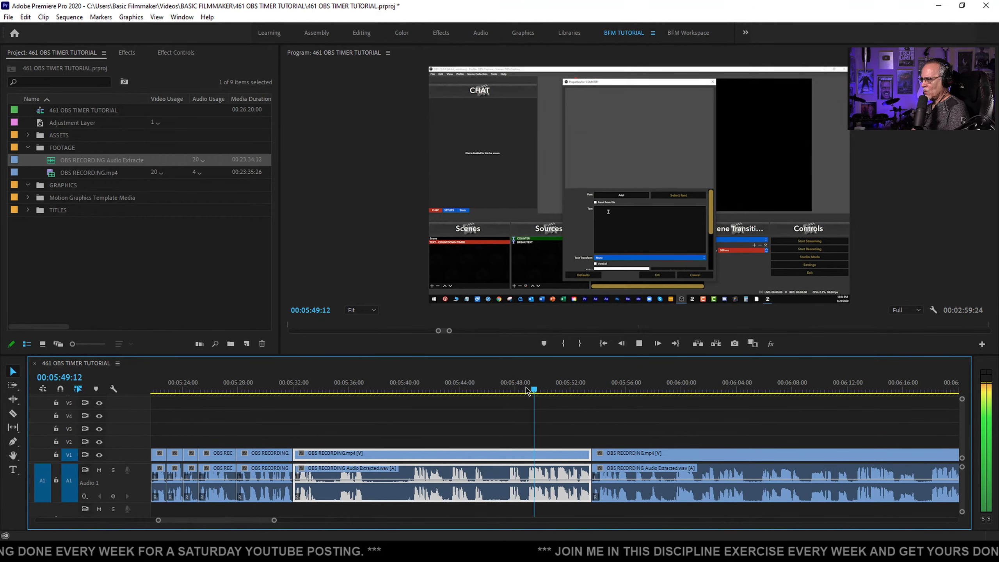
key("ctrl+z")
Ripple-remove the recording's section from 00:05:31:29 up to 00:05:48:21 and replay from about 00:05:22:11
left_click(526, 390)
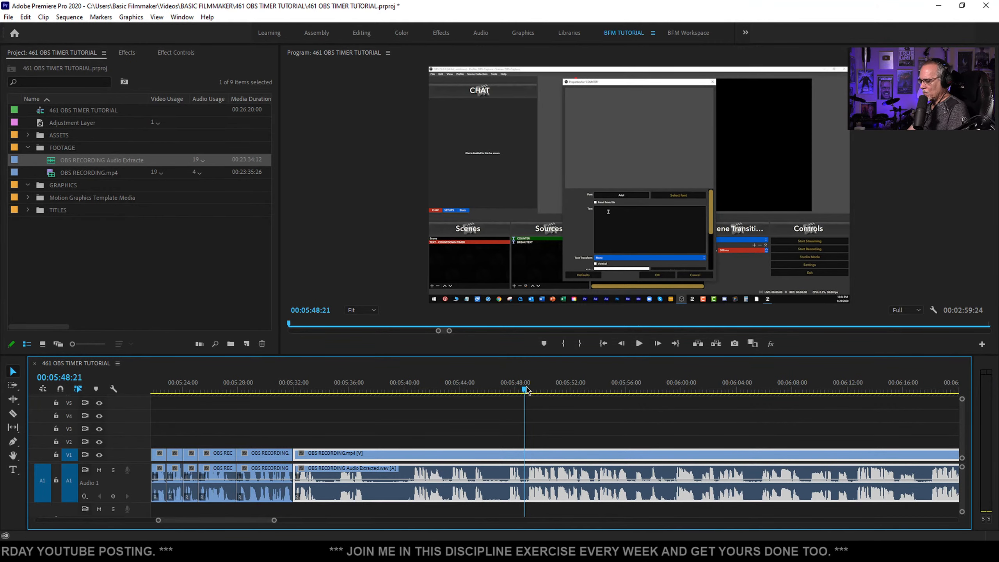
key("ctrl+k")
key("q")
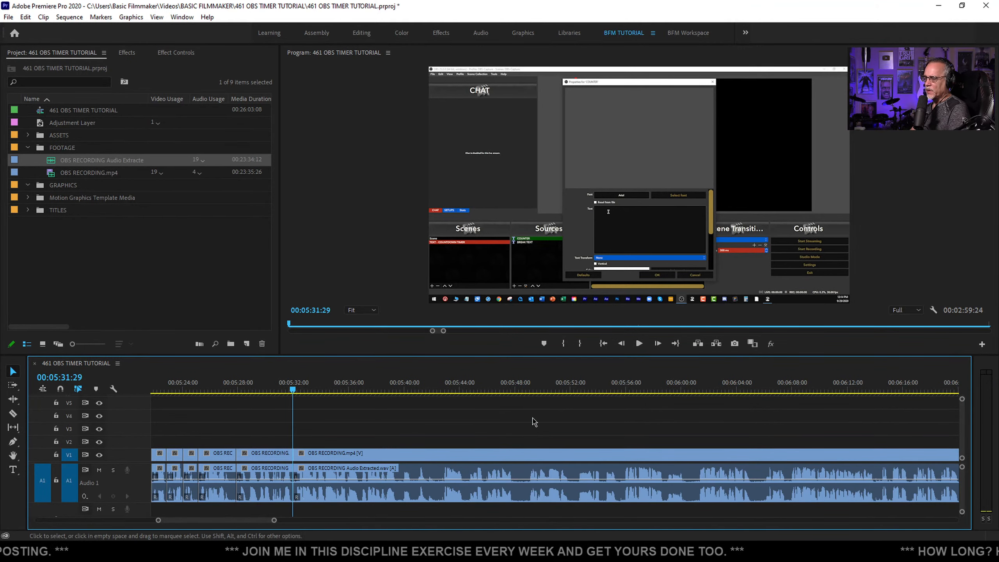
scroll(532, 410, "up", 6)
left_click(504, 390)
key("space")
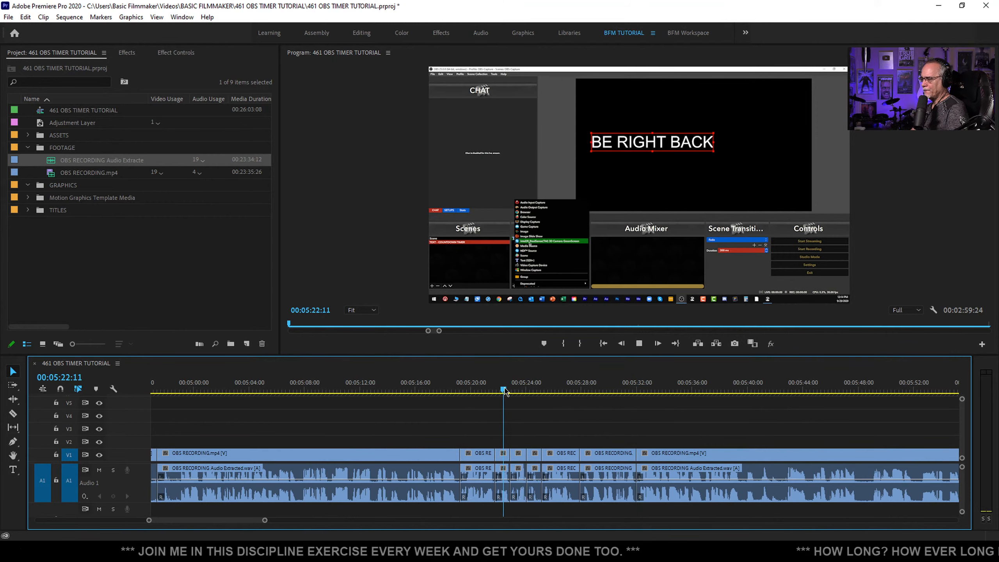
Review the join, ripple-delete the clip between 00:05:27:27 and 00:05:31:29, and replay from just before the new join
scroll(487, 399, "down", 5)
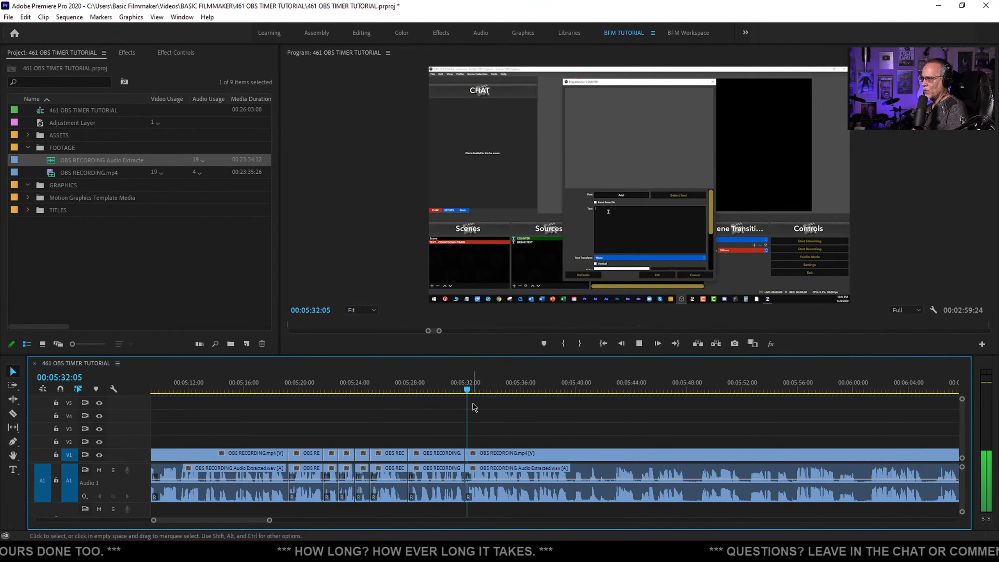
key("space")
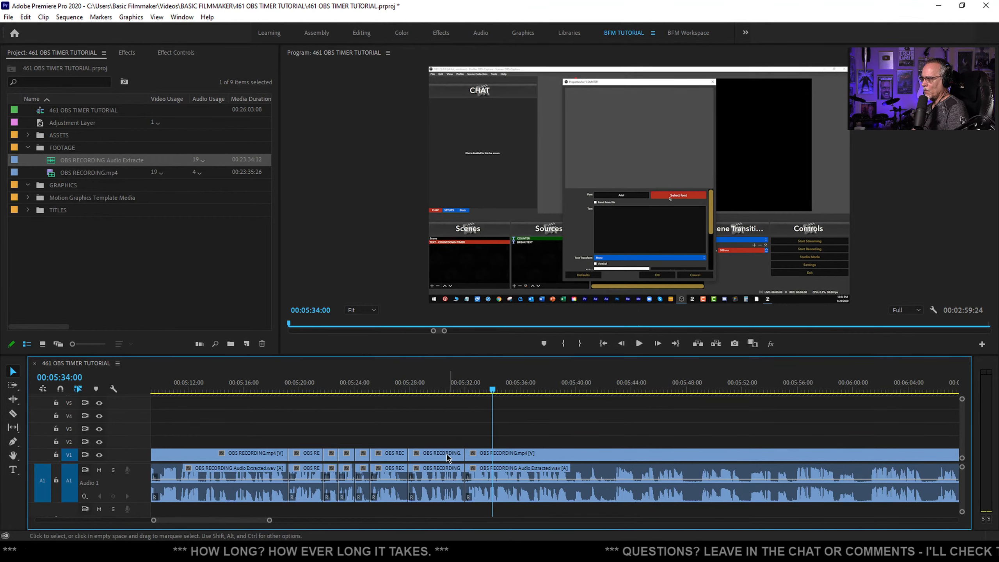
left_click(446, 457)
key("shift+Delete")
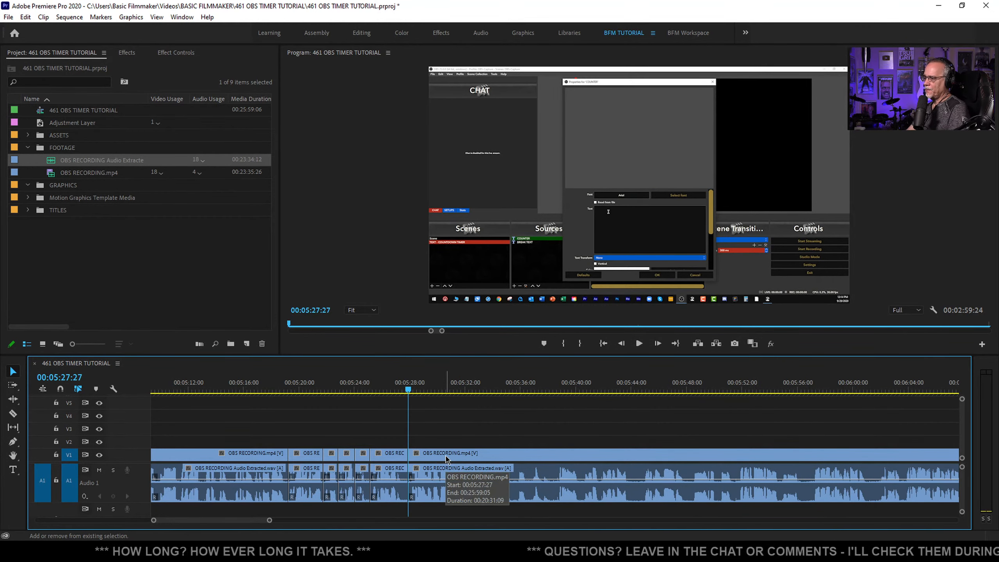
left_click(392, 387)
key("space")
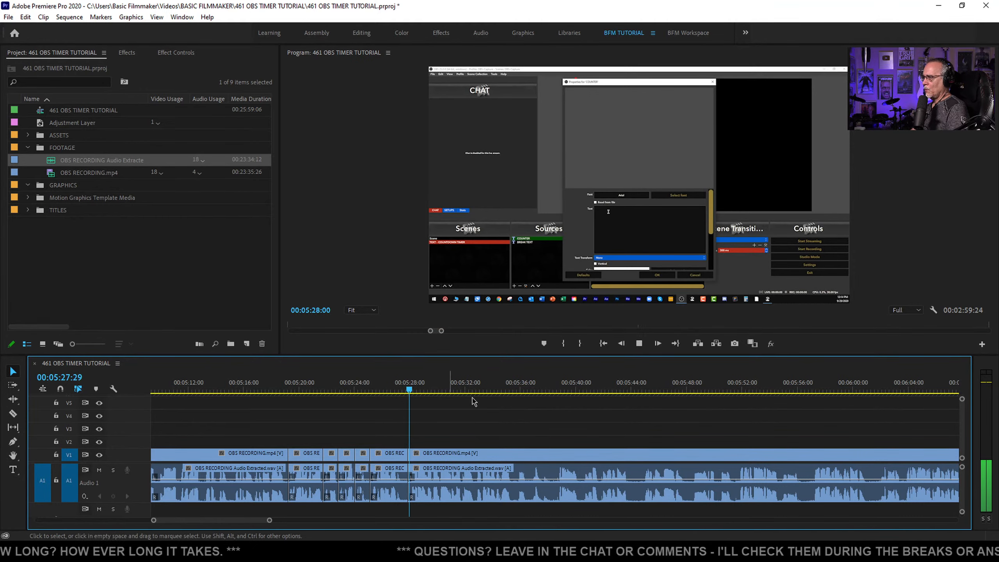
Split the recording at about 00:05:35:18, ripple-remove the one-second pause following it, and play on
scroll(440, 419, "down", 2)
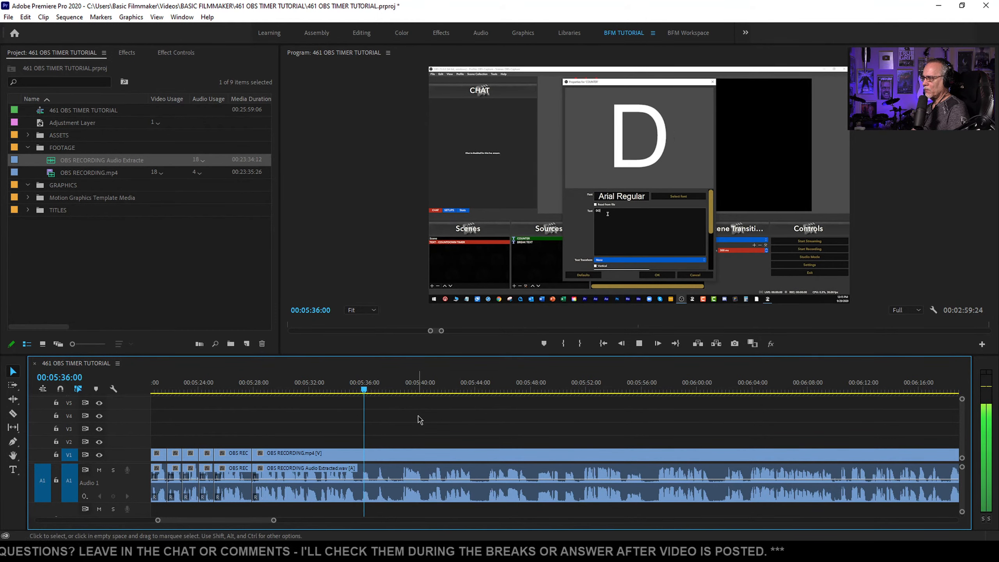
key("space")
left_click_drag(356, 386, 374, 383)
key("ctrl+k")
key("Up")
key("space")
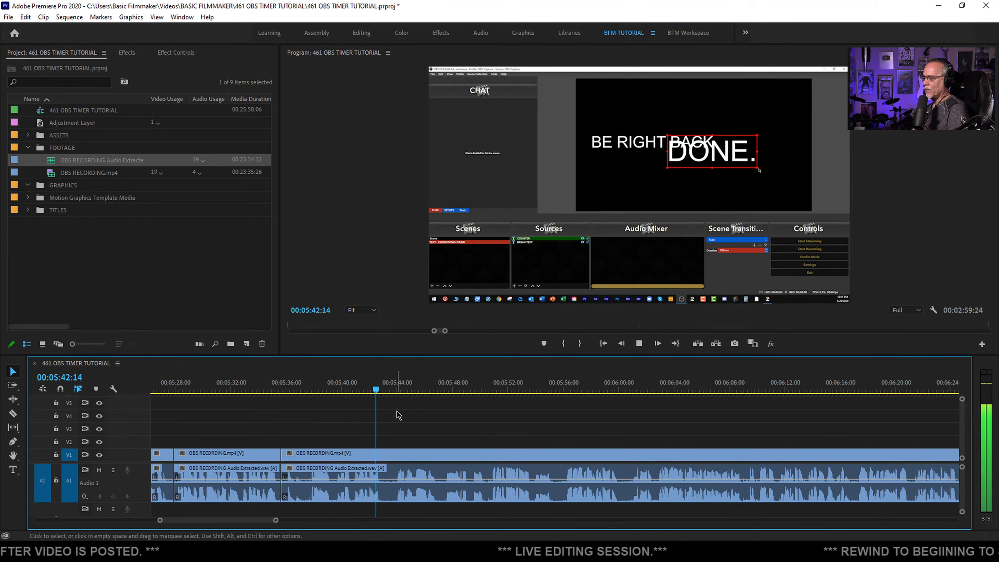
Split the recording at 00:06:00:02, ripple-remove the pause of about 19 frames following it, and resume playback
key("space")
key("space")
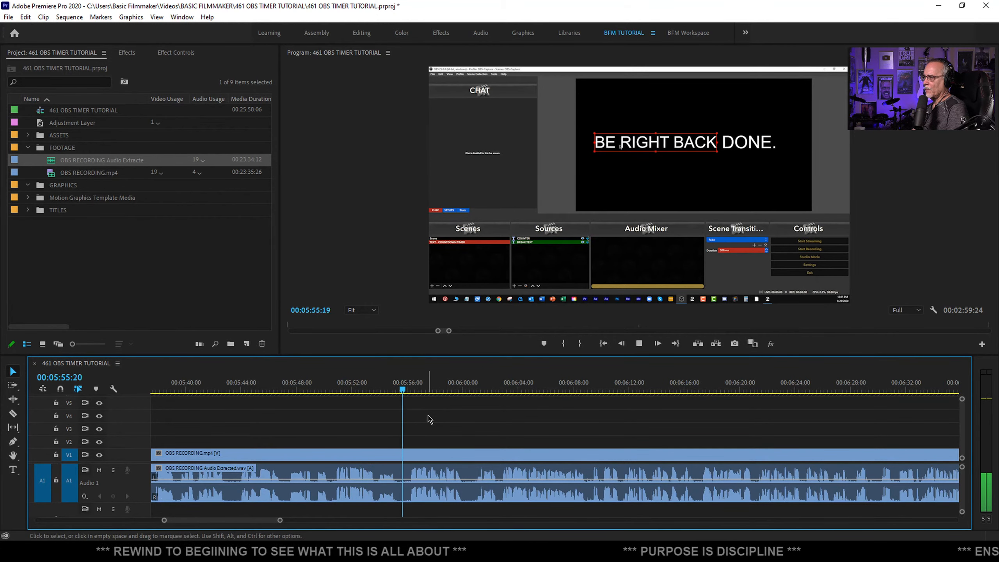
scroll(429, 420, "down", 9)
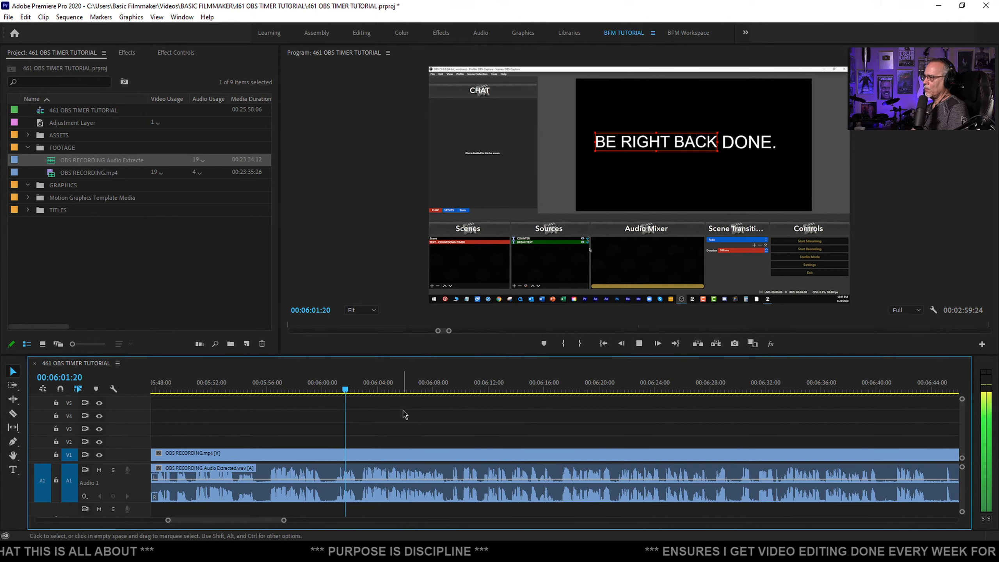
left_click_drag(338, 388, 325, 389)
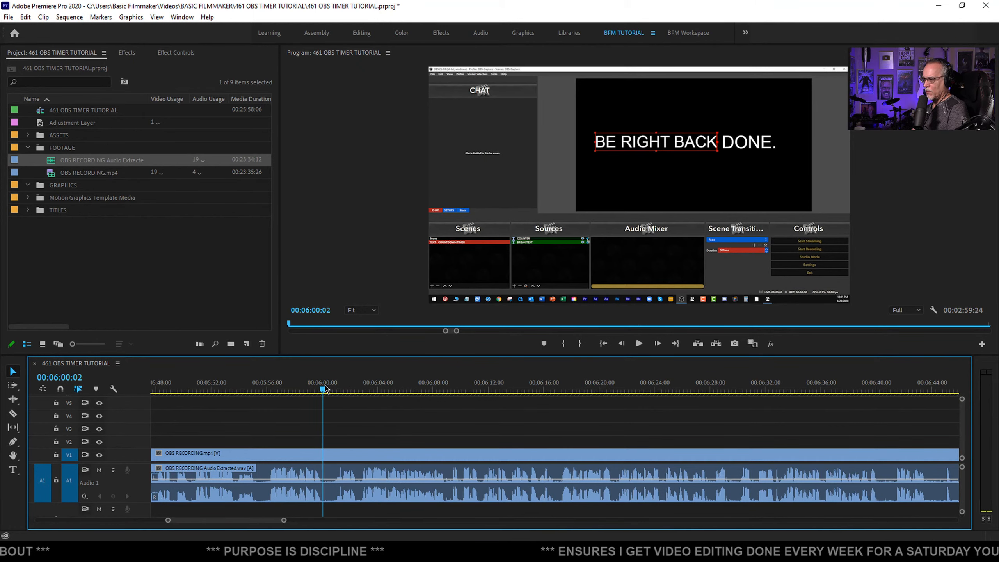
key("ctrl+k")
key("space")
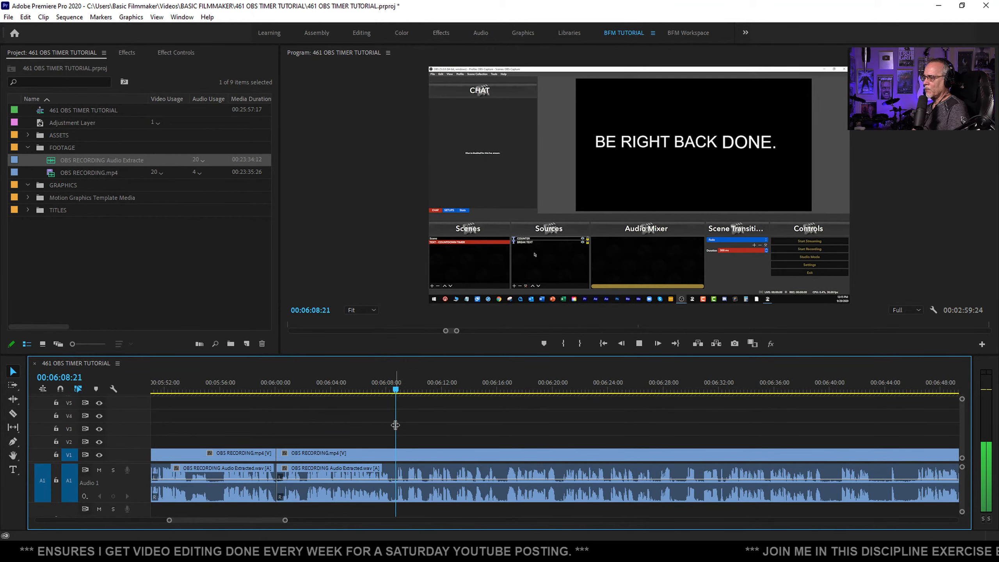
Split the recording at 00:06:08:20, ripple-remove about 21 frames following it, and replay the join
left_click(395, 383)
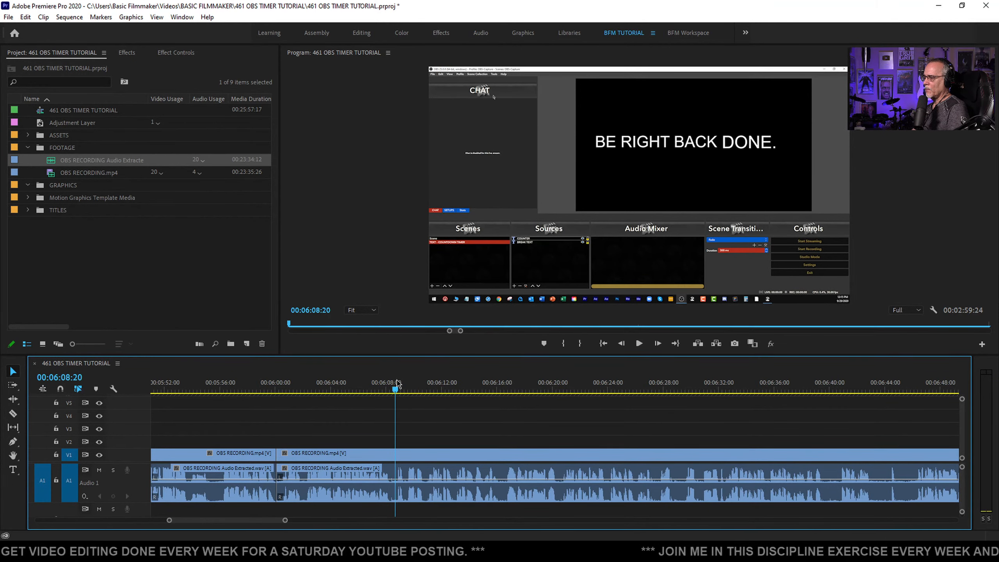
key("ctrl+k")
key("space")
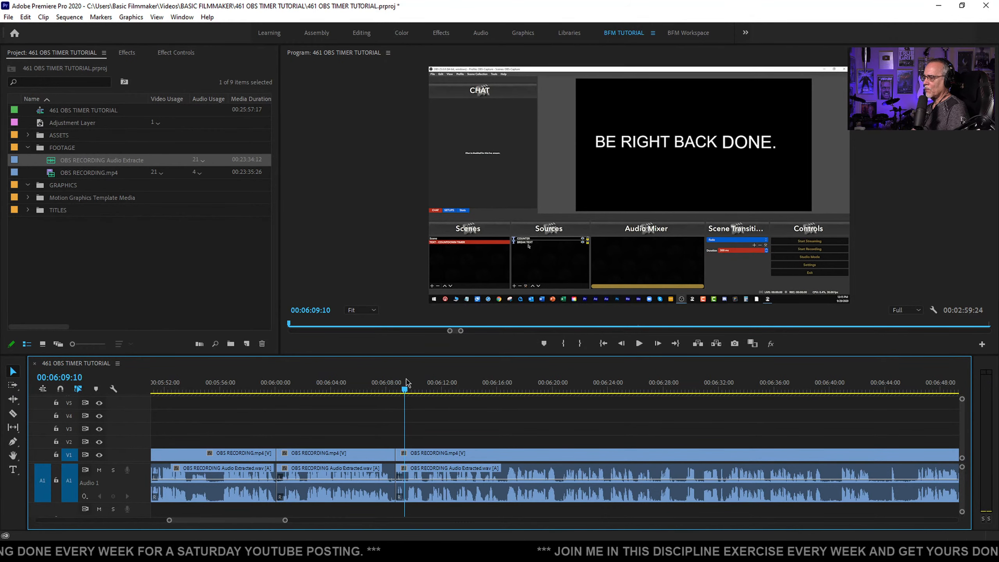
key("space")
left_click(369, 383)
key("space")
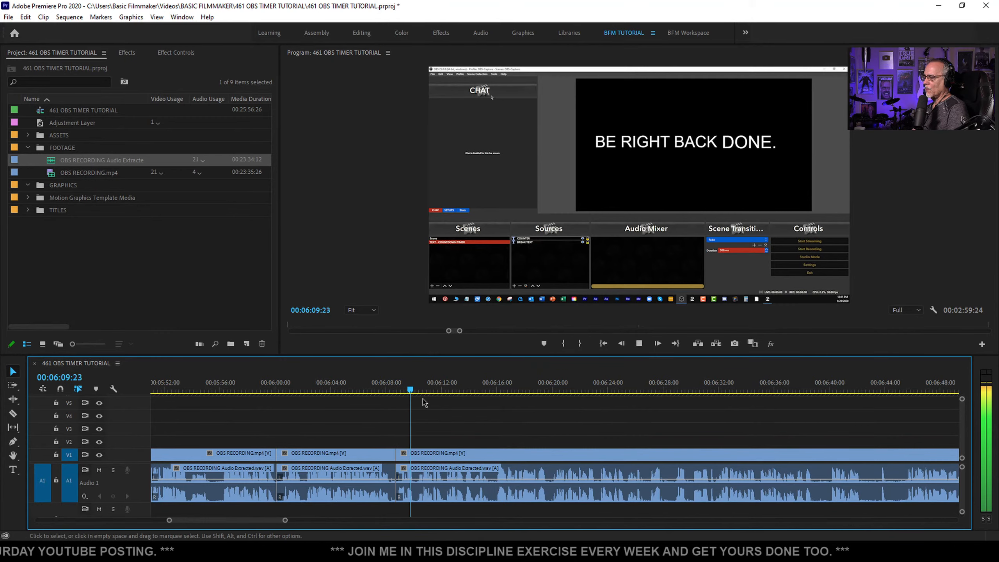
Play on to the next pause, split the recording at about 00:06:42:17, and ripple-remove the roughly one-second gap following it
scroll(423, 407, "down", 2)
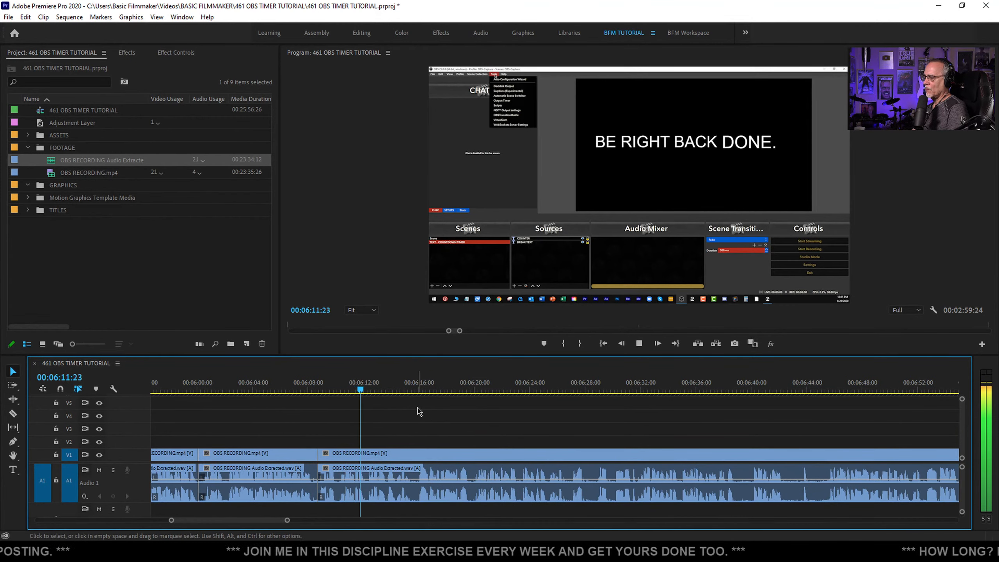
scroll(409, 417, "down", 2)
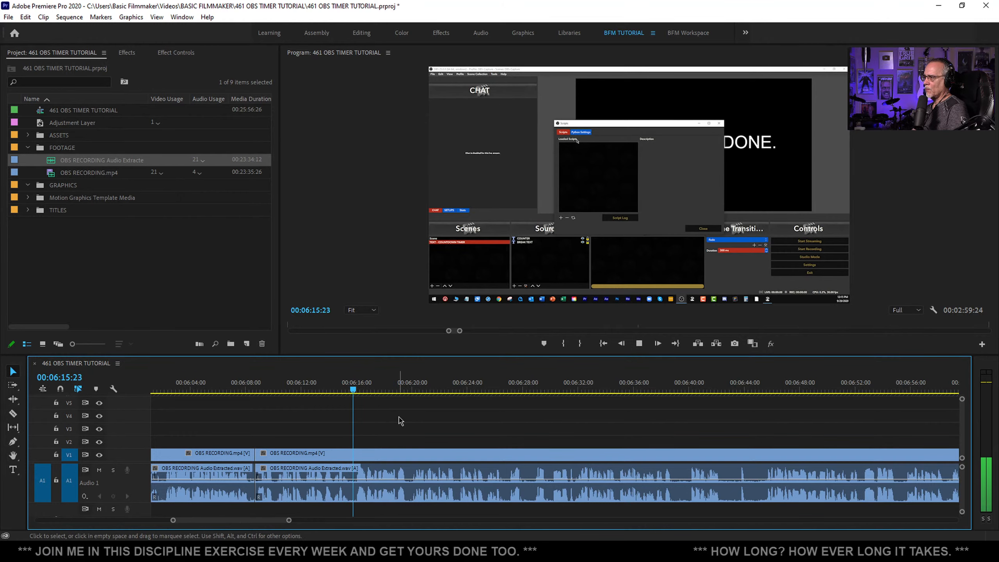
scroll(399, 421, "down", 3)
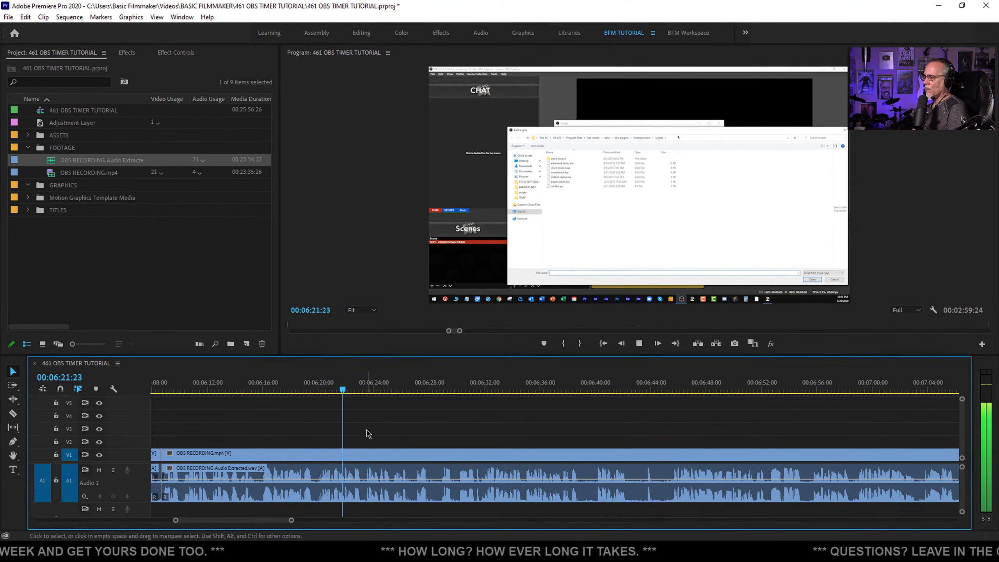
scroll(364, 429, "down", 3)
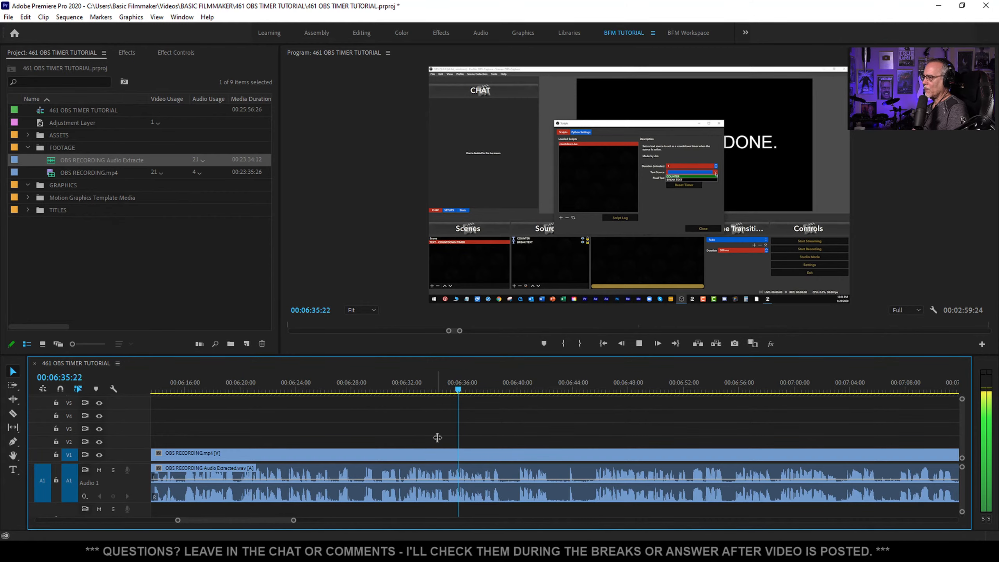
scroll(437, 438, "down", 1)
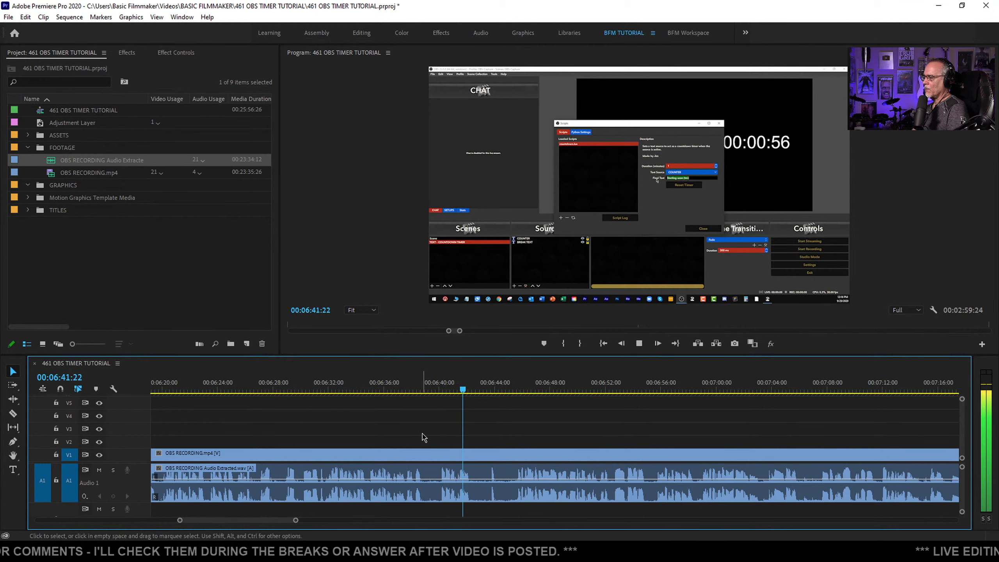
key("space")
key("ctrl+k")
mouse_move(475, 389)
left_mouse_down()
mouse_move(490, 389)
mouse_move(464, 389)
left_mouse_up()
key("space")
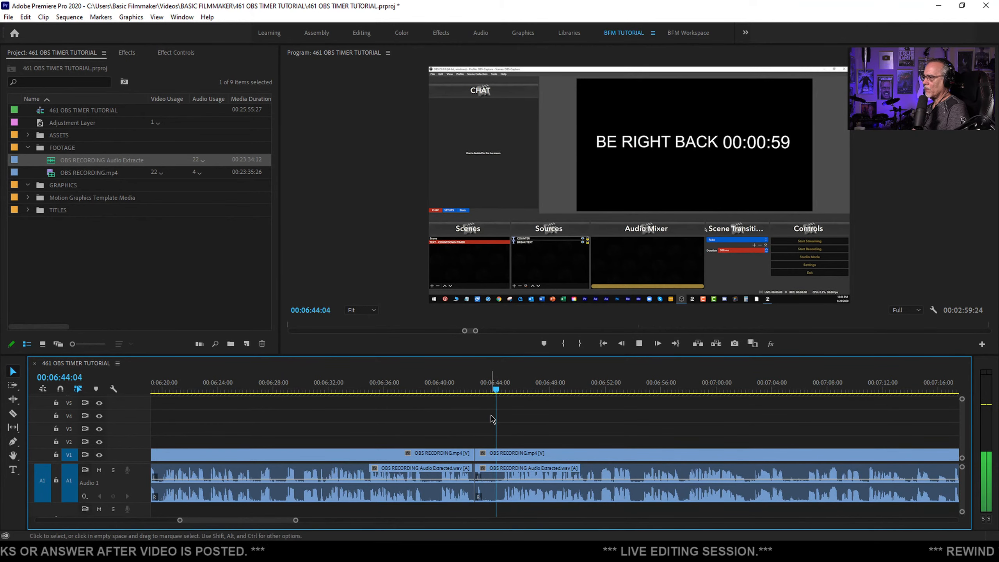
Split the recording at about 00:07:05:15, ripple-remove the pause of about 24 frames following it, and replay the join
scroll(446, 429, "down", 3)
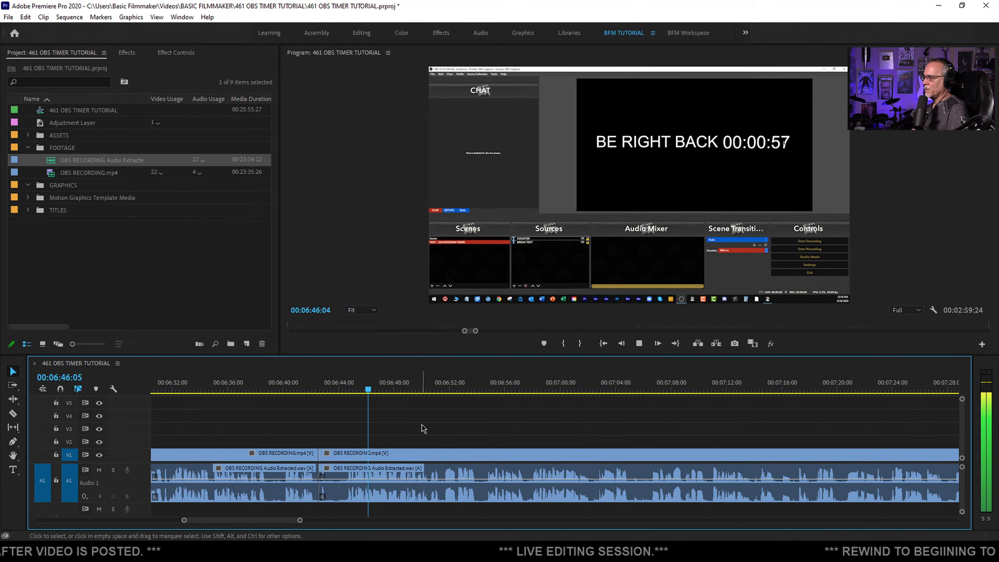
scroll(409, 429, "down", 2)
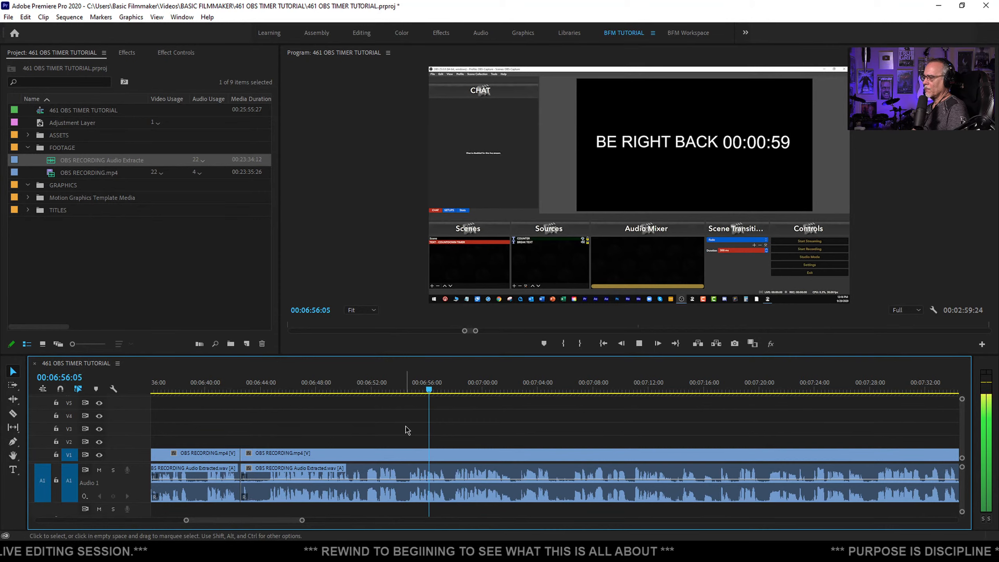
scroll(406, 431, "right", 1)
scroll(402, 434, "right", 1)
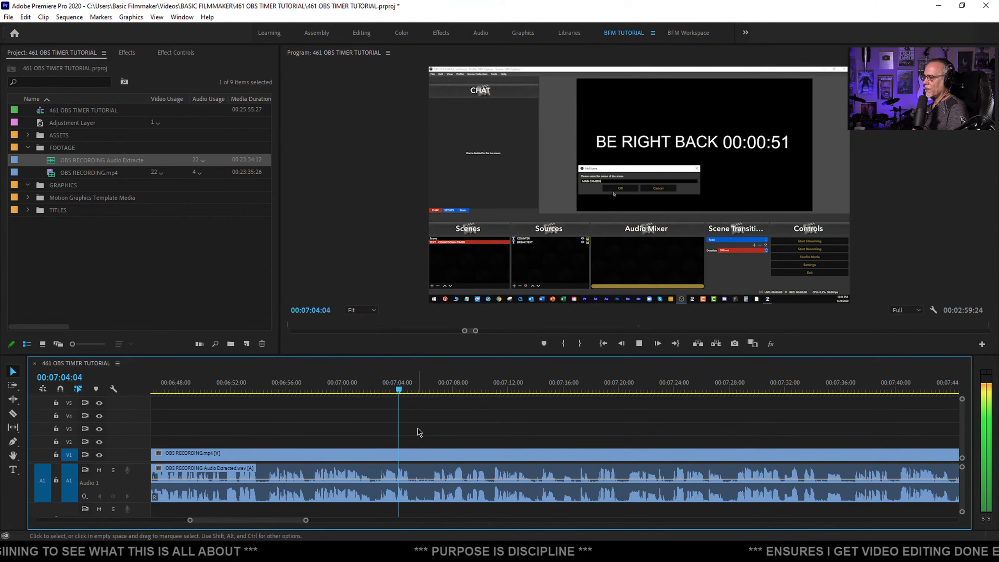
key("space")
key("ctrl+k")
left_click_drag(419, 389, 429, 389)
key("q")
left_click(407, 386)
key("space")
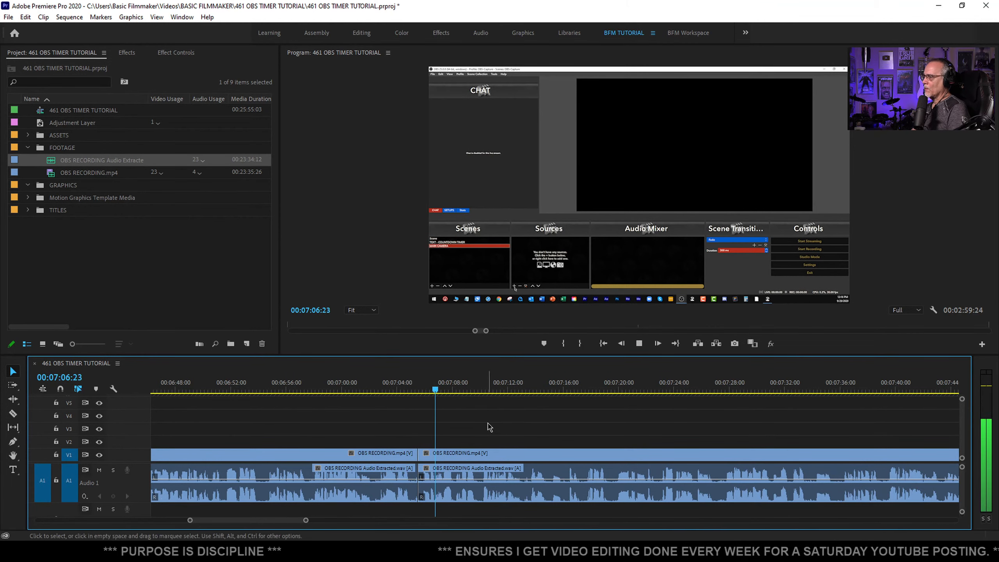
Split the recording at about 00:07:15:00, ripple-remove the pause of about 1 second 5 frames following it, and replay the join
scroll(457, 435, "down", 4)
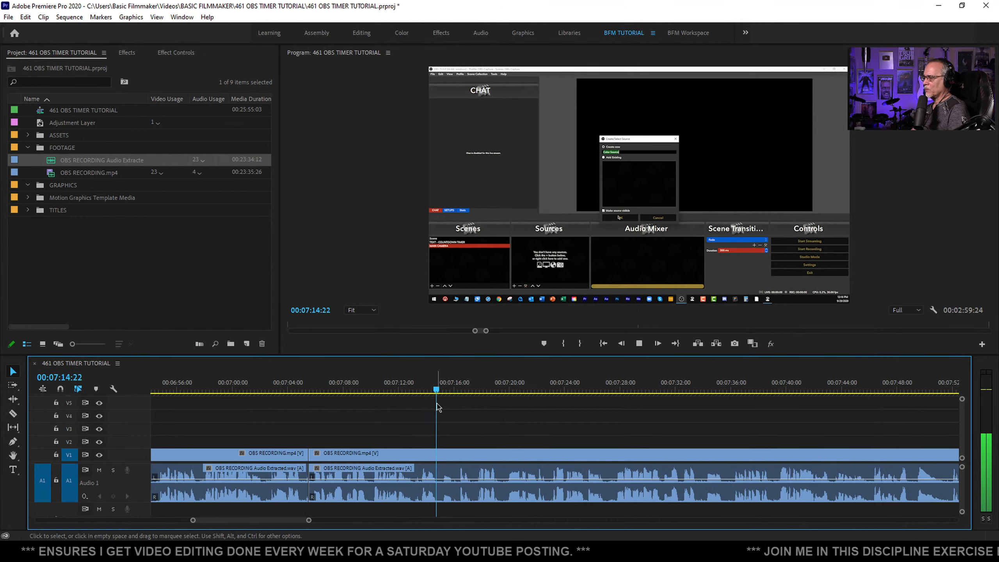
mouse_move(442, 392)
left_mouse_down()
mouse_move(458, 392)
mouse_move(440, 392)
left_mouse_up()
key("ctrl+k")
left_click_drag(440, 391, 455, 390)
key("q")
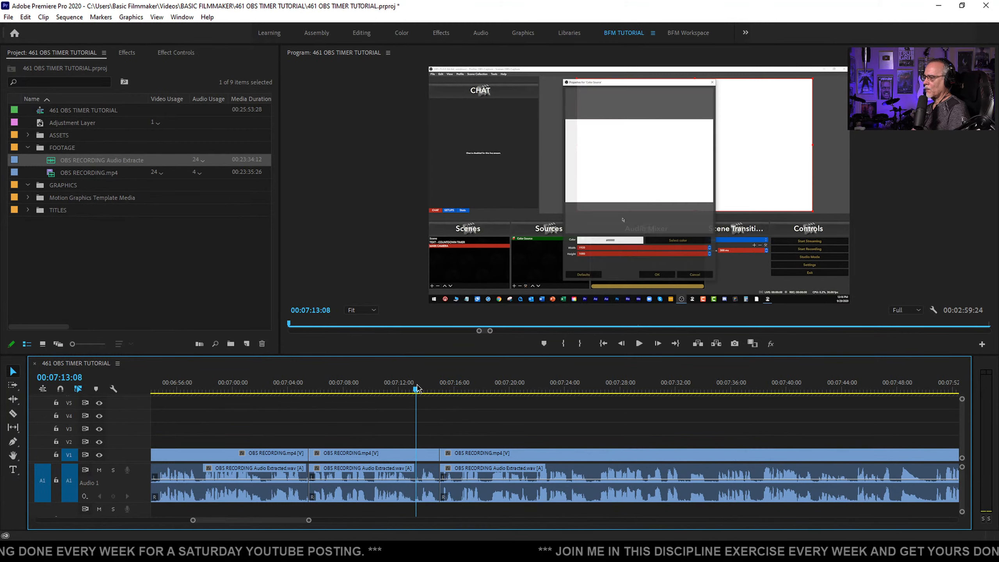
left_click(417, 386)
key("space")
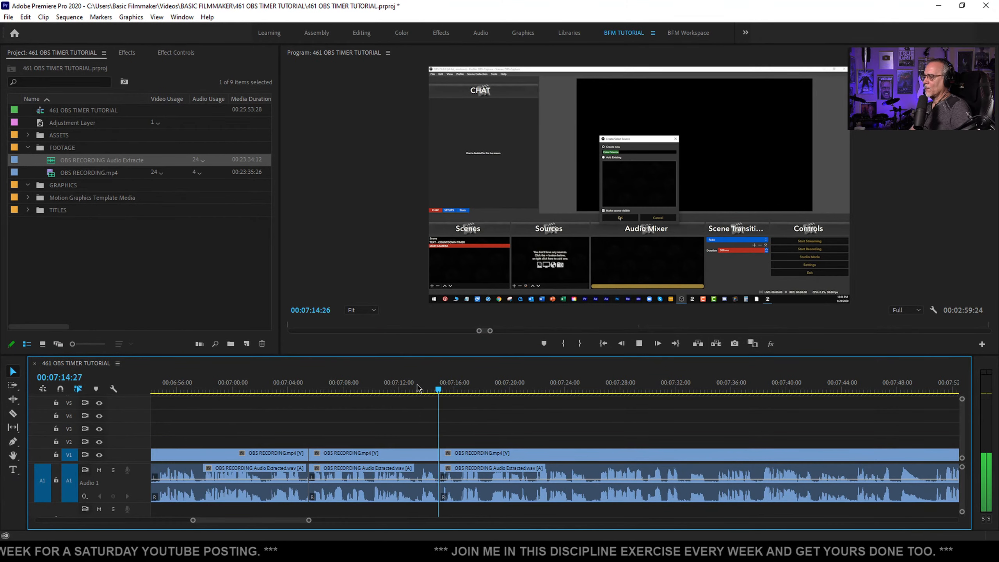
key("space")
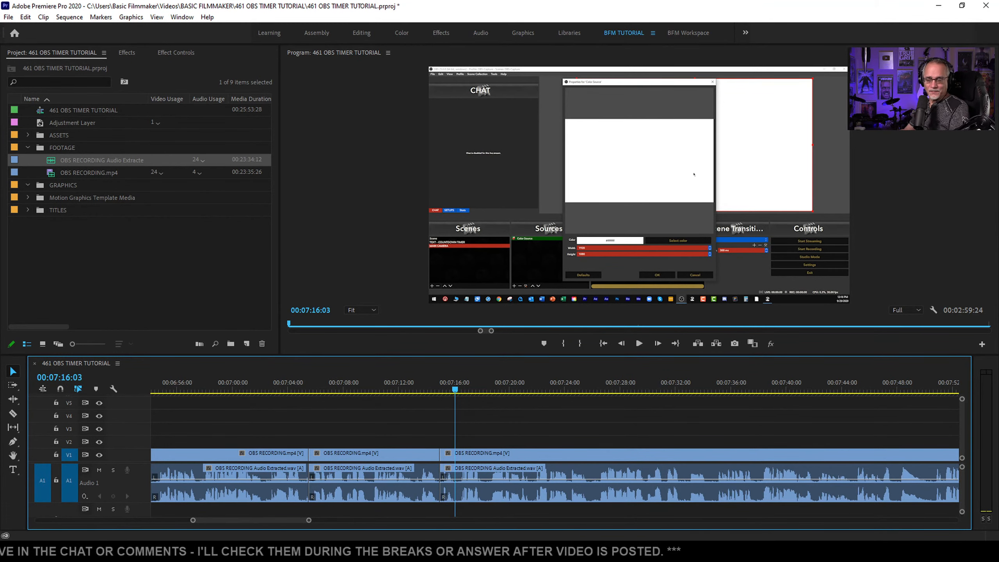
left_click_drag(453, 389, 443, 389)
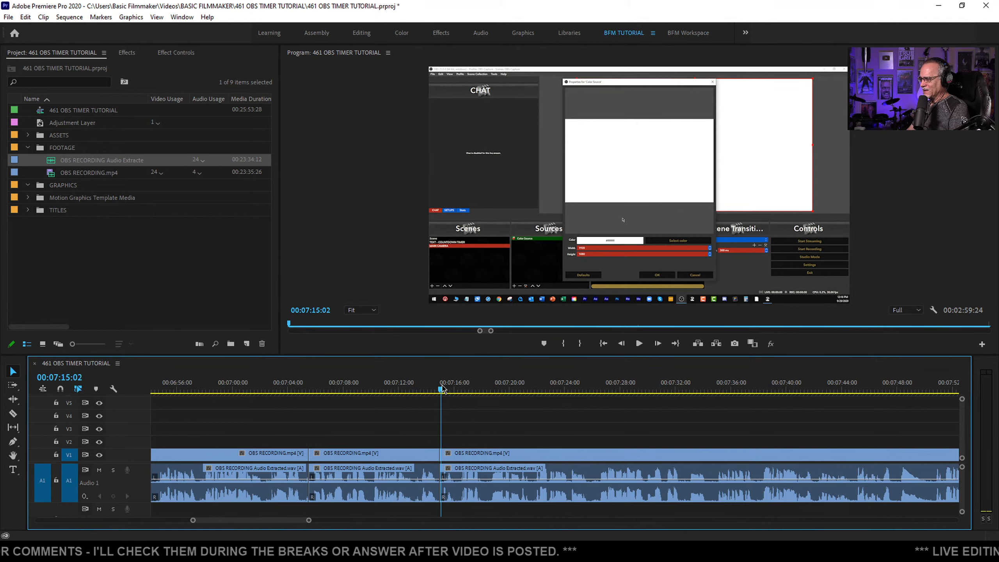
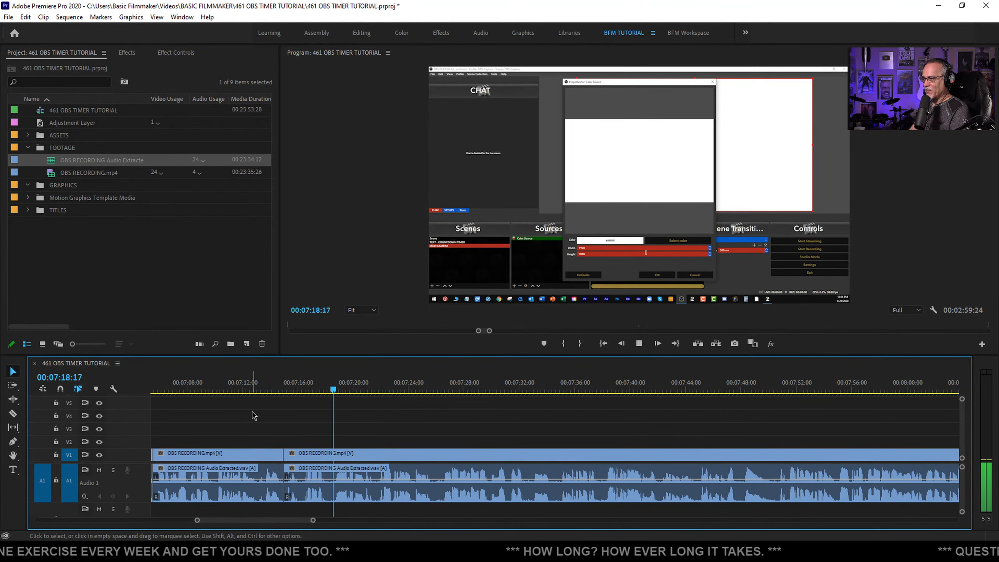
Split the recording at about 00:07:26:02, ripple-remove about 15 frames following it, and replay the join
scroll(307, 417, "up", 5)
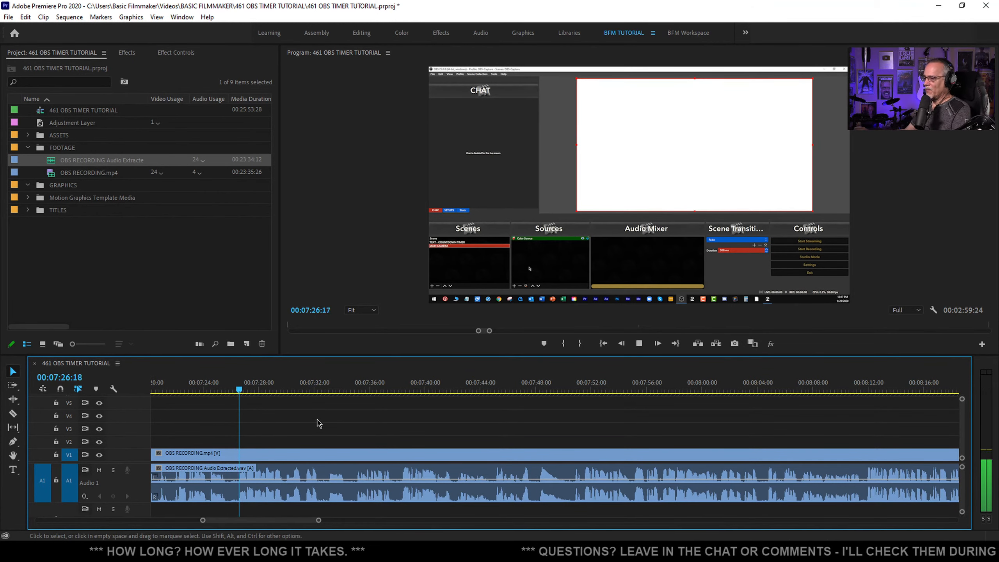
left_click(232, 388)
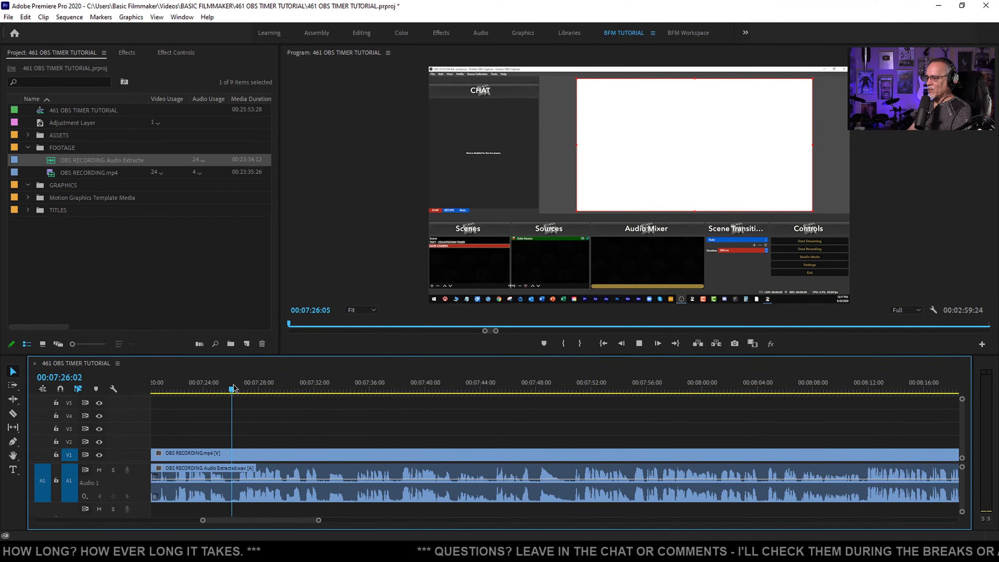
key("ctrl+k")
left_click_drag(231, 388, 238, 387)
key("q")
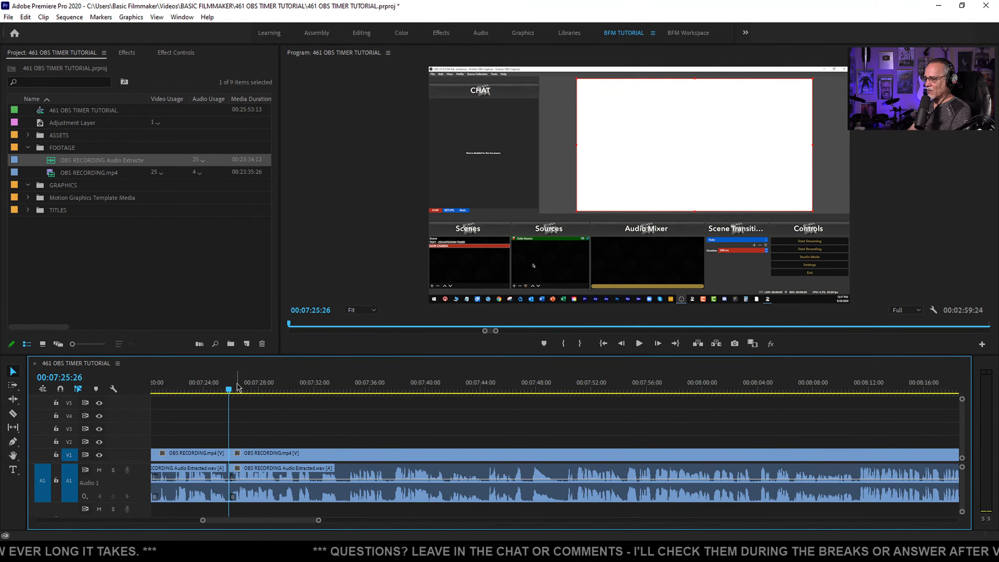
key("space")
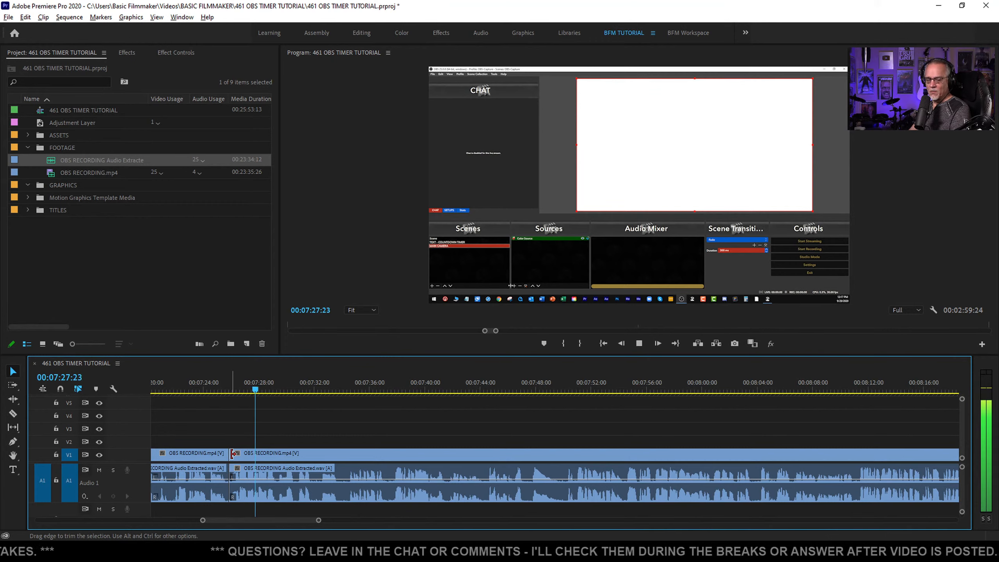
Play on to the next pause, split the recording near 00:07:46, ripple-remove about 2 seconds 23 frames there, and resume playback
scroll(240, 458, "up", 3)
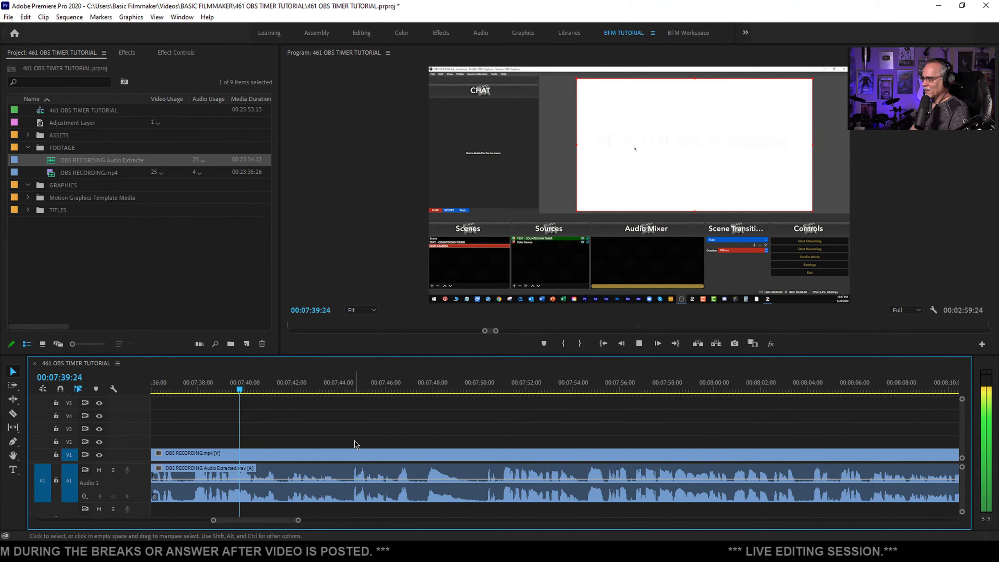
left_click(338, 458)
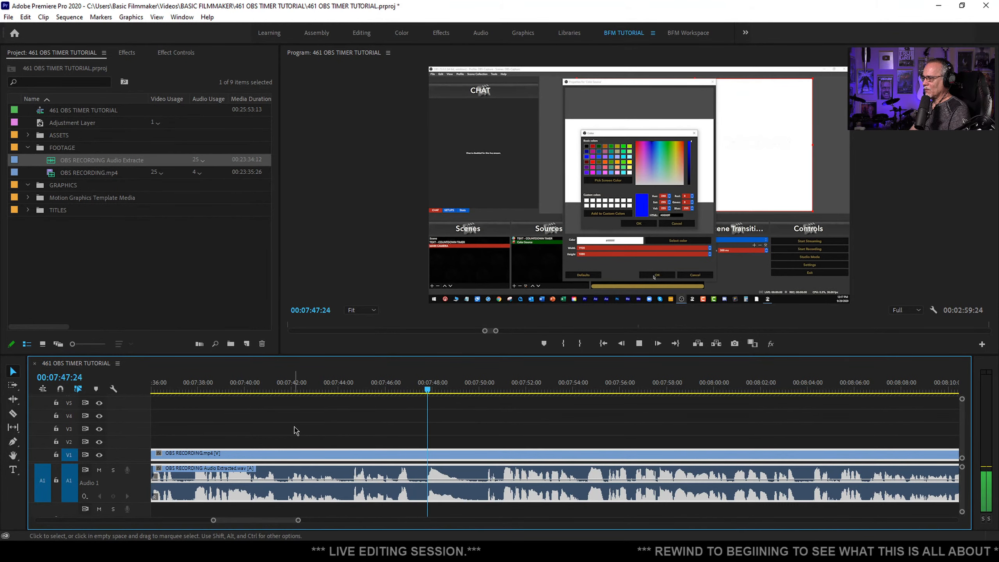
key("space")
left_click_drag(428, 390, 380, 389)
key("ctrl+k")
key("space")
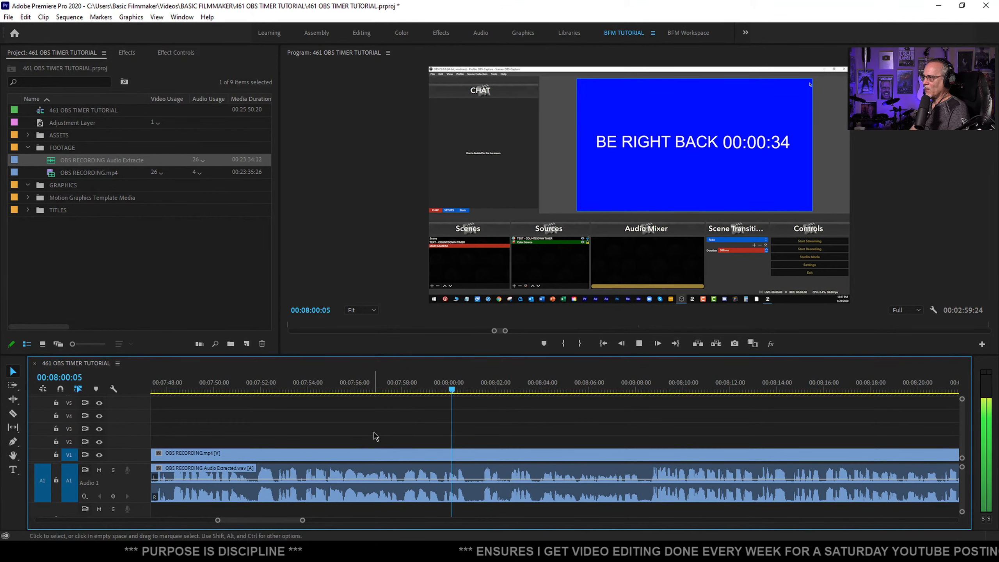
Split the recording at about 00:08:00:26, ripple-remove about 1 second 21 frames following it, and replay the join
left_click(470, 390)
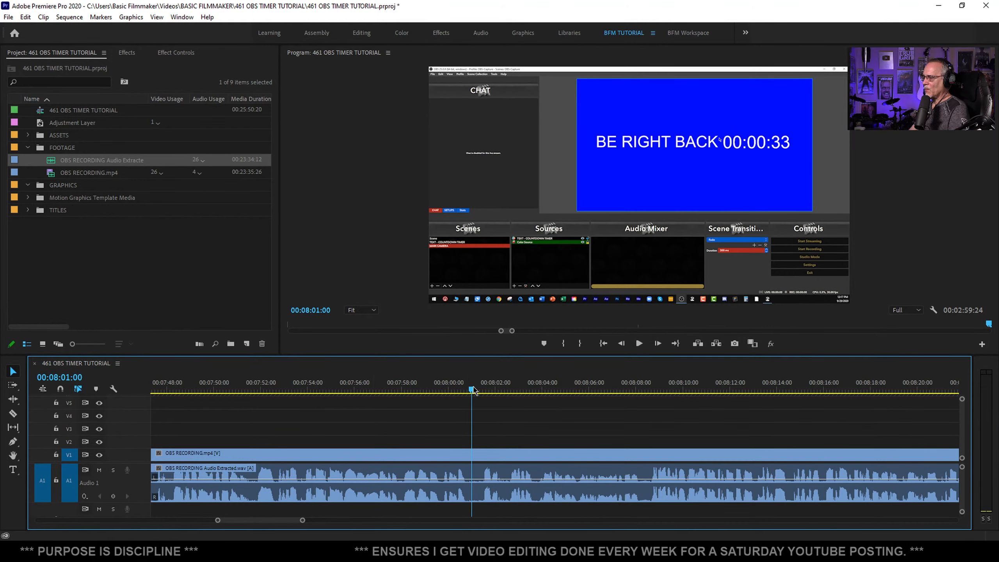
key("ctrl+k")
key("space")
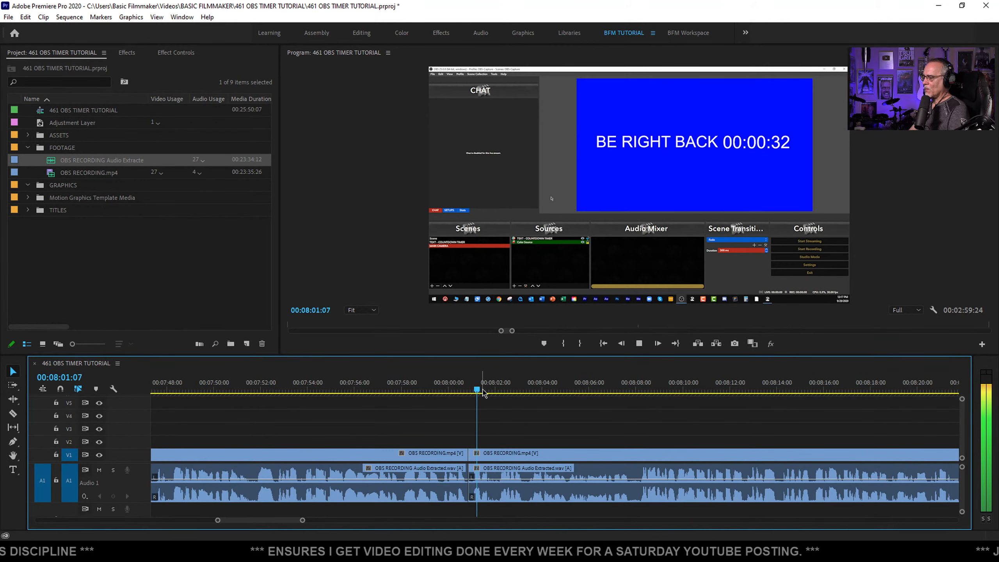
key("space")
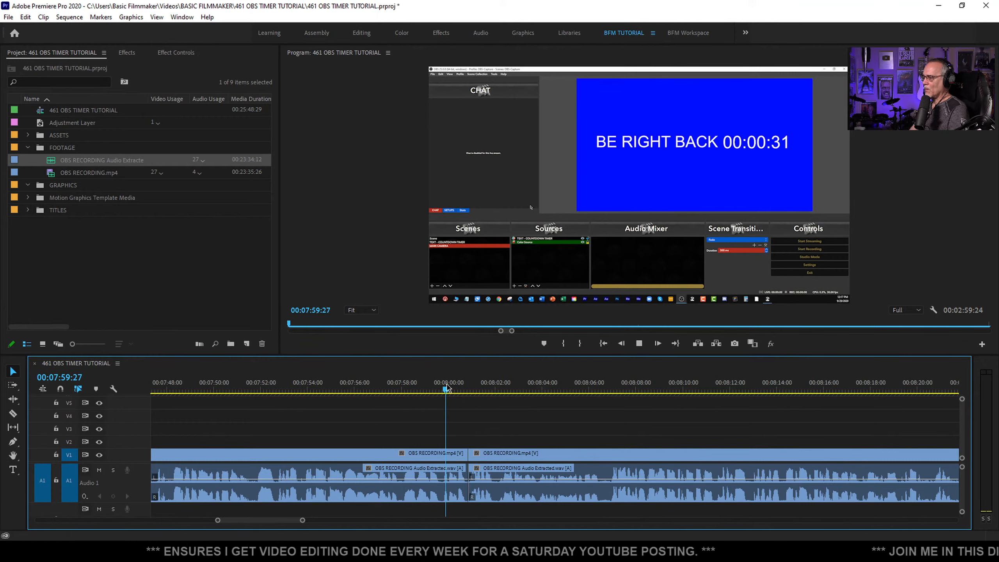
key("space")
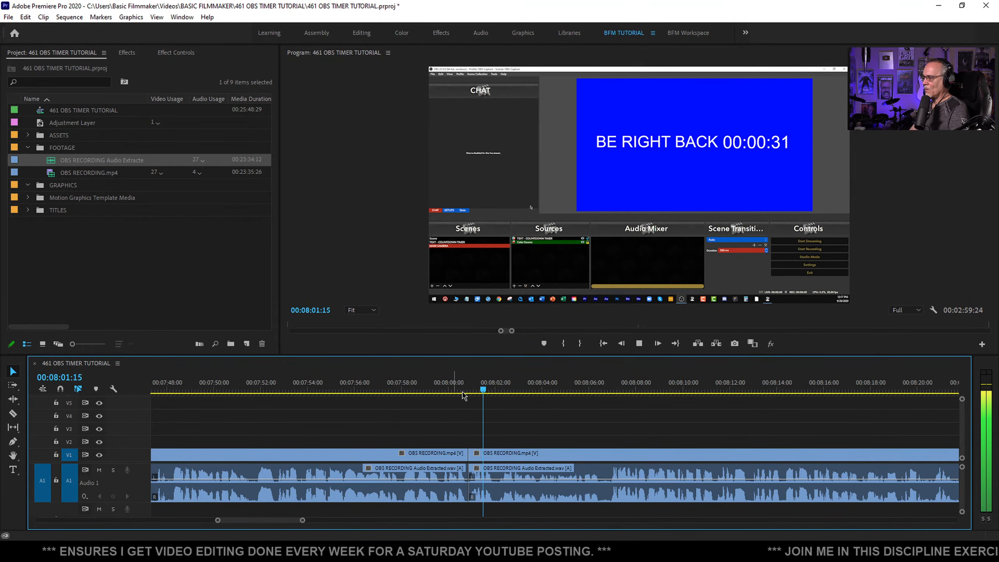
Ripple-remove a further 1 second 5 frames or so after the cut at about 00:08:00:26 and play on
key("space")
left_click_drag(497, 386, 449, 388)
key("space")
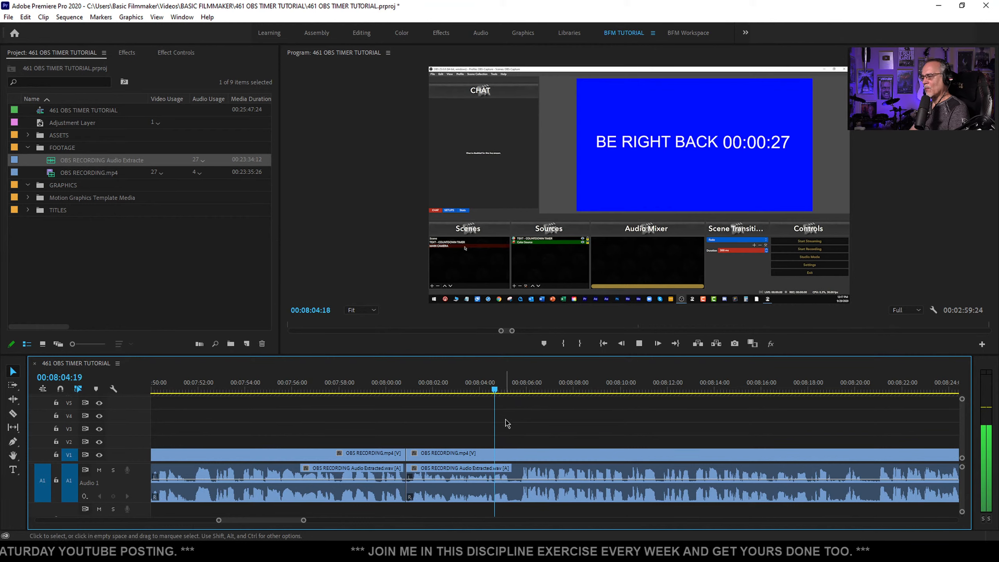
Ripple-remove another section of about 4 seconds 23 frames after the cut at about 00:08:00:26 and replay the join
key("space")
left_click_drag(523, 386, 516, 382)
left_click(358, 387)
key("space")
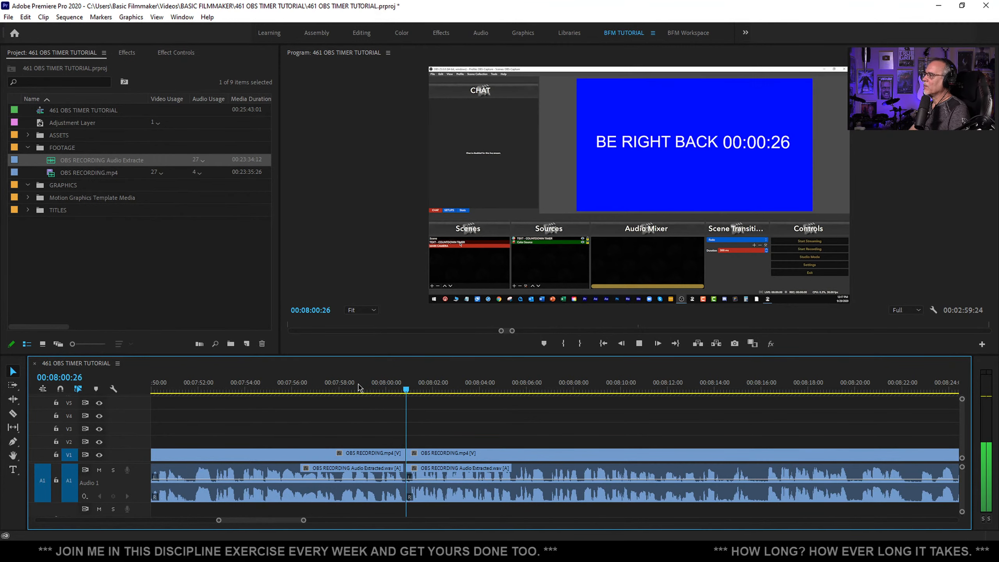
Play on to about 00:08:24:06, review the preceding passage, and split the recording at 00:08:19:26
scroll(448, 422, "down", 3)
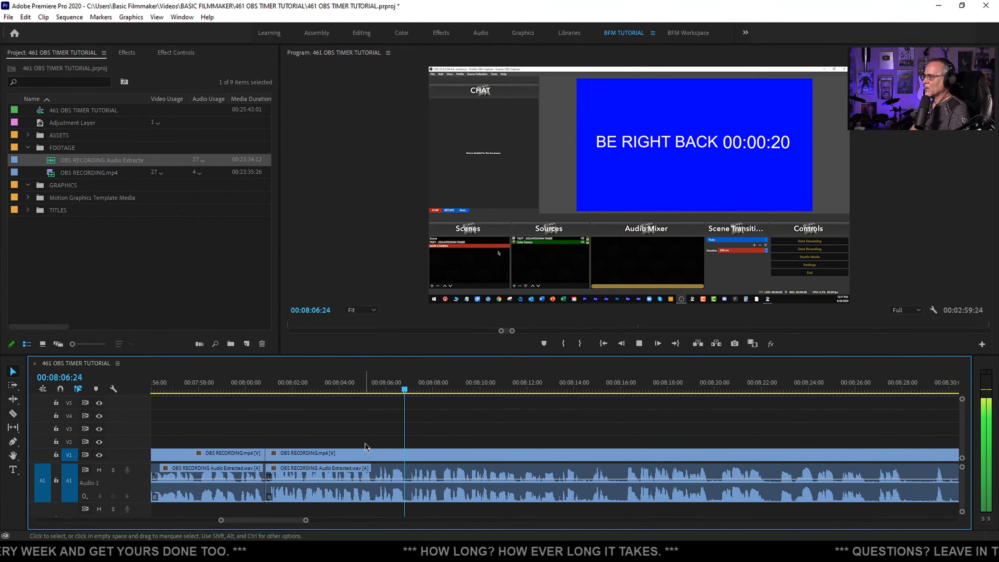
scroll(362, 449, "down", 2)
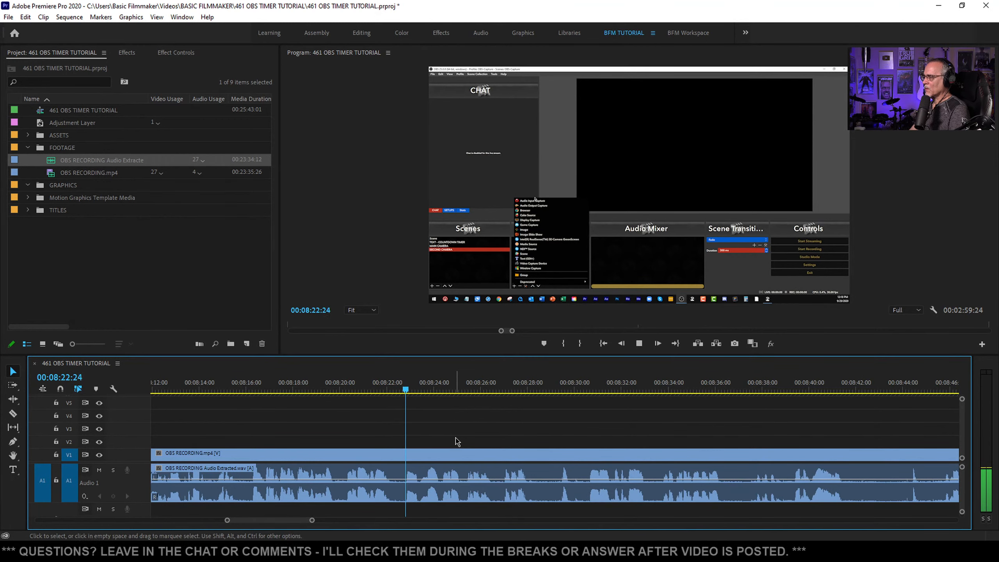
key("space")
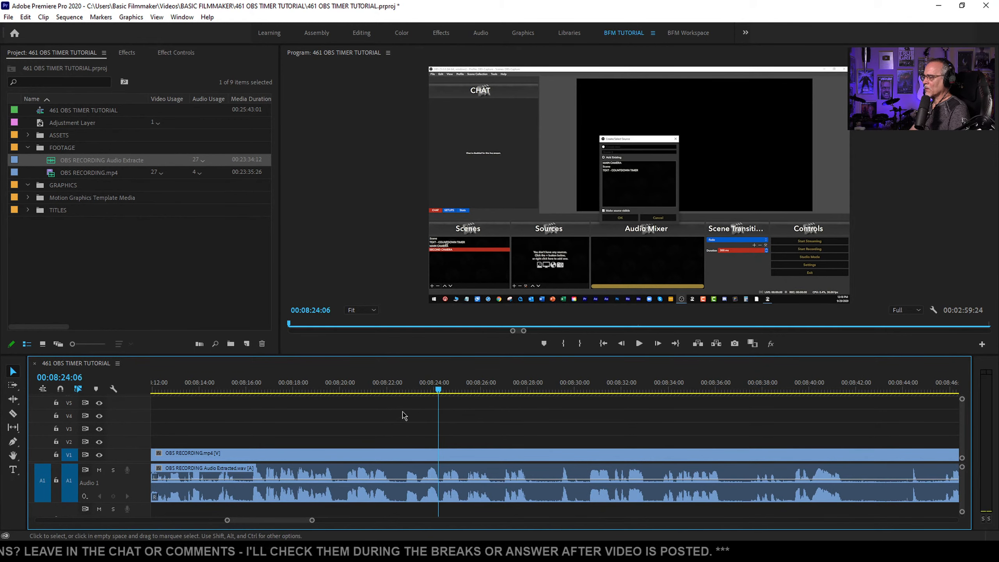
left_click(301, 383)
key("space")
key("space")
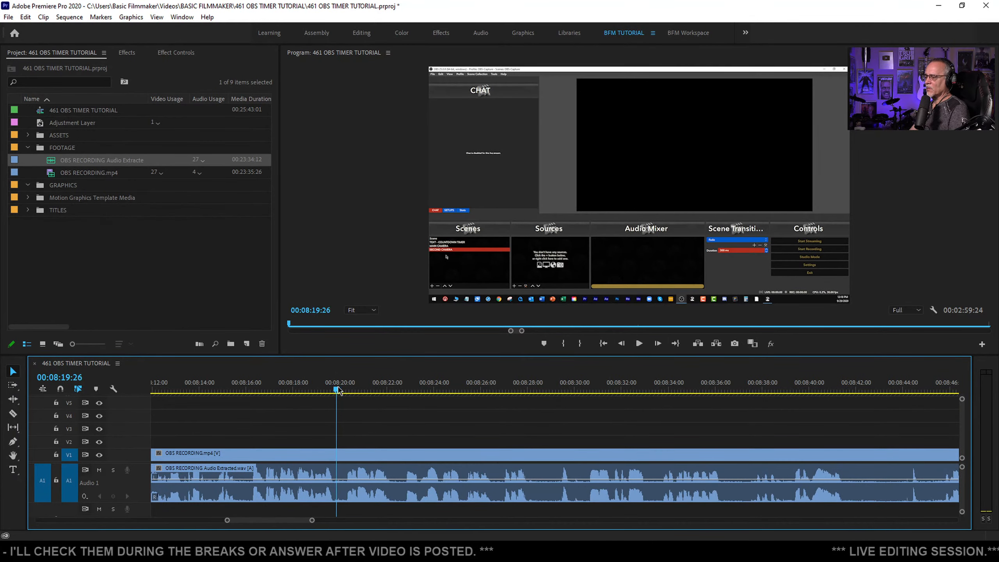
key("ctrl+k")
key("space")
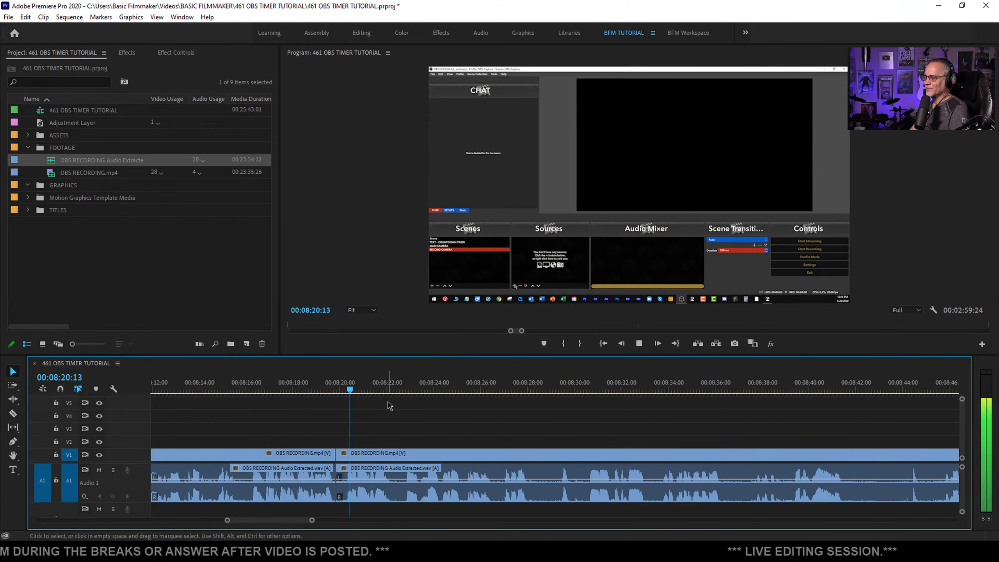
Ripple-remove the section from the 00:08:19:26 cut to about 00:08:21:08 and replay the join
key("space")
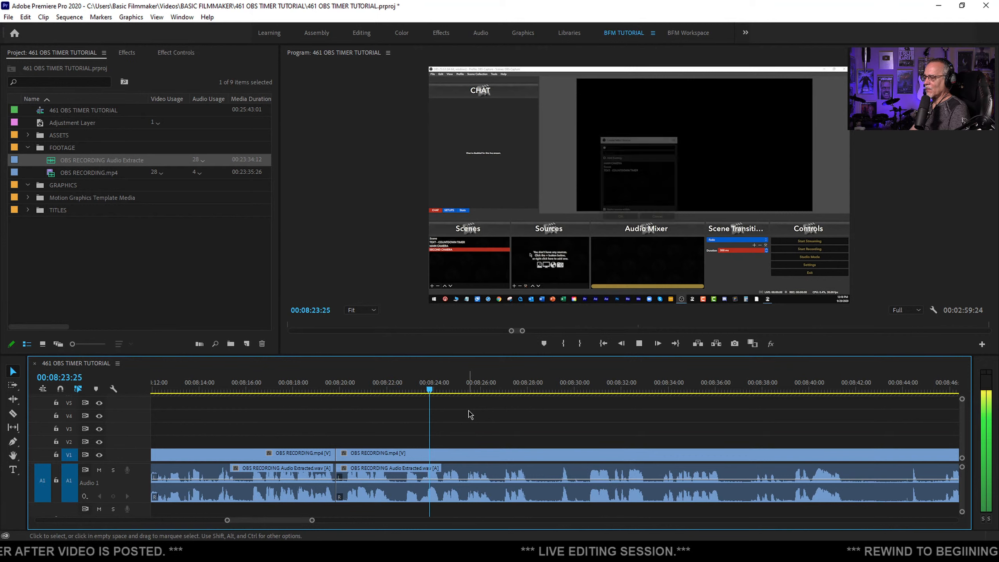
left_click(378, 386)
left_click_drag(379, 385, 371, 387)
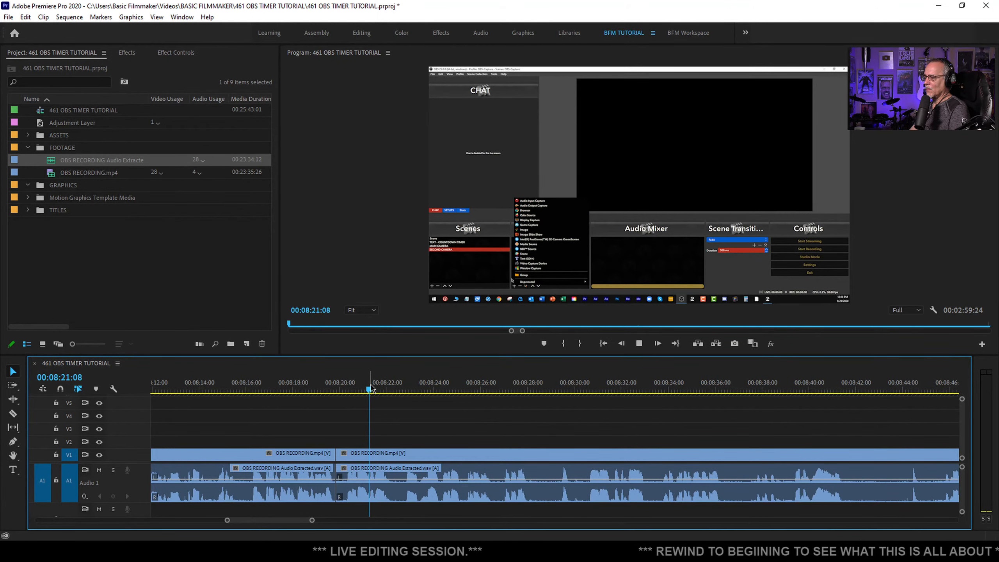
left_click(371, 387)
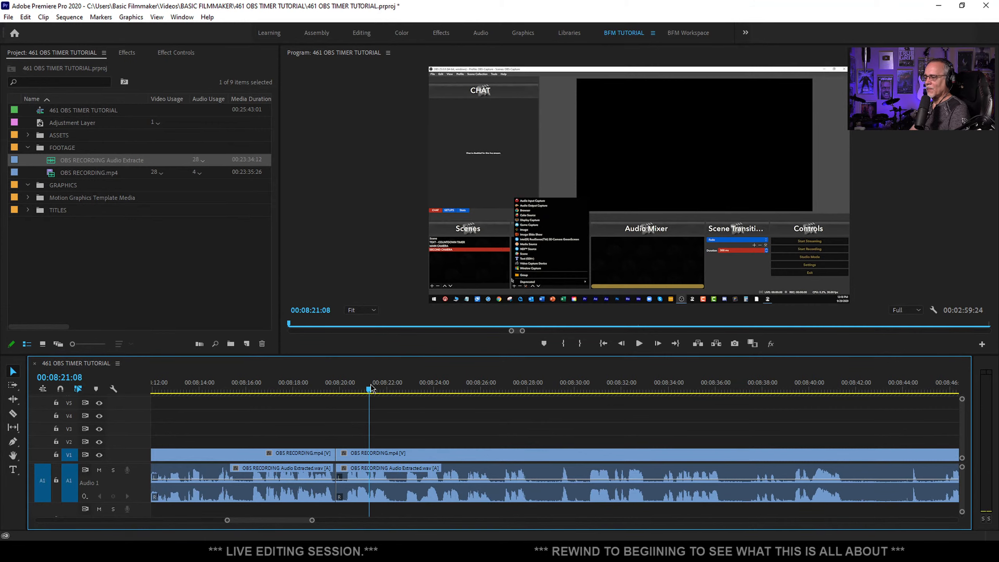
left_click(304, 389)
key("space")
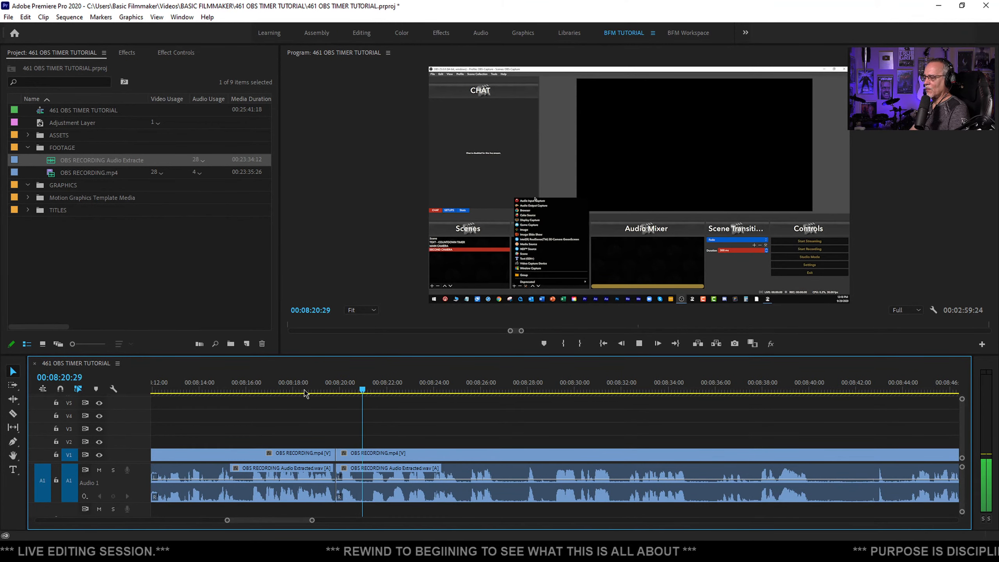
key("space")
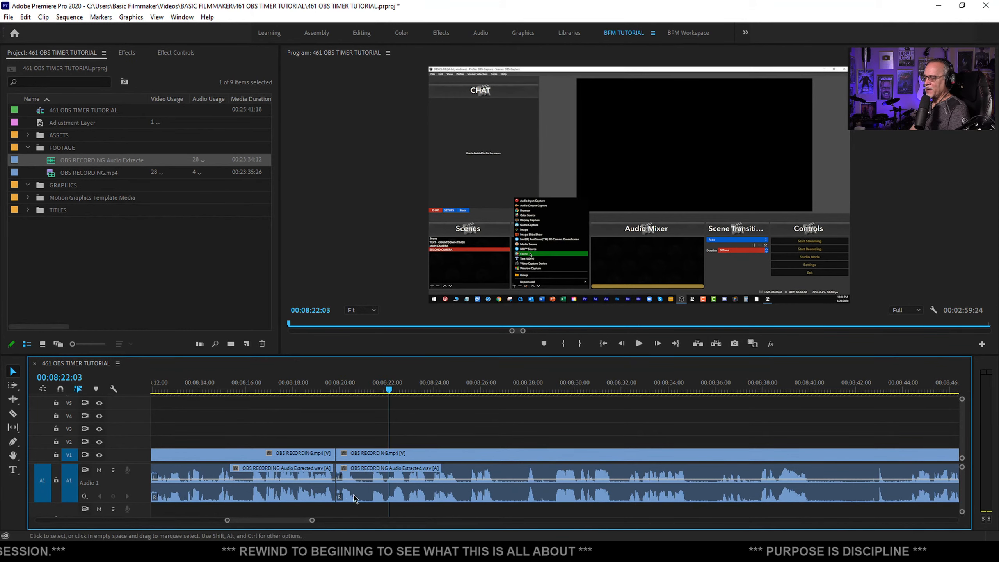
Select the recording clips on both sides of the 00:08:19:26 cut and replay the join from 00:08:18:29
left_click_drag(342, 504, 349, 501)
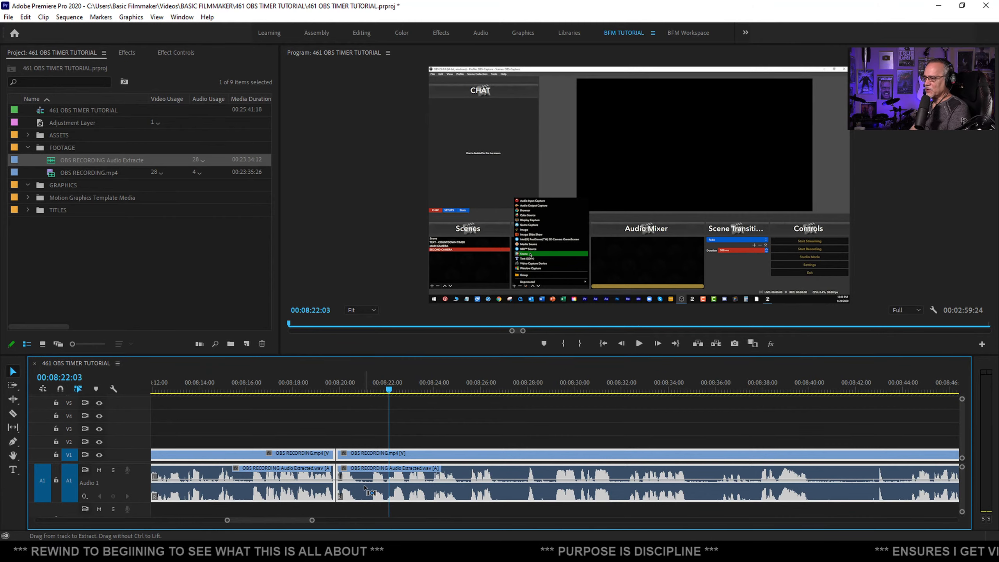
left_click(317, 388)
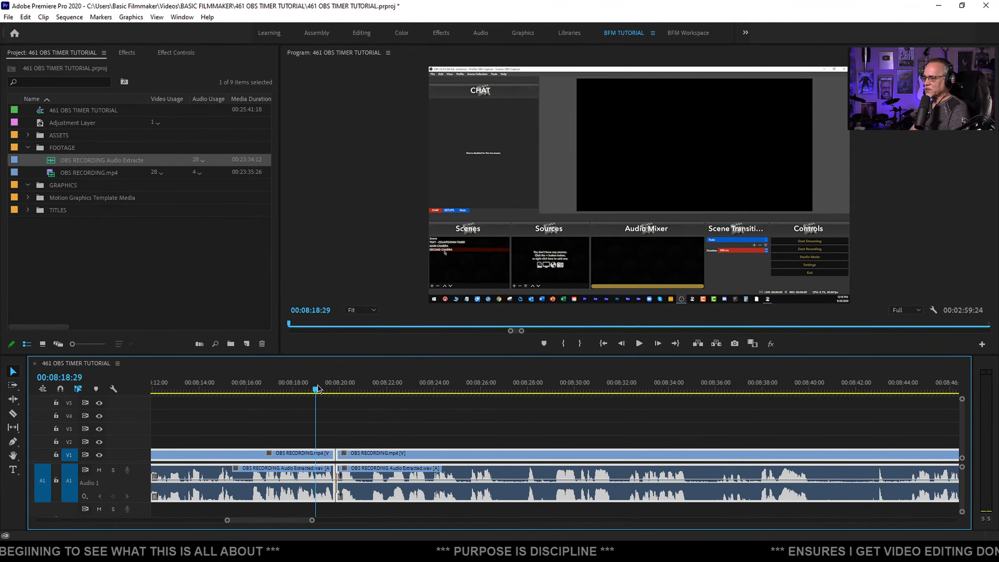
key("space")
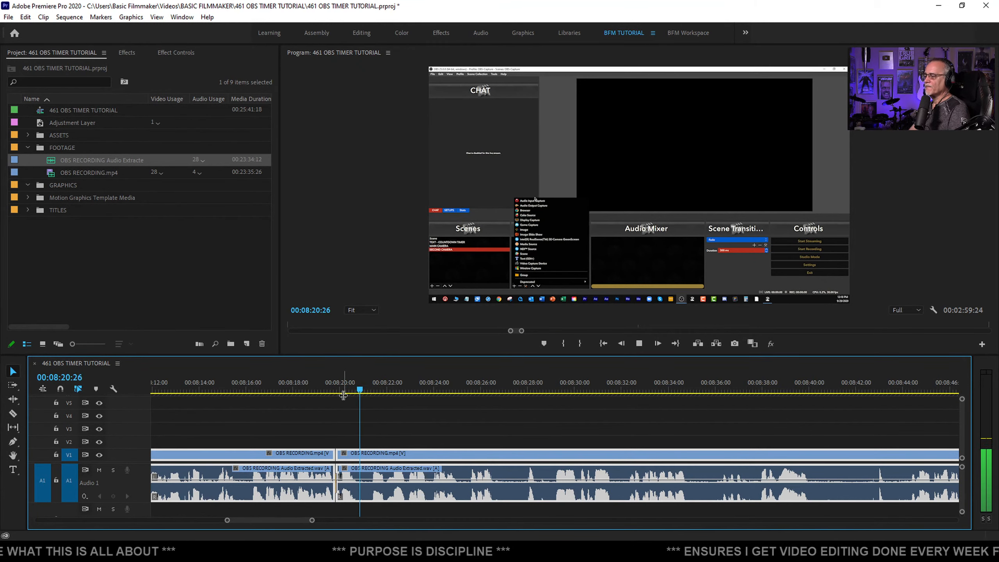
Play on to the next pause, split the recording at about 00:08:27:01, ripple-remove about 24 frames following it, and resume playback
scroll(433, 440, "down", 2)
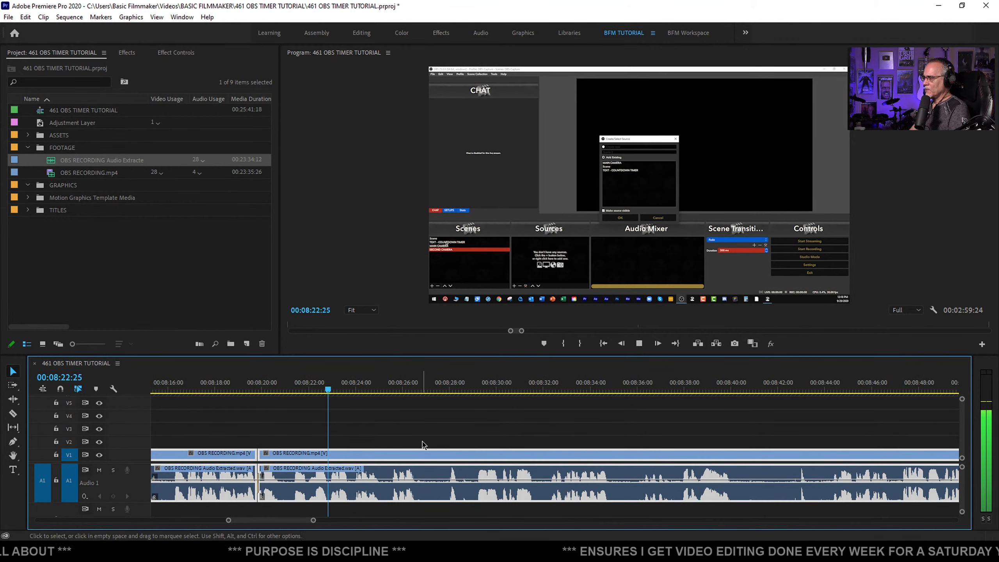
scroll(424, 446, "down", 1)
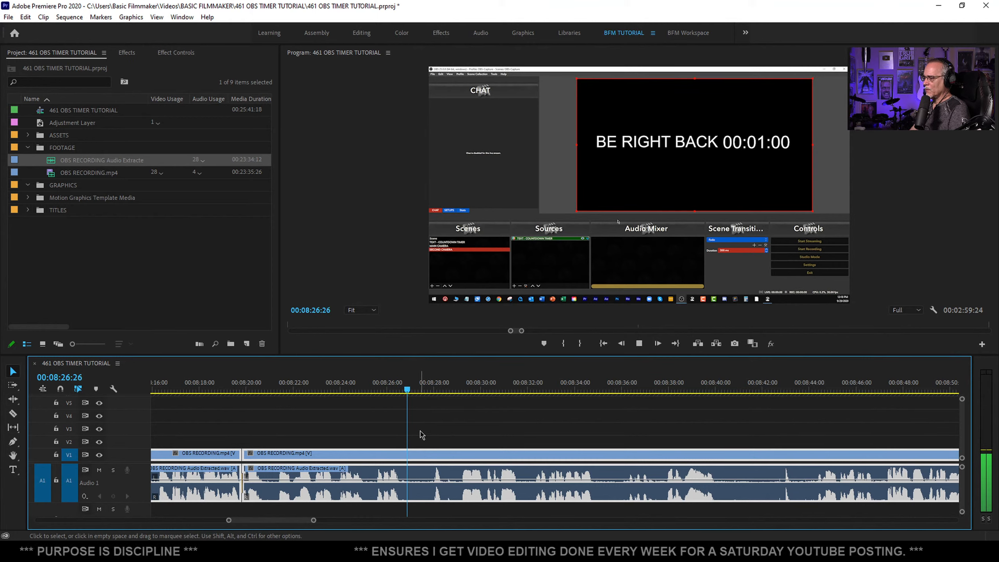
key("space")
key("ctrl+k")
key("space")
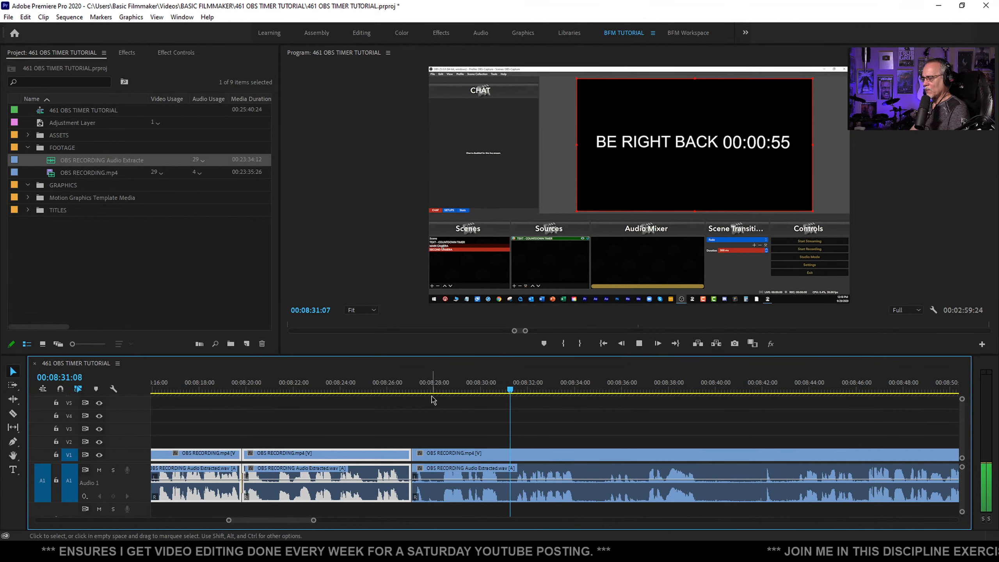
Review the passage following the 00:08:27:01 cut, ripple-remove from that cut to 00:08:29:10, and replay the join
left_click(481, 389)
left_click(482, 387)
key("space")
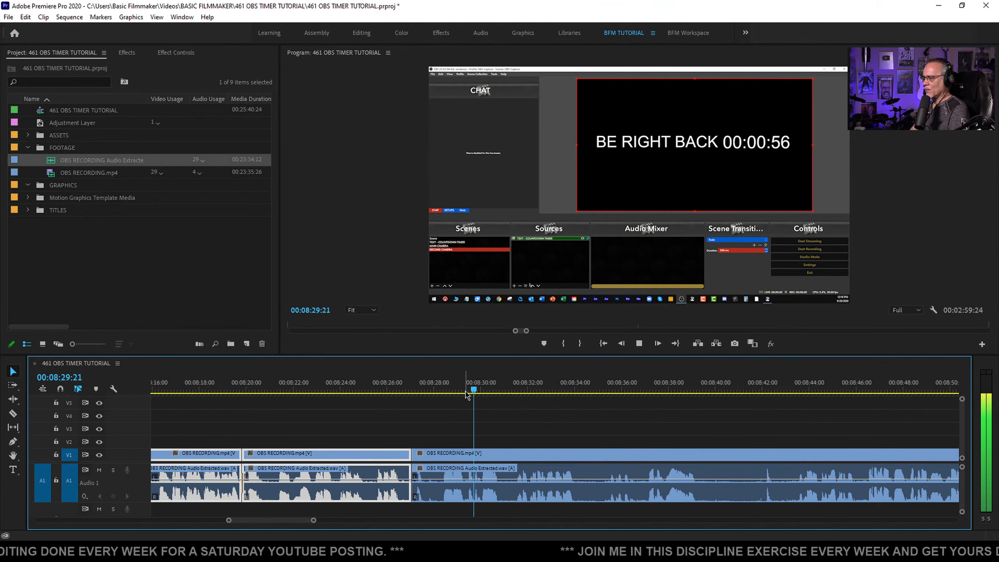
left_click(465, 391)
left_click_drag(465, 393, 380, 392)
key("space")
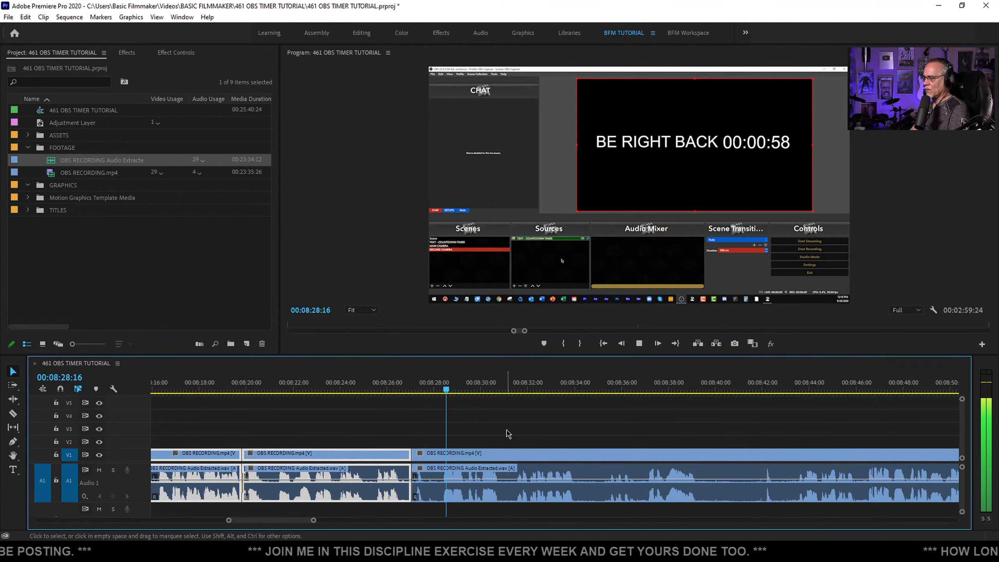
key("space")
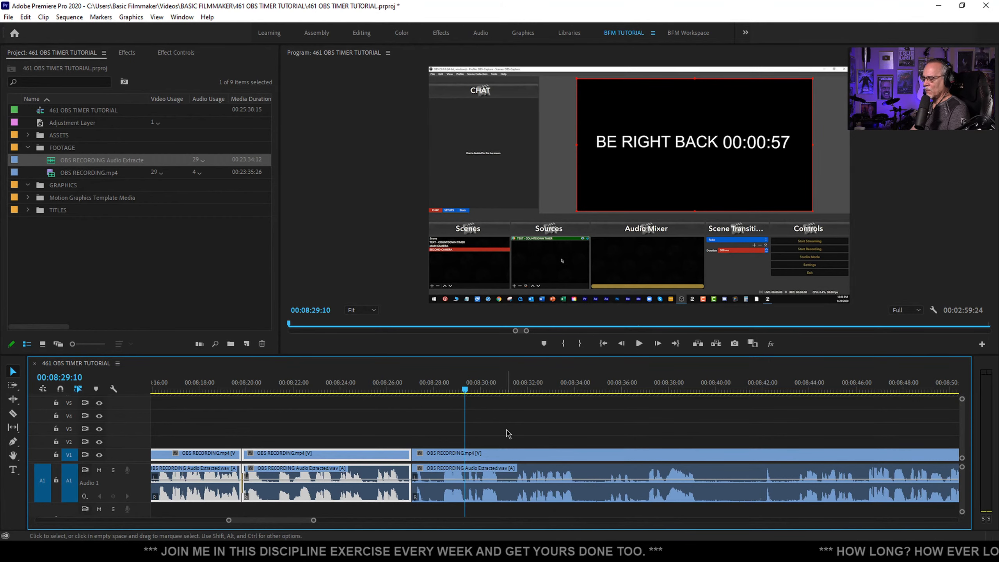
key("q")
left_click(368, 388)
key("space")
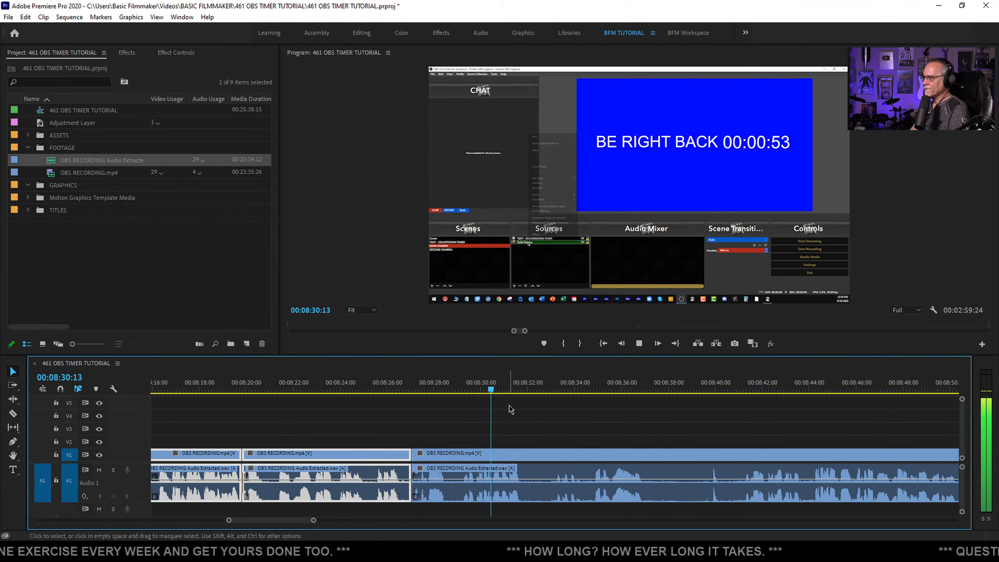
Play on to the next pause, split the recording at about 00:08:37:12, ripple-remove up to about 00:08:39:14, and resume playback
scroll(455, 417, "down", 1)
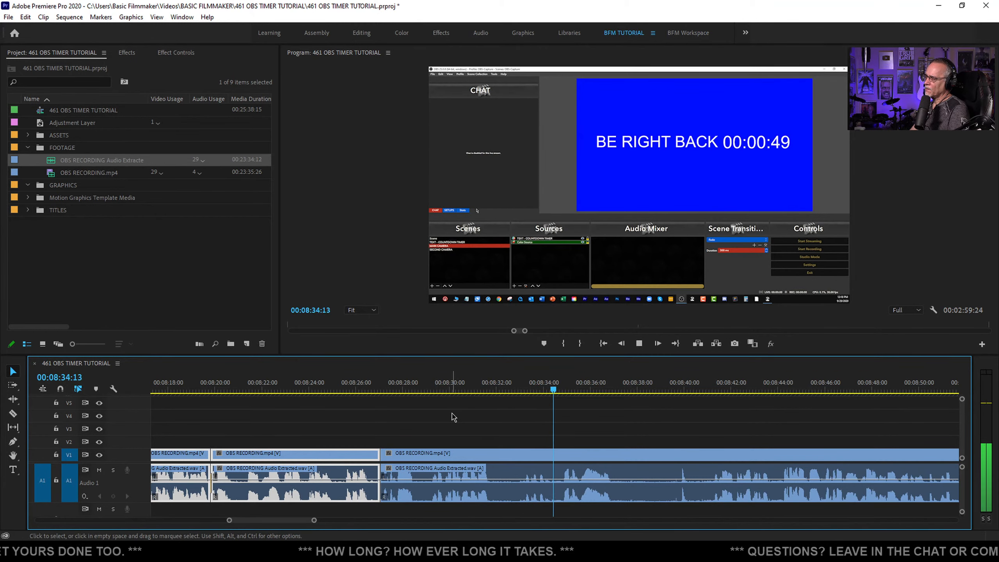
scroll(380, 446, "down", 1)
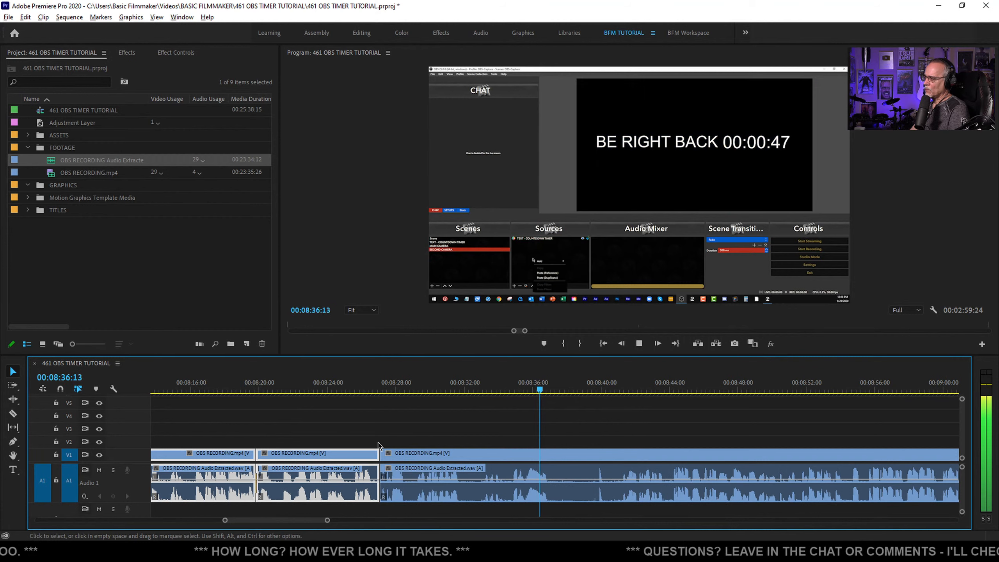
scroll(379, 444, "down", 1)
key("space")
key("ctrl+k")
left_click(542, 391)
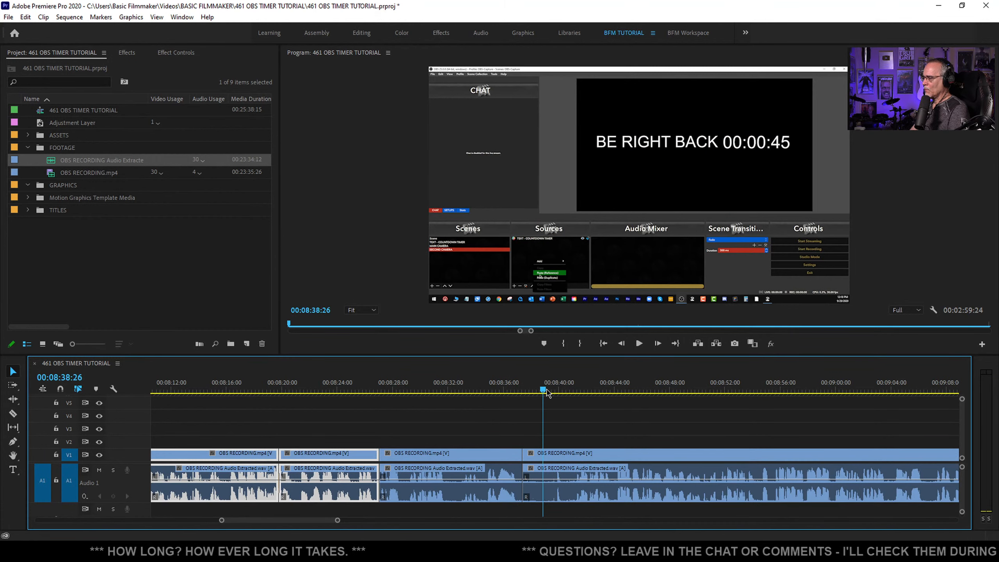
left_click_drag(545, 389, 553, 389)
key("q")
key("space")
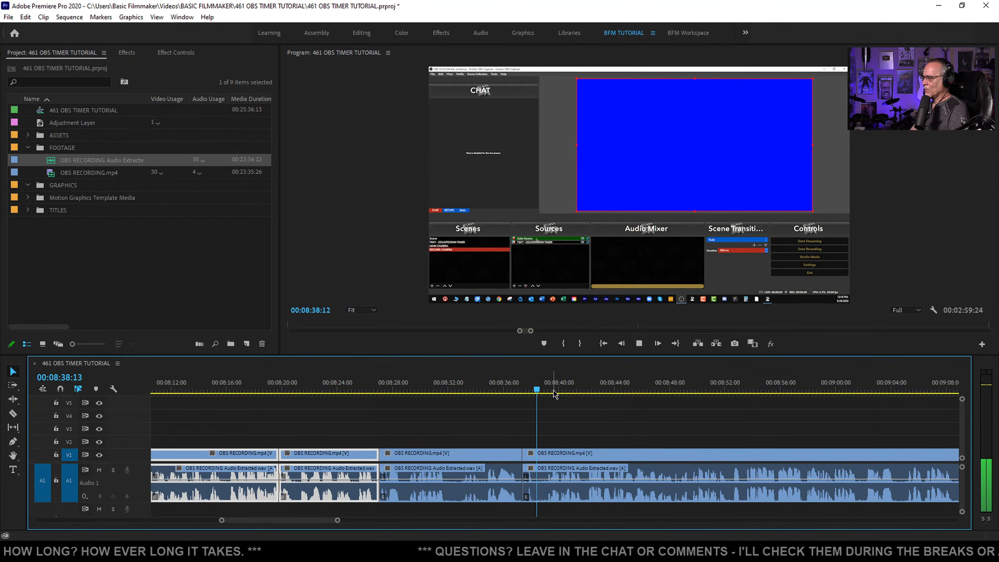
Split the recording at about 00:08:38:16, ripple-remove about 11 frames after the cut, and resume playback
key("space")
key("ctrl+k")
left_click_drag(544, 390, 545, 389)
key("q")
key("space")
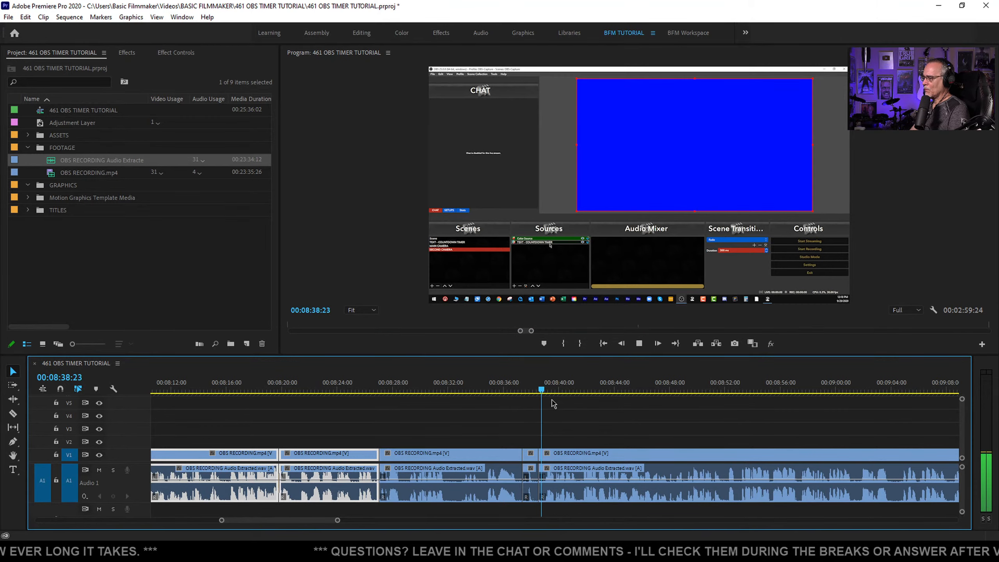
Play on to about 00:09:04:03, split the recording there, ripple-remove about 8 frames after the cut, and select the clip that follows
scroll(530, 437, "down", 2)
scroll(393, 437, "down", 2)
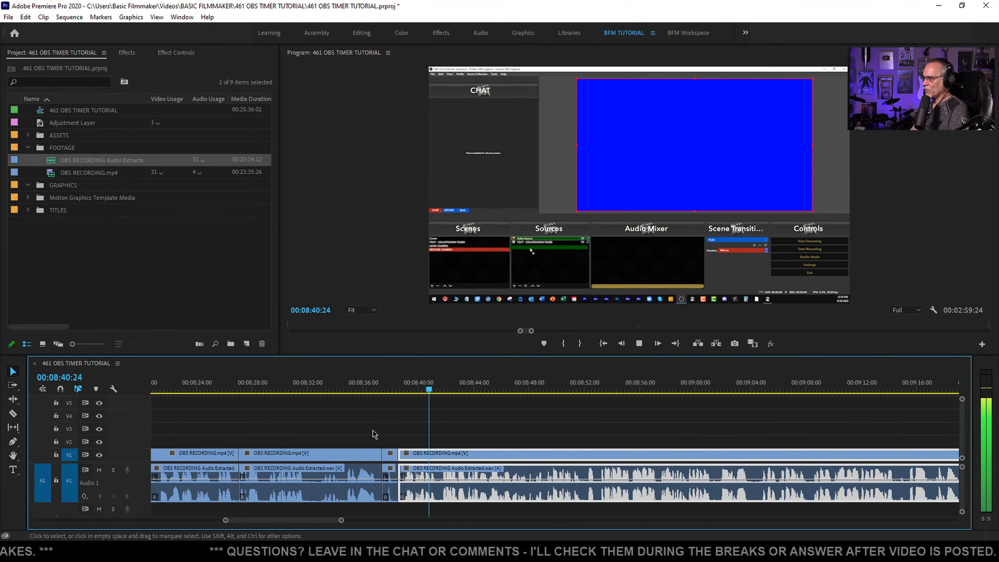
scroll(362, 427, "down", 2)
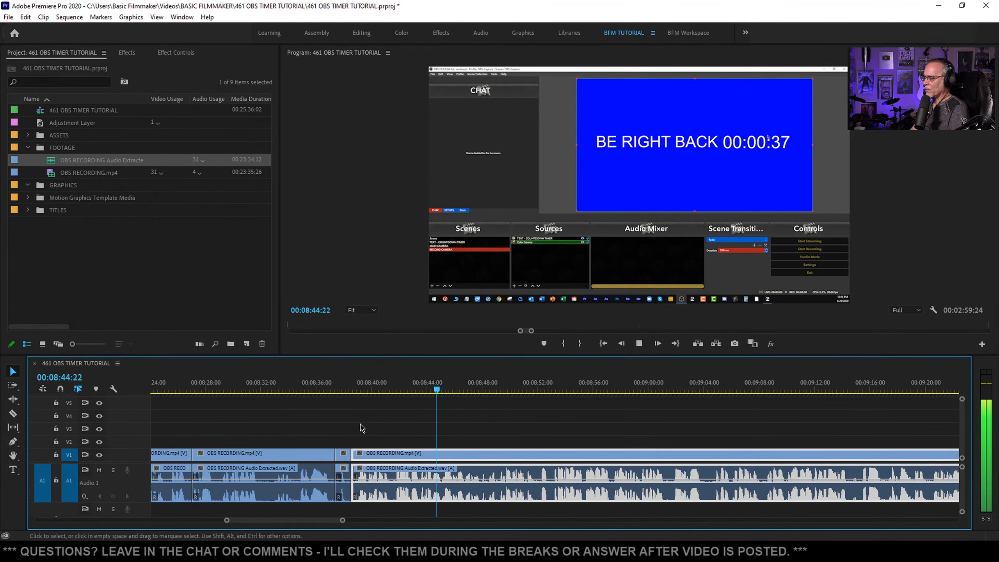
scroll(362, 428, "down", 2)
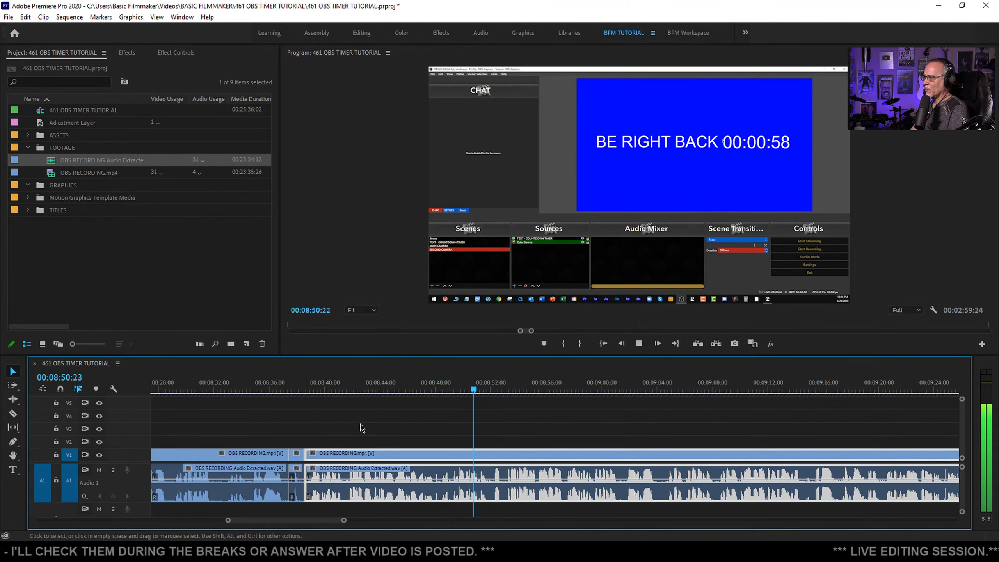
scroll(389, 436, "down", 5)
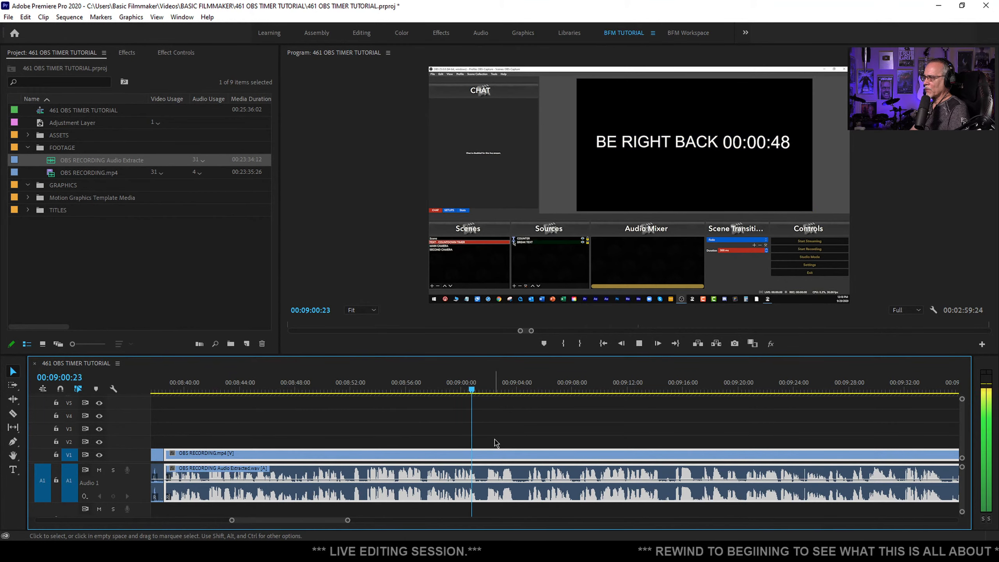
scroll(433, 431, "down", 3)
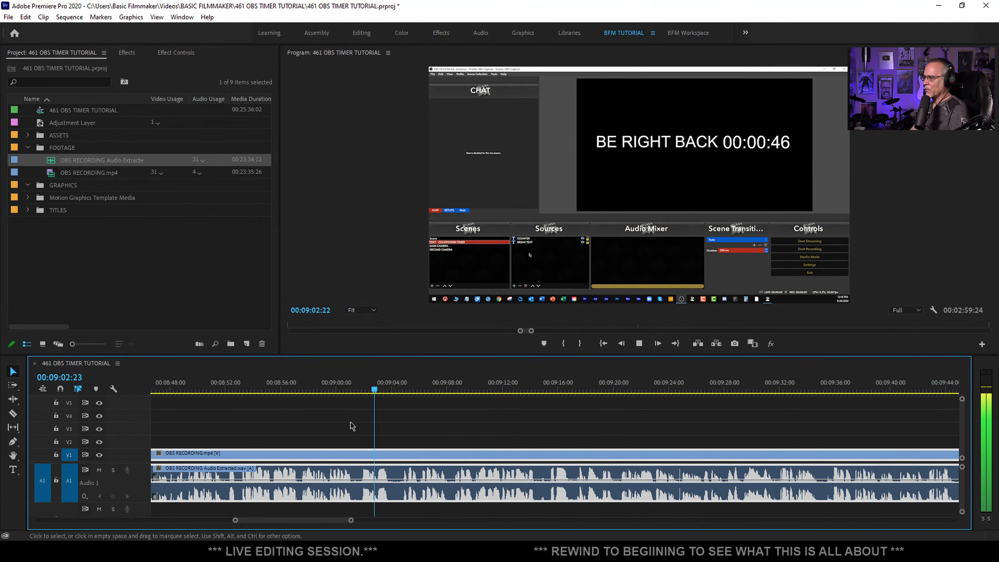
key("ctrl+k")
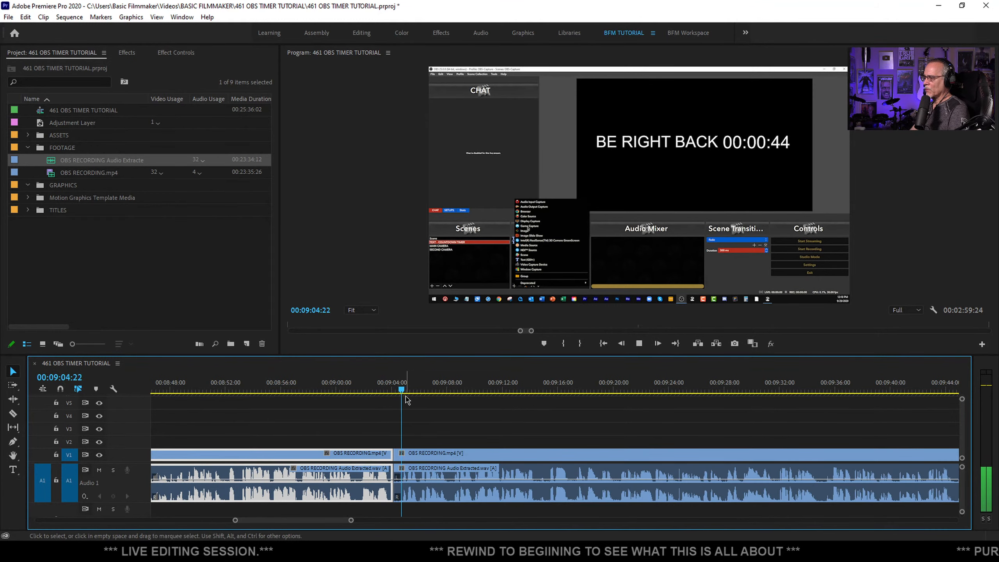
left_click(398, 391)
key("space")
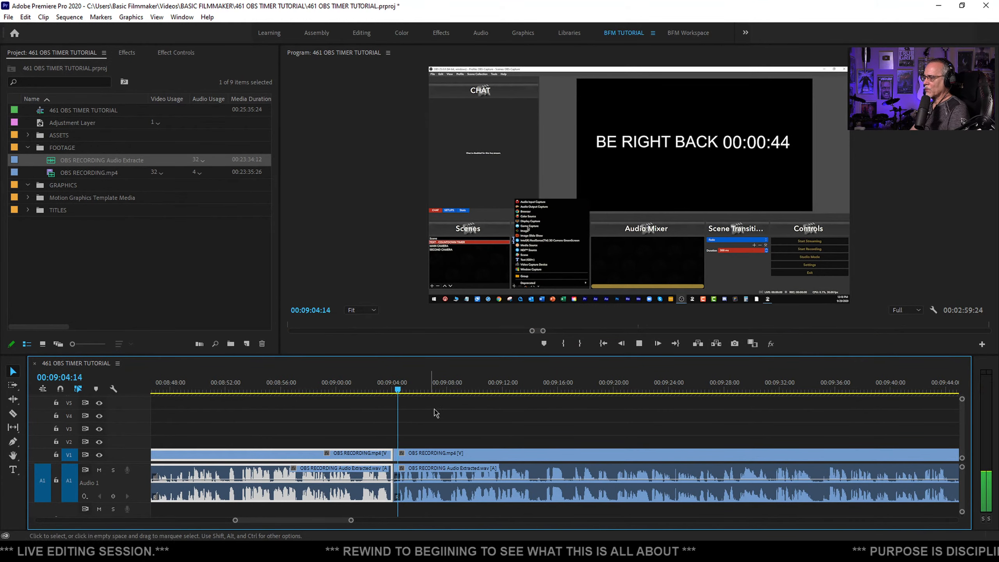
scroll(416, 427, "down", 1)
left_click(411, 453)
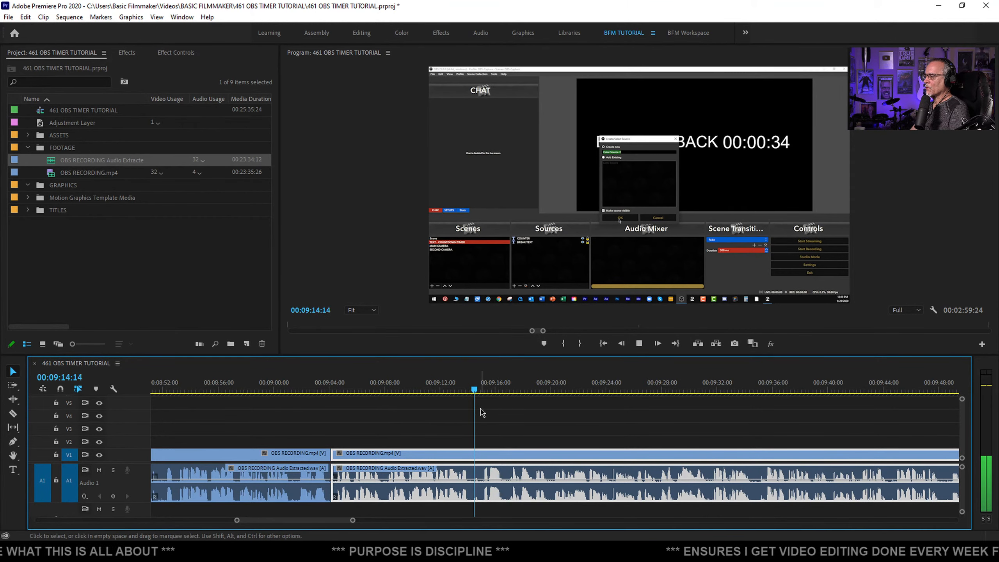
Split the recording at 00:09:14:08, ripple-remove the section up to about 00:09:15:01, and resume playback
left_click(471, 387)
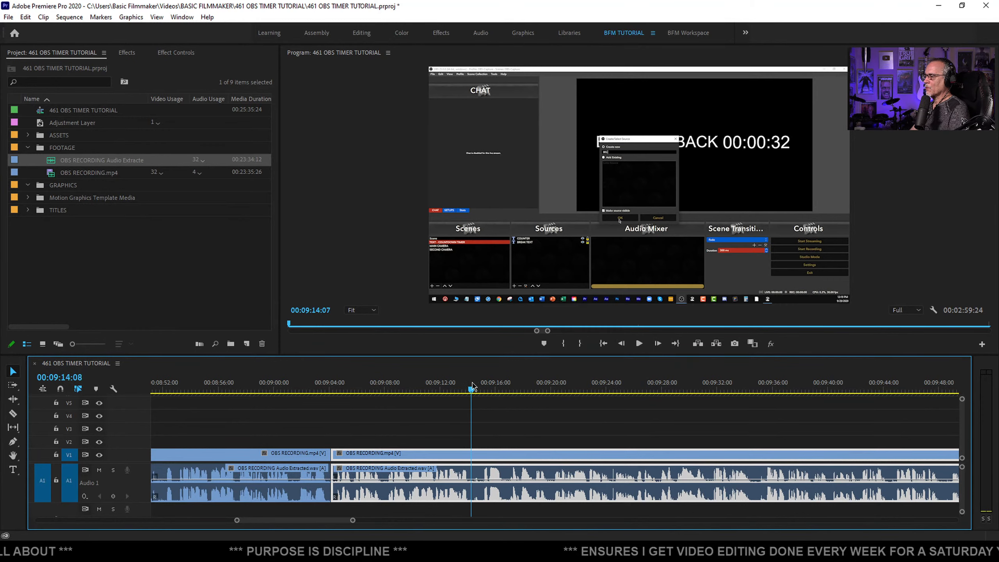
key("ctrl+k")
left_click_drag(471, 387, 483, 387)
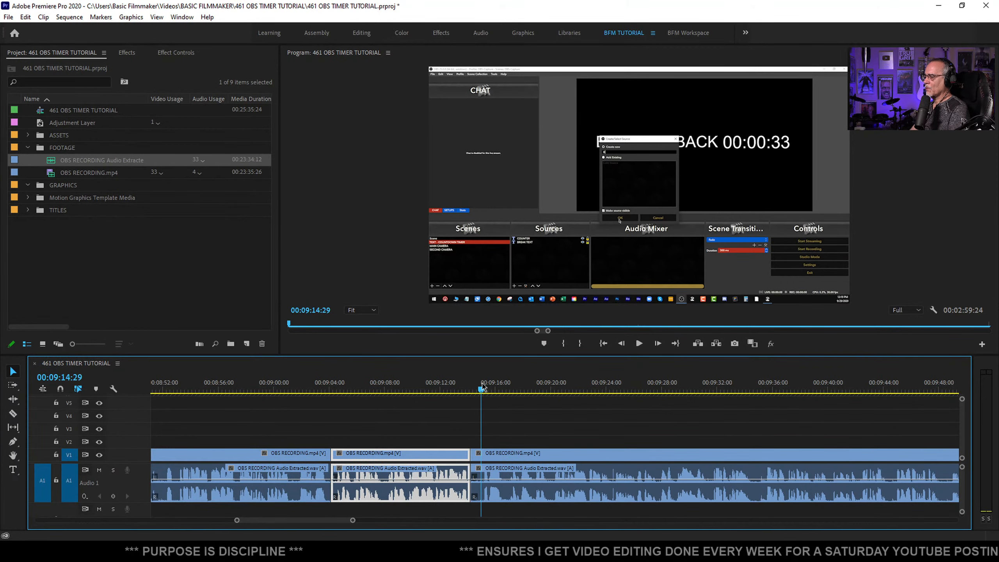
key("space")
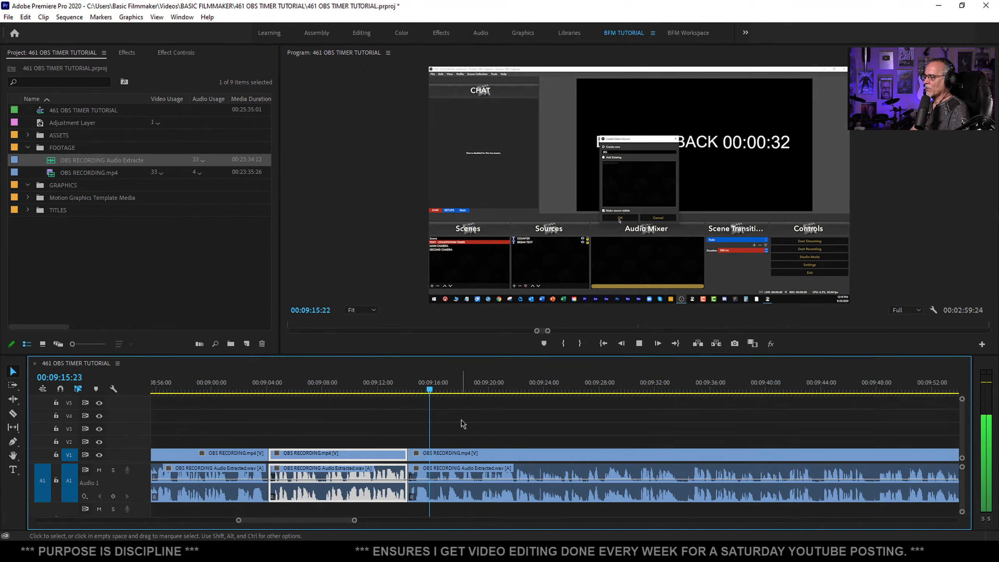
Split the recording at about 00:09:15:29 and at 00:09:18:21, ripple-removing about 11 and 7 frames after the respective cuts
key("space")
left_click(432, 388)
key("ctrl+k")
key("space")
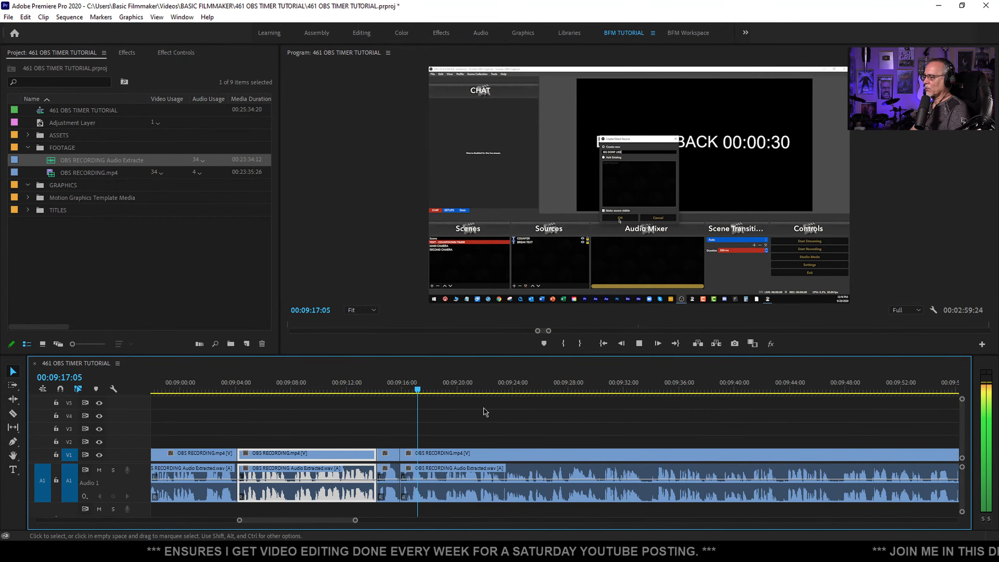
key("space")
key("ctrl+k")
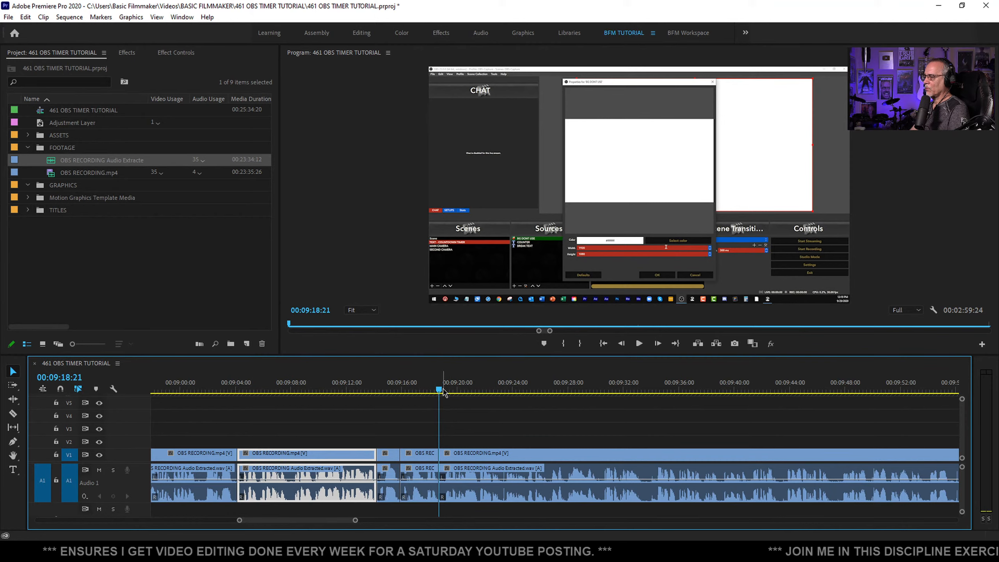
key("space")
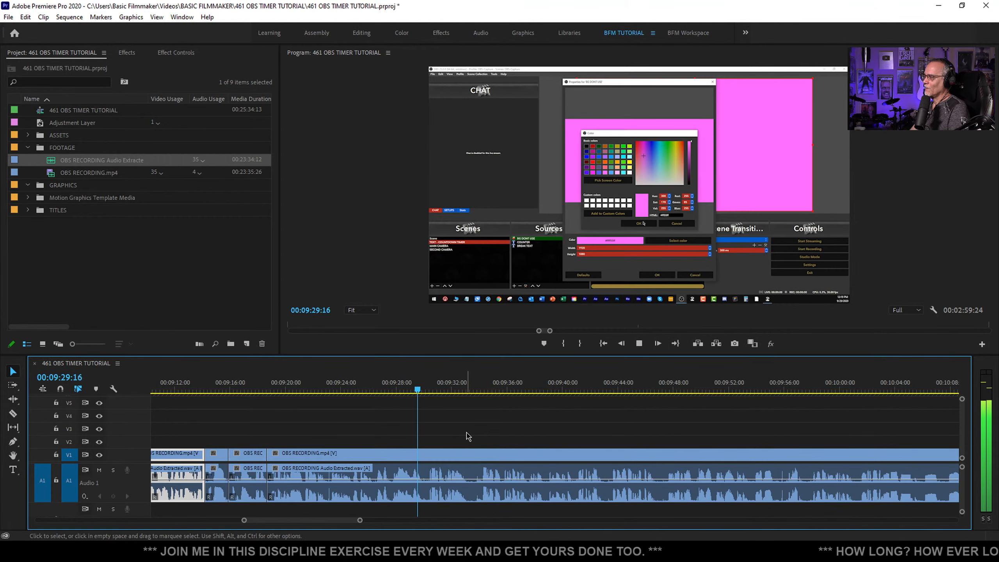
Review the passage from 00:09:26:10 and split the recording at 00:09:27:19
key("space")
left_click(373, 388)
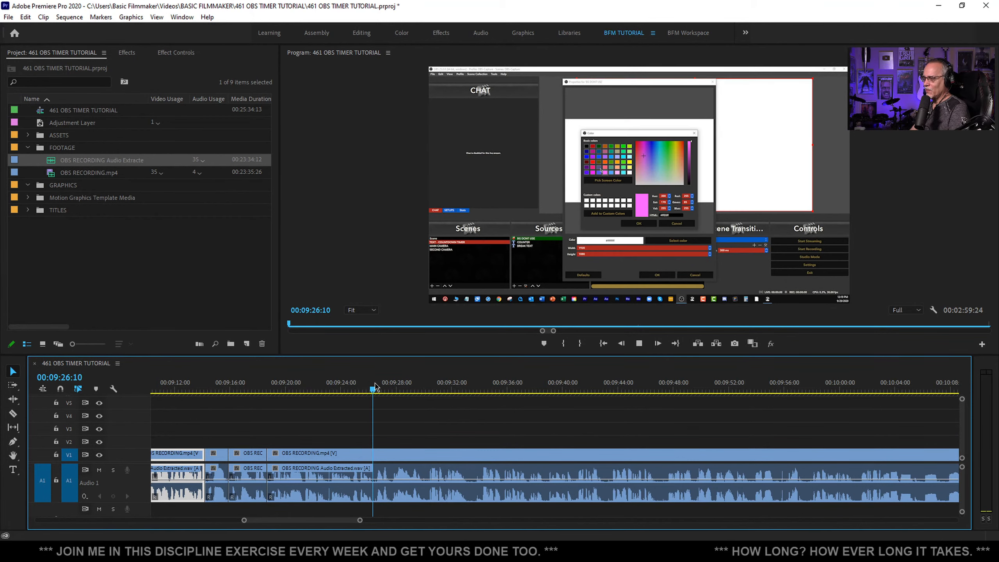
key("space")
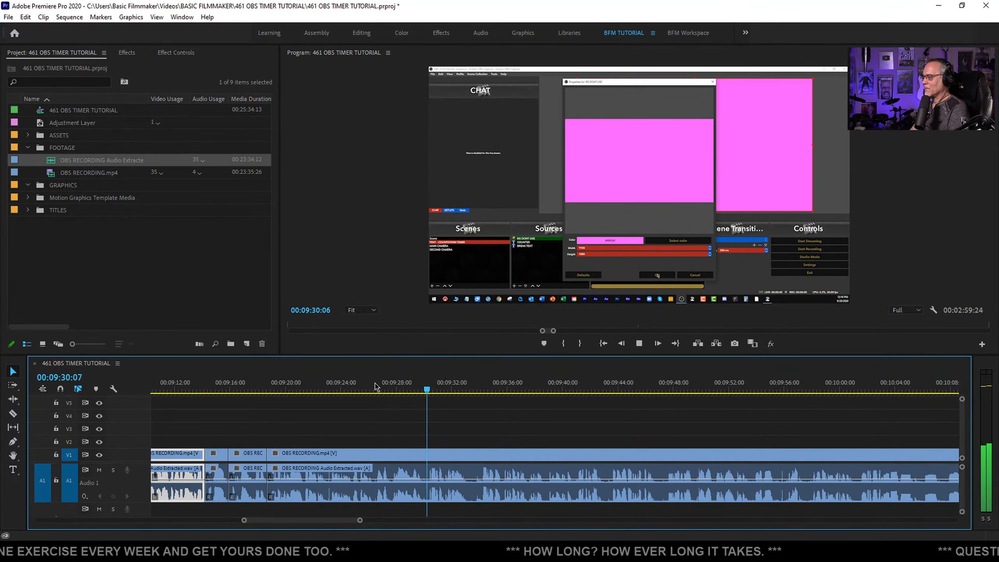
left_click(374, 386)
key("space")
key("space")
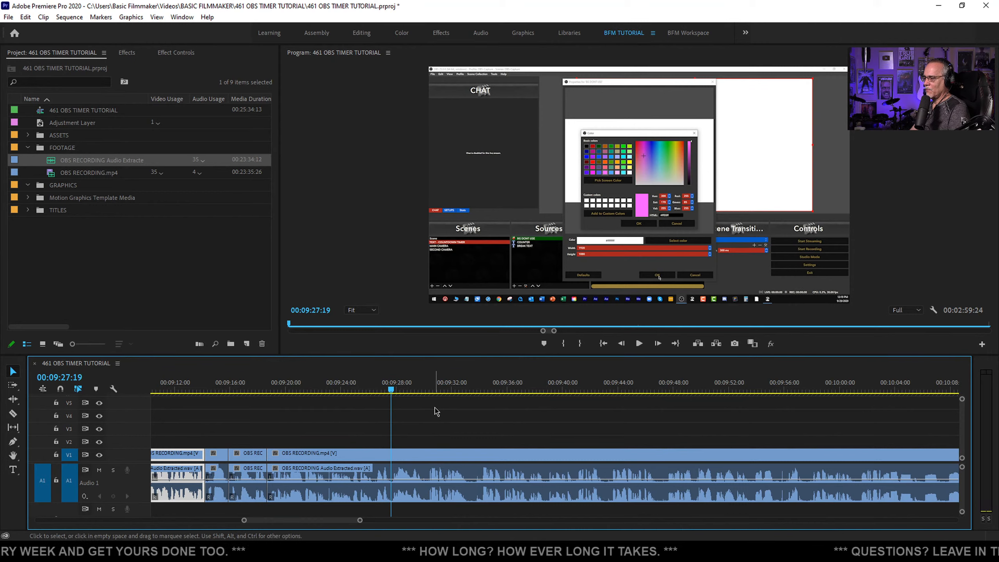
key("ctrl+k")
Ripple-remove the section from the 00:09:27:19 cut to about 00:09:30:08 and replay the join from 00:09:26:12
left_click(430, 383)
left_click(376, 383)
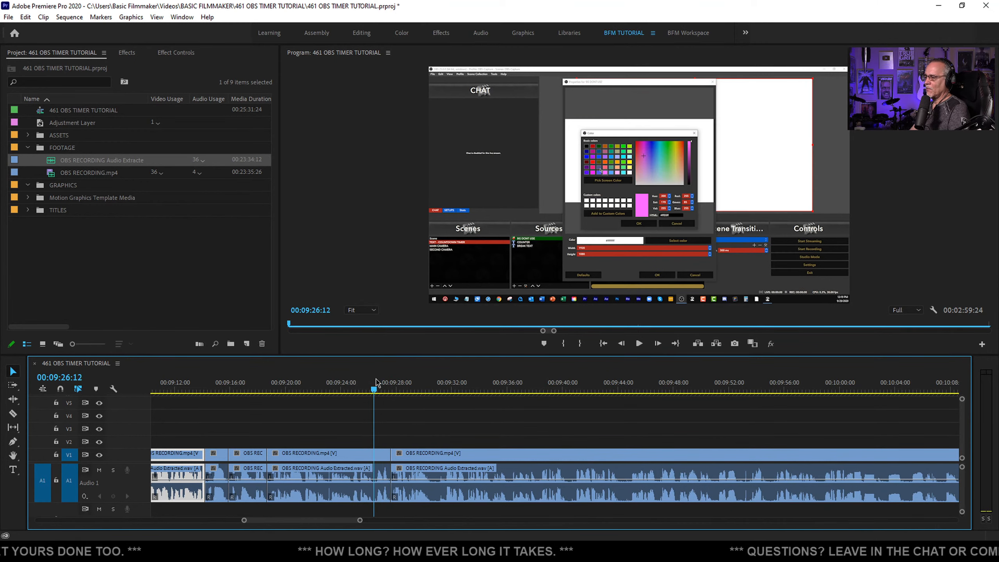
key("space")
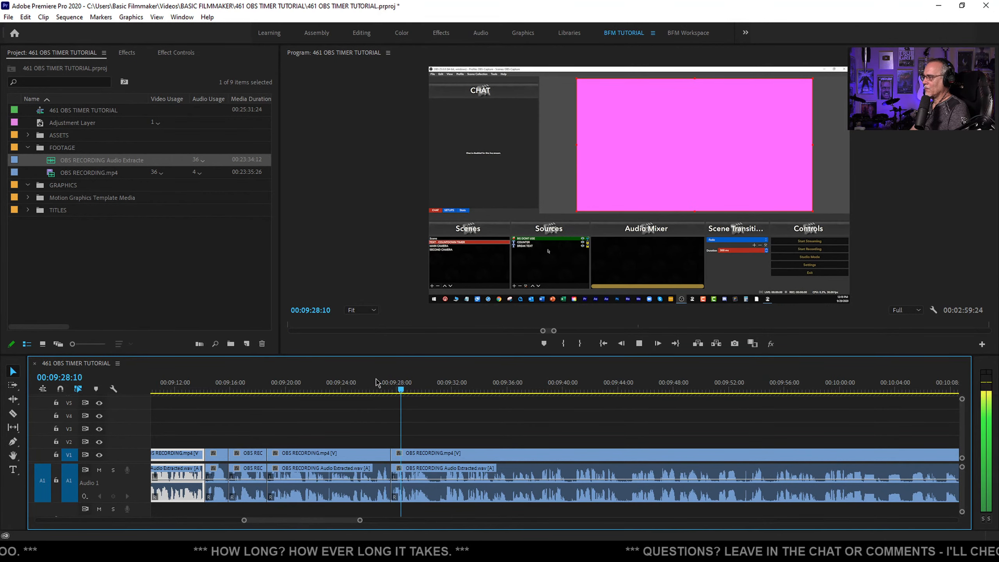
Ripple-remove about 5 more frames after the 00:09:27:19 cut and replay the join from about 00:09:26:22
key("space")
scroll(381, 433, "up", 1, "alt")
scroll(380, 433, "up", 3, "alt")
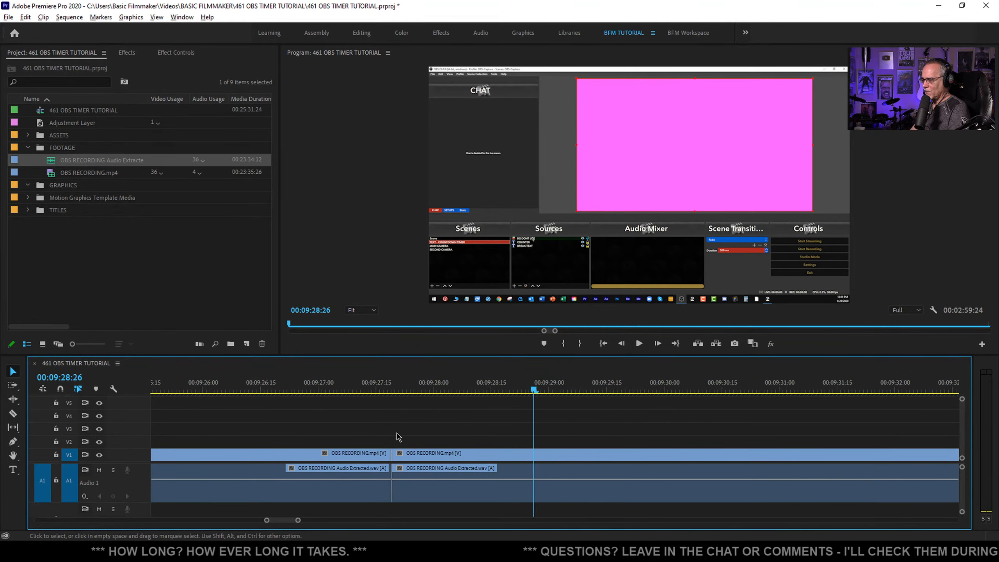
left_click(416, 391)
left_click_drag(410, 391, 286, 389)
key("space")
scroll(276, 417, "down", 3, "alt")
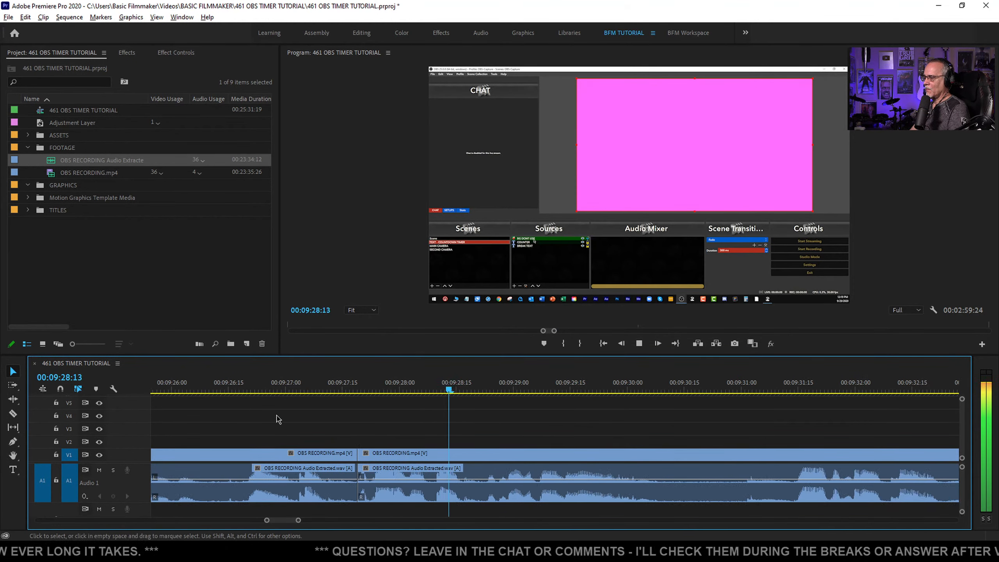
Split the recording at 00:09:30:12, ripple-remove about 12 frames after the cut, and resume playback
key("space")
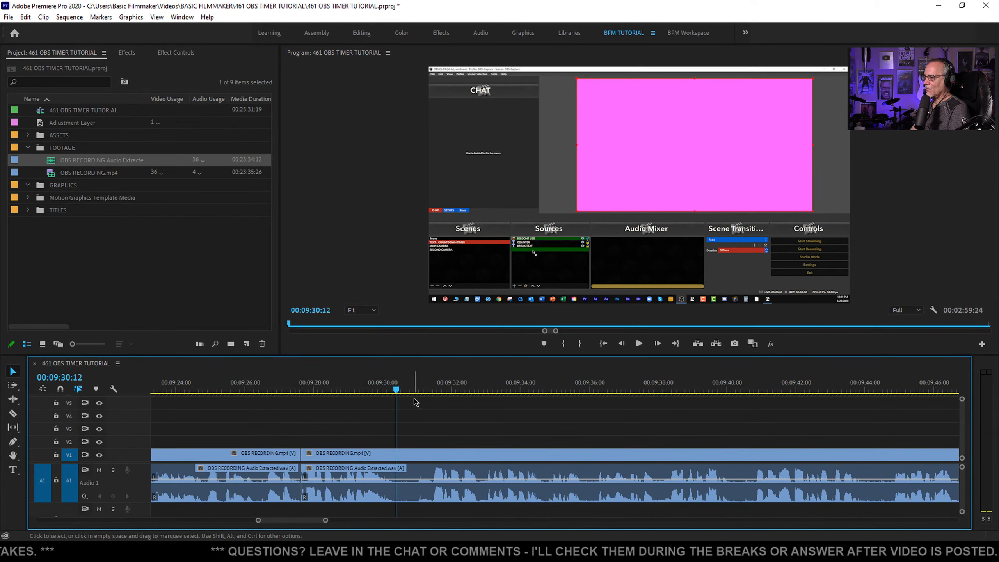
key("ctrl+k")
key("space")
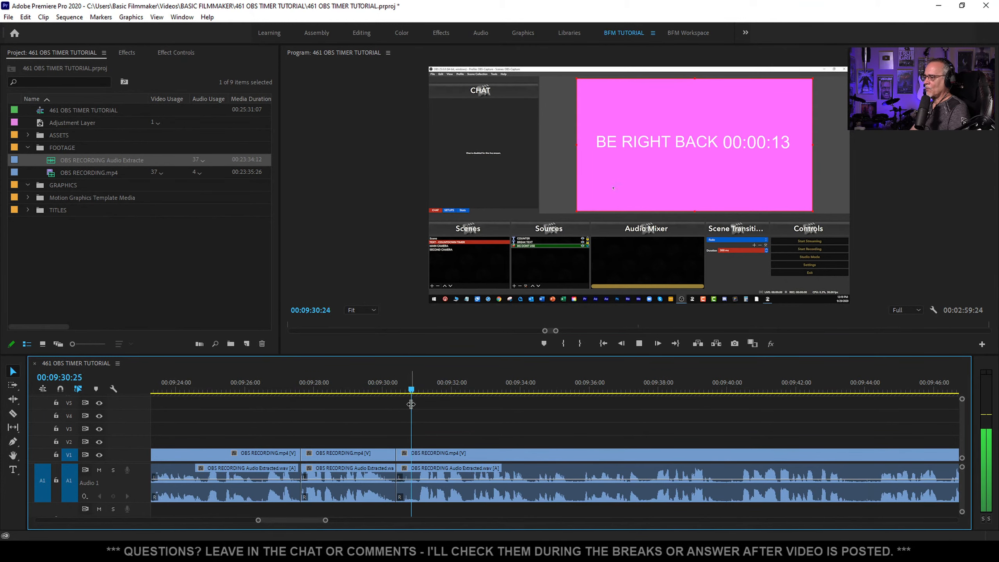
Ripple-remove a further section from the 00:09:30:12 cut to about 00:09:30:29 and replay the join from about 00:09:29:00
left_click_drag(424, 391, 416, 391)
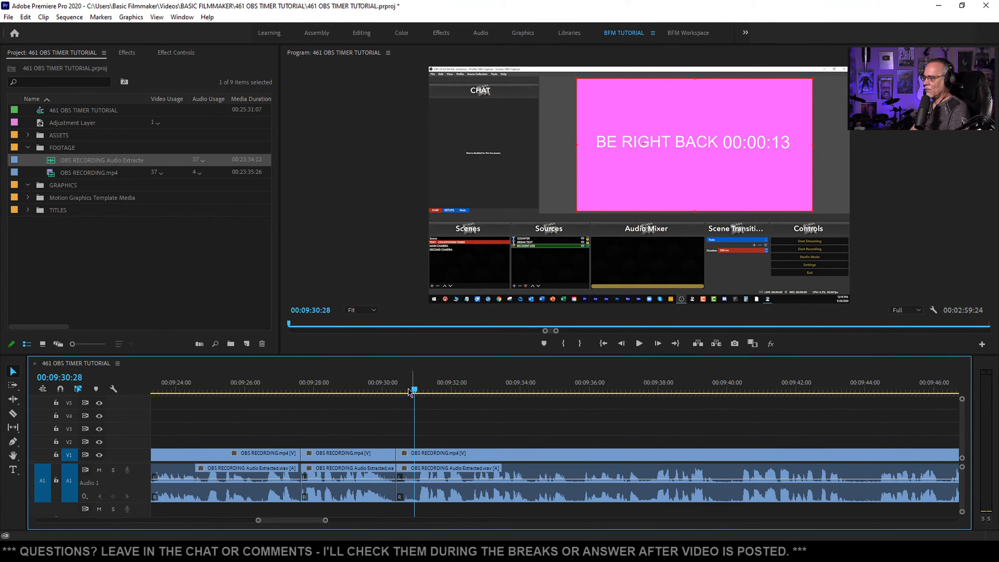
left_click(347, 390)
key("space")
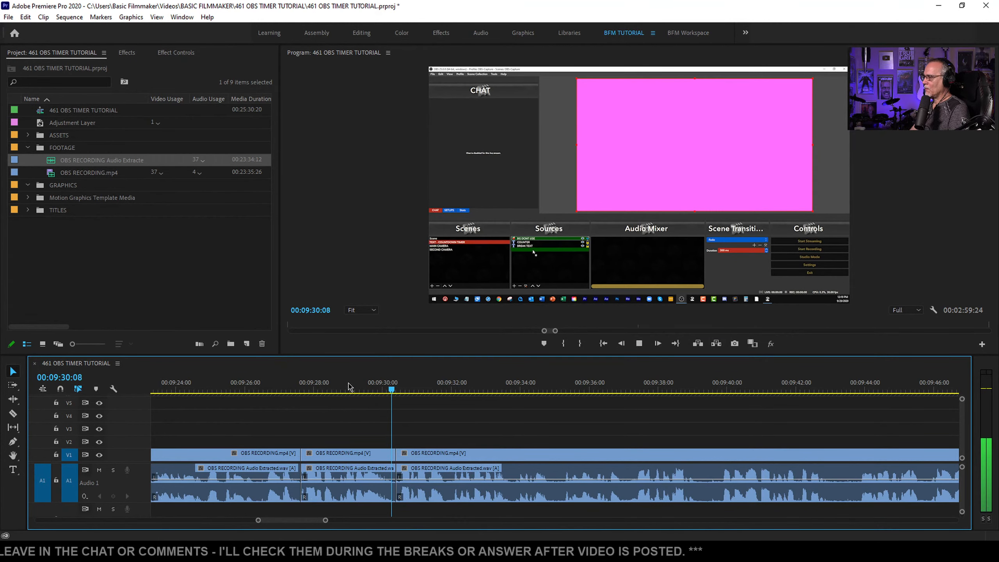
scroll(376, 434, "down", 2)
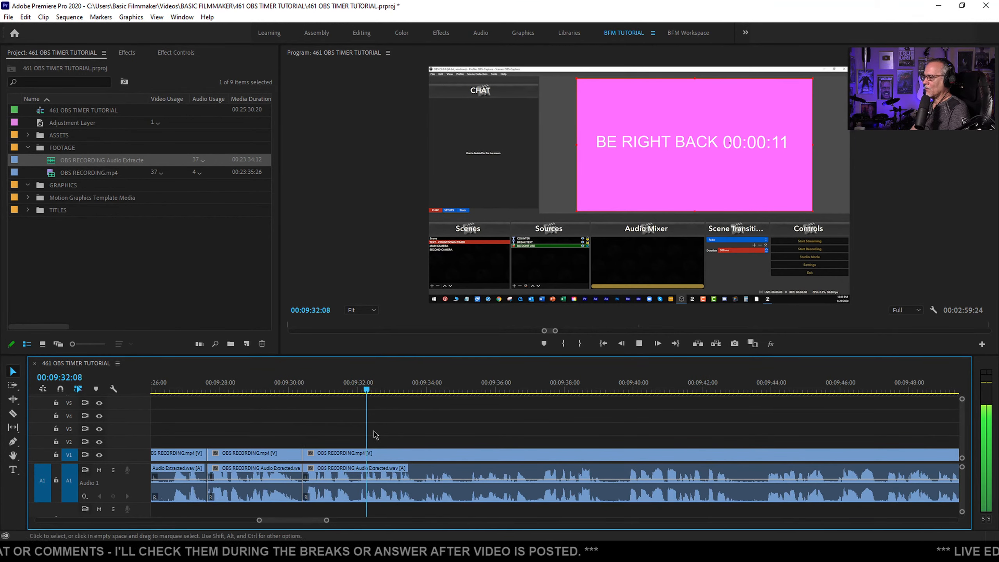
Split the recording at about 00:09:39:03, ripple-remove about 10 frames after the cut, and resume playback
left_click(469, 459)
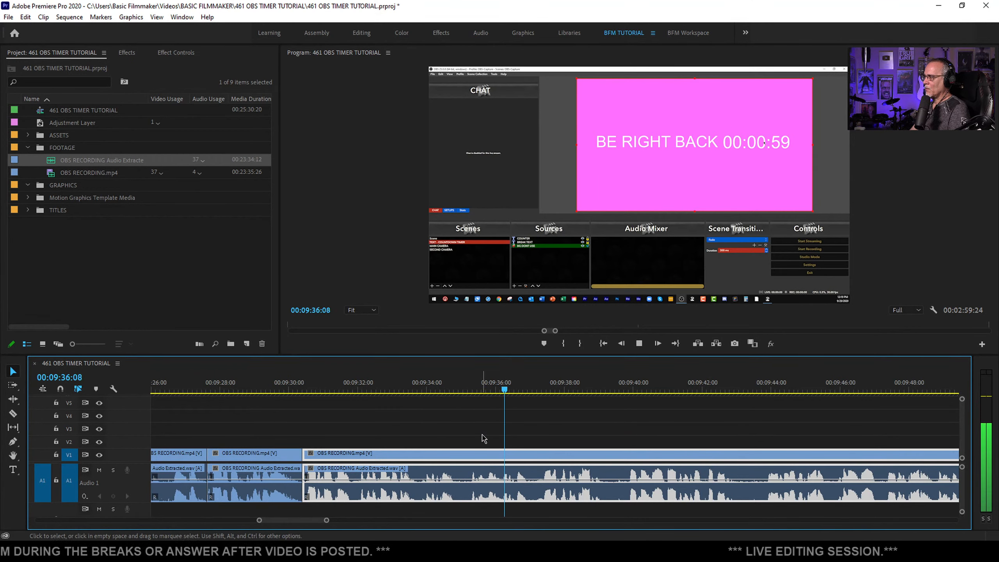
scroll(484, 439, "down", 3)
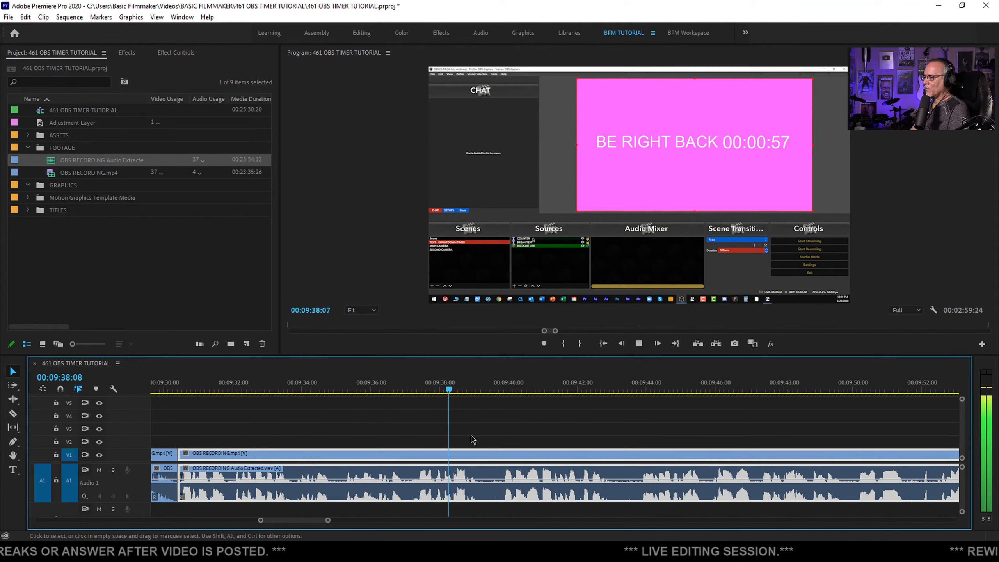
key("space")
key("ctrl+k")
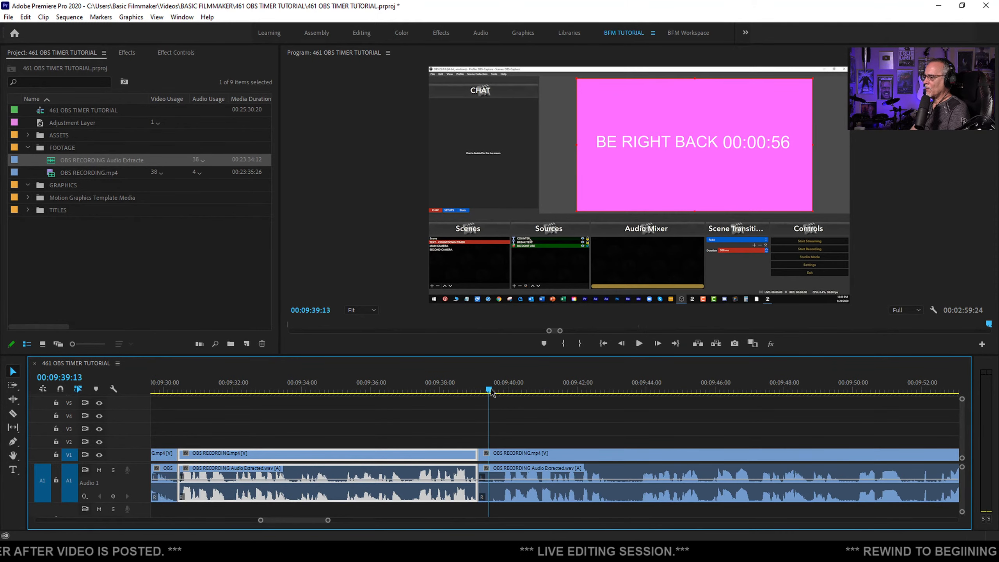
key("space")
scroll(511, 417, "down", 2)
left_click(479, 456)
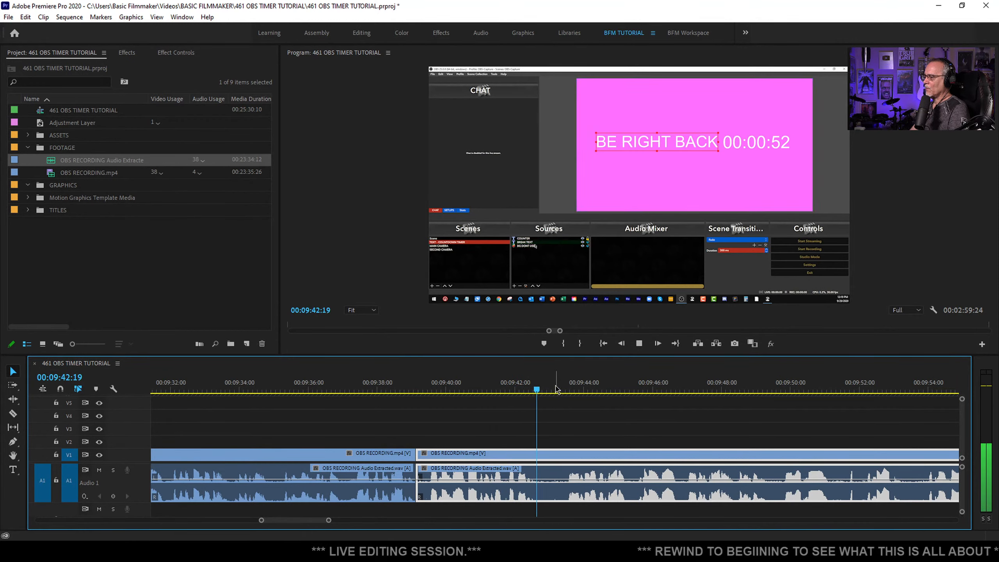
Split the recording at about 00:09:42:19, ripple-remove about 23 frames after the cut, and resume playback
key("ctrl+k")
key("space")
left_click_drag(561, 391, 566, 390)
key("q")
key("space")
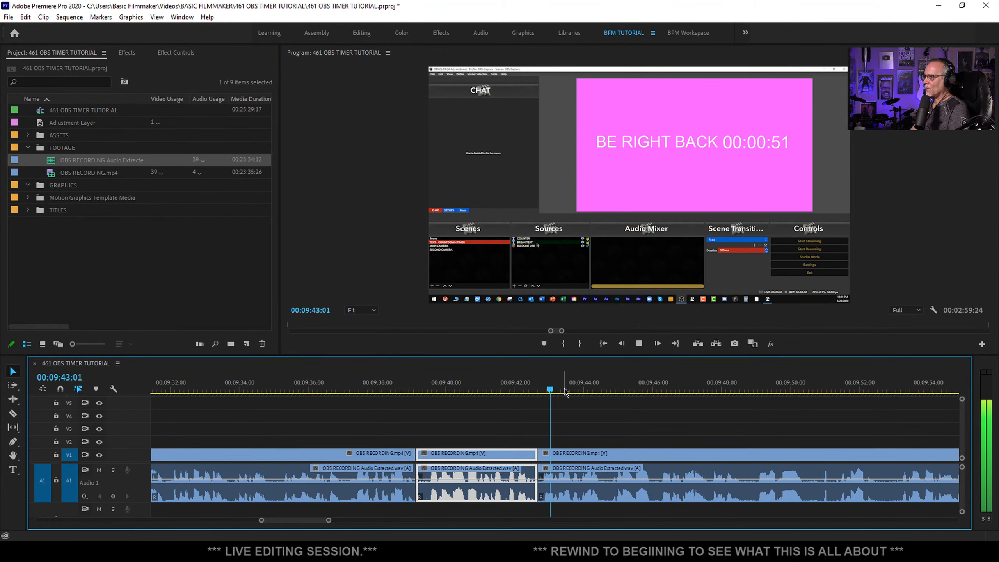
Split the recording at 00:09:48:22 and ripple-remove about 2 seconds 19 frames after the cut
scroll(590, 421, "down", 2)
scroll(507, 415, "down", 2)
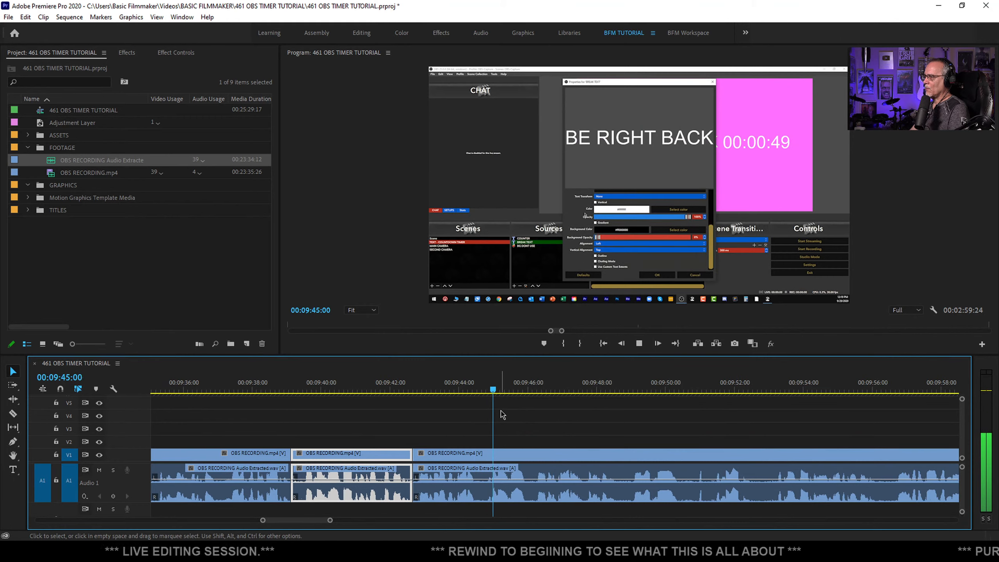
scroll(495, 415, "down", 6)
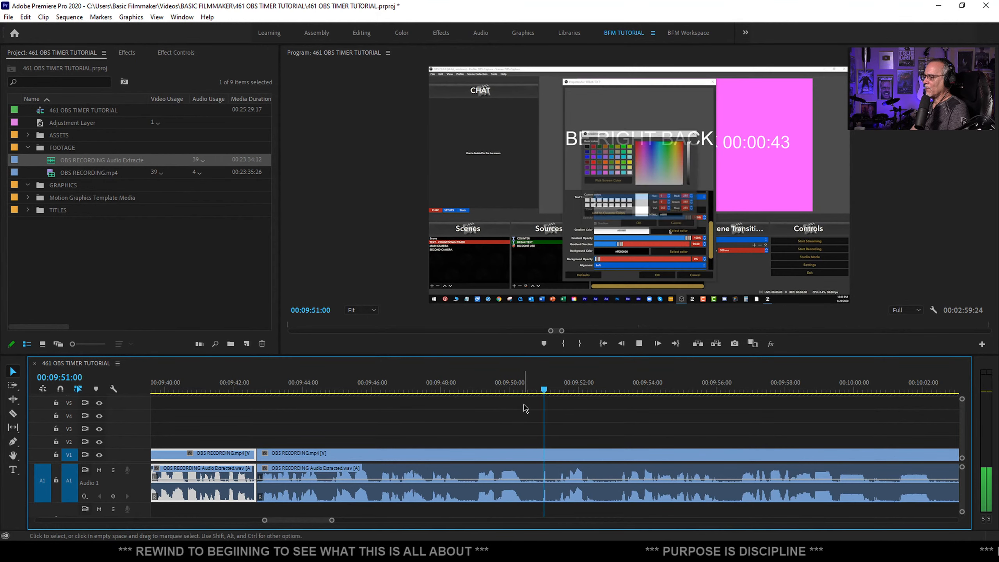
left_click(435, 387)
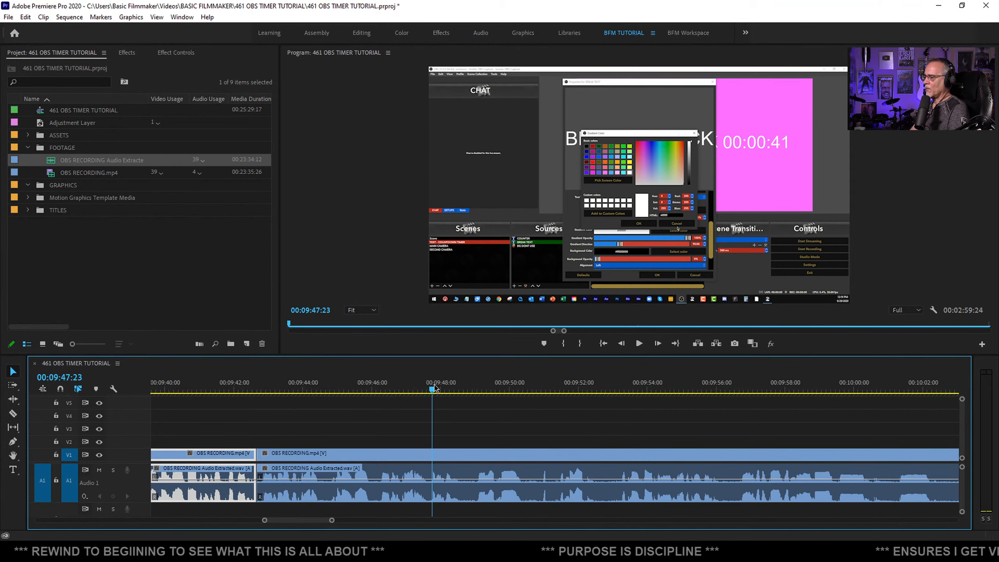
key("ctrl+k")
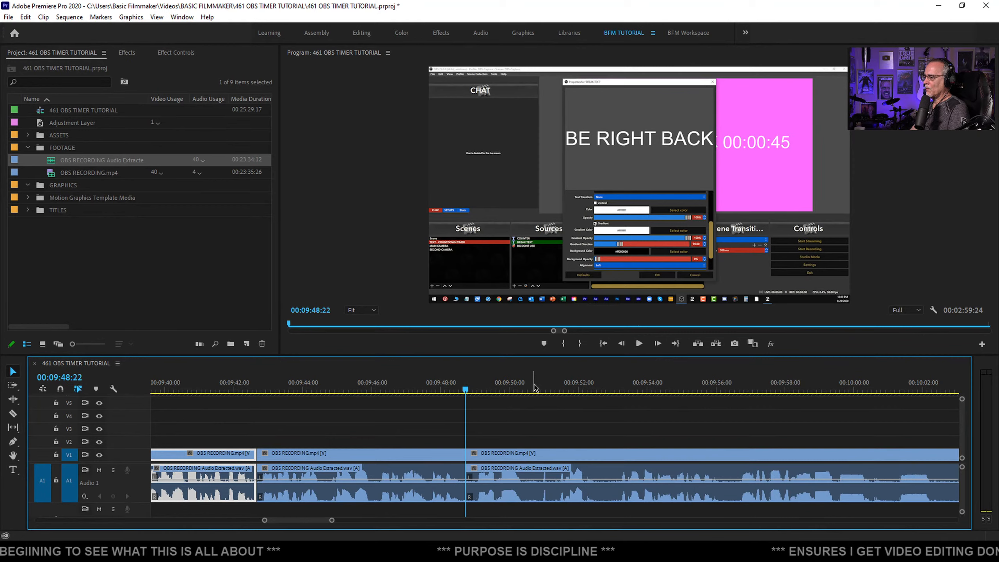
key("space")
key("q")
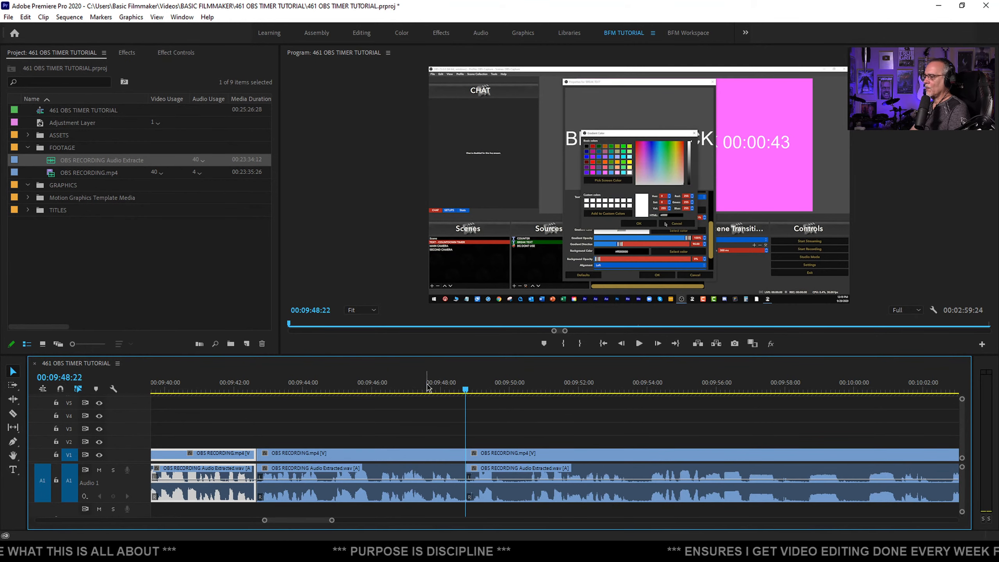
Replay the join at 00:09:48:22 from about 00:09:47:10 and continue through to about 00:09:54:26
left_click(426, 386)
key("space")
key("space")
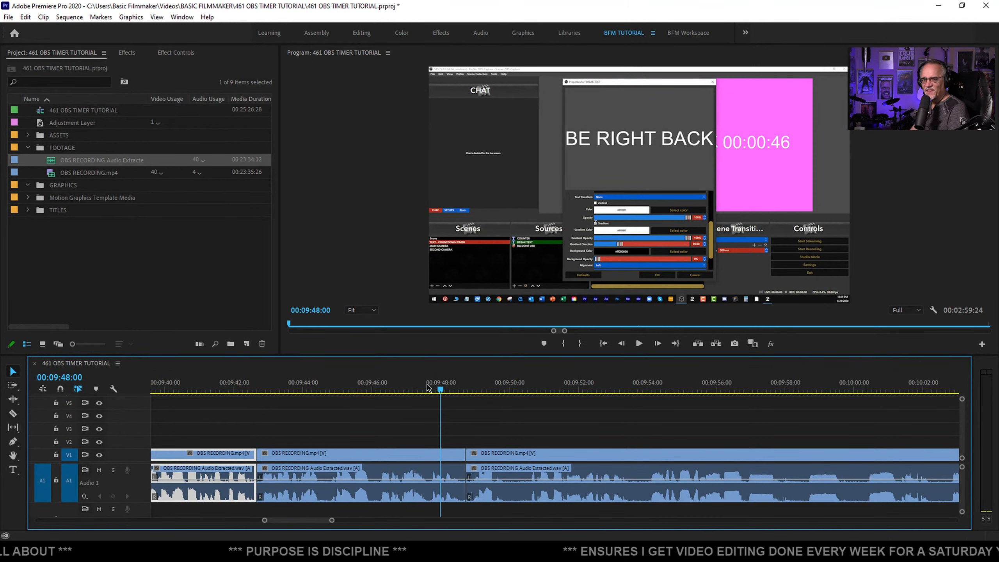
left_click(417, 389)
key("space")
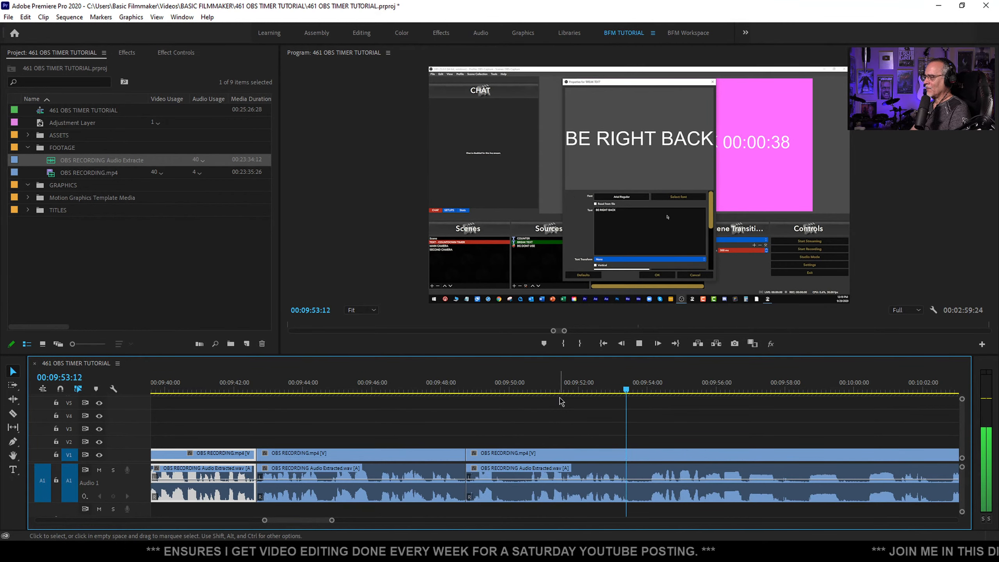
key("minus")
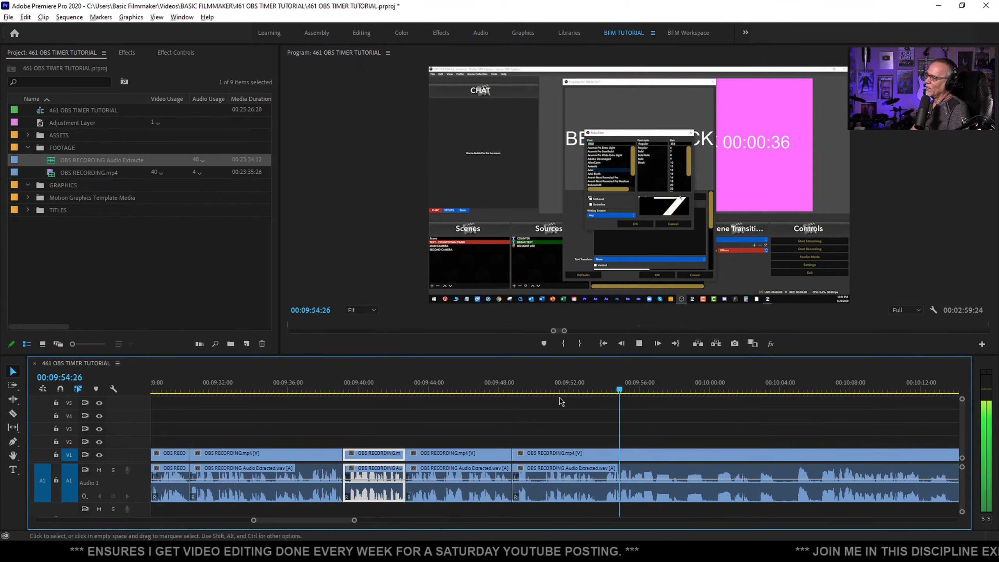
Split the recording at 00:09:44:21 and ripple-delete the segment from there to the 00:09:48:22 cut
left_click(396, 383)
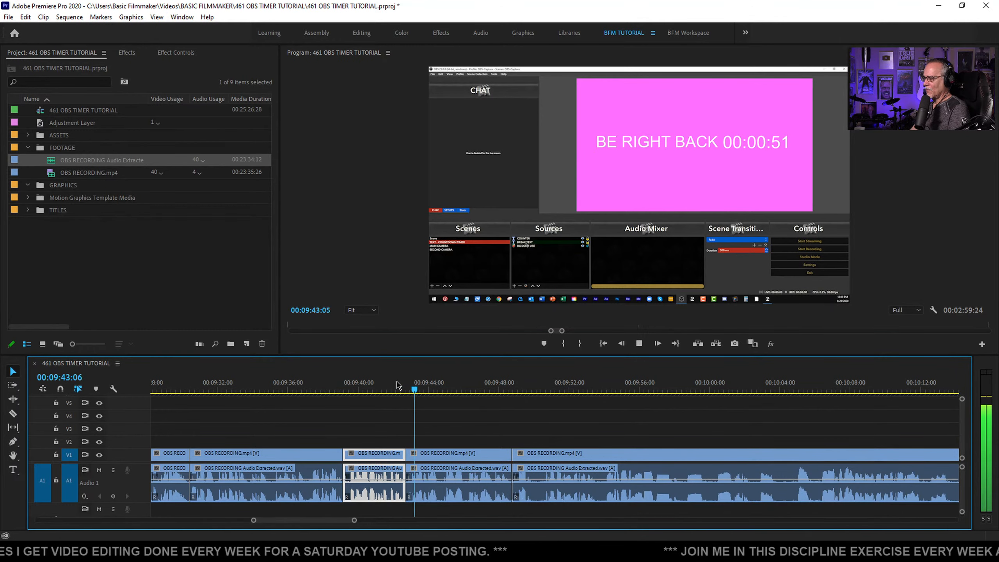
key("ctrl+k")
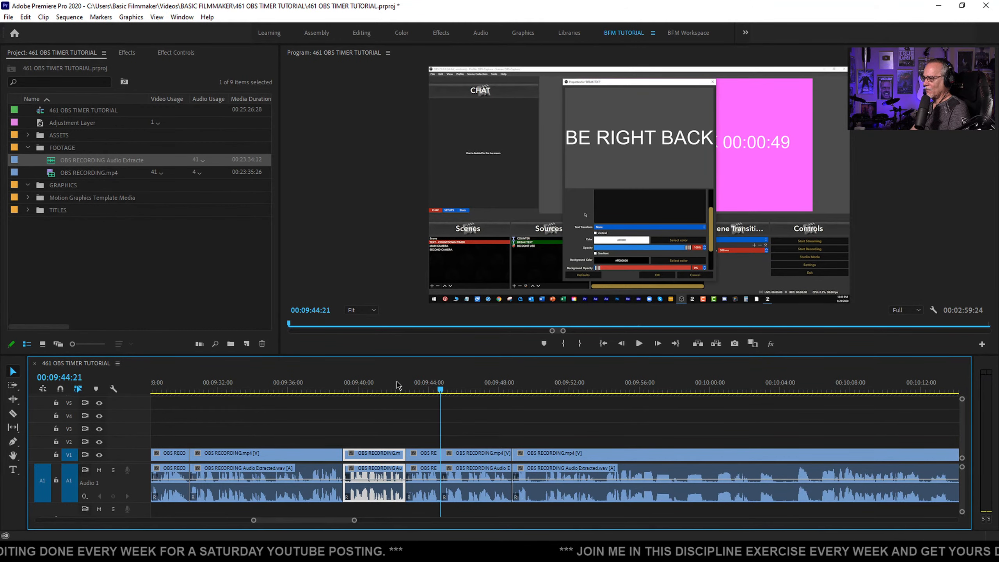
key("space")
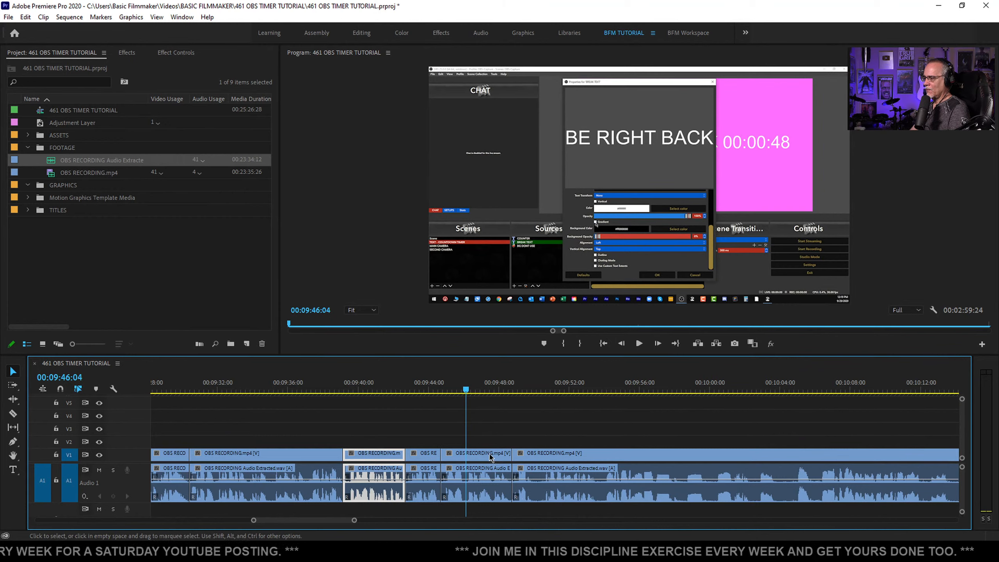
left_click(489, 455)
key("shift+Delete")
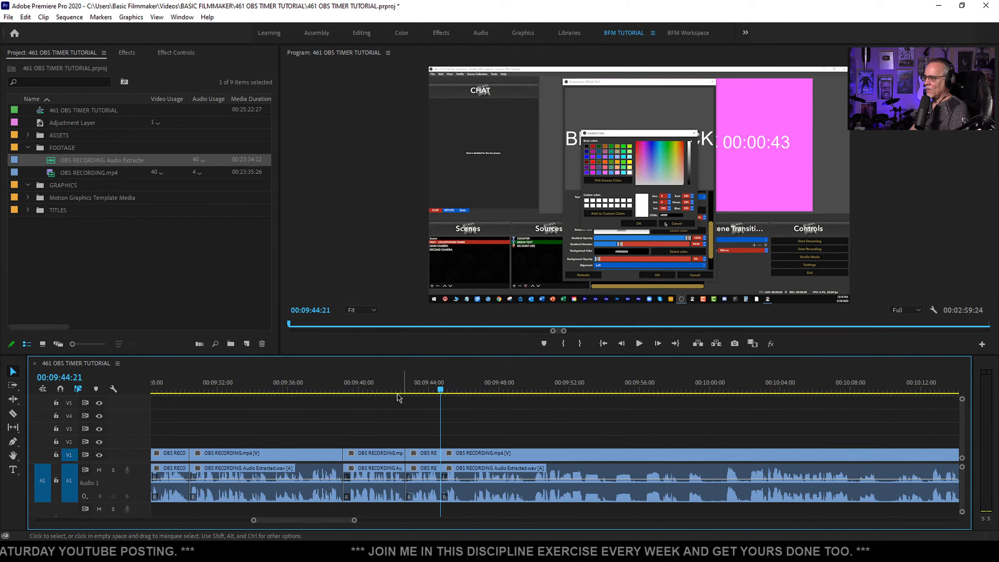
Ripple-remove about 1 second 19 frames after the 00:09:44:21 cut and replay the join from about 00:09:43:00
key("space")
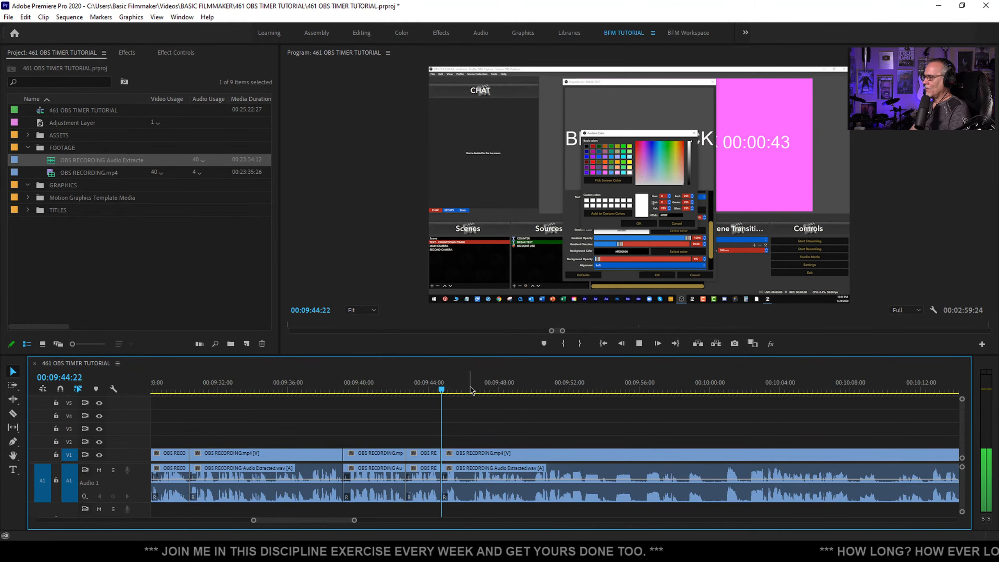
key("space")
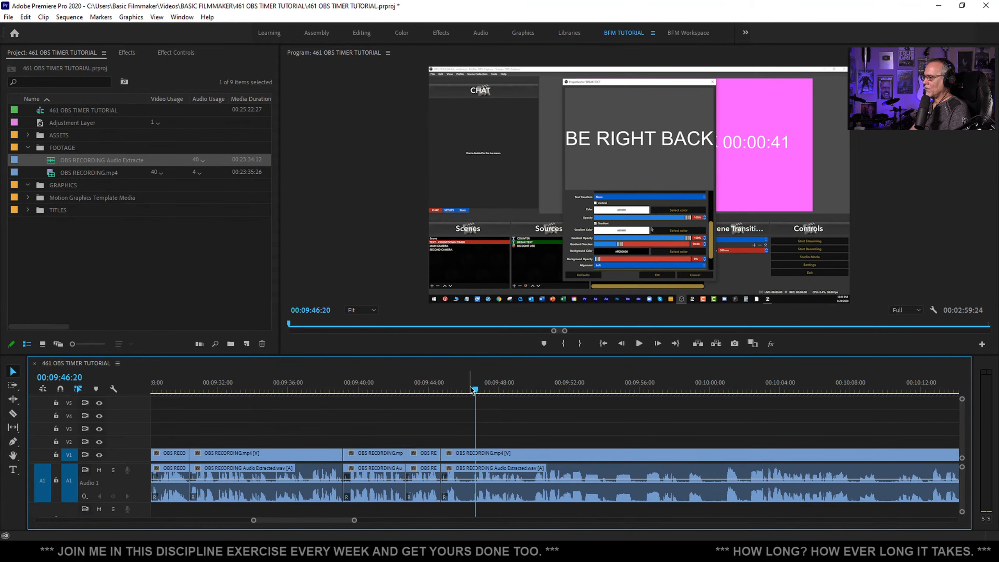
left_click_drag(475, 389, 412, 389)
key("space")
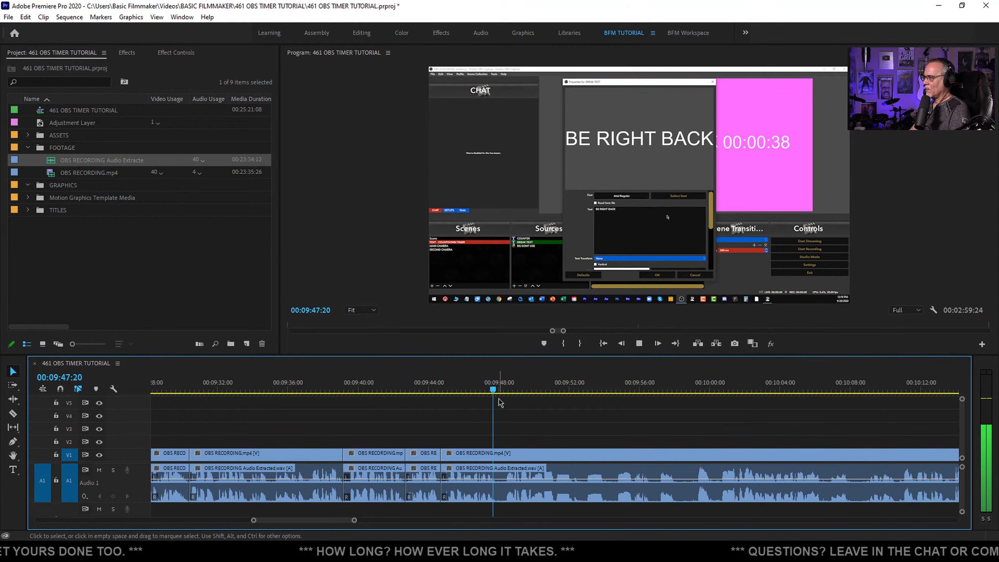
Try to ripple-remove a further 1 second 25 frames after the 00:09:44:21 cut and replay the join from 00:09:42:07
key("space")
left_click(469, 387)
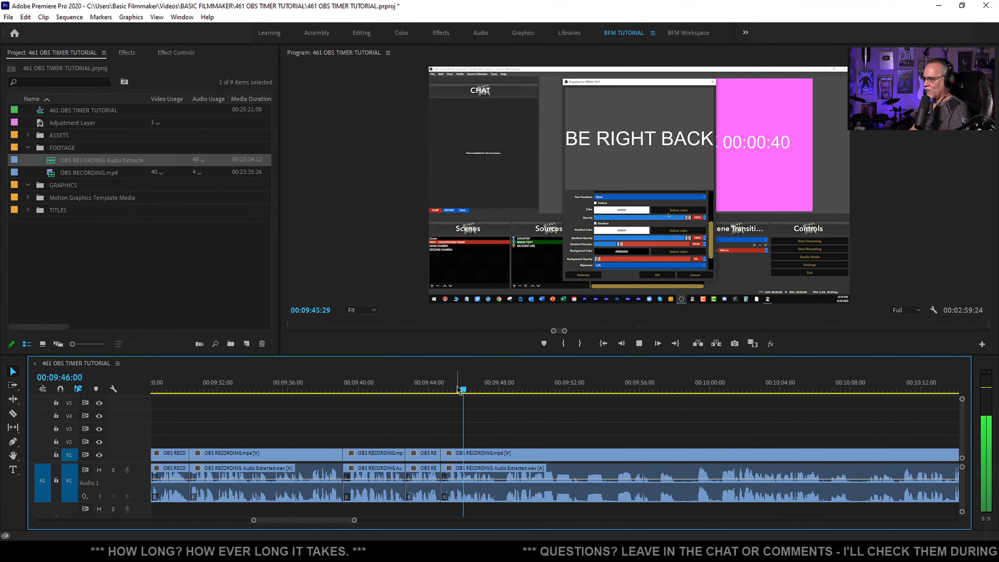
key("space")
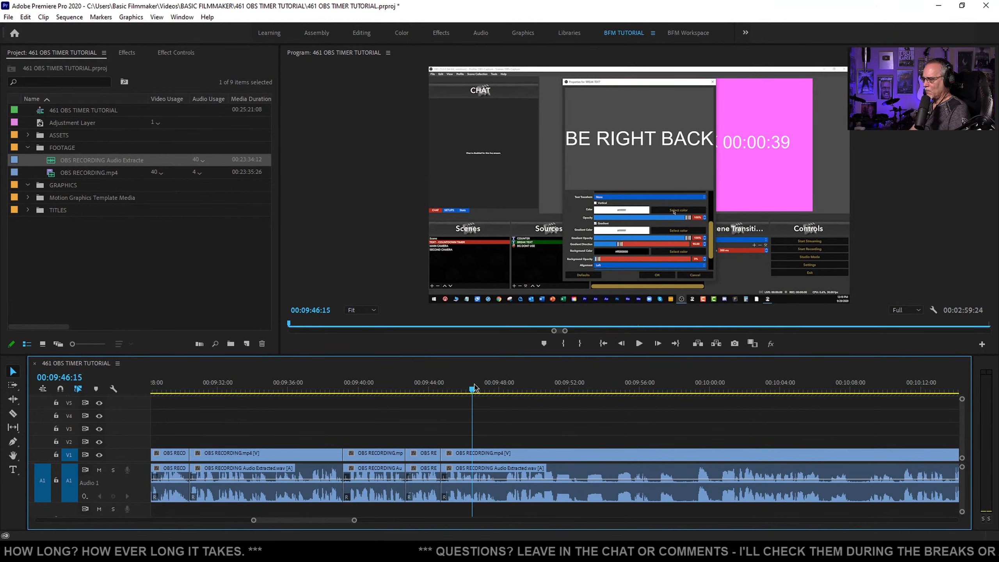
key("q")
left_click(397, 386)
key("space")
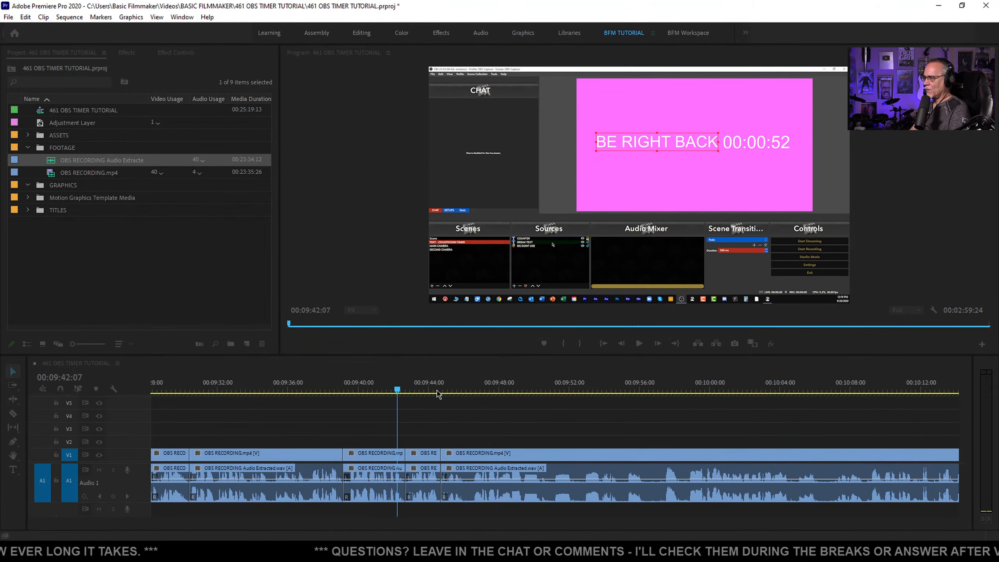
key("space")
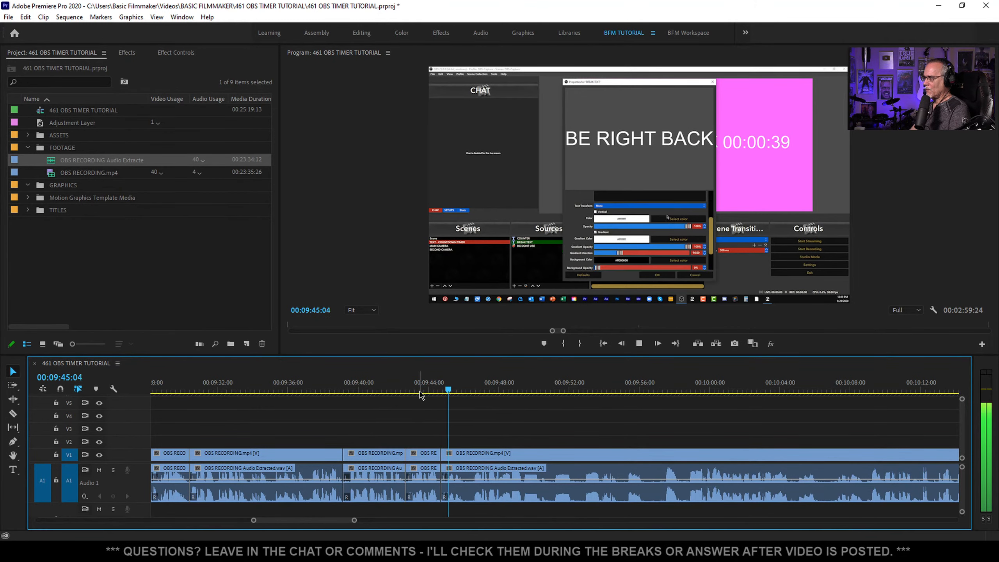
key("space")
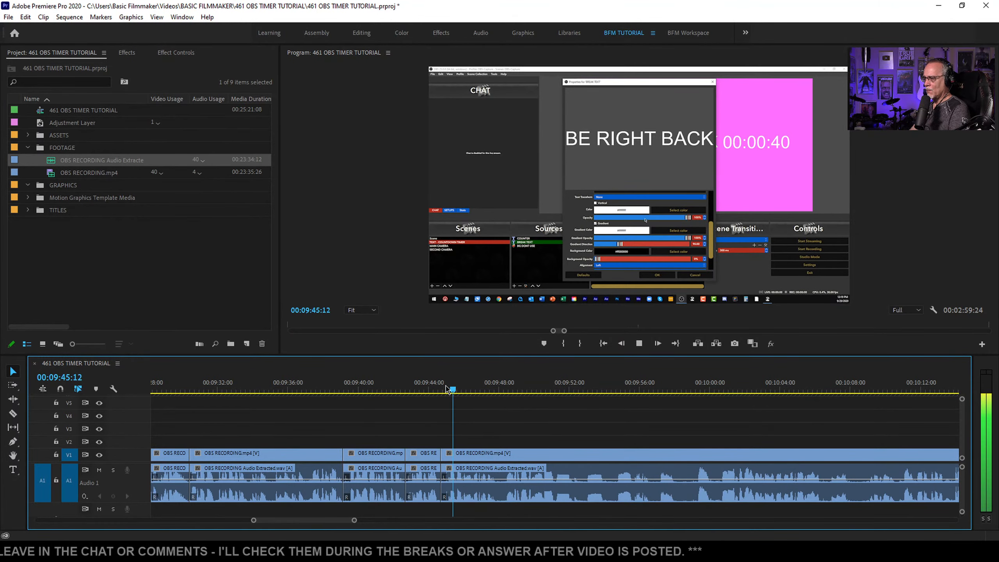
Check the audio following the 00:09:44:21 cut up to about 00:09:46:13, and replay the join from about 00:09:43:00
key("space")
key("space")
key("space")
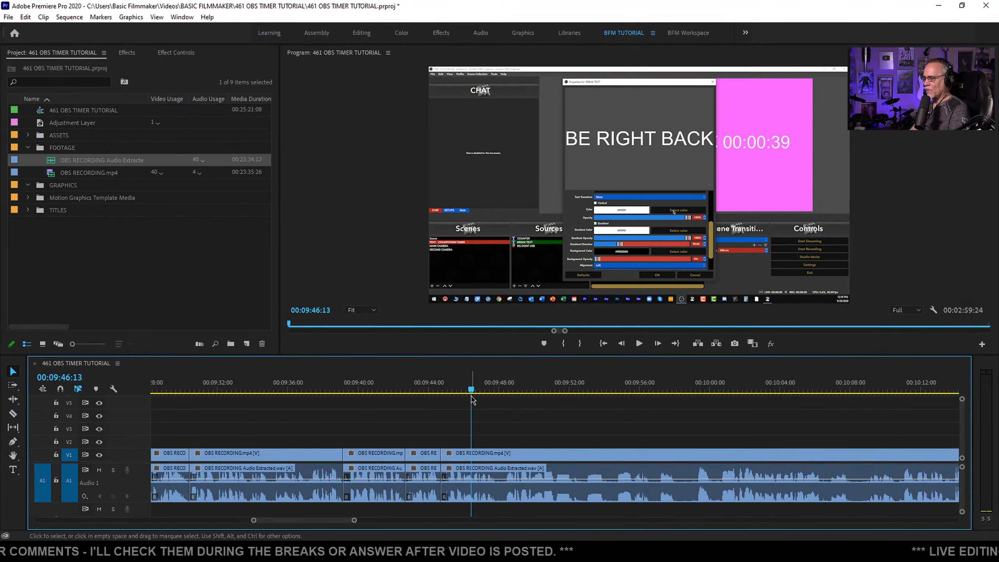
left_click(411, 391)
scroll(486, 421, "down", 2)
key("space")
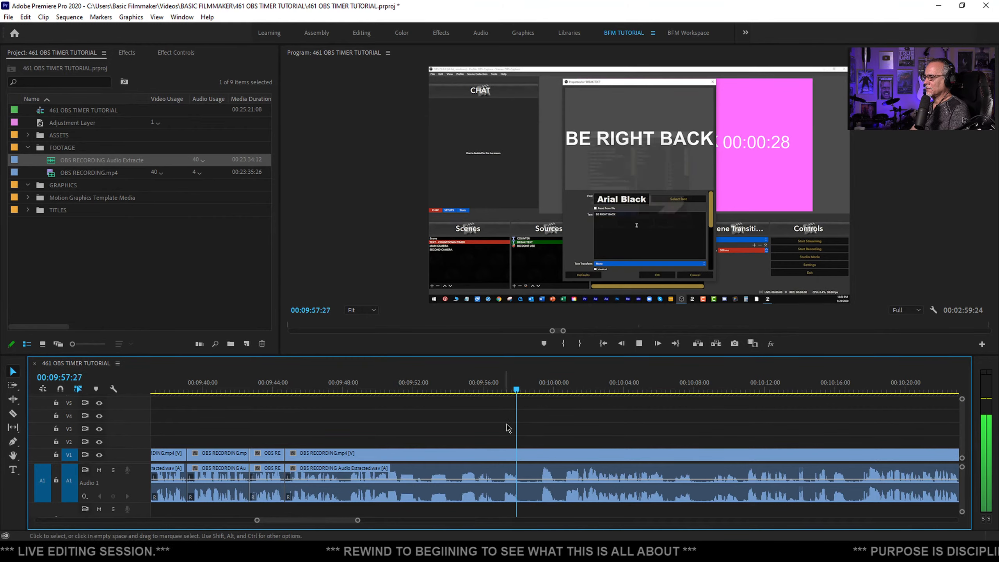
Review the uncut recording from about 00:09:57:27 to 00:10:45:27 for pauses and unneeded sections
scroll(441, 428, "down", 3)
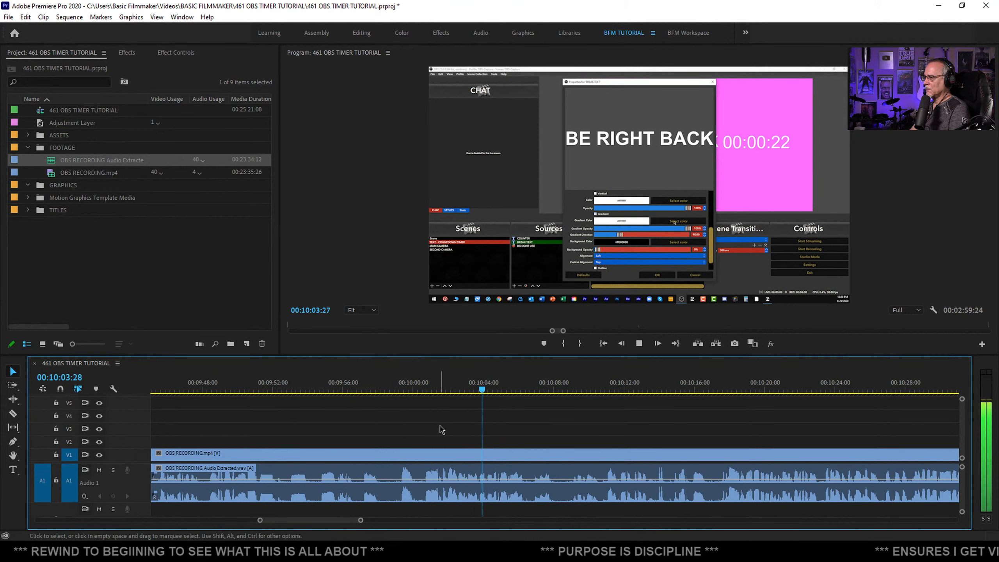
scroll(476, 431, "down", 3)
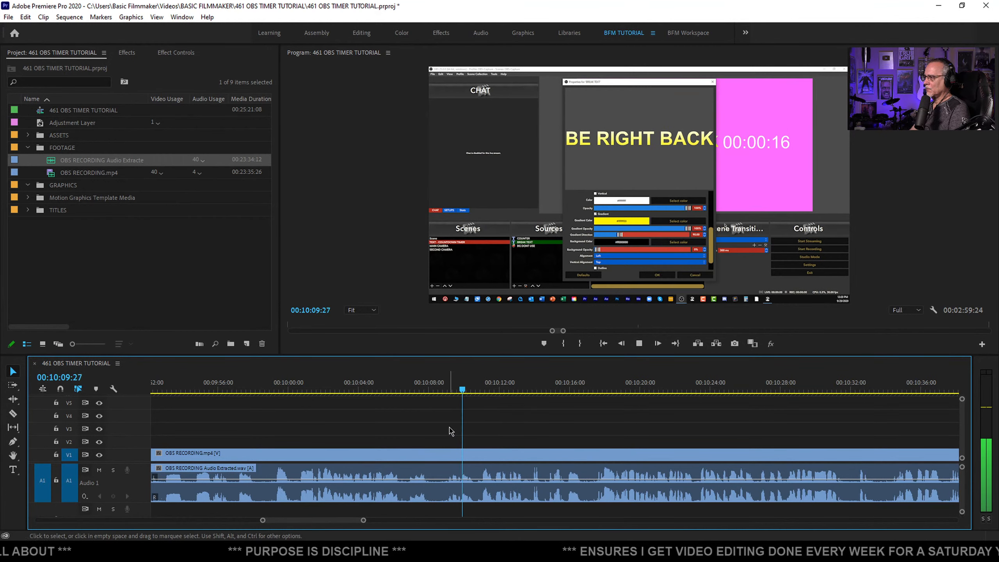
scroll(451, 431, "down", 2)
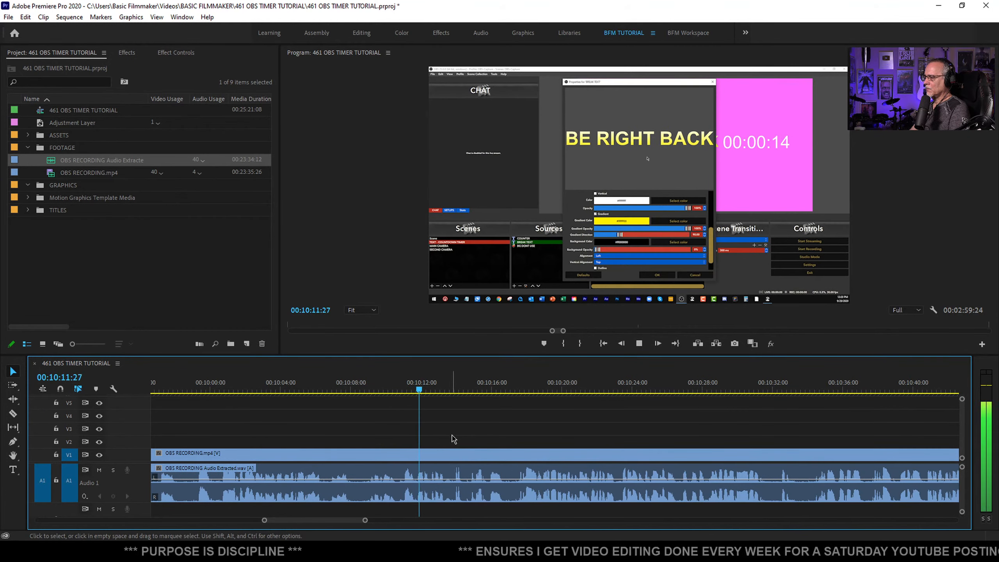
scroll(454, 436, "down", 2)
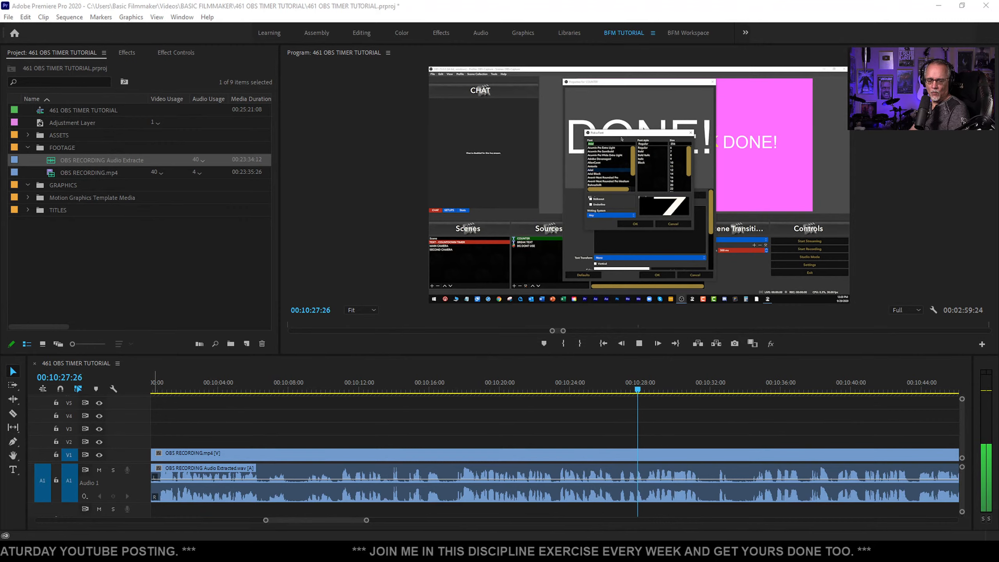
left_click(287, 379)
scroll(614, 414, "down", 10)
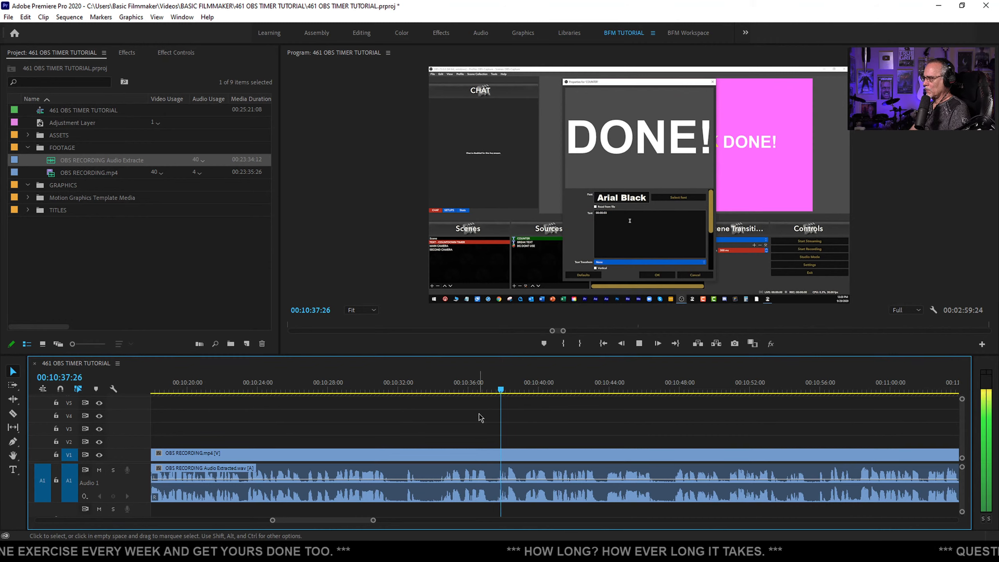
scroll(474, 417, "down", 2)
scroll(473, 417, "down", 3)
scroll(470, 417, "down", 3)
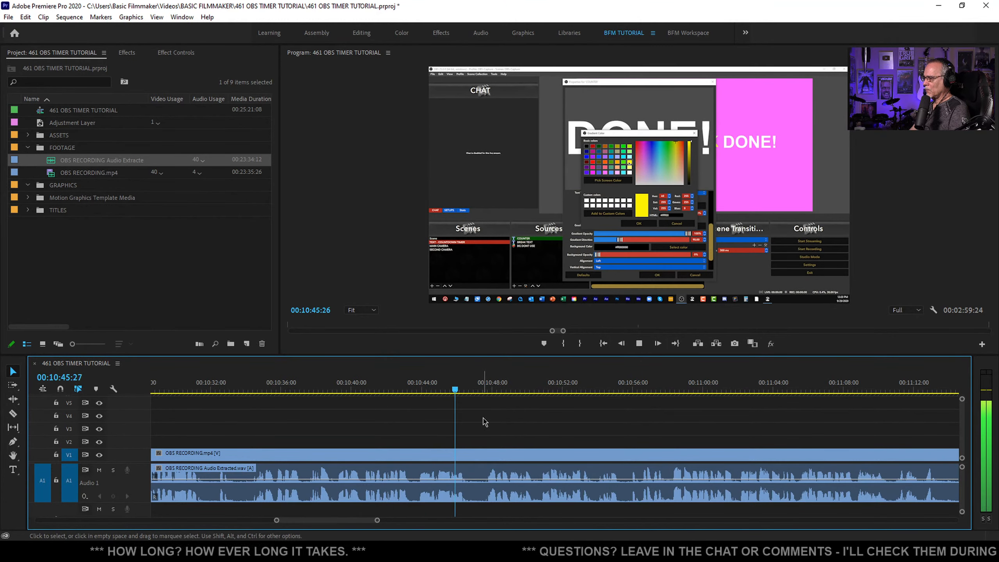
Split the recording at about 00:10:46:25, ripple-remove the section up to 00:10:47:13, and resume playback
key("ctrl+k")
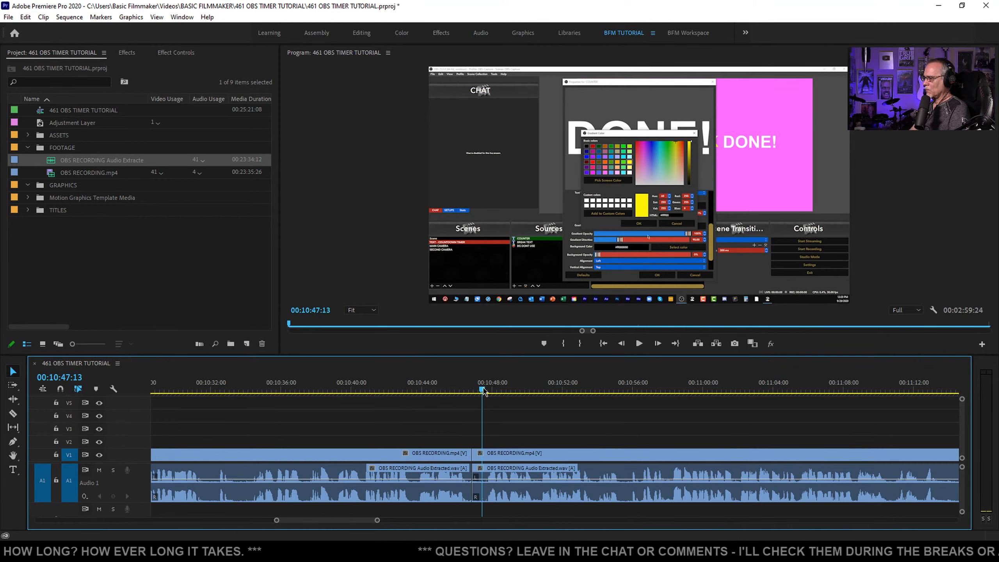
key("q")
key("space")
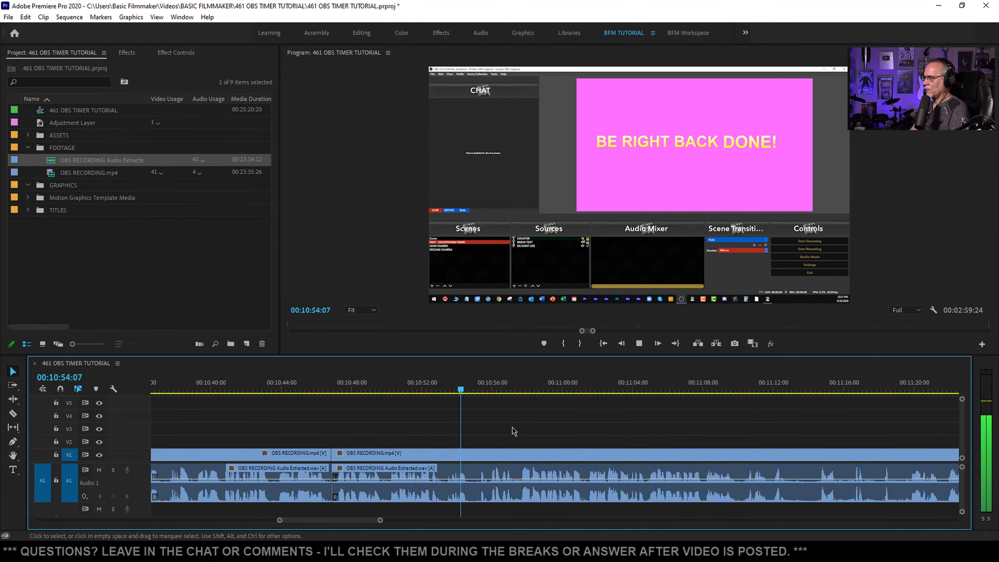
Split the recording at about 00:10:54:26, ripple-remove 5 frames at the cut, and review on to about 00:11:12:14
key("ctrl+k")
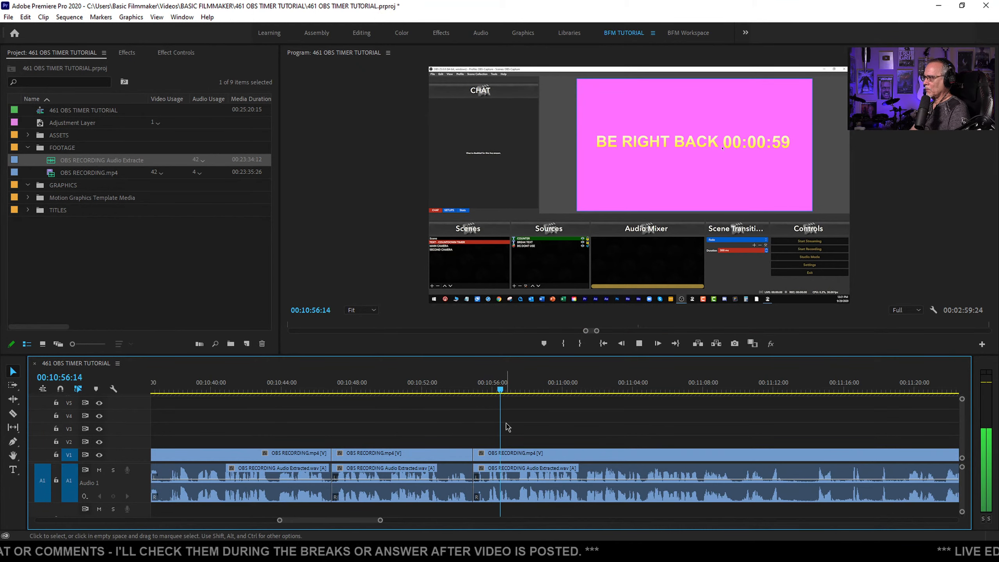
scroll(537, 436, "down", 5)
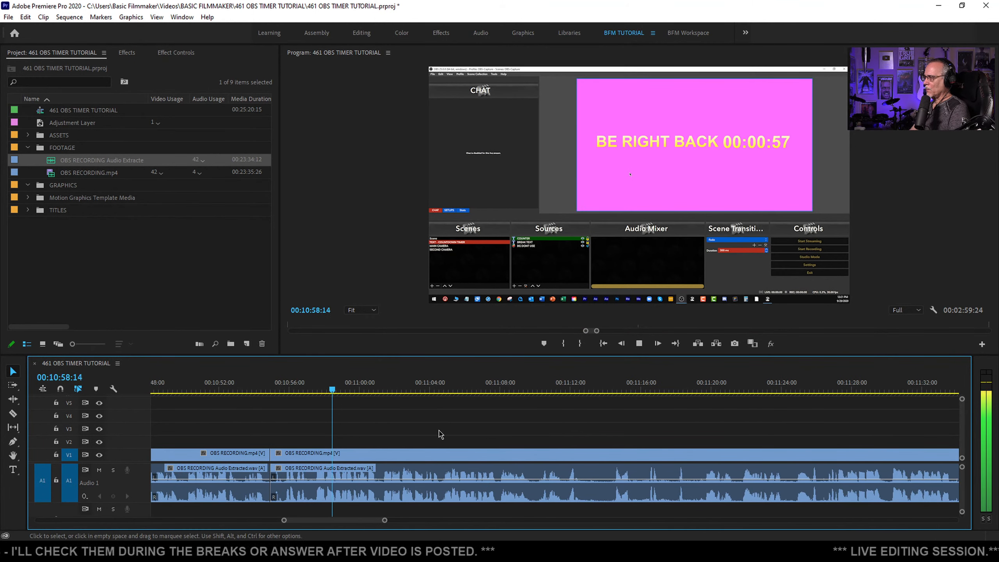
left_click(444, 455)
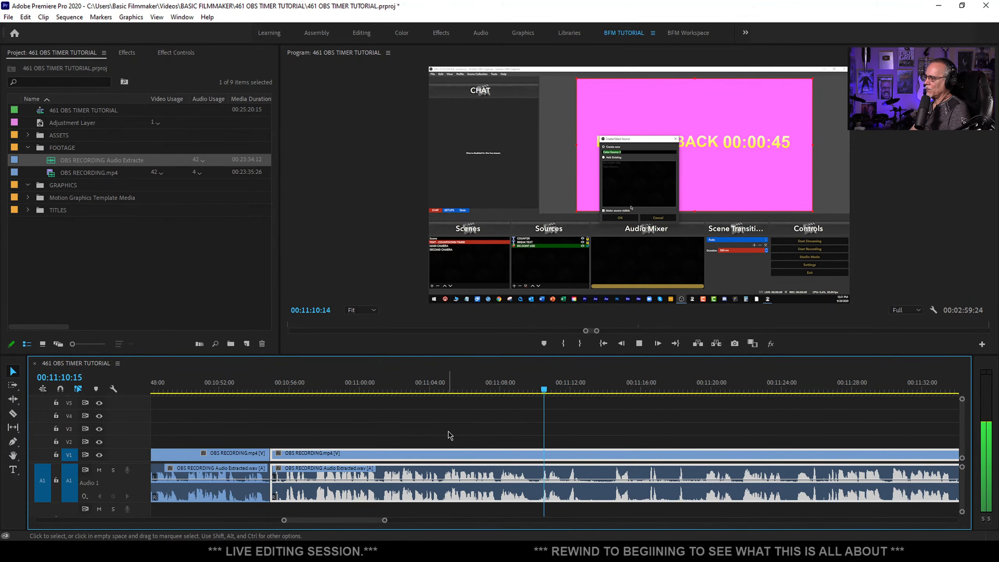
scroll(441, 432, "down", 5)
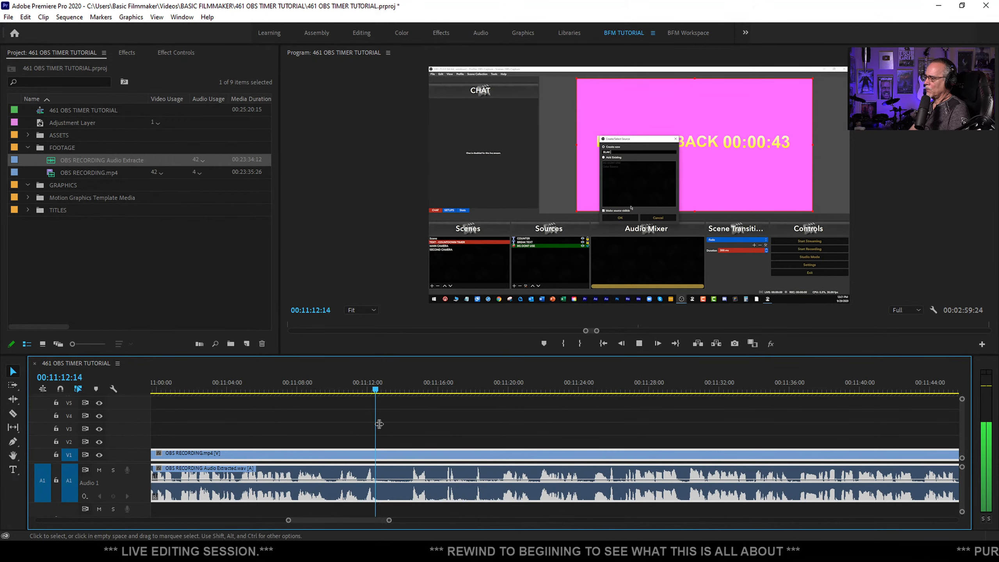
Split the recording at 00:11:12:22, ripple-remove the following 1 second 20 frames, and replay the join
key("ctrl+k")
key("space")
mouse_move(388, 389)
left_mouse_down()
mouse_move(406, 390)
mouse_move(373, 388)
left_mouse_up()
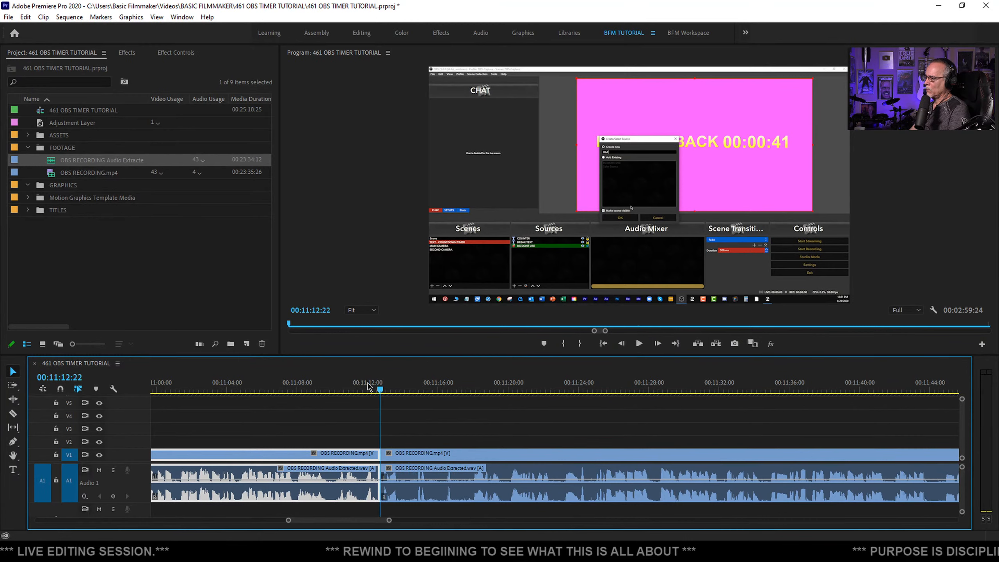
key("space")
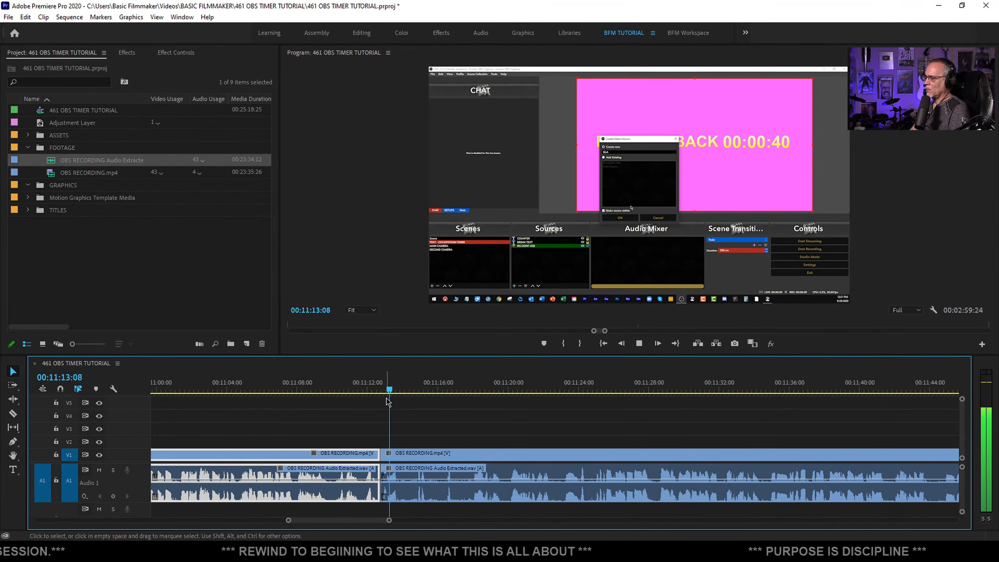
key("space")
left_click(360, 390)
key("space")
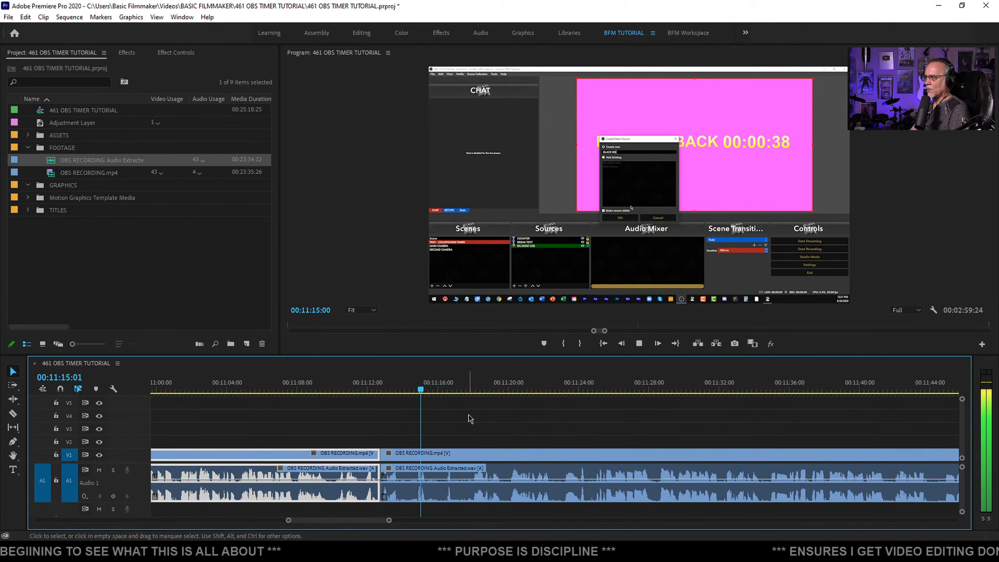
Ripple-remove a further 1 second 26 frames after the 00:11:12:22 cut and replay from just before the join
key("space")
left_click_drag(412, 387, 345, 389)
key("space")
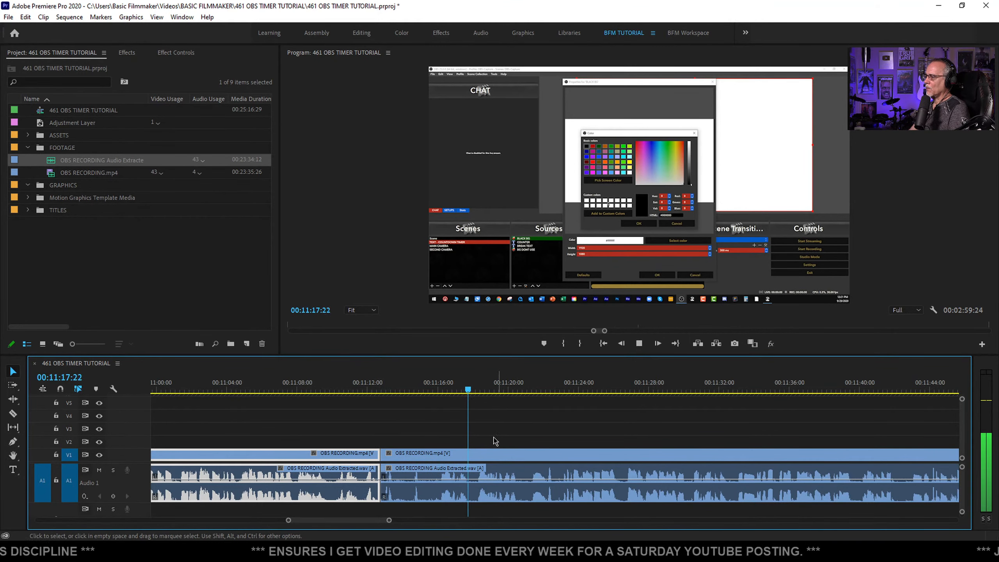
Split the recording at 00:11:20:25, ripple-remove the following 2 seconds 2 frames, and replay the join from about 00:11:20:00
scroll(464, 435, "down", 3)
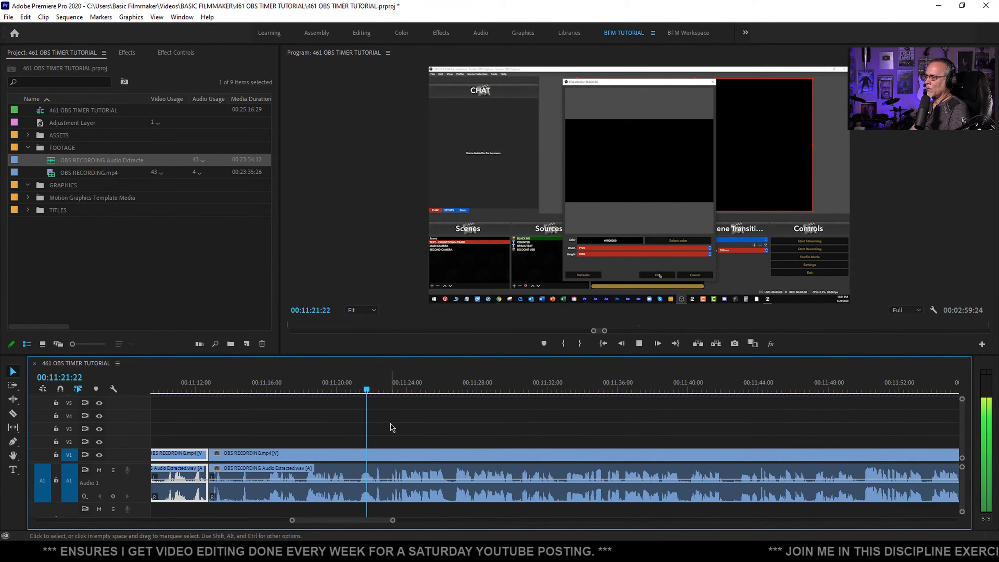
key("space")
left_click(330, 388)
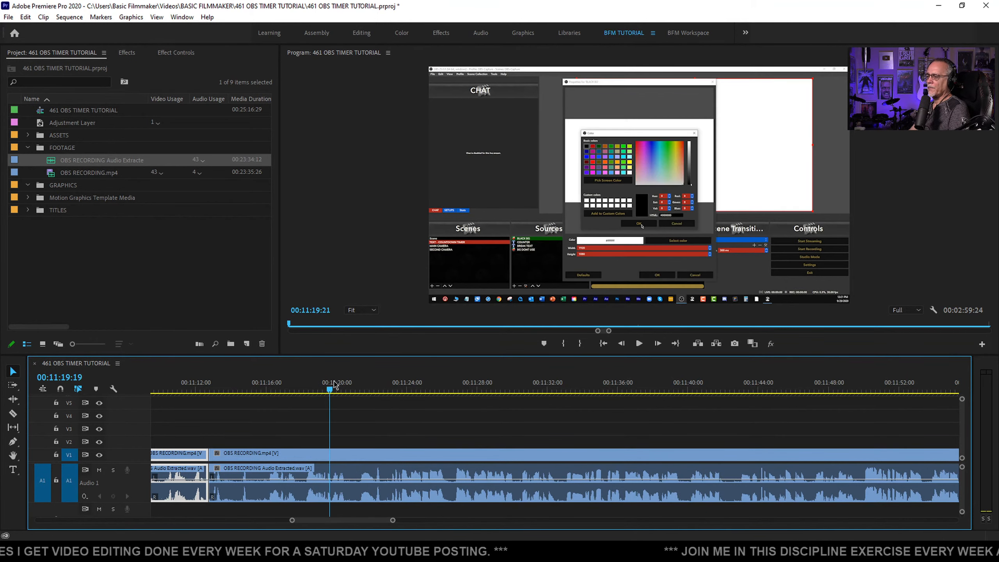
key("space")
key("ctrl+k")
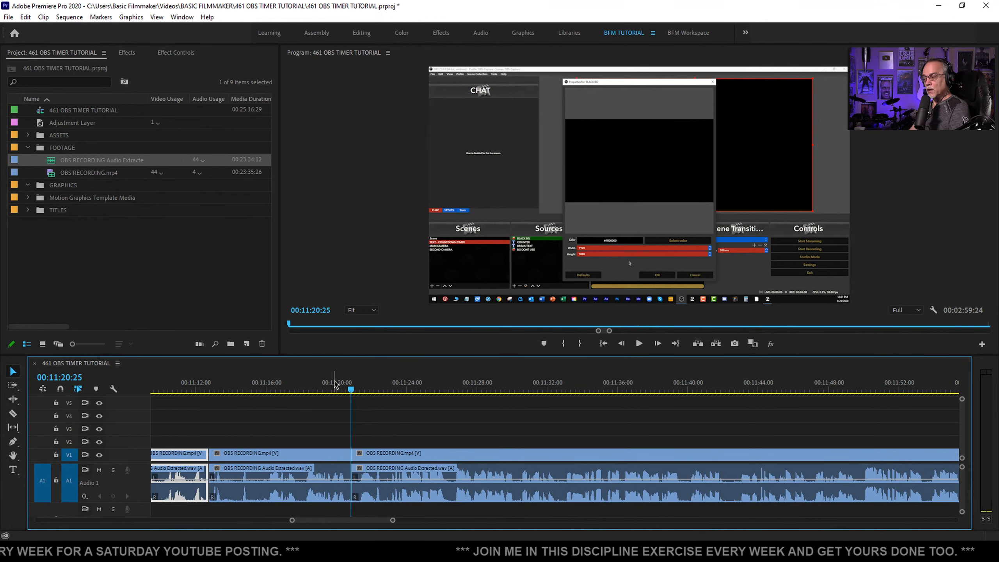
key("space")
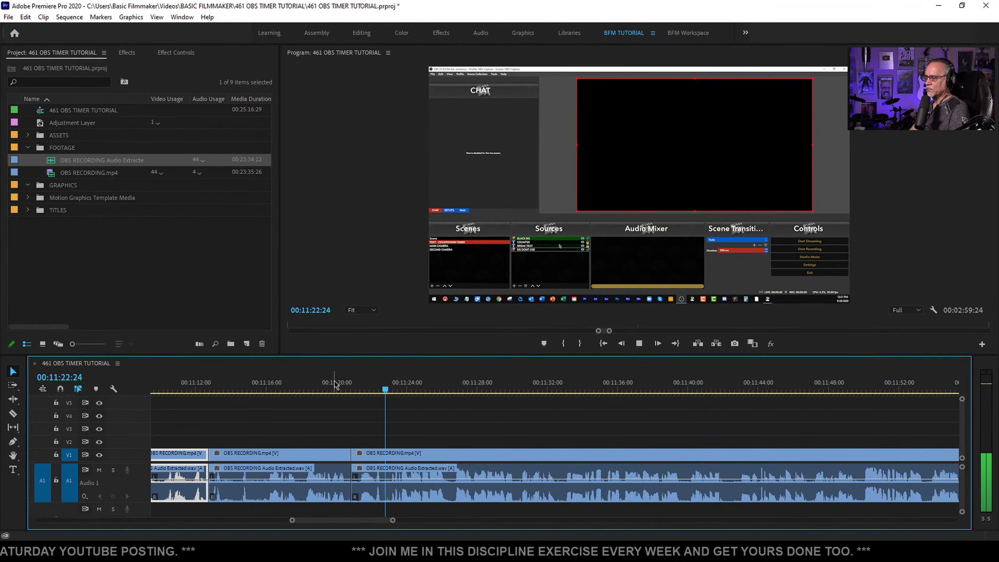
left_click(332, 387)
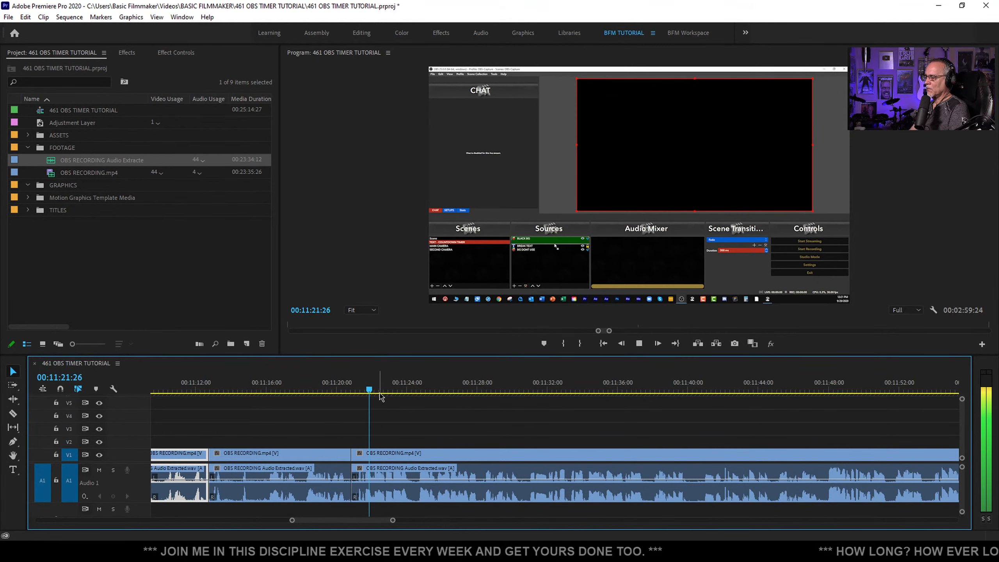
scroll(382, 399, "down", 5)
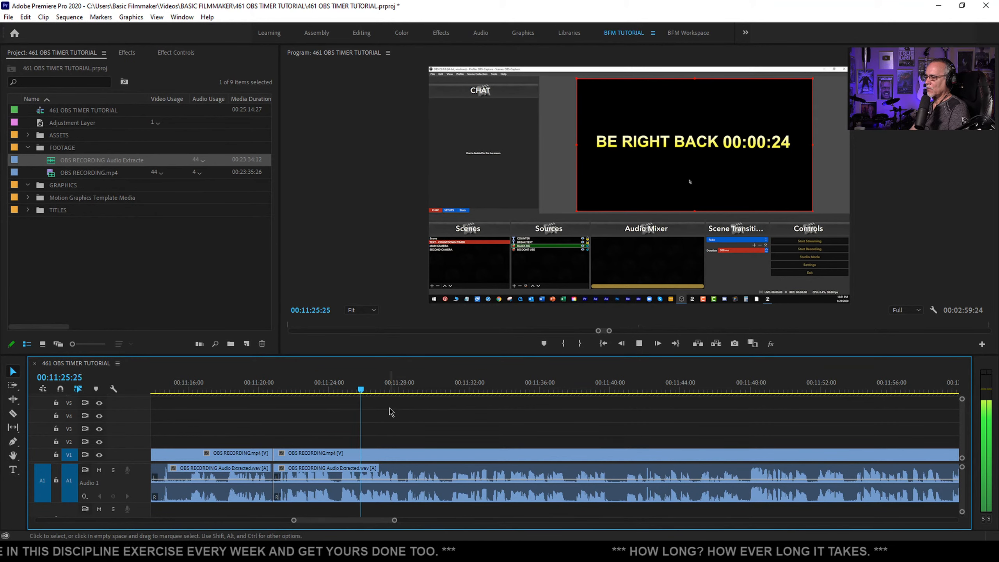
left_click(258, 389)
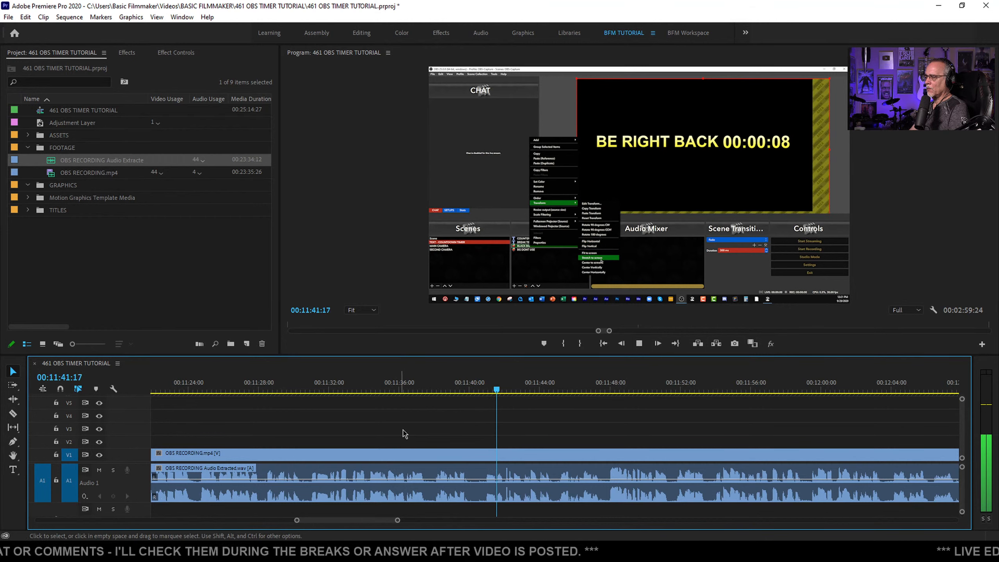
Split the recording at about 00:11:40:00, ripple-remove the following 27 frames, and replay the join from about 00:11:38:18
mouse_move(498, 392)
left_mouse_down()
mouse_move(469, 393)
mouse_move(485, 391)
left_mouse_up()
key("ctrl+k")
key("space")
key("space")
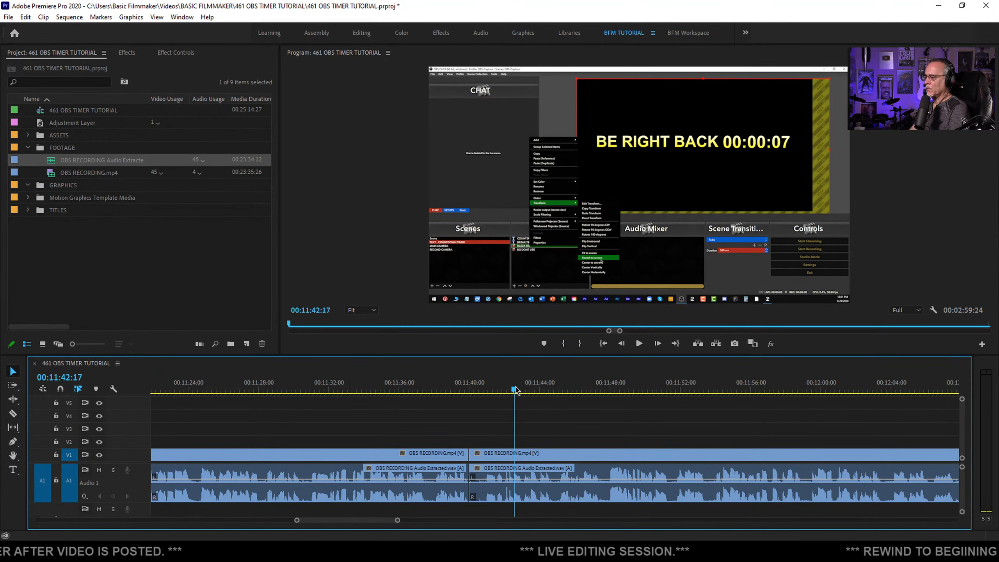
left_click_drag(504, 390, 444, 391)
key("space")
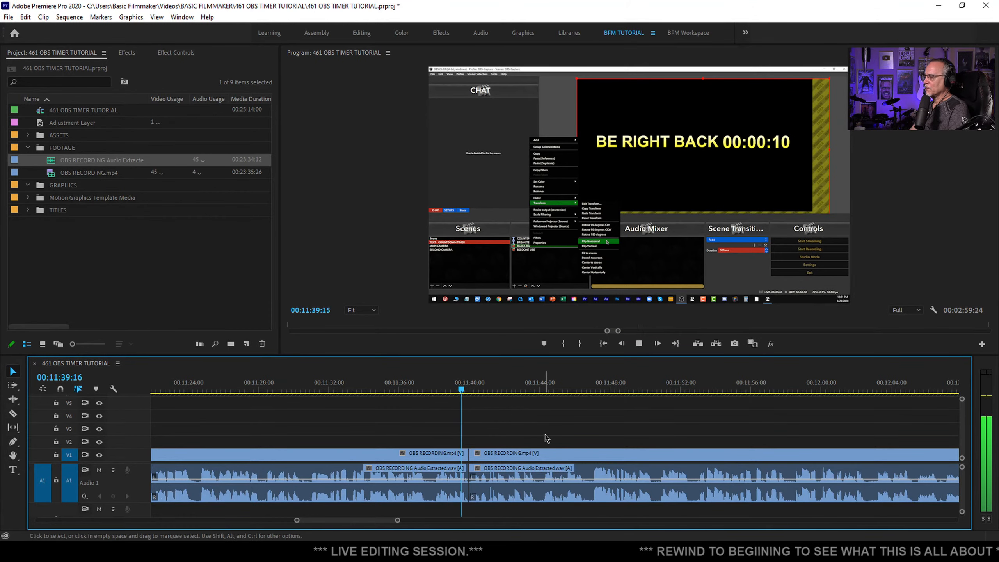
Ripple-remove a further 21 frames after the 00:11:40:00 cut and replay the join from about 00:11:38:27
scroll(522, 437, "down", 2)
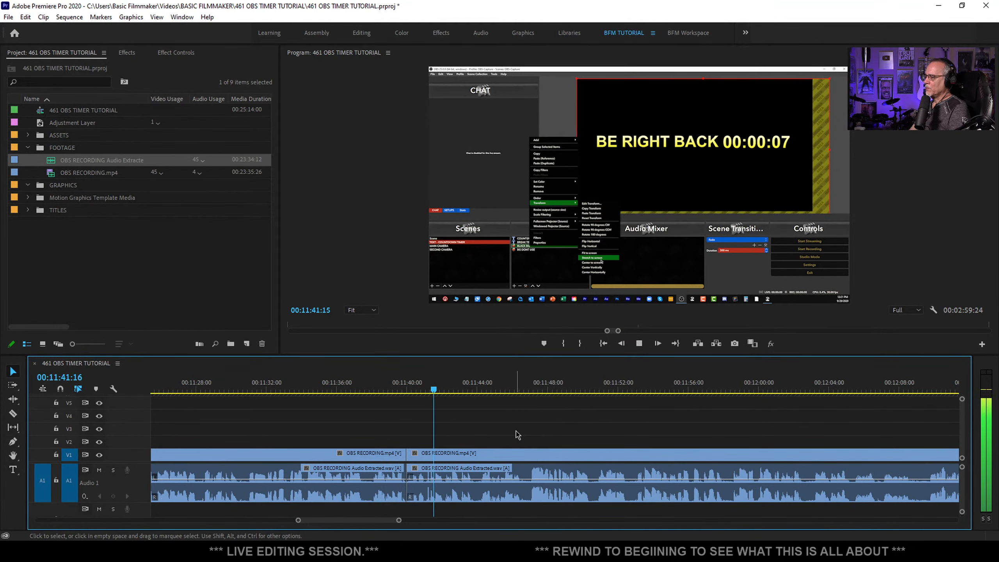
left_click_drag(449, 388, 422, 382)
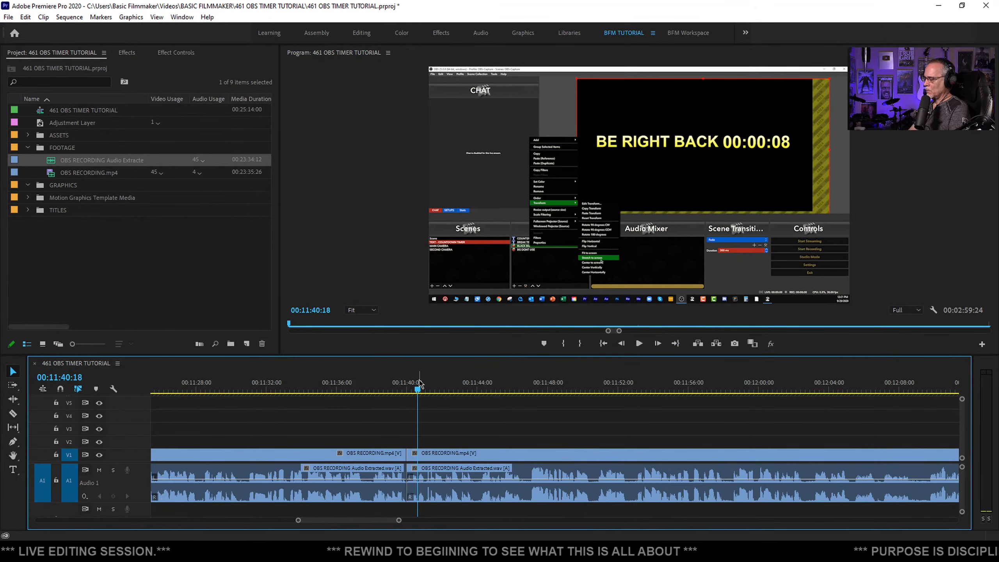
type("+")
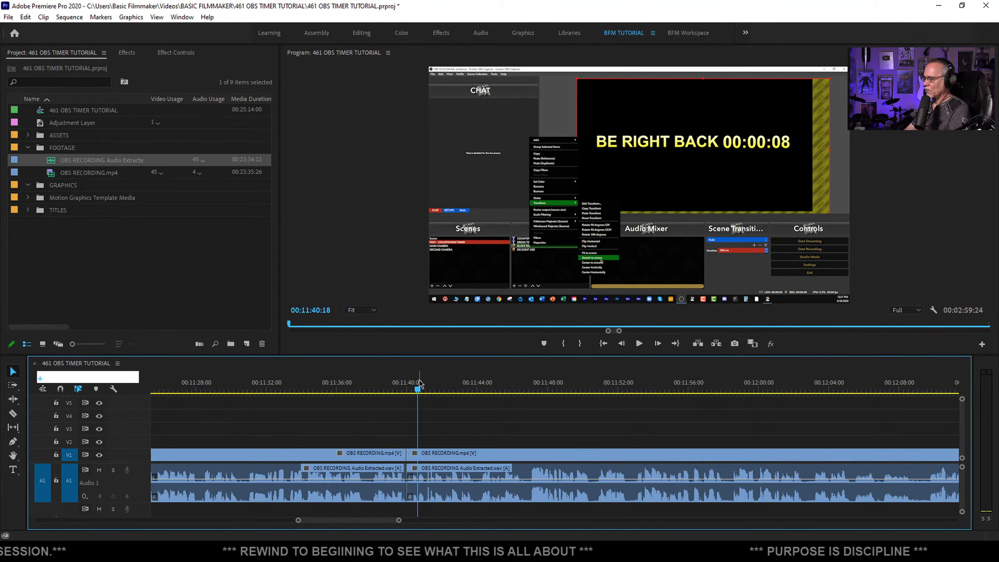
key("grave")
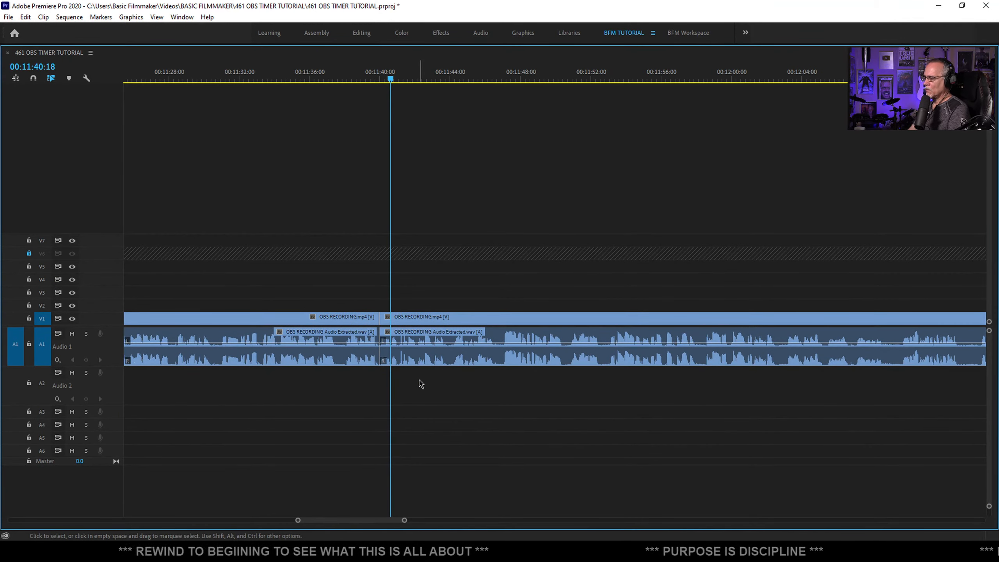
key("grave")
scroll(413, 487, "up", 5)
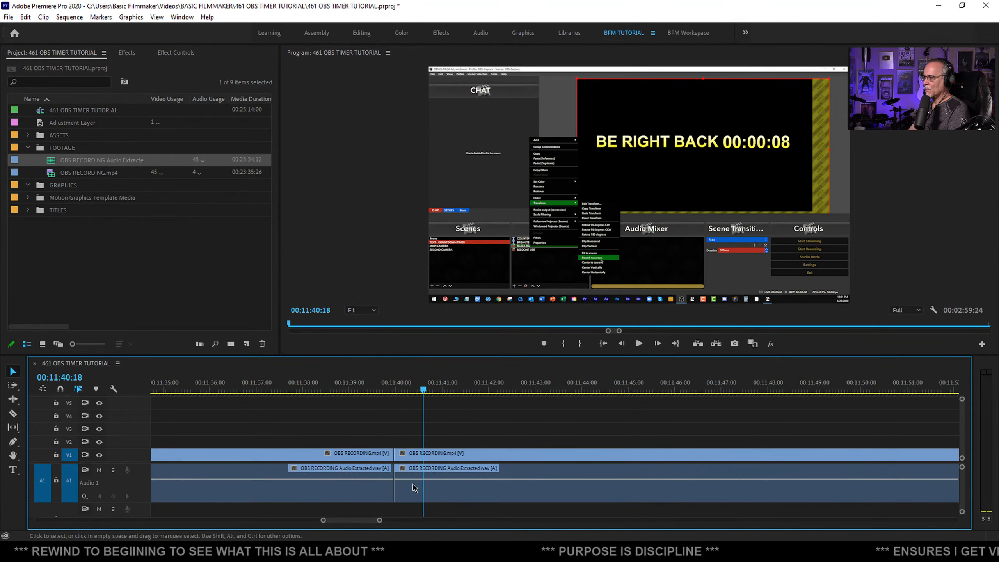
left_click(314, 388)
key("space")
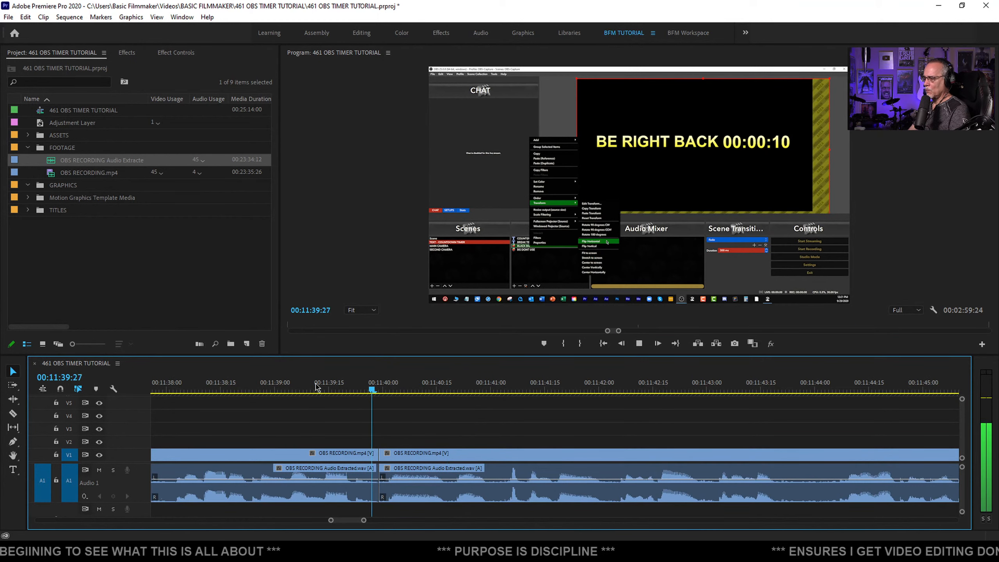
key("space")
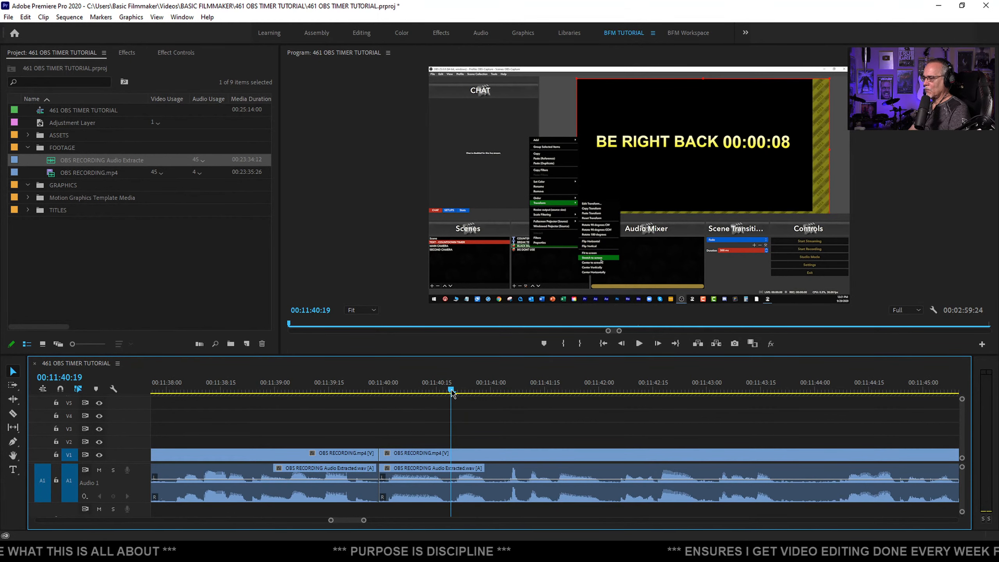
key("Up")
left_click(265, 389)
key("space")
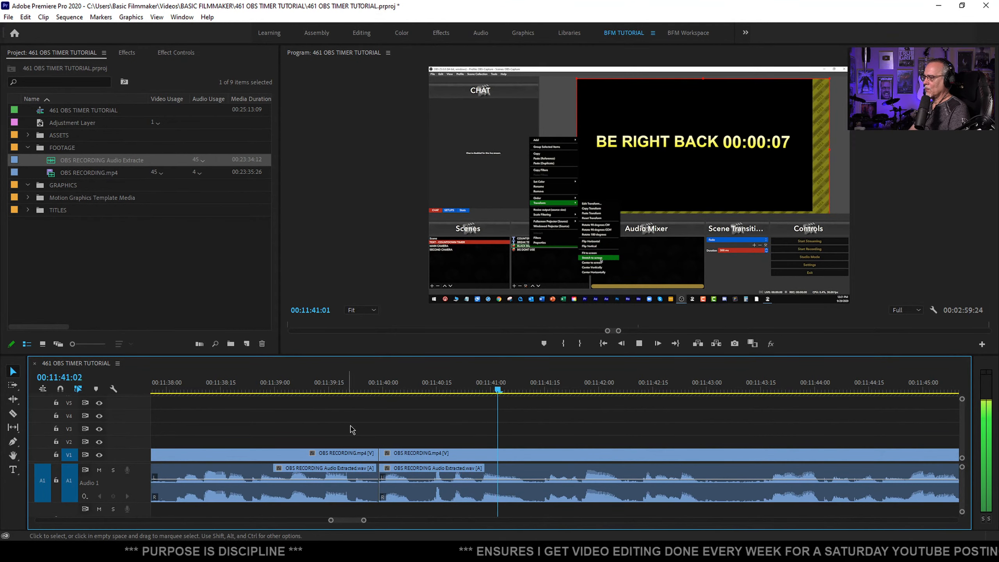
Review the recording from about 00:11:41:02 to 00:12:01:01 for pauses and unneeded sections
key("minus")
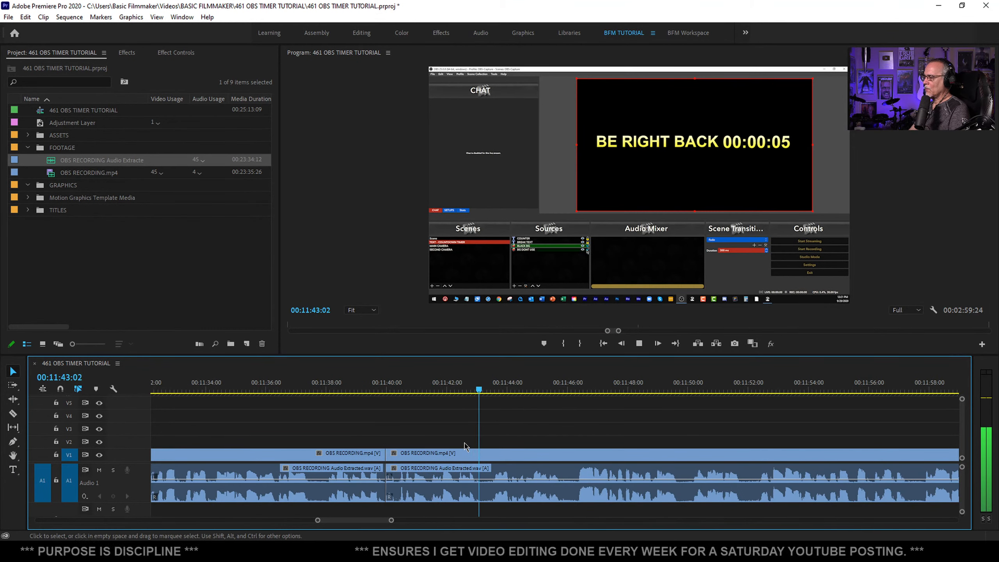
key("minus")
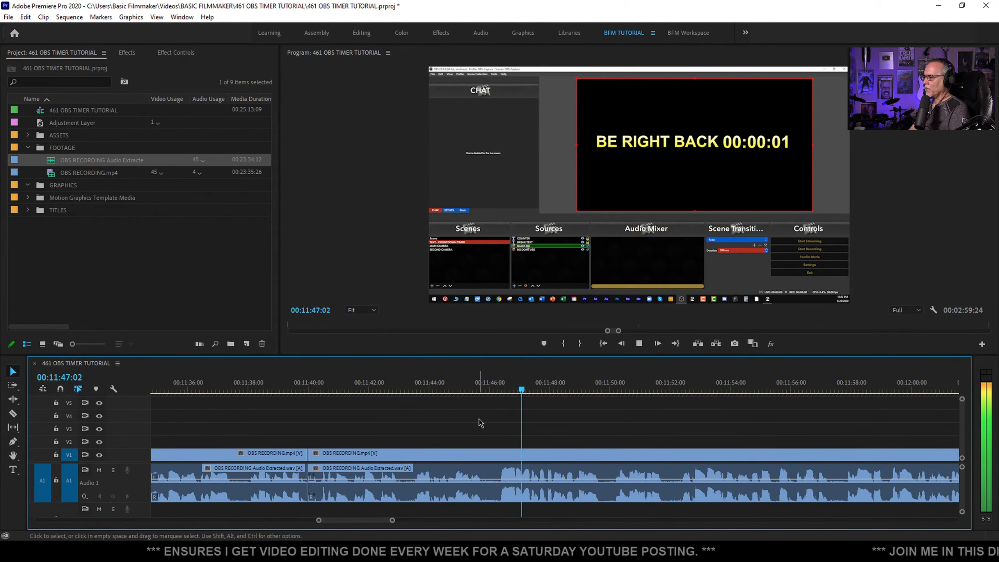
scroll(393, 441, "down", 3)
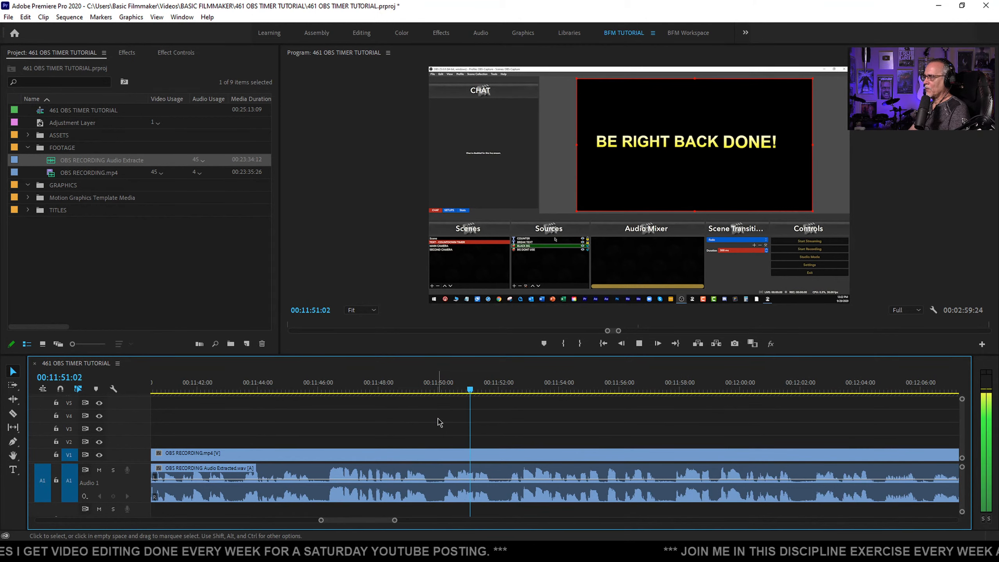
scroll(420, 422, "down", 3)
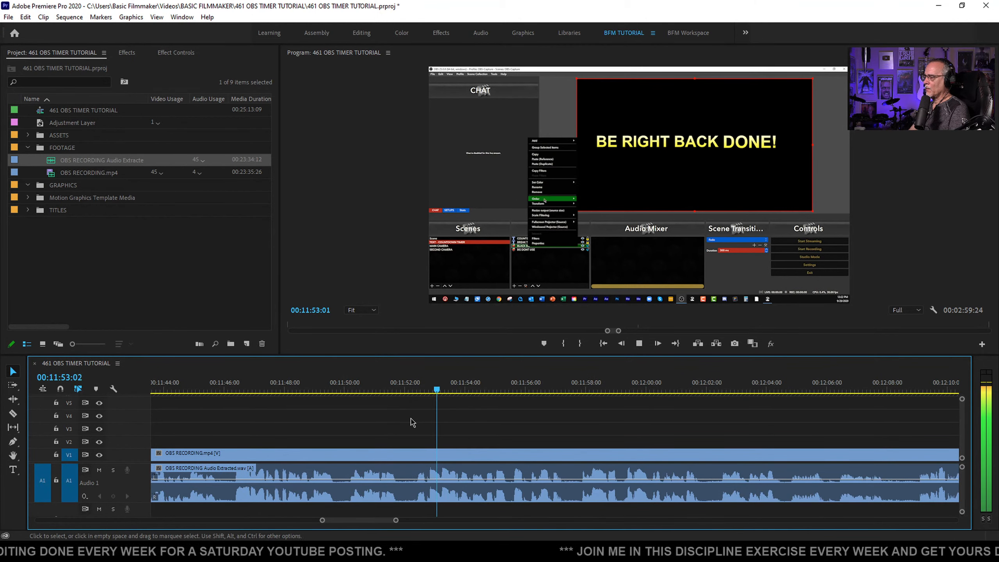
scroll(405, 423, "down", 3)
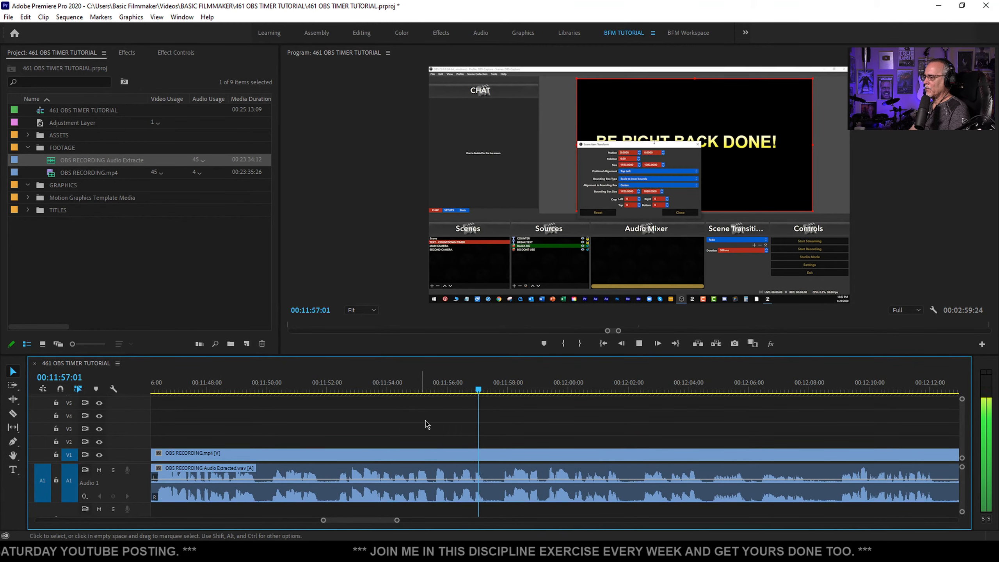
scroll(446, 437, "down", 5)
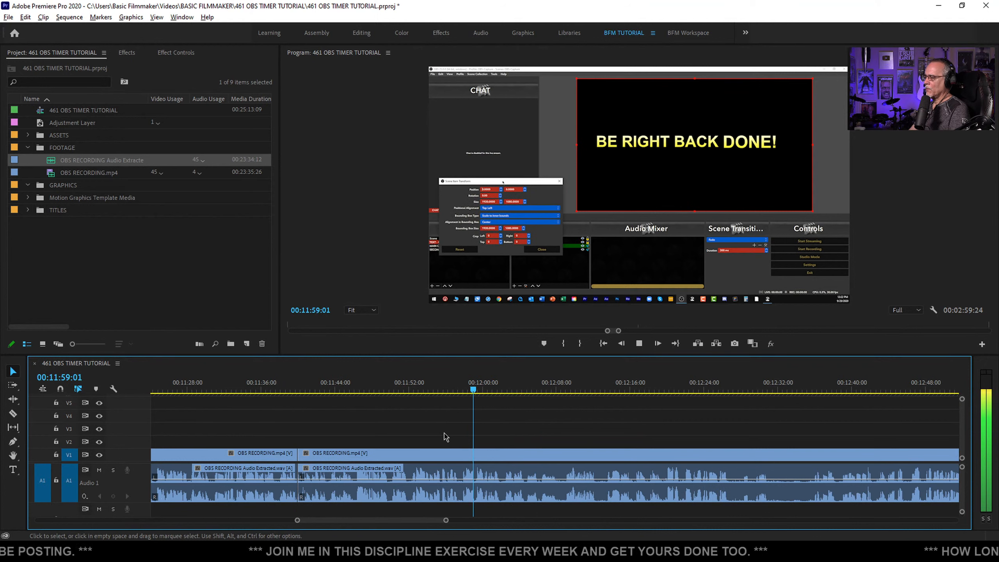
scroll(441, 429, "down", 2)
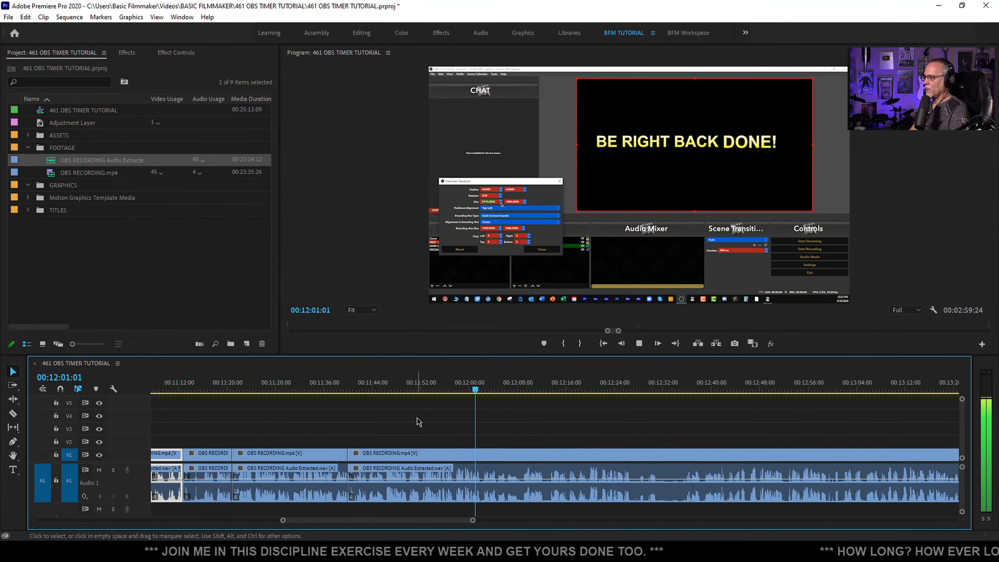
Replay the 00:11:40:00 join, try a split at 00:11:43:08 while checking up to 00:11:46:02, and undo the split
left_click(340, 390)
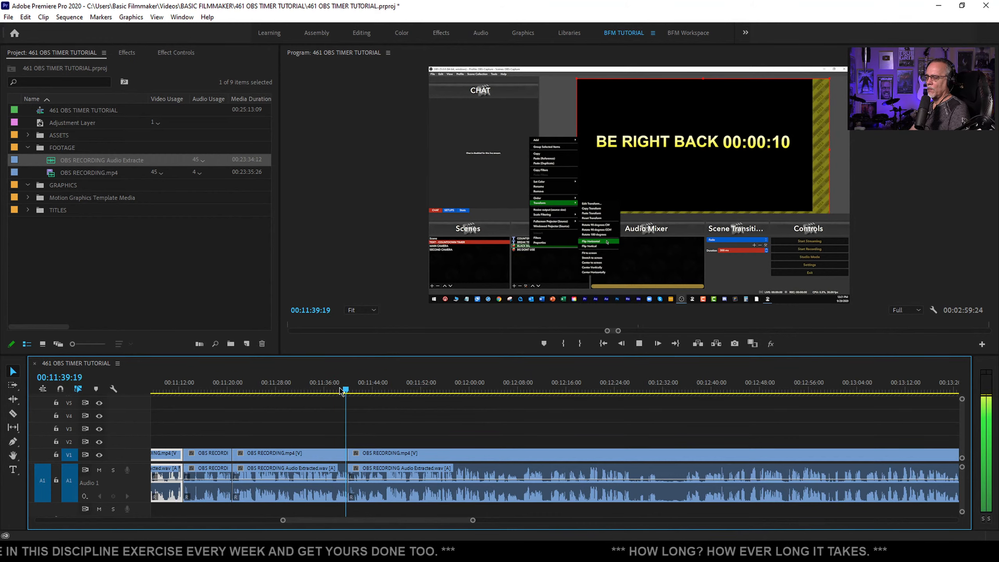
scroll(393, 424, "up", 2)
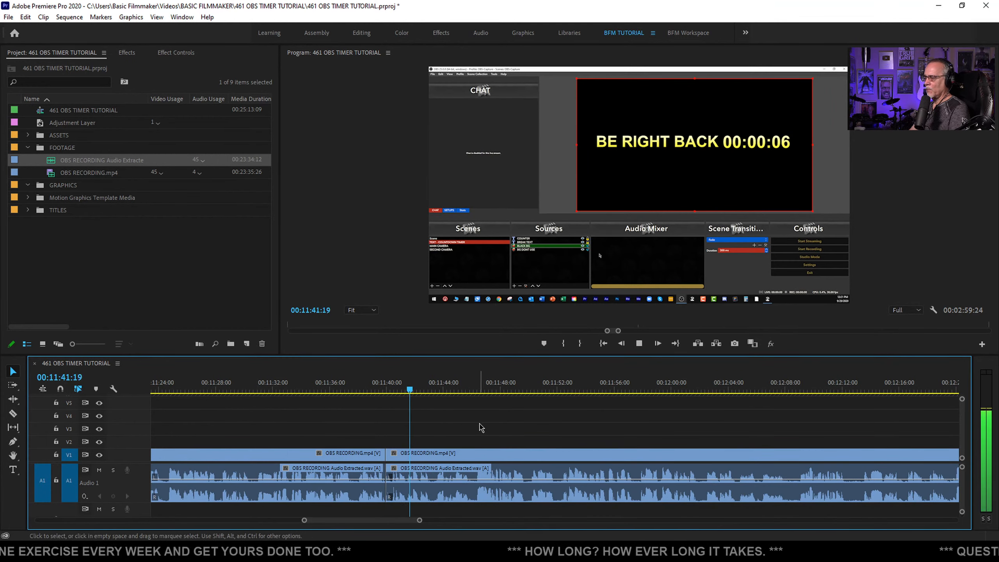
key("space")
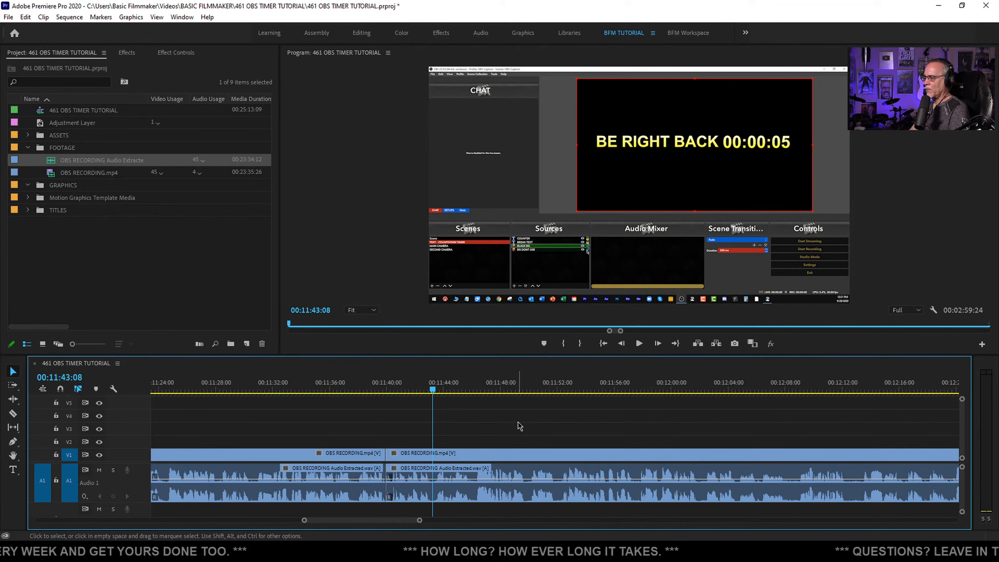
key("ctrl+k")
key("space")
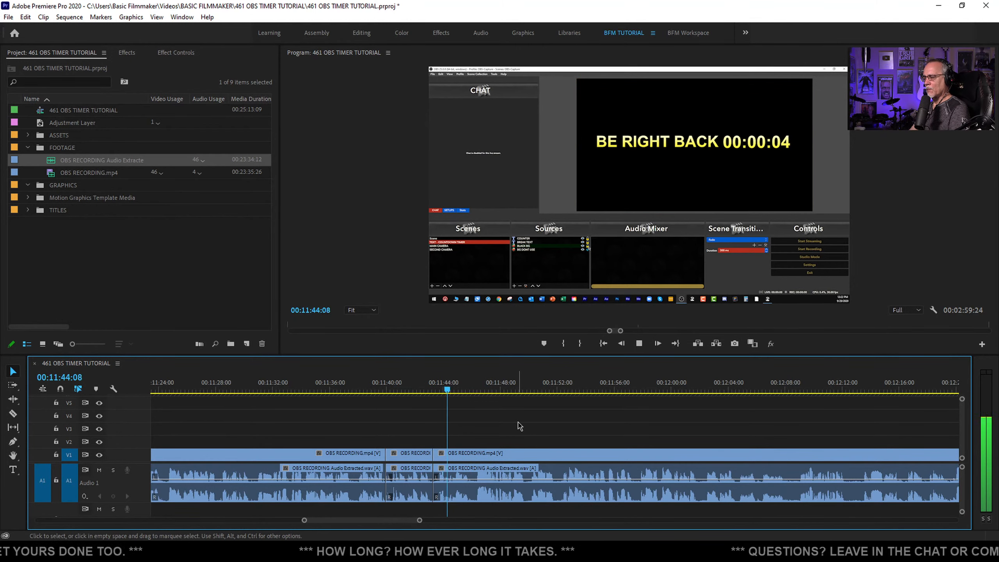
key("space")
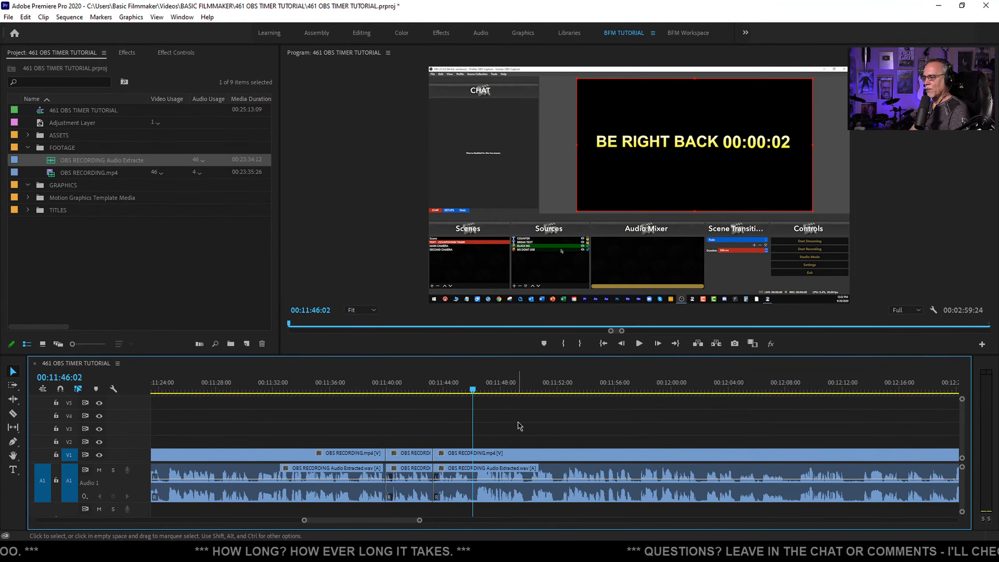
key("ctrl+z")
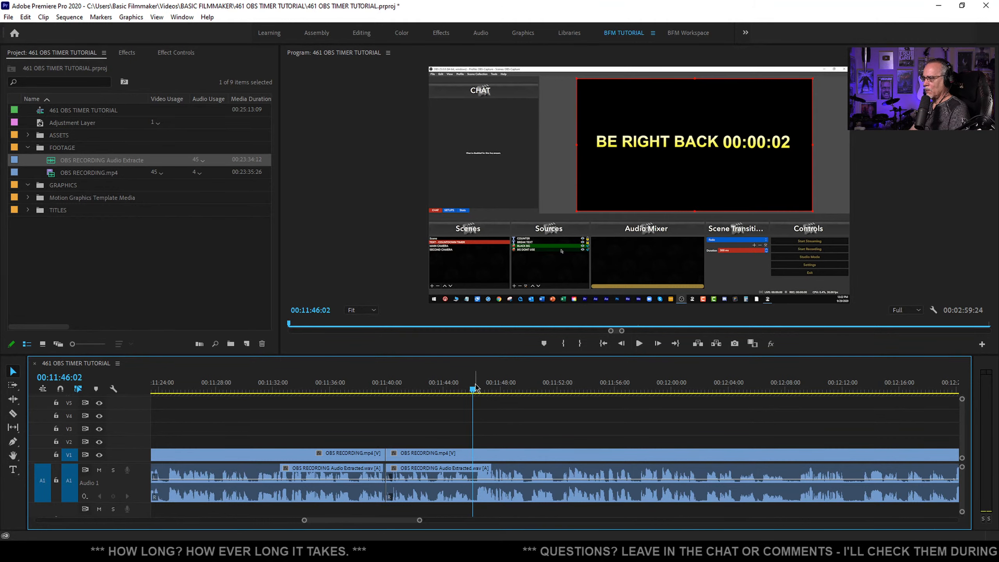
Split the OBS recording's video and audio at 00:11:46:01 and select the clip after the cut
key("ctrl+k")
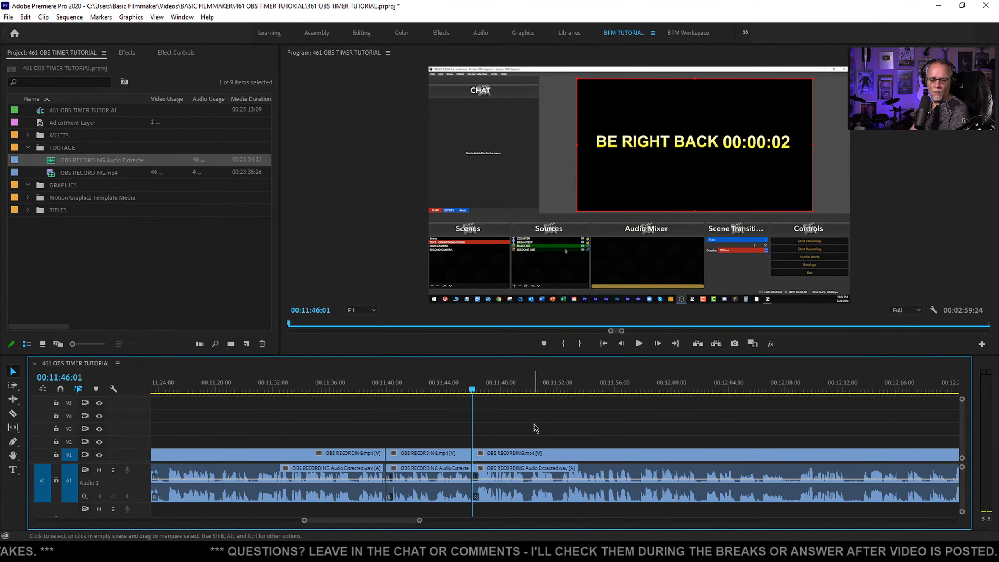
scroll(507, 440, "down", 5)
left_click(420, 452)
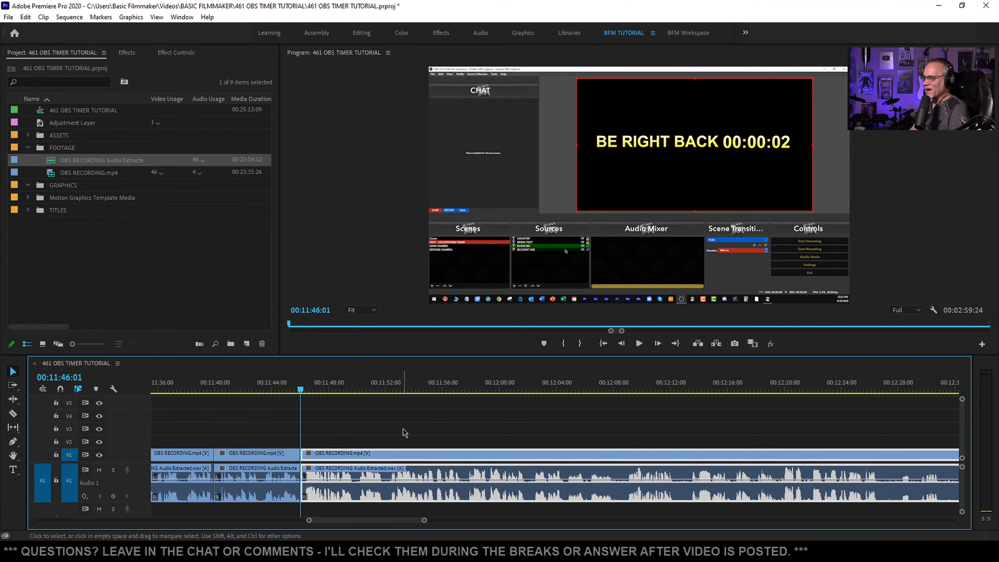
Play across the cut at 00:11:46 and skim the transform demonstration onward to about 00:15:28
left_click(267, 383)
key("space")
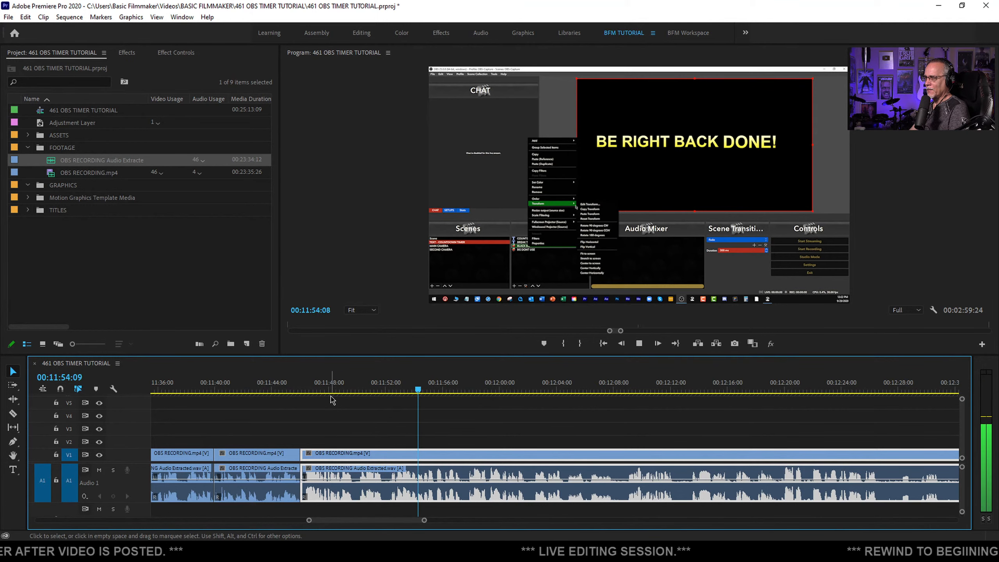
left_click_drag(435, 389, 667, 411)
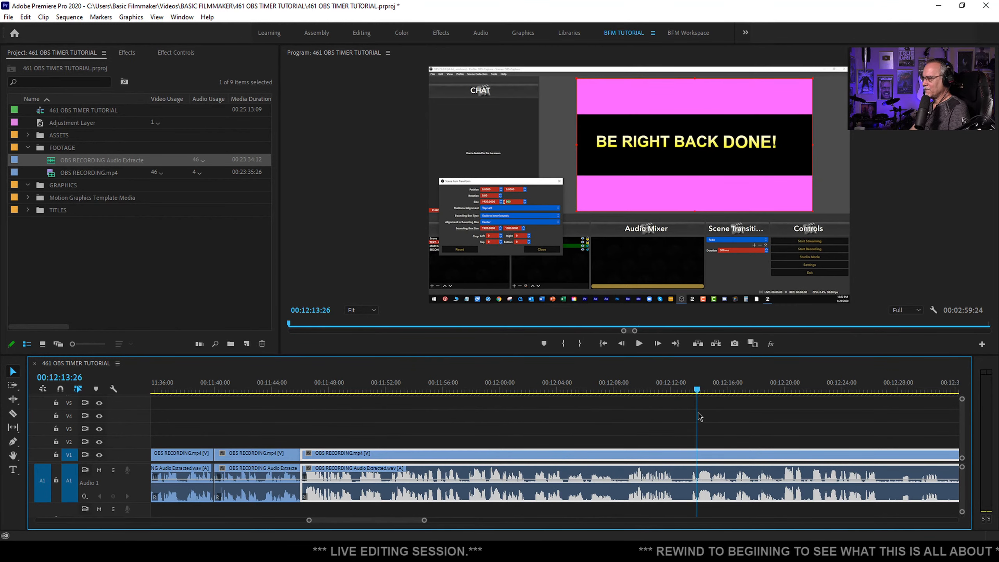
scroll(508, 413, "down", 6)
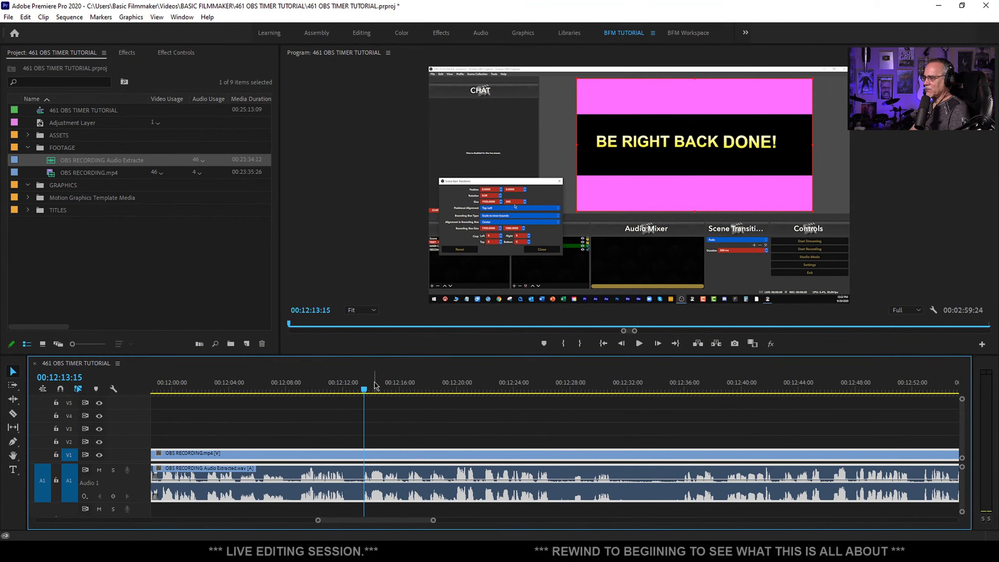
left_click_drag(365, 390, 817, 433)
scroll(478, 422, "down", 3)
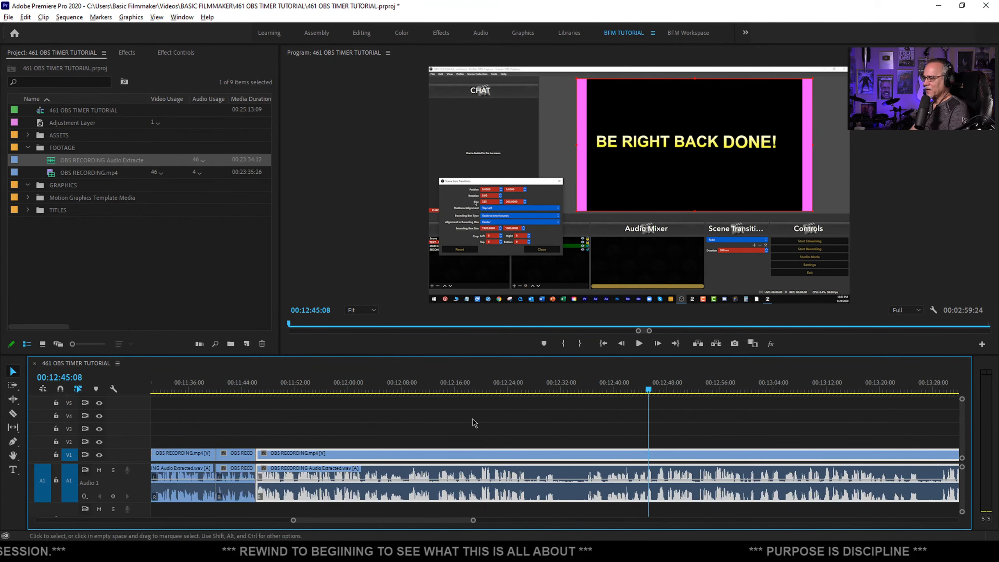
left_click_drag(509, 387, 772, 421)
key("backslash")
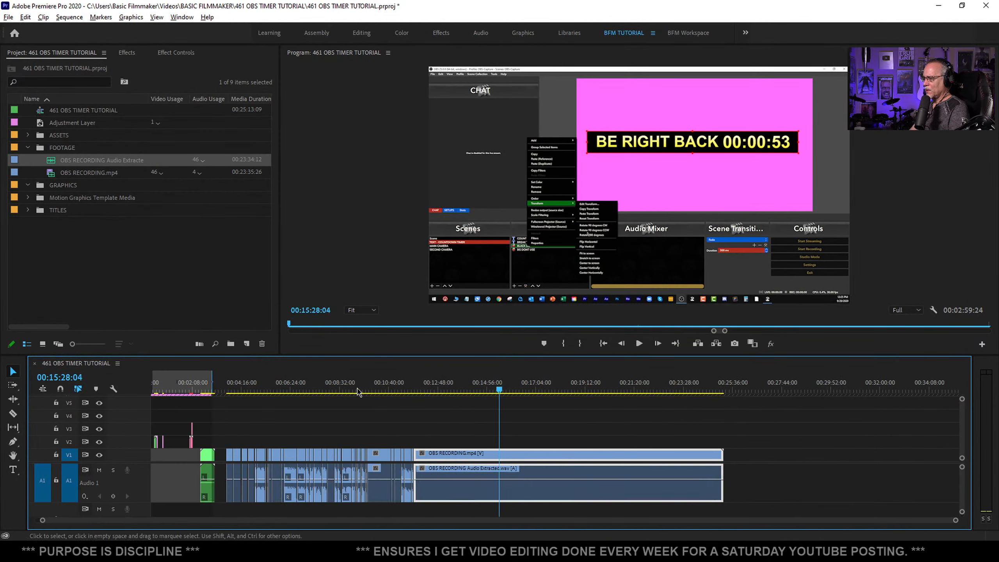
Examine the footage from about 00:13:55 to 00:14:41 to find where the filters demonstration begins
left_click_drag(506, 391, 468, 404)
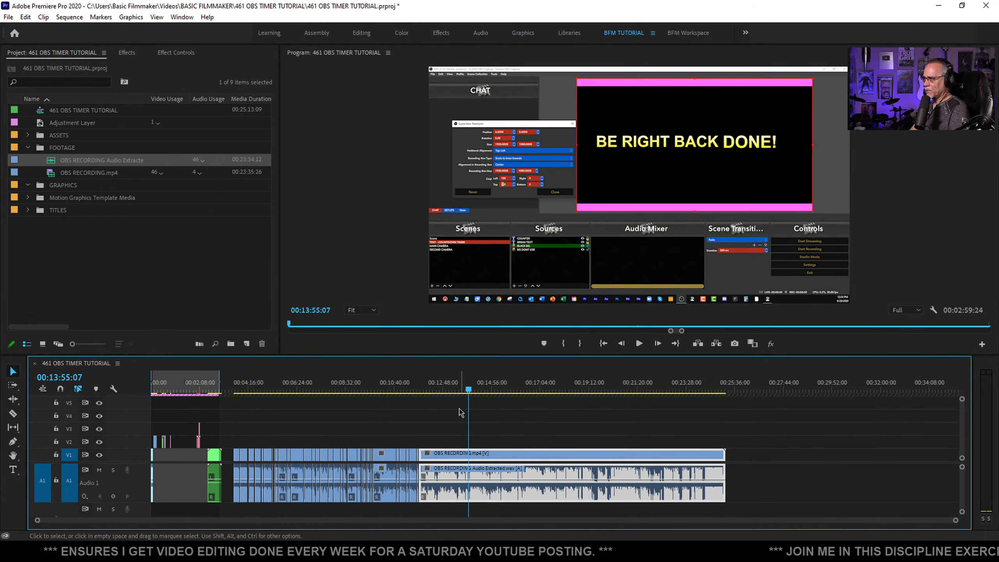
key("backslash")
left_click(510, 388)
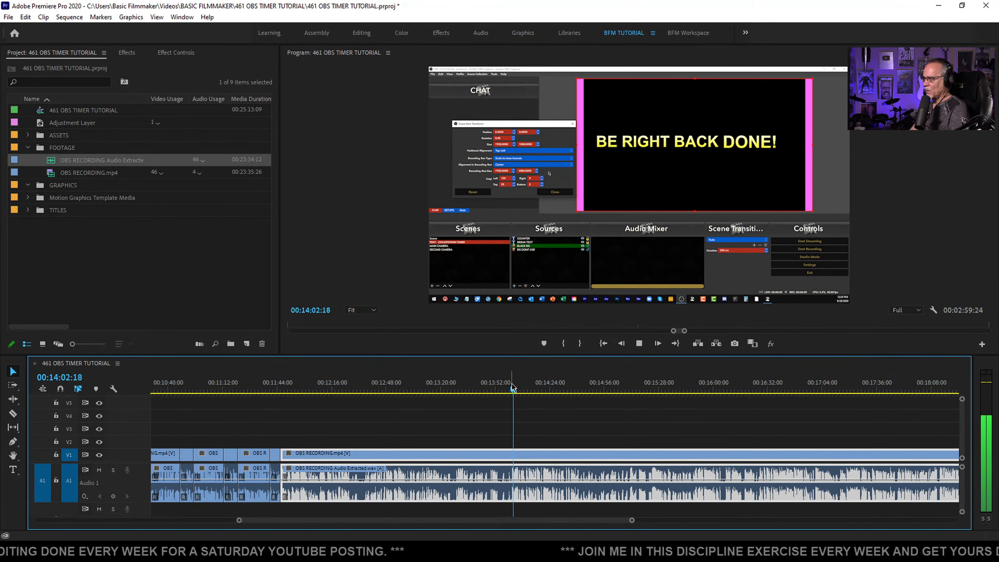
scroll(477, 400, "down", 2)
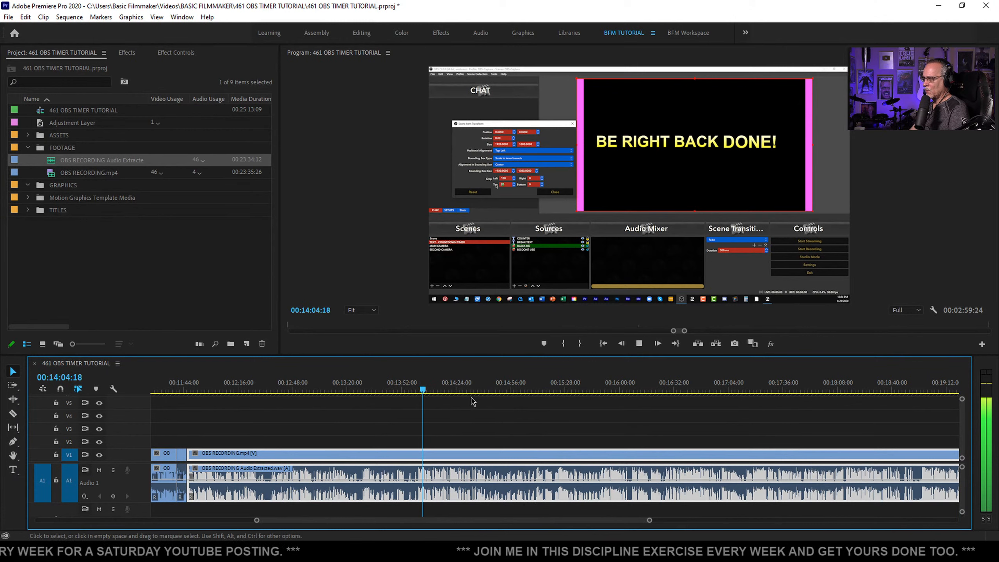
left_click_drag(424, 389, 450, 390)
key("space")
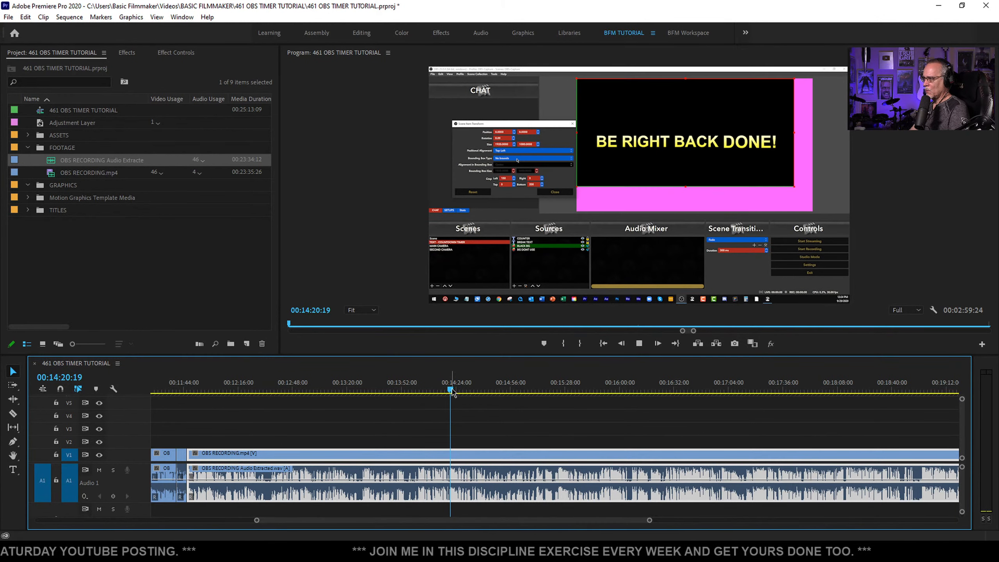
left_click_drag(460, 391, 473, 390)
key("space")
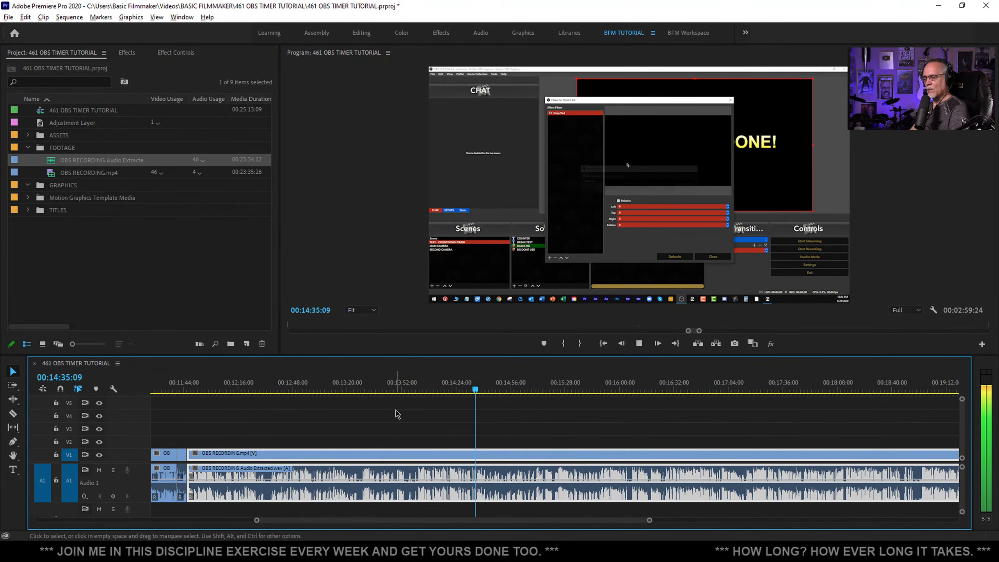
scroll(369, 413, "down", 5)
scroll(279, 412, "down", 2)
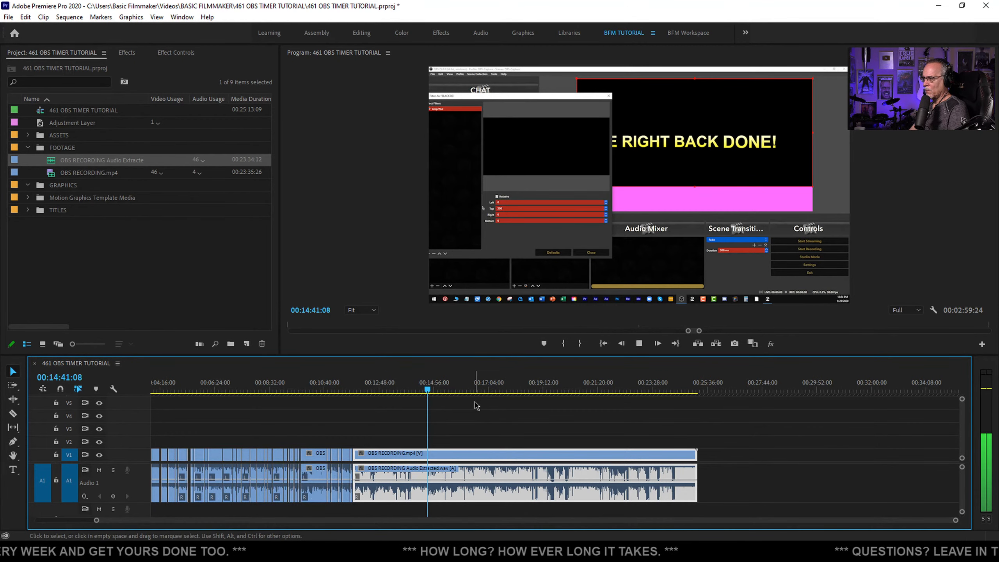
Return to the footage before the 00:11:46 cut and play across it from about 00:11:43
left_click_drag(427, 390, 375, 406)
scroll(346, 416, "up", 10)
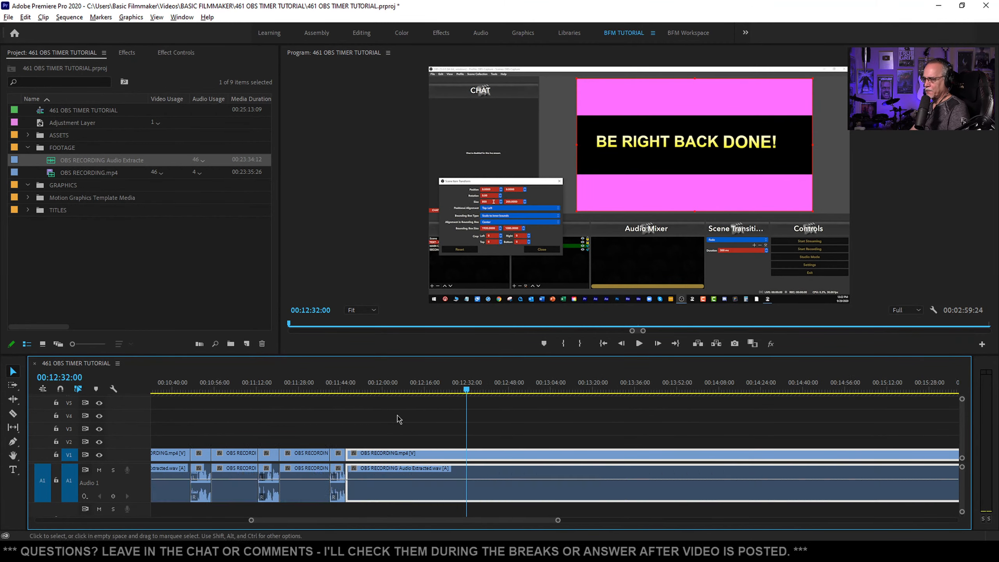
scroll(371, 405, "down", 1)
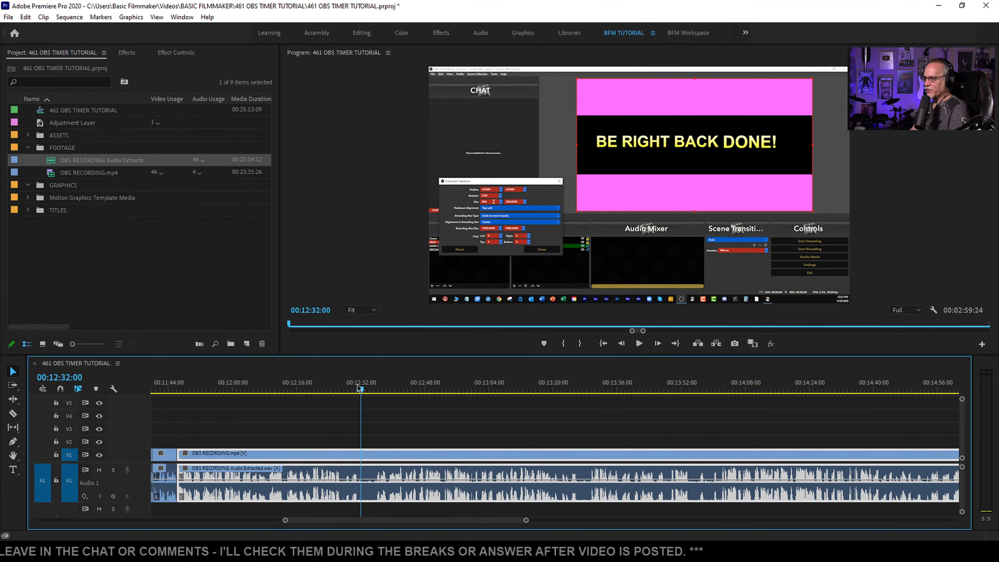
left_click(165, 388)
key("space")
scroll(518, 411, "down", 8)
scroll(387, 404, "down", 7)
scroll(291, 396, "up", 13)
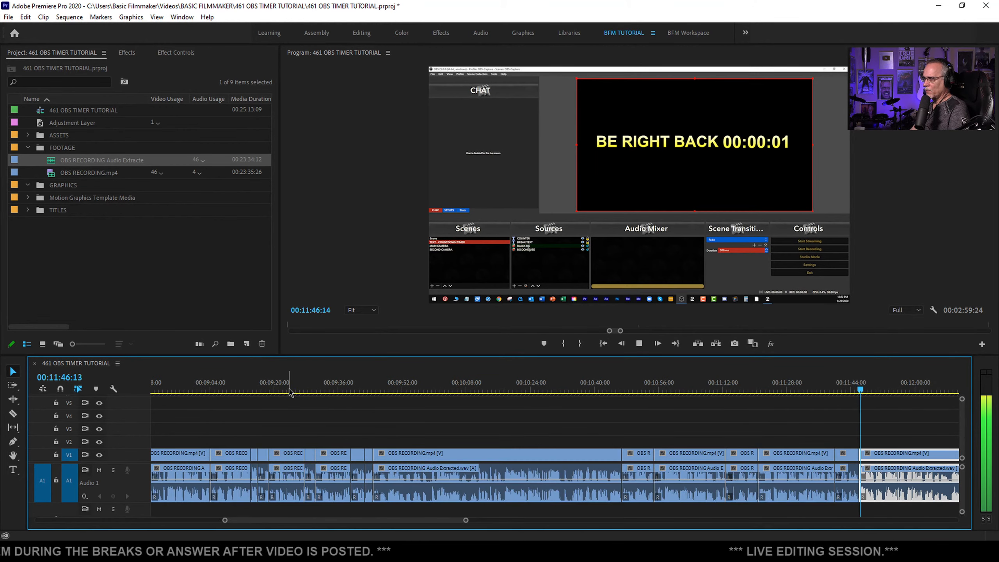
scroll(346, 410, "down", 8)
scroll(300, 404, "down", 6)
scroll(300, 405, "down", 9)
scroll(408, 417, "down", 4)
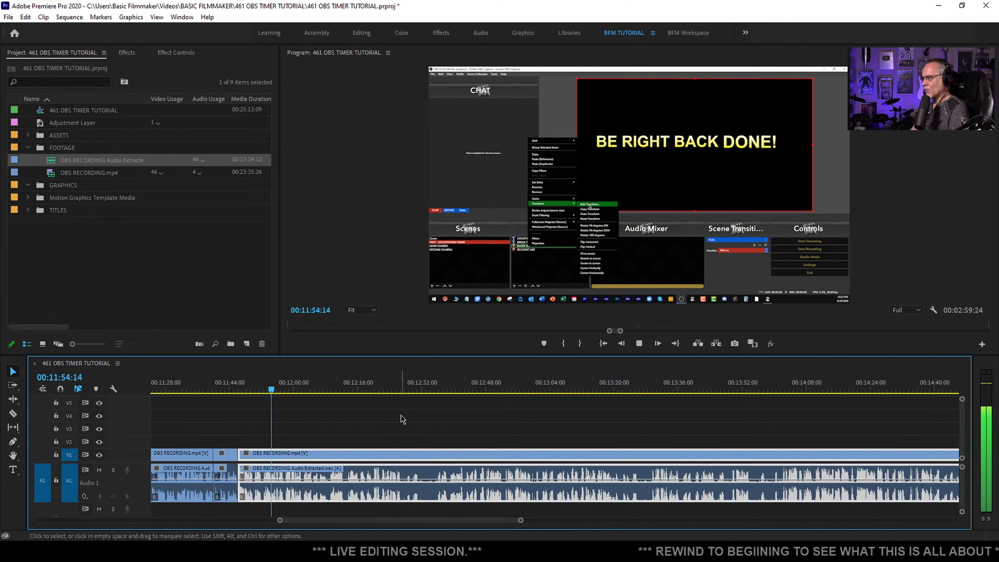
Ripple-trim the start of the clip after the 00:11:46 cut to about 00:14:25, where the filters demonstration starts
key("space")
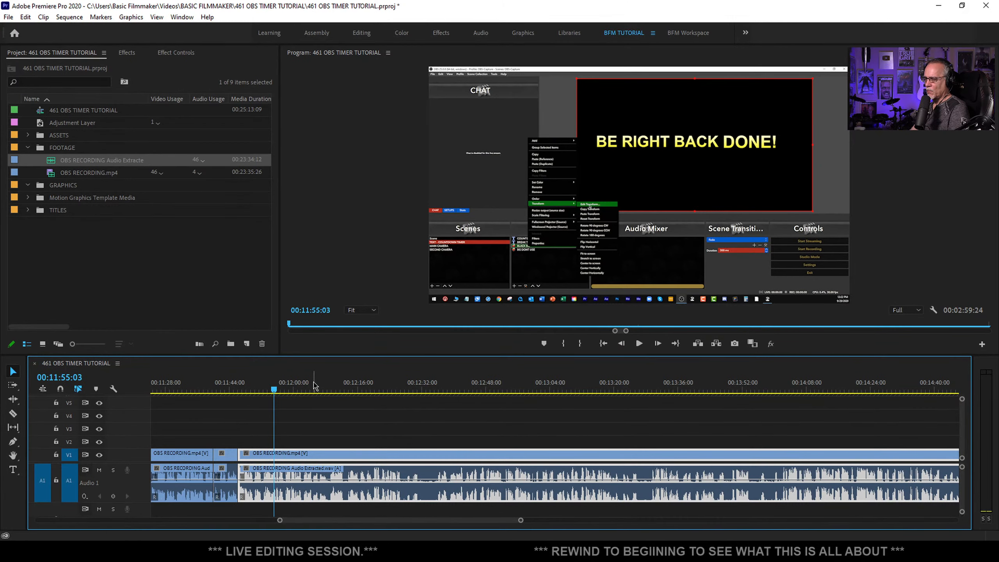
left_click(327, 388)
key("space")
left_click_drag(332, 387, 433, 394)
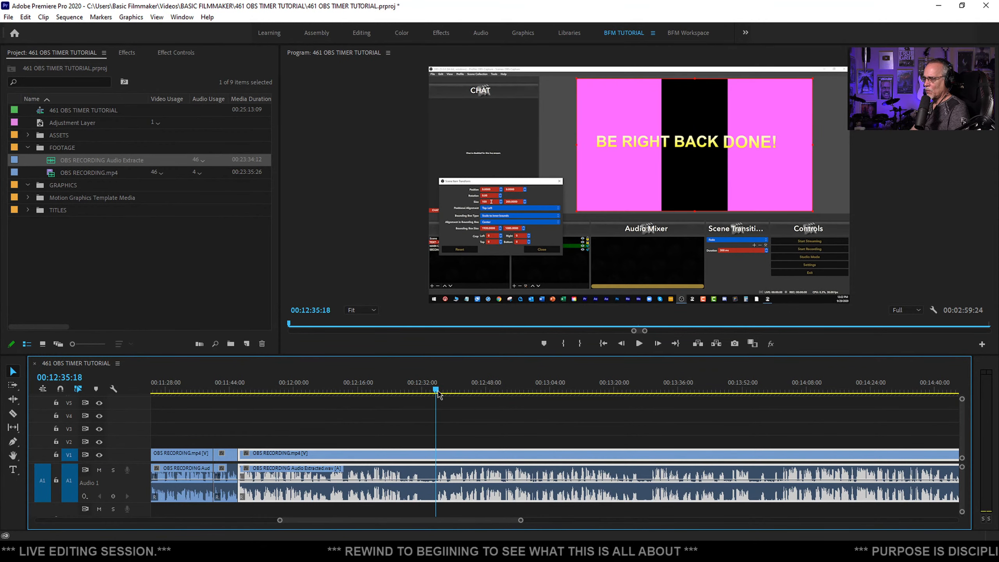
key("space")
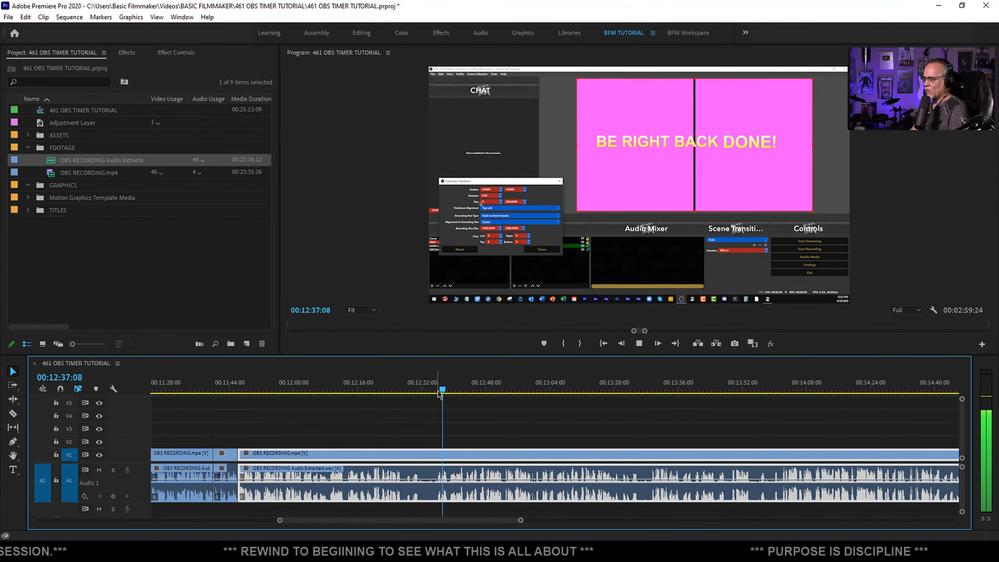
key("space")
left_click_drag(498, 388, 817, 415)
scroll(717, 430, "down", 5)
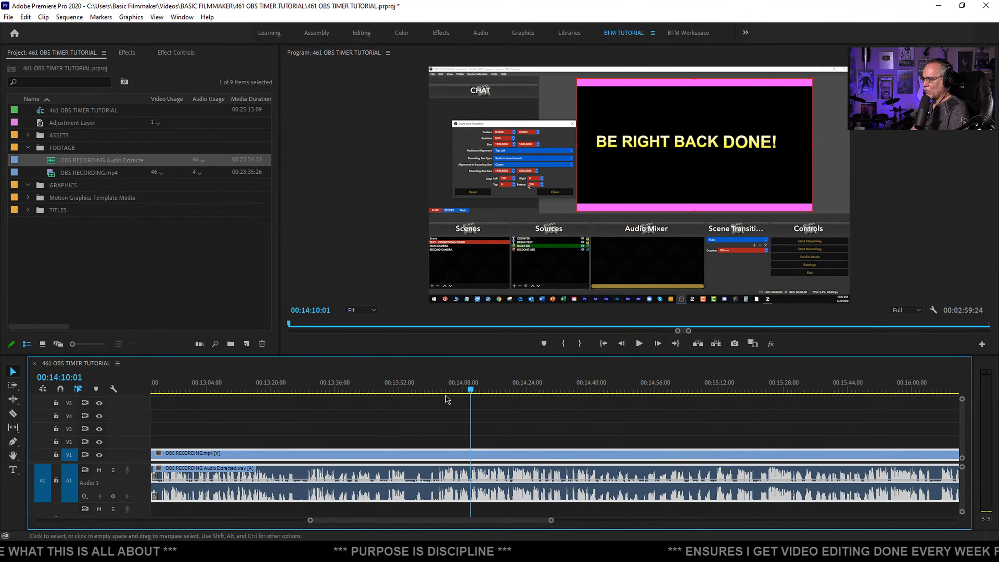
left_click_drag(471, 393, 535, 400)
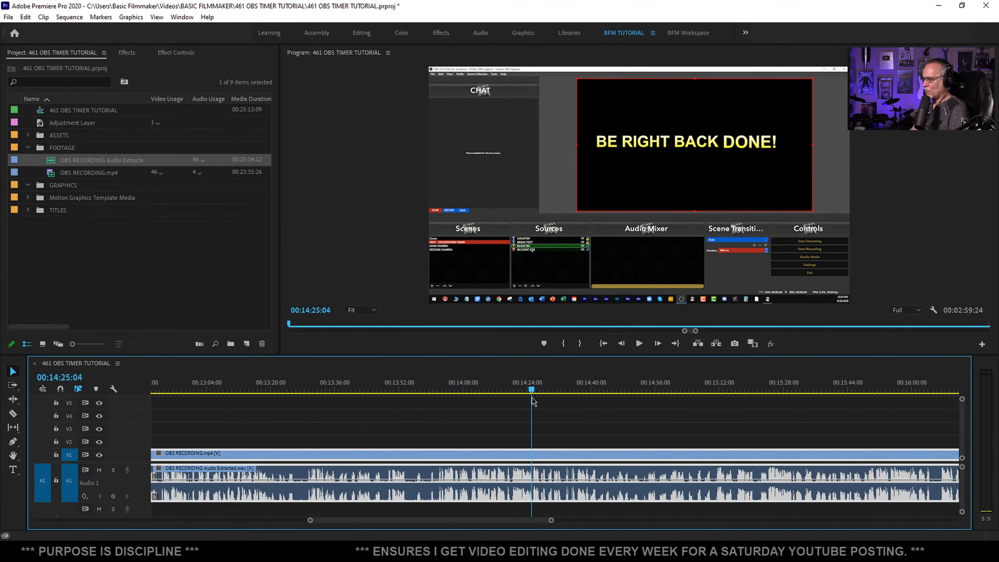
left_click_drag(533, 401, 533, 392)
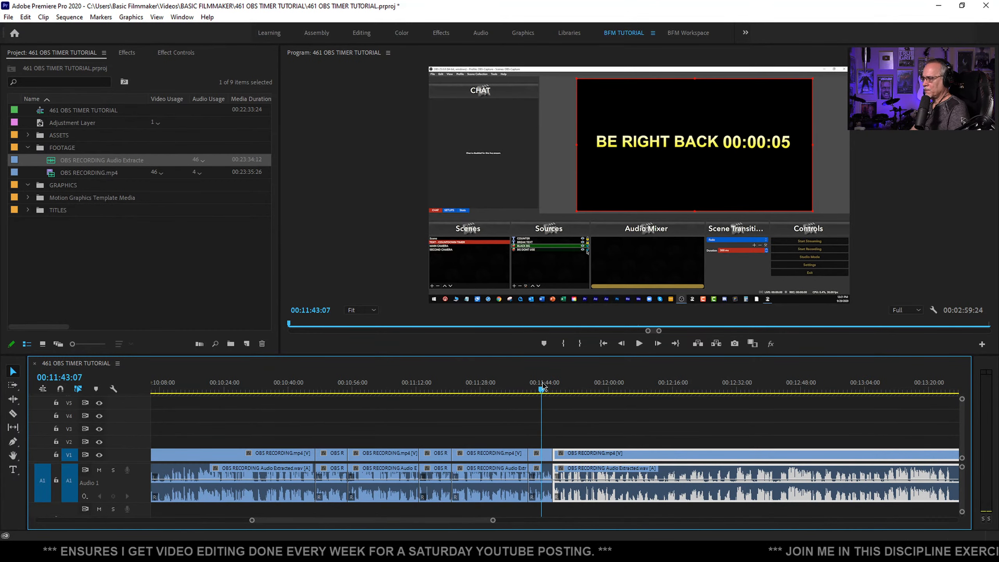
Play back the tightened edit from 00:11:43 to about 00:13:28 to review the filters demonstration
key("space")
scroll(575, 404, "down", 5)
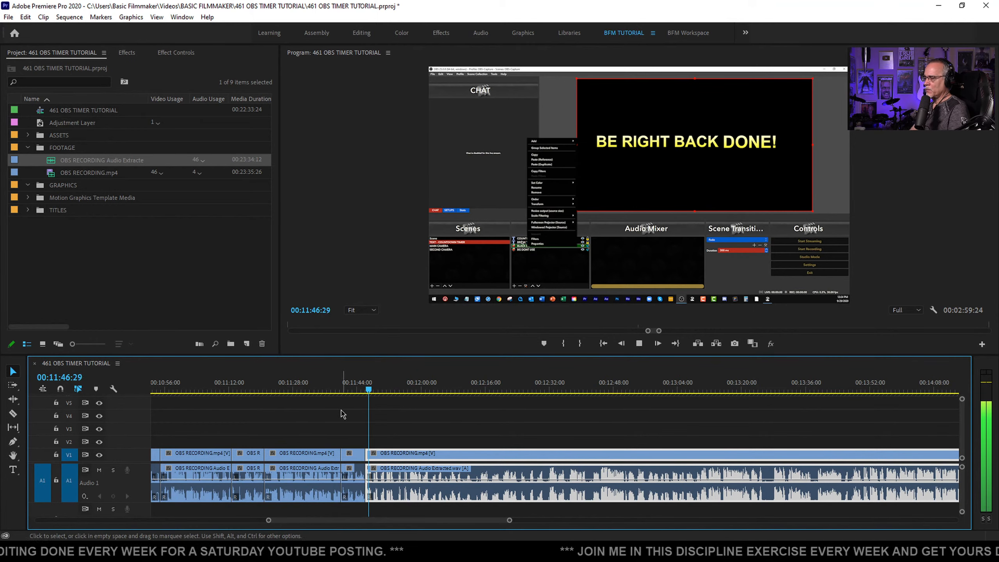
scroll(341, 413, "down", 2)
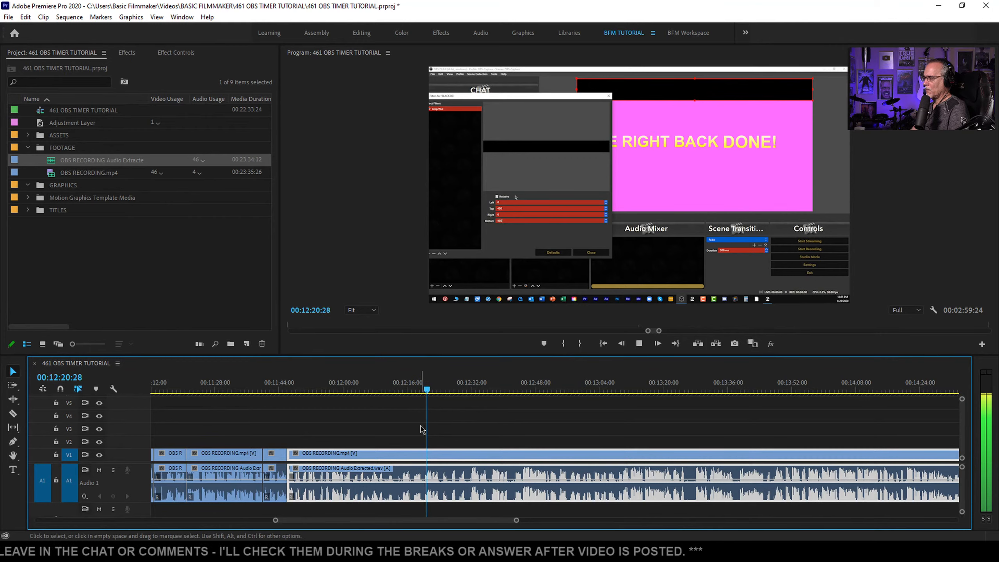
scroll(422, 431, "down", 3)
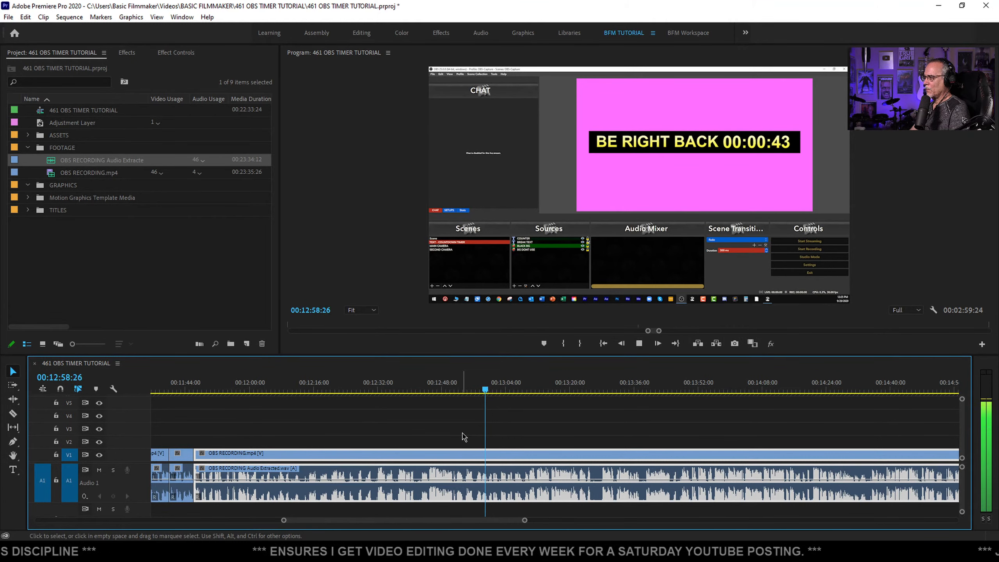
scroll(500, 451, "down", 5)
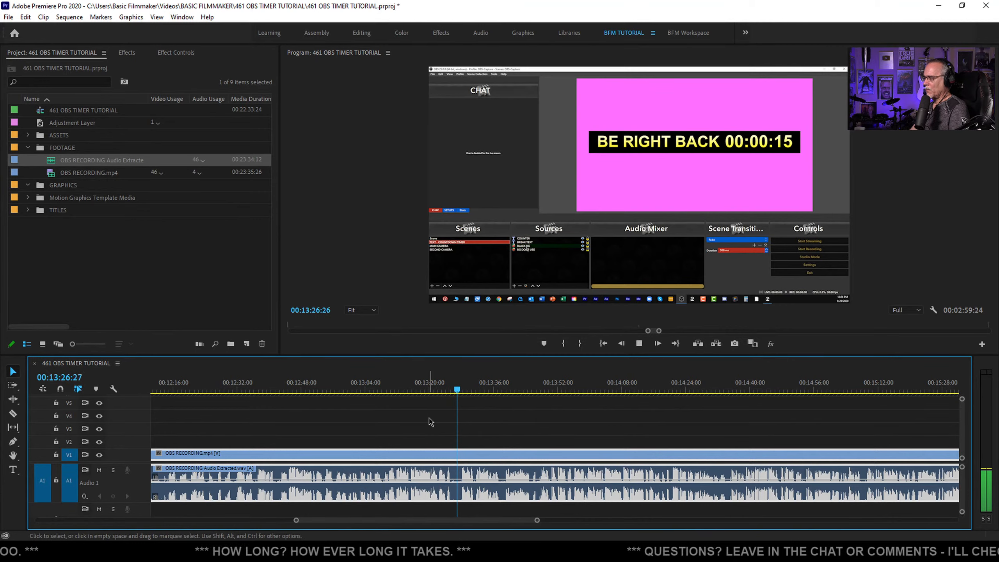
key("space")
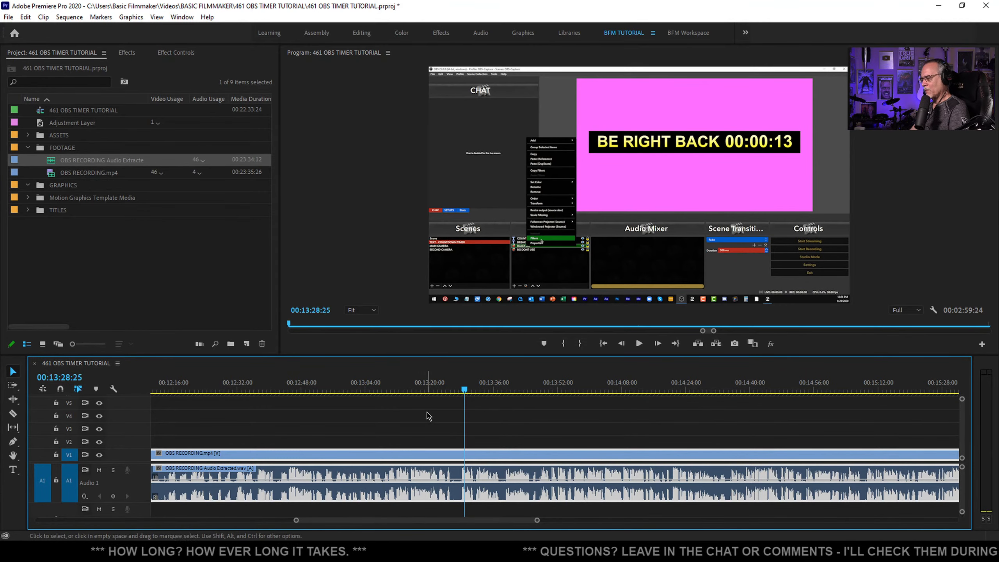
Split the OBS recording at 00:13:22:00 and ripple-trim about five seconds from the start of the following clip
left_click(420, 385)
key("space")
scroll(435, 410, "up", 1)
scroll(431, 413, "up", 1)
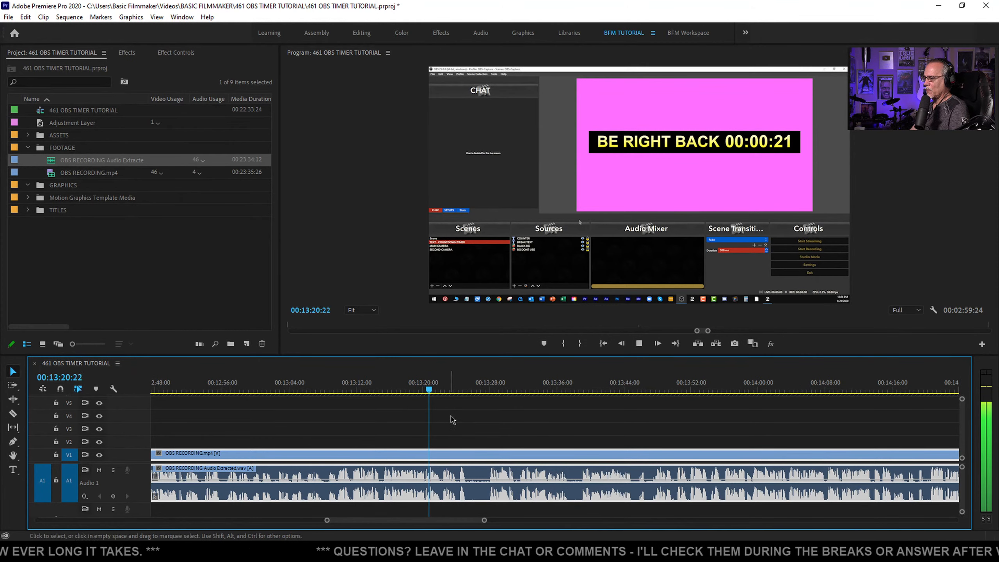
key("space")
key("ctrl+k")
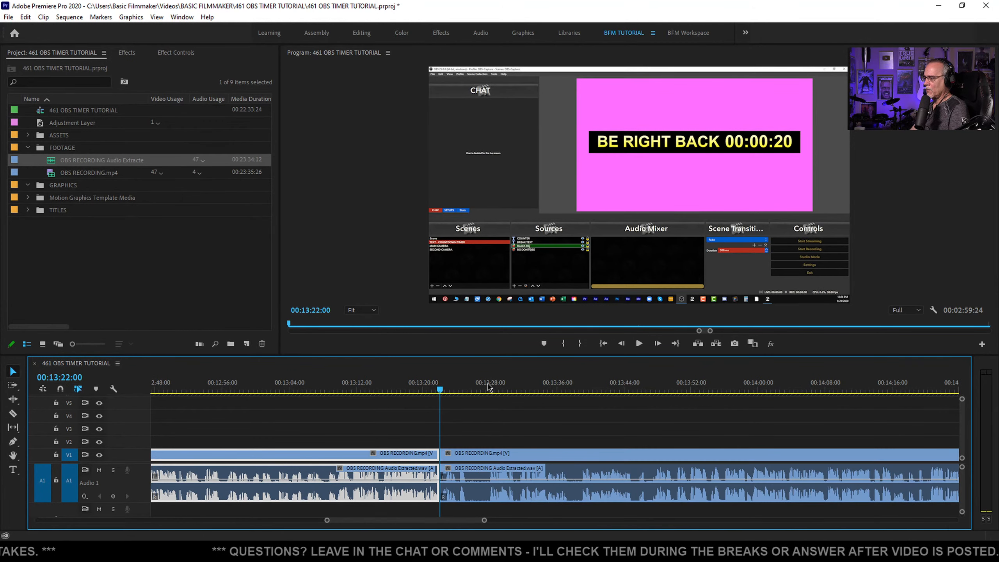
key("q")
Split the OBS recording at about 00:13:32 and ripple-trim about one second from the start of the following clip
key("space")
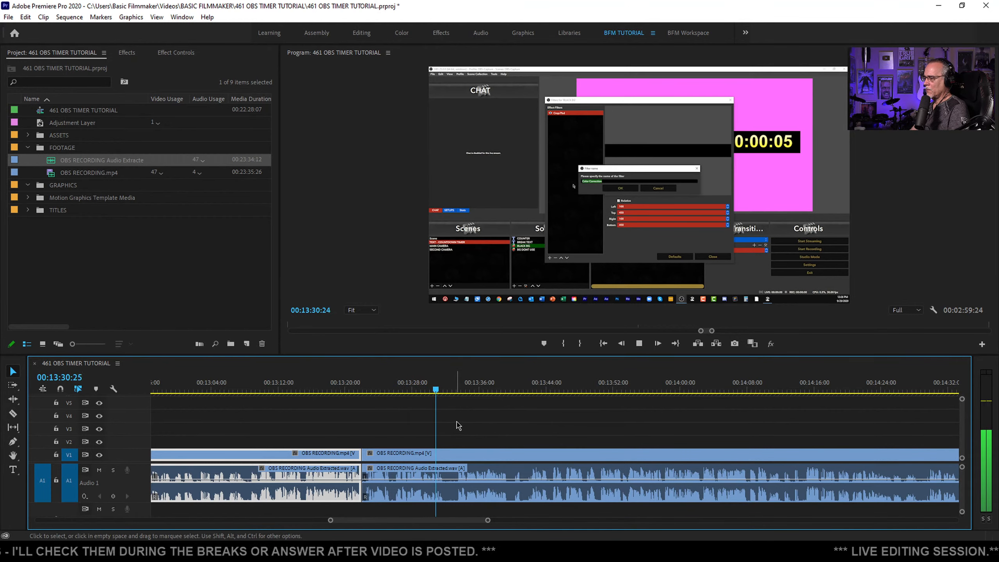
left_click(448, 391)
key("ctrl+k")
left_click_drag(449, 391, 453, 392)
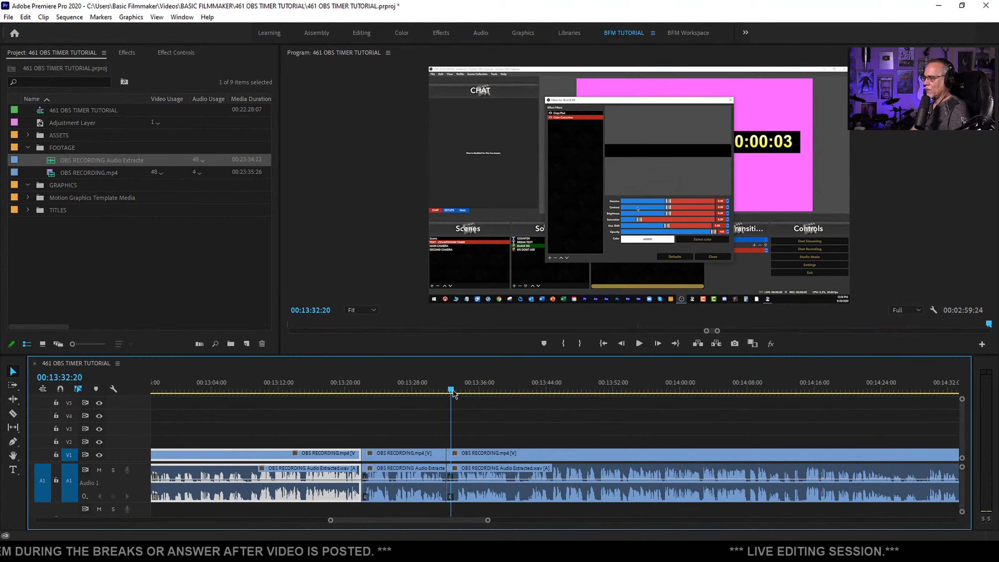
Play back the OBS recording from 00:13:32 to about 00:15:02 to find the next section to tighten
key("space")
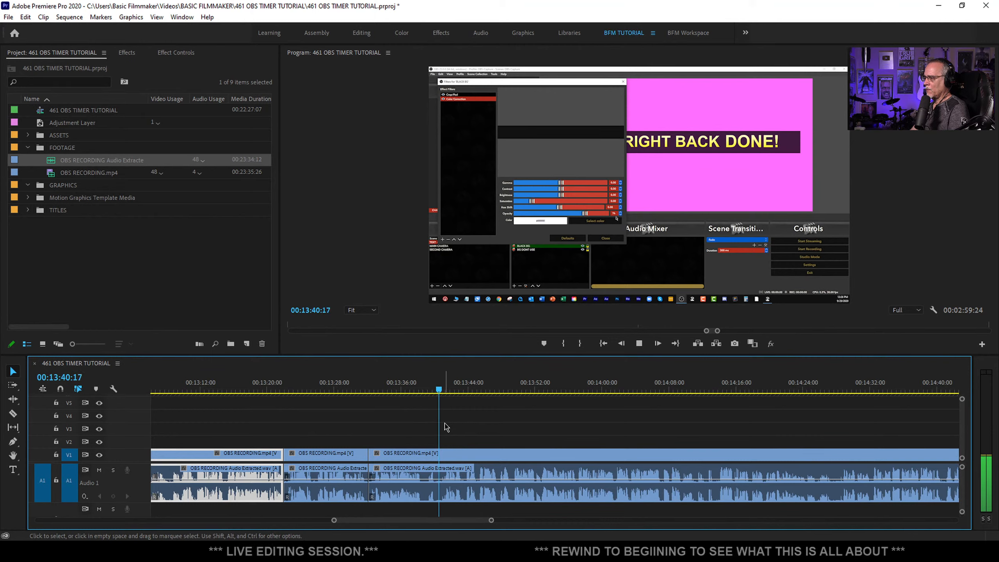
scroll(488, 431, "down", 1)
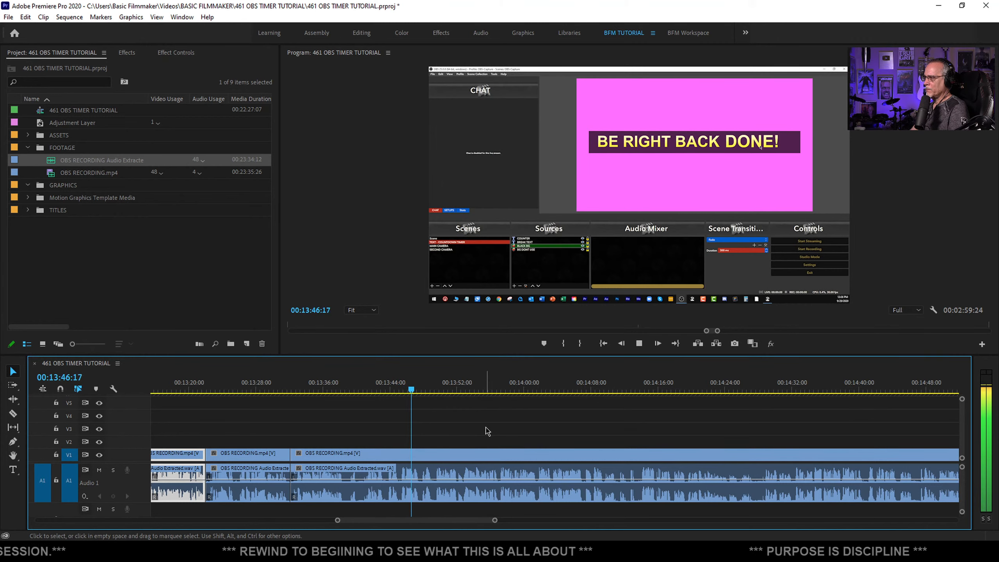
scroll(486, 431, "down", 1)
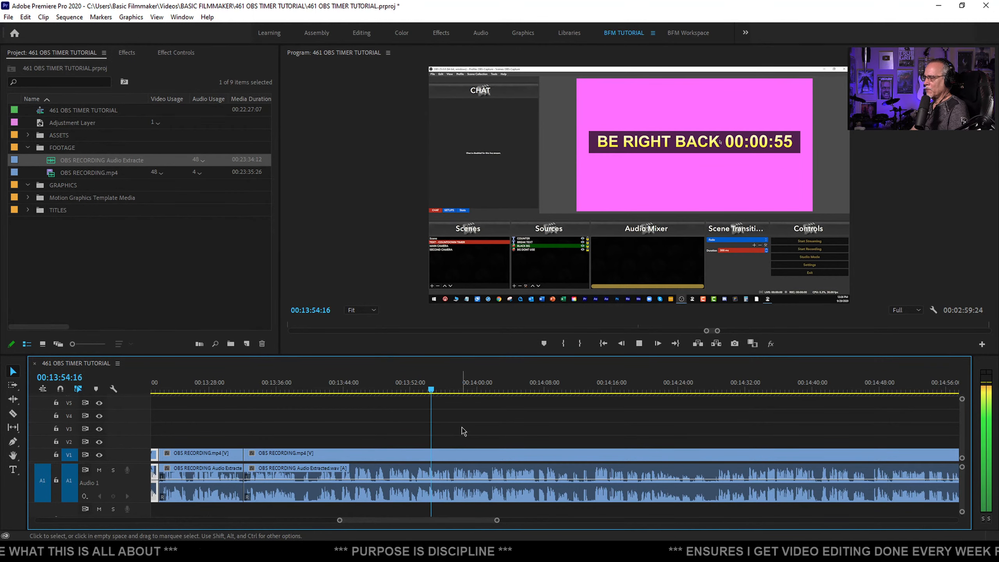
scroll(430, 432, "down", 2)
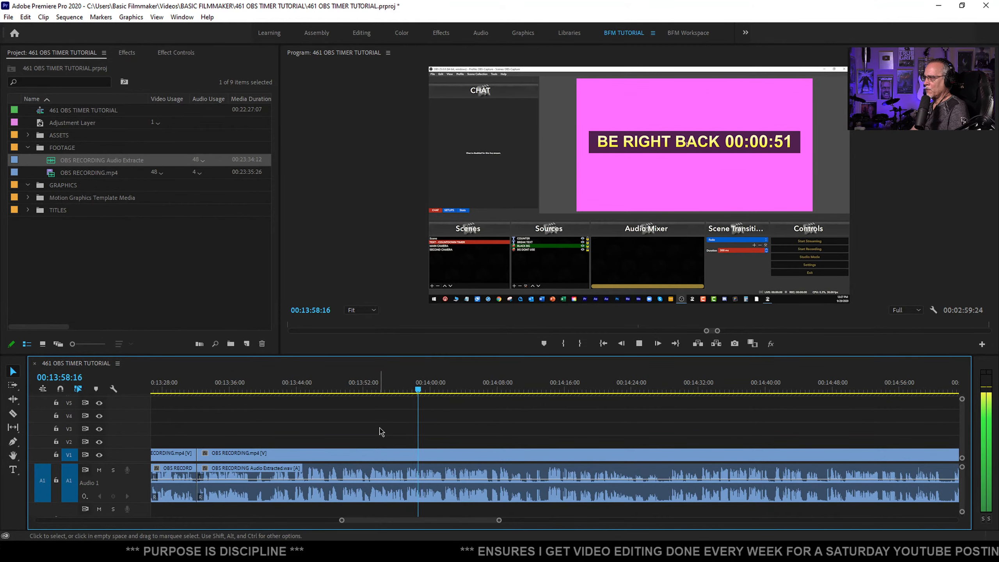
scroll(380, 432, "down", 2)
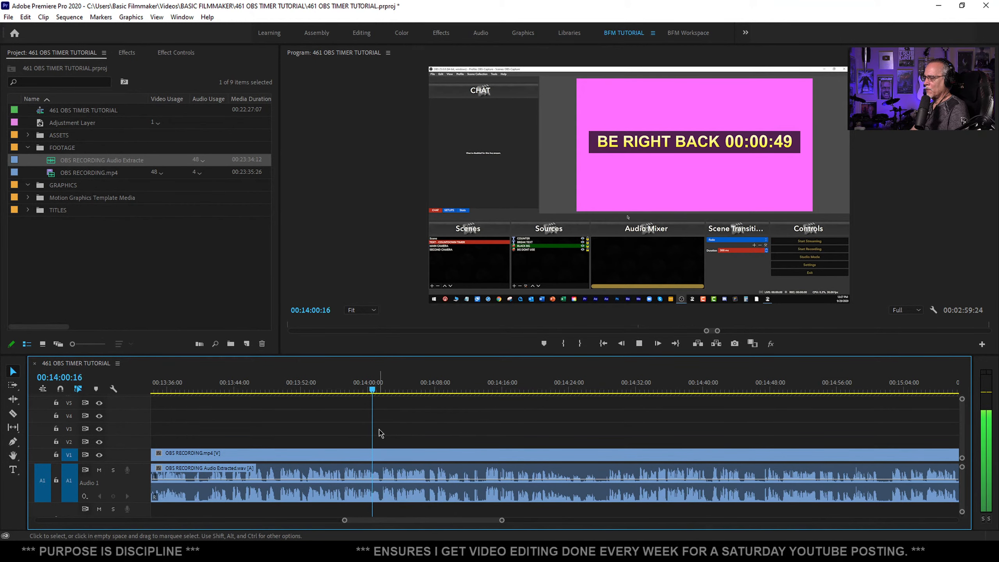
scroll(381, 433, "down", 2)
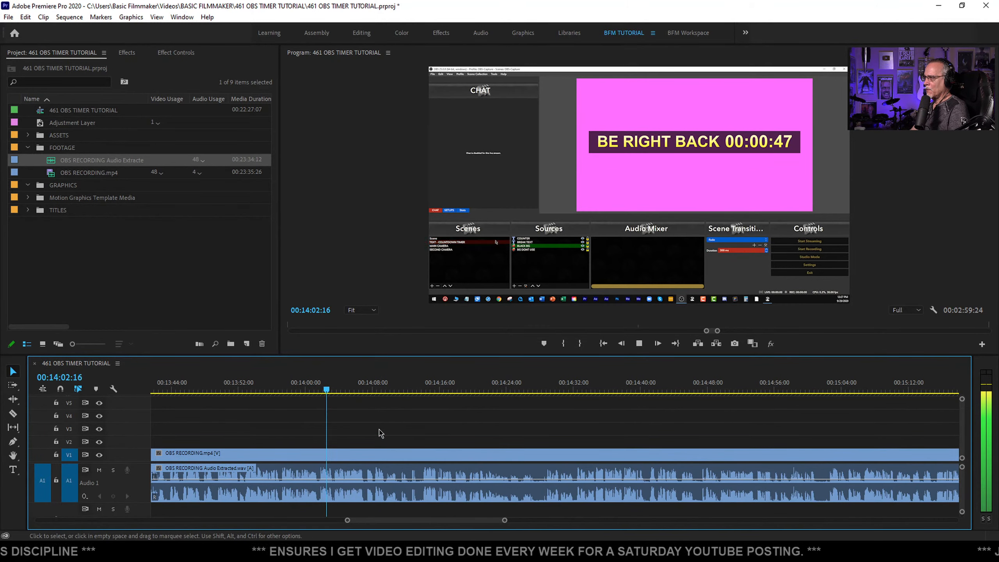
left_click(378, 457)
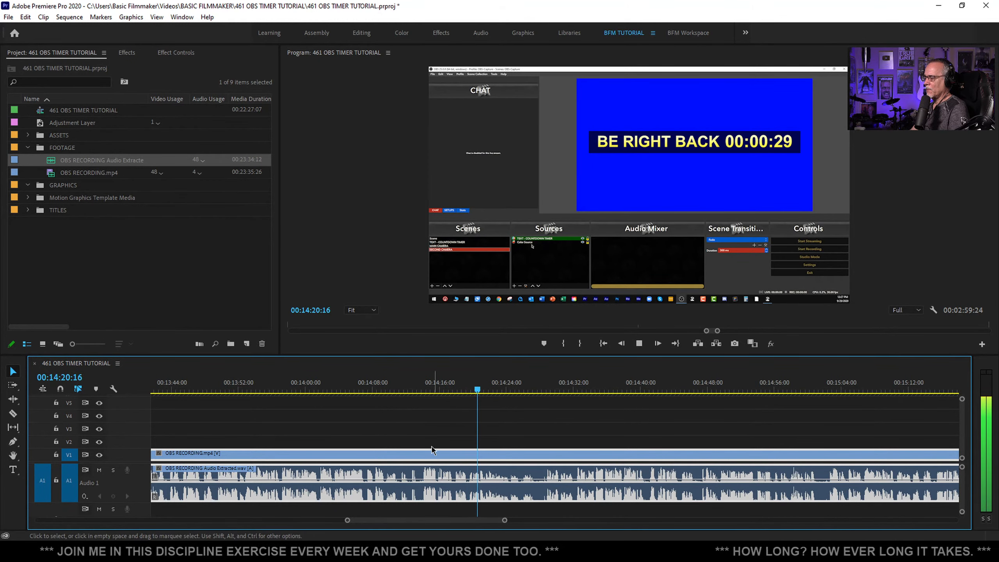
scroll(361, 428, "down", 9)
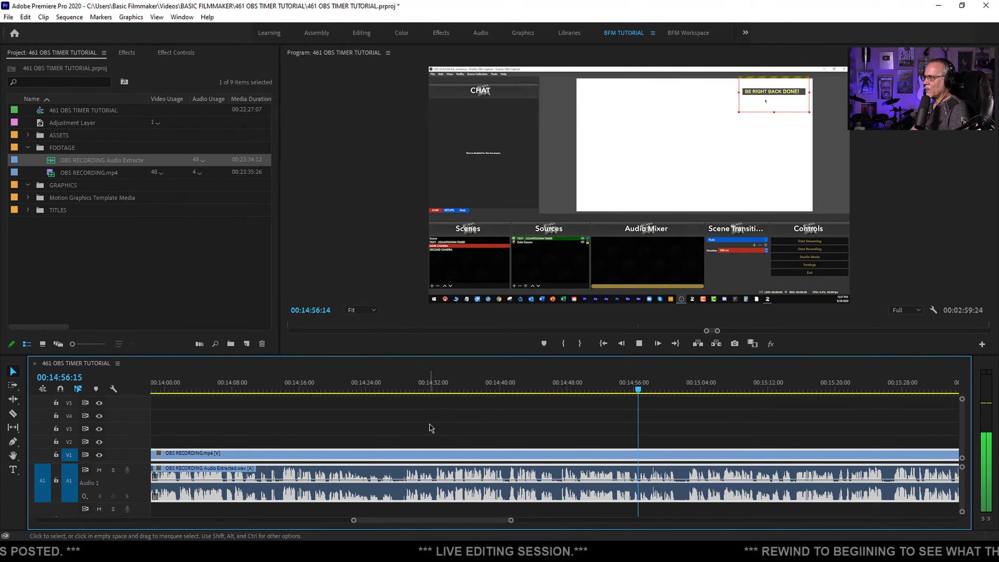
scroll(477, 422, "down", 3)
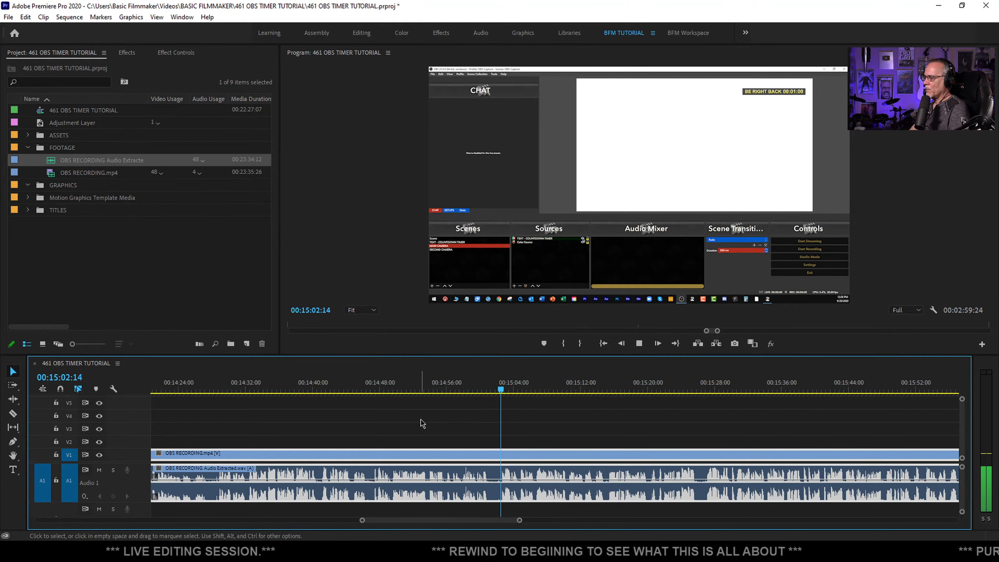
Split the OBS recording at about 00:15:01 and ripple-trim about one second from the start of the following clip
left_click(490, 389)
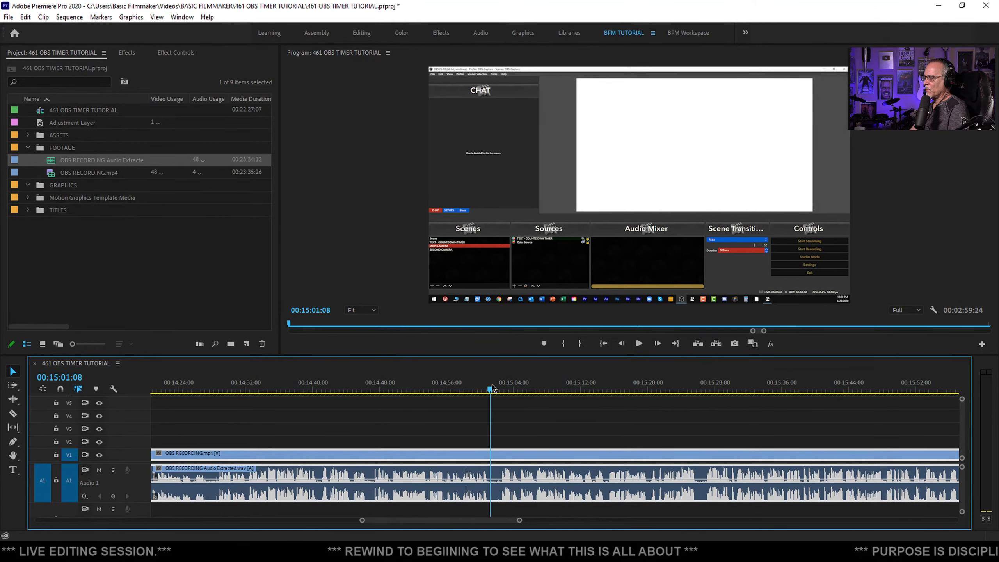
key("ctrl+k")
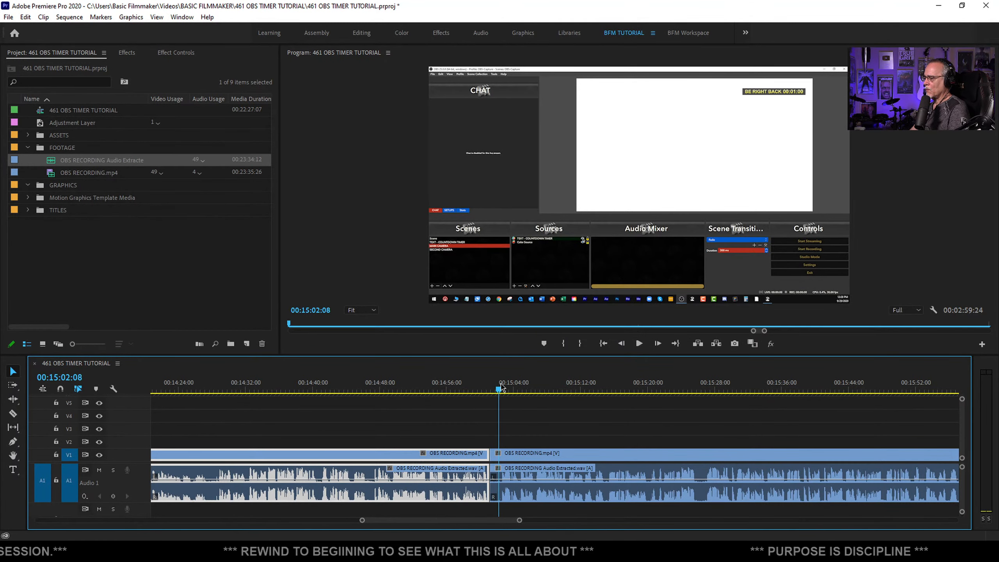
key("space")
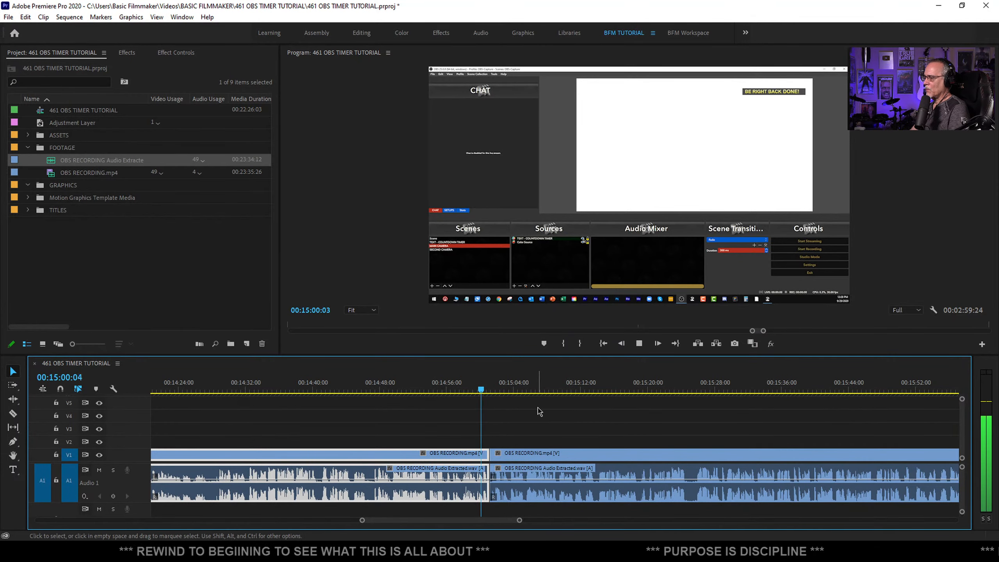
Split the OBS recording at 00:15:57:22 and ripple-trim about two seconds from the start of the following clip
scroll(535, 412, "down", 3)
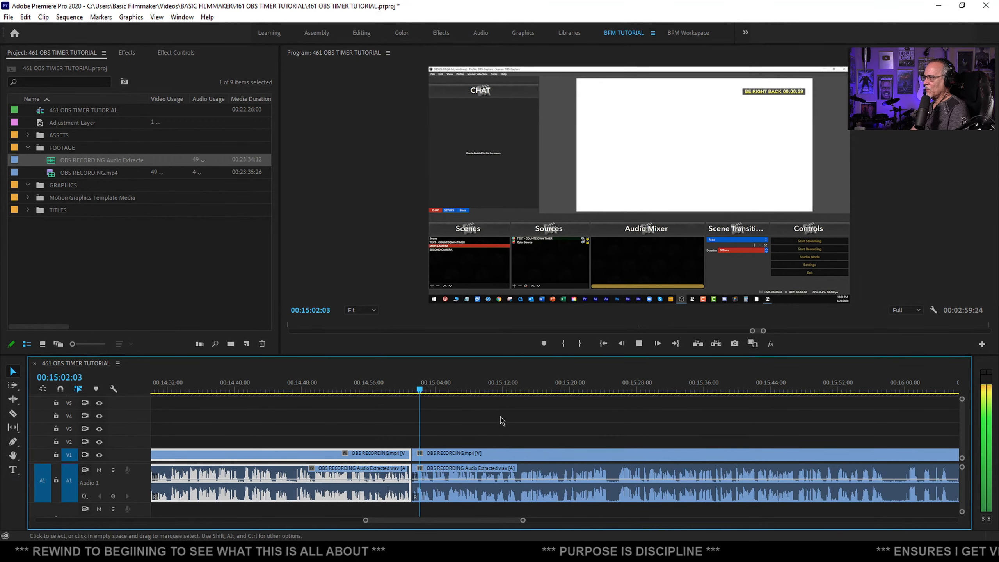
scroll(491, 420, "down", 3)
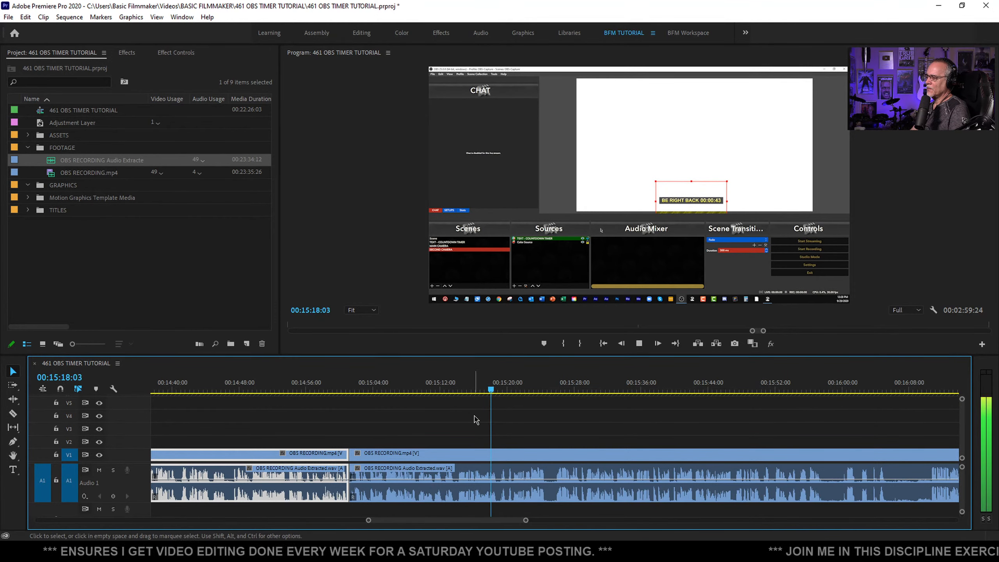
scroll(510, 439, "down", 2)
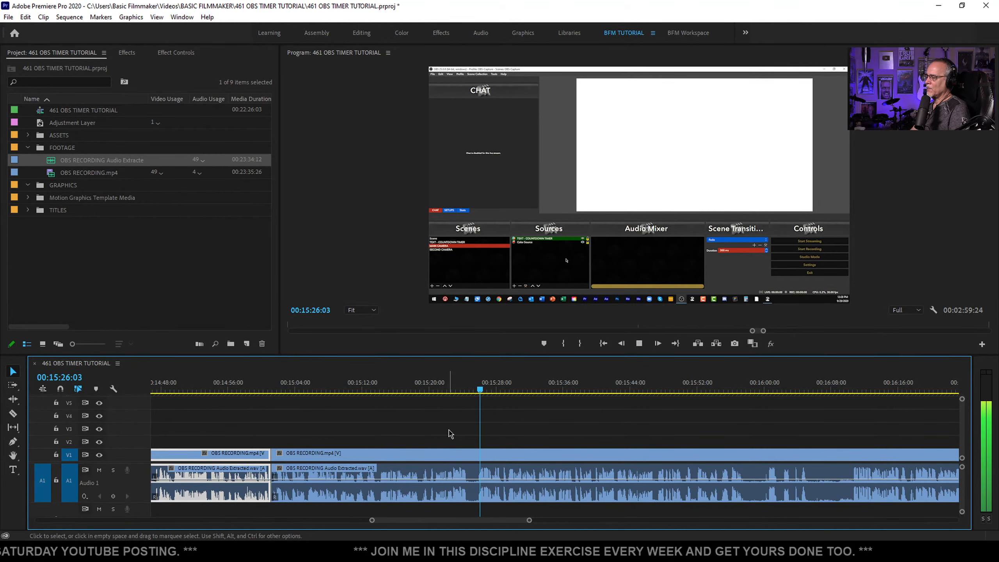
scroll(456, 431, "down", 5)
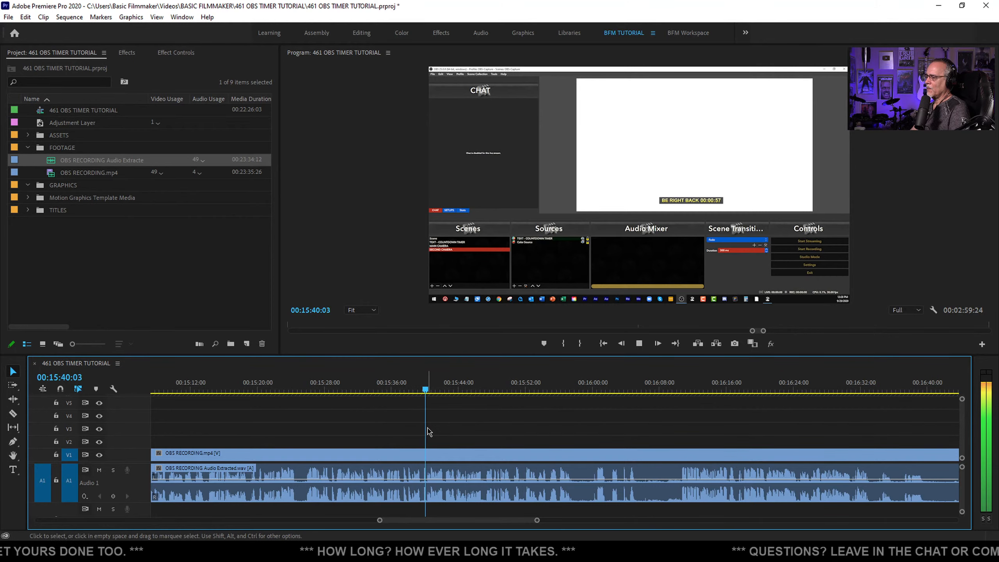
scroll(419, 432, "down", 2)
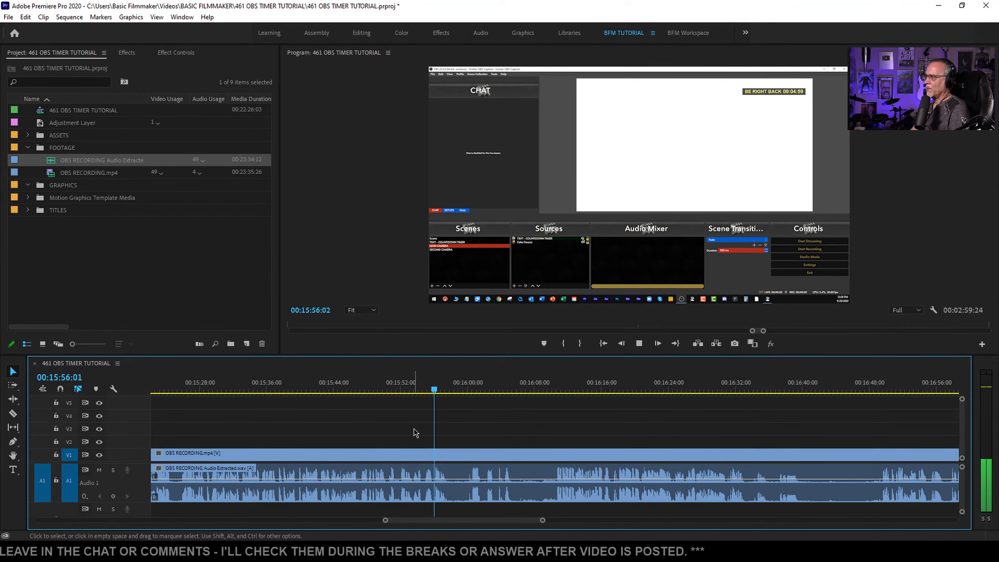
key("ctrl+k")
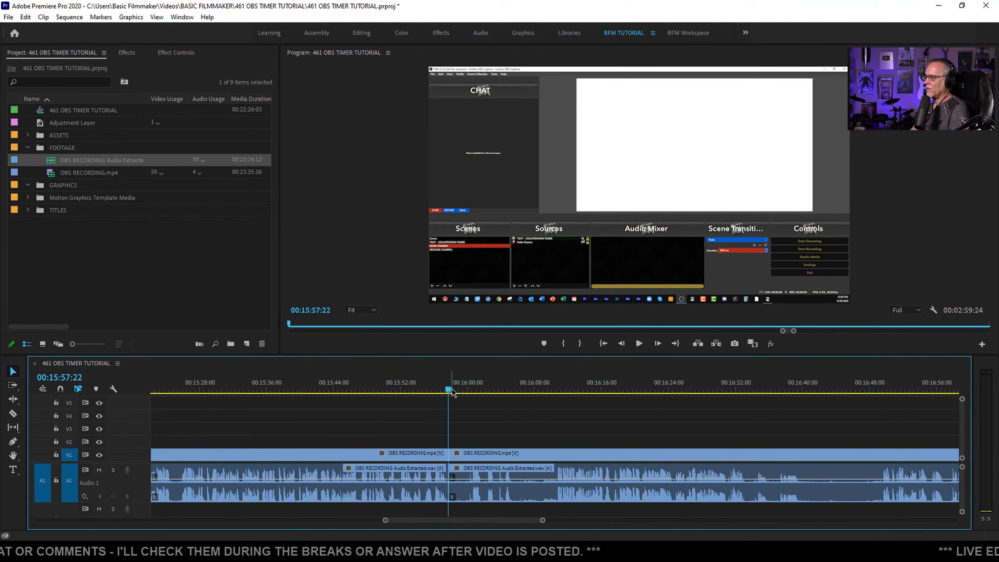
left_click(468, 389)
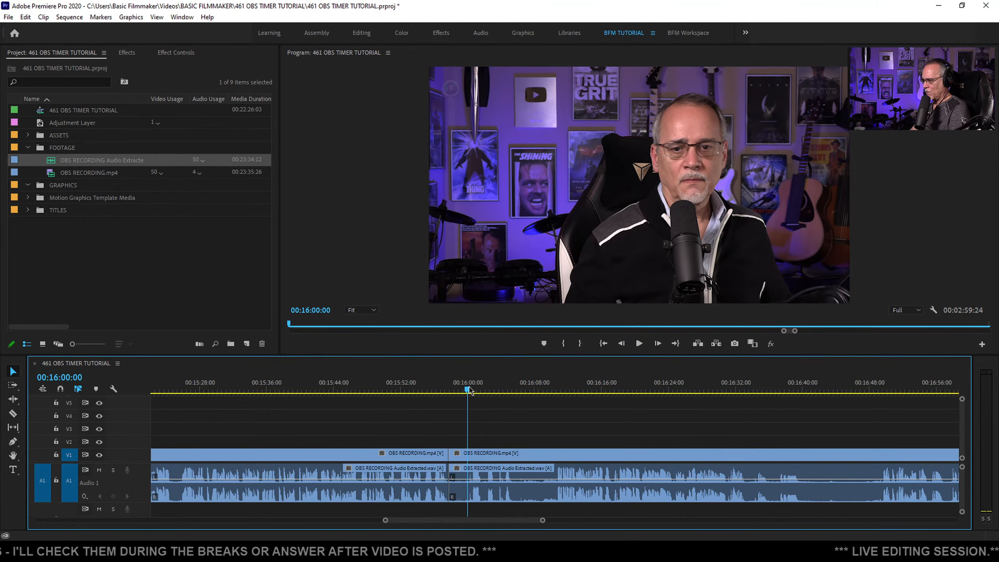
Review the new cut near 00:15:58 and split the recording's video and audio at 00:16:08:08
left_click(428, 389)
key("space")
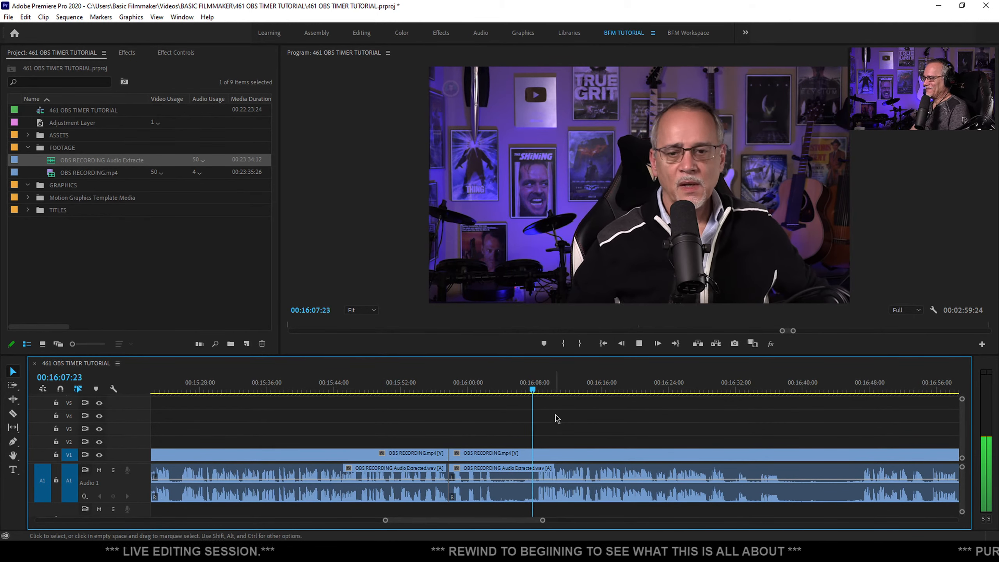
key("space")
left_click(560, 457)
key("ctrl+k")
Cut the section between 00:15:57:22 and 00:16:08:08 and paste it past the end of the edit at 00:22:40:27
left_click(490, 456)
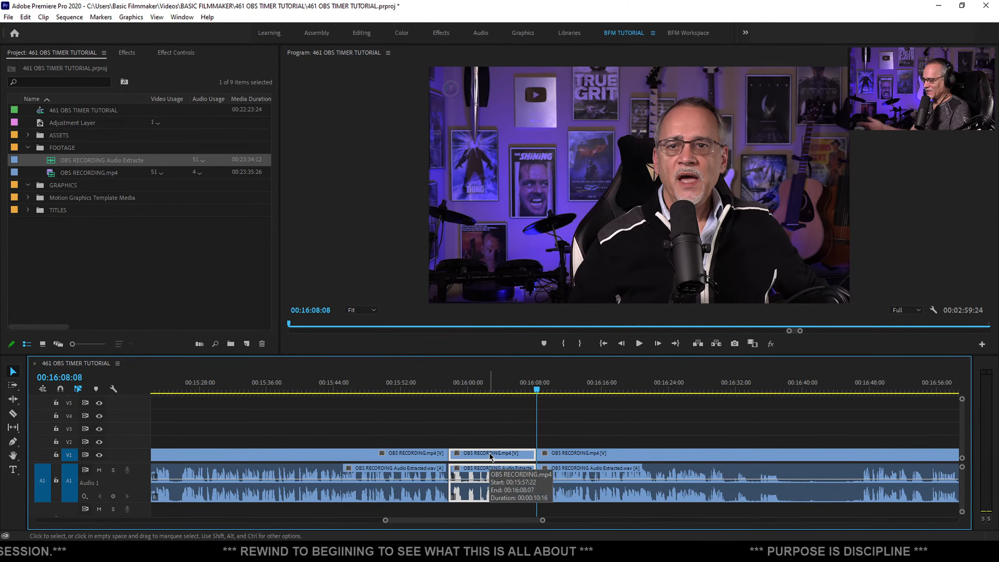
key("Delete")
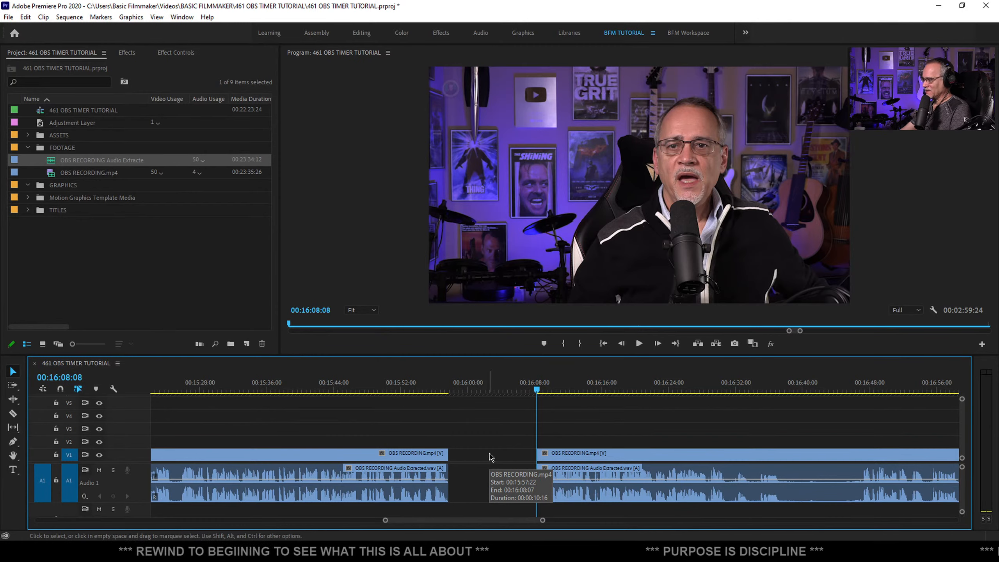
key("End")
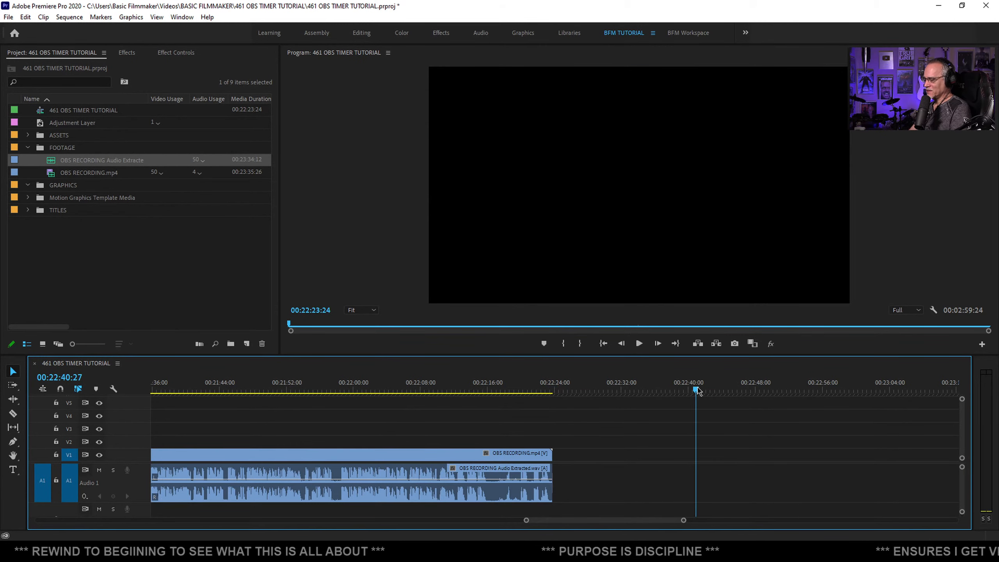
key("ctrl+v")
key("backslash")
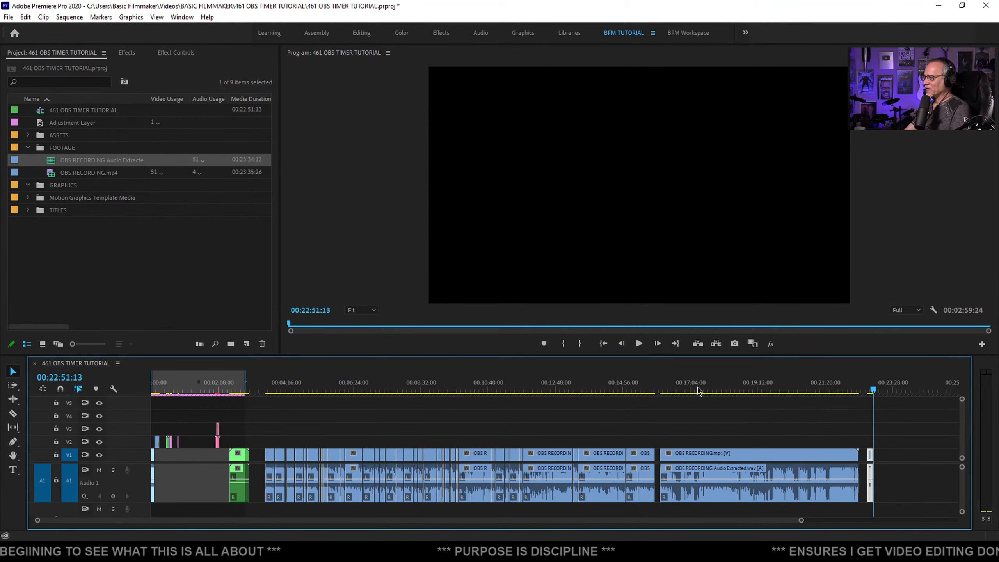
Ripple-delete the empty gap at 00:15:57:22 so the following clip closes up against the previous one
scroll(709, 439, "up", 6)
left_click(428, 458)
key("Delete")
Play back the joined edit from 00:15:54:23 to about 00:16:22 to review the on-camera segment
left_click_drag(409, 386, 398, 386)
scroll(403, 428, "up", 2)
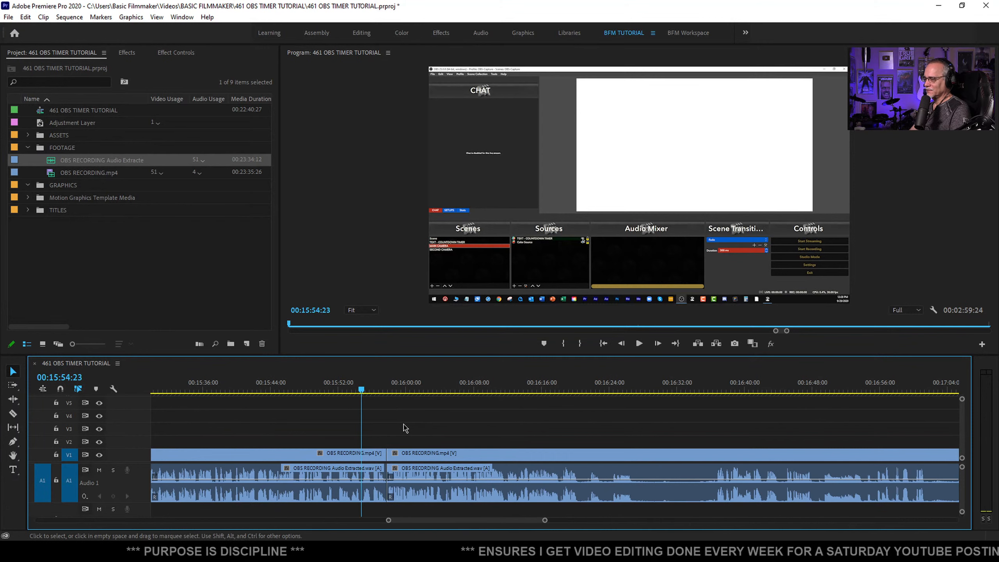
key("space")
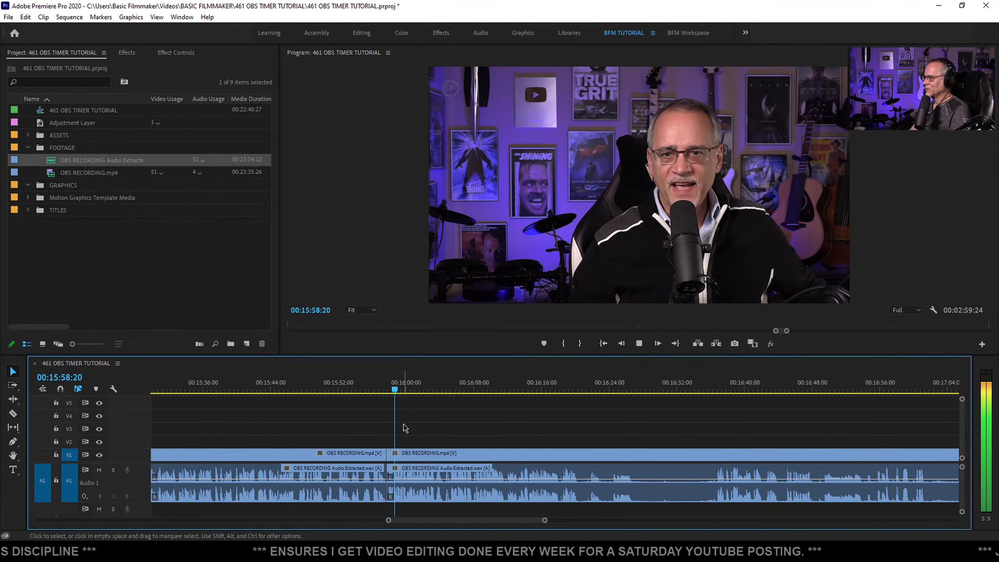
scroll(401, 431, "down", 1)
left_click(391, 456)
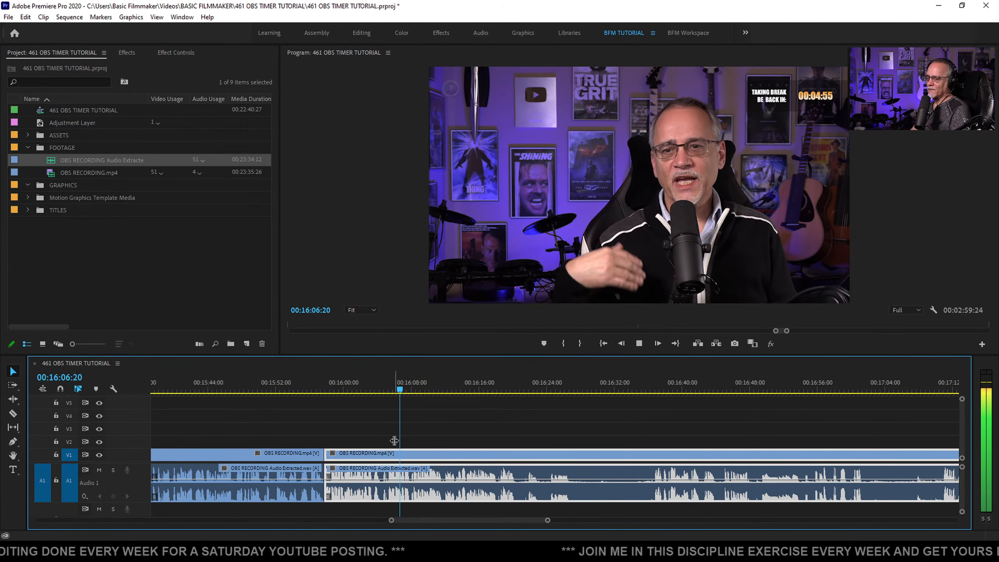
key("space")
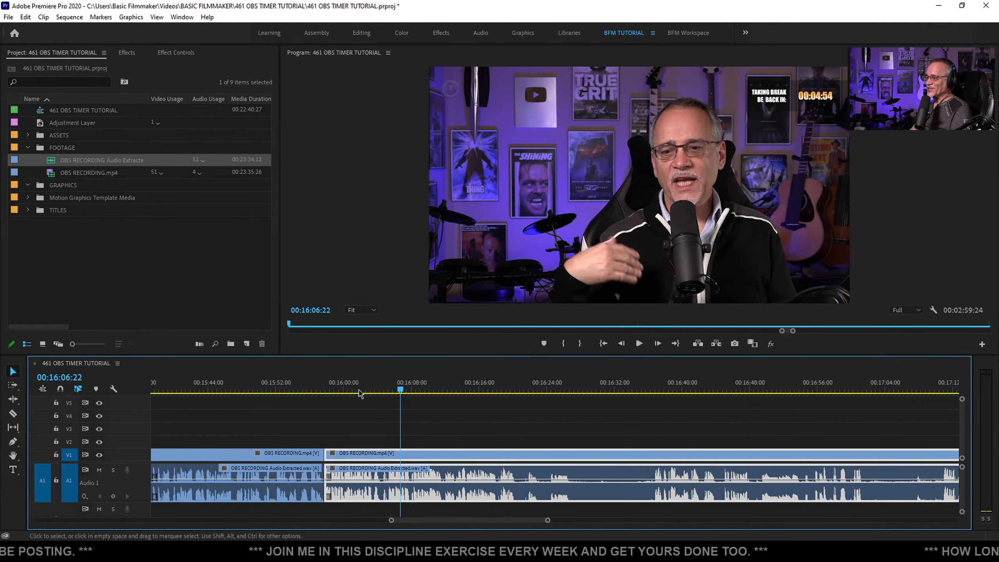
left_click(329, 385)
key("space")
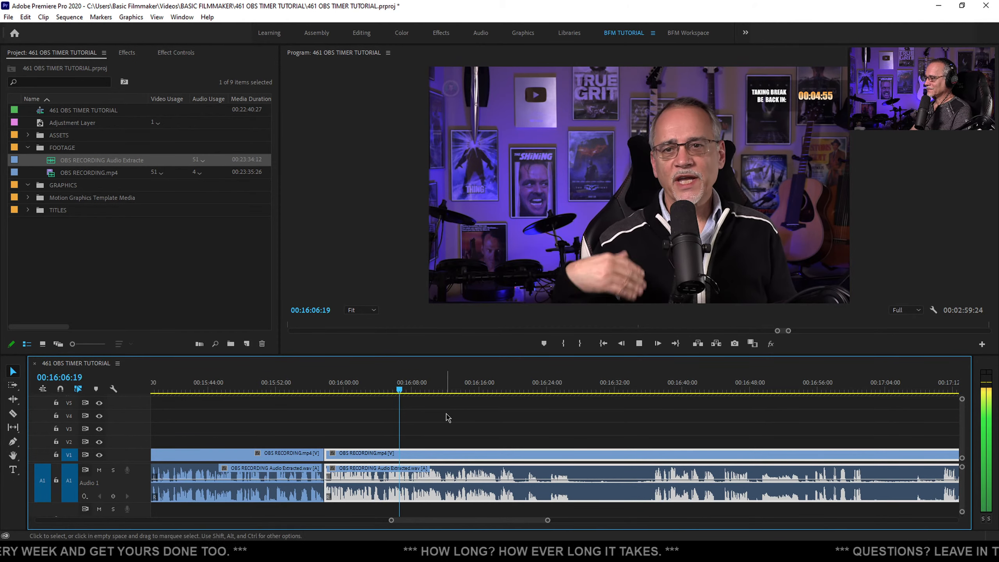
scroll(394, 418, "down", 1)
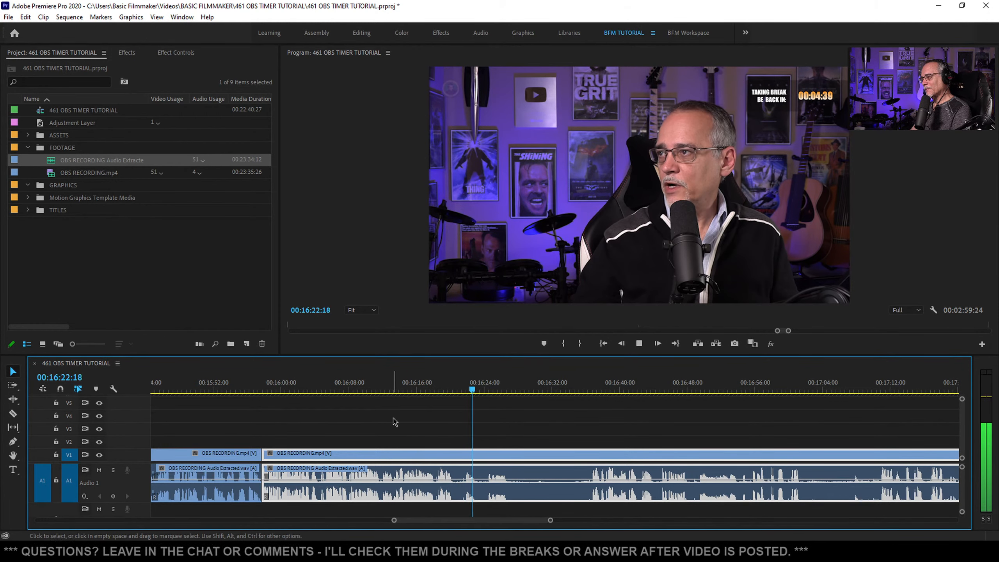
Replay the on-camera segment from about 00:16:04 and split its video and audio at 00:16:11:20
left_click_drag(476, 389, 318, 397)
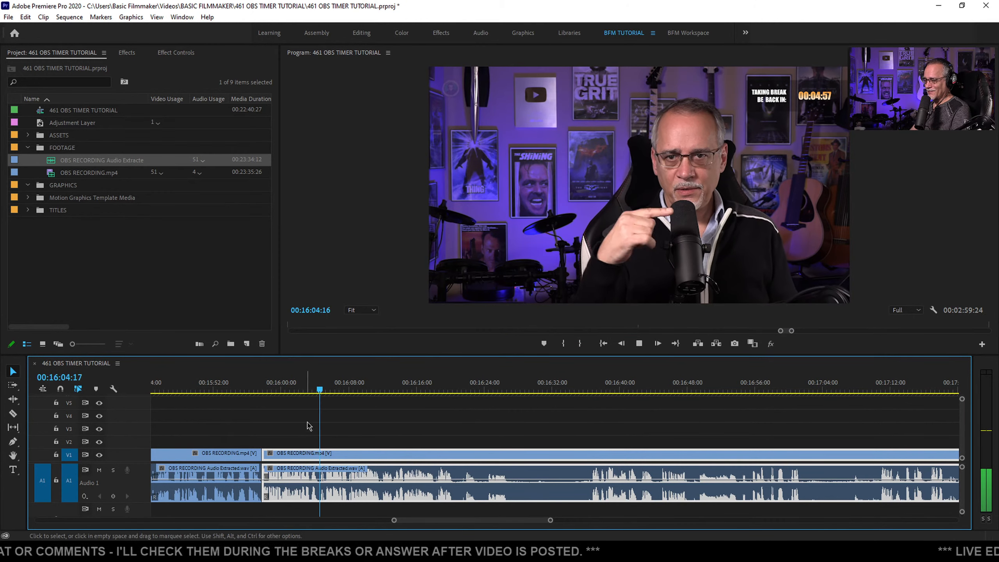
scroll(313, 430, "up", 5)
scroll(410, 430, "down", 4)
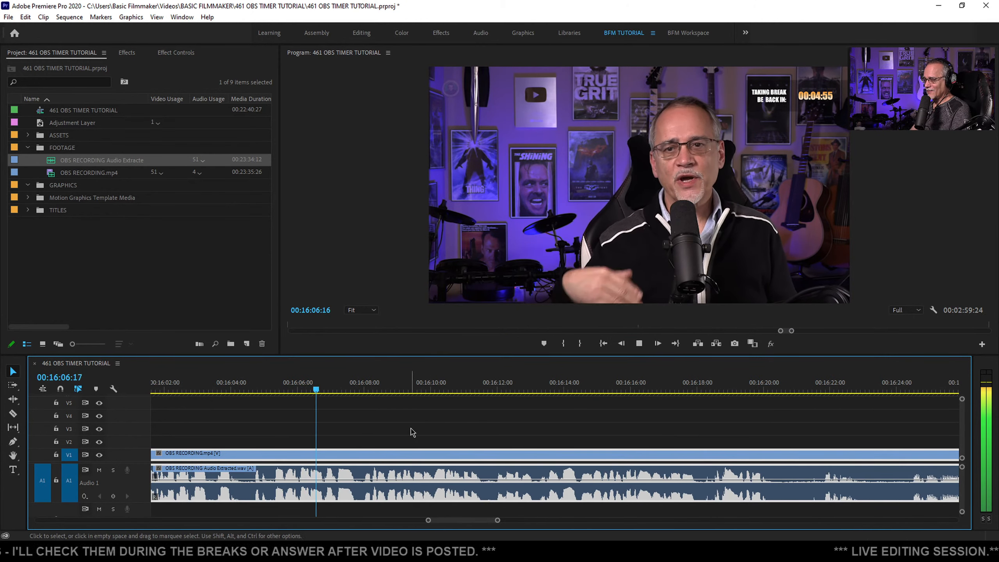
scroll(394, 430, "down", 2)
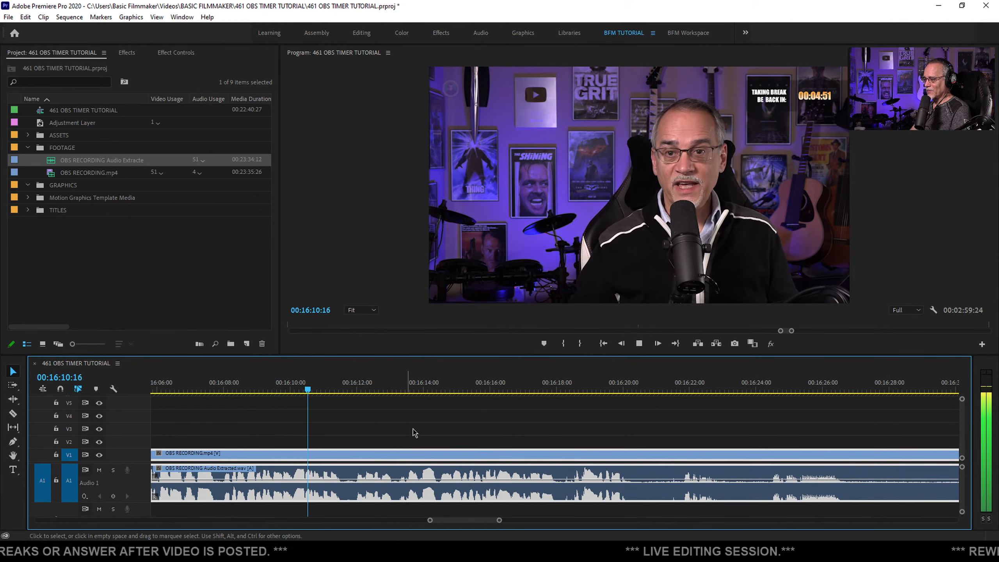
key("space")
key("ctrl+k")
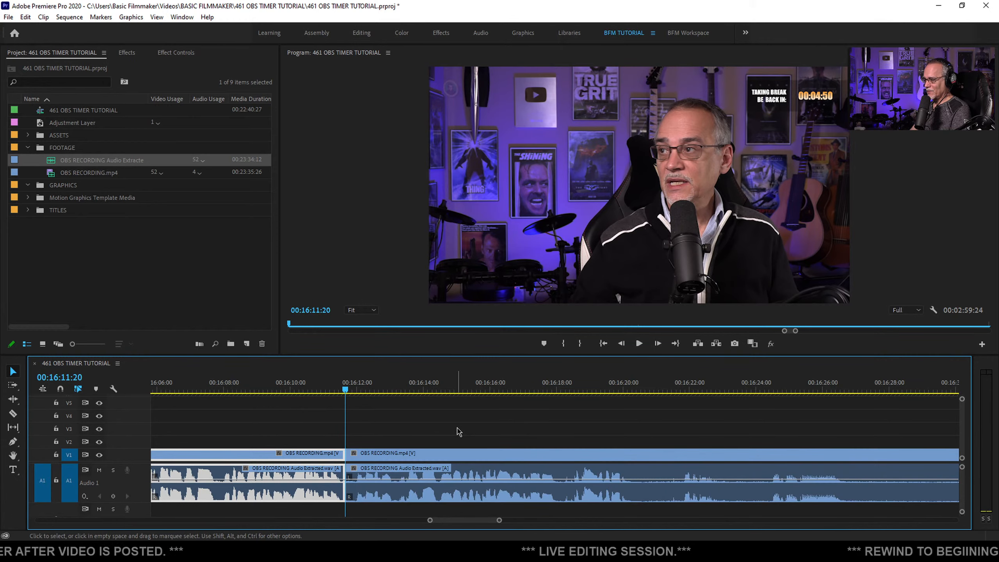
Skim and play the on-camera footage from 00:16:11:20 to about 00:17:21 to find where the next usable take starts
key("space")
scroll(275, 425, "down", 5)
left_click(353, 383)
left_click_drag(359, 382, 446, 394)
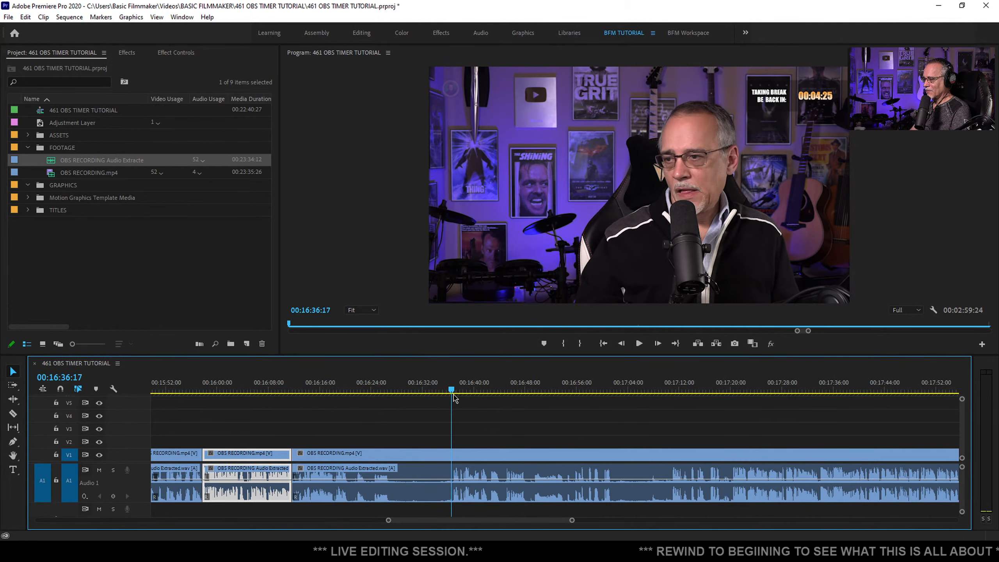
key("space")
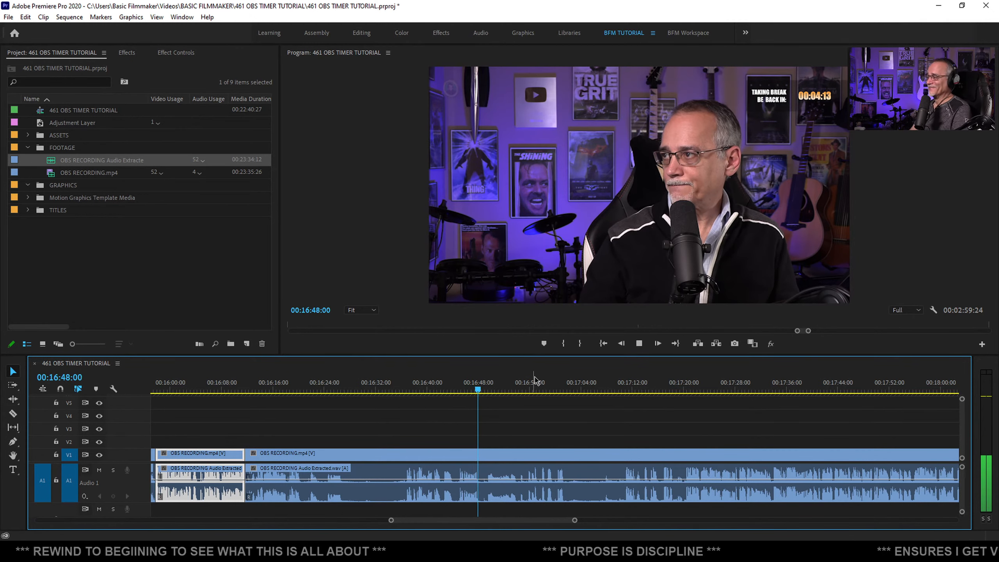
left_click_drag(481, 388, 626, 401)
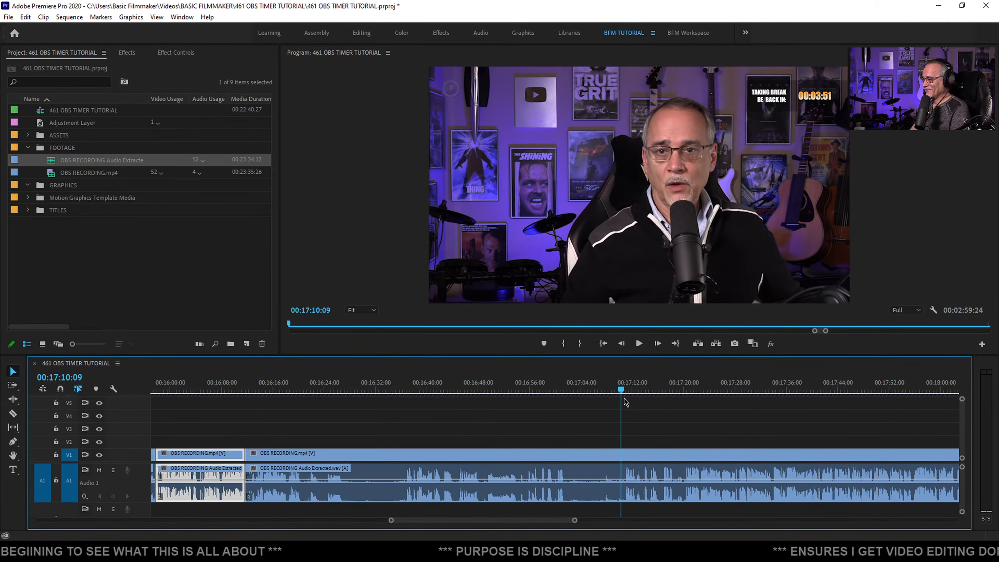
key("space")
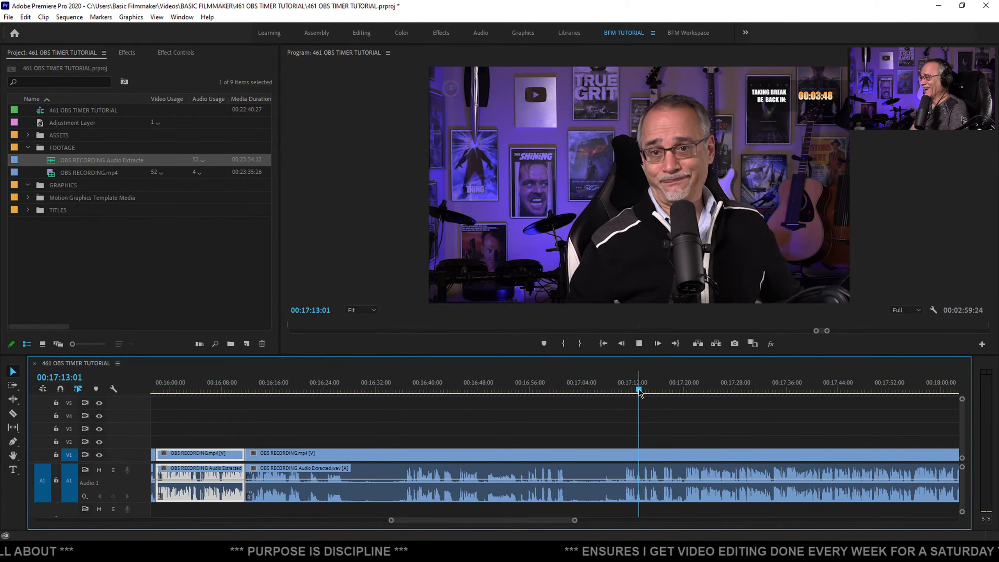
scroll(522, 416, "down", 1)
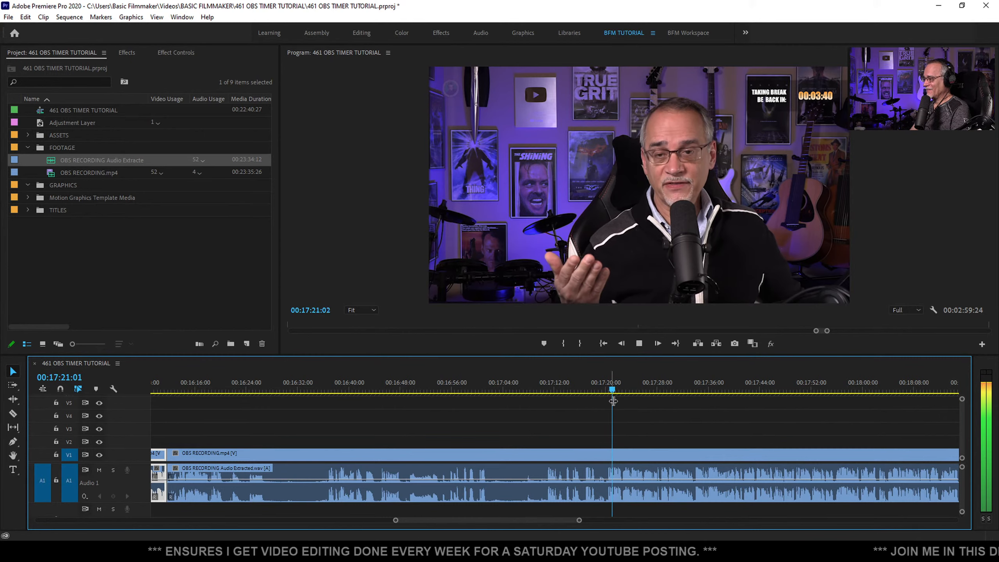
Split the recording's video and audio at 00:17:19:27 and cut out the section between 00:16:11:20 and that point
key("space")
scroll(639, 418, "up", 2)
left_click_drag(602, 390, 585, 388)
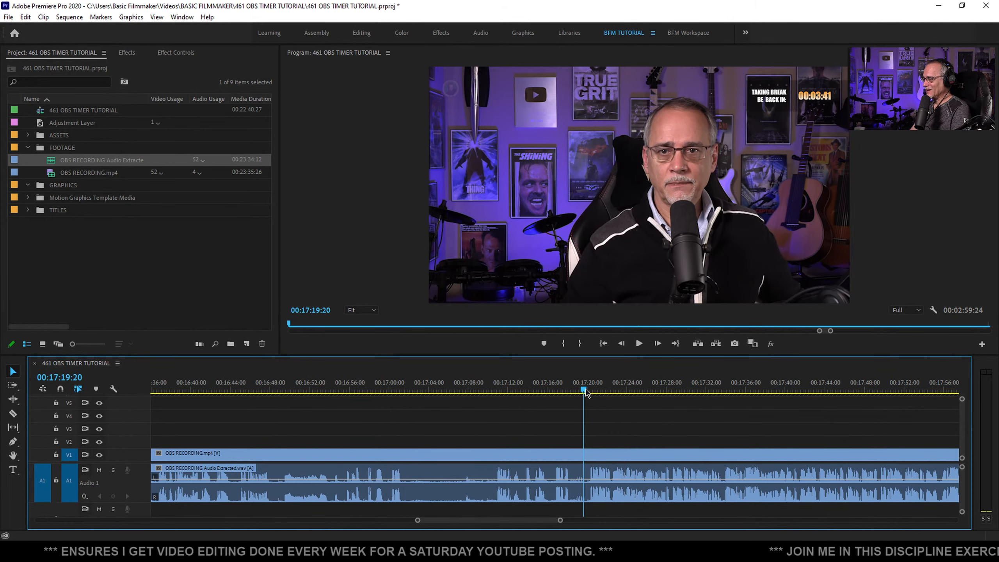
left_click(566, 458)
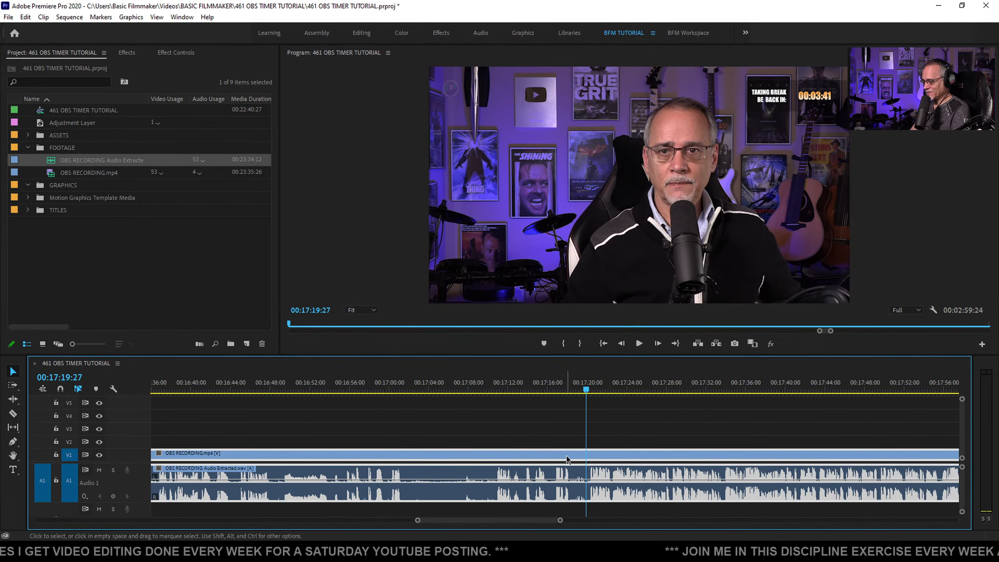
key("ctrl+k")
key("Delete")
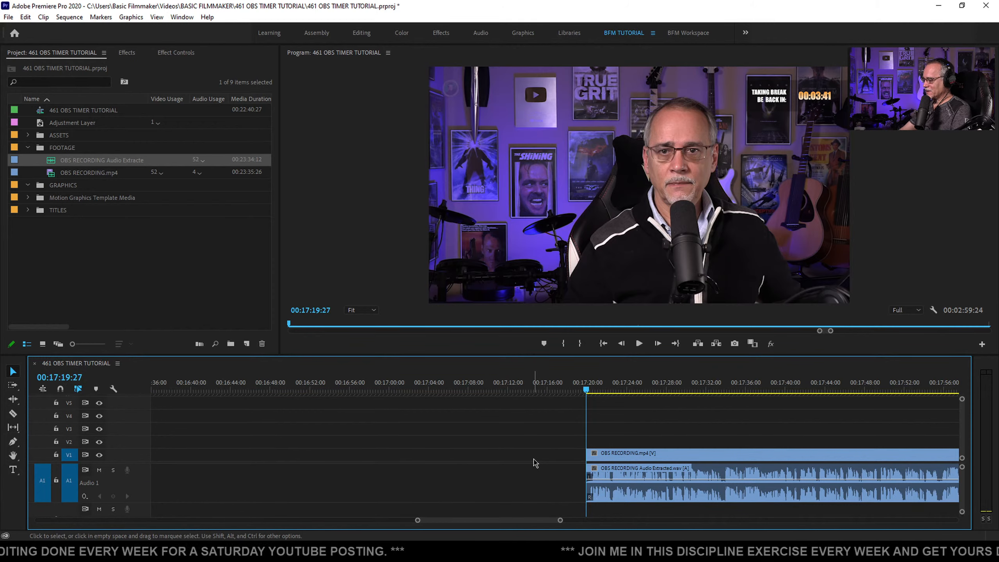
Paste the cut section past the end of the edit at 00:22:40:27 and show the whole sequence
key("End")
key("ctrl+v")
key("backslash")
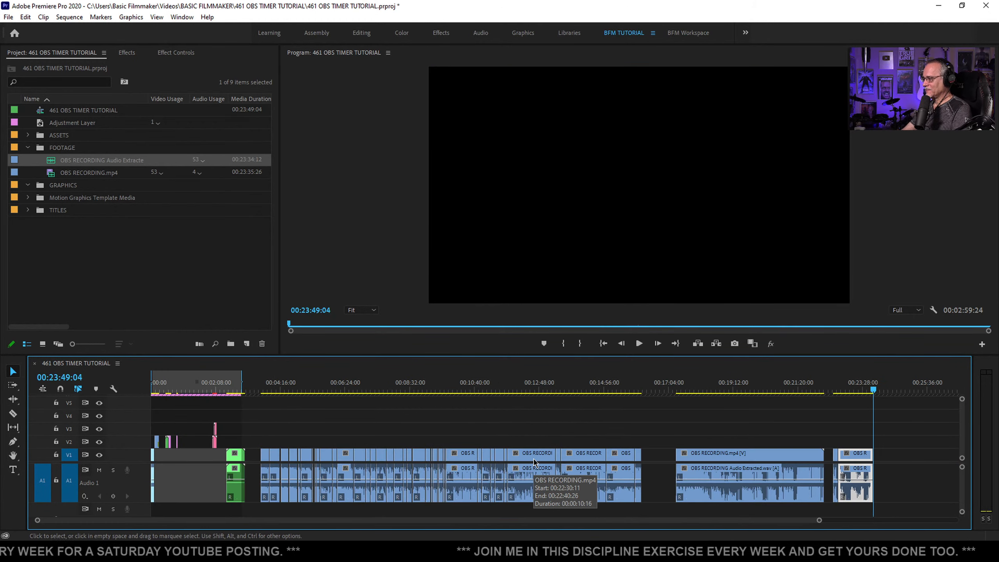
Ripple-delete the empty gap at 00:16:11:20 so the following take closes up against the previous clip
scroll(720, 441, "up", 3)
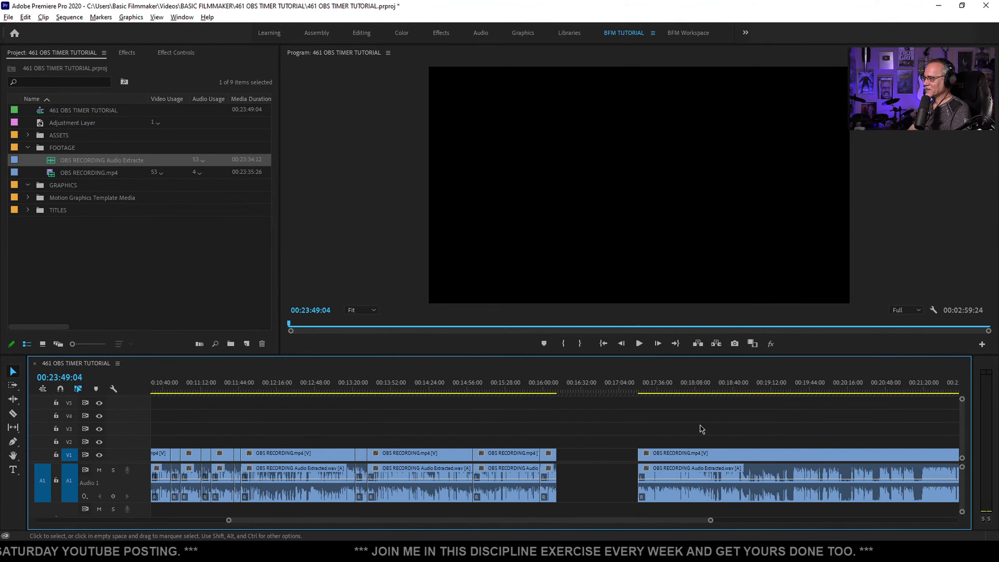
left_click(614, 459)
key("Delete")
key("Up")
scroll(575, 440, "up", 5)
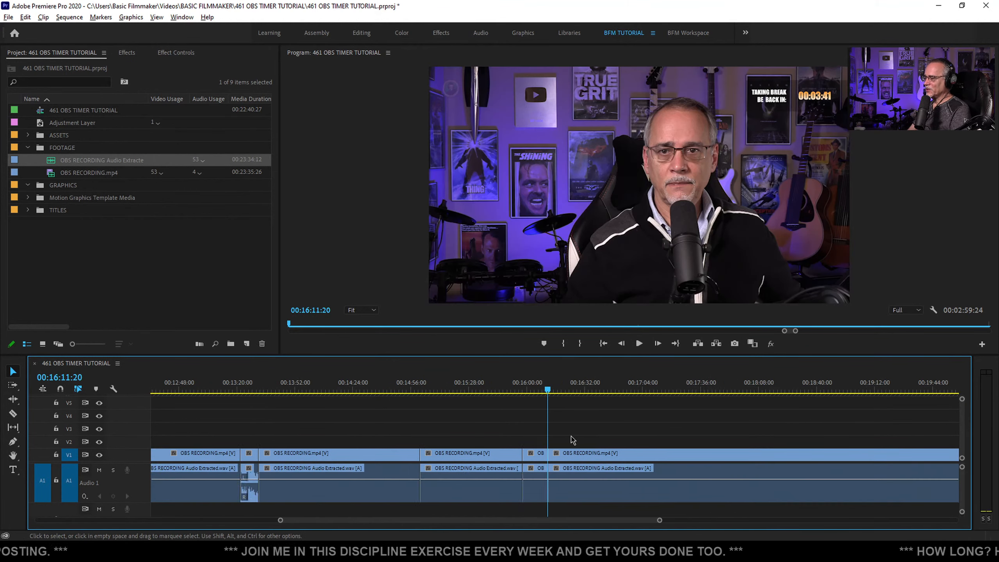
Play back the new join around 00:16:11:20 to check how the two on-camera takes connect
left_click(417, 382)
scroll(431, 418, "up", 3)
left_click(461, 389)
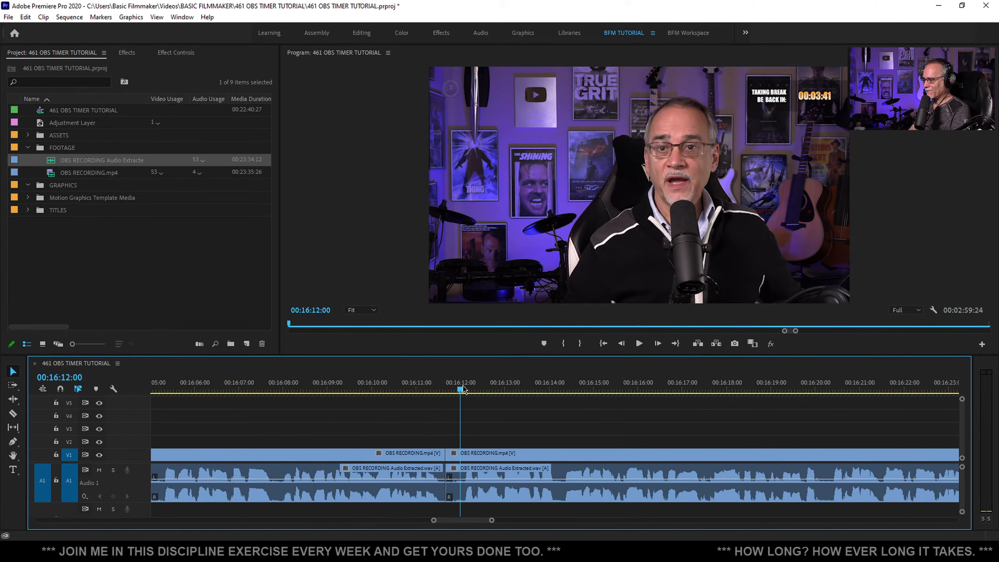
left_click(415, 388)
key("space")
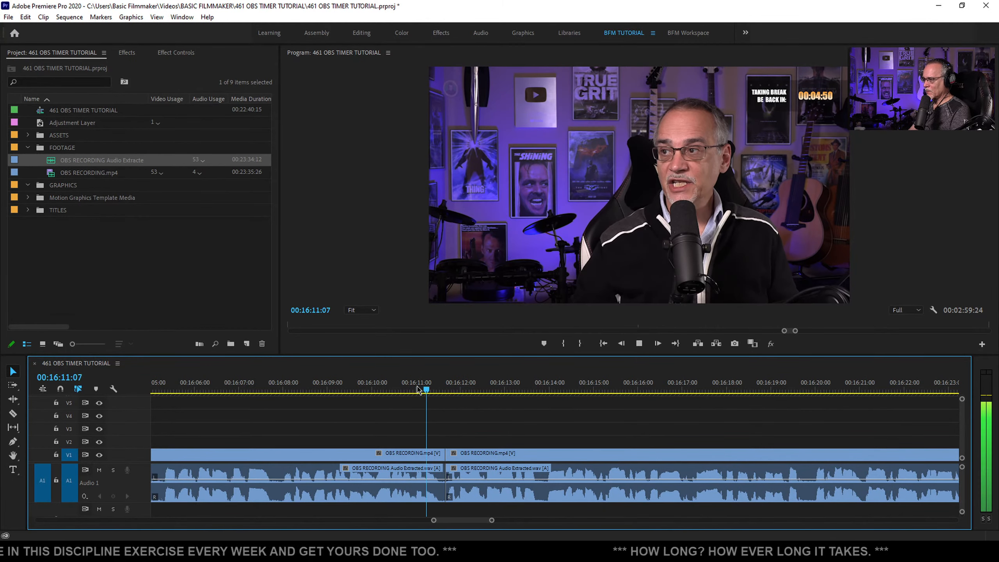
key("space")
Replay from about 00:15:56 and ripple-delete the short on-camera clip between 00:15:57:22 and 00:16:11:20
scroll(462, 425, "down", 3)
left_click(325, 389)
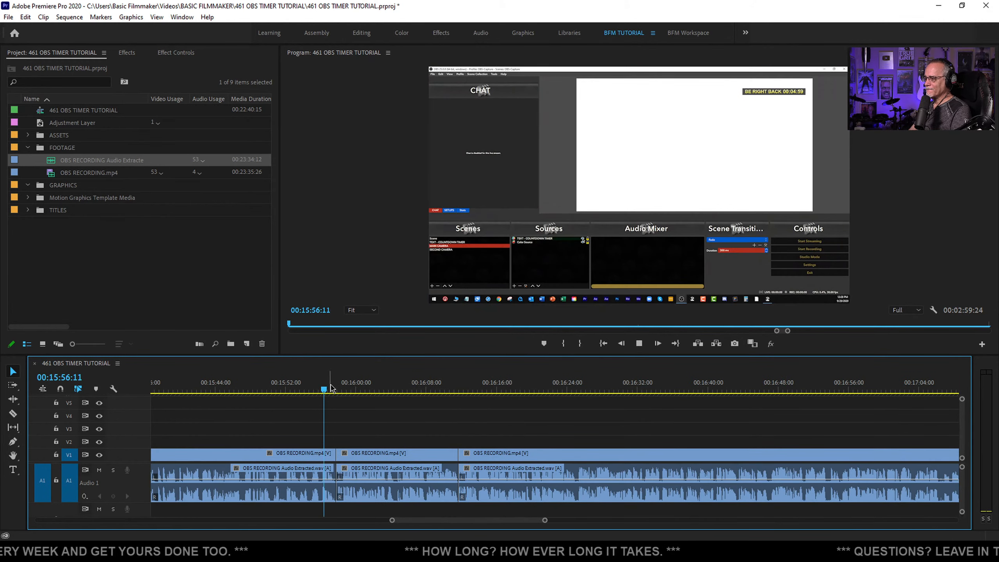
key("space")
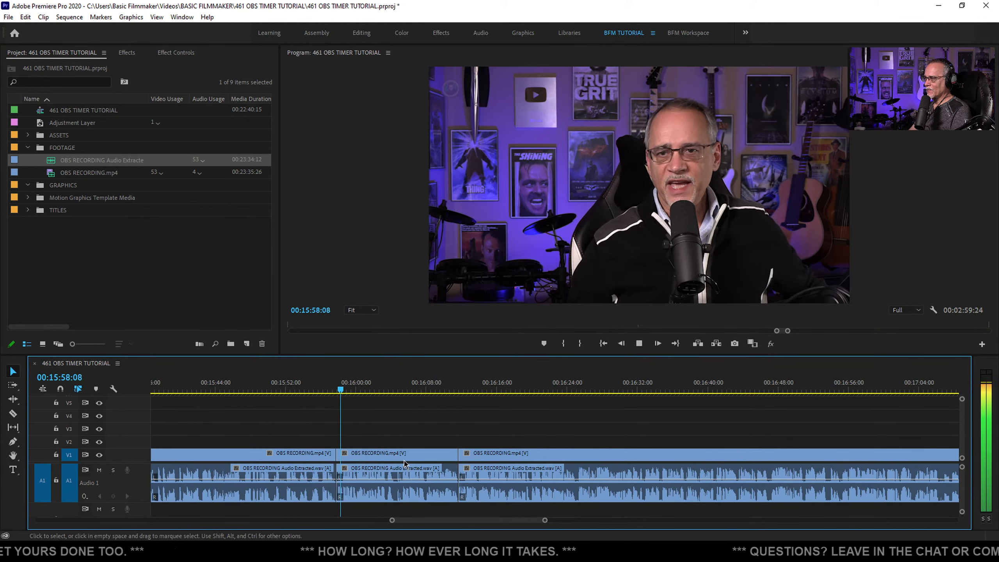
left_click(402, 462)
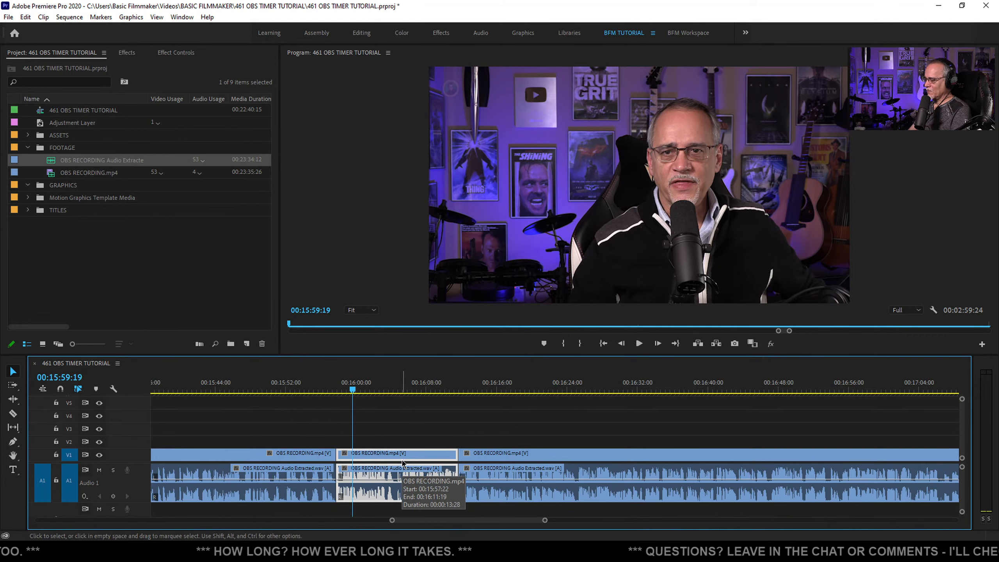
key("shift+Delete")
Play back the tightened edit from about 00:15:56 to 00:17:08 to review the on-camera explanation and timer demonstration
left_click(321, 389)
key("space")
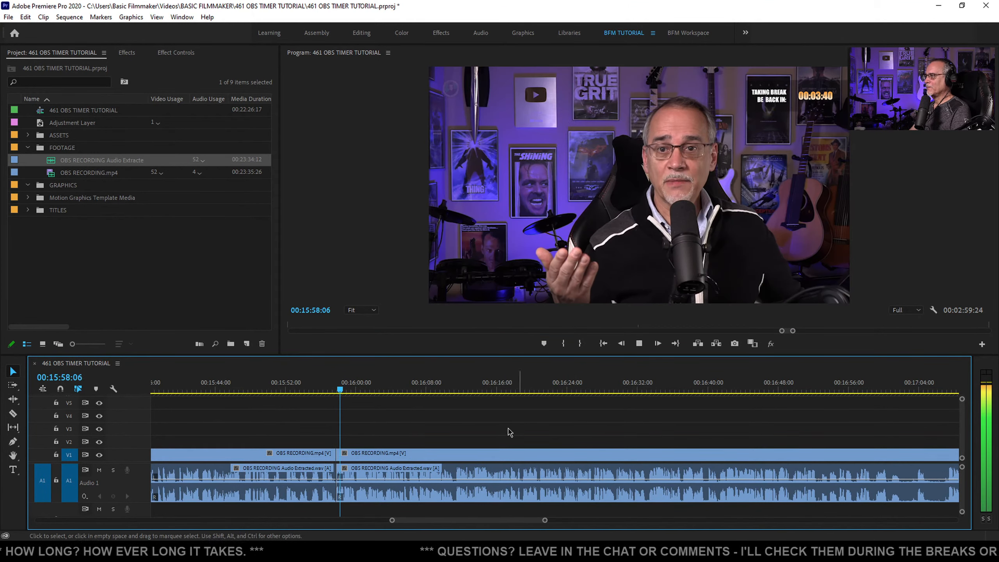
scroll(455, 441, "right", 3)
left_click(402, 462)
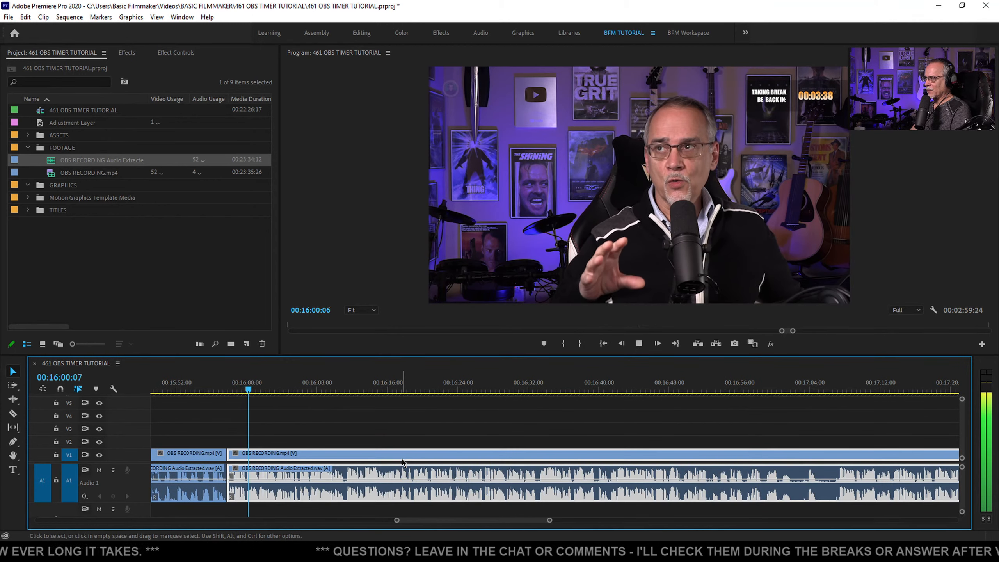
scroll(238, 434, "up", 4)
scroll(380, 430, "right", 1)
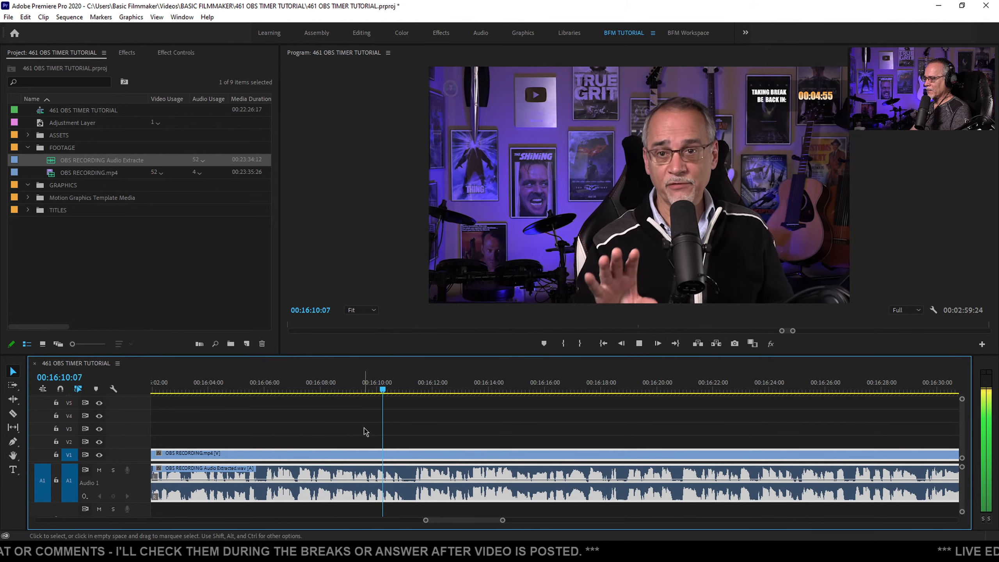
scroll(381, 434, "down", 1)
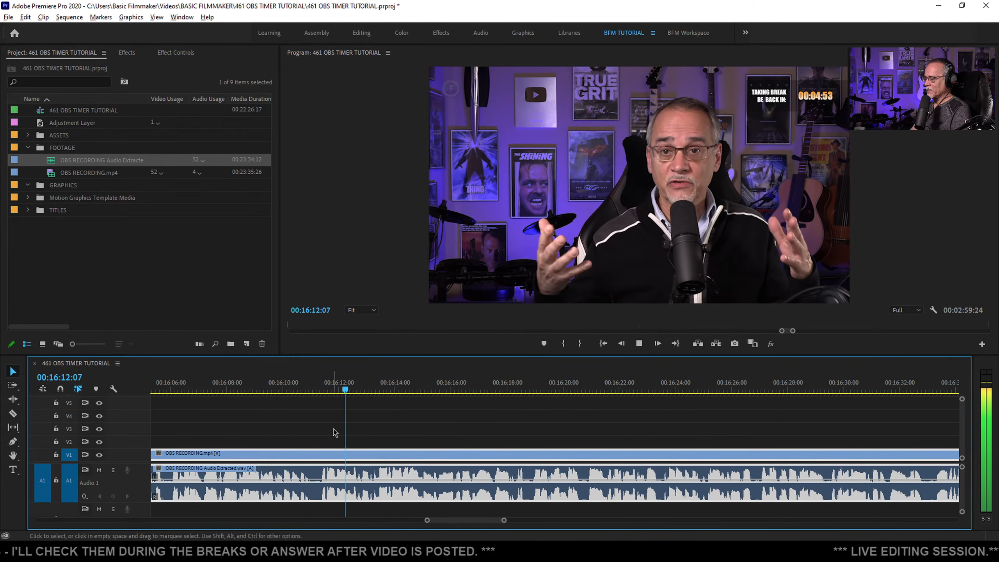
scroll(334, 433, "down", 2)
scroll(334, 432, "down", 1)
scroll(405, 434, "down", 1)
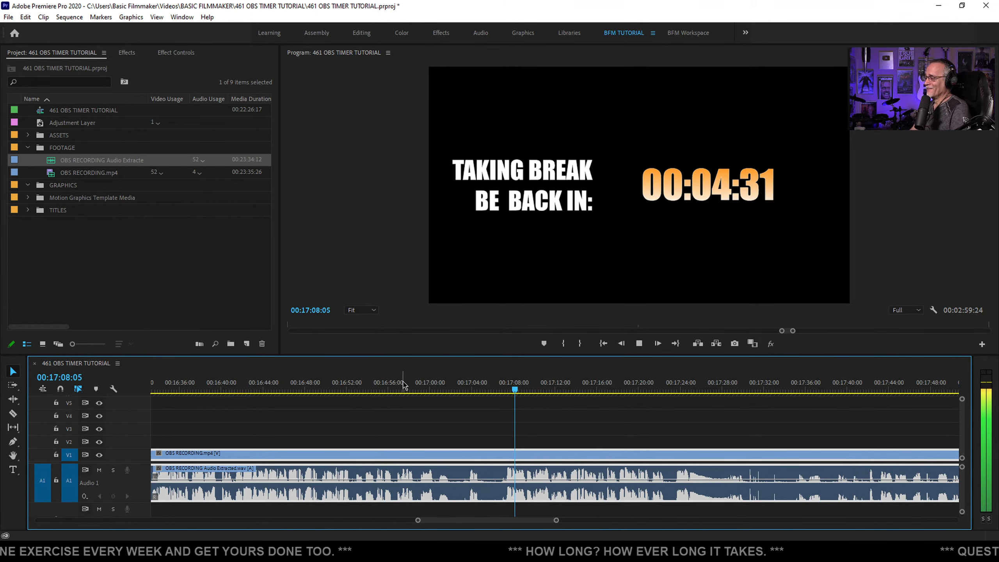
Split the recording's video and audio at 00:17:07:07, where the full-screen break timer is showing
key("space")
left_click_drag(515, 382, 505, 387)
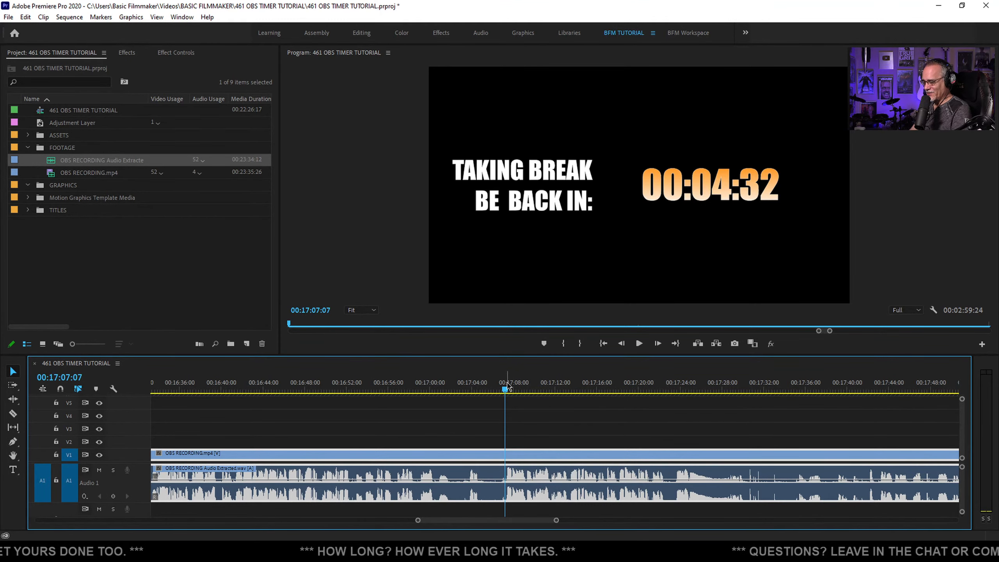
key("ctrl+k")
scroll(420, 412, "down", 5)
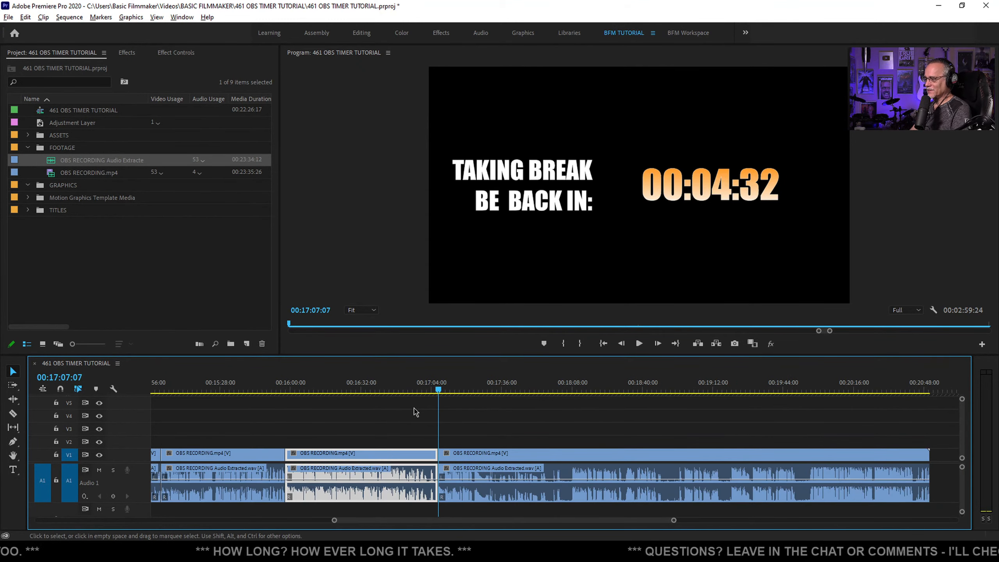
Replay the edit from about 00:15:56, skipping ahead to about 00:16:32, to review the browser segment with the timer overlay
left_click(284, 387)
key("space")
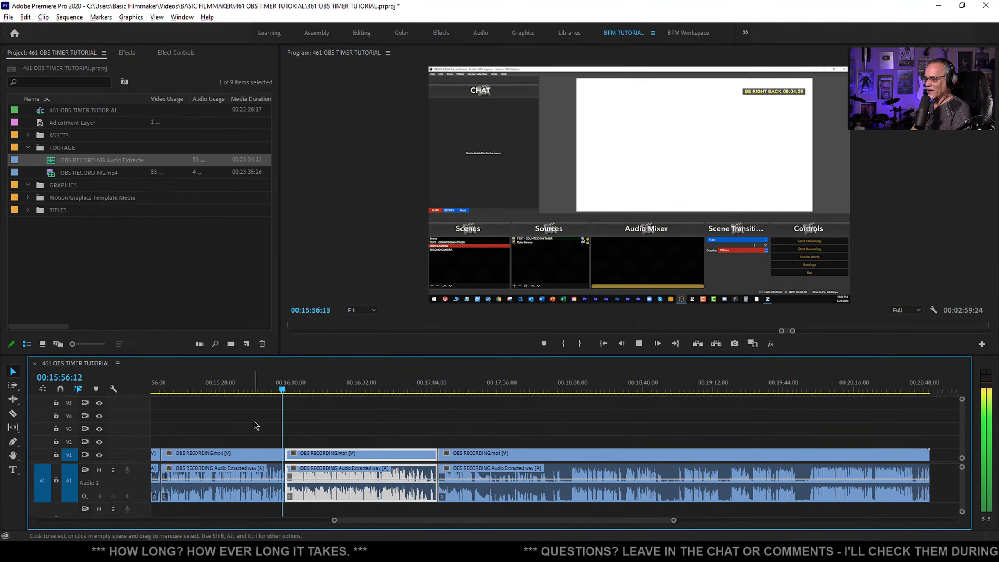
scroll(267, 424, "up", 5)
left_click_drag(441, 389, 596, 395)
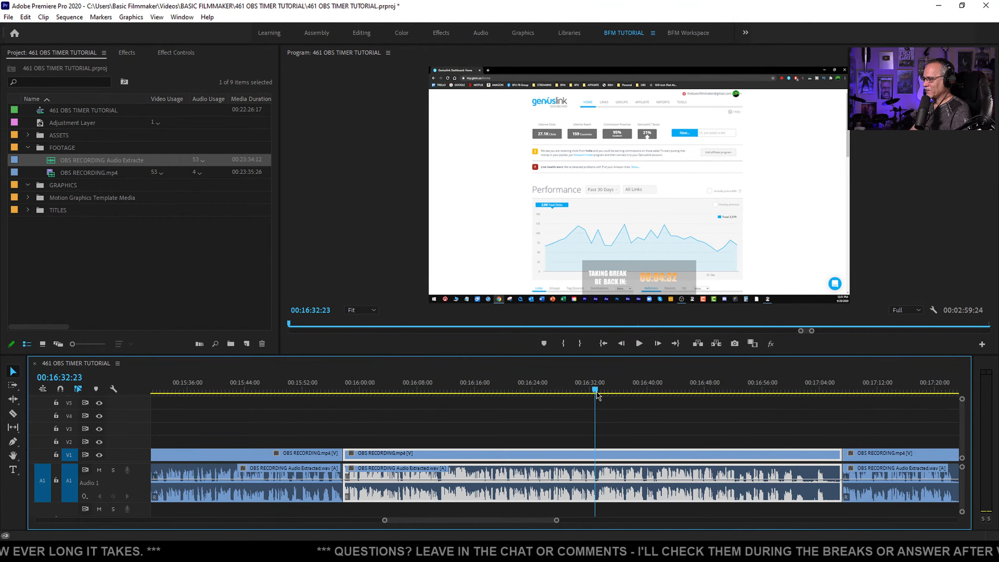
key("space")
scroll(364, 413, "down", 5)
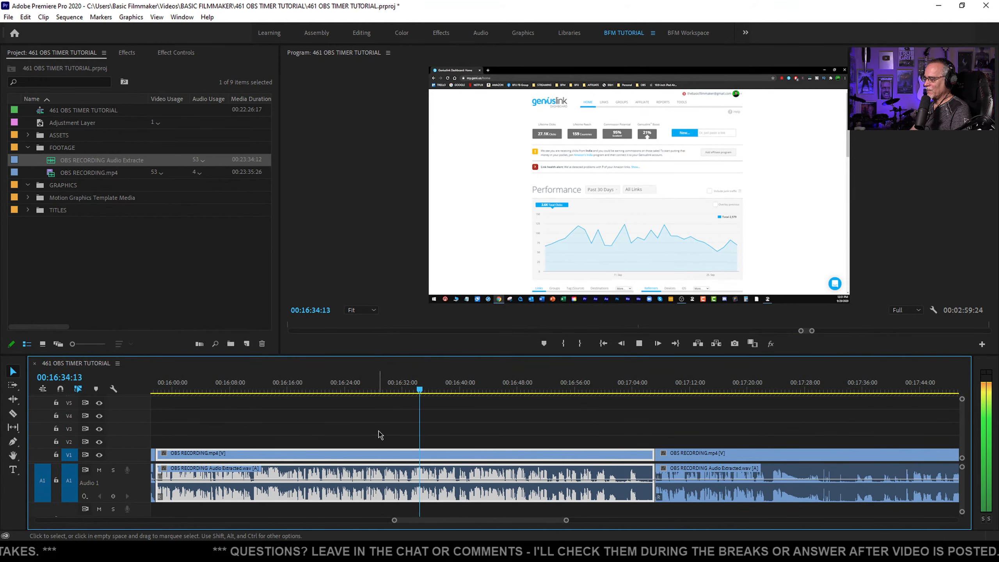
scroll(413, 435, "up", 3)
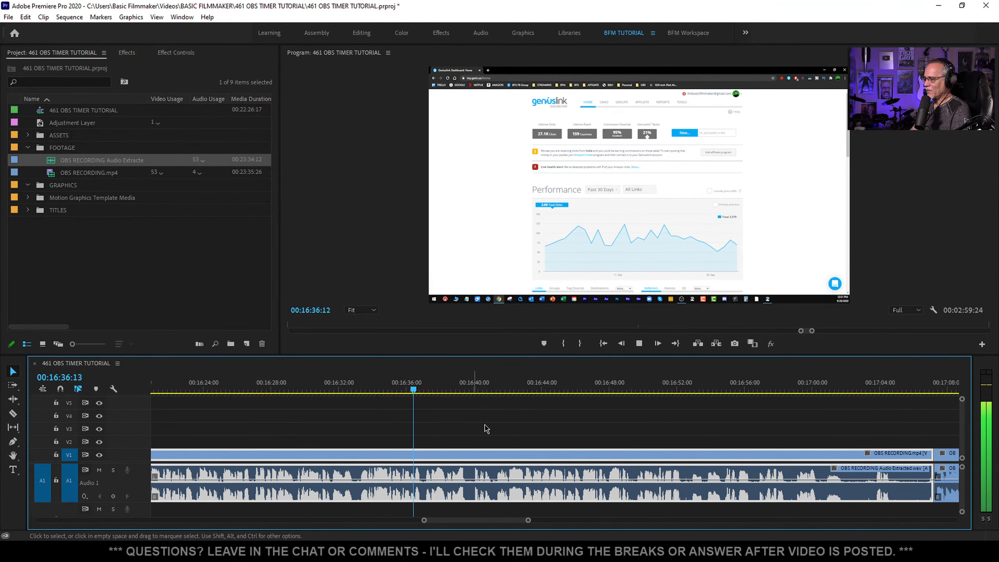
scroll(454, 428, "down", 2)
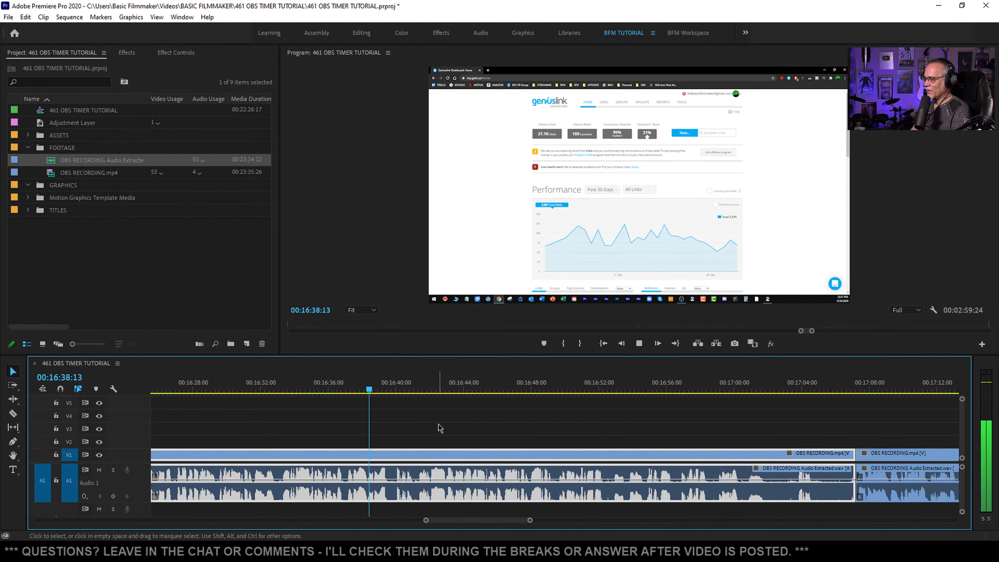
key("z")
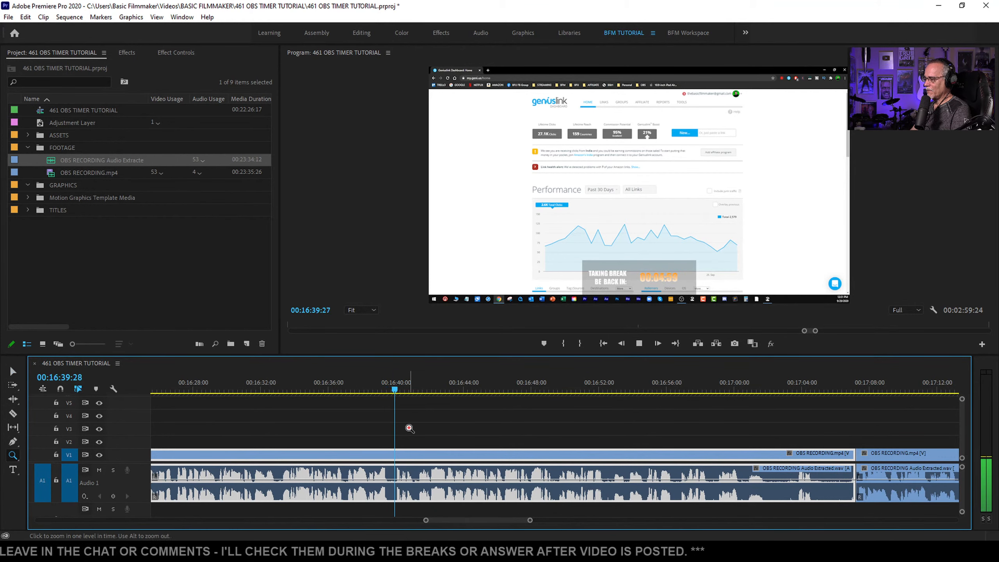
Split the recording at 00:16:41:01 and ripple-delete the section from there to 00:17:07:07
key("space")
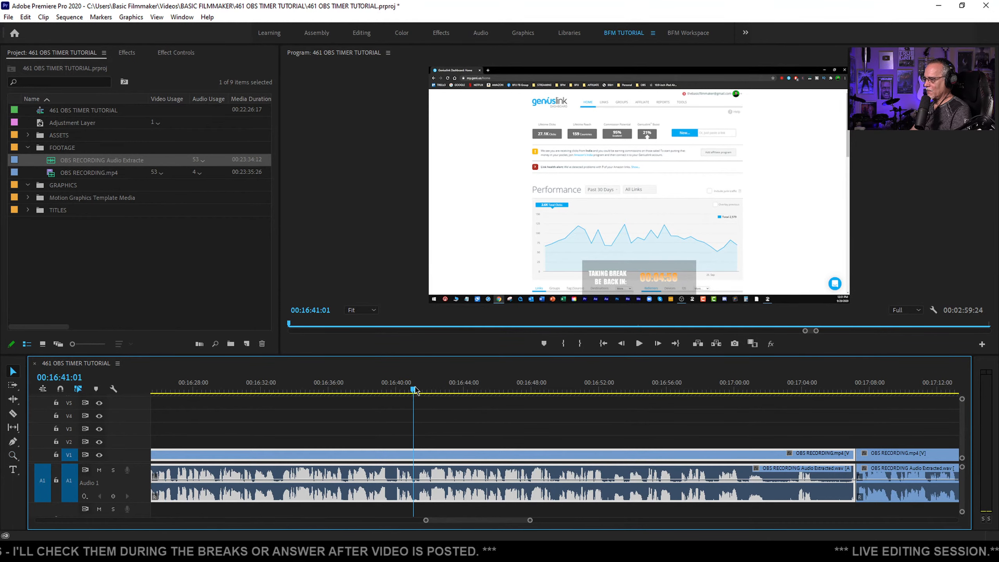
key("ctrl+k")
key("space")
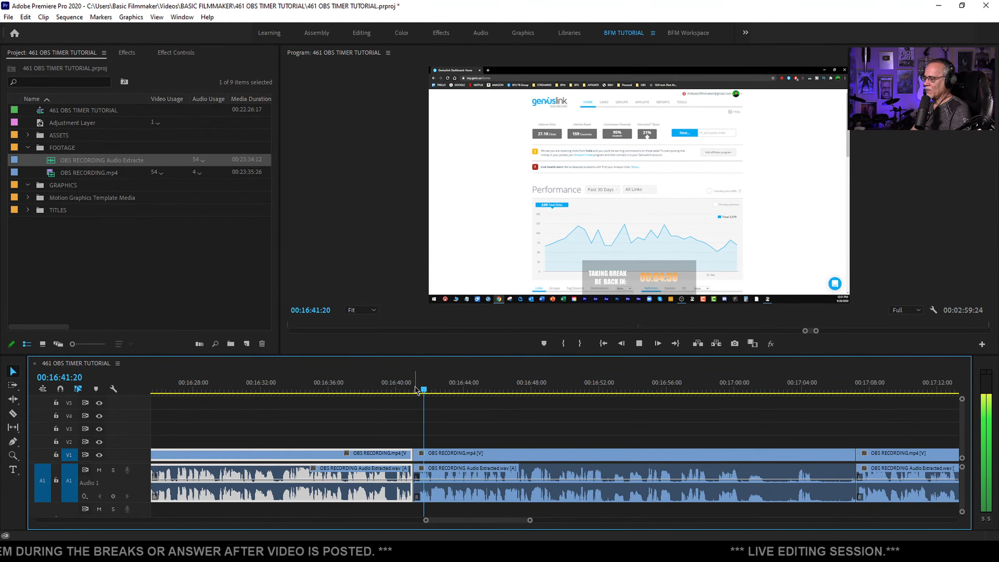
left_click(477, 455)
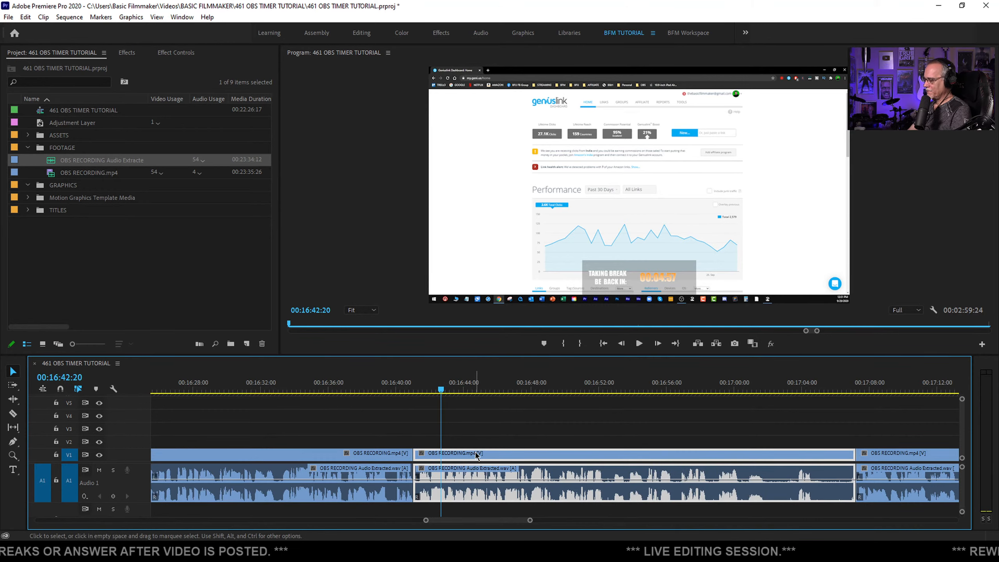
key("shift+Delete")
Play back the new join at 00:16:41:01 and undo the last ripple delete
left_click(391, 389)
key("space")
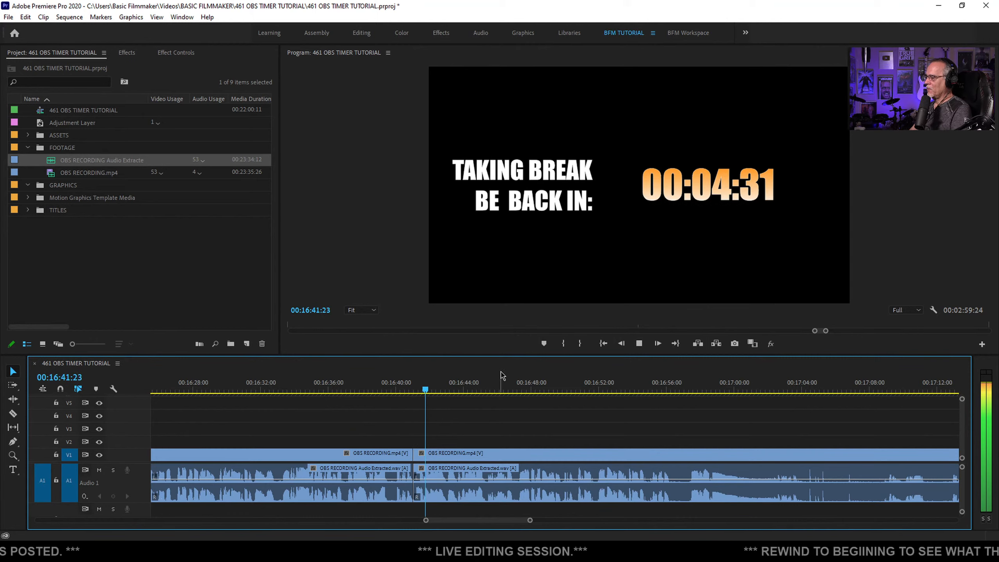
left_click(486, 470)
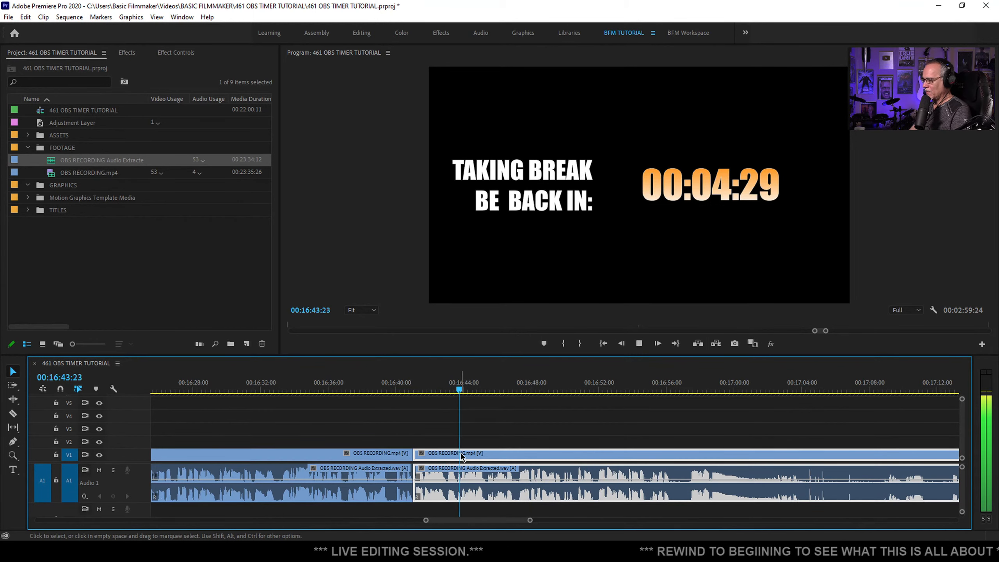
scroll(397, 434, "down", 3)
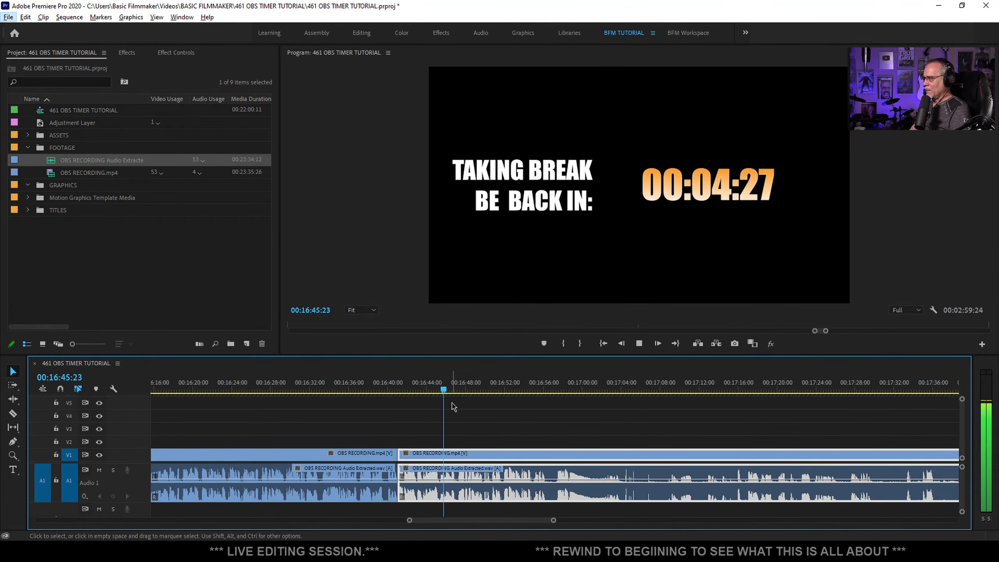
mouse_move(448, 389)
left_mouse_down()
mouse_move(529, 390)
mouse_move(458, 400)
left_mouse_up()
key("space")
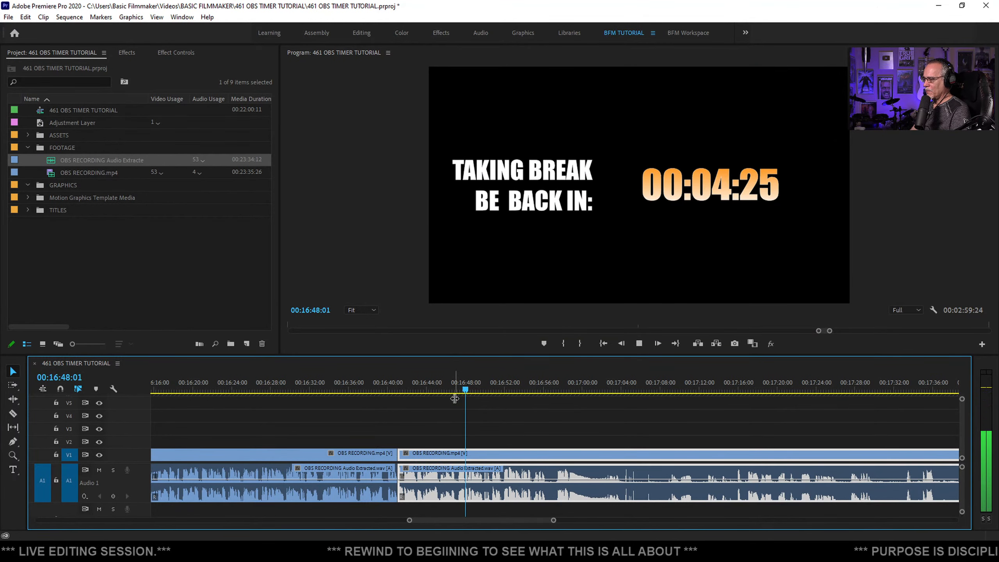
key("space")
key("ctrl+z")
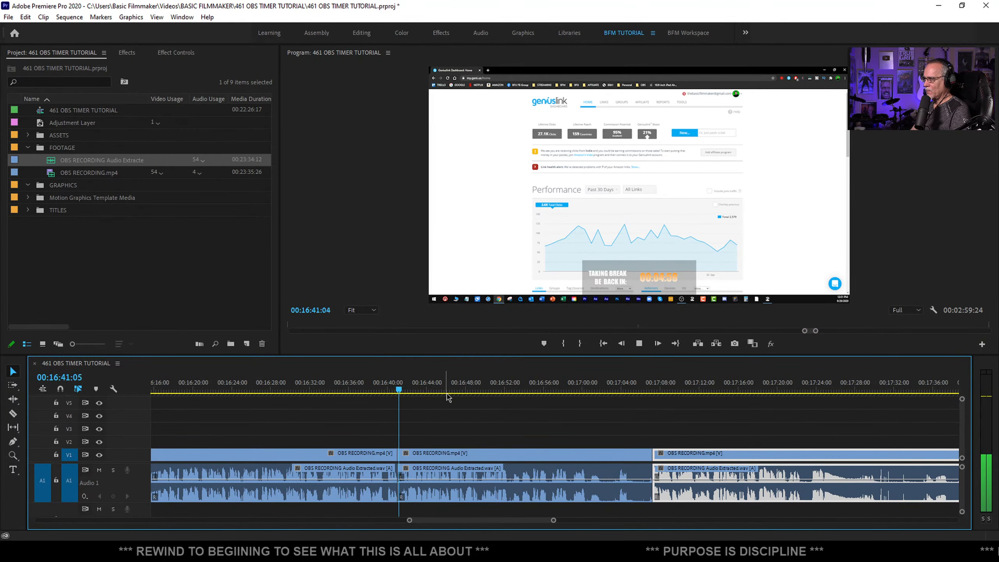
Split the recording at 00:16:49:09 in the browser segment and ripple-delete the section from there to the next cut at 00:17:07:07
scroll(446, 436, "up", 2)
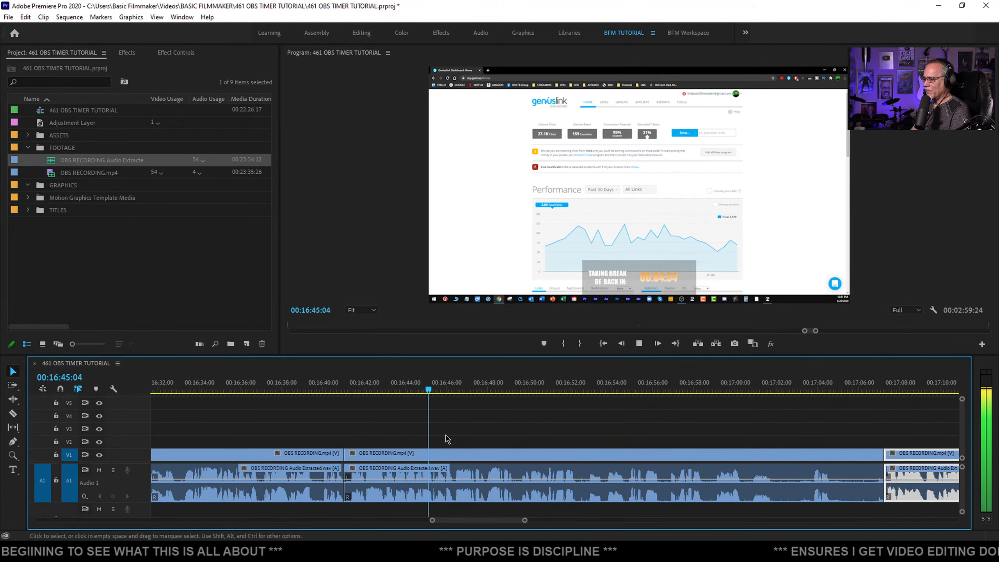
scroll(447, 438, "down", 1)
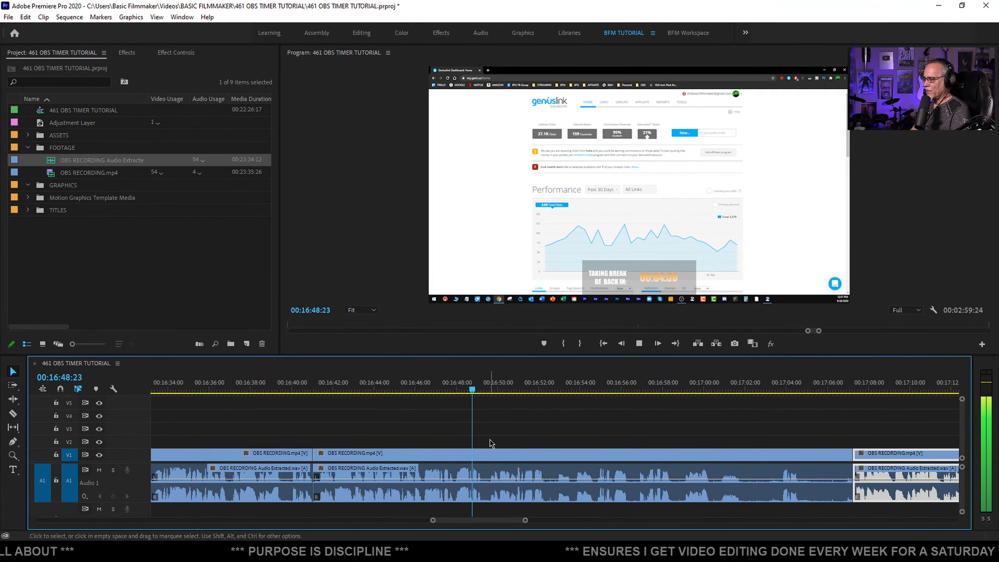
key("space")
key("ctrl+k")
left_click(530, 458)
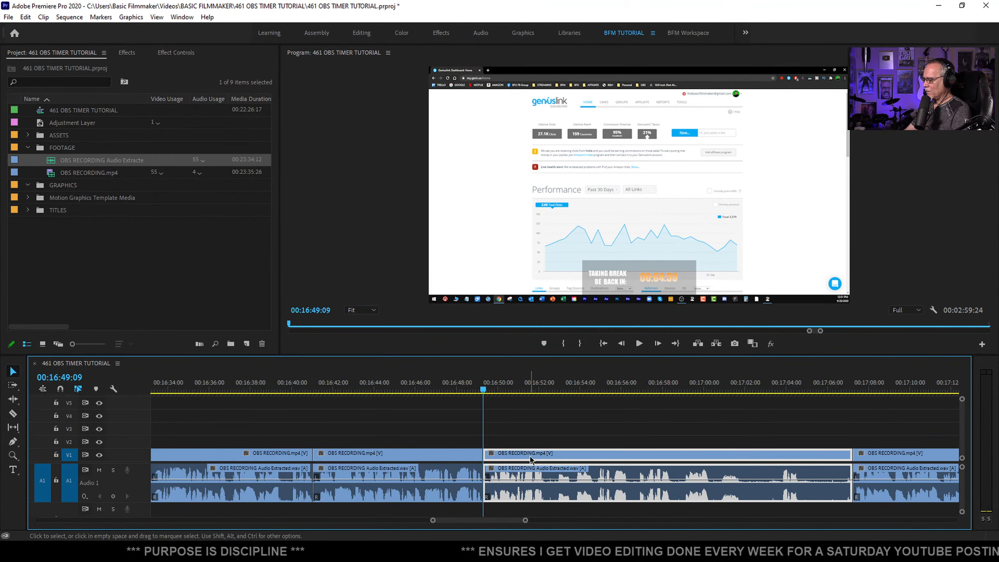
key("shift+Delete")
Split the recording at 00:16:47:27 and ripple-delete the short piece between there and the cut at 00:16:49:09
key("space")
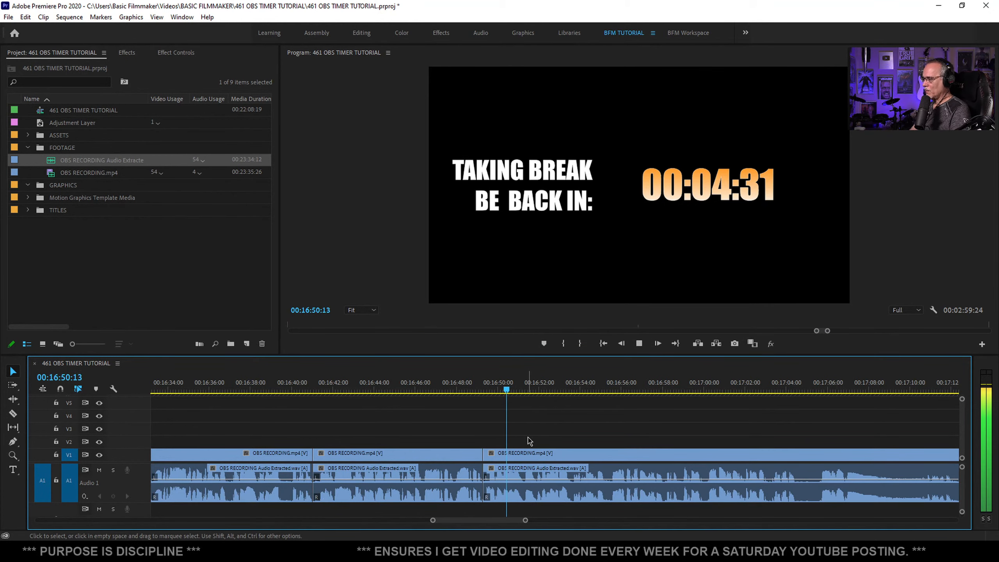
left_click(421, 391)
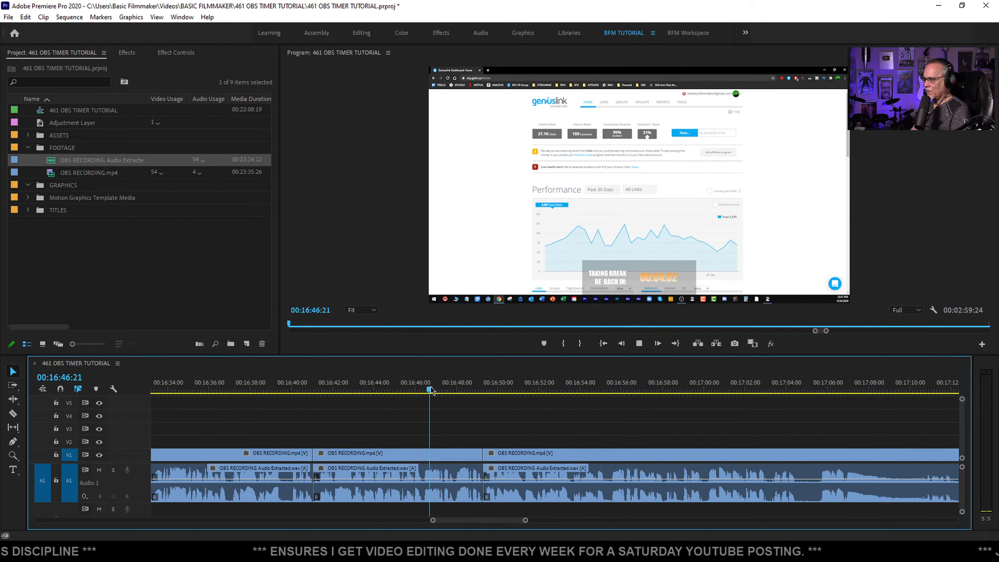
key("space")
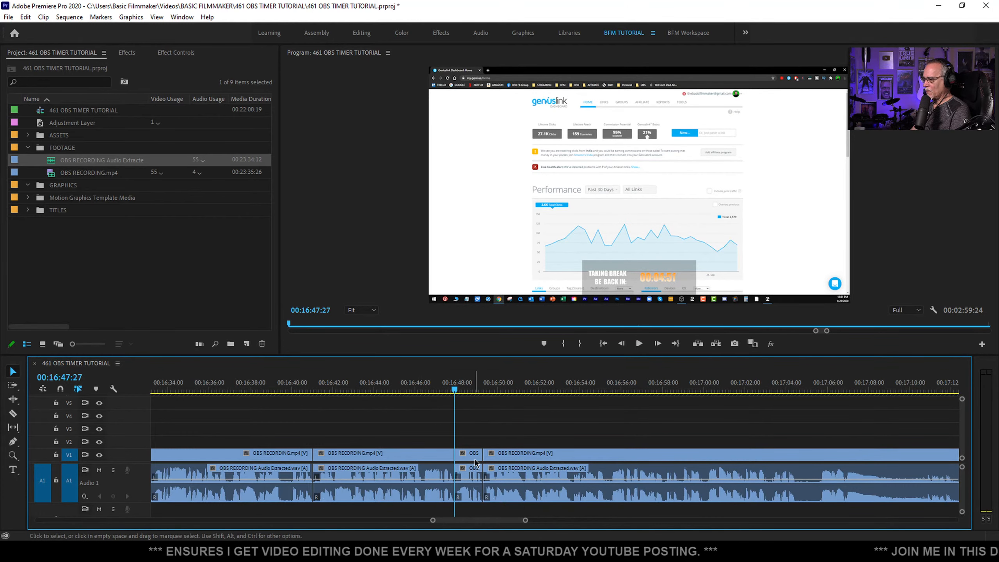
left_click(475, 461)
key("shift+Delete")
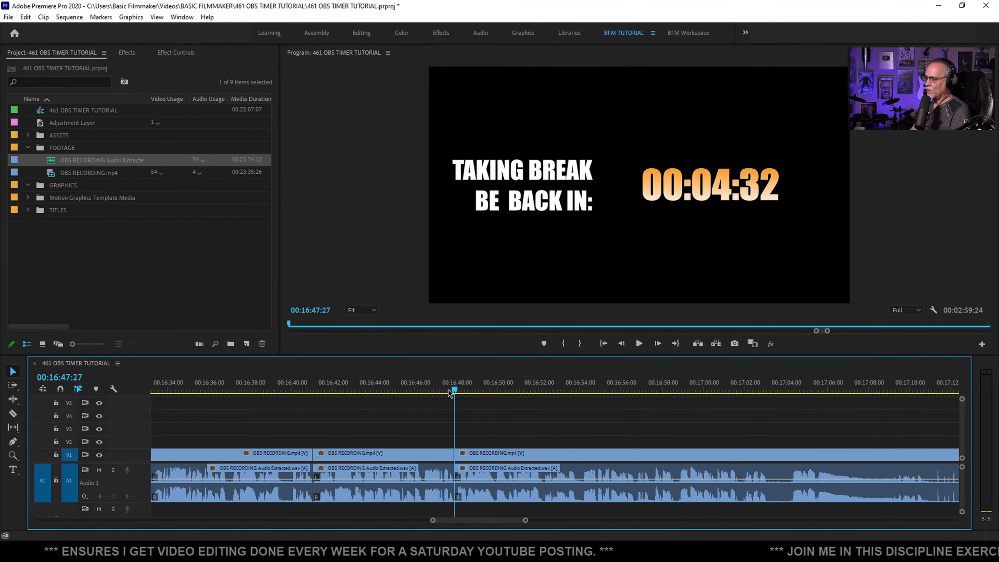
Play through the full-screen timer segment, split it at 00:17:03:04 and ripple-trim about one second after the split
left_click(450, 391)
key("space")
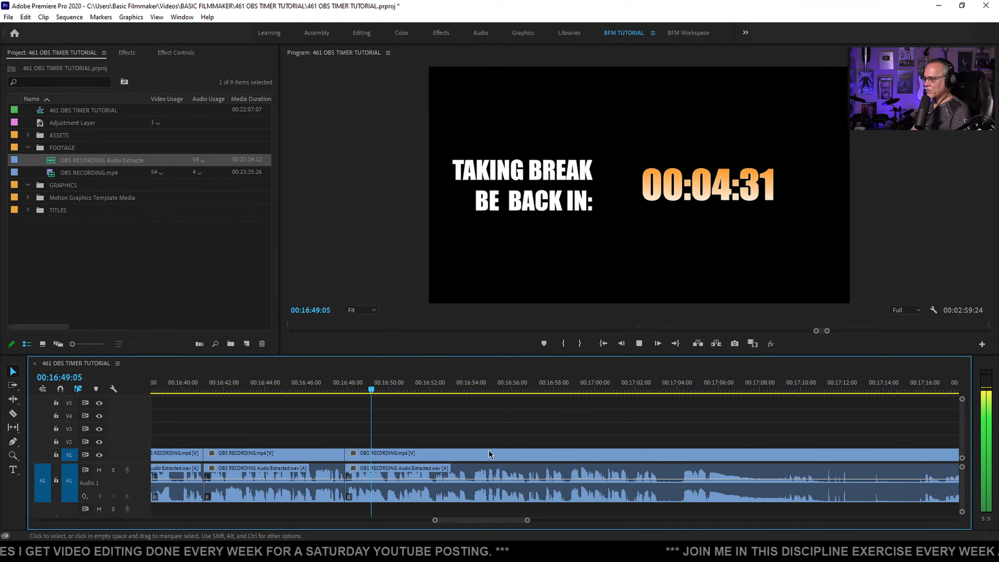
left_click(437, 455)
scroll(369, 439, "down", 1)
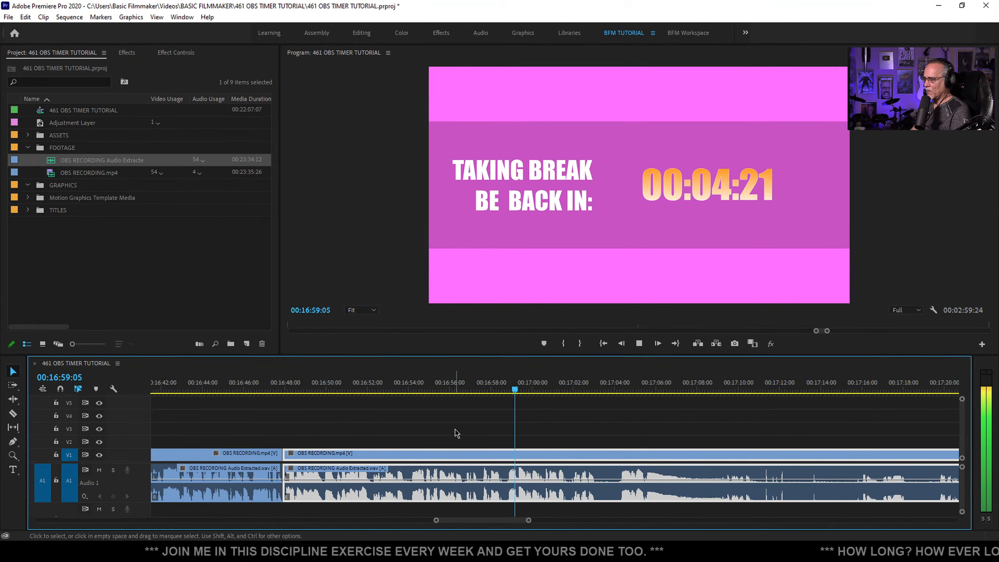
scroll(452, 432, "down", 2)
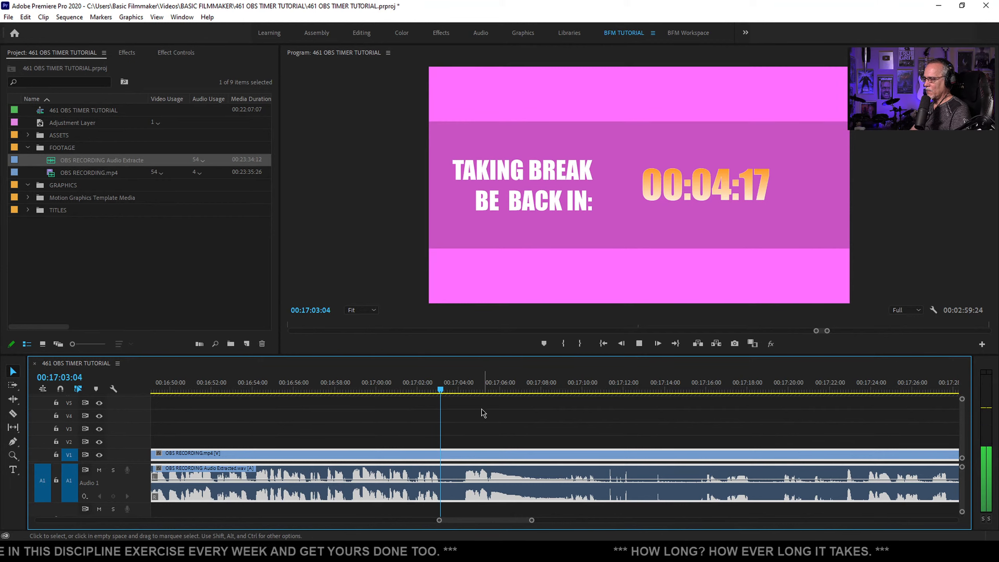
key("ctrl+k")
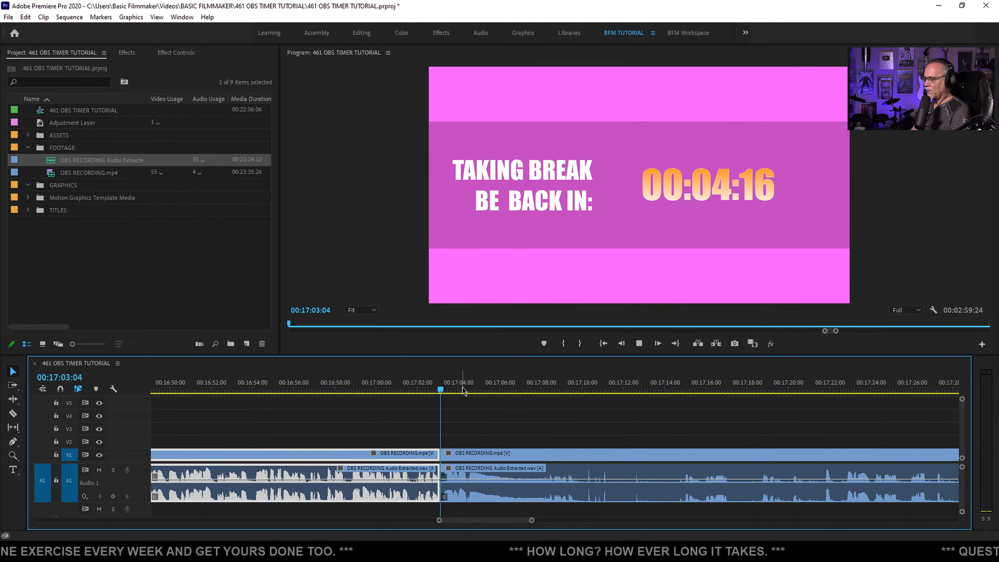
Review the timer segment after 00:17:03:04, skipping ahead through the quiet stretch to about 00:17:51
key("space")
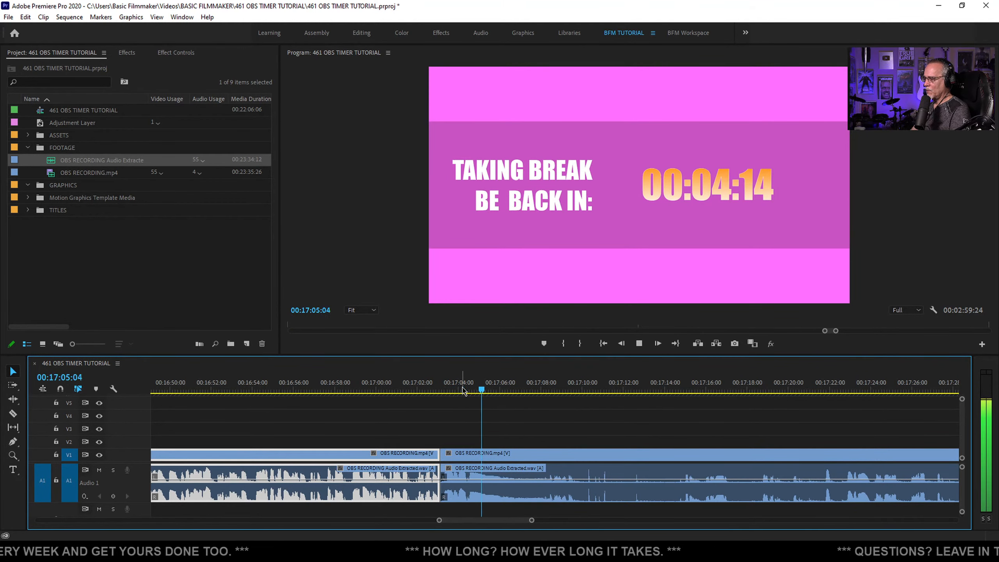
key("space")
key("minus")
key("minus")
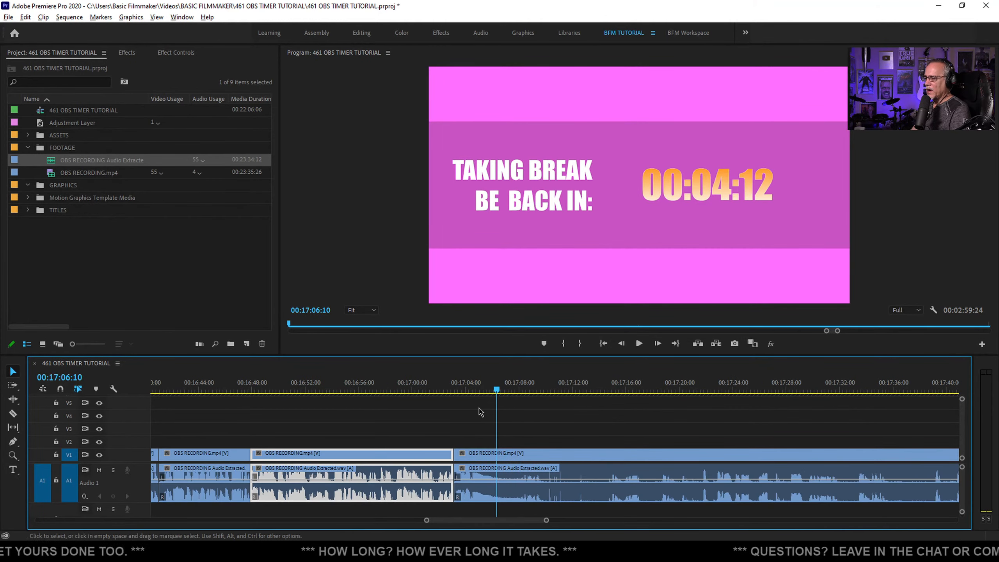
left_click_drag(494, 391, 516, 393)
key("space")
left_click_drag(577, 395, 746, 397)
key("space")
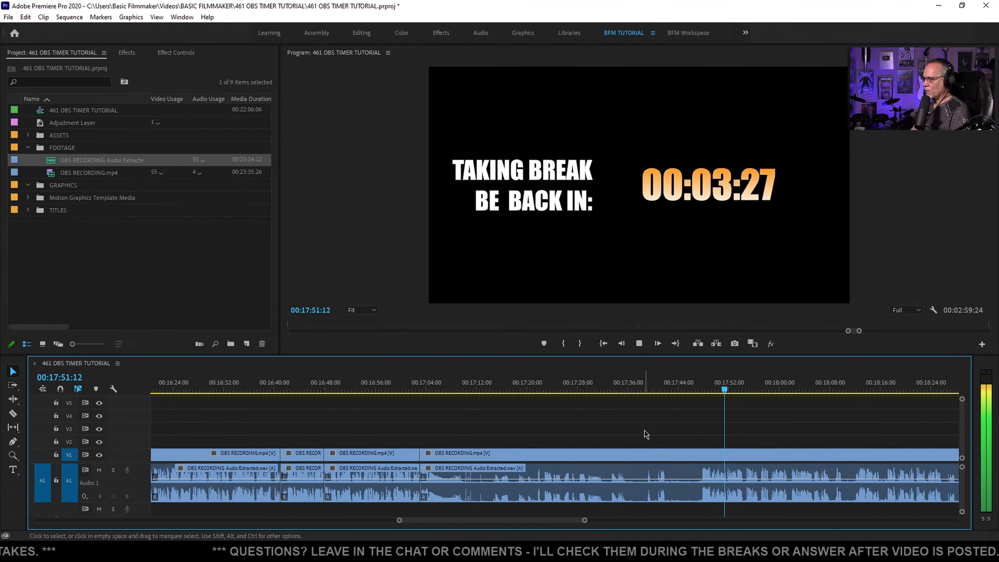
Replay the browser segment from about 00:16:38 and ripple-delete the two clips between 00:16:41:01 and 00:17:03:04
left_click(318, 389)
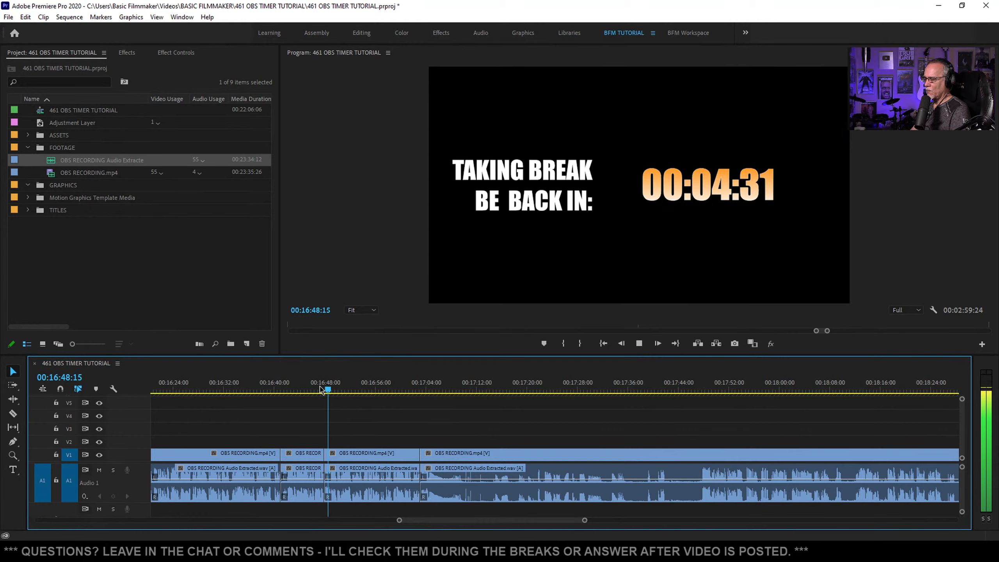
key("space")
scroll(265, 392, "up", 2)
left_click(264, 392)
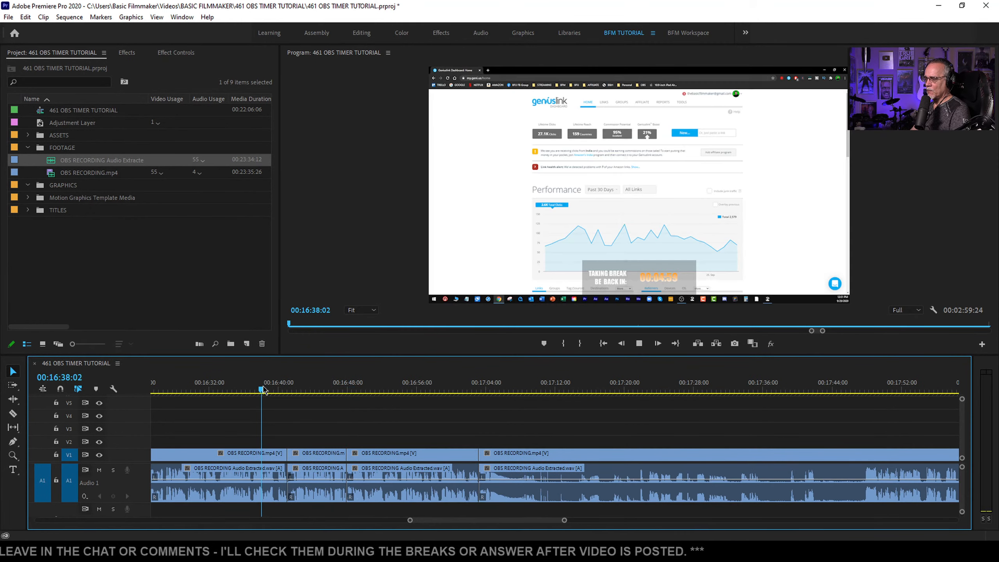
key("space")
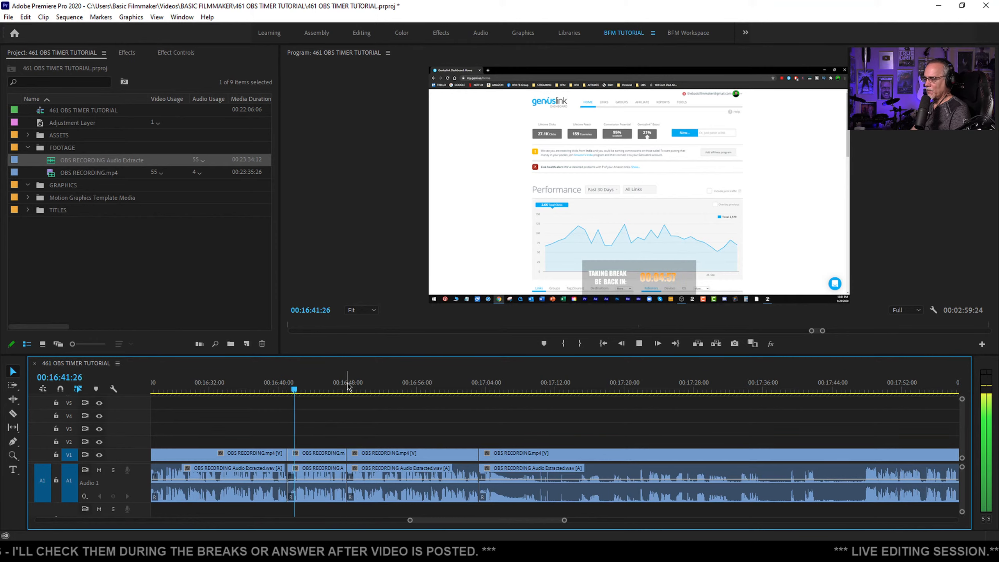
key("space")
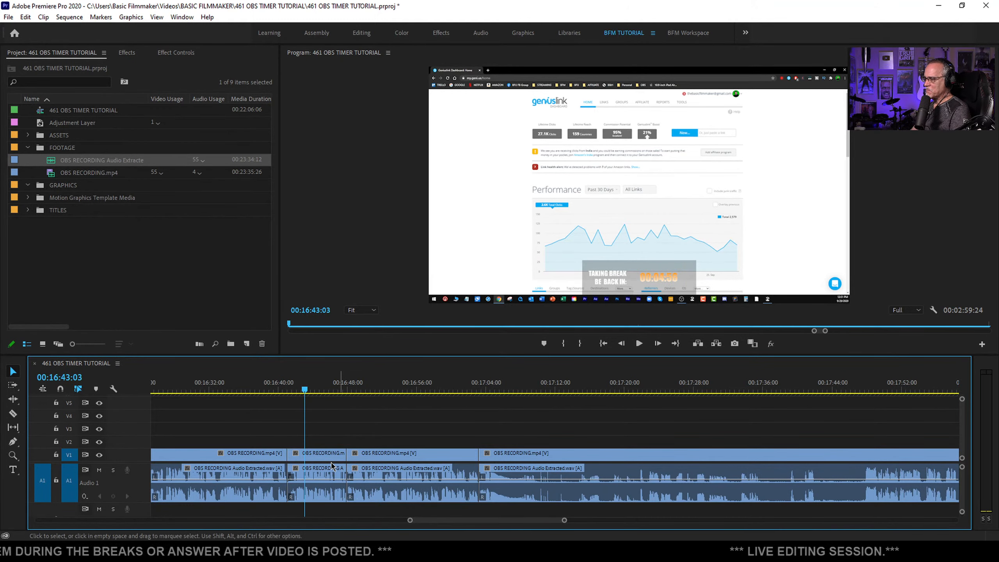
left_click(329, 460)
key("shift+Delete")
left_click(328, 460)
key("shift+Delete")
Ripple-trim the start of the clip at 00:16:41:01, removing everything up to about 00:17:25
left_click(298, 388)
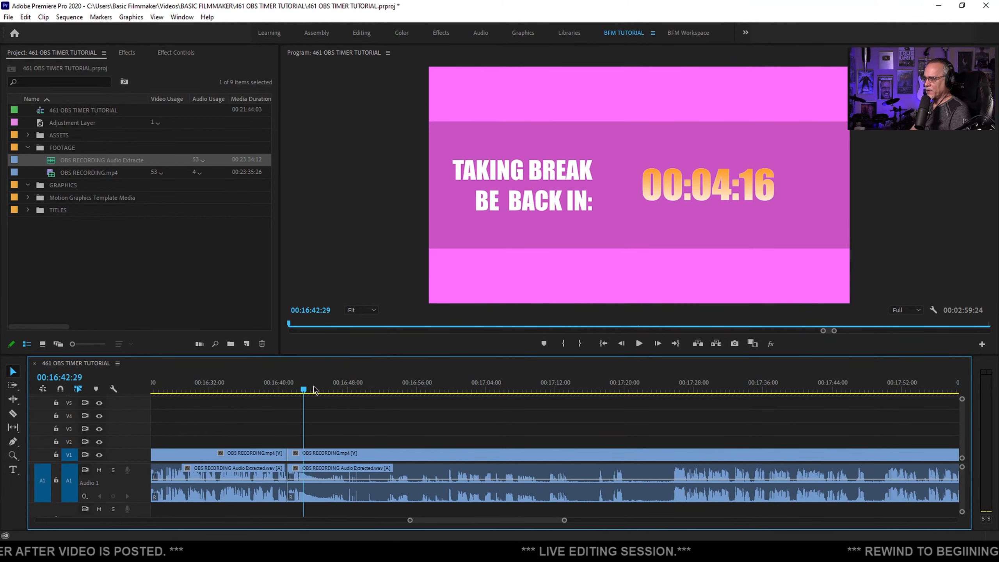
left_click_drag(648, 407, 671, 412)
key("q")
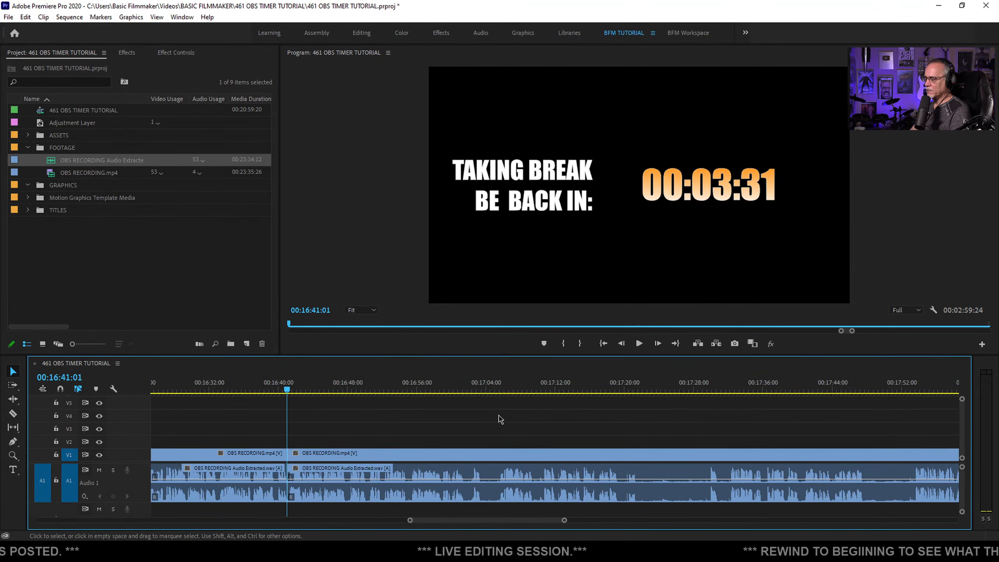
Play ahead to the on-camera shot and ripple-trim the footage from 00:16:41:01 up to about 00:17:10
key("space")
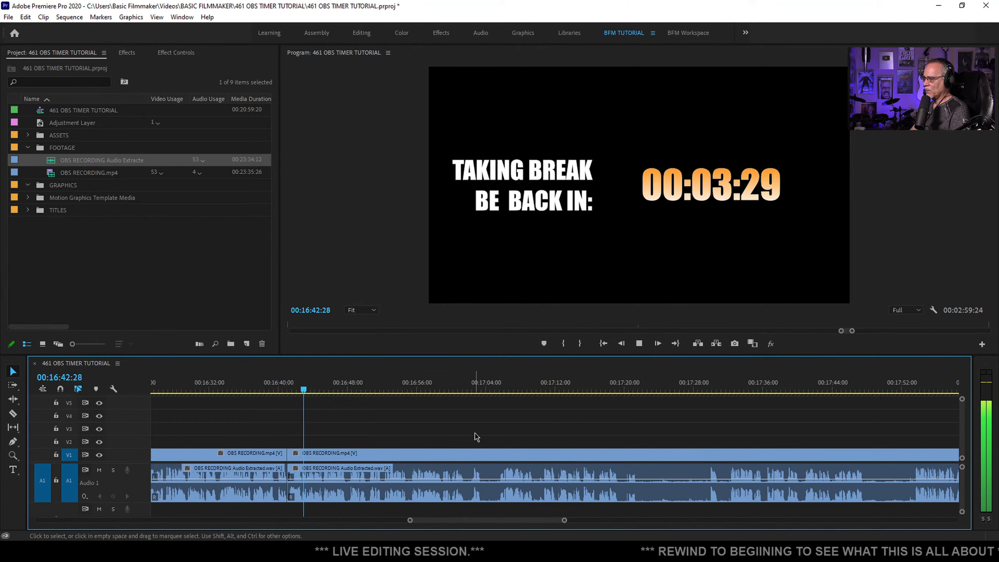
left_click_drag(517, 389, 498, 405)
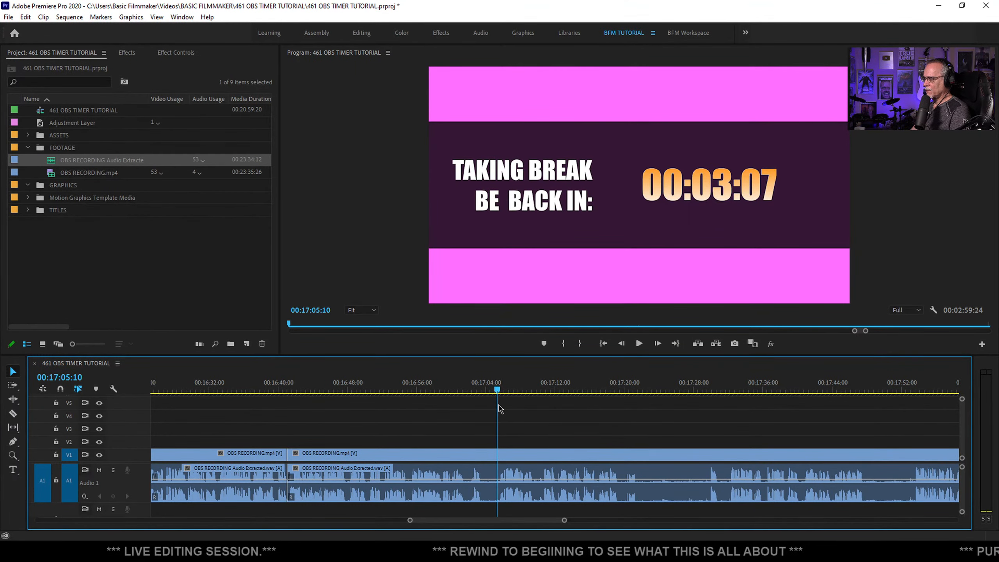
key("space")
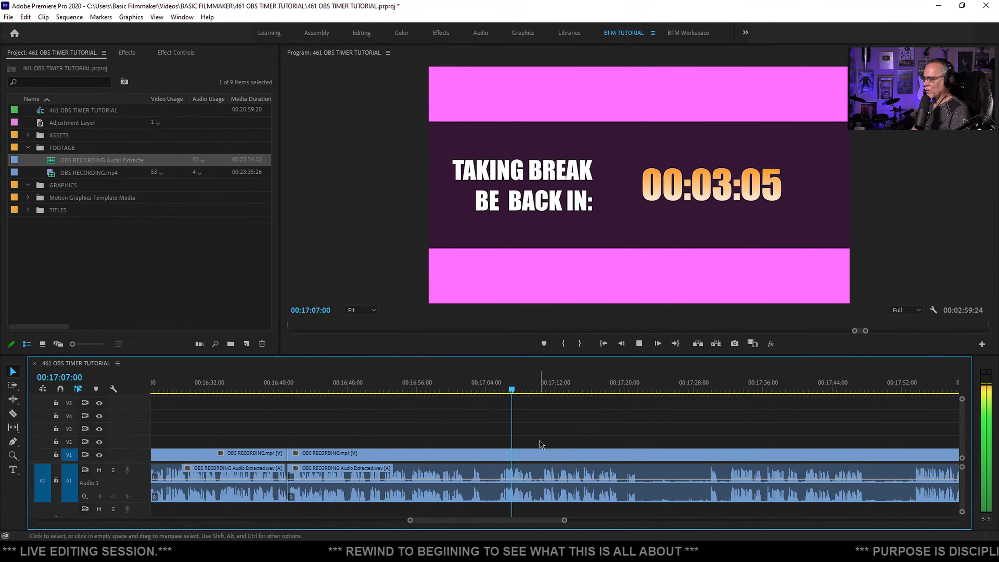
scroll(540, 442, "up", 3)
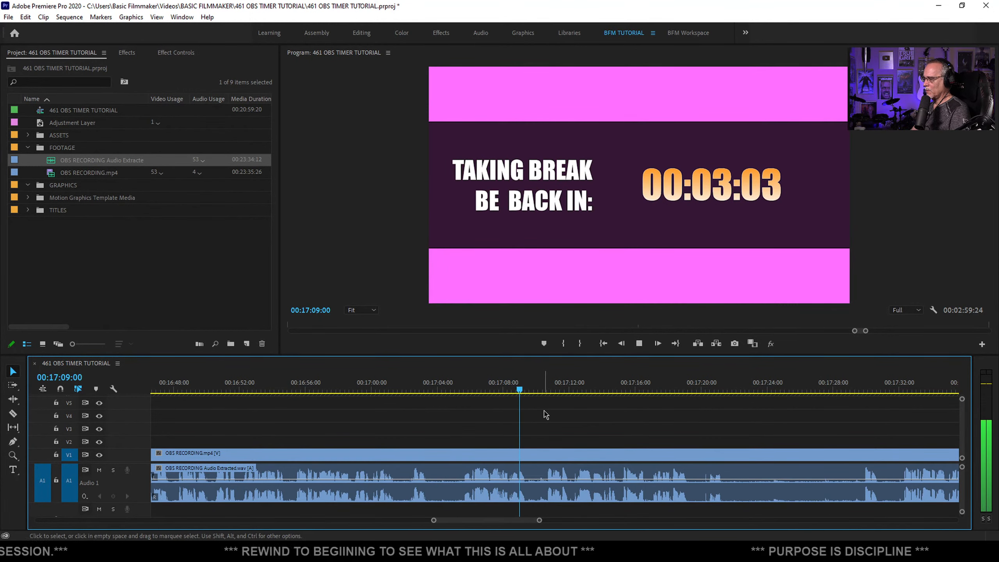
key("space")
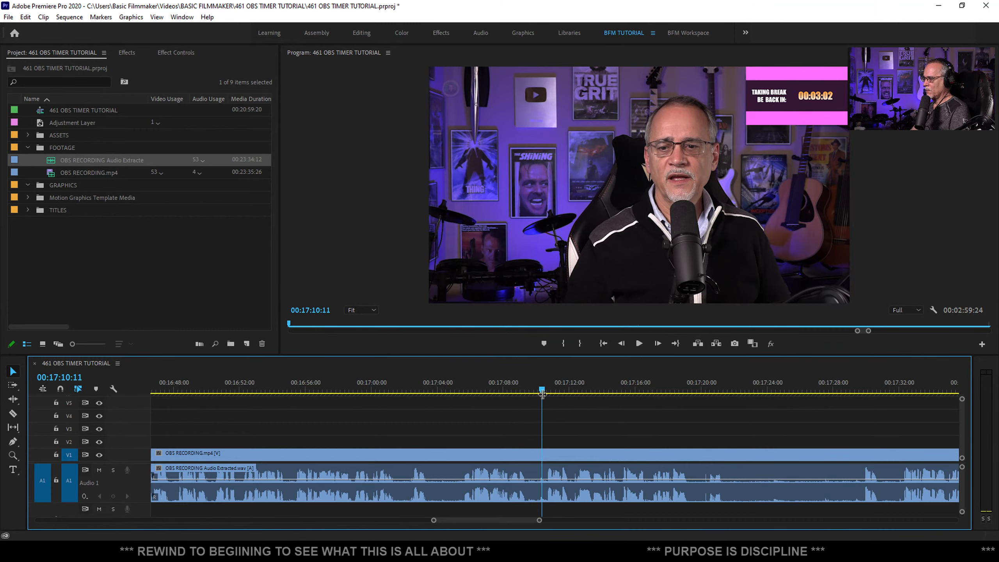
left_click_drag(542, 393, 547, 391)
key("q")
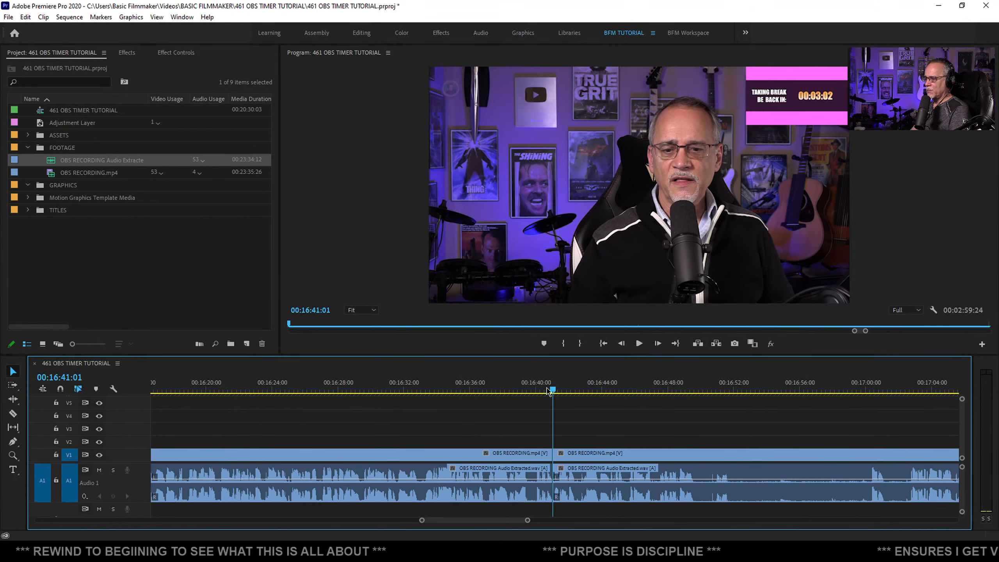
Split the clip starting at 00:16:41:01 at about 00:17:00 and move its first part to the end of the sequence
left_click(514, 384)
key("space")
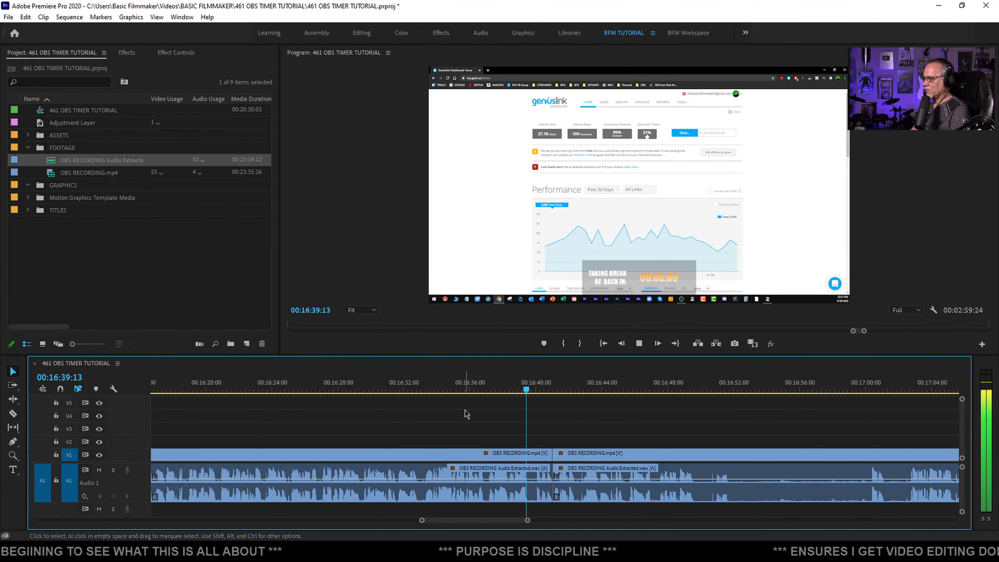
scroll(465, 414, "down", 6)
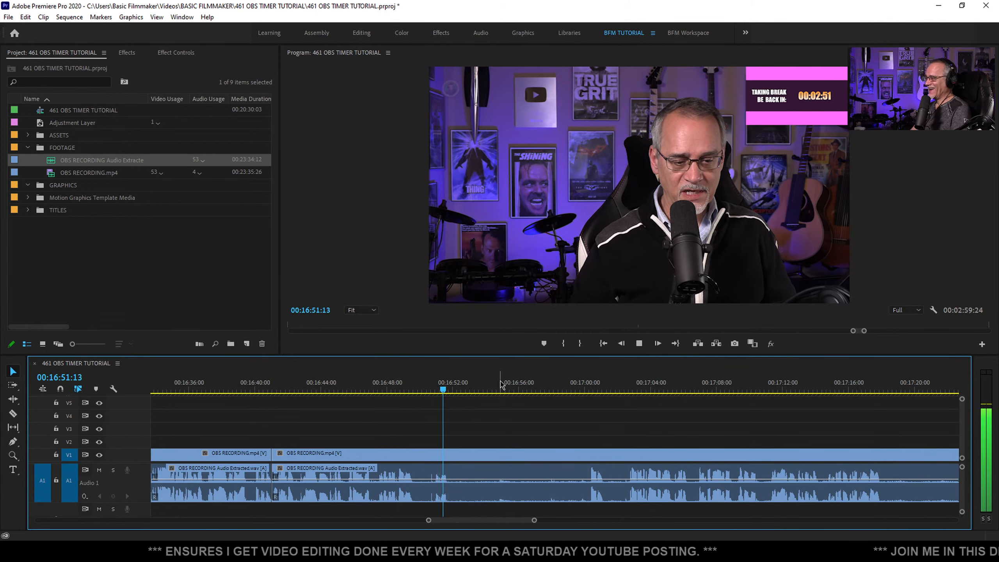
key("space")
left_click(589, 384)
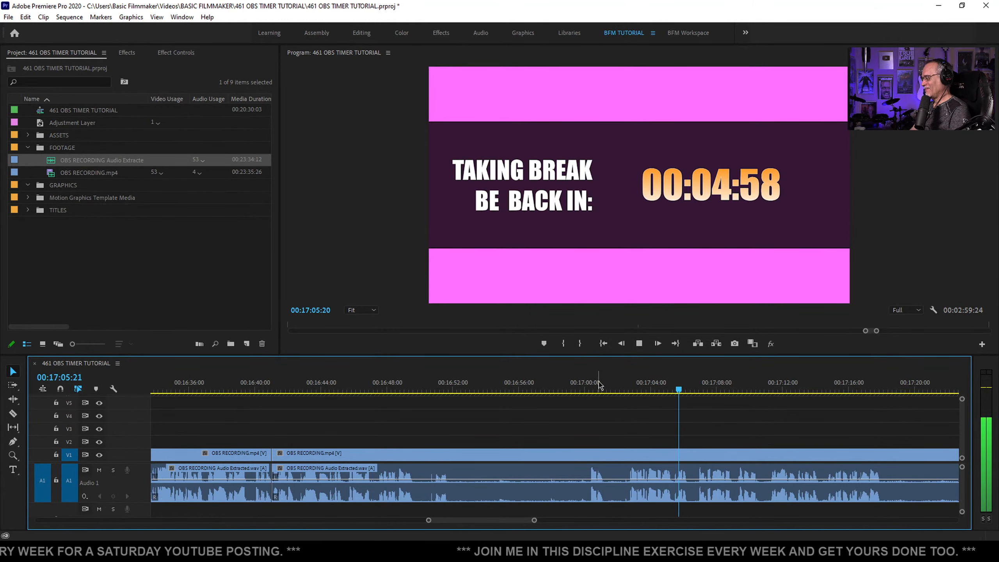
left_click(582, 389)
left_click(506, 458)
key("ctrl+k")
key("ctrl+x")
key("End")
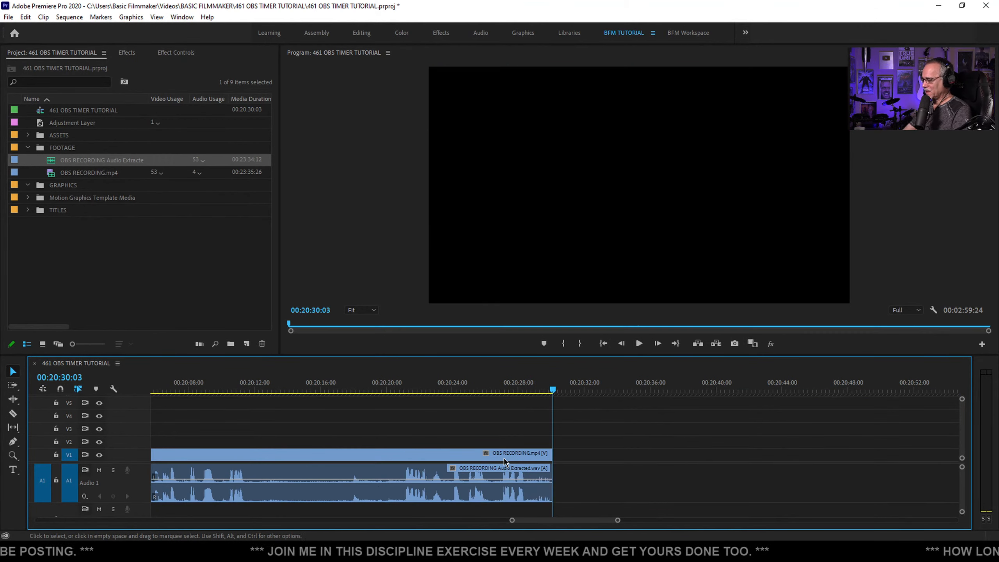
key("ctrl+v")
key("backslash")
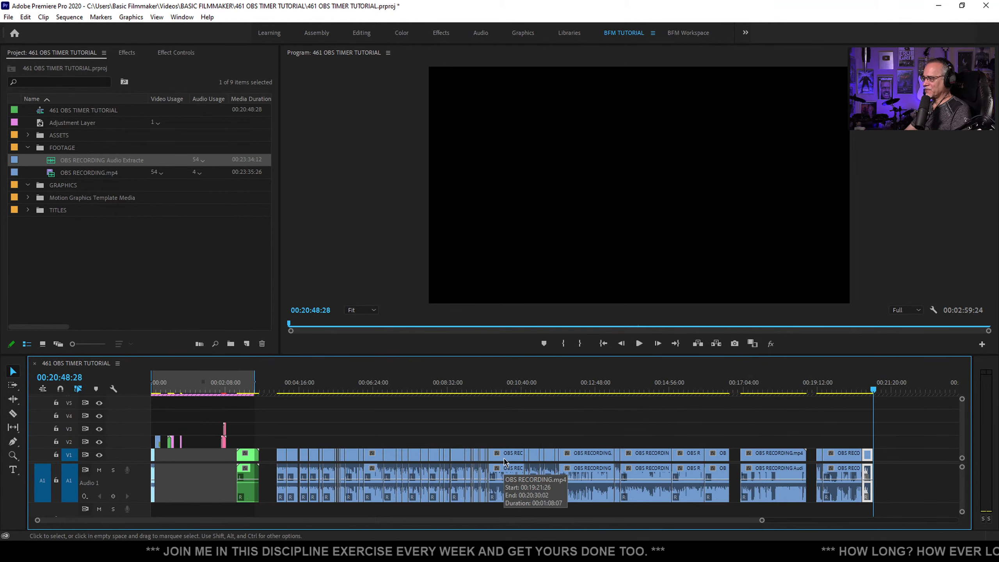
Ripple-trim the start of the clip after the gap, removing everything up to about 00:17:24
scroll(731, 420, "up", 10)
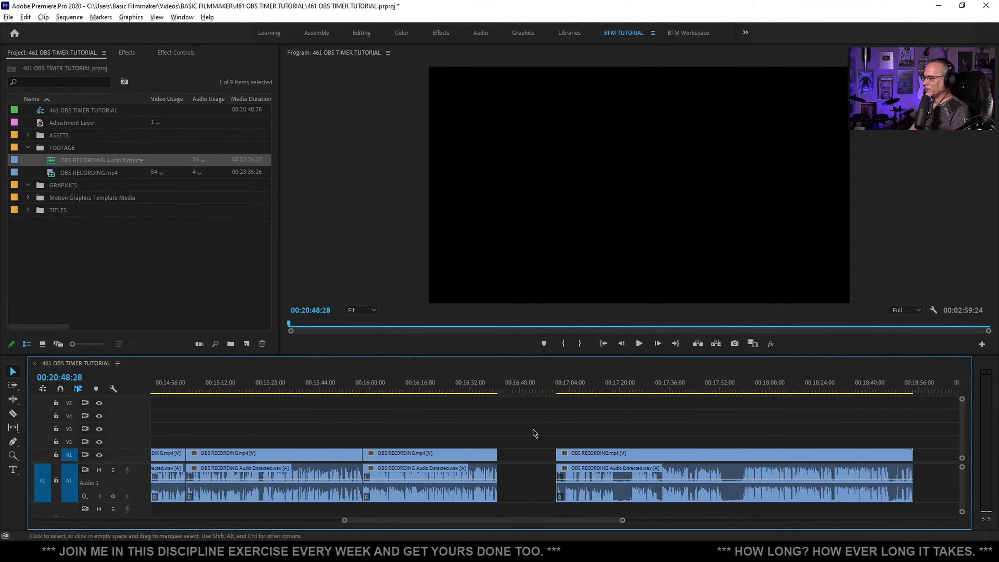
key("space")
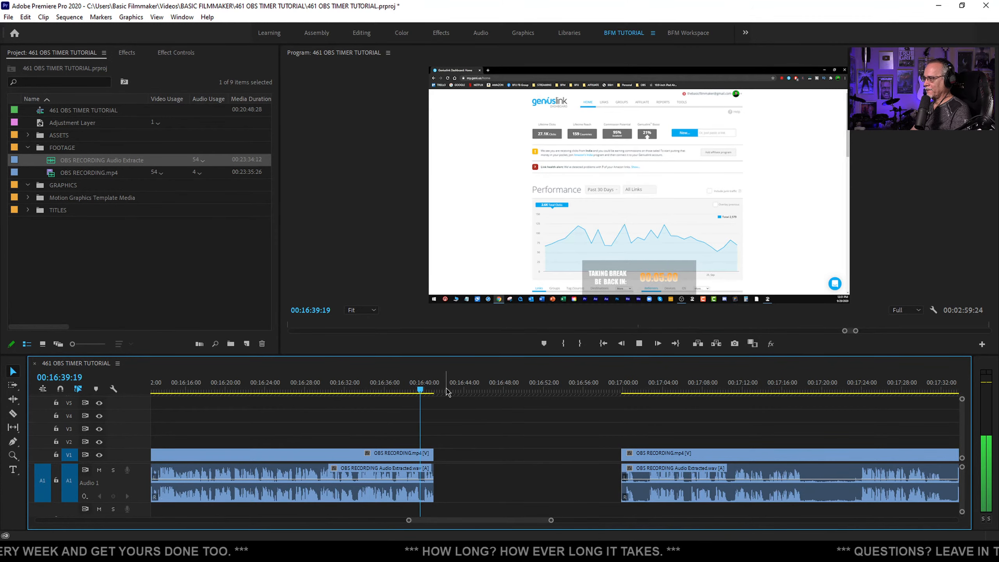
key("space")
key("Down")
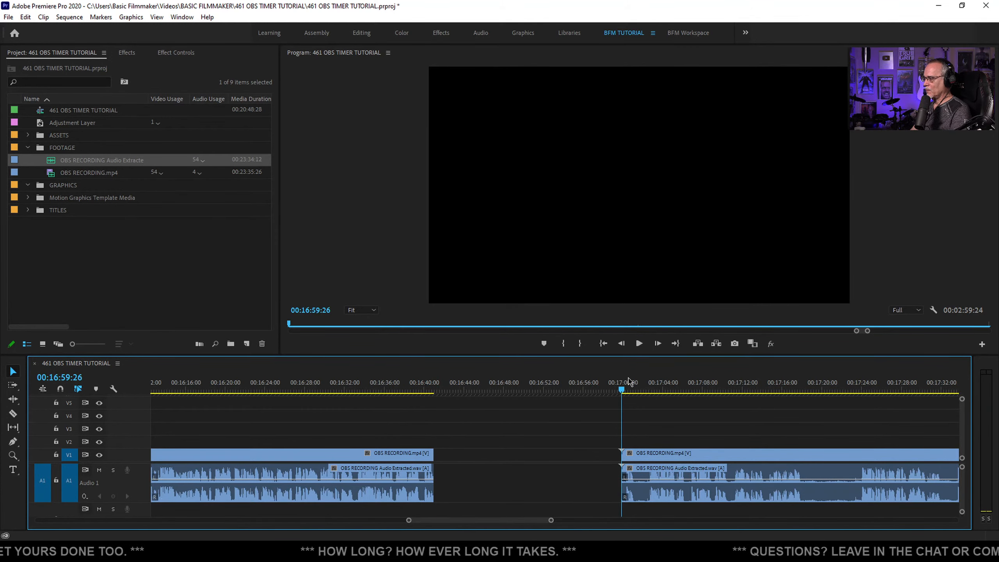
key("space")
scroll(533, 401, "down", 3)
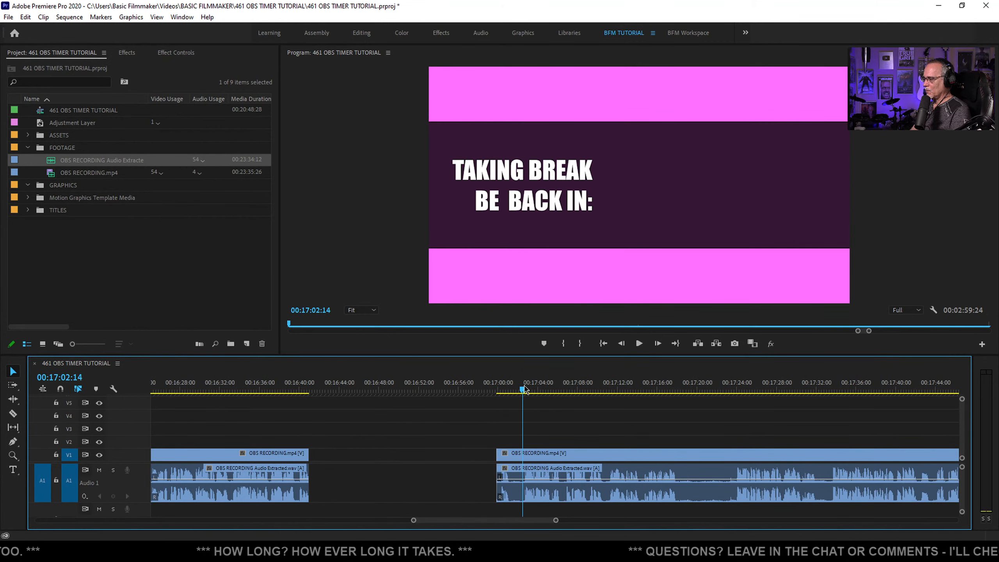
scroll(682, 440, "up", 2)
left_click_drag(470, 383, 784, 423)
key("Left")
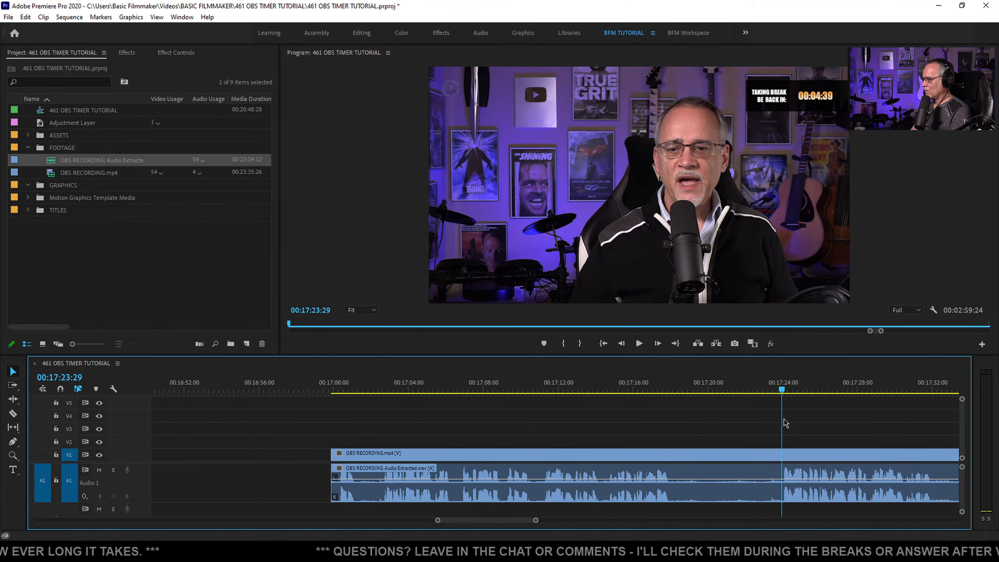
key("q")
Ripple-delete the empty gap between 00:16:41:01 and 00:16:59:26 and check the join
key("space")
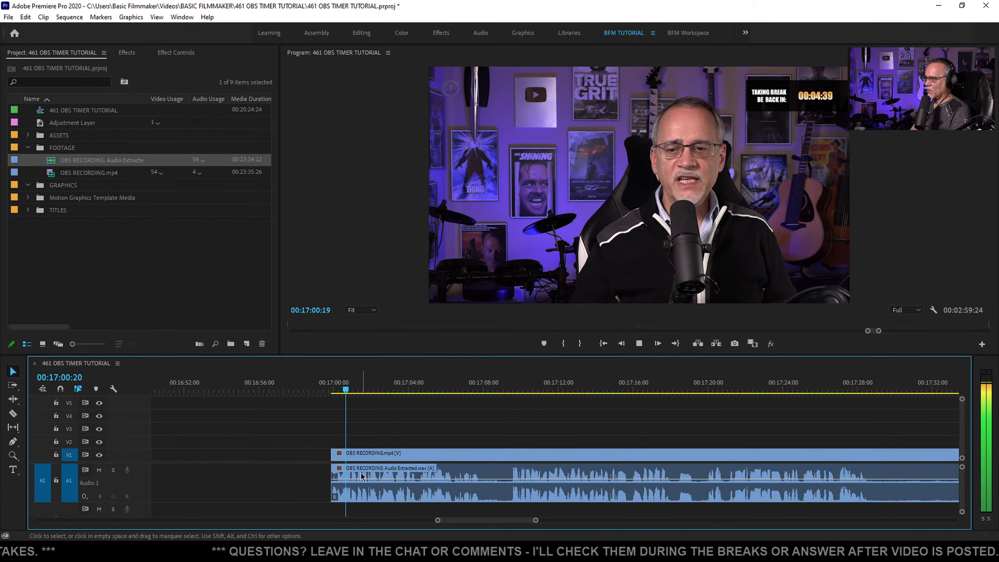
scroll(314, 468, "up", 5)
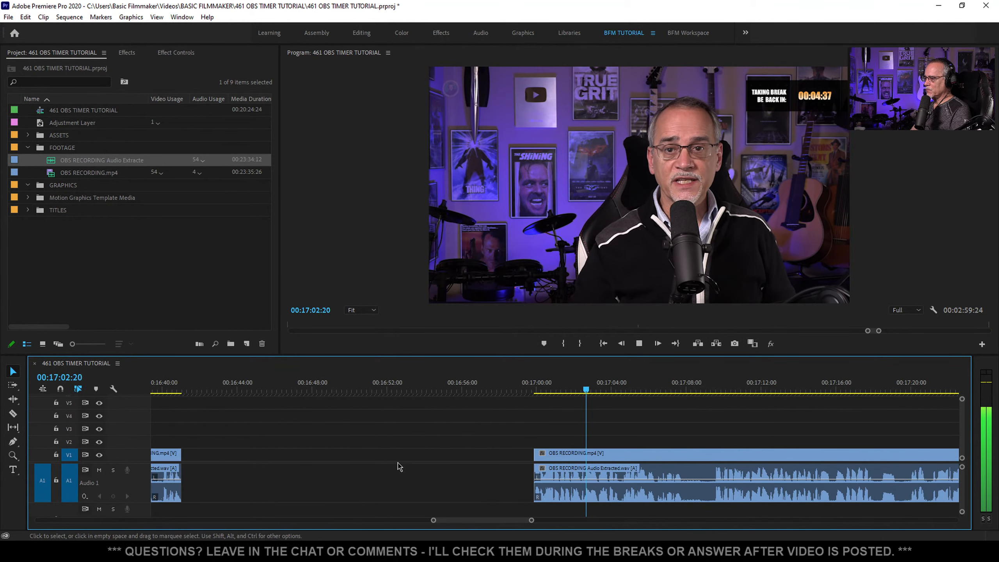
left_click(389, 458)
key("Delete")
key("Up")
key("space")
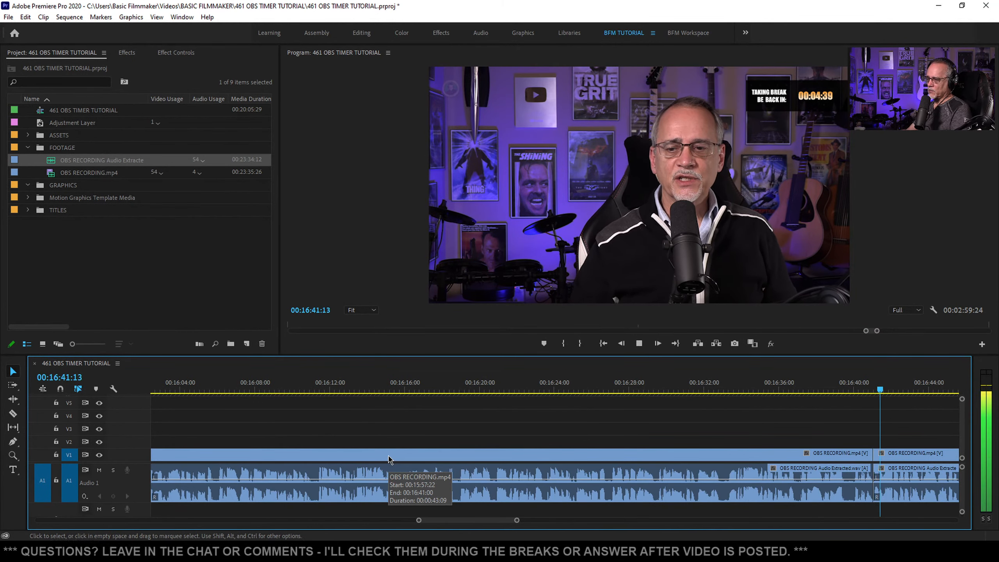
Play across the join at 00:16:41:01 and ripple-trim the on-camera footage after it up to 00:16:50:20
left_click(862, 387)
key("space")
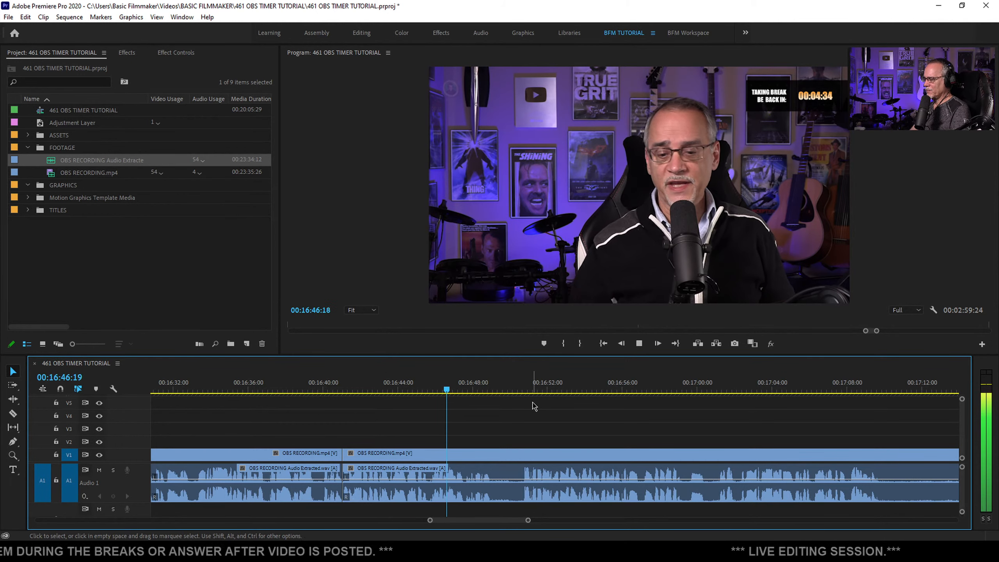
left_click(522, 388)
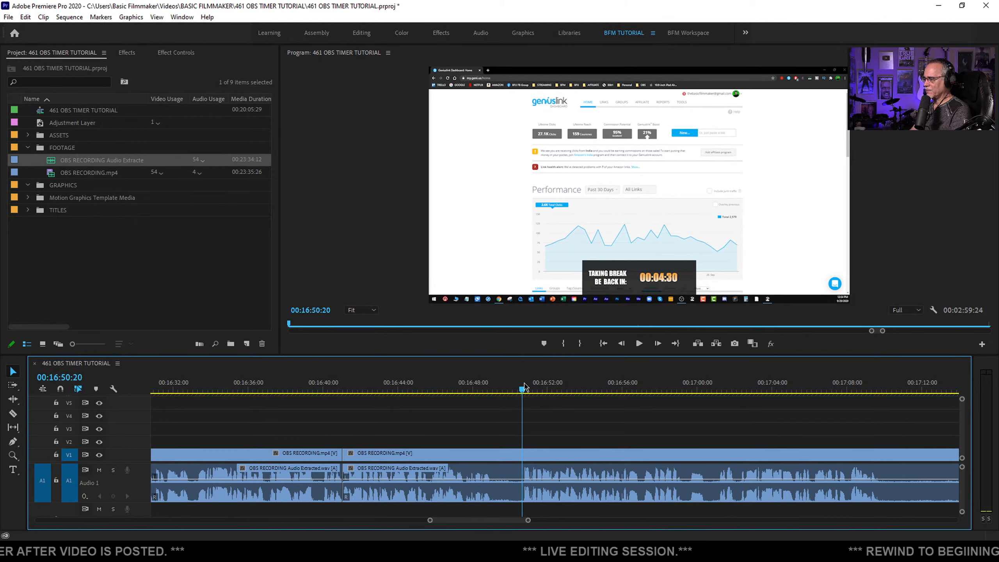
key("q")
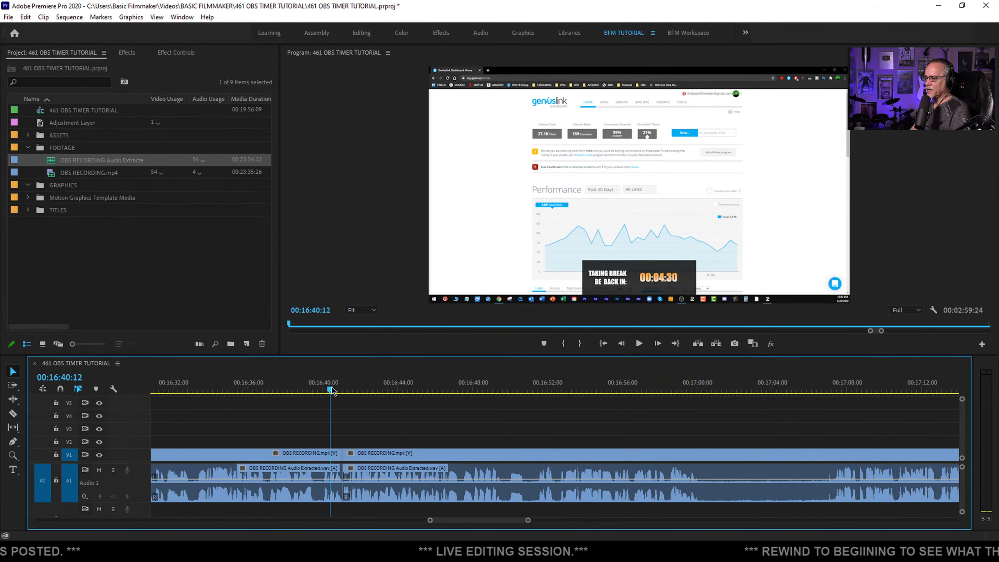
Review the browser segment from about 00:16:40:12 to 00:16:48, checking the narration after the cut at 00:16:41:01
key("space")
scroll(440, 419, "down", 2)
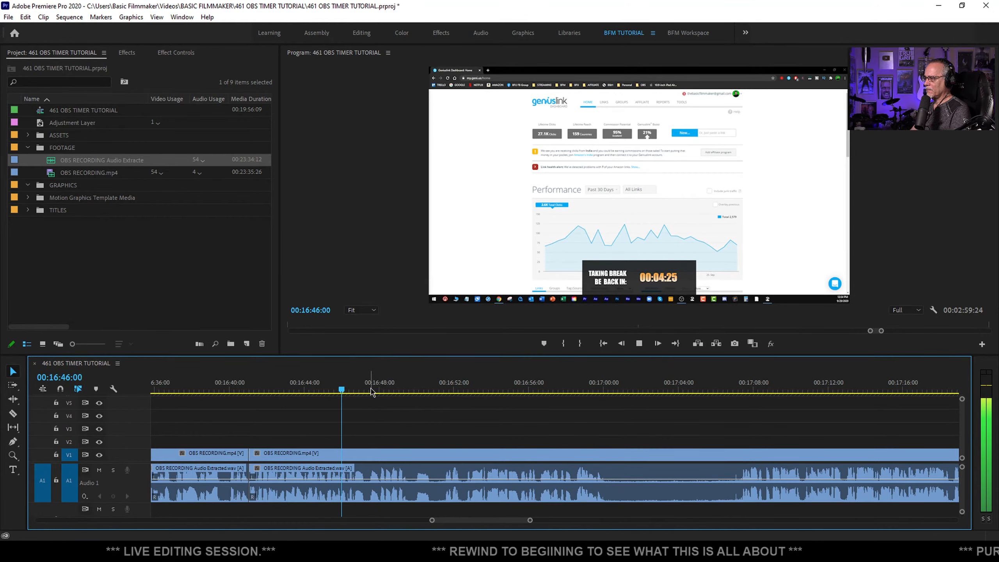
key("space")
key("equal")
key("equal")
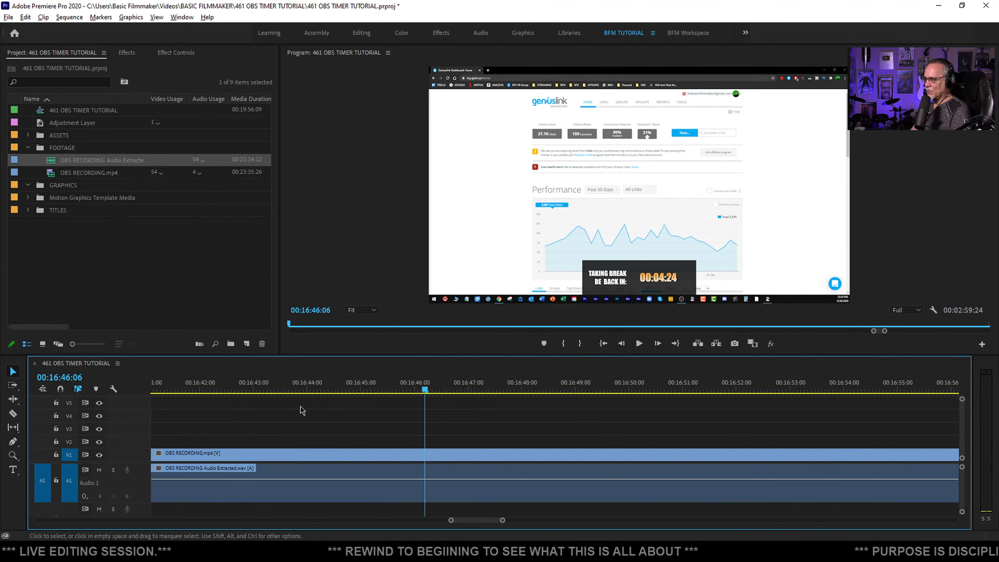
key("minus")
key("minus")
left_click(320, 383)
key("space")
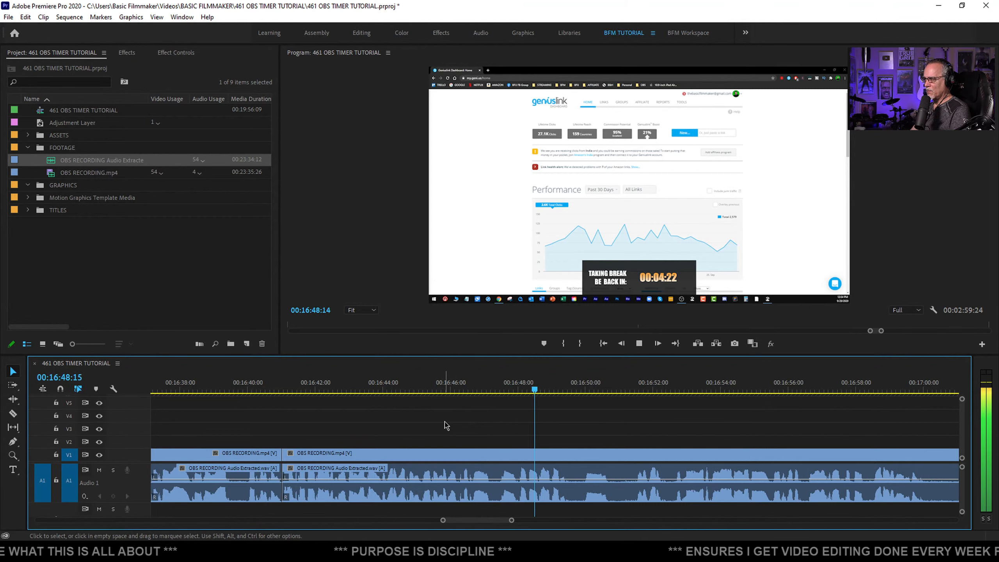
key("space")
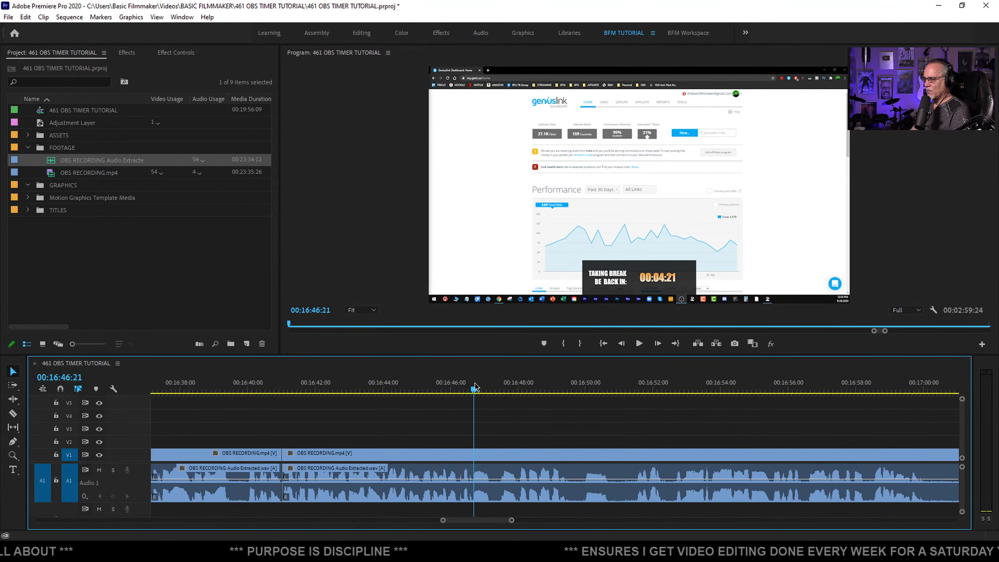
Find the narration restart and ripple-trim the start of the clip at 00:16:41:01 up to 00:16:45:05
mouse_move(475, 388)
left_mouse_down()
mouse_move(495, 388)
mouse_move(460, 389)
left_mouse_up()
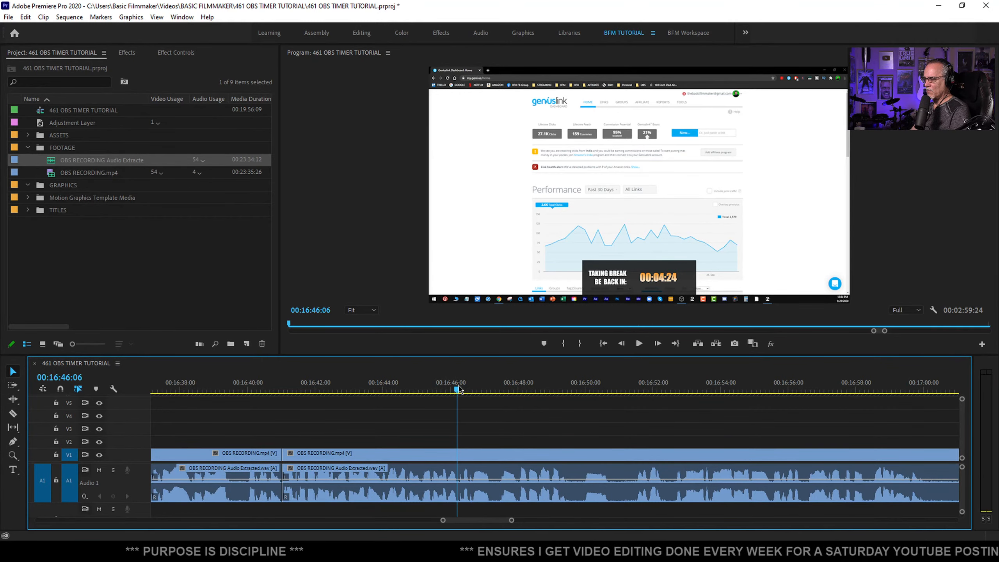
key("space")
key("space")
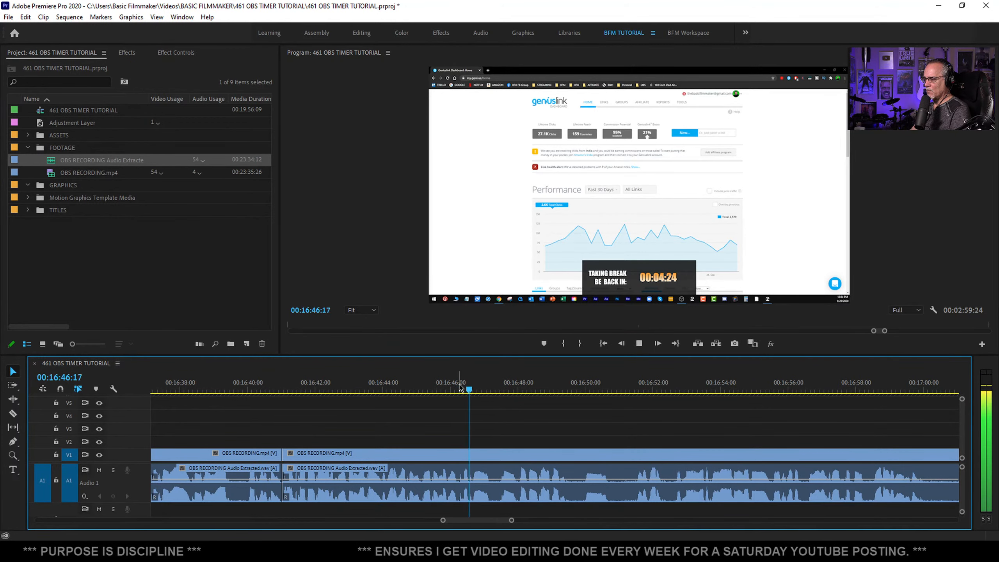
key("space")
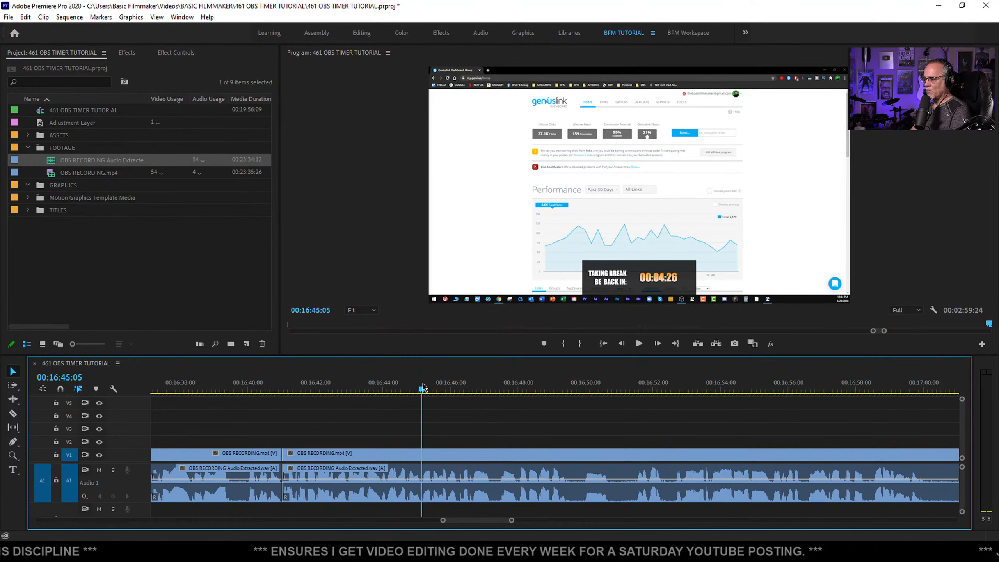
left_click(422, 388)
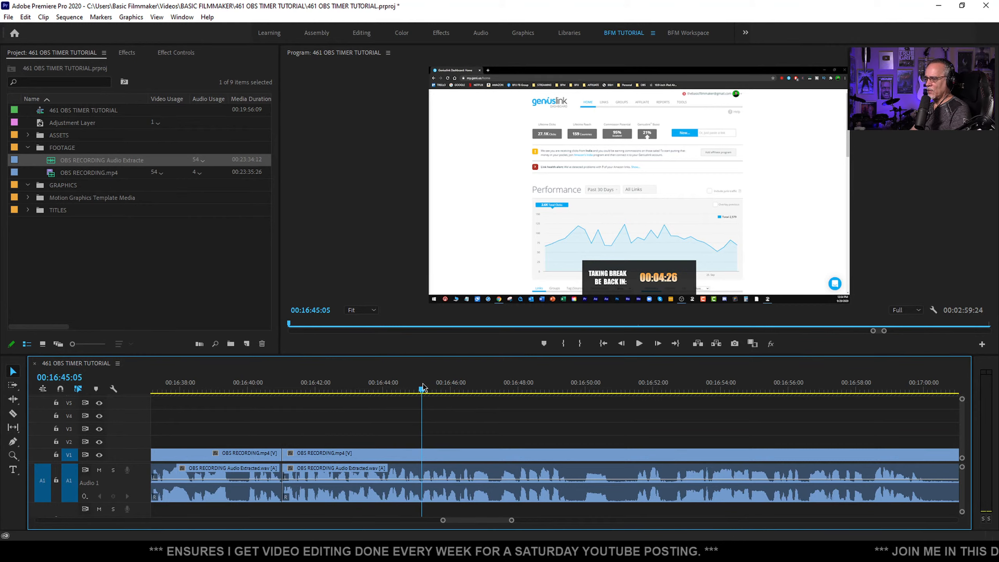
left_click(329, 455)
key("q")
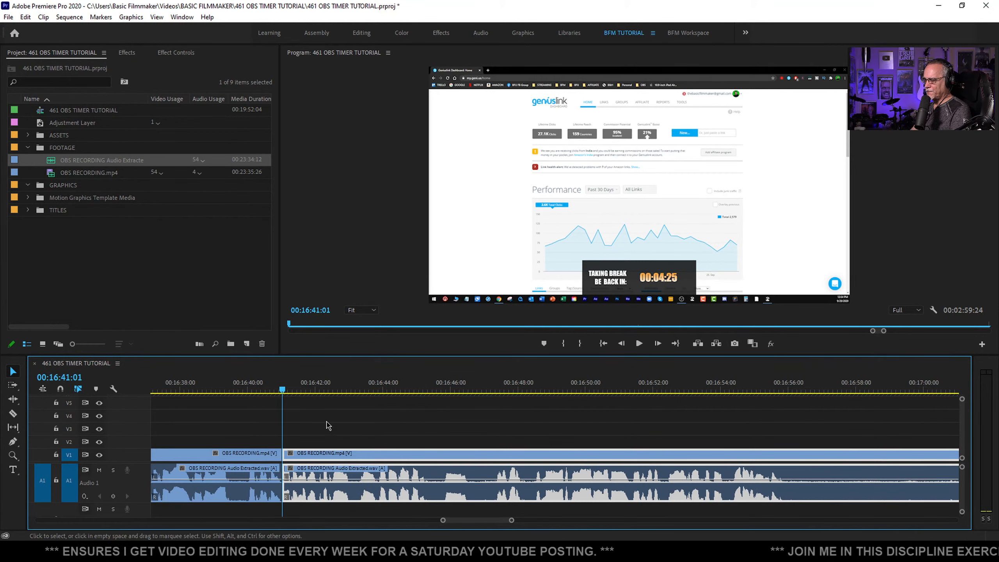
Play through the trimmed join and ripple-trim the clip at 00:16:41:01 again, up to about 00:16:48:14
left_click(263, 390)
key("space")
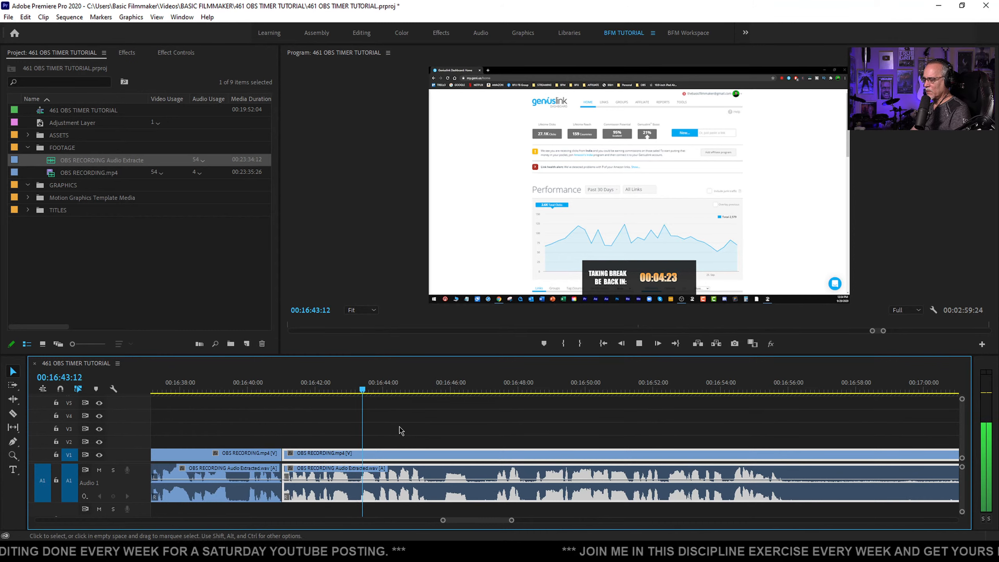
scroll(358, 434, "down", 2)
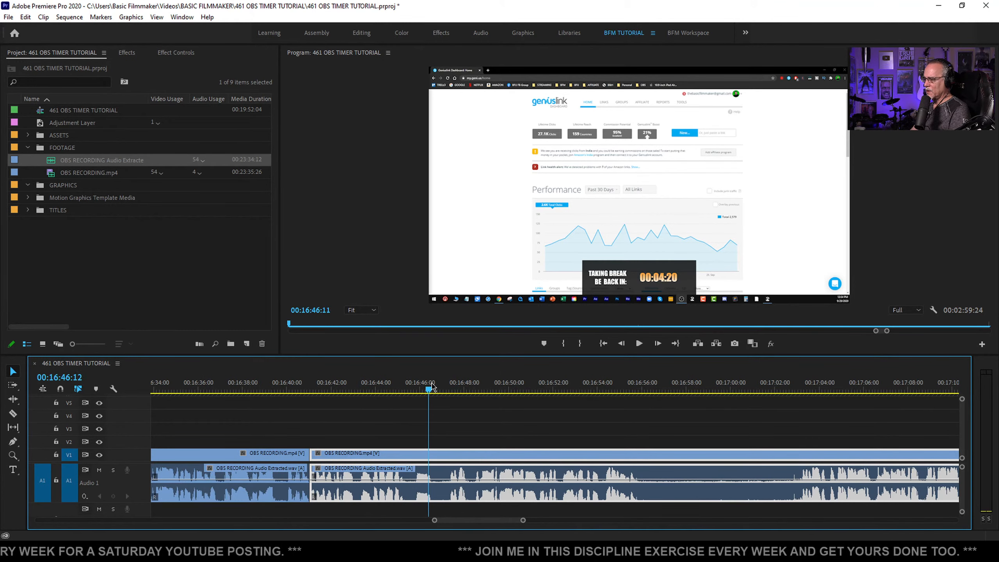
key("space")
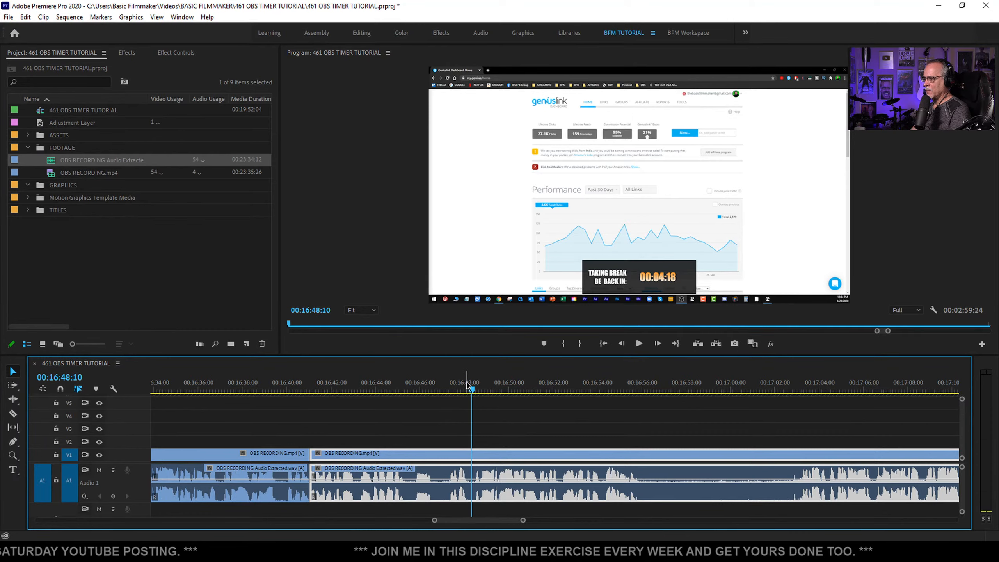
key("space")
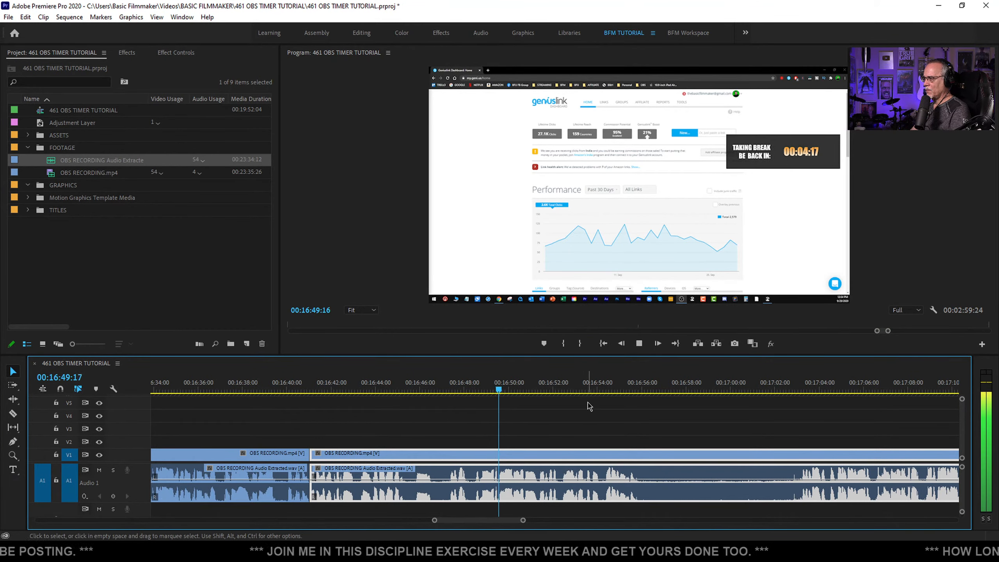
left_click_drag(496, 389, 475, 392)
key("q")
Split the browser clip at about 00:16:48:15 and ripple-trim the quiet start of the piece after it up to 00:16:55:22
left_click(292, 390)
key("space")
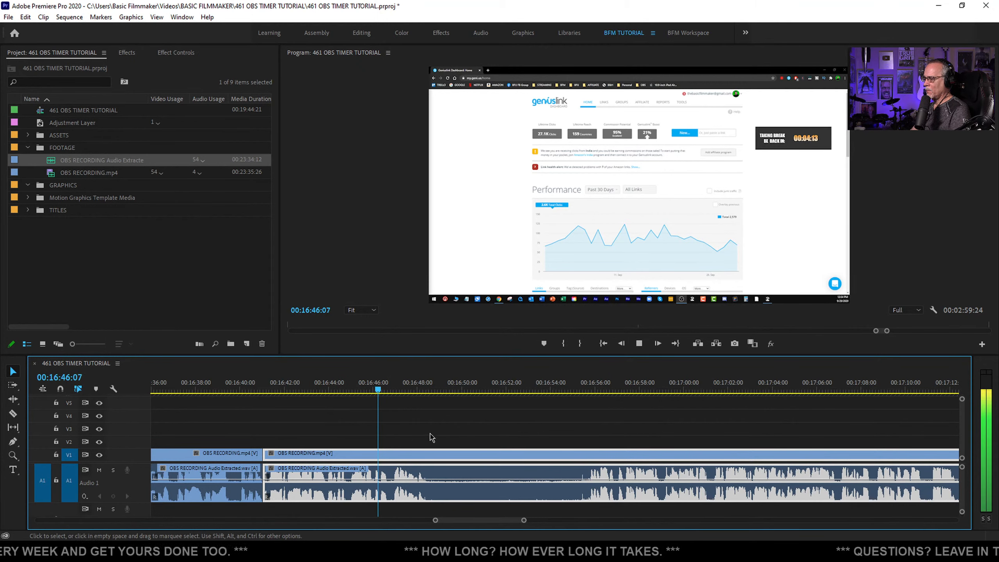
key("space")
key("ctrl+k")
left_click(588, 391)
left_click_drag(589, 392, 589, 393)
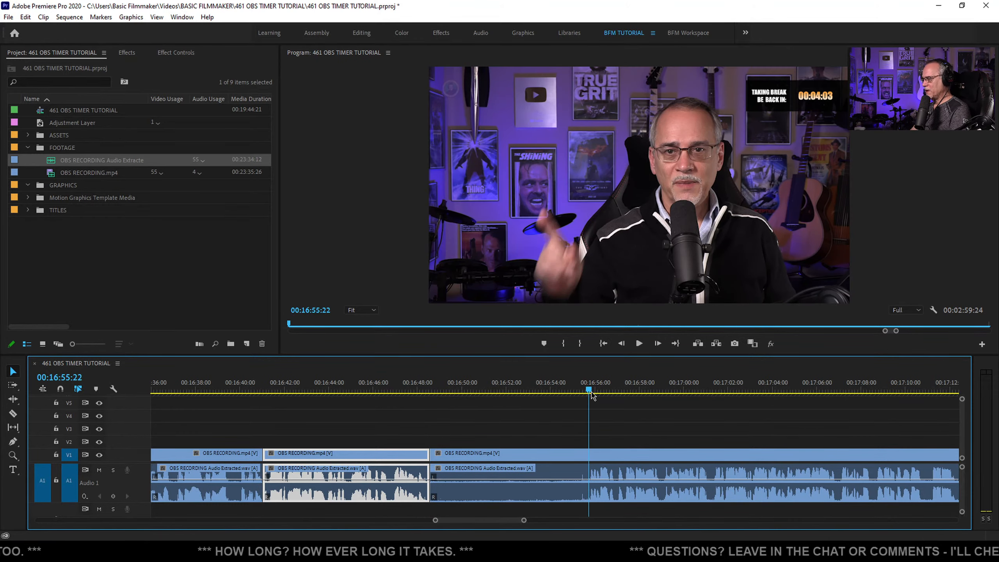
key("q")
Play through the talking-head clip from 00:16:48:15 to find the narration restart and ripple-trim its start up to 00:17:01:18
key("space")
scroll(465, 419, "down", 2)
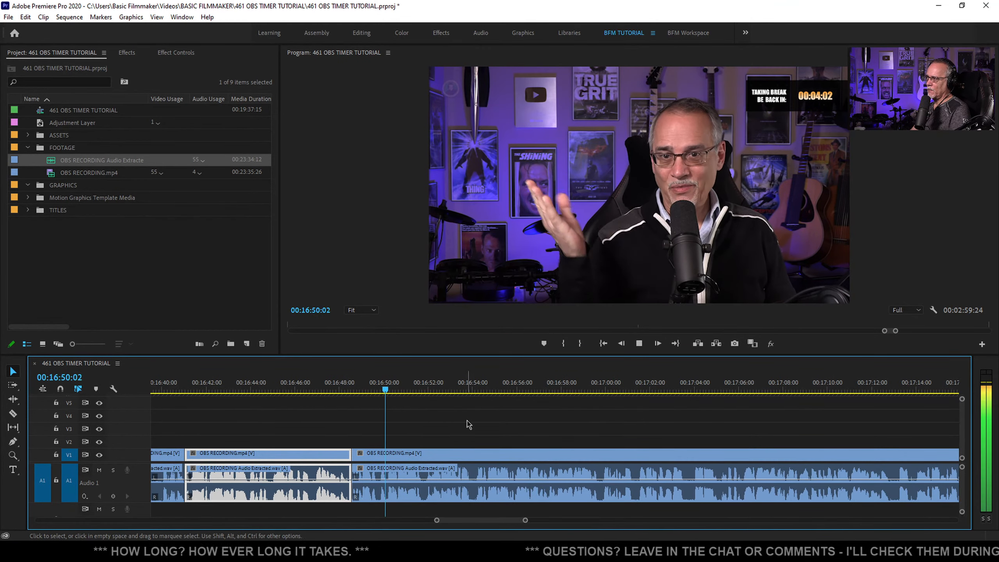
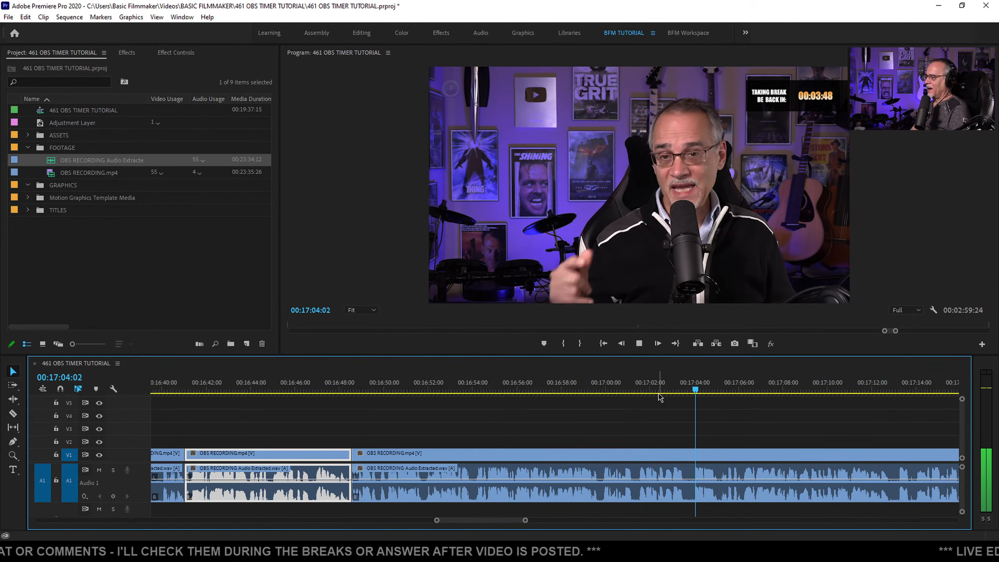
key("space")
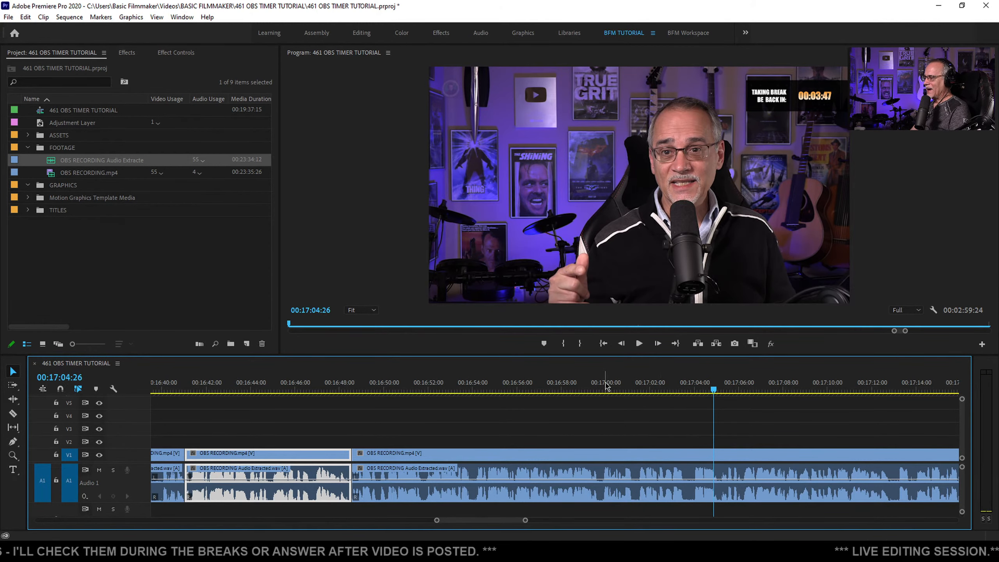
key("space")
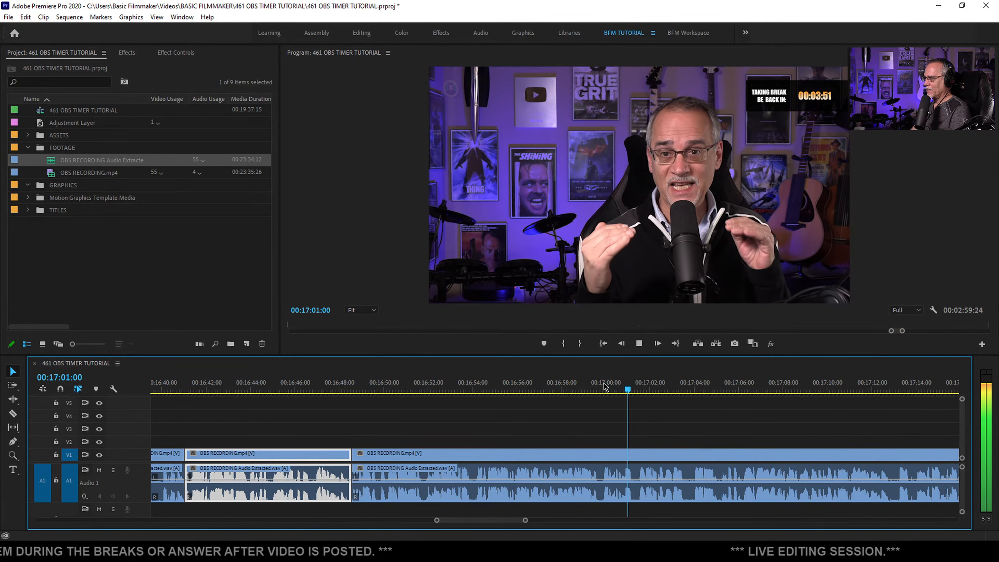
left_click_drag(658, 392, 639, 390)
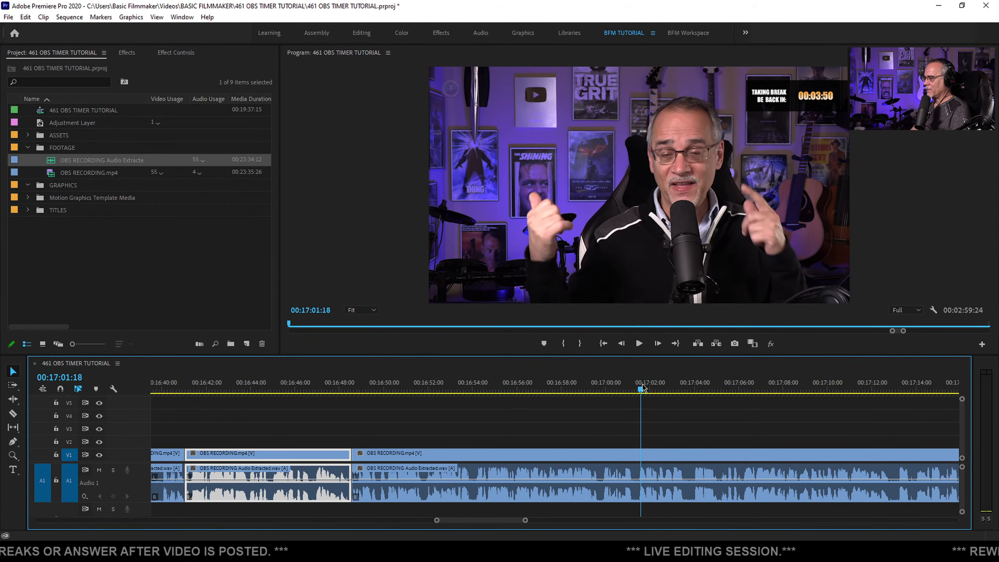
key("q")
Ripple-delete the browser clip spanning 00:16:41:01 to 00:16:48:16 and play on from the join to about 00:16:57:28
scroll(482, 435, "up", 8)
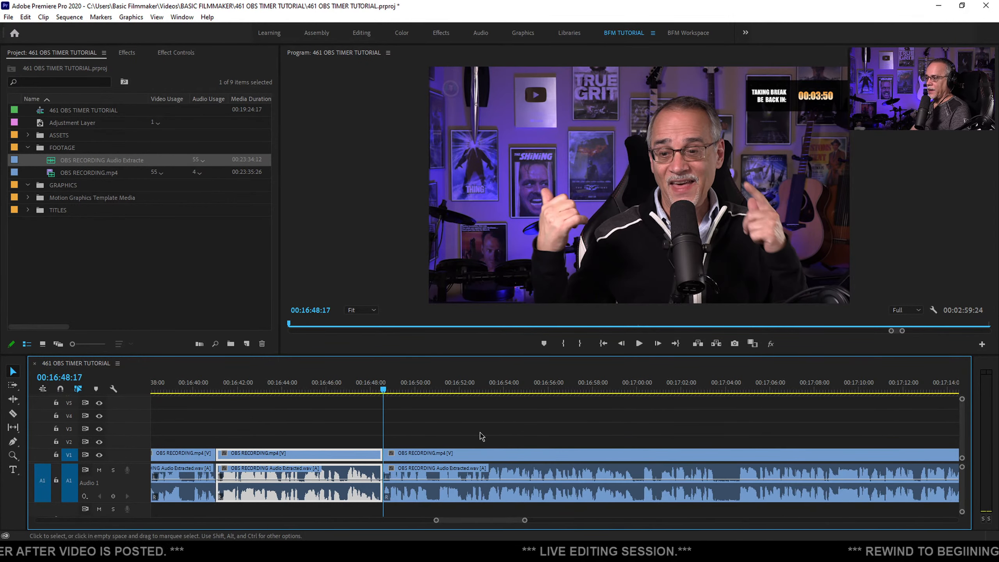
left_click_drag(315, 386, 330, 390)
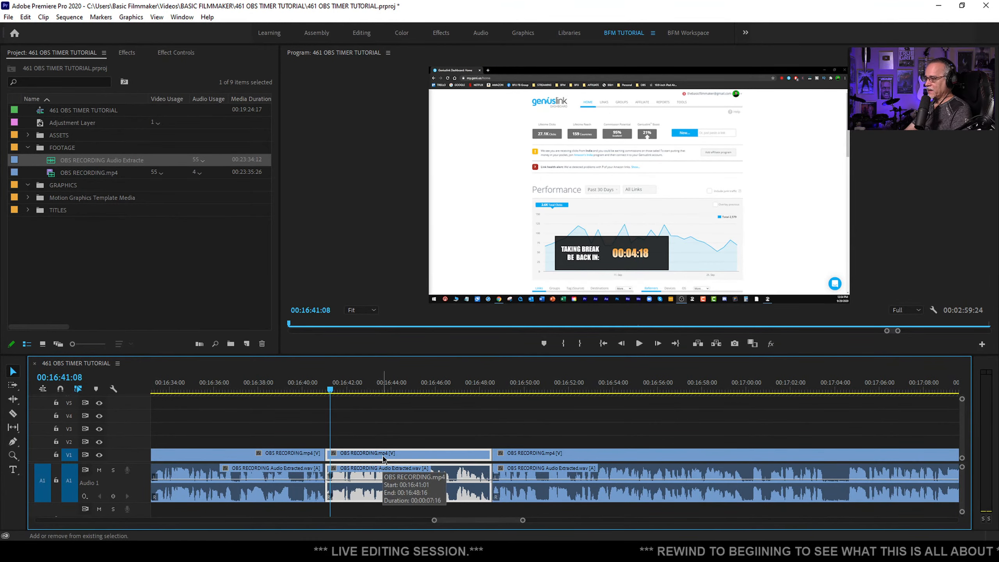
key("shift+Delete")
left_click(313, 385)
key("space")
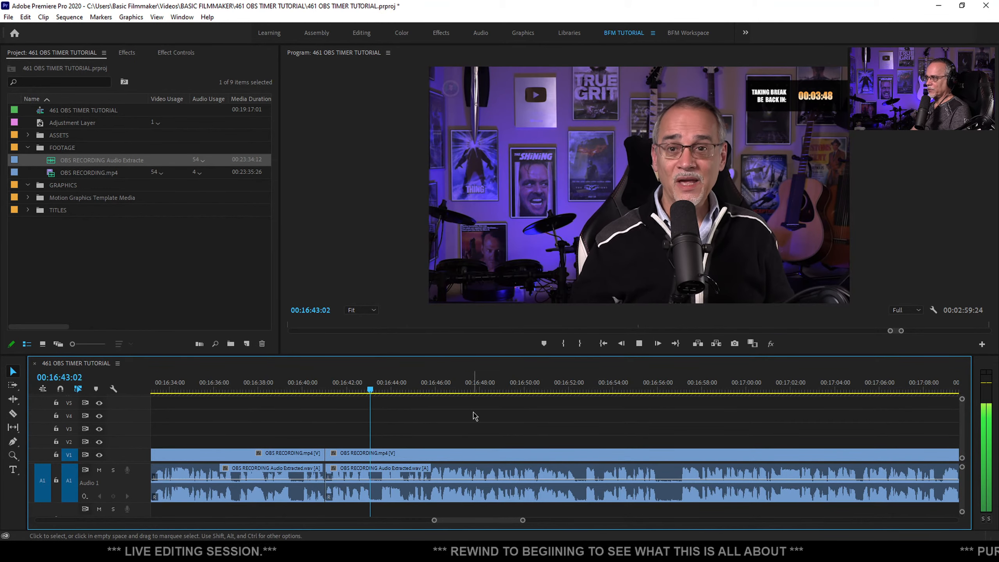
scroll(460, 421, "down", 2)
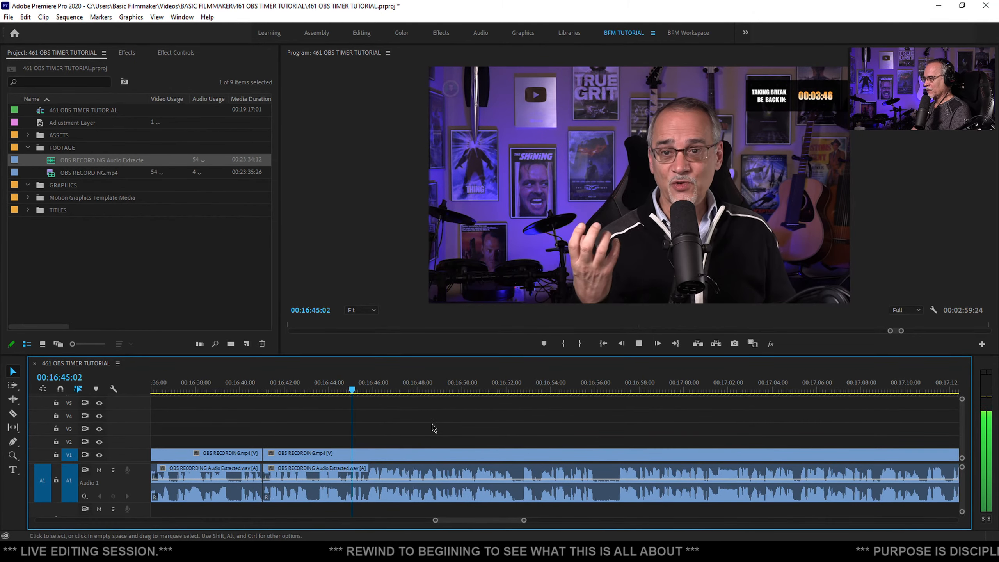
scroll(390, 431, "down", 3)
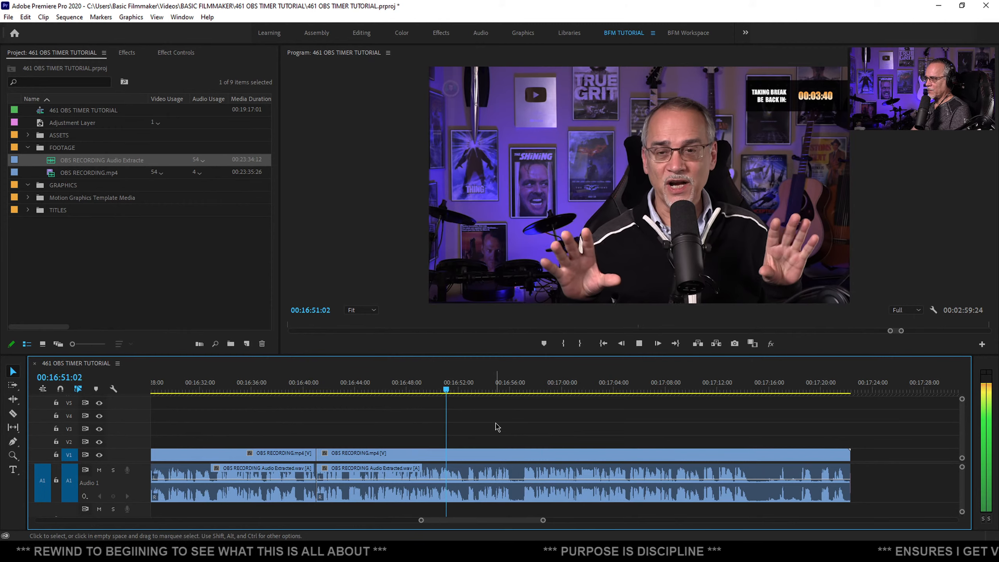
scroll(498, 427, "down", 2)
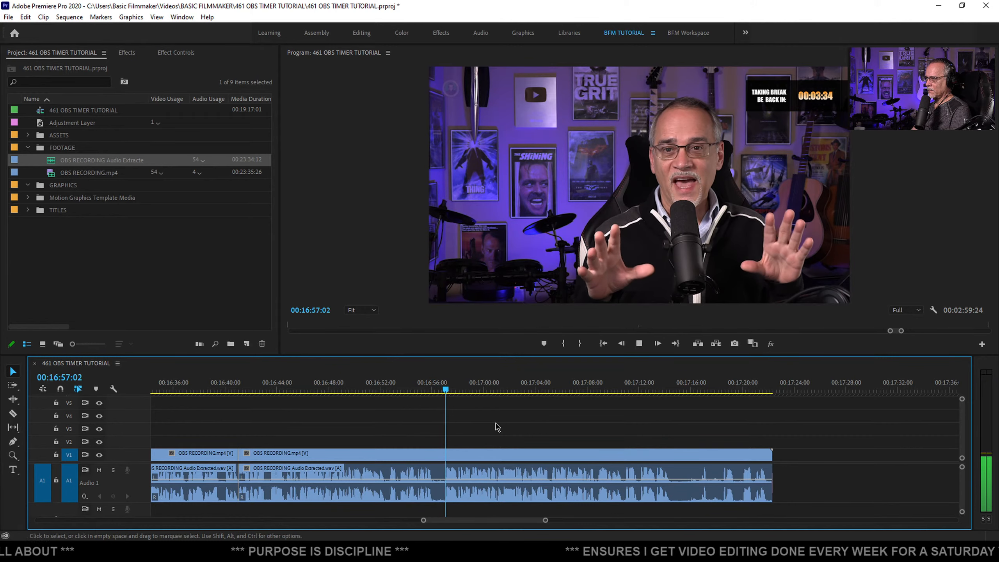
key("space")
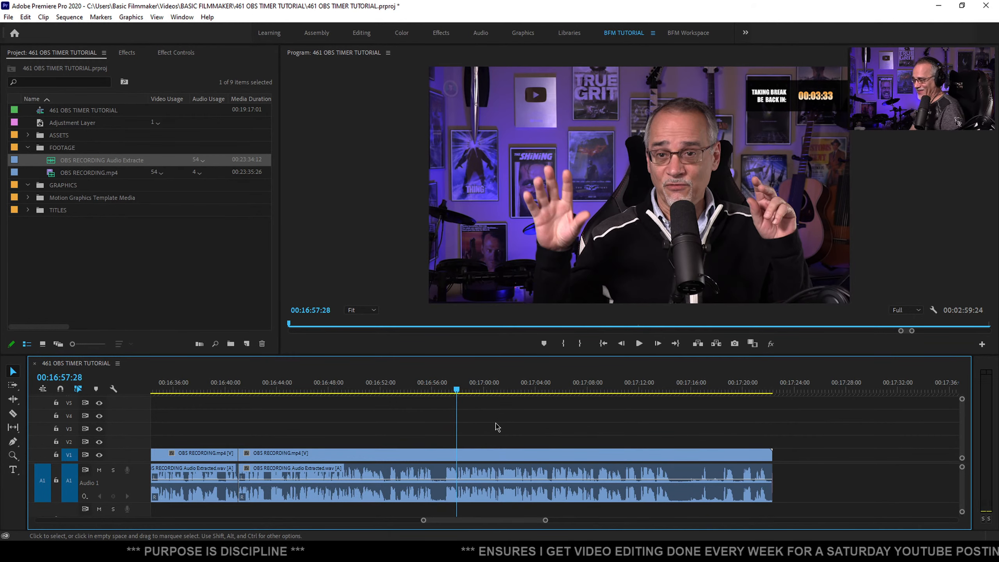
Split the talking-head clip at about 00:16:52:14 and ripple-trim the start of the piece after it up to 00:16:56:28
left_click(358, 387)
key("space")
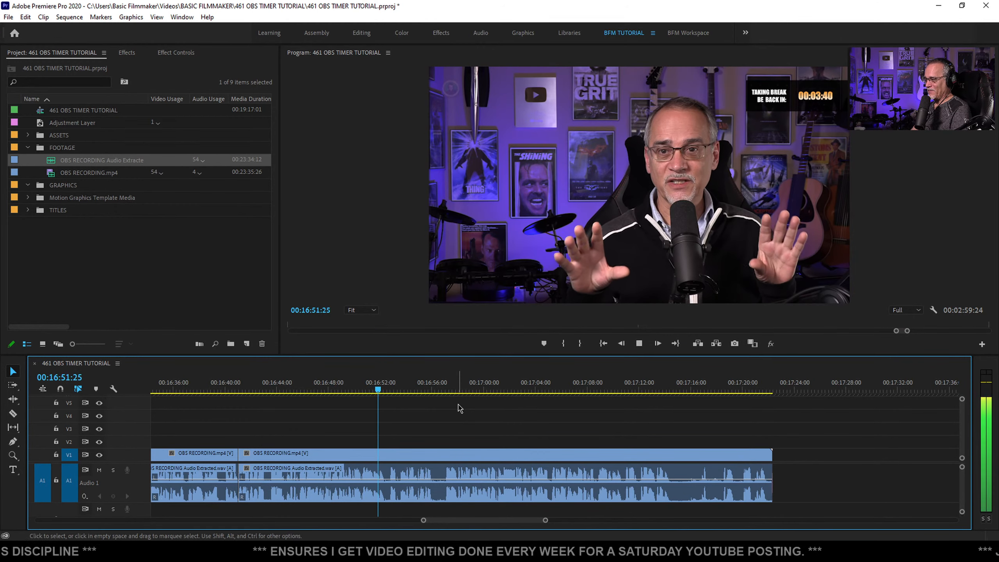
key("ctrl+k")
left_click_drag(412, 379, 445, 381)
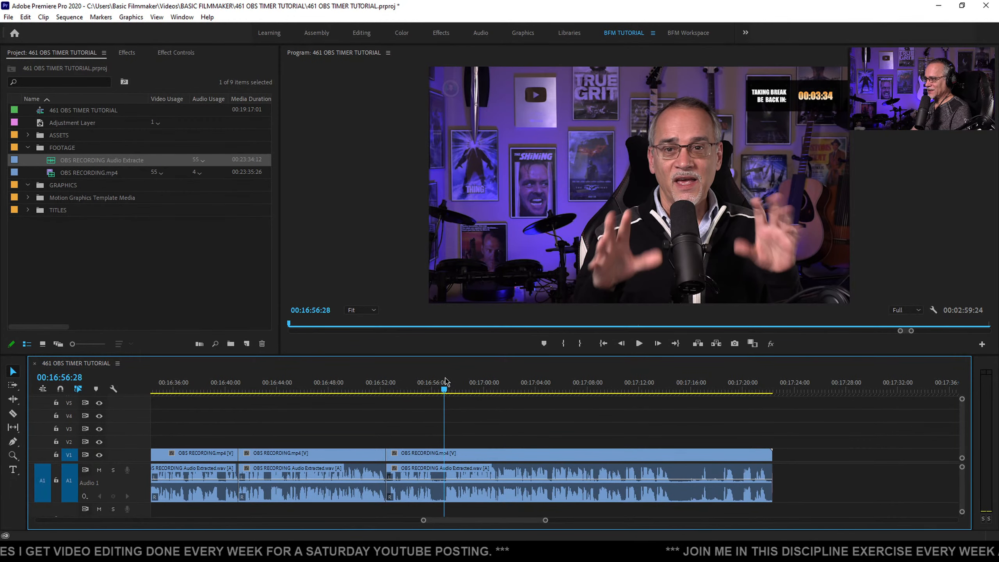
key("q")
Play through the cut at about 00:16:52:14 and examine the audio waveform on both sides of it
left_click(363, 387)
key("space")
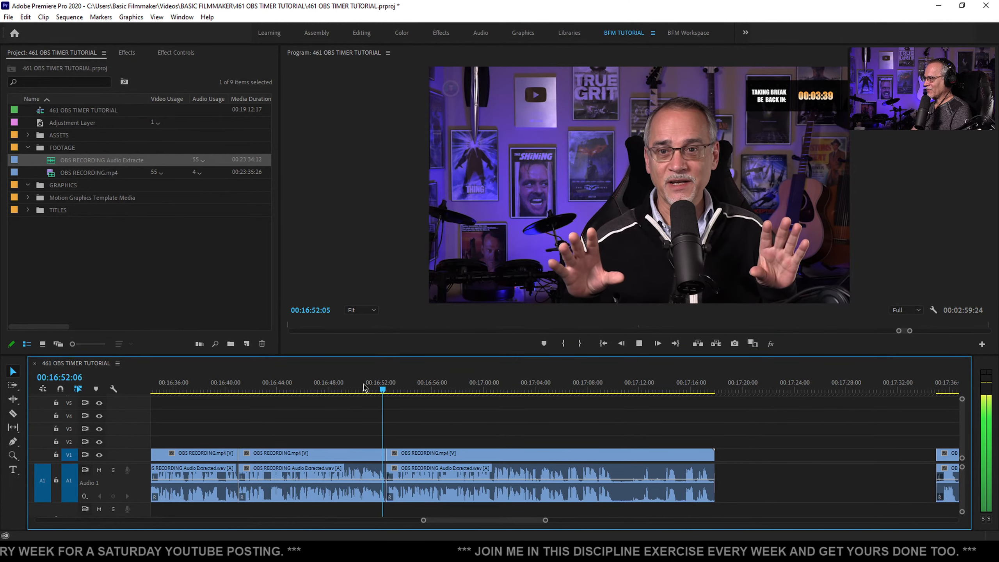
key("space")
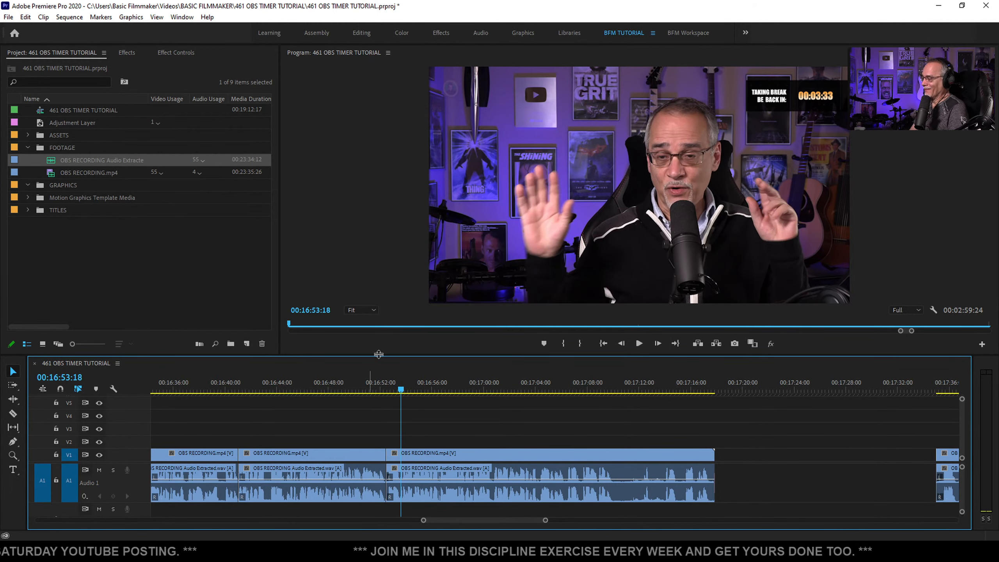
left_click(370, 378)
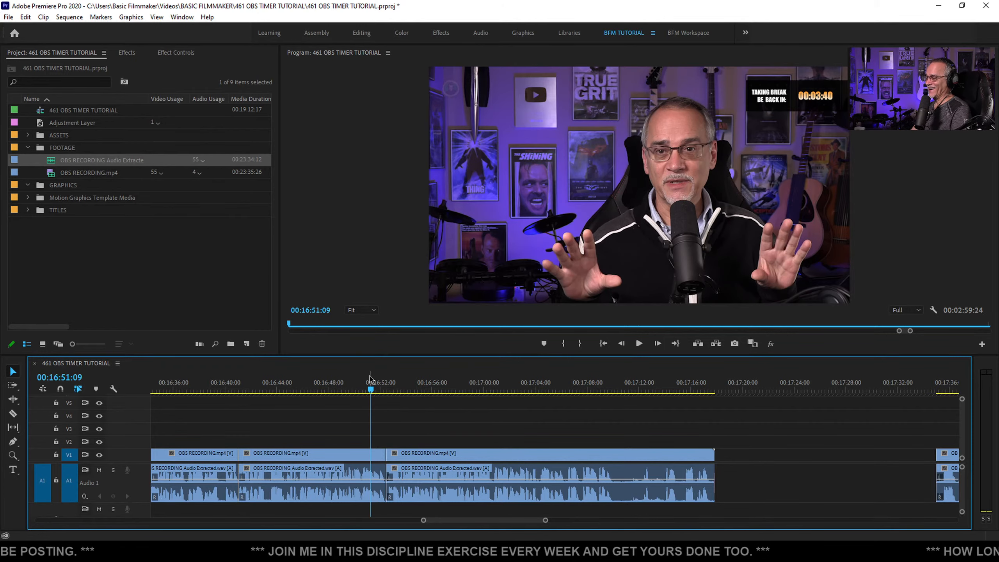
key("space")
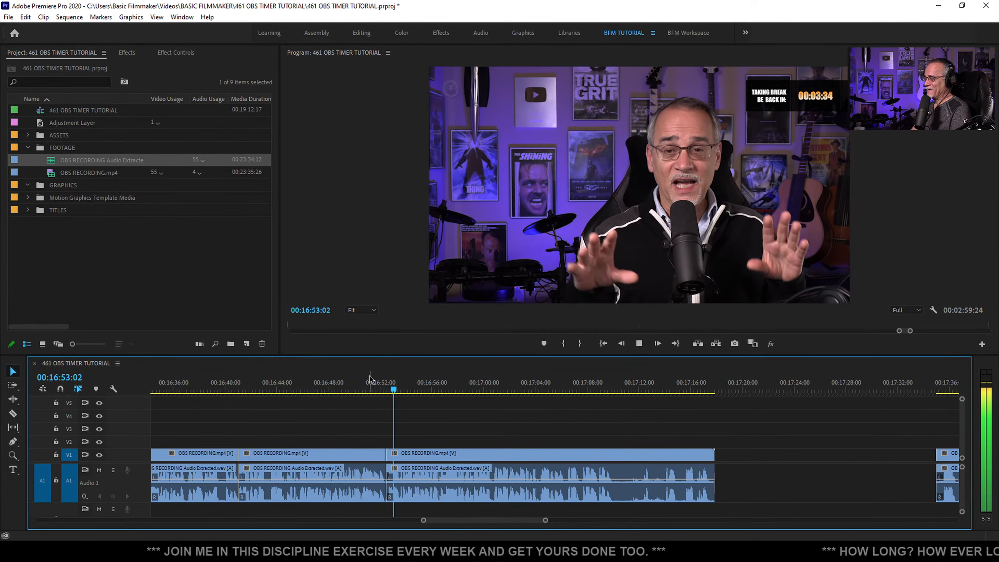
key("space")
scroll(388, 445, "up", 8, "alt")
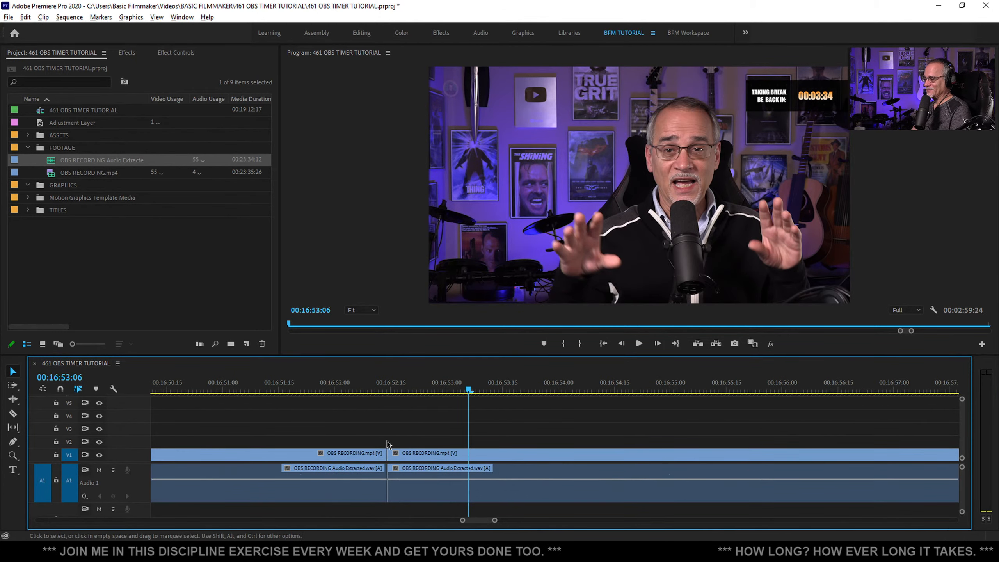
left_click(382, 390)
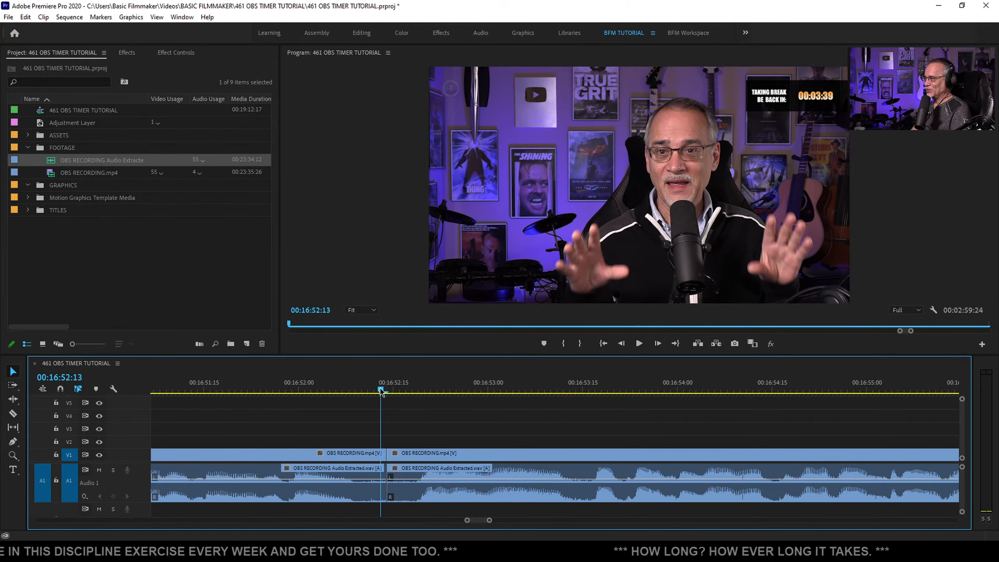
left_click_drag(381, 391, 377, 392)
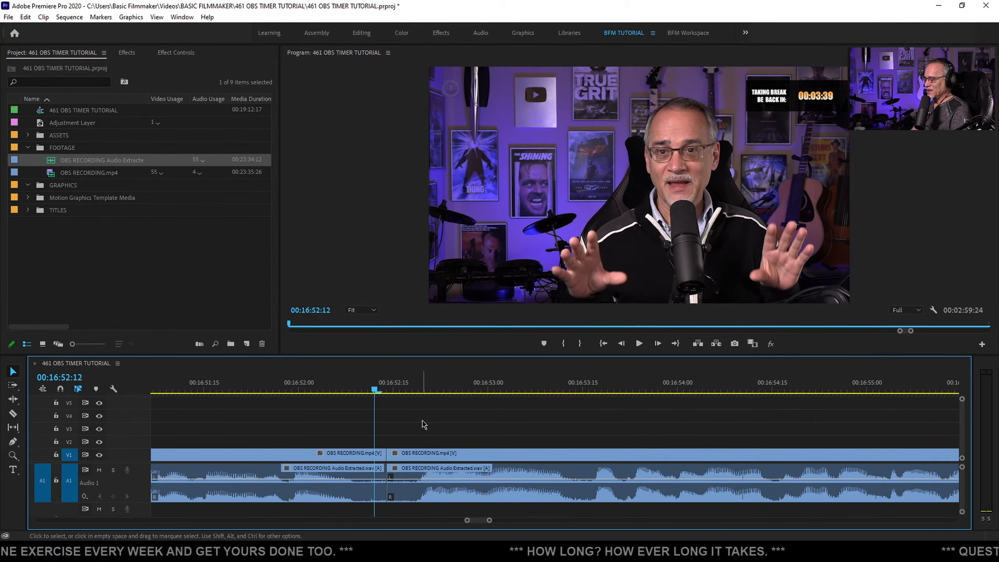
Move the clip after the cut onto V2 and the second audio track, overlapping the previous clip from about 00:16:52:00
scroll(424, 457, "down", 3, "alt")
scroll(409, 452, "down", 3, "alt")
left_click_drag(445, 456, 507, 453)
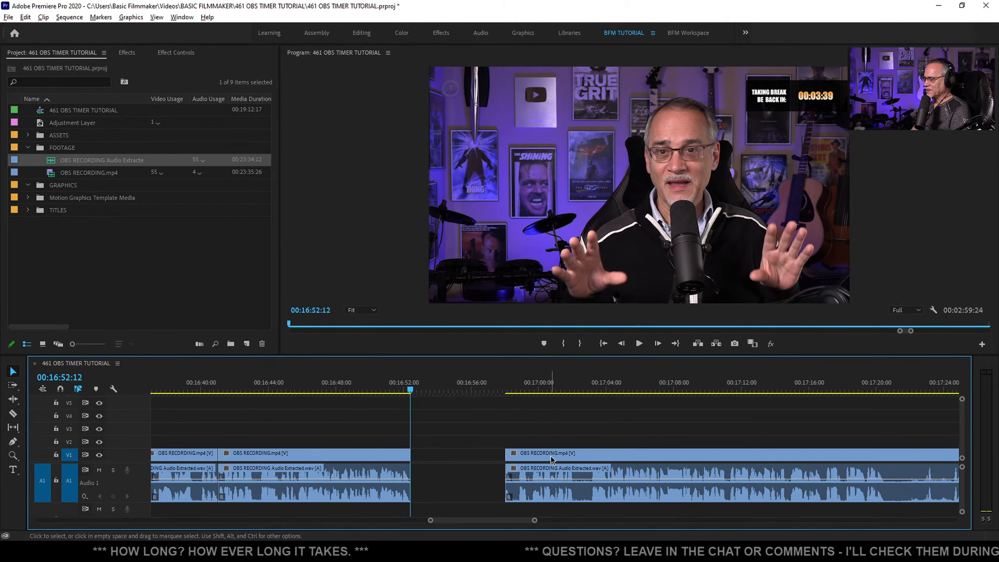
left_click_drag(551, 459, 550, 450)
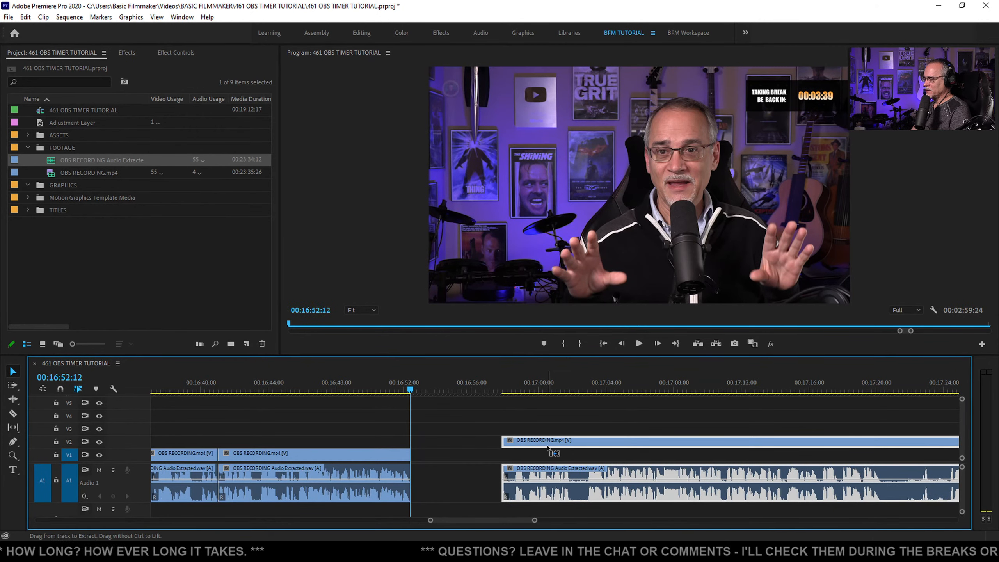
left_click_drag(522, 496, 523, 509)
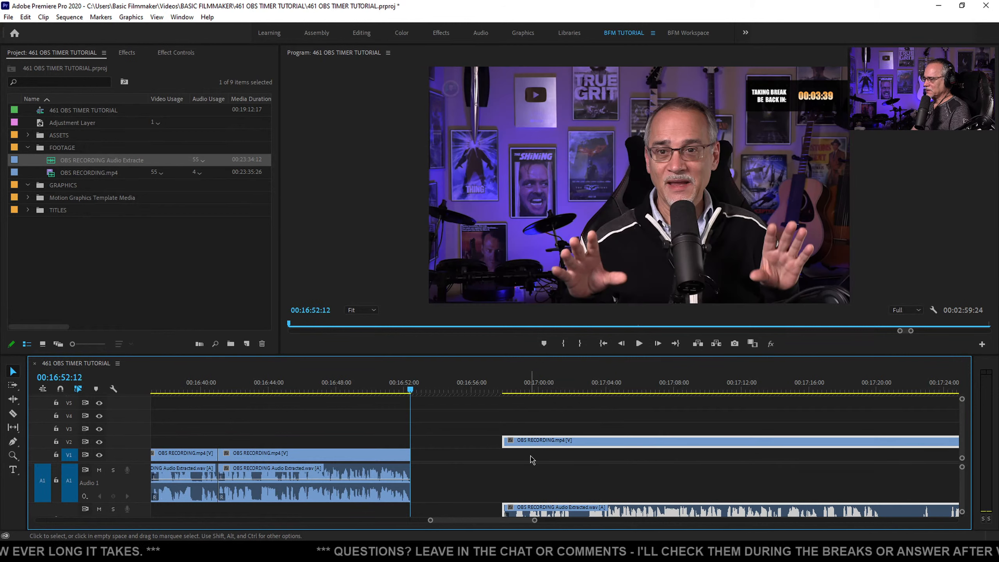
left_click_drag(544, 440, 444, 443)
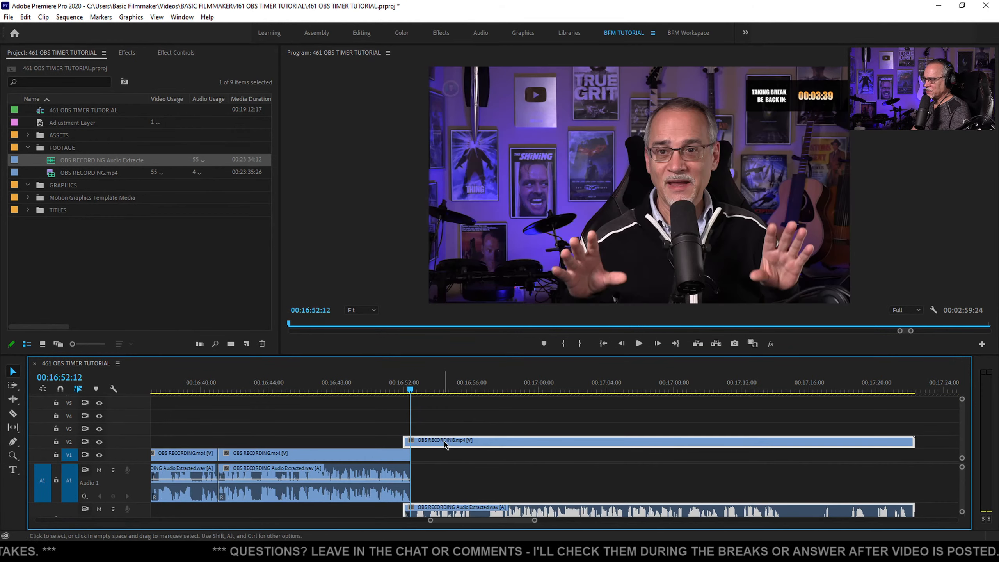
Lower the opacity of the V2 clip to 28% to see the overlapping clip beneath it
left_click(175, 53)
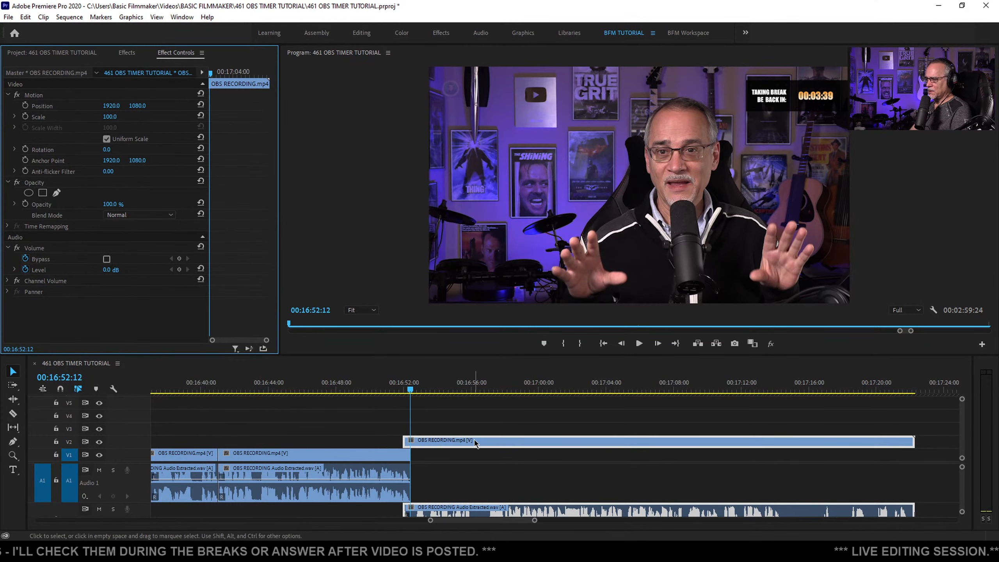
left_click(424, 390)
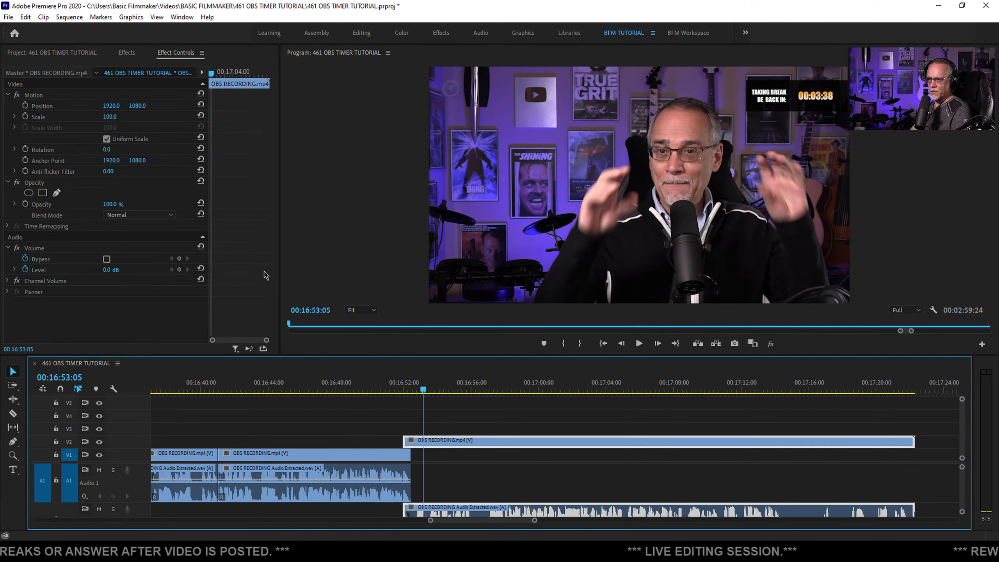
left_click(490, 427)
left_click(451, 440)
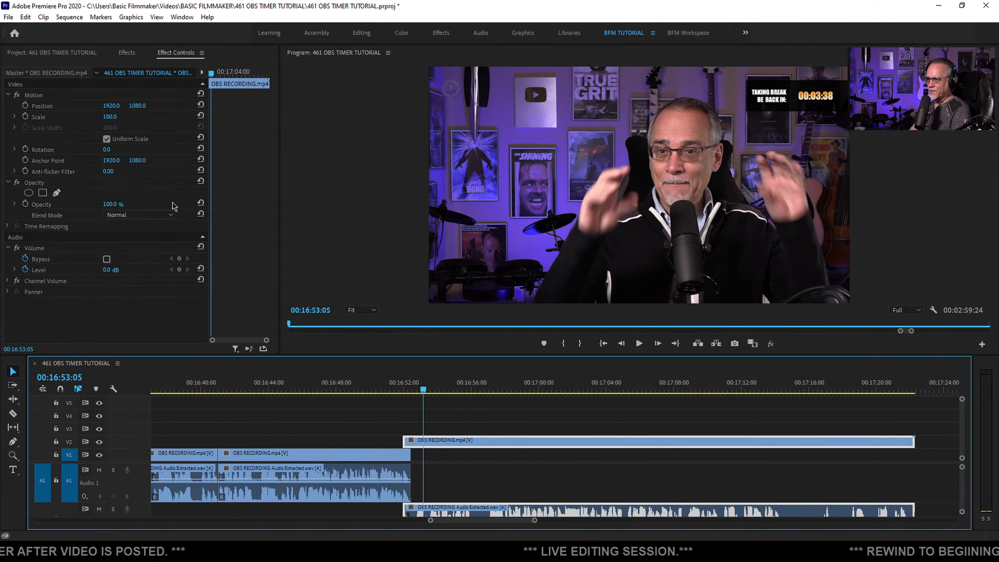
left_click_drag(108, 204, 85, 205)
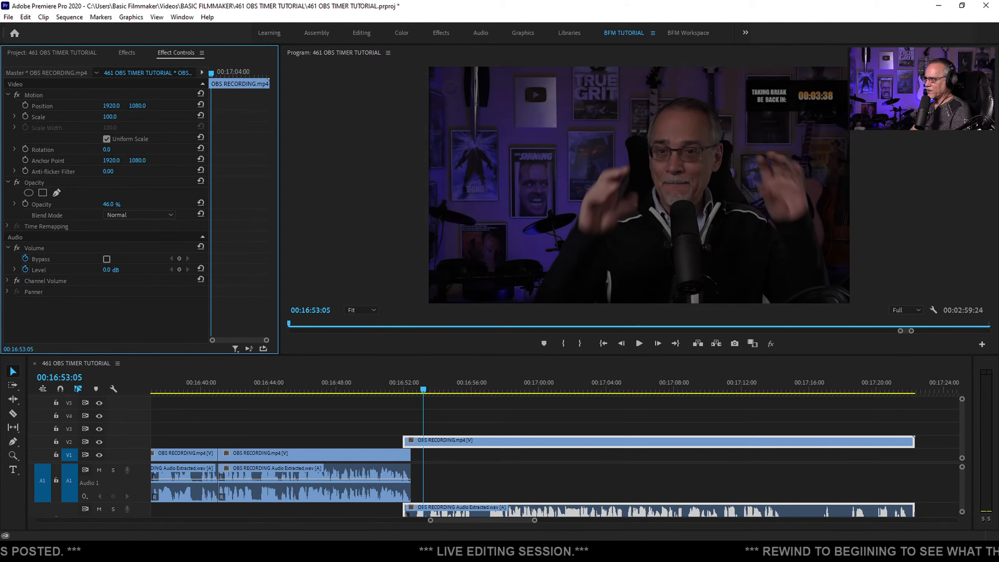
left_click_drag(80, 205, 82, 205)
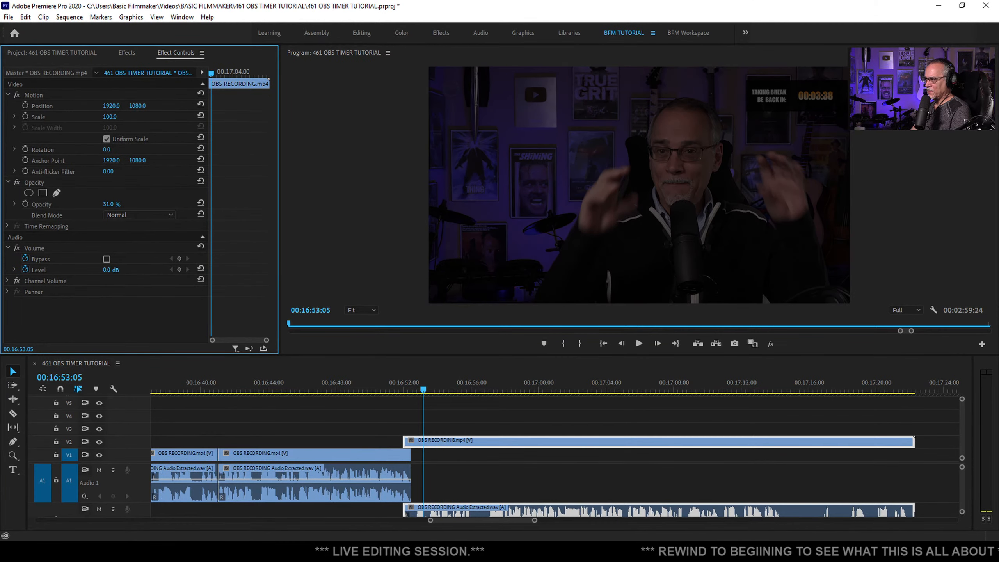
Compare the overlapping frames up to 00:16:52:07 and set the V2 clip's opacity back to 100%
left_click(404, 387)
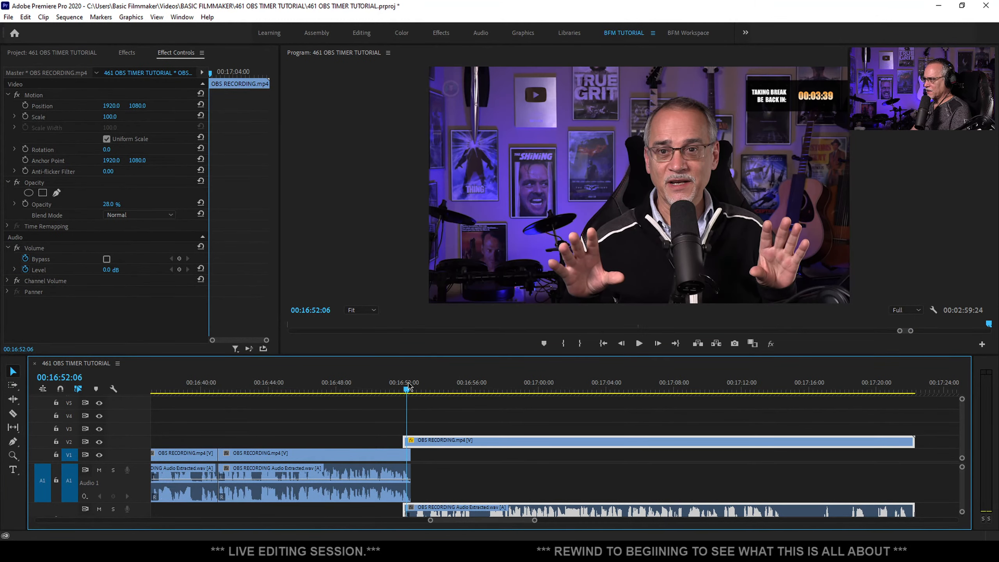
left_click_drag(404, 387, 408, 388)
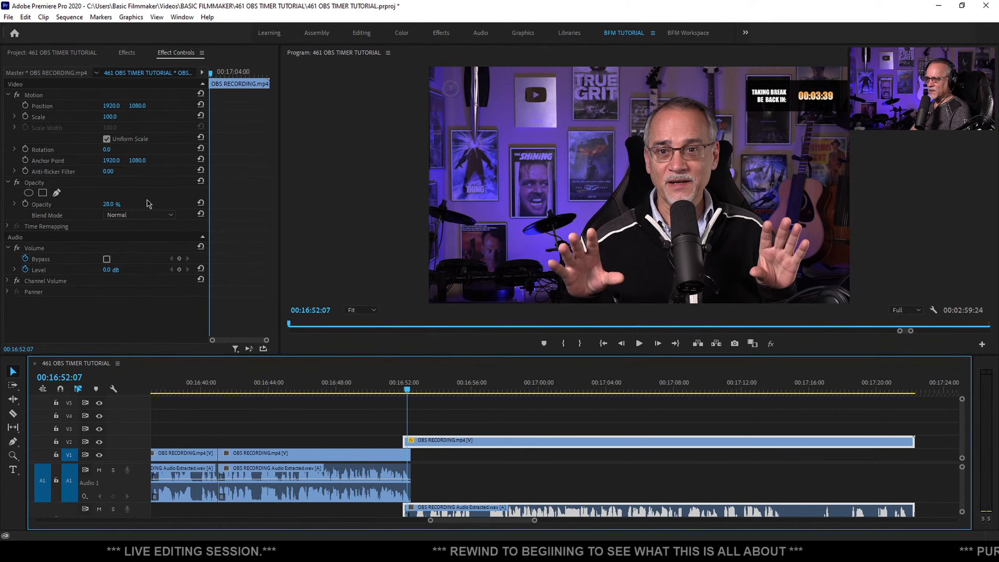
left_click_drag(107, 204, 108, 203)
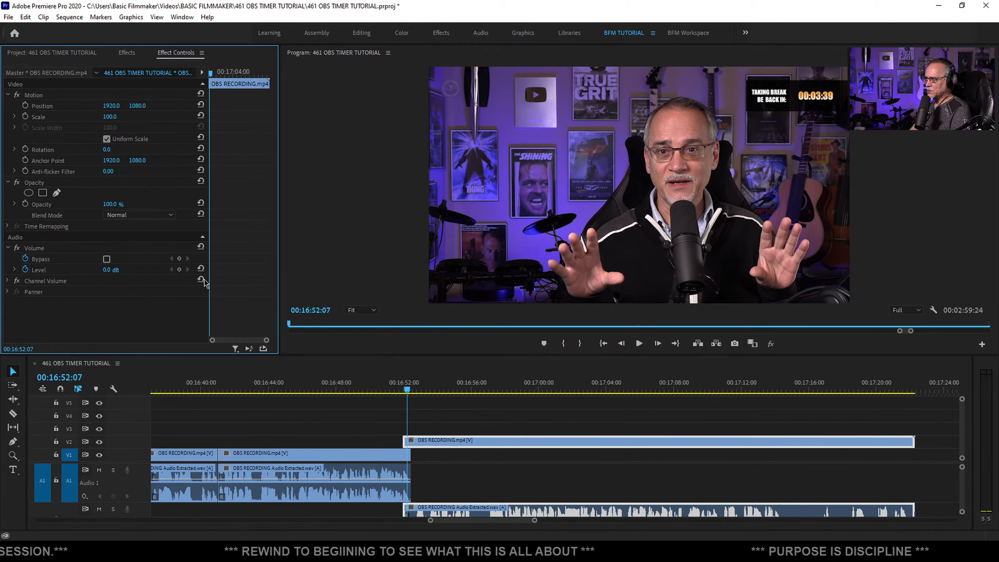
Play from the overlap at about 00:16:52:00 to 00:16:57:08 and check how the V2 clip follows the previous clip
scroll(423, 423, "up", 8)
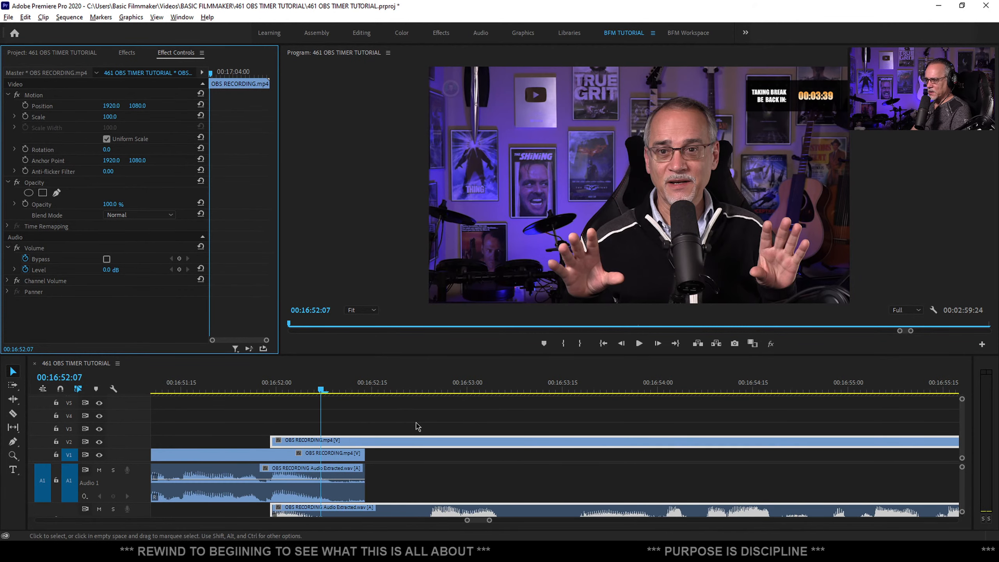
left_click_drag(321, 389, 255, 404)
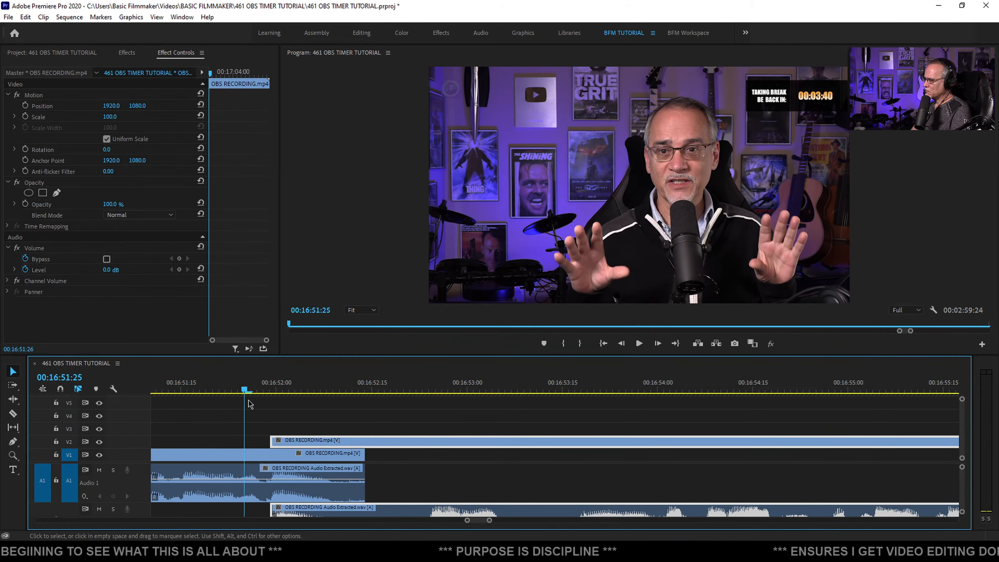
key("space")
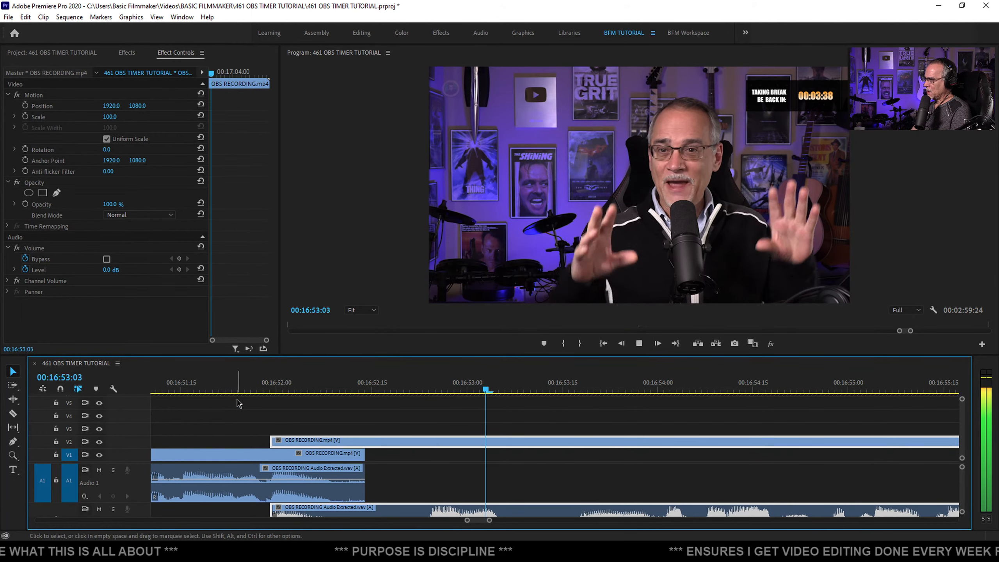
key("space")
scroll(300, 409, "down", 10)
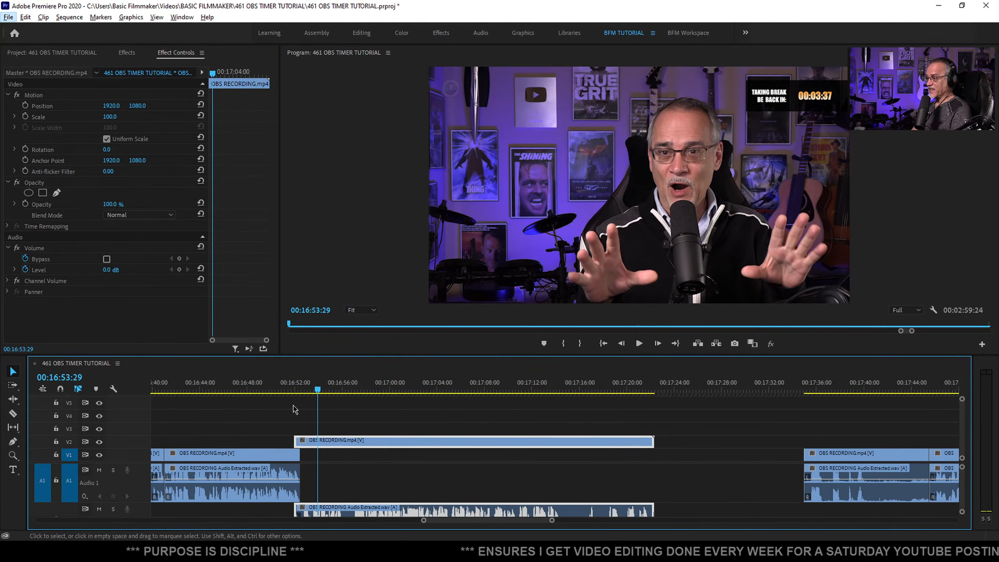
left_click(251, 387)
key("space")
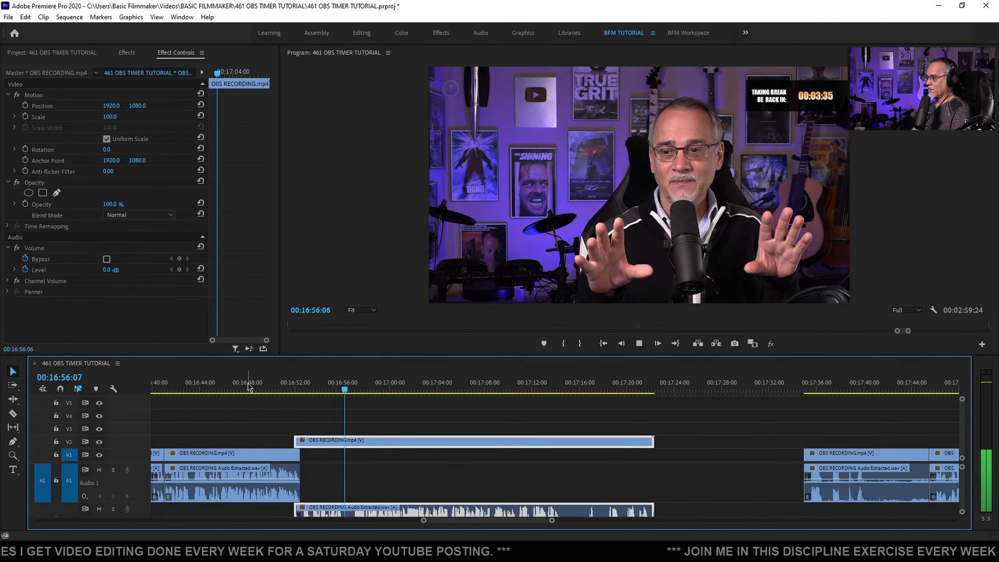
key("space")
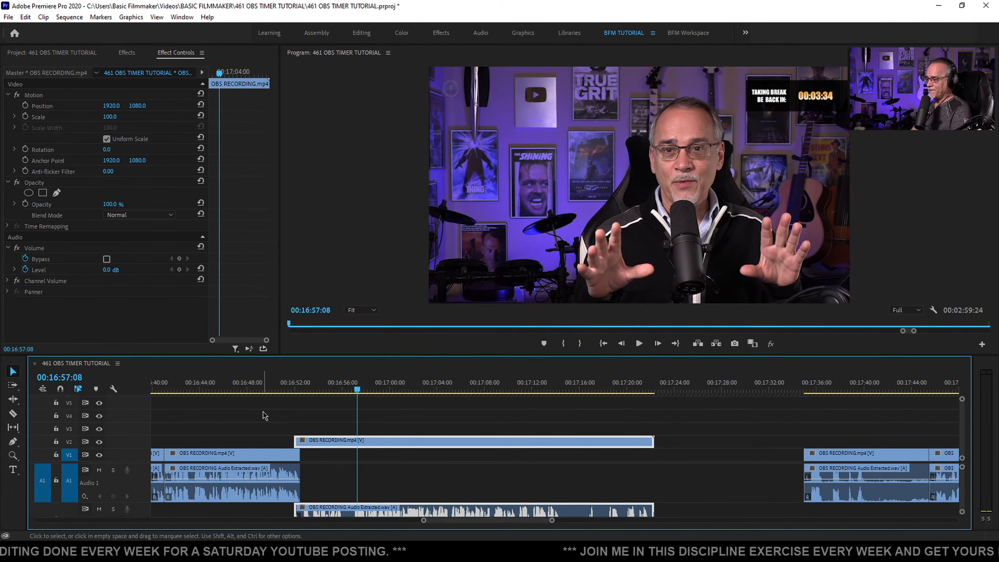
Trim about four seconds off the start of the V2 clip and its audio and place it back over the previous clip's end
scroll(262, 429, "up", 9)
left_click_drag(535, 388, 494, 393)
left_click_drag(356, 434, 397, 442)
left_click_drag(387, 436, 387, 438)
Lower the V2 clip's opacity to 52% and nudge the clip with its audio until it starts at 00:16:51:03, matching the poses
left_click(359, 384)
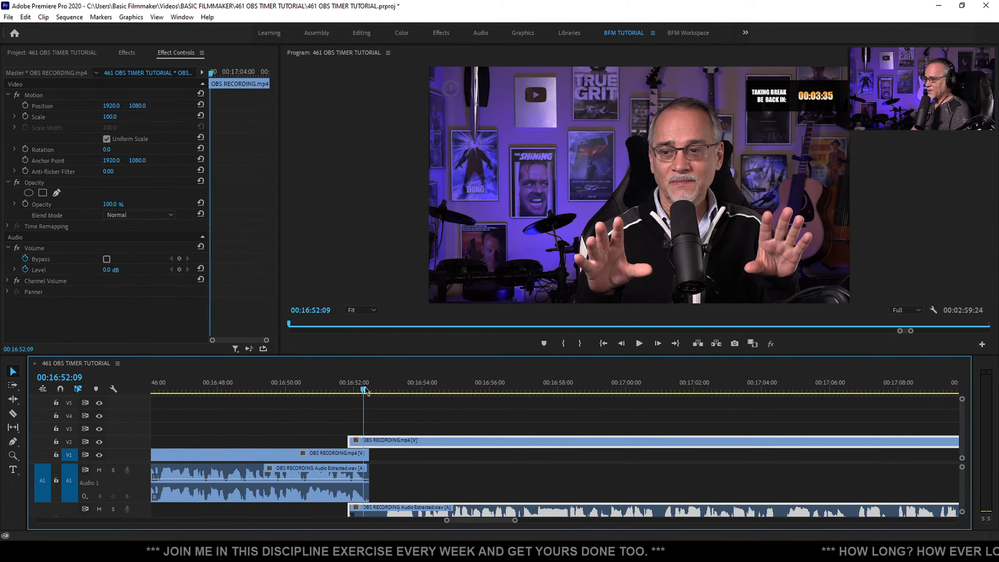
left_click_drag(111, 204, 92, 204)
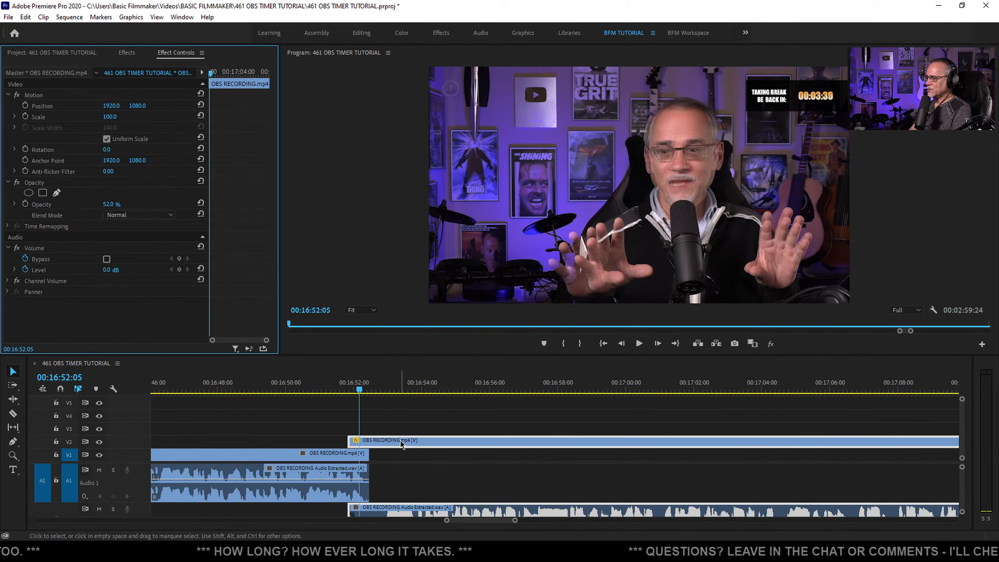
left_click(389, 426)
left_click(390, 443)
key("alt+Left")
key("alt+Left")
key("alt+Left")
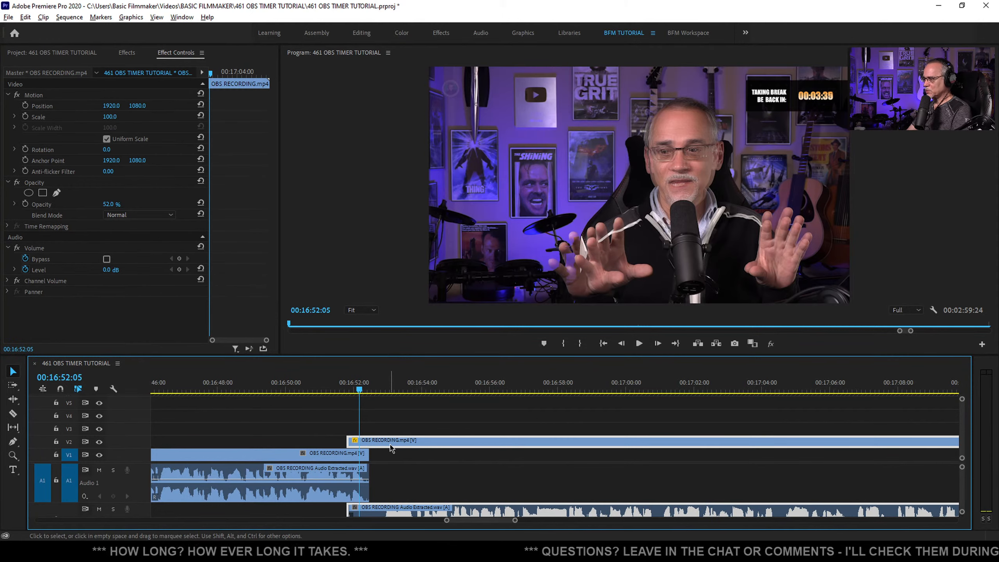
key("alt+Left")
key("alt+Left")
key("alt+Left")
key("alt+Left")
key("alt+Left")
key("alt+Left")
key("alt+Left")
key("alt+Left")
key("alt+Left")
key("alt+Left")
key("alt+Left")
key("alt+Left")
key("alt+Left")
key("alt+Left")
key("alt+Left")
key("alt+Left")
key("alt+Left")
key("alt+Left")
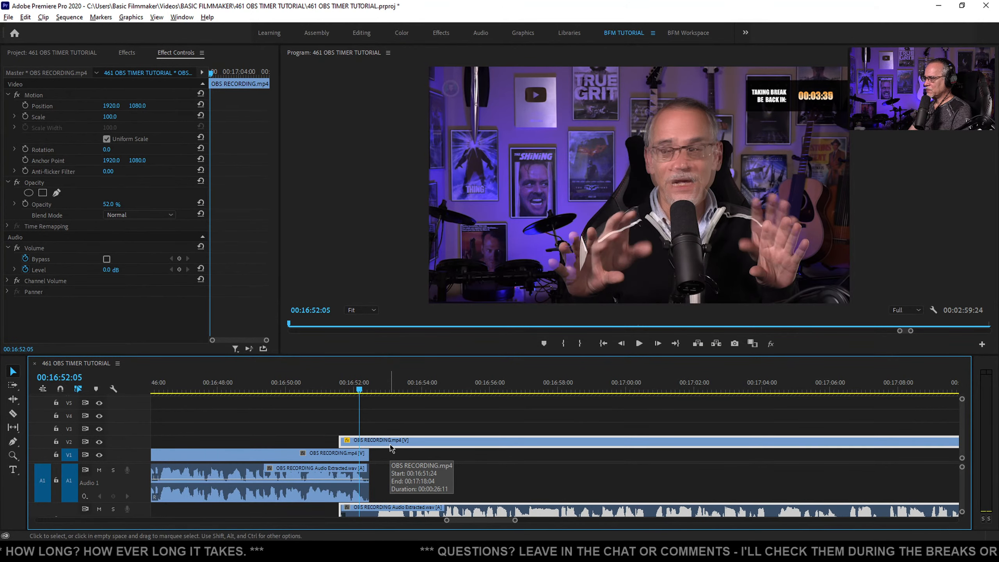
key("alt+Right")
key("alt+Right")
key("alt+Right")
key("alt+Right")
key("alt+Right")
key("alt+Right")
key("alt+Right")
key("alt+Right")
key("alt+Right")
key("alt+Right")
key("alt+Right")
key("alt+Right")
key("alt+Right")
key("alt+Right")
key("alt+Right")
key("alt+Right")
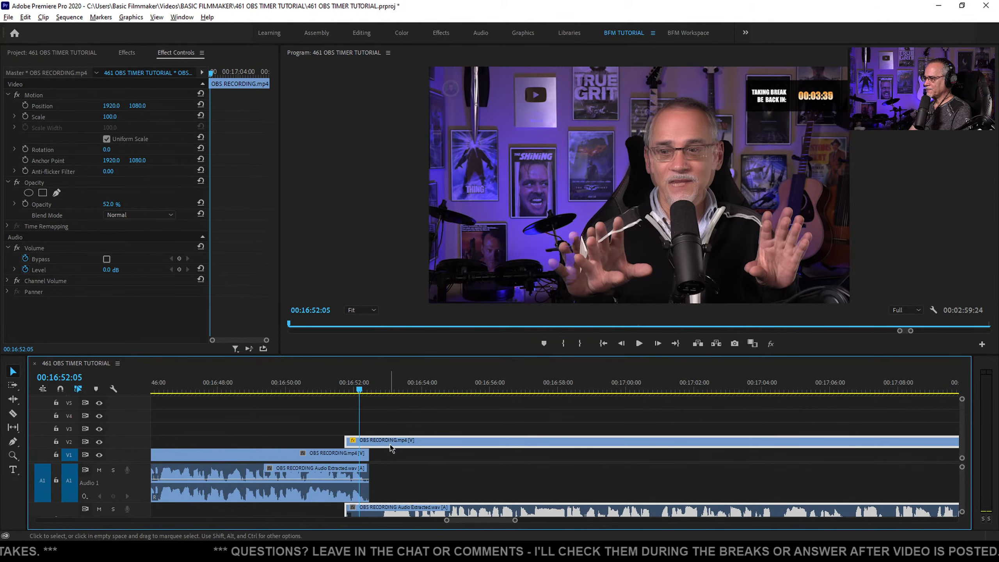
key("alt+Left")
key("alt+Left")
key("alt+Left")
key("alt+Left")
key("alt+Left")
key("alt+Left")
key("alt+Left")
key("alt+Left")
key("alt+Left")
key("alt+Left")
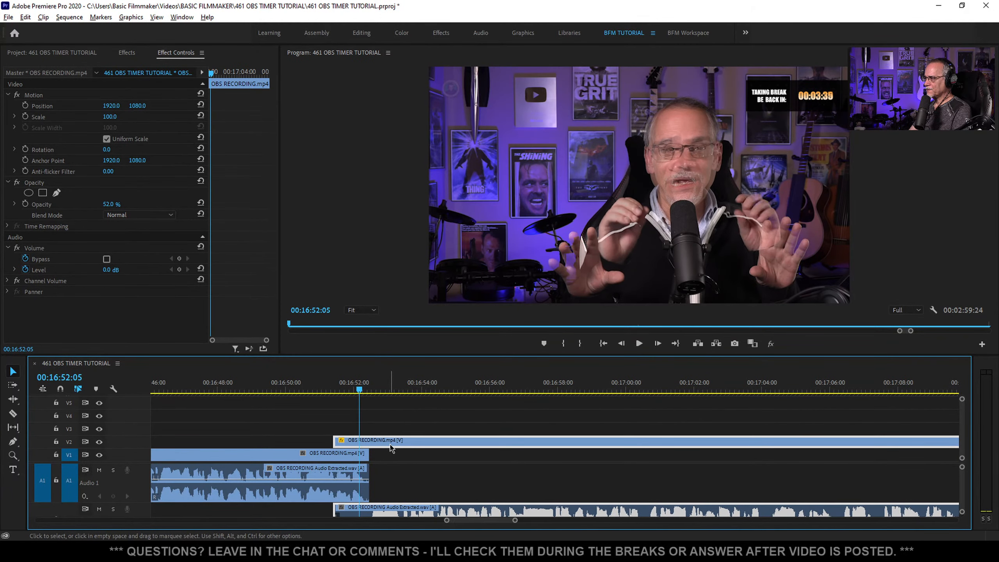
key("alt+Left")
key("alt+Left")
key("alt+Left")
key("alt+Left")
key("alt+Left")
key("alt+Left")
key("alt+Left")
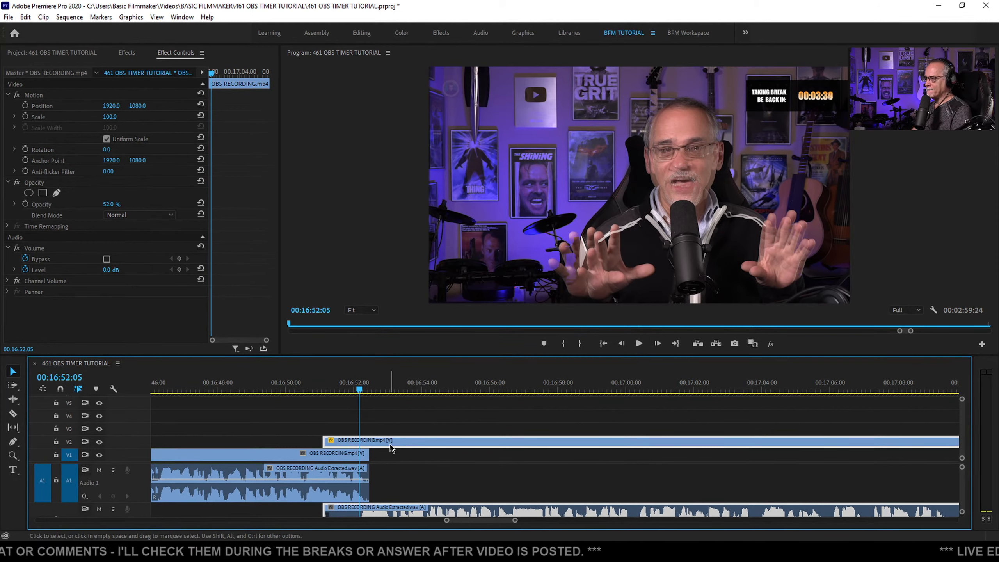
Move the overlapping video clip down onto V1 and set its opacity to 100%
left_click(366, 390)
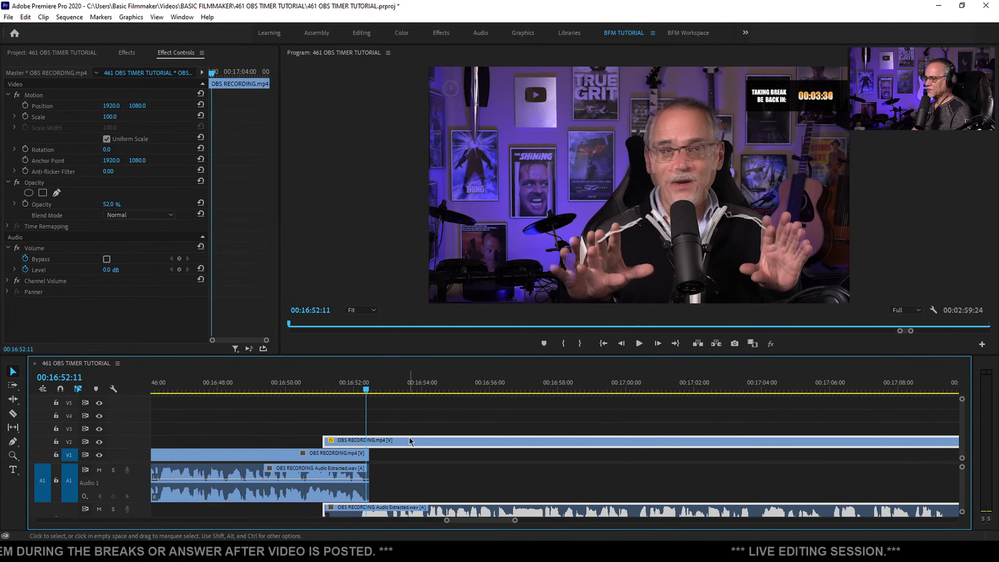
key("alt+Down")
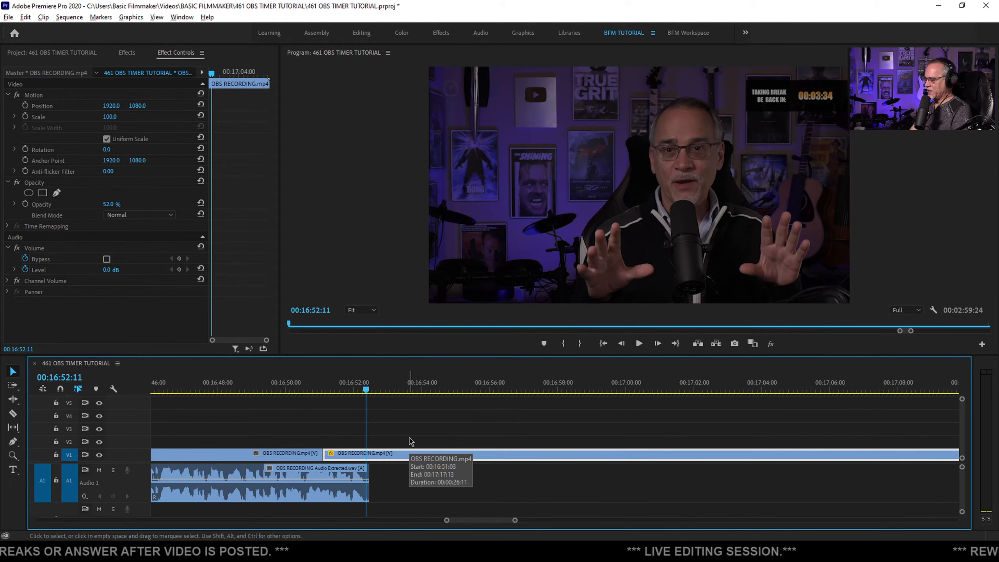
key("alt+Up")
key("alt+Up")
key("alt+Down")
key("alt+Down")
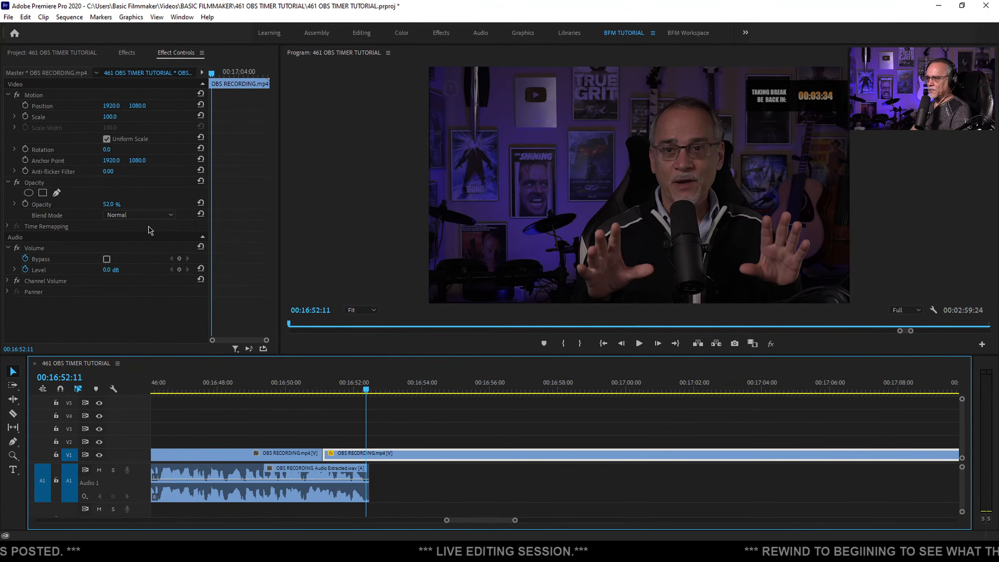
left_click_drag(109, 206, 130, 207)
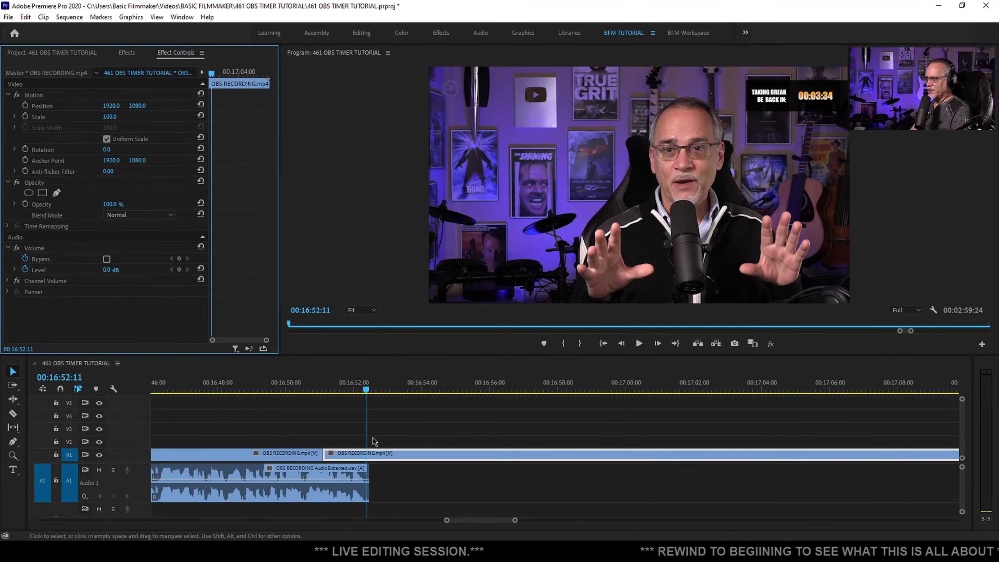
Expand the A4 audio track, split the moved clip at 00:16:52:05, and delete its portion before the split
key("grave")
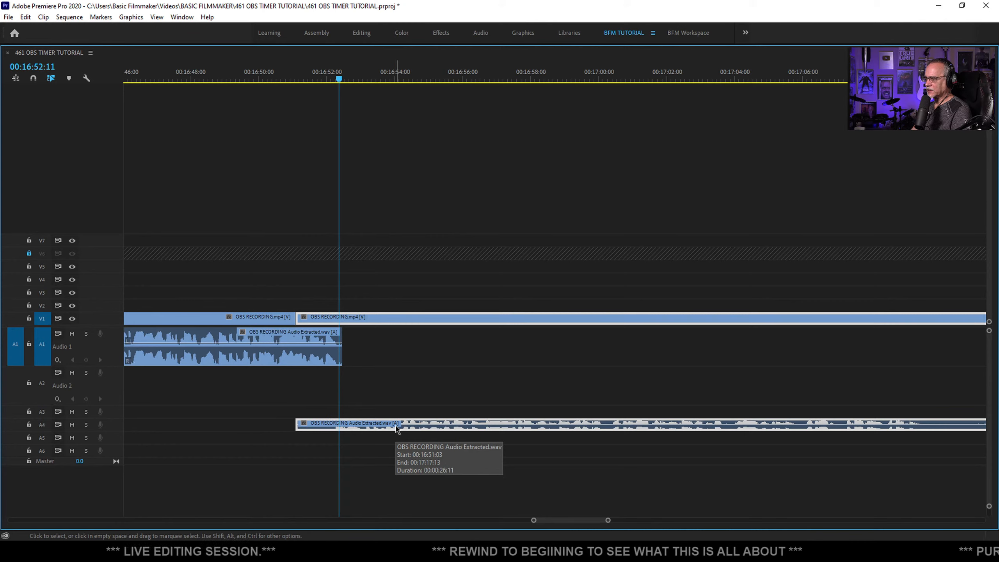
scroll(316, 372, "up", 5)
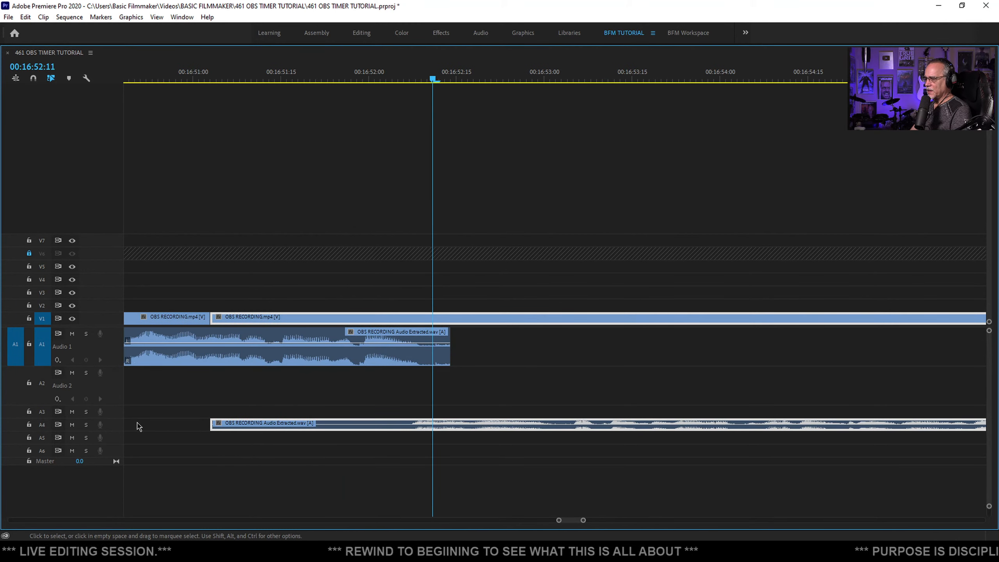
double_click(117, 426)
left_click(398, 75)
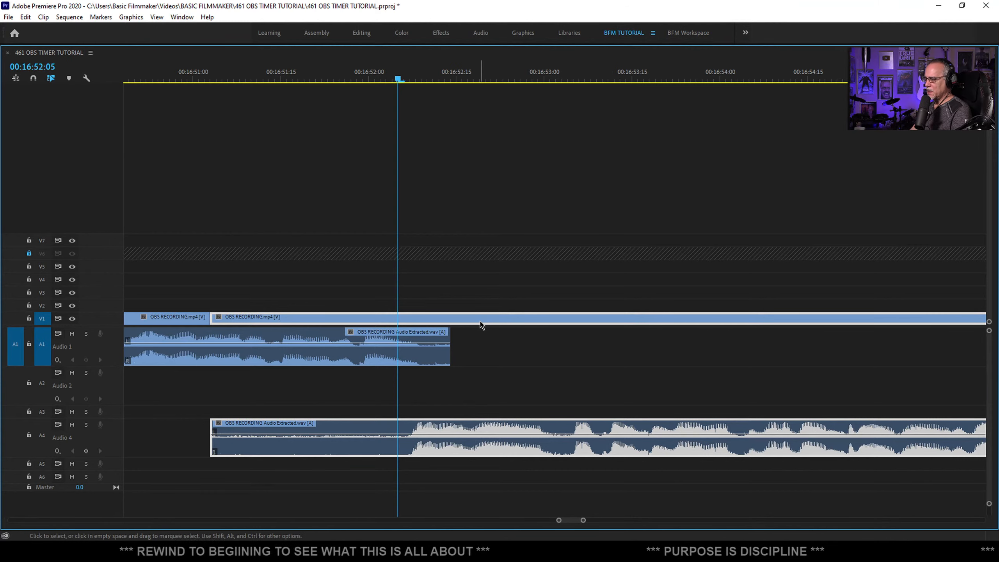
key("ctrl+k")
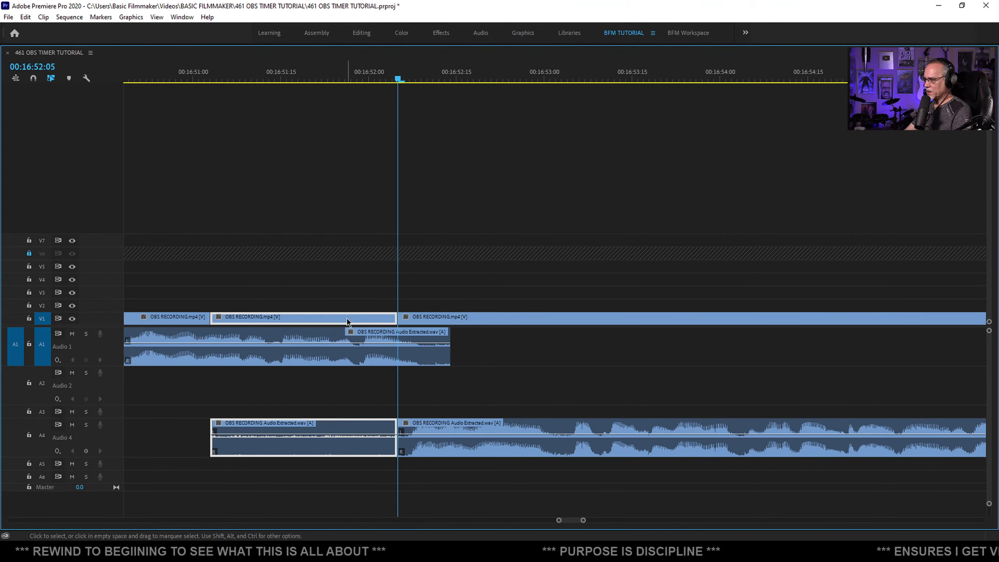
key("Delete")
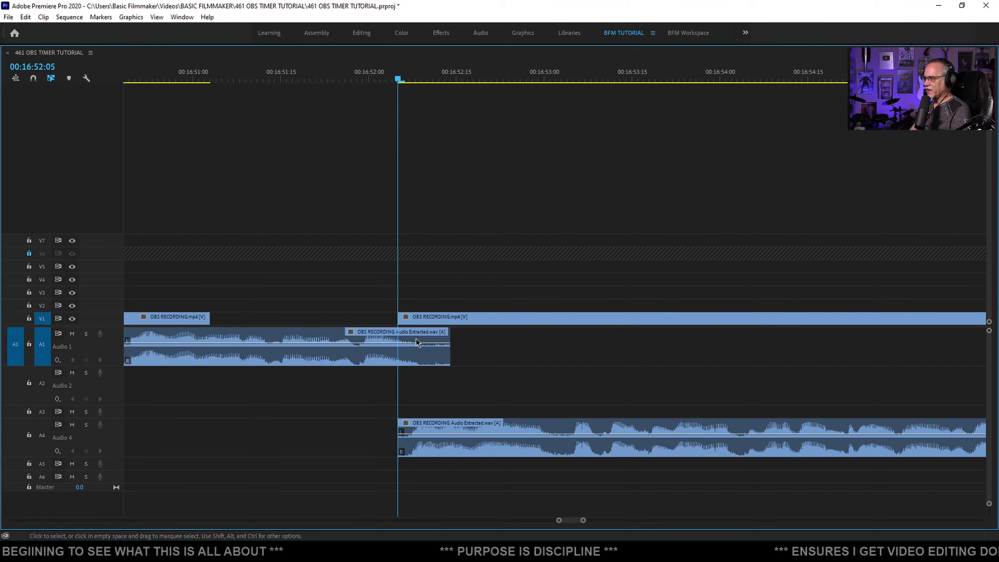
Shift the remaining clip to start at about 00:16:55:17 and move its audio from A4 up to A1
scroll(292, 329, "down", 10)
left_click_drag(341, 320, 379, 325)
left_click(385, 433)
left_click(373, 428, "alt")
key("alt+Up")
key("alt+Up")
key("alt+Up")
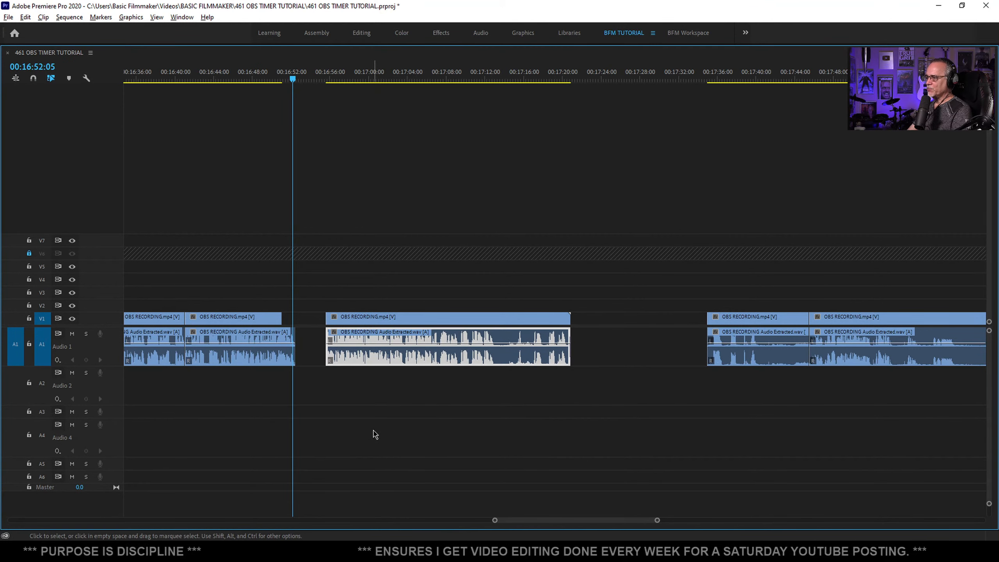
Extend the end of the previous V1 video clip to about 00:16:52:14, matching the end of its audio
scroll(235, 302, "up", 7)
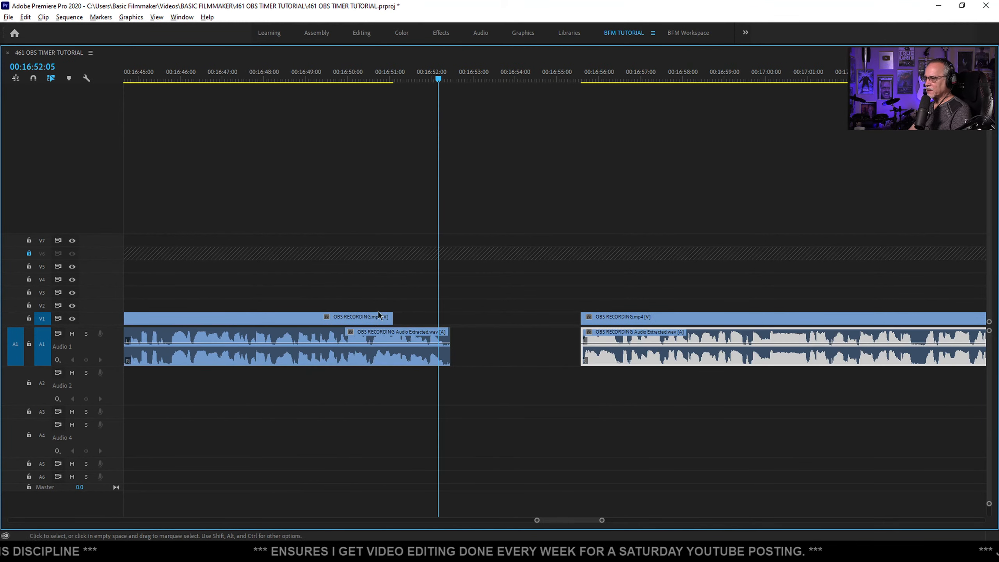
left_click(372, 319, "alt")
left_click_drag(398, 317, 450, 323)
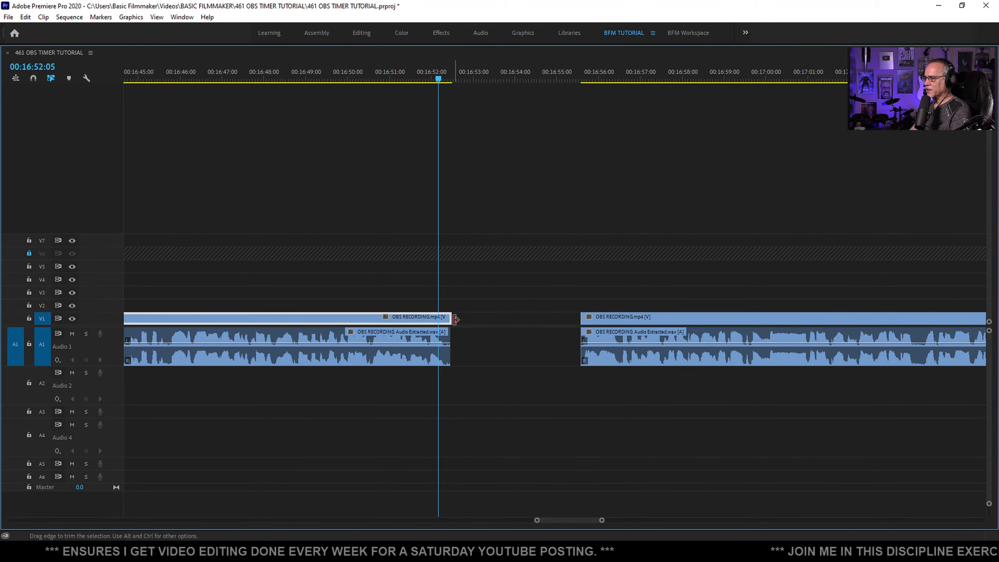
Preview both sides of the gap after 00:16:52:14 and ripple-delete the gap to join the two clips
key("grave")
left_click(421, 391)
key("space")
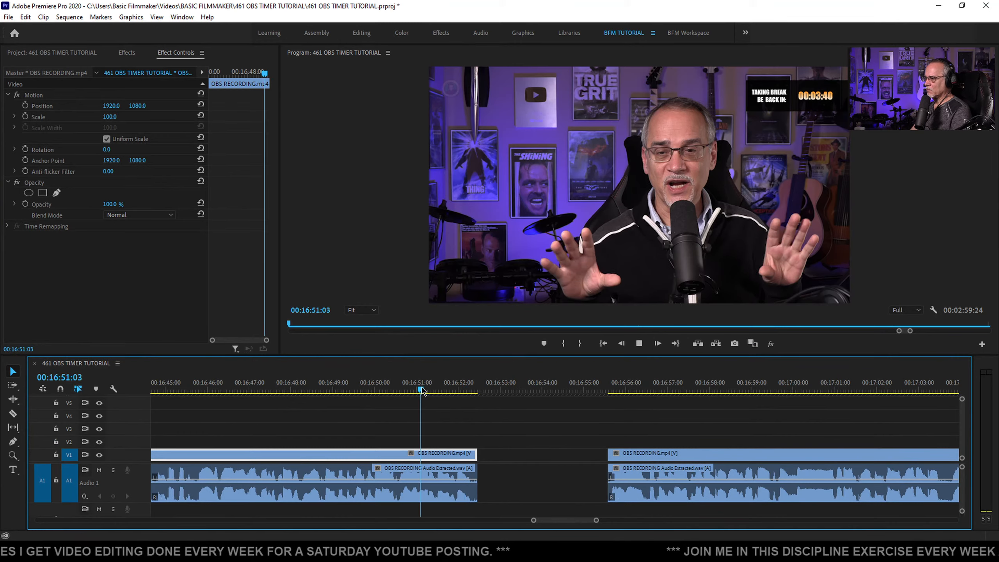
left_click(605, 391)
key("space")
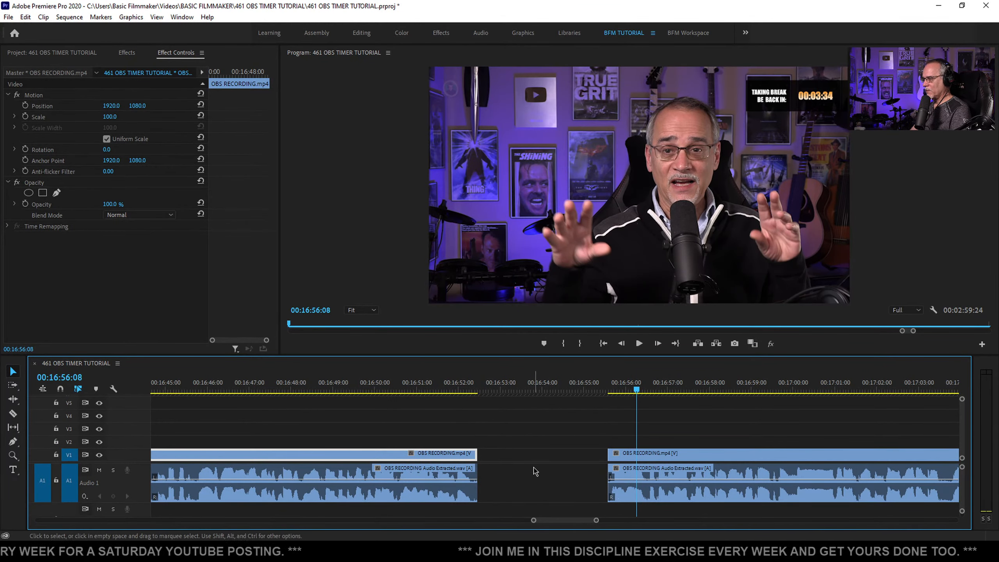
left_click(520, 459)
key("Delete")
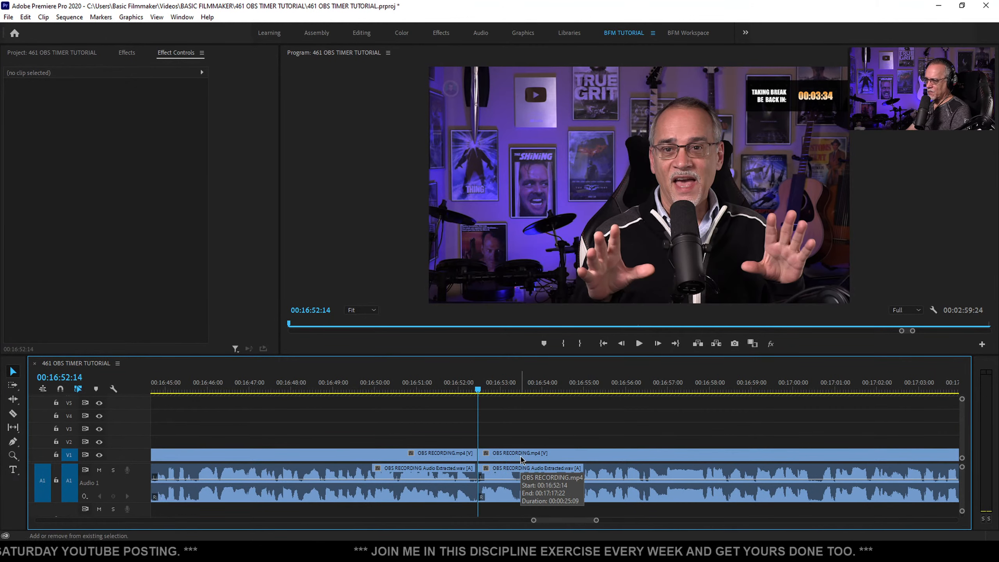
Play across the new join at 00:16:52:14 and on to about 00:17:09:16 to check the cut and the following speech
key("space")
key("space")
left_click(442, 386)
key("space")
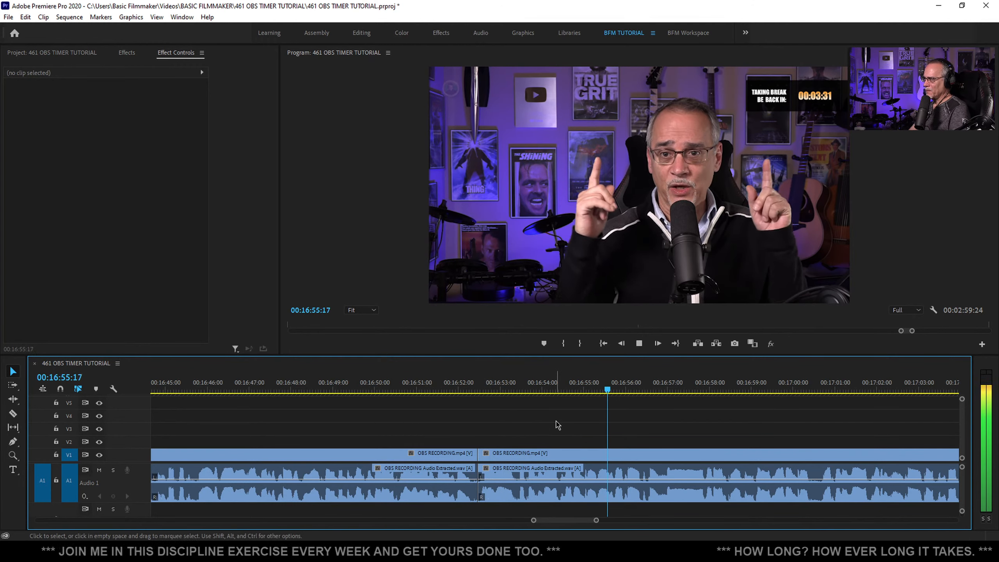
scroll(447, 424, "down", 2)
scroll(379, 430, "down", 5)
scroll(458, 430, "down", 3)
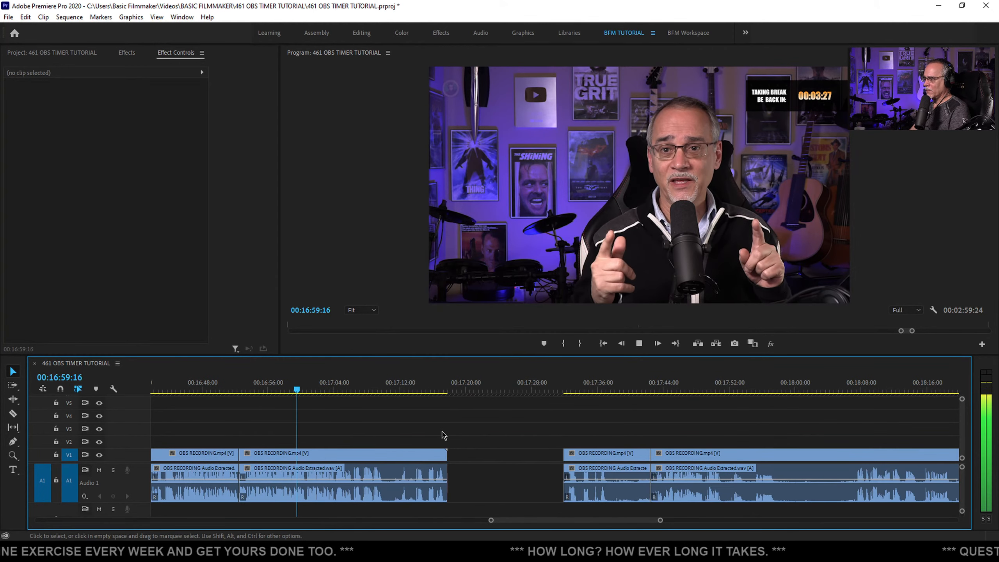
scroll(255, 437, "up", 2)
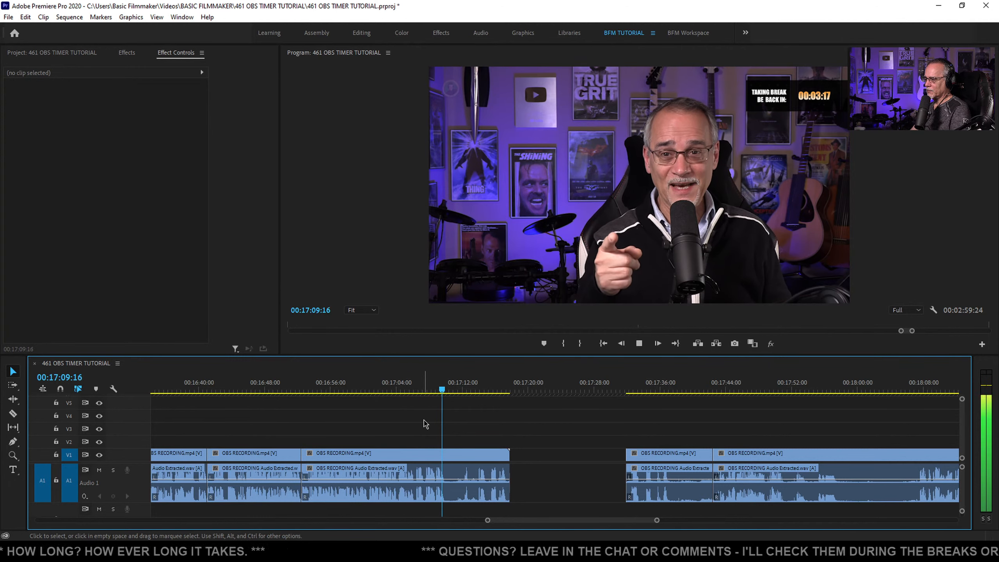
Split the video and audio clip at 00:17:09:27
key("space")
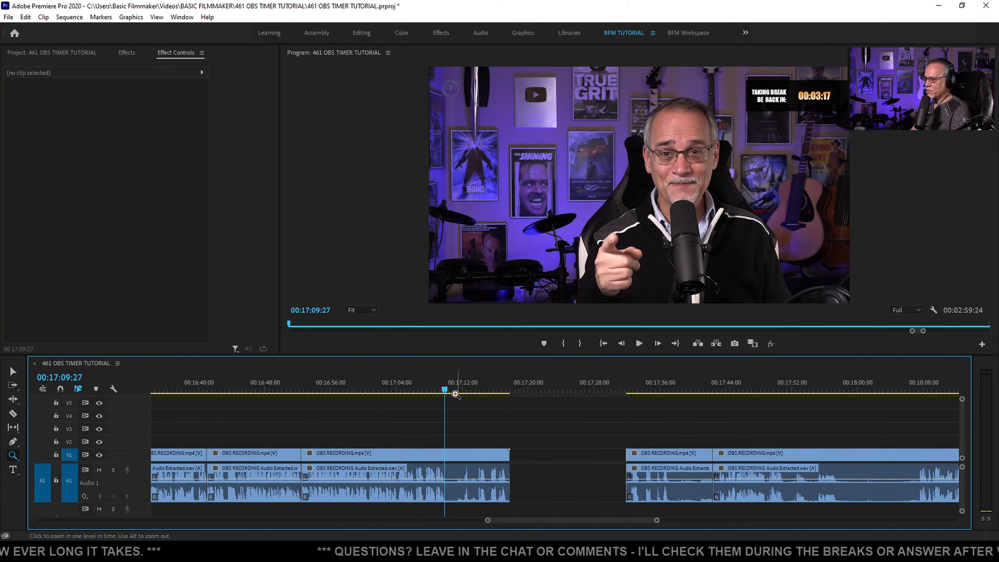
key("v")
key("ctrl+k")
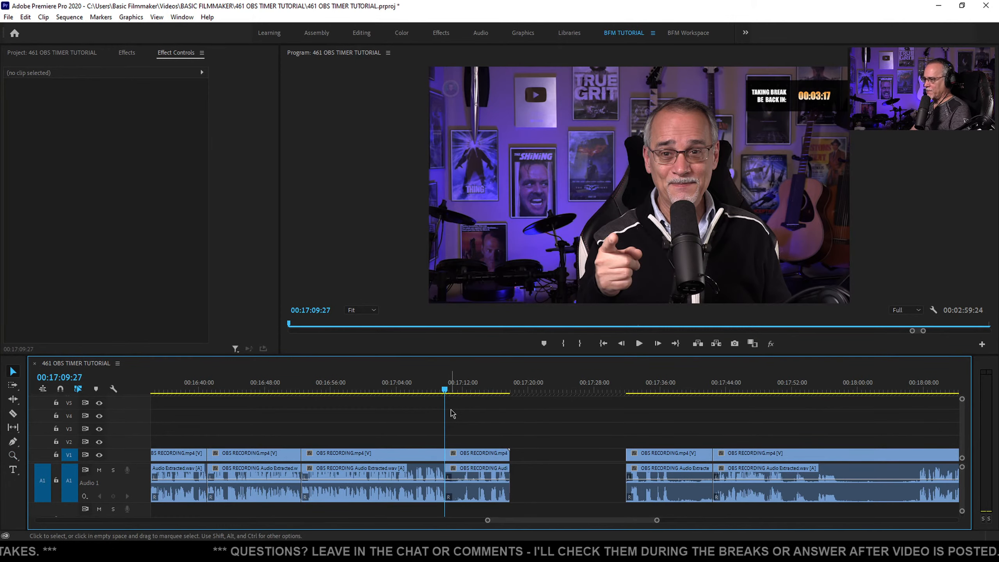
Play the section after the split at 00:17:09:27, then delete the short clip and its audio between the split and the gap
left_click_drag(445, 389, 458, 390)
key("space")
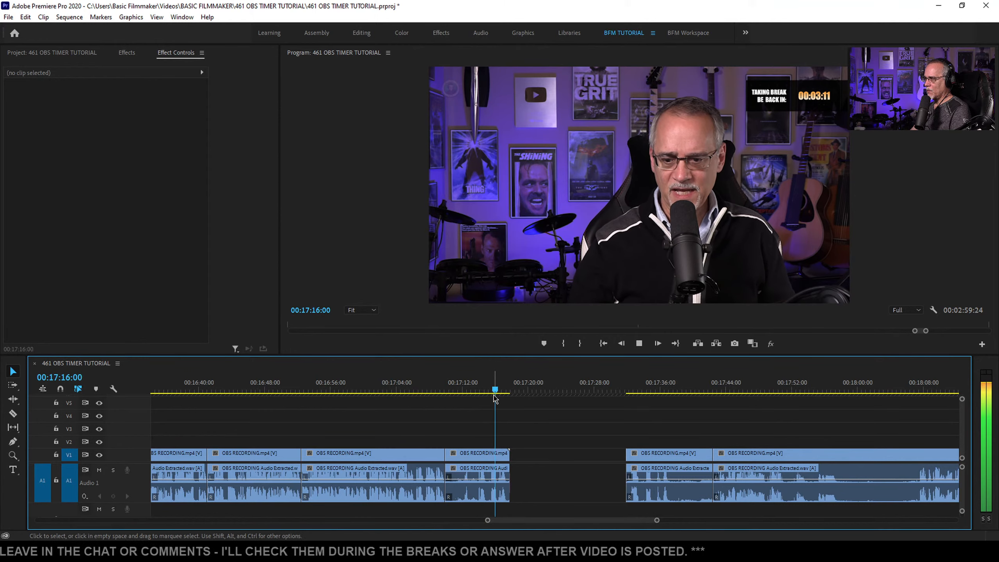
key("space")
left_click(472, 455)
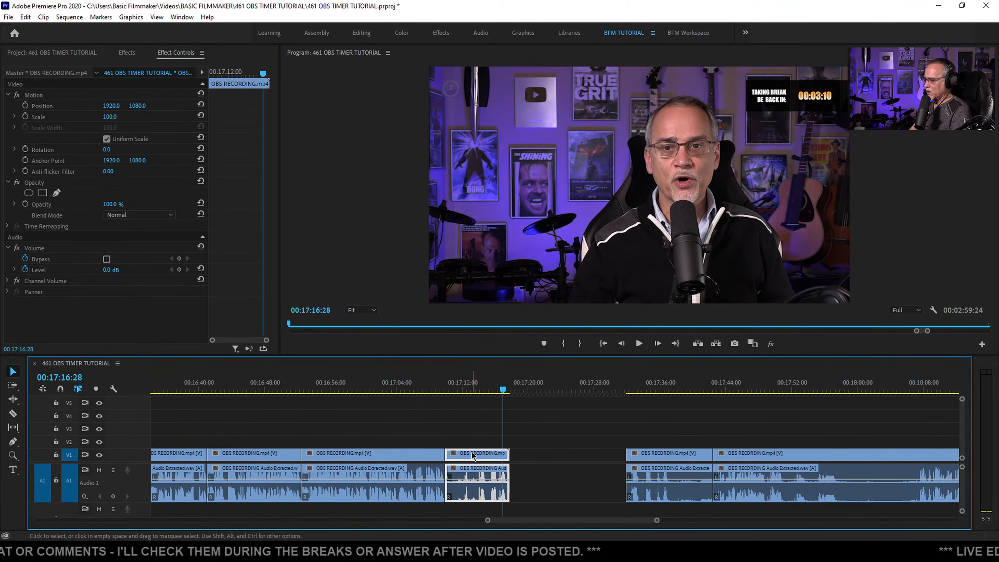
key("Delete")
Cut the edited run of talking-head clips ending at 00:17:09:27 and paste-insert it at 00:00:18:11, after the intro animation
scroll(477, 465, "down", 10)
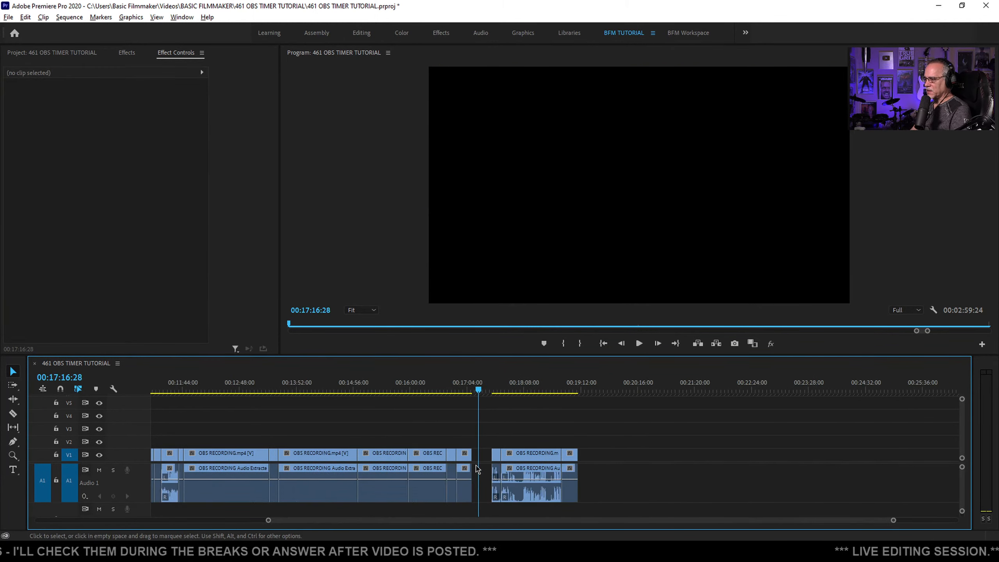
left_click_drag(621, 438, 256, 458)
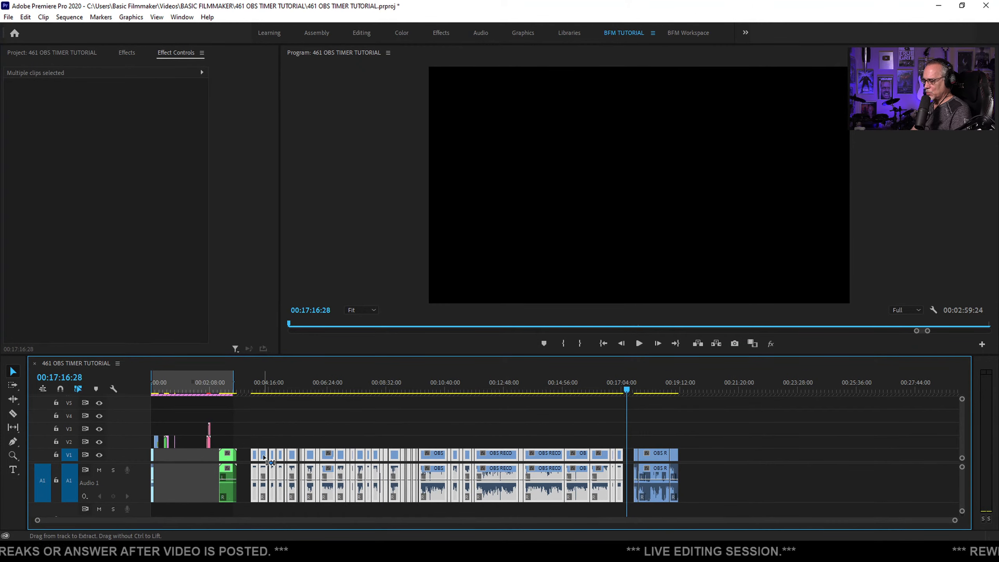
key("Delete")
key("Home")
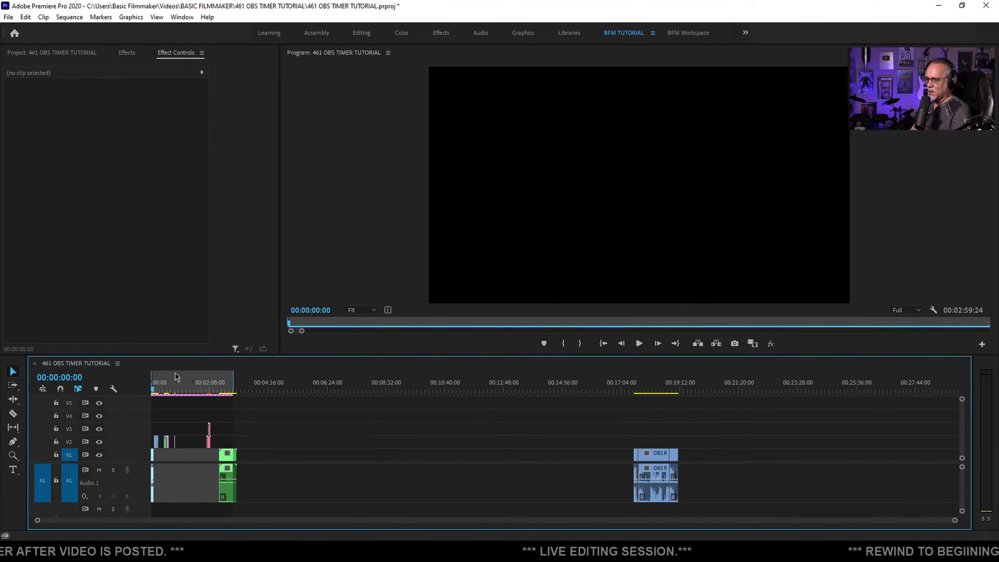
key("backslash")
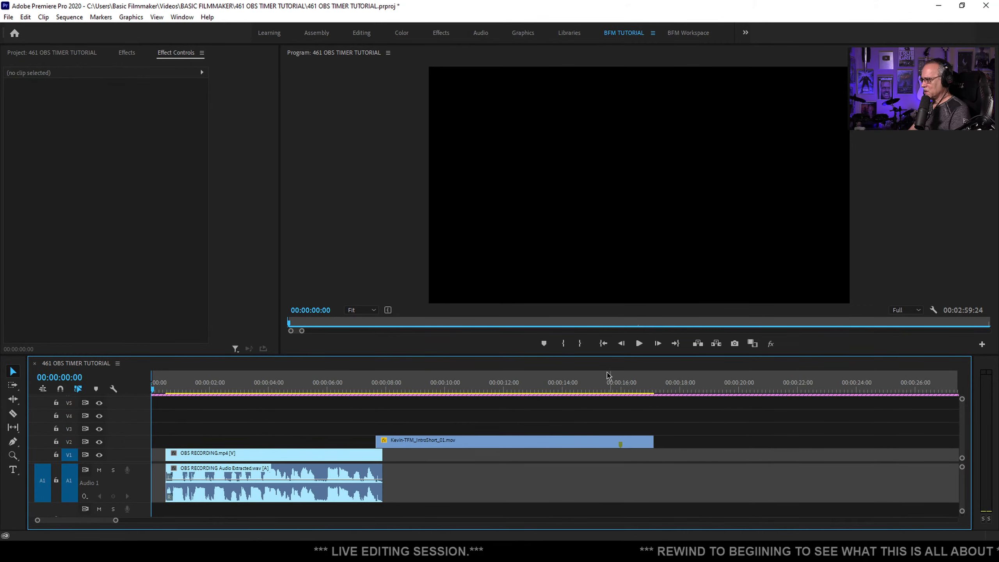
scroll(620, 380, "down", 4)
left_click(504, 389)
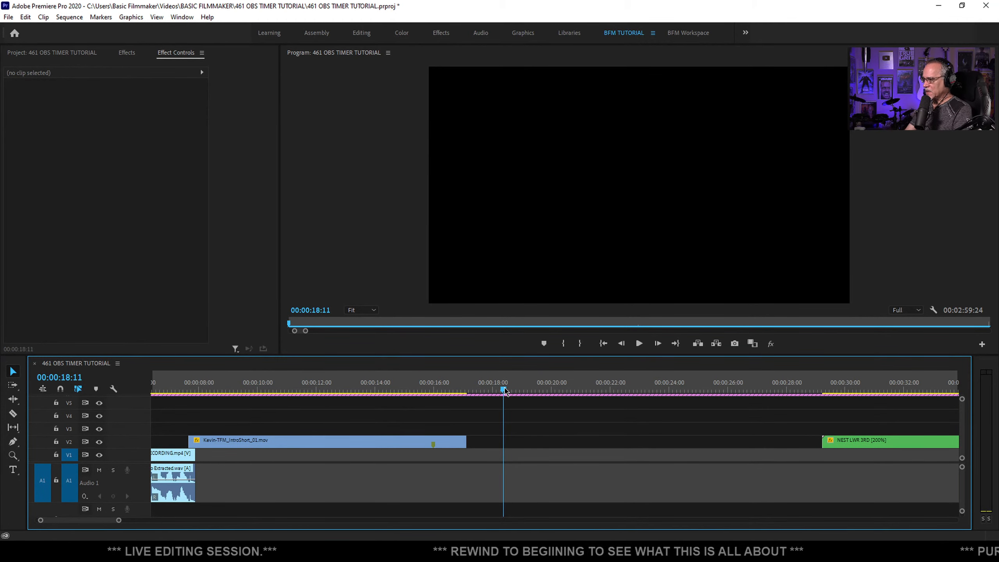
key("ctrl+shift+v")
key("backslash")
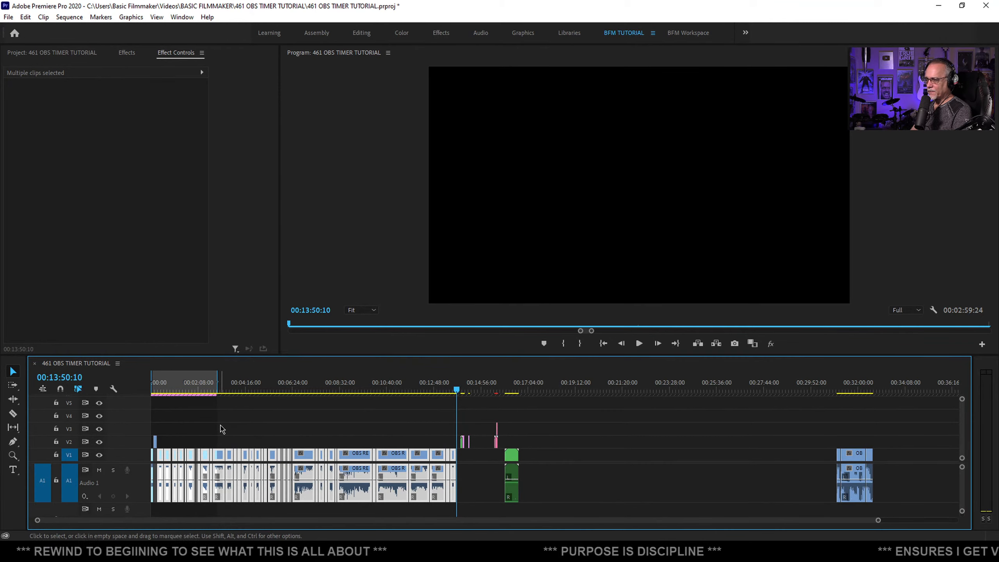
Slide the pasted clips earlier to butt against the opening clip at about 00:00:08, and preview the lead-in from 00:00:06:13
key("Home")
key("backslash")
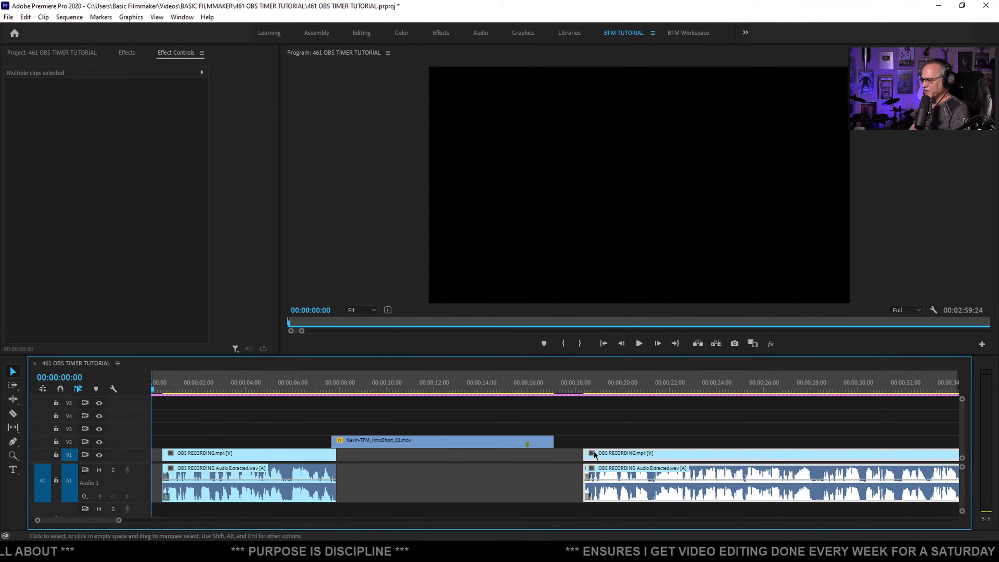
left_click_drag(631, 452, 395, 452)
left_click(303, 381)
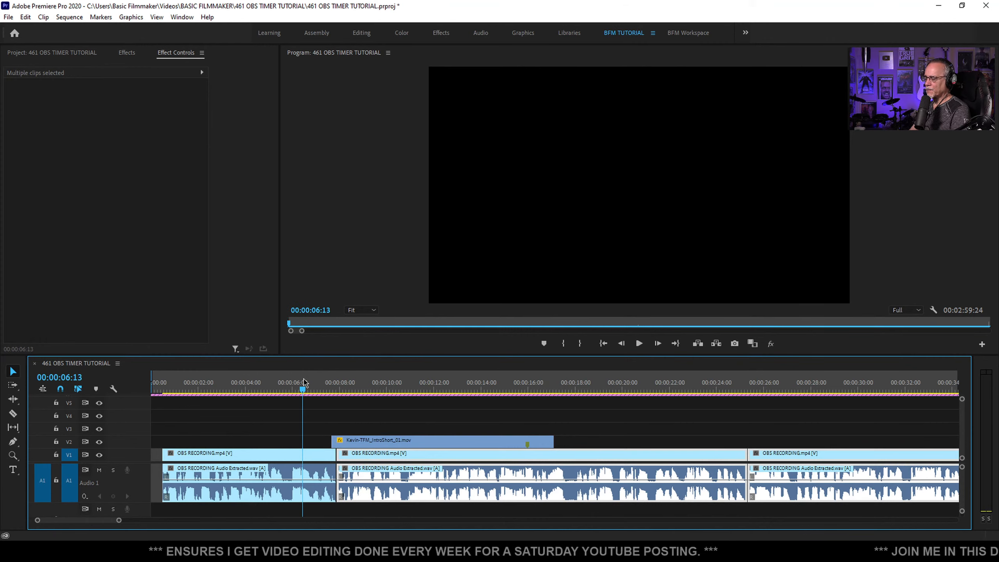
key("space")
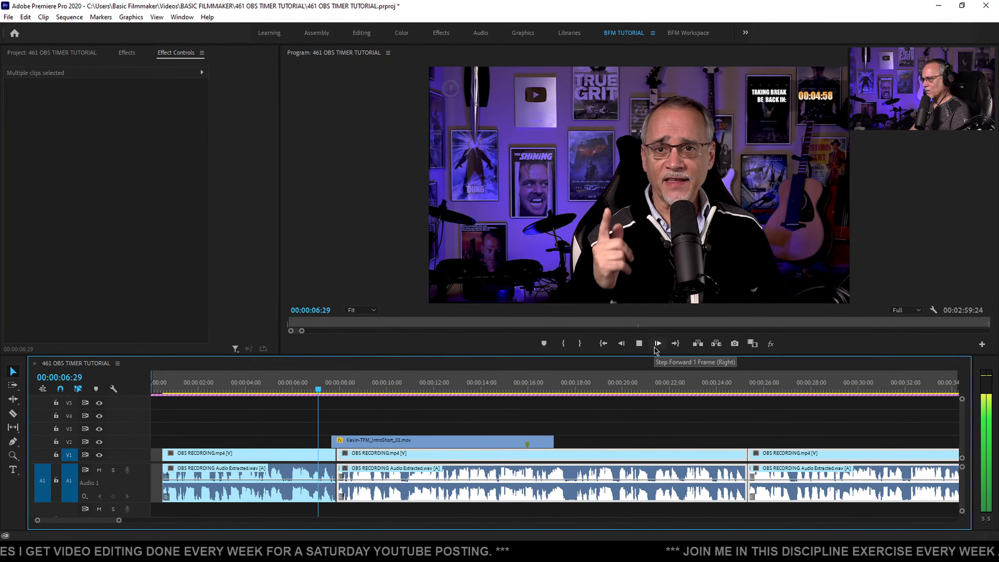
key("space")
Delete the opening clip's extra audio on tracks A3 to A6 and save the project
key("grave")
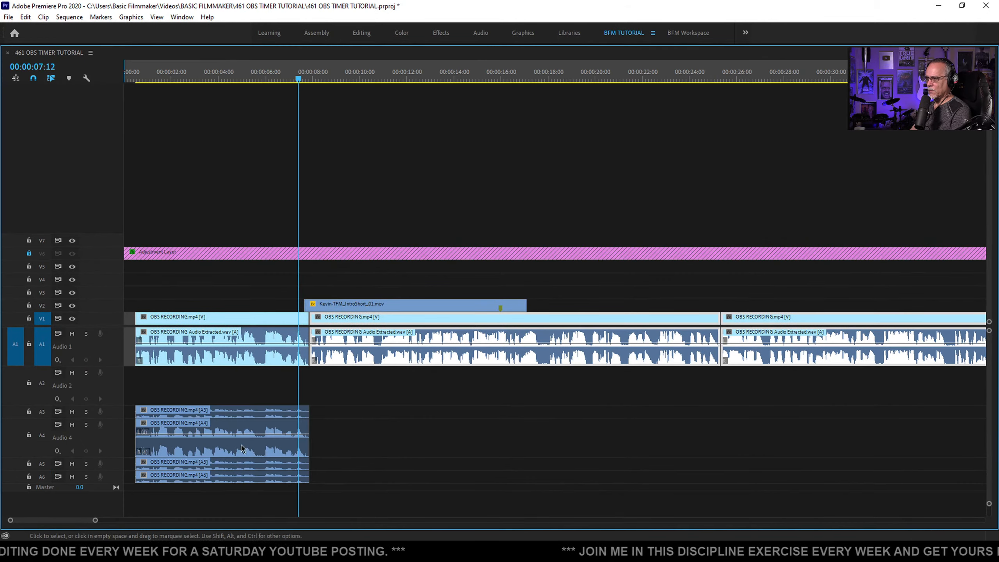
left_click_drag(376, 428, 218, 491)
left_click_drag(361, 411, 217, 504)
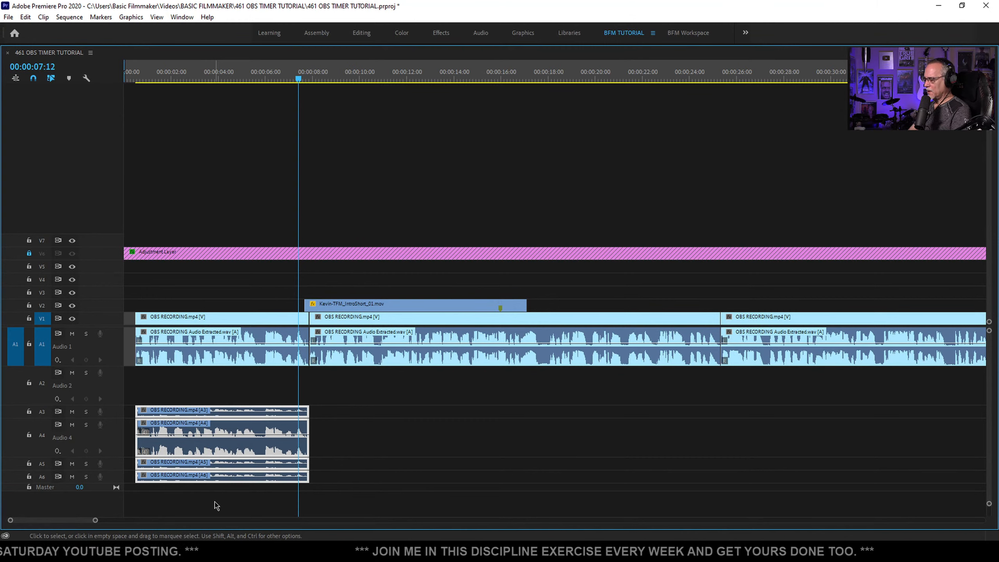
key("Delete")
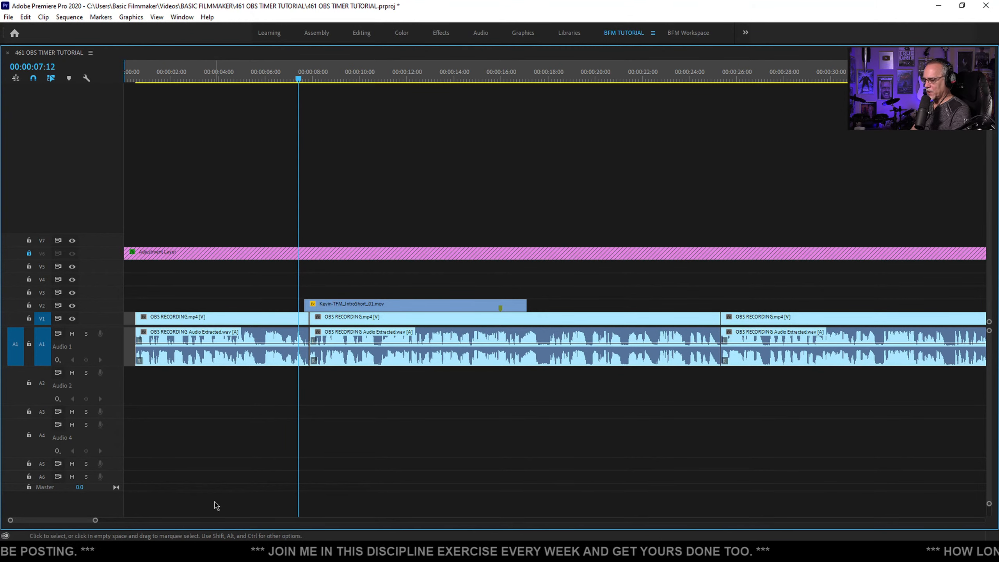
key("ctrl+s")
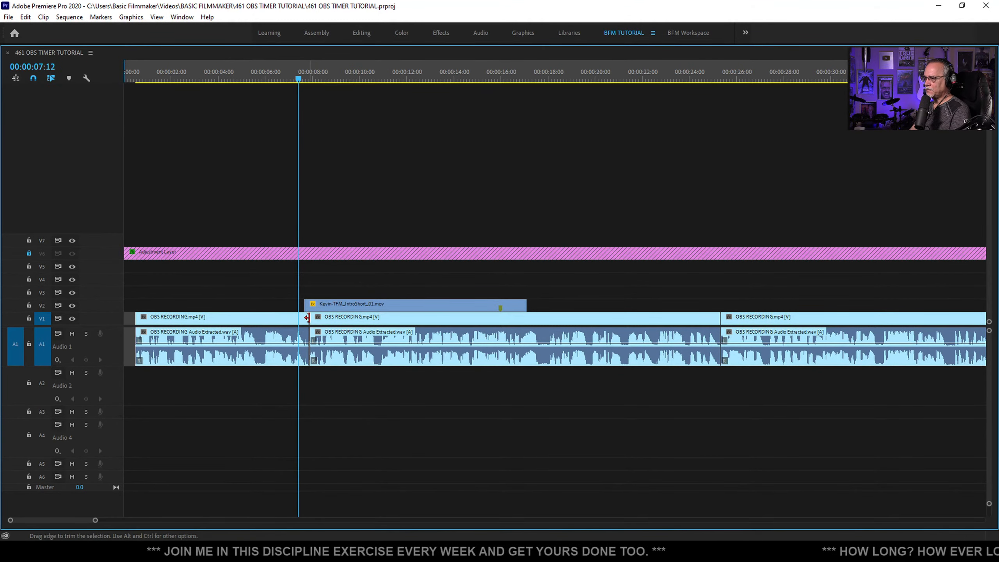
Play the opening, the intro animation and the following speech, and check the end of the joined clips near 00:13:39
key("grave")
left_click(163, 380)
key("space")
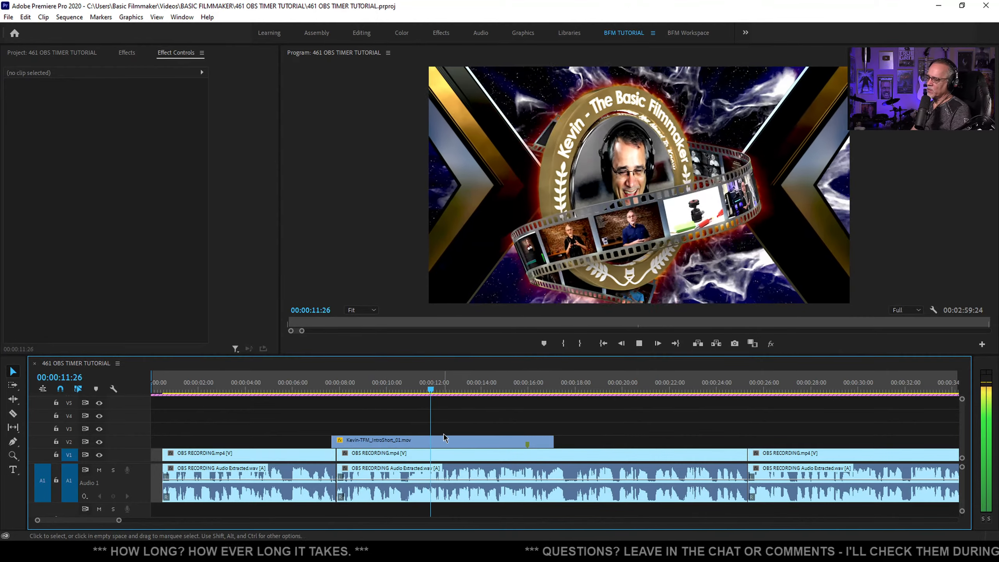
scroll(377, 429, "down", 1)
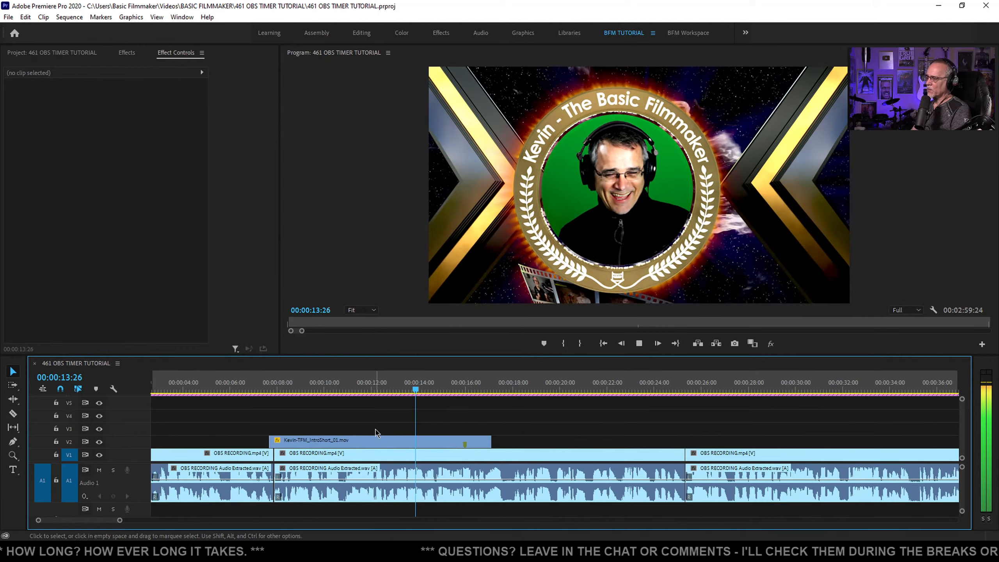
scroll(376, 432, "down", 1)
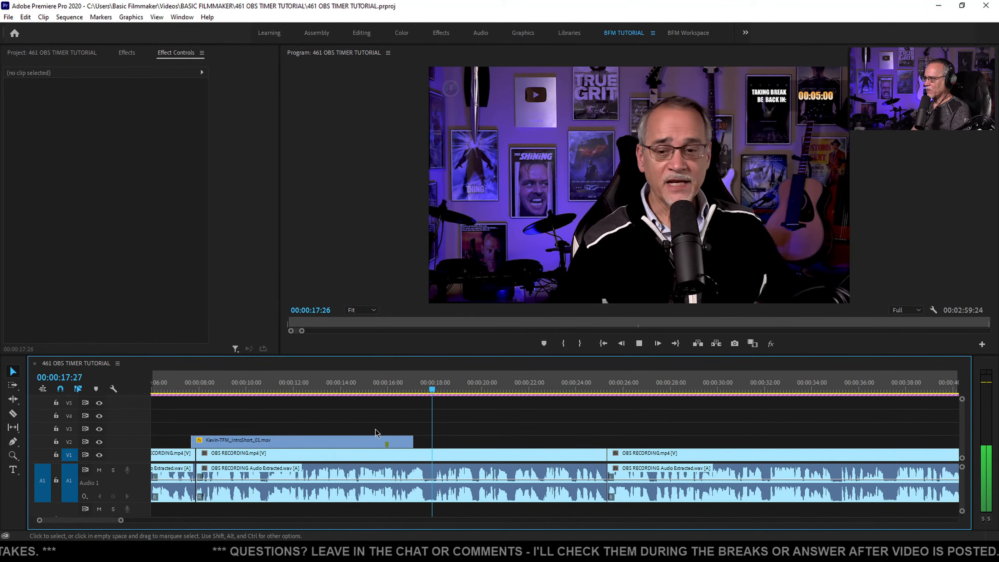
scroll(336, 431, "down", 10)
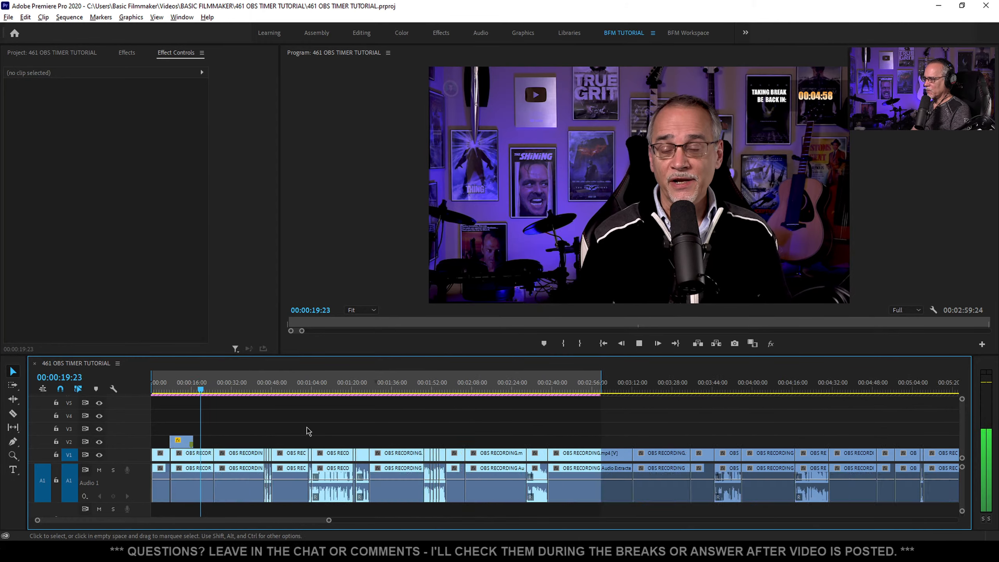
scroll(307, 431, "down", 4)
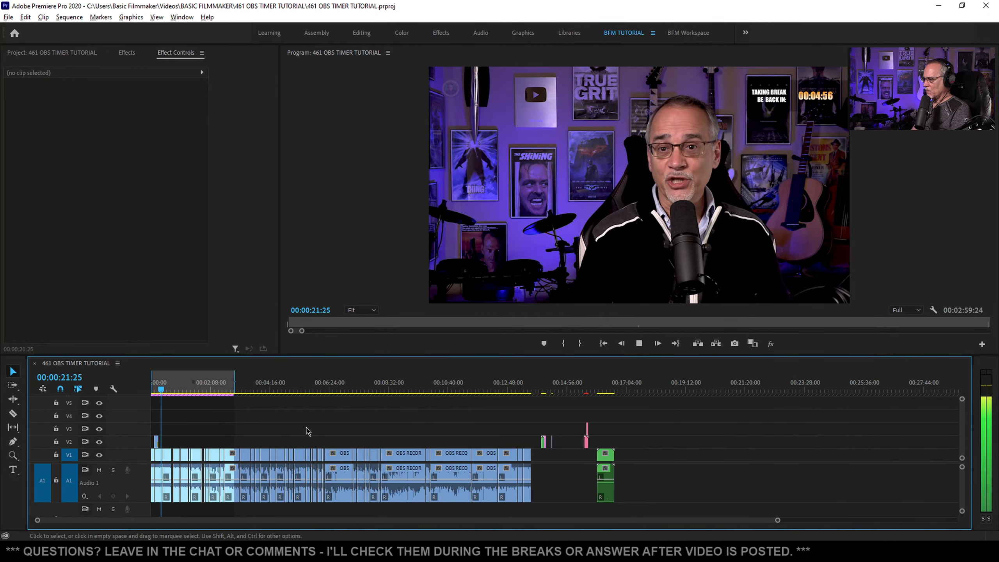
left_click(532, 385)
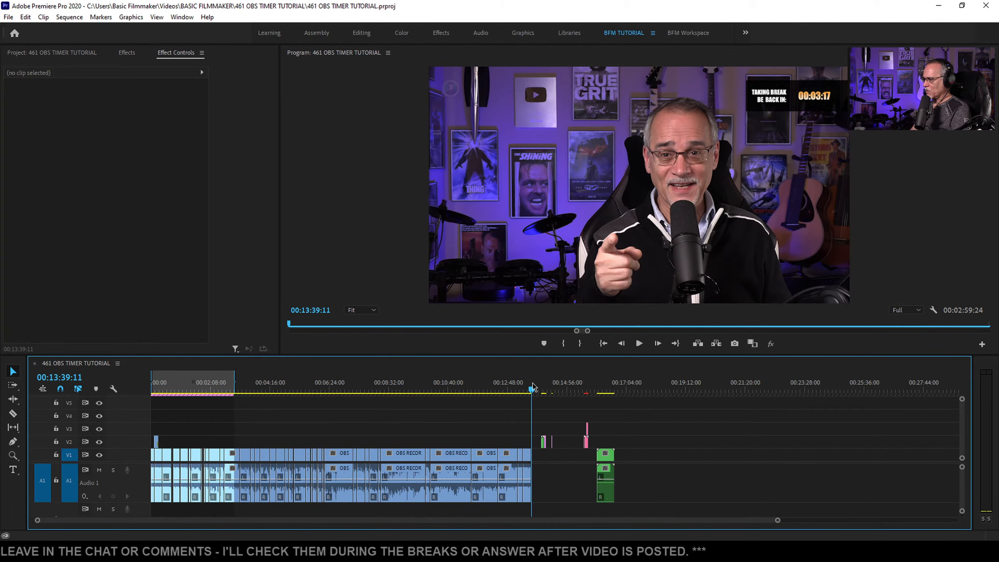
left_click(518, 386)
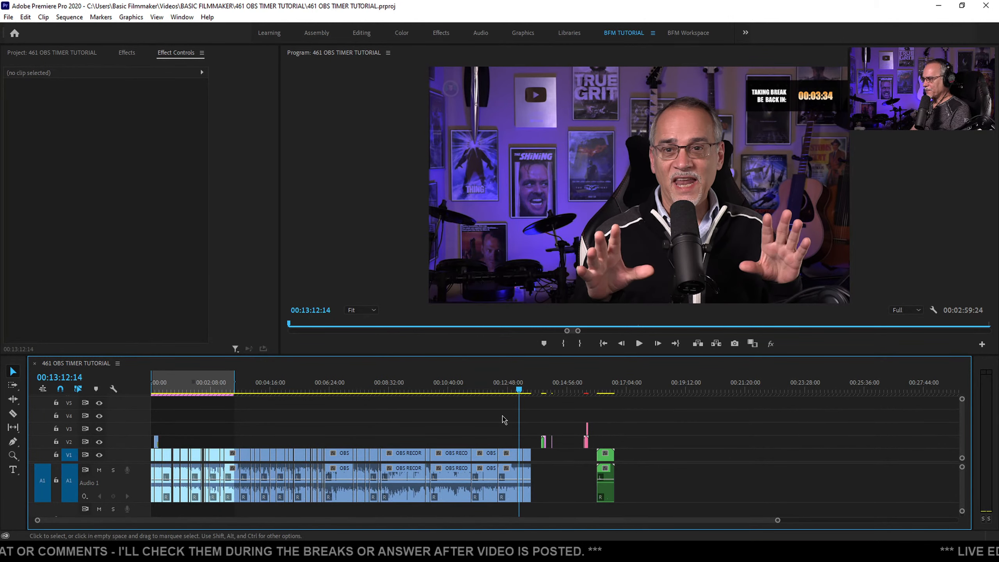
Scrub through the overlay graphics after the last joined clip and delete the iFootage C7 Video Head graphic at 00:14:24:21
scroll(551, 437, "up", 5)
scroll(559, 441, "up", 1)
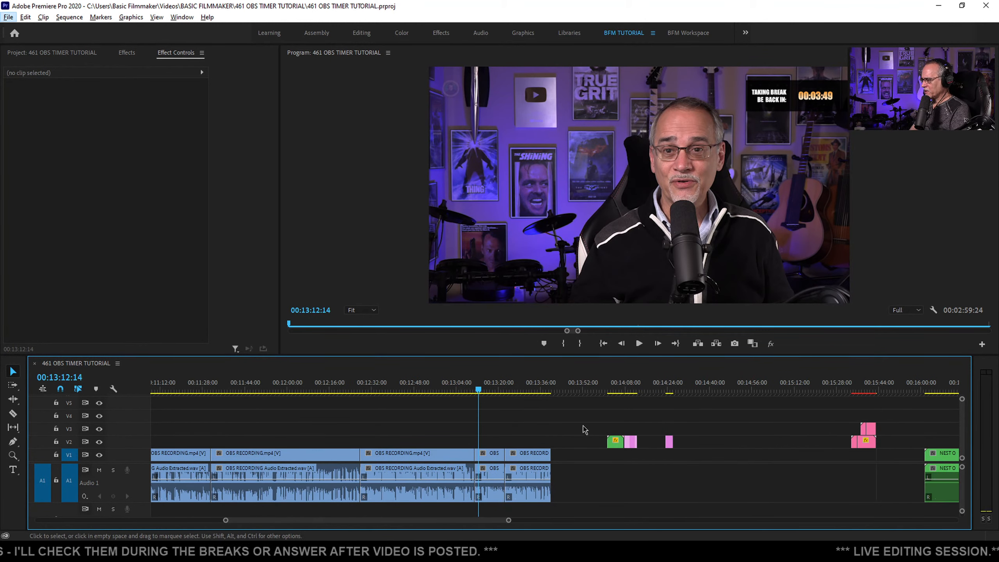
left_click(615, 390)
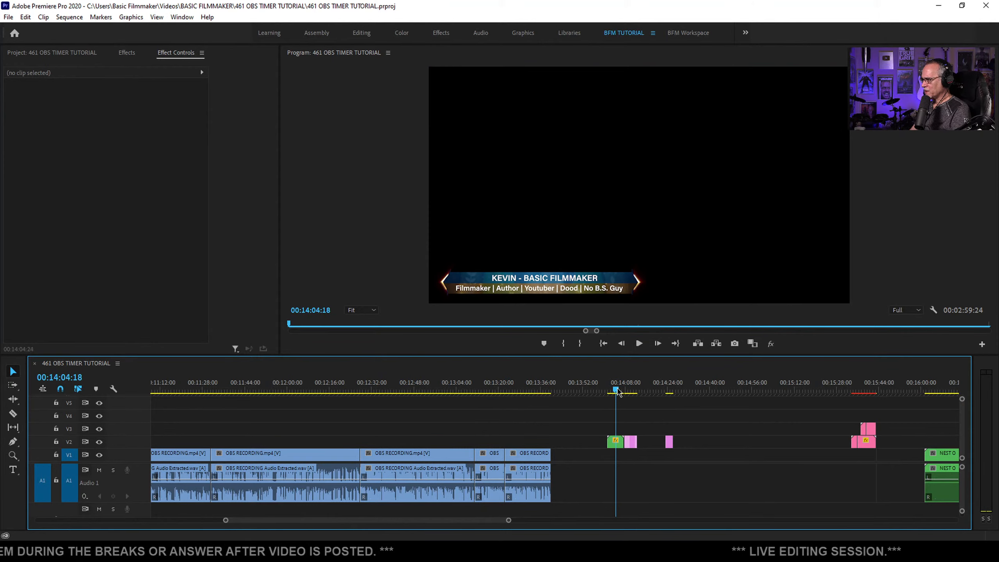
left_click_drag(616, 391, 669, 394)
left_click(670, 393)
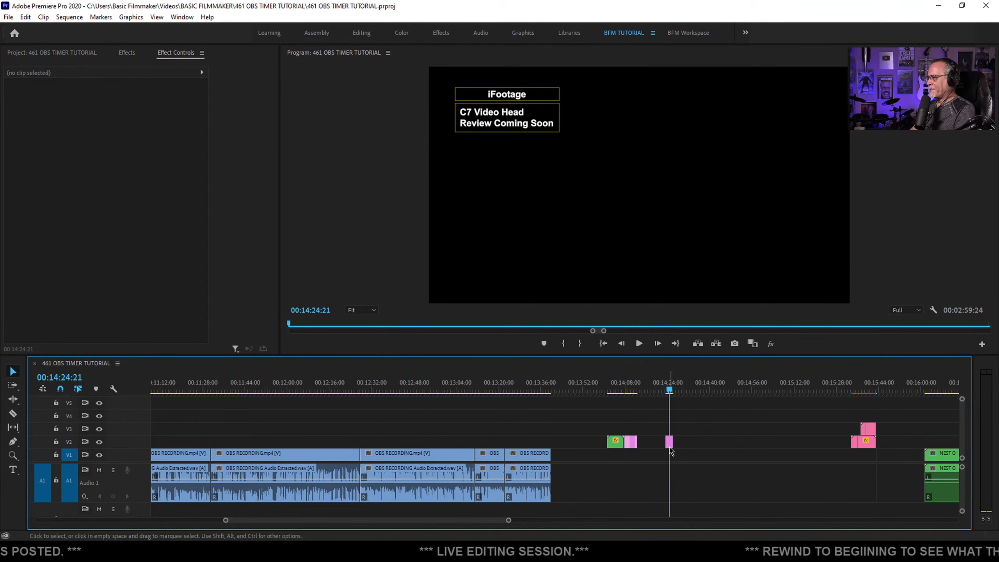
left_click(669, 447)
key("Delete")
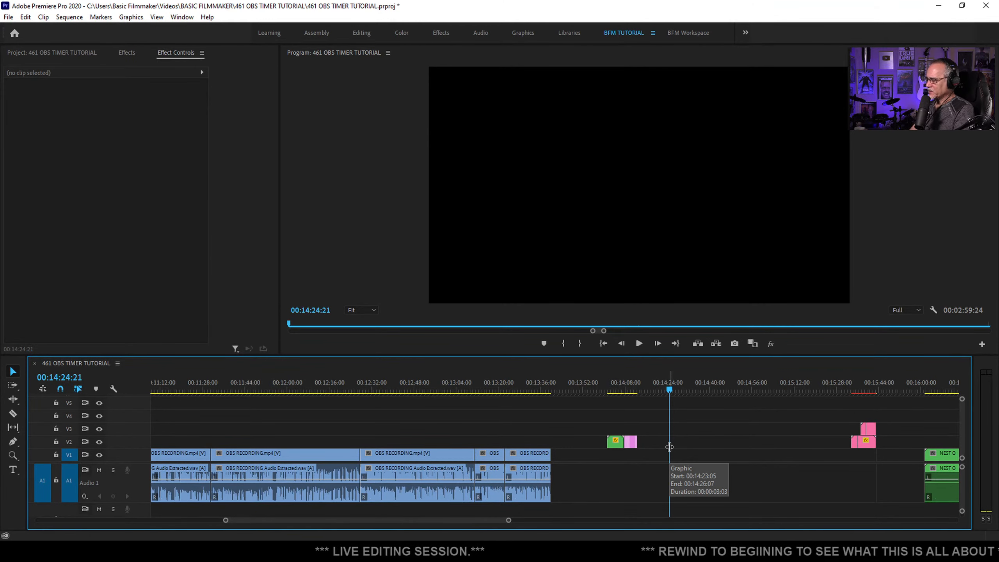
Move the name lower third and the SUBSCRIBED graphic together to the opening section on V2, starting at about 00:00:19
key("backslash")
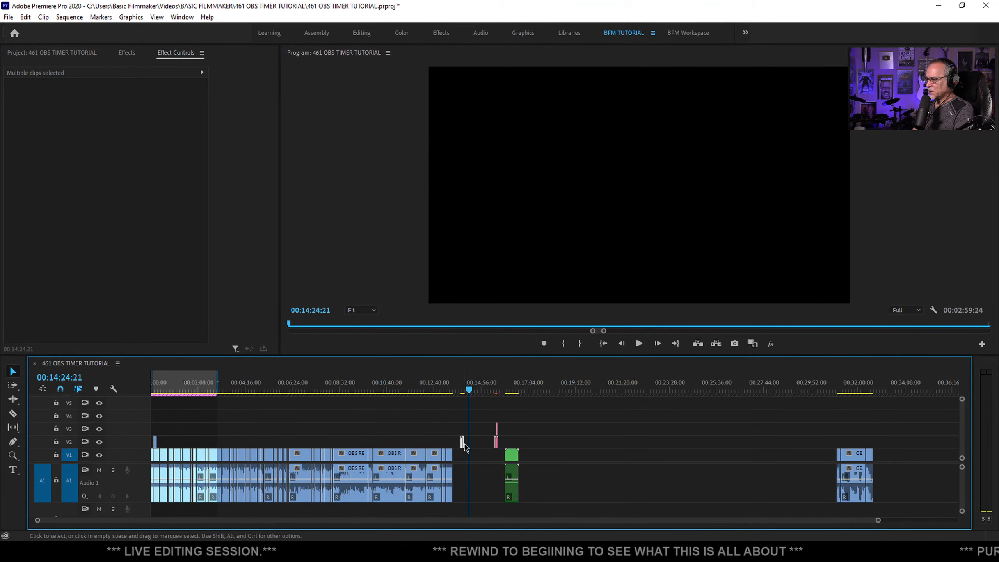
left_click_drag(434, 446, 161, 448)
left_click(161, 391)
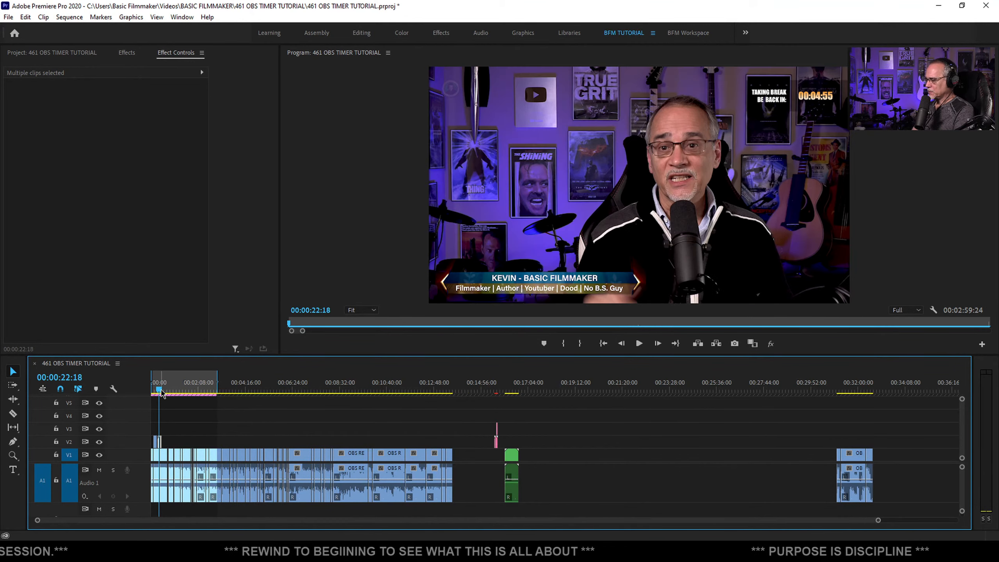
key("backslash")
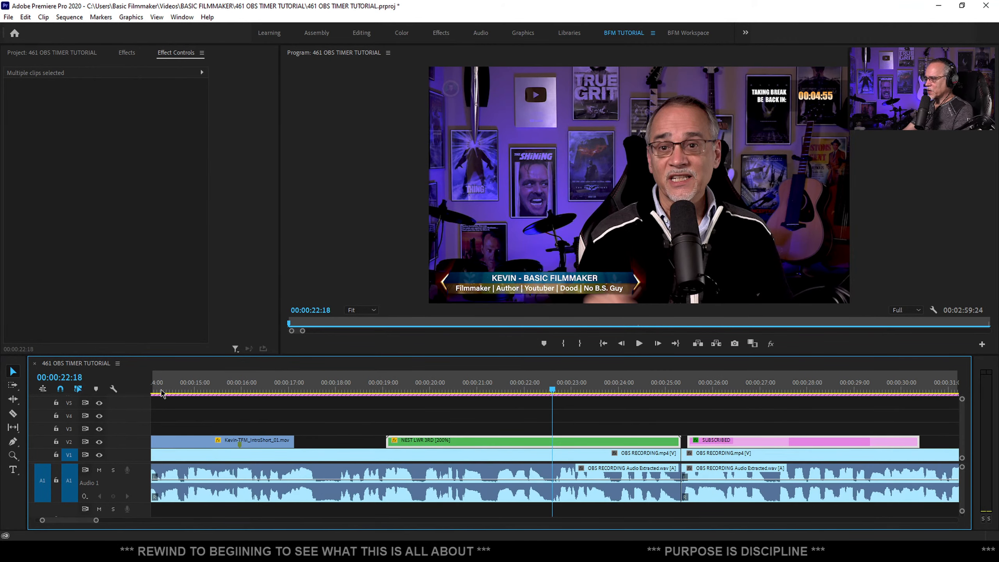
Preview the speech after the intro animation and shift the name lower third earlier to start at about 00:00:18
scroll(172, 395, "down", 5)
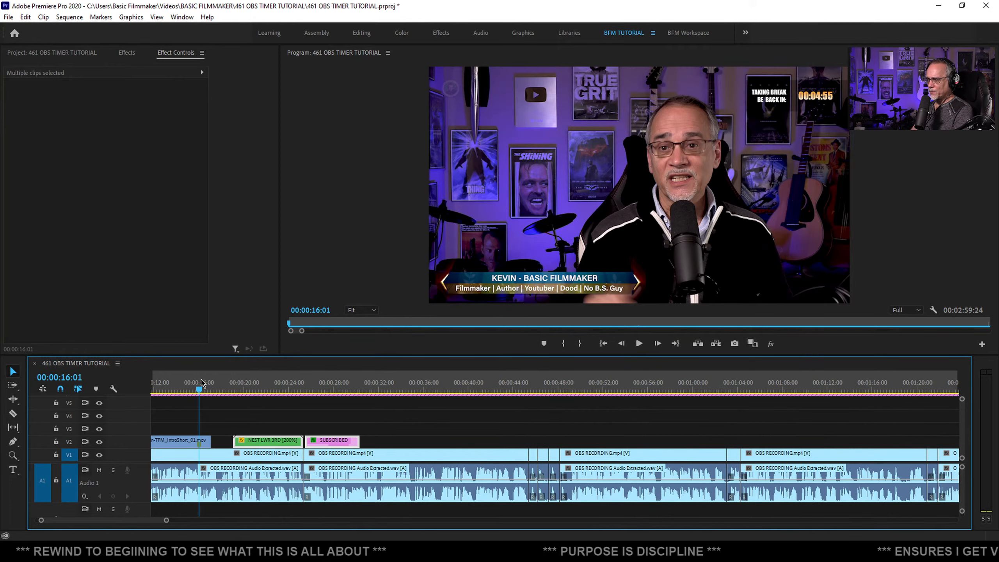
key("space")
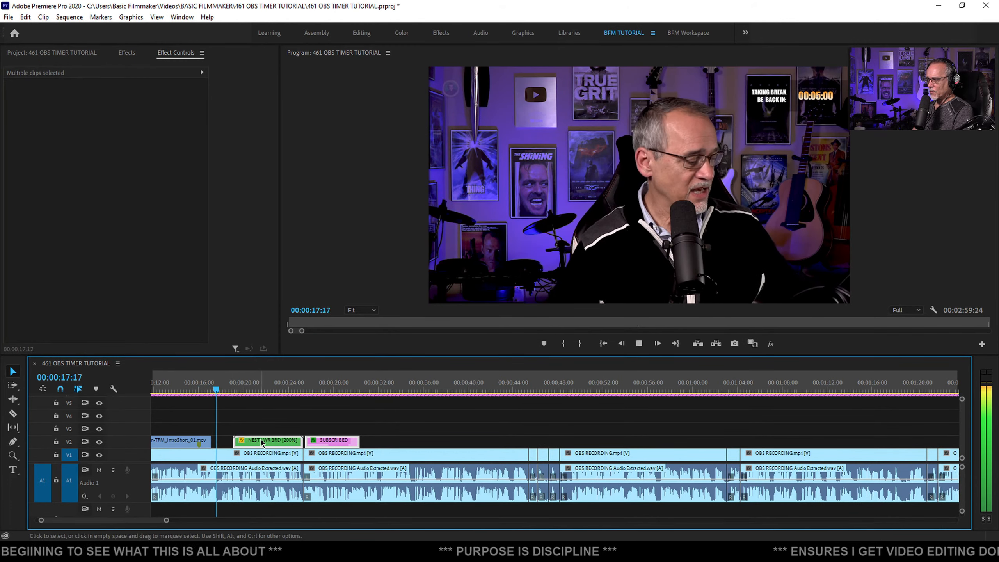
key("space")
scroll(176, 397, "up", 3)
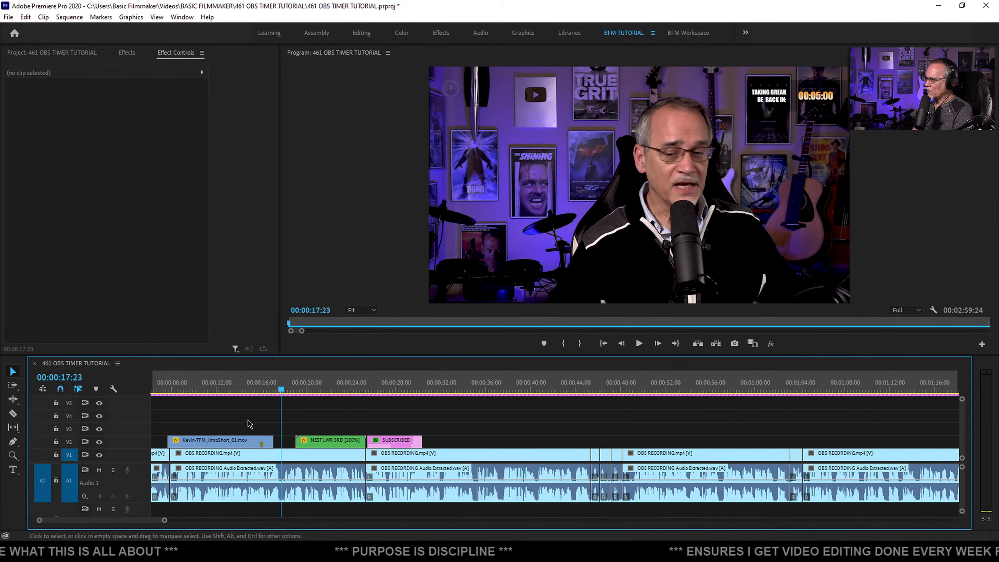
left_click_drag(322, 383, 352, 384)
left_click_drag(388, 441, 381, 443)
Play past the lower third and reposition the SUBSCRIBED graphic to start at about 00:00:26, over the OBS screen capture
key("space")
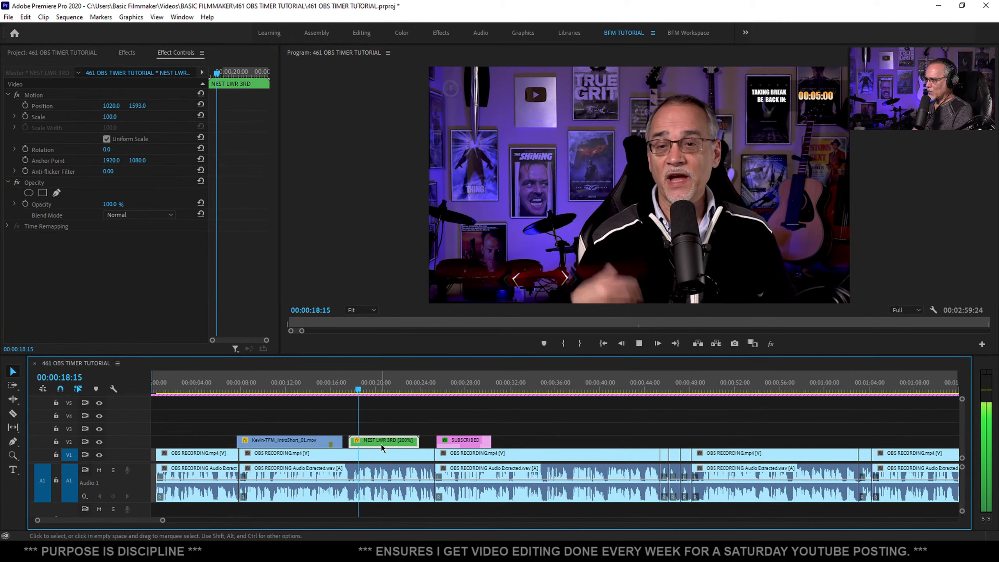
left_click_drag(459, 441, 549, 443)
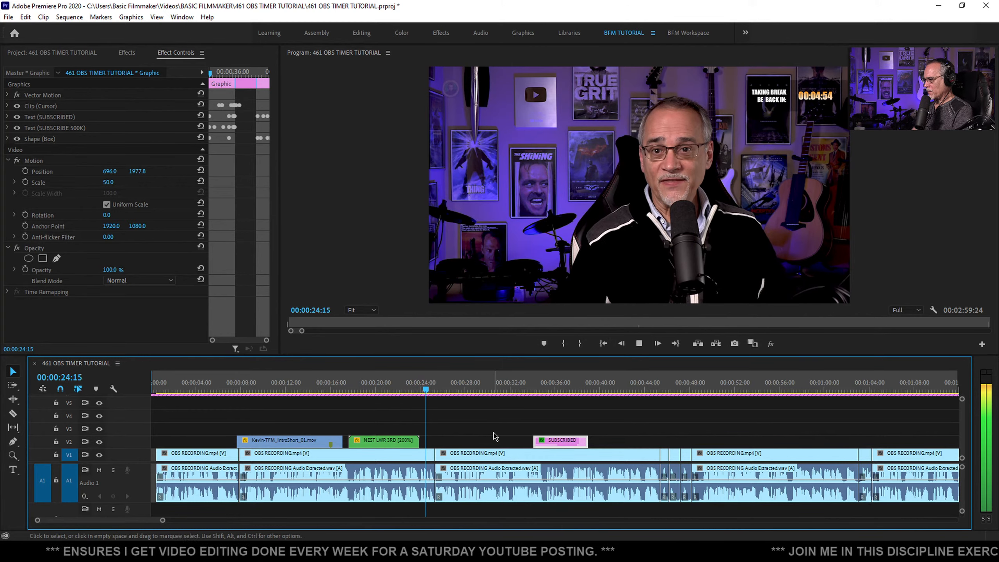
left_click_drag(555, 442, 469, 443)
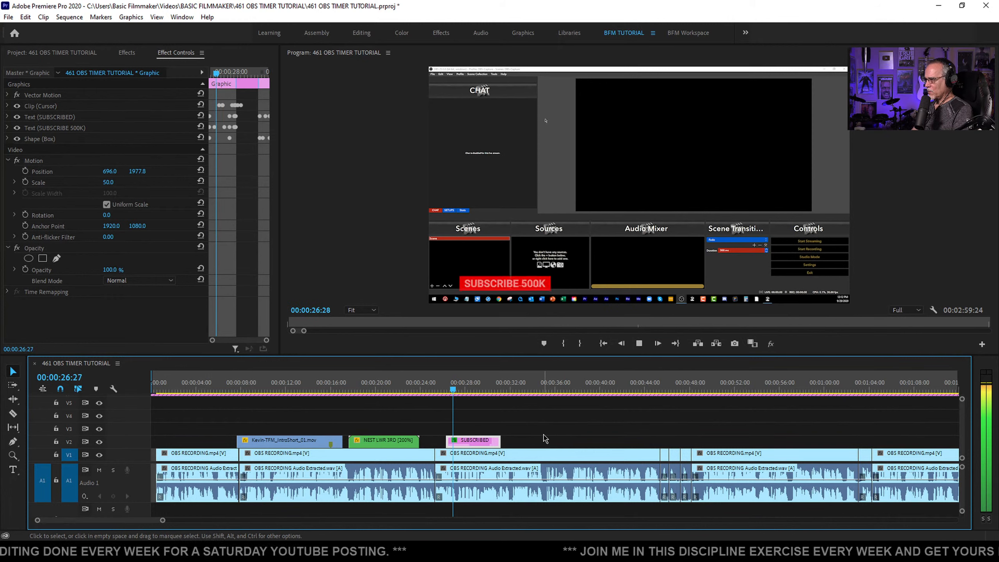
Scale the SUBSCRIBED graphic to 36 and move it over the OBS Scenes box at position 363.7, 1806.9, then preview it
key("space")
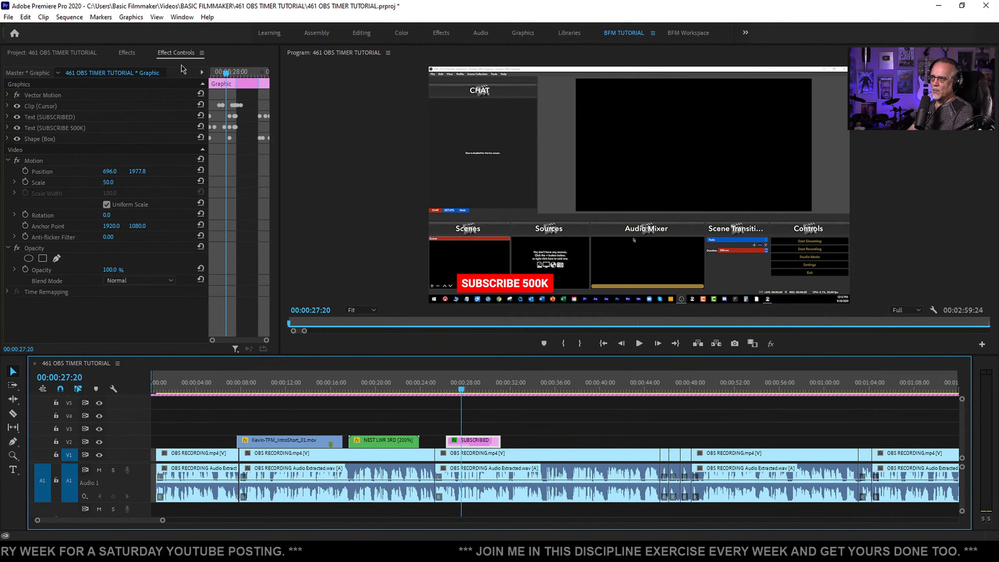
left_click(108, 184)
left_click_drag(108, 183, 106, 183)
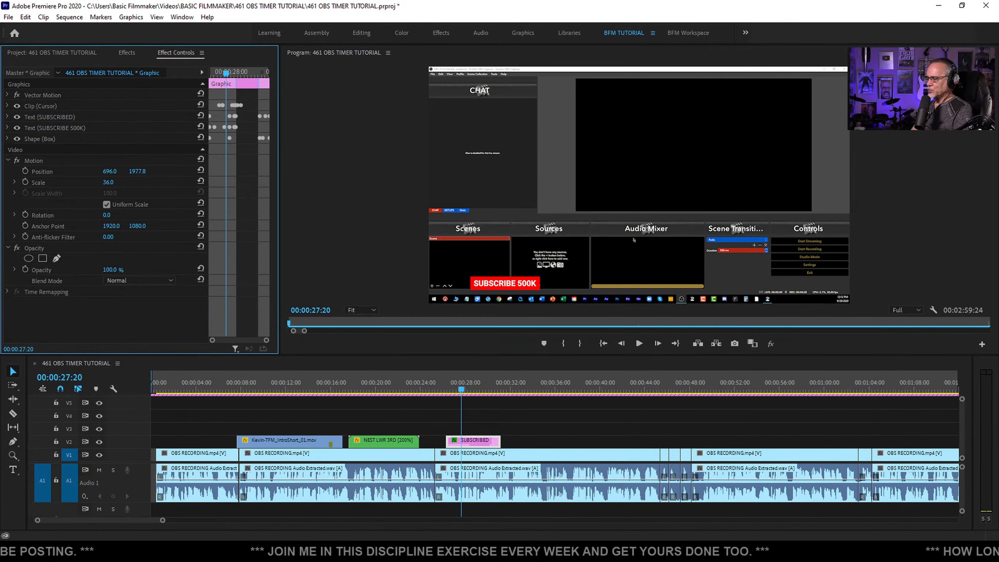
left_click(34, 162)
left_click_drag(531, 284, 494, 265)
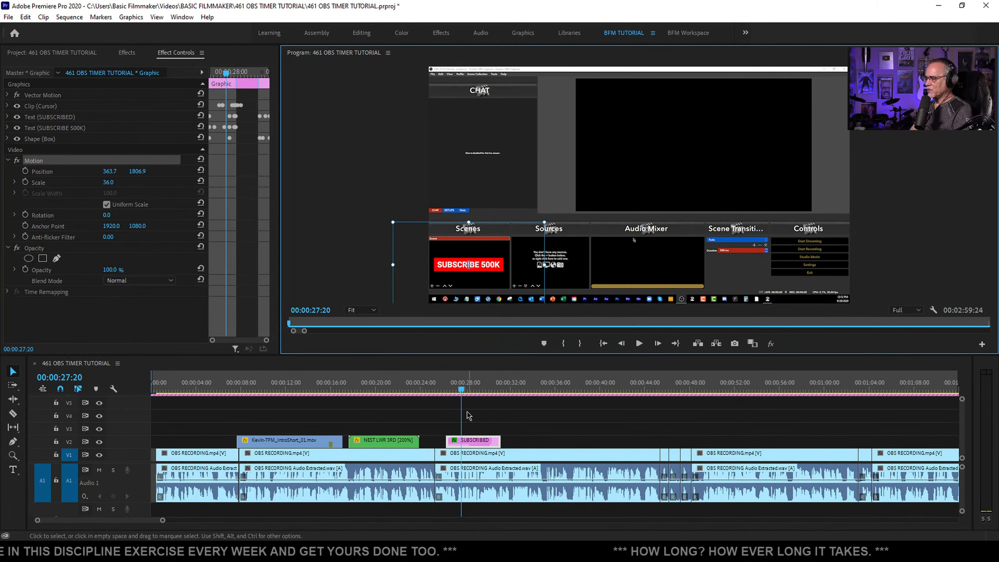
left_click(432, 389)
key("space")
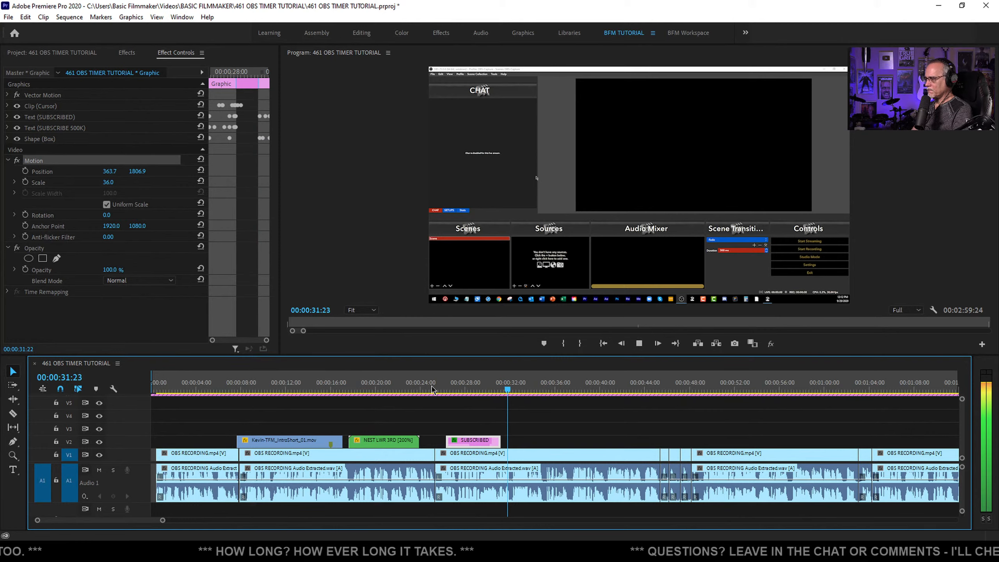
key("space")
Move the BFM 06 1 LINE and BFM 05 LEFT graphics with their separator clip to the end of the tutorial footage, starting at about 00:13:30
key("minus")
key("minus")
key("minus")
key("minus")
key("minus")
key("minus")
key("minus")
key("minus")
key("minus")
key("minus")
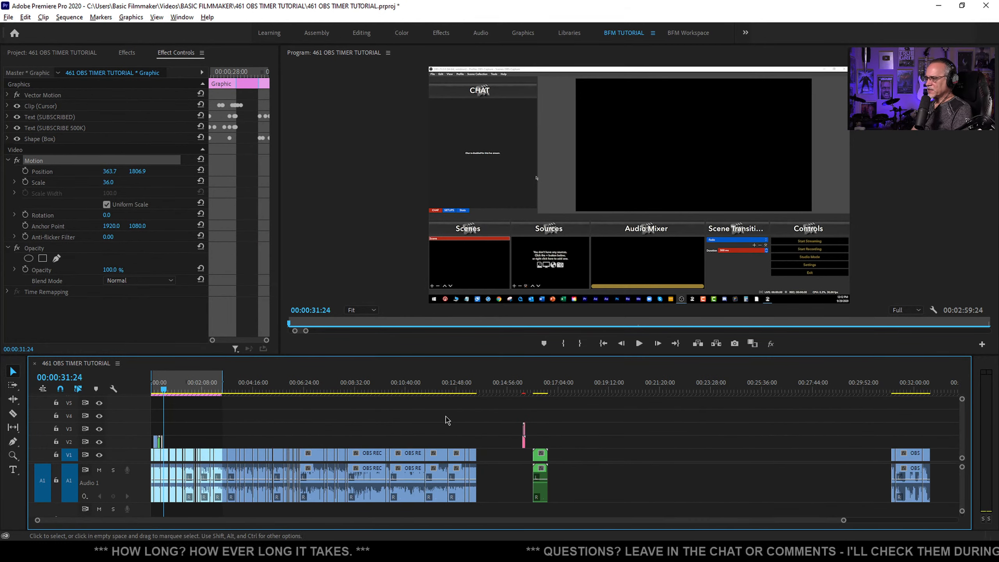
scroll(507, 431, "up", 5)
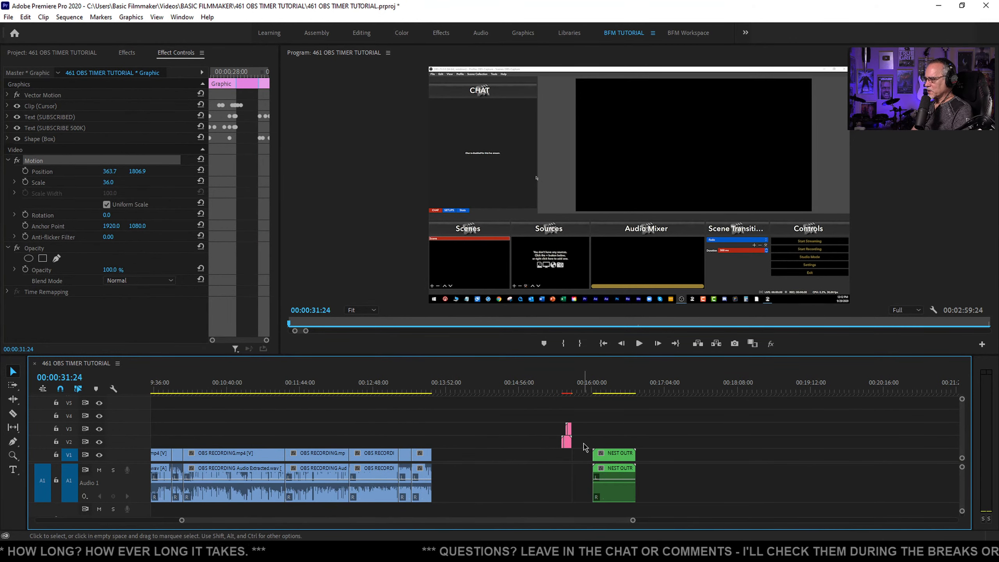
left_click_drag(585, 500, 585, 500)
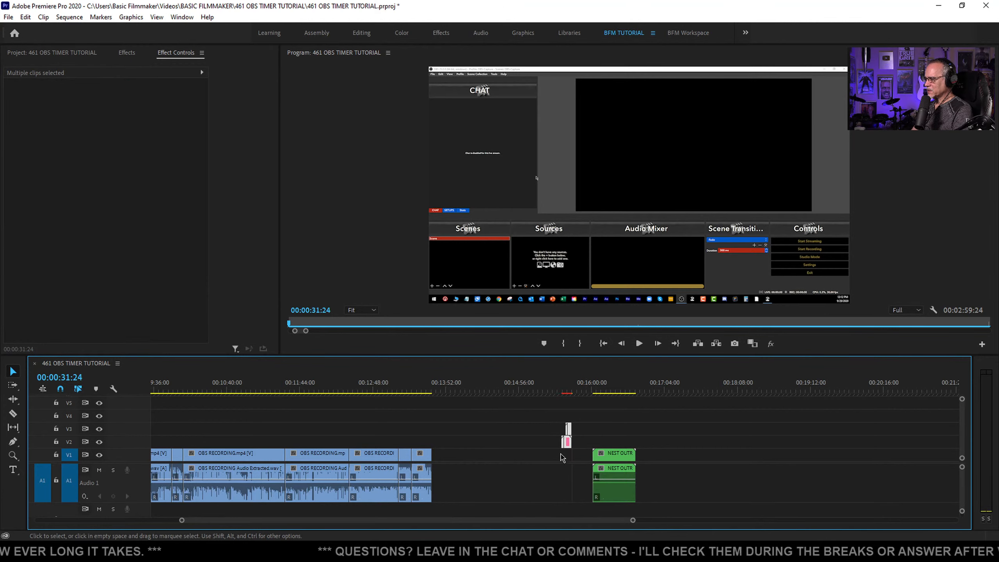
left_click_drag(569, 445, 433, 449)
scroll(545, 401, "up", 6)
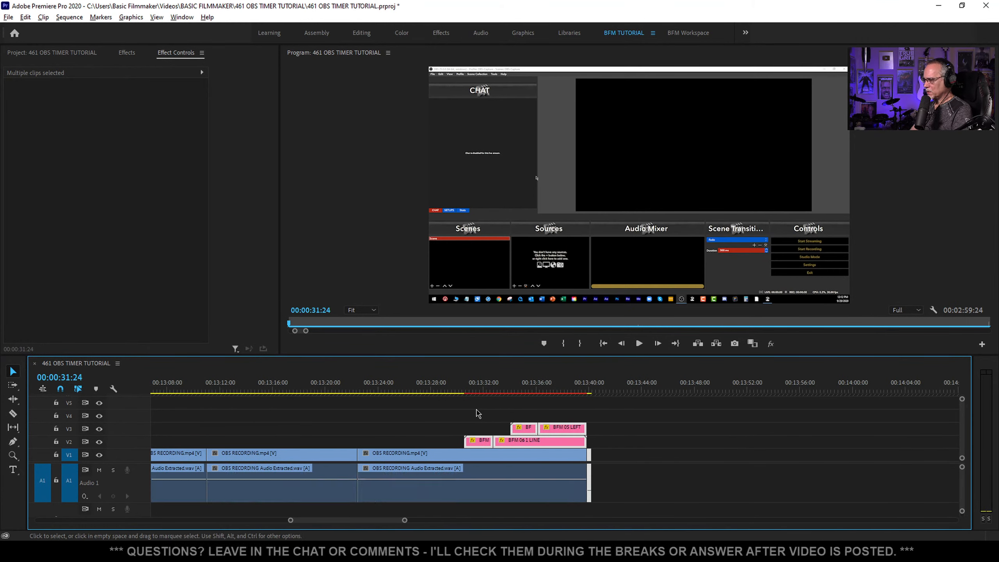
left_click_drag(446, 389, 669, 411)
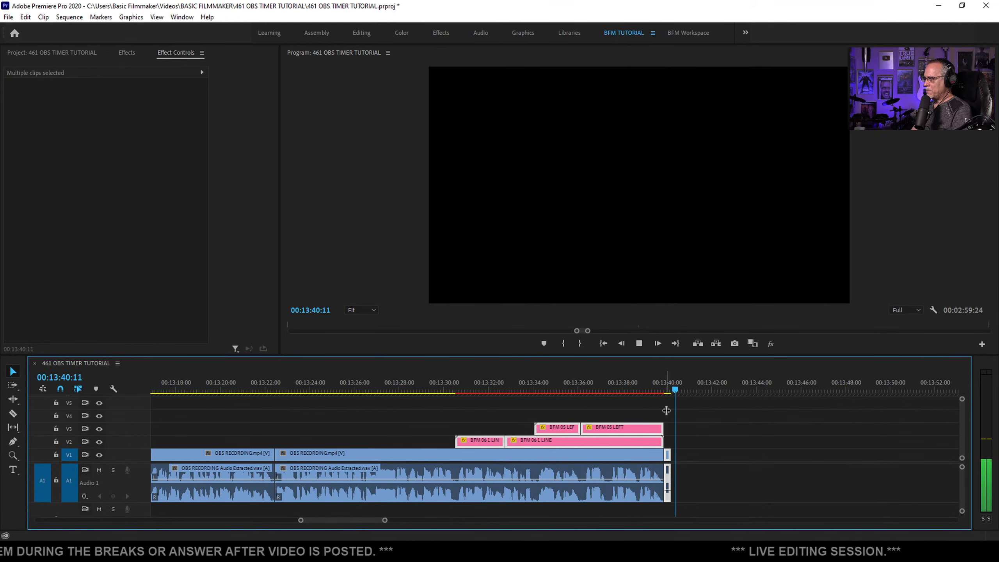
Move the NEST OUTRO CREDITS clip later in the sequence, to about 00:22:00
scroll(348, 405, "down", 6)
scroll(345, 404, "down", 5)
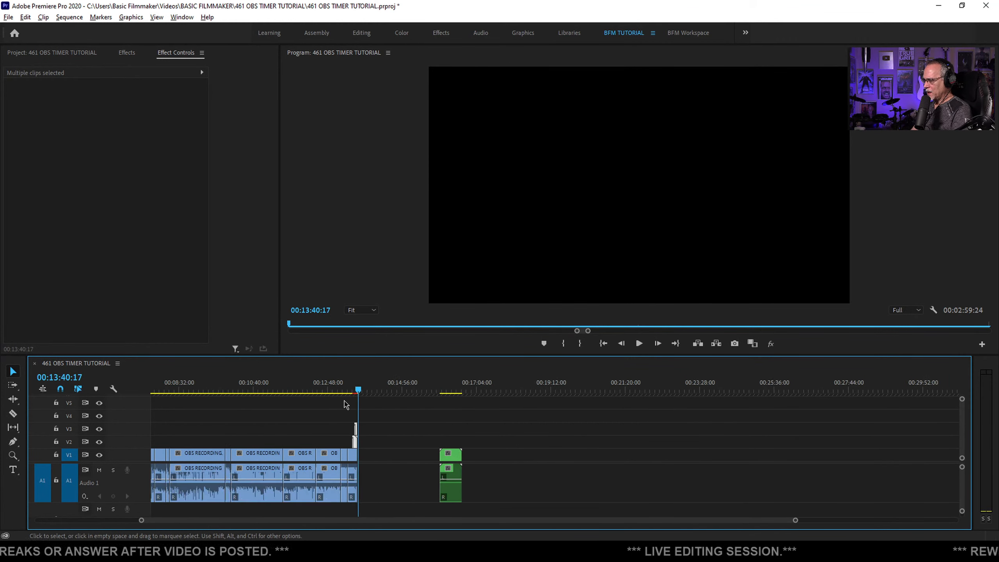
left_click_drag(456, 471, 621, 457)
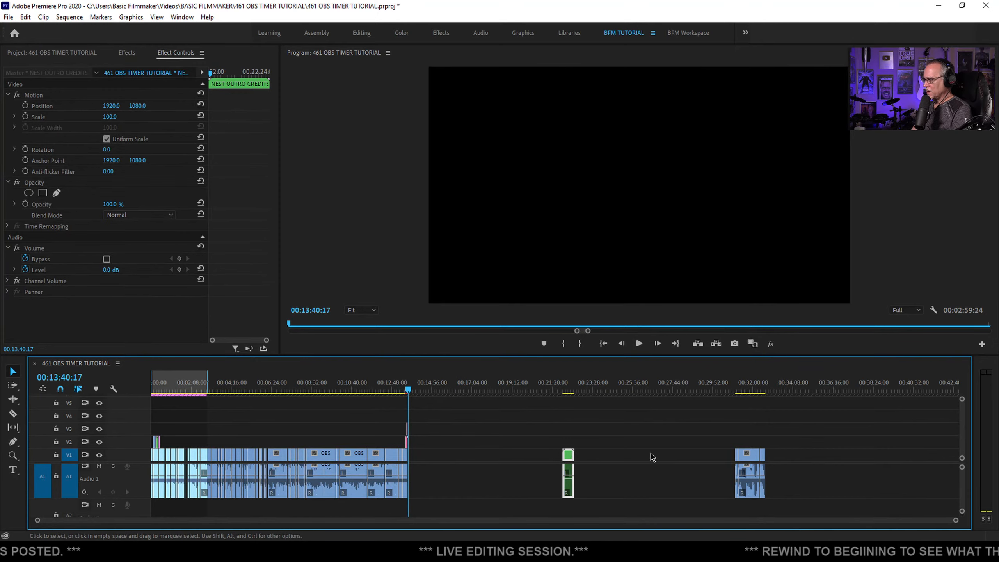
Move the leftover OBS RECORDING clips behind the end graphics, close the gap at 00:13:40, and save the project
left_click_drag(743, 466, 419, 463)
key("equal")
key("equal")
key("equal")
key("equal")
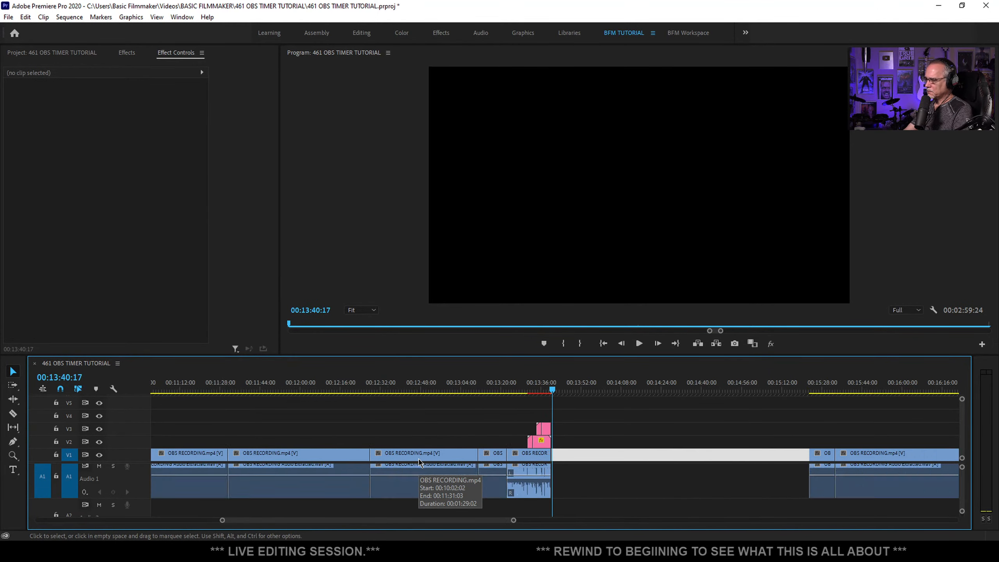
key("Delete")
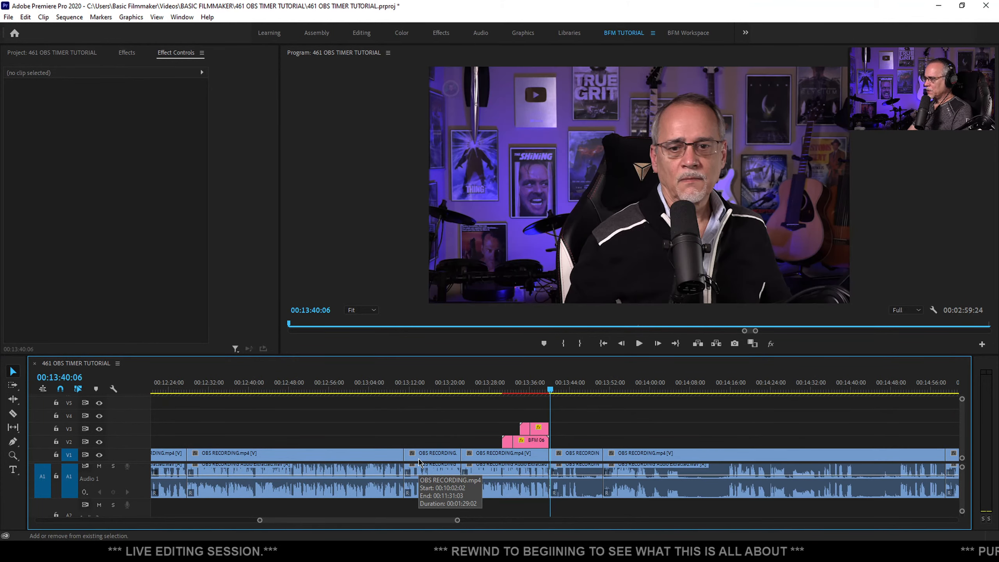
key("ctrl+s")
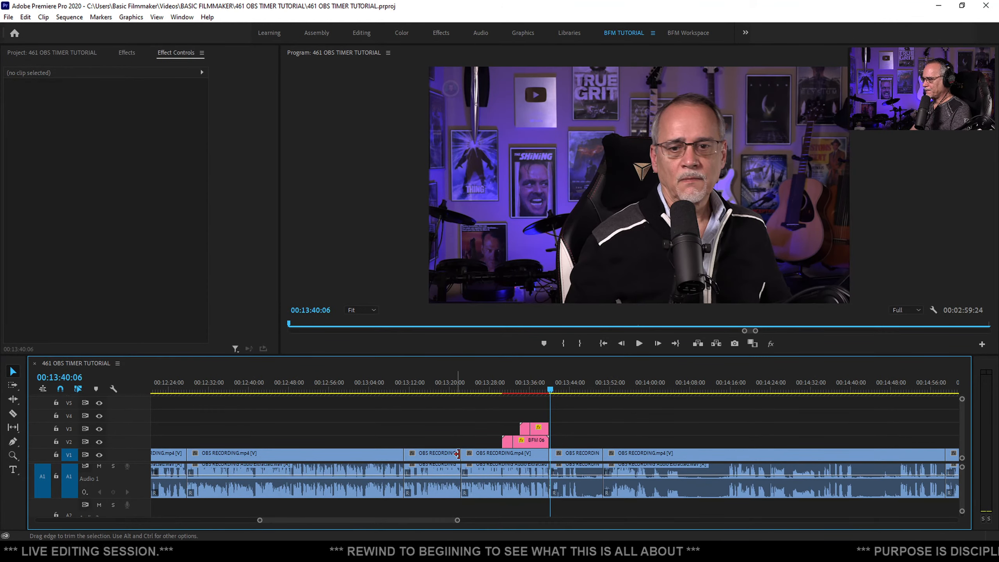
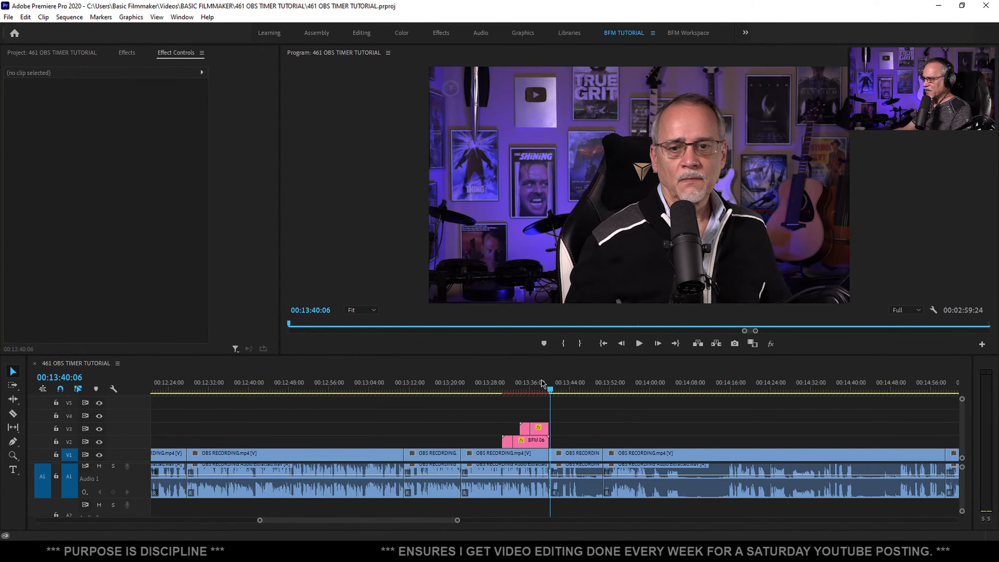
Play past the end graphics, split the OBS RECORDING clip at 00:13:45:16, and ripple delete the silent part up to the next cut
scroll(276, 410, "down", 5)
left_click(323, 383)
key("space")
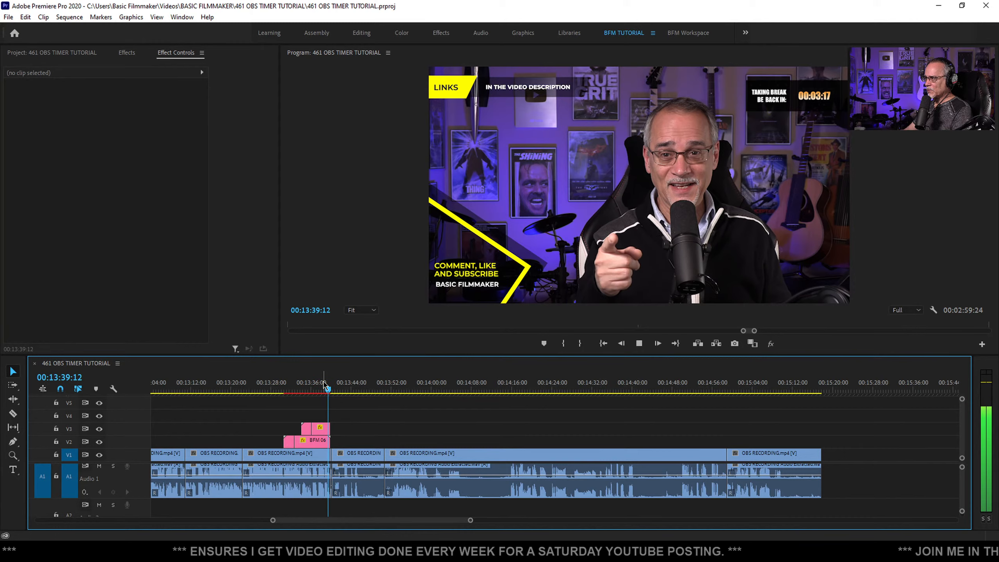
scroll(320, 444, "up", 3)
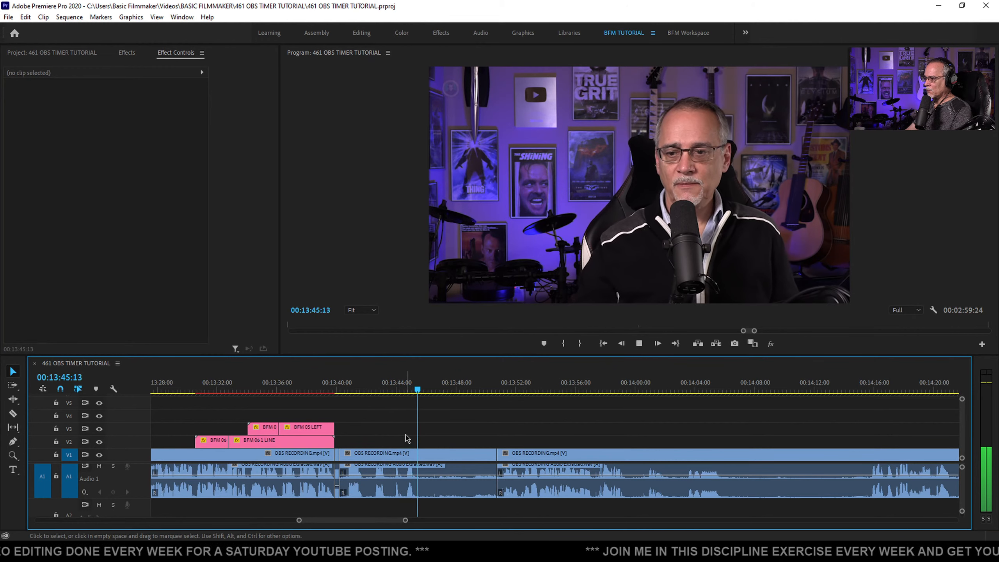
key("ctrl+k")
left_click(450, 459)
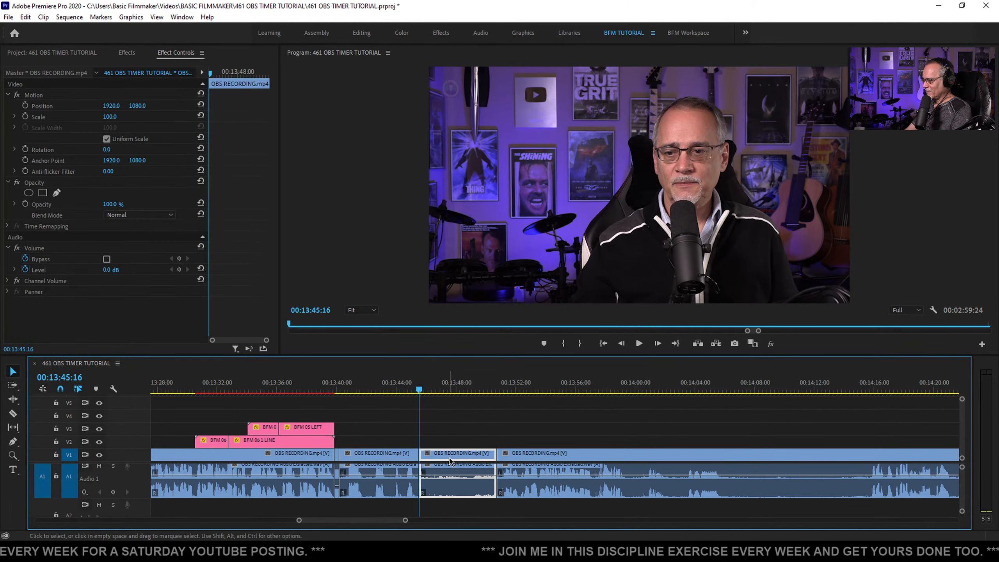
key("shift+Delete")
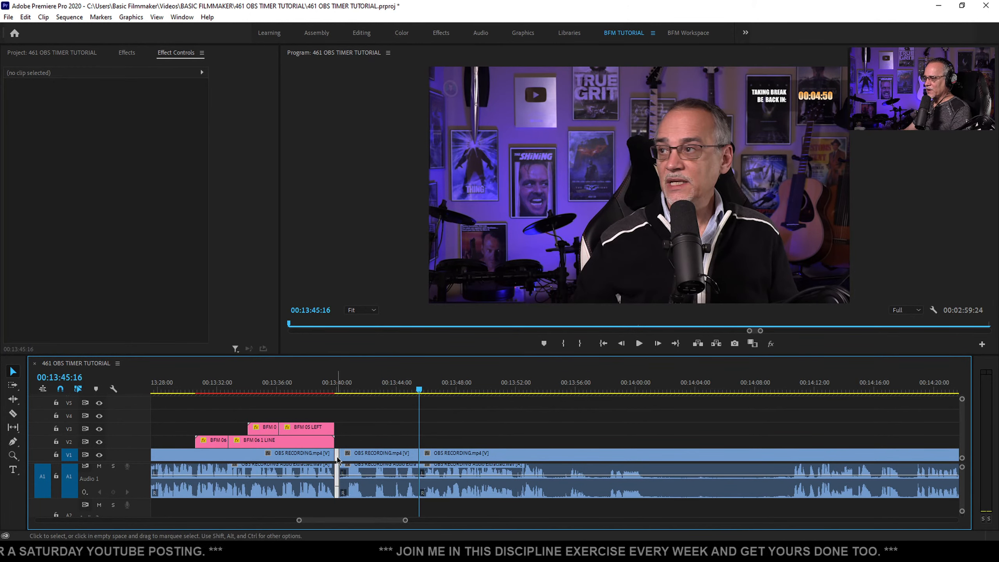
Insert a copy of the short HD Bars and Tone separator at 00:13:45:16 and play the footage that follows
left_click(338, 458)
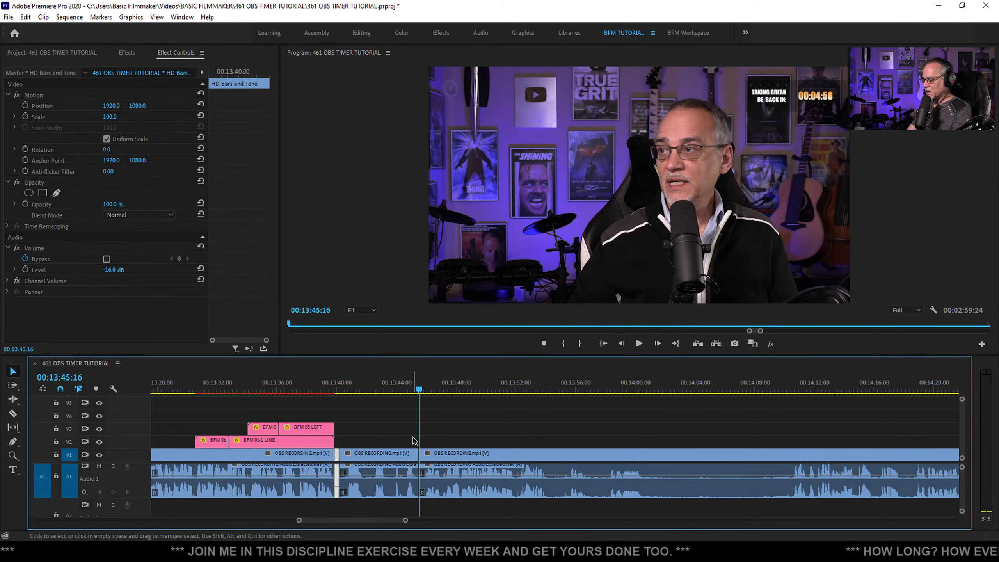
key("ctrl+shift+v")
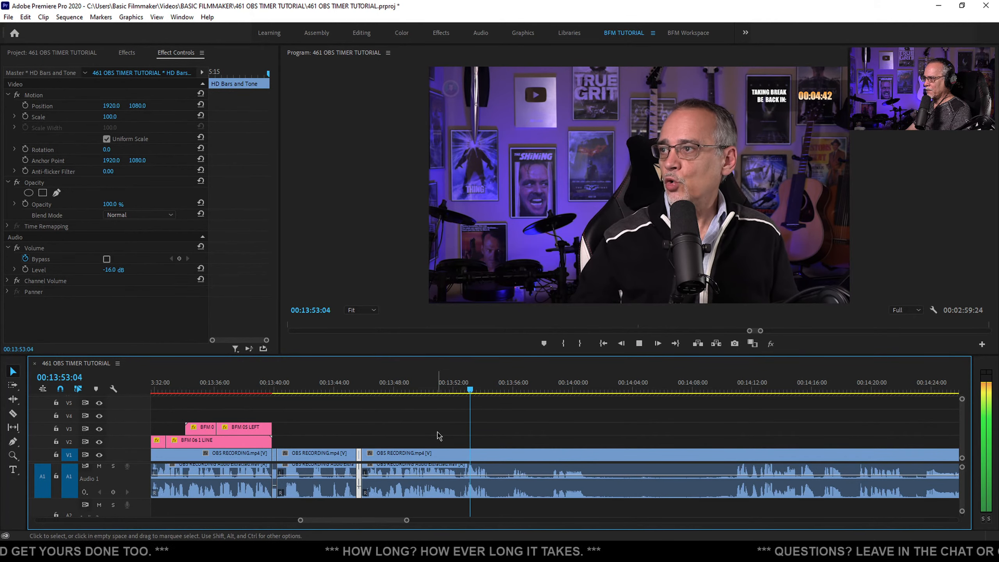
scroll(417, 438, "right", 1)
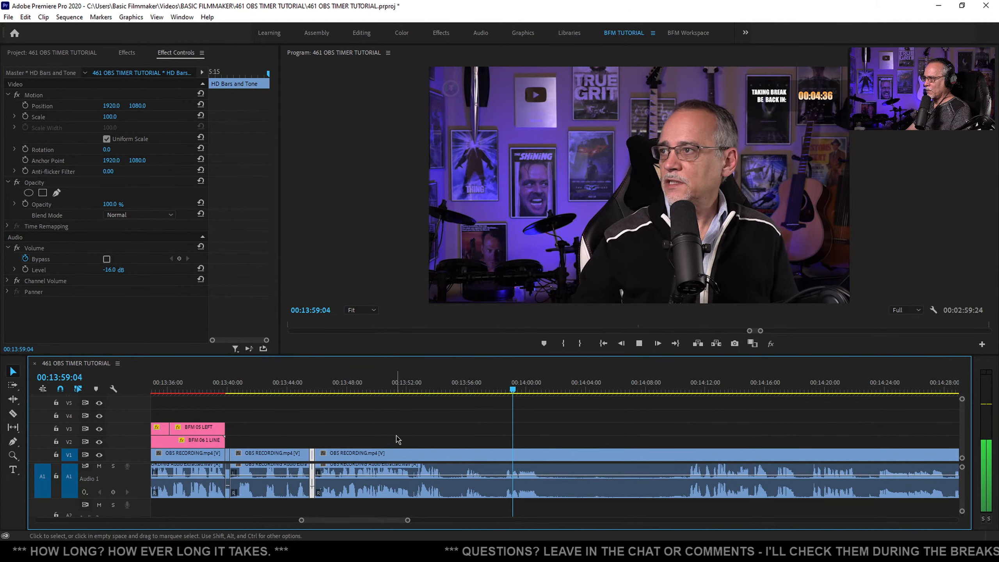
Review the clip after the inserted separator and ripple trim its start up to 00:13:58:17
left_click_drag(664, 390, 686, 390)
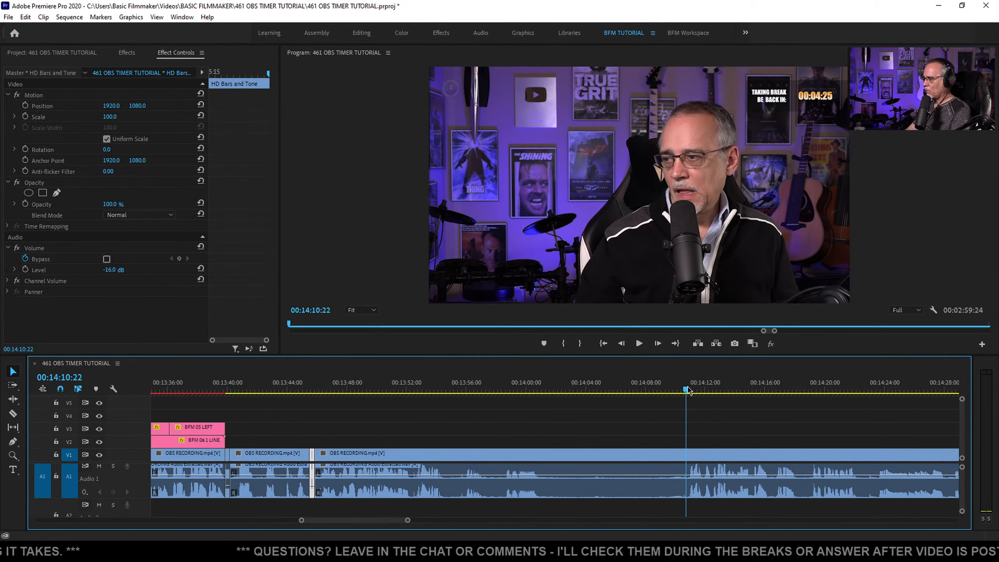
left_click(311, 389)
key("space")
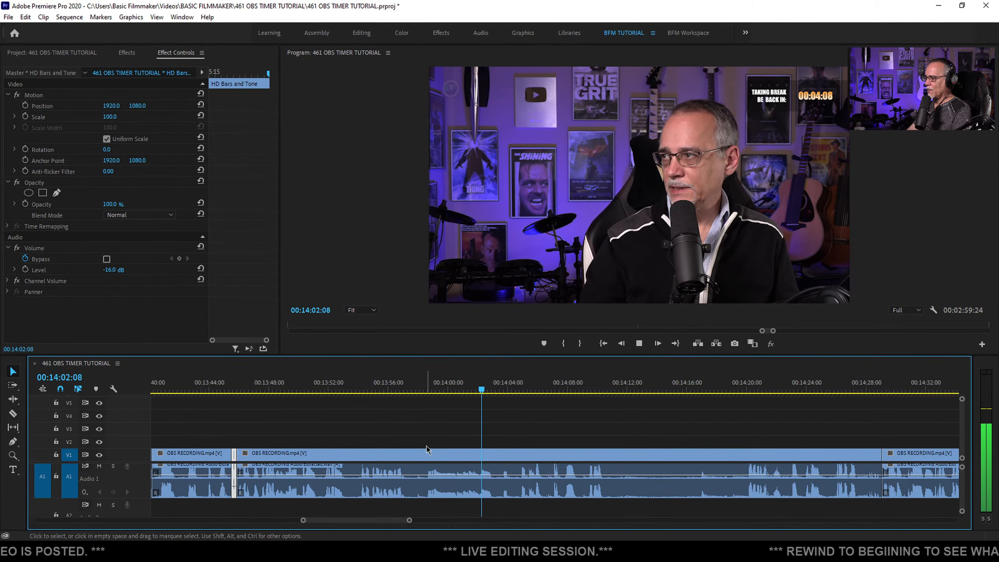
left_click(427, 390)
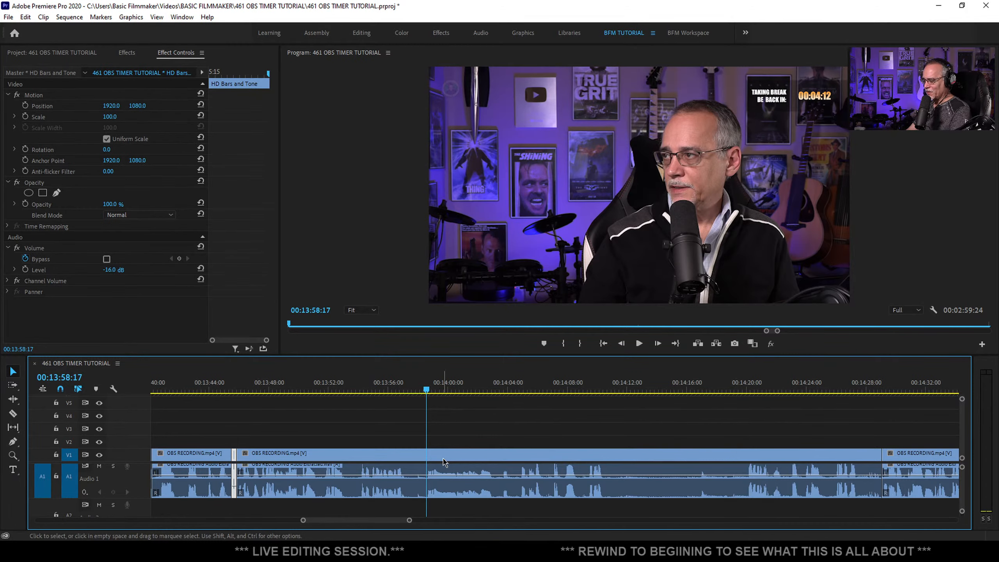
key("q")
Play the trimmed clip and insert another HD Bars and Tone separator at 00:13:50:05
key("space")
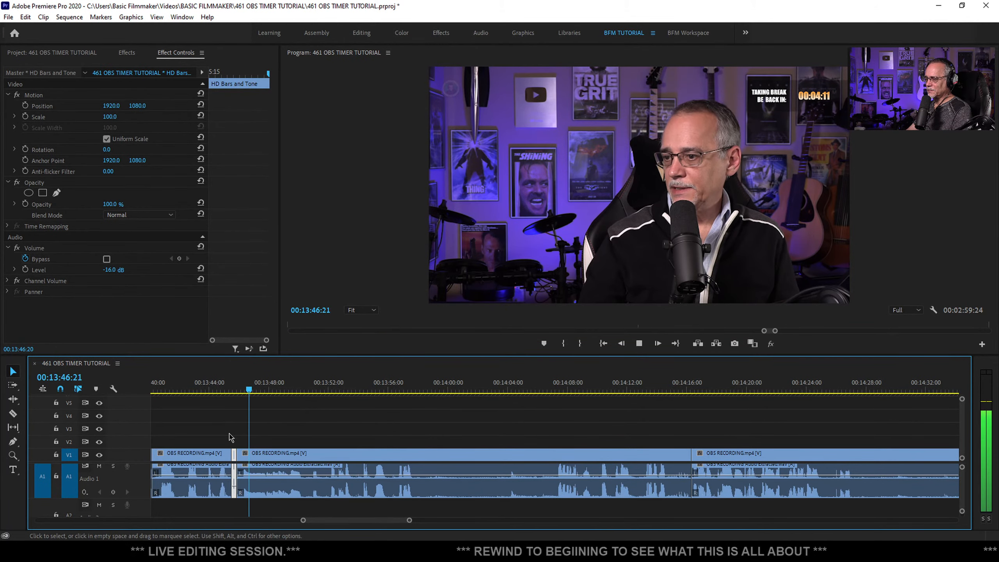
scroll(229, 435, "up", 2)
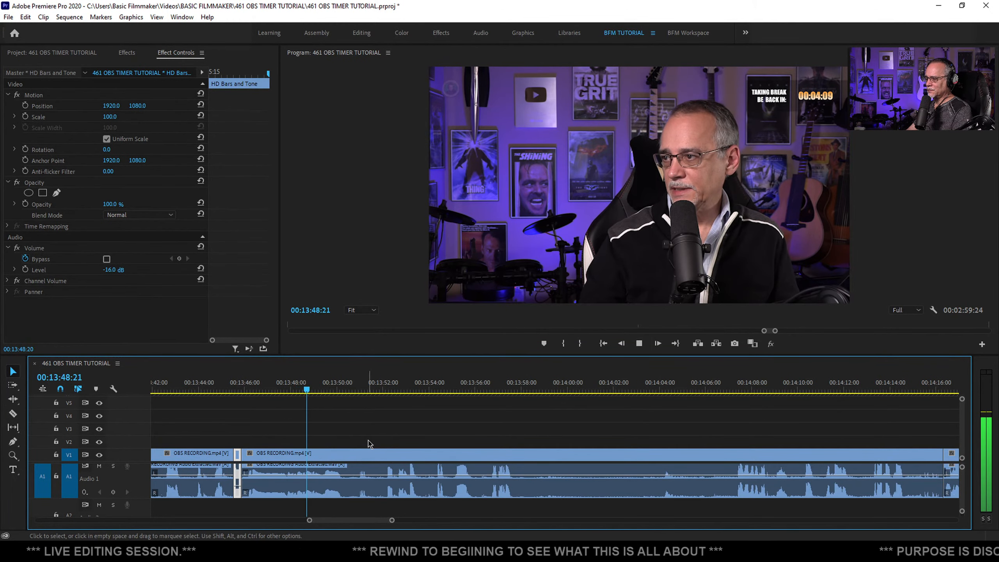
key("space")
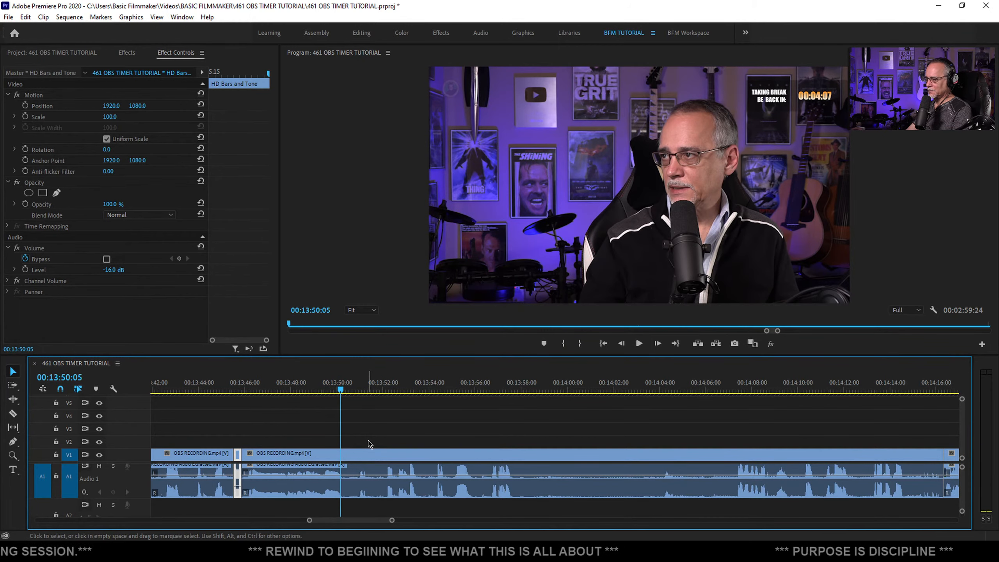
key("space")
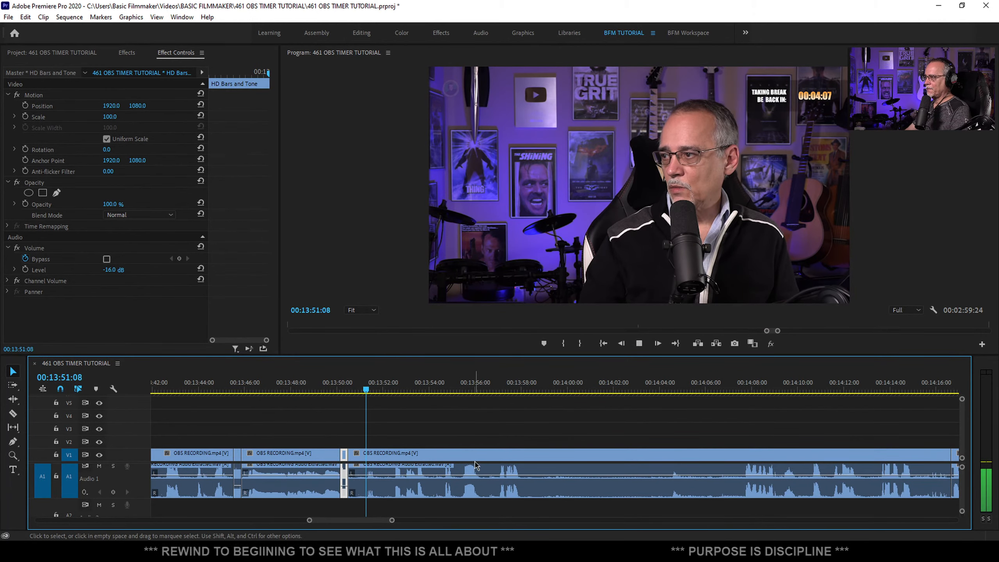
Play the clip after the second separator and ripple trim its start up to the speech at about 00:14:08
scroll(473, 466, "up", 5)
scroll(462, 458, "down", 5)
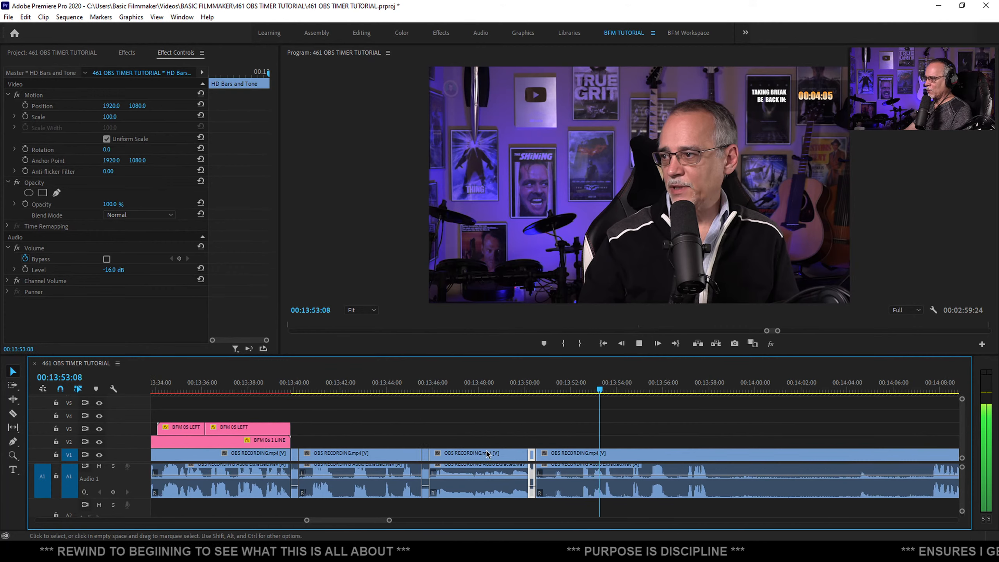
scroll(430, 446, "down", 1)
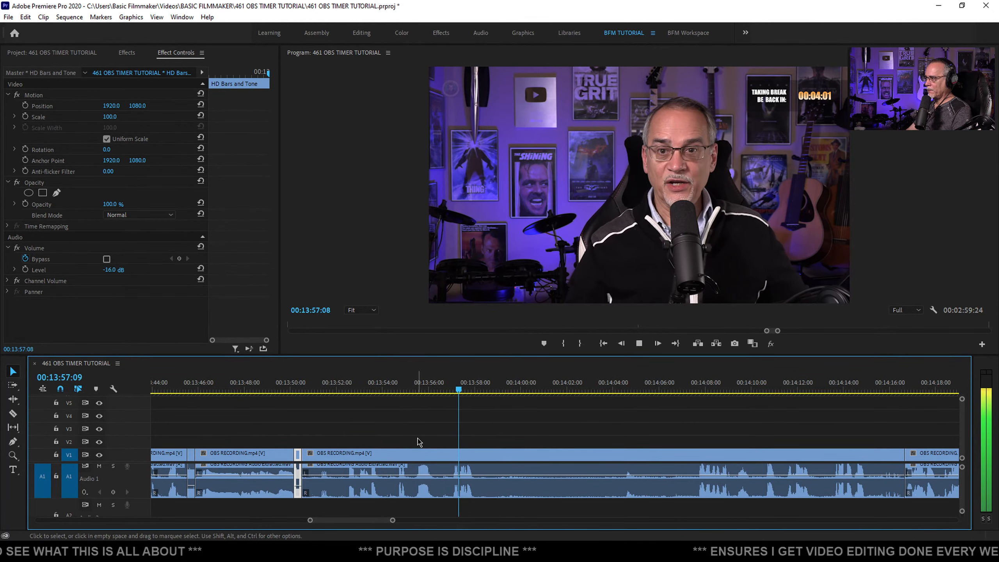
left_click_drag(679, 391, 696, 393)
key("q")
Replay the opening speech of the trimmed clip, around 00:13:52, to check where it should start
key("space")
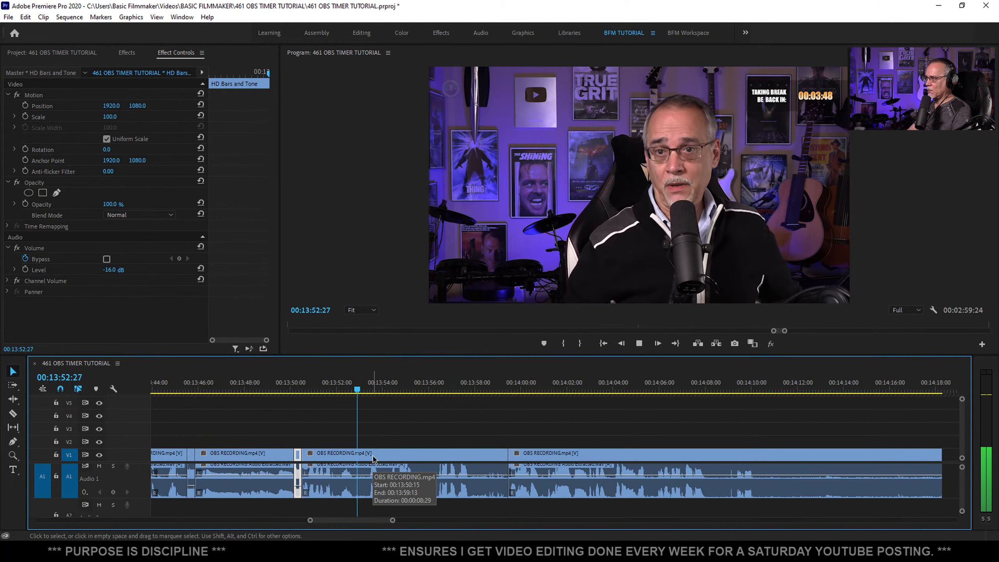
key("space")
left_click(327, 389)
key("space")
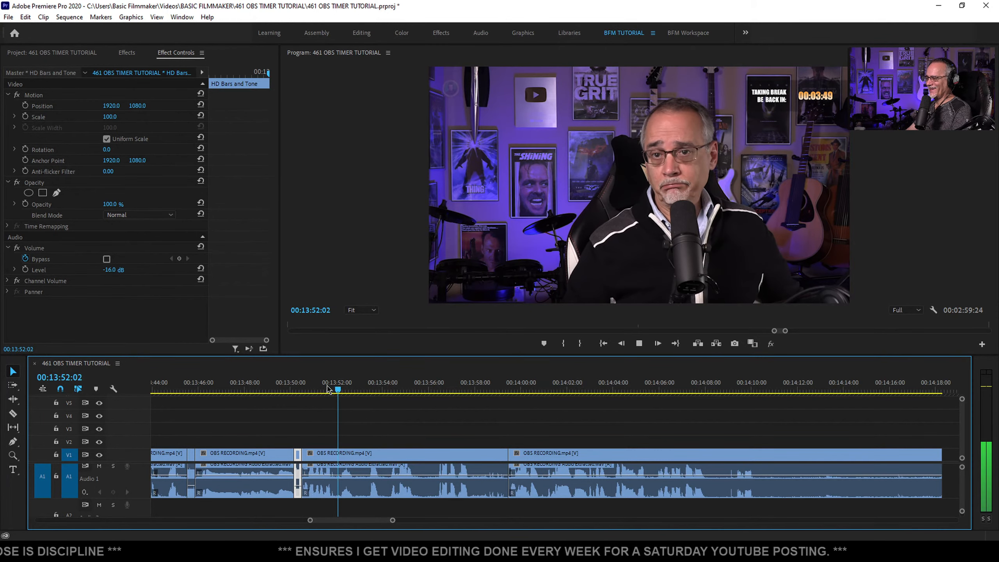
key("space")
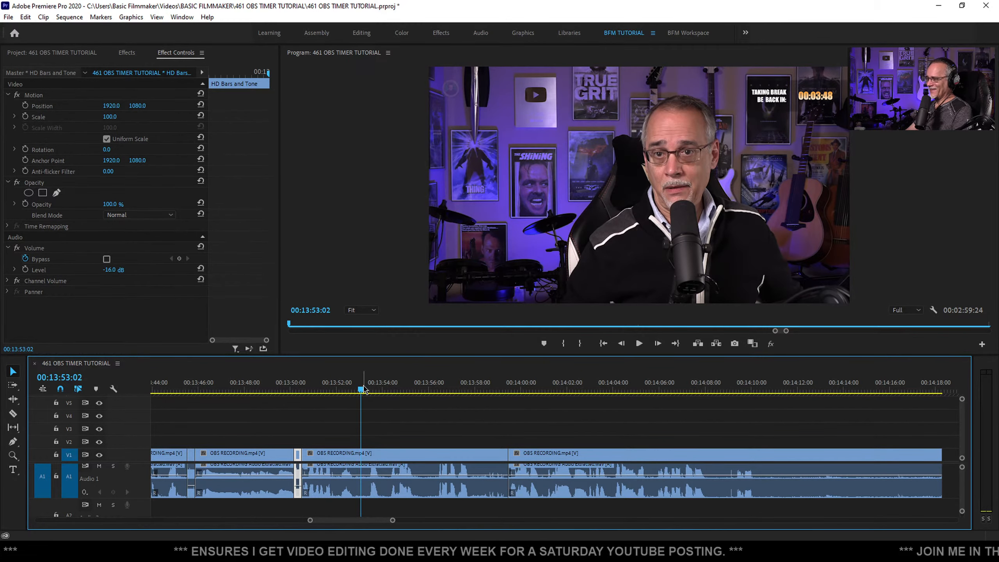
key("space")
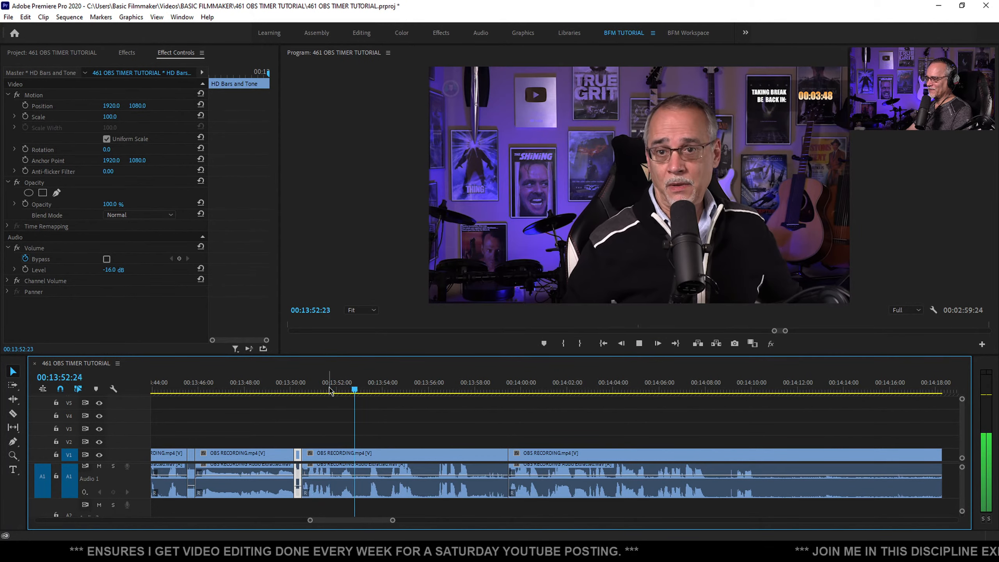
Insert an HD Bars and Tone separator at about 00:13:53 and ripple trim the following clip's start up to 00:13:56:20
key("space")
key("ctrl+shift+v")
key("space")
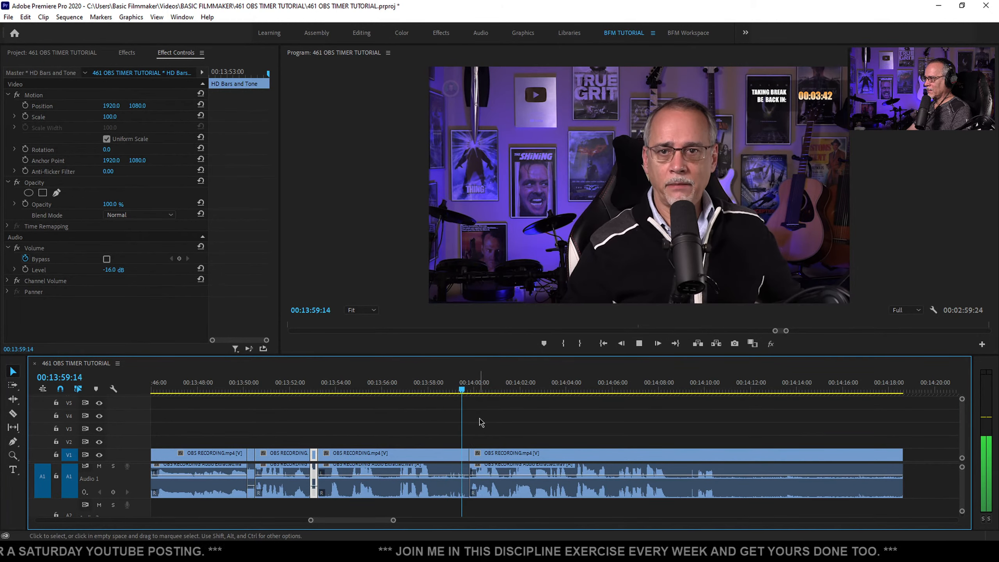
key("space")
left_click_drag(413, 385, 400, 388)
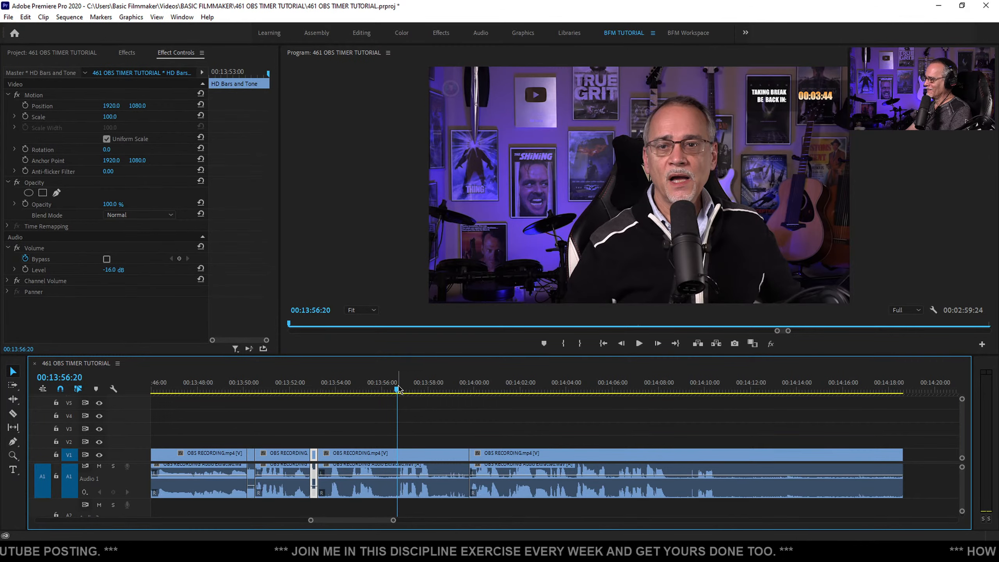
key("q")
Insert another HD Bars and Tone separator at about 00:13:56 and ripple delete the short leftover fragment right after it
key("space")
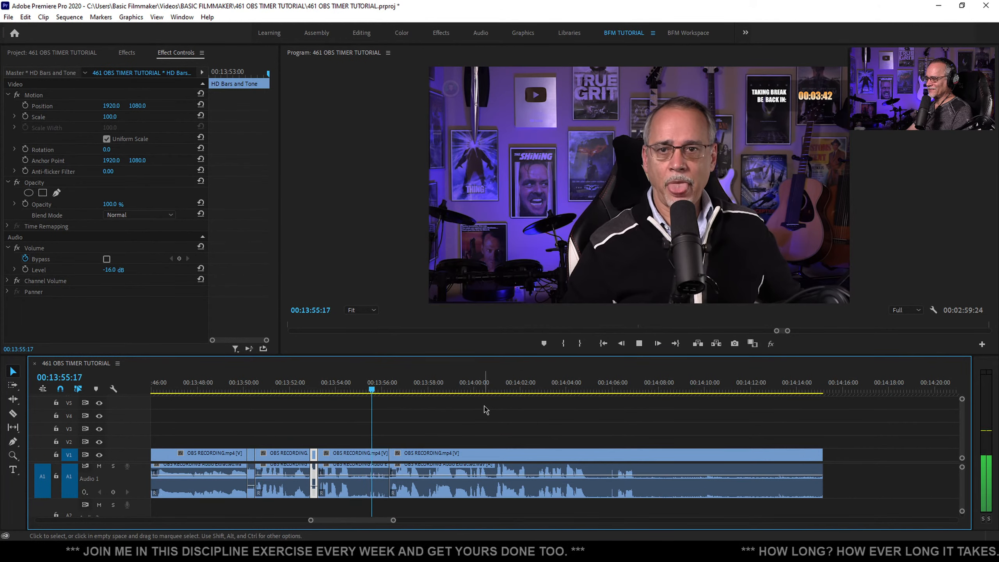
key("space")
key("ctrl+shift+v")
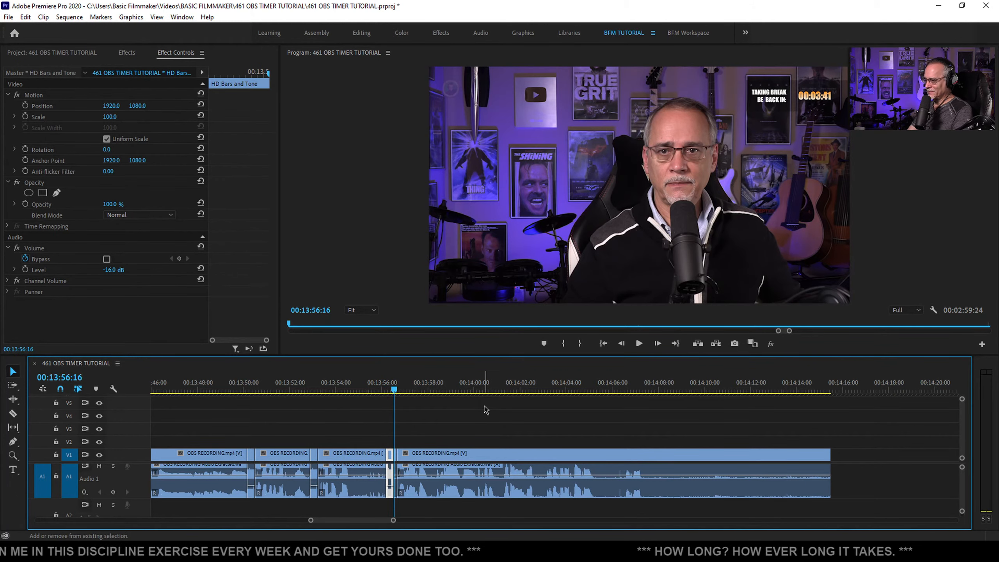
key("Delete")
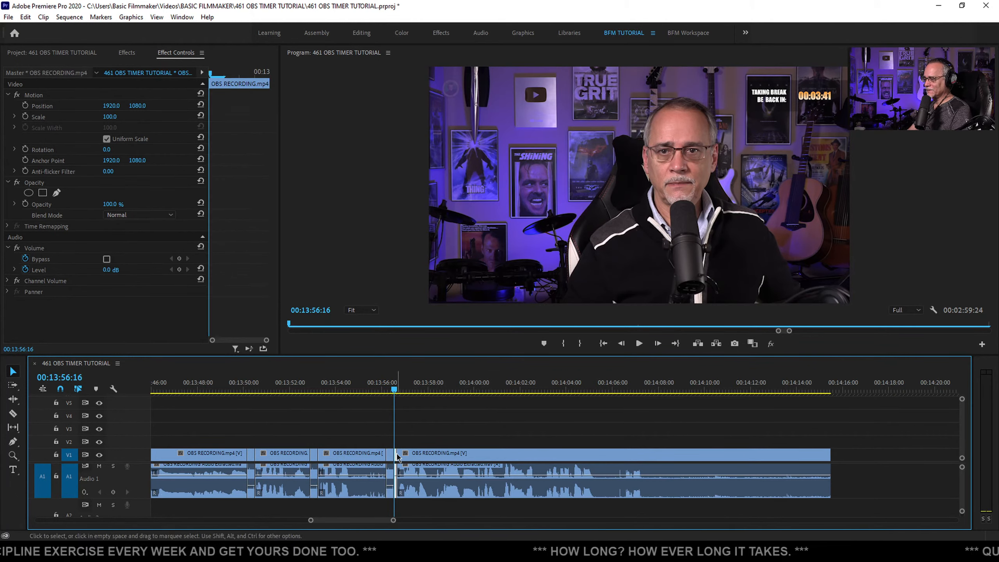
key("shift+Delete")
Play through the last remaining take and insert an HD Bars and Tone separator at 00:14:02:20
key("space")
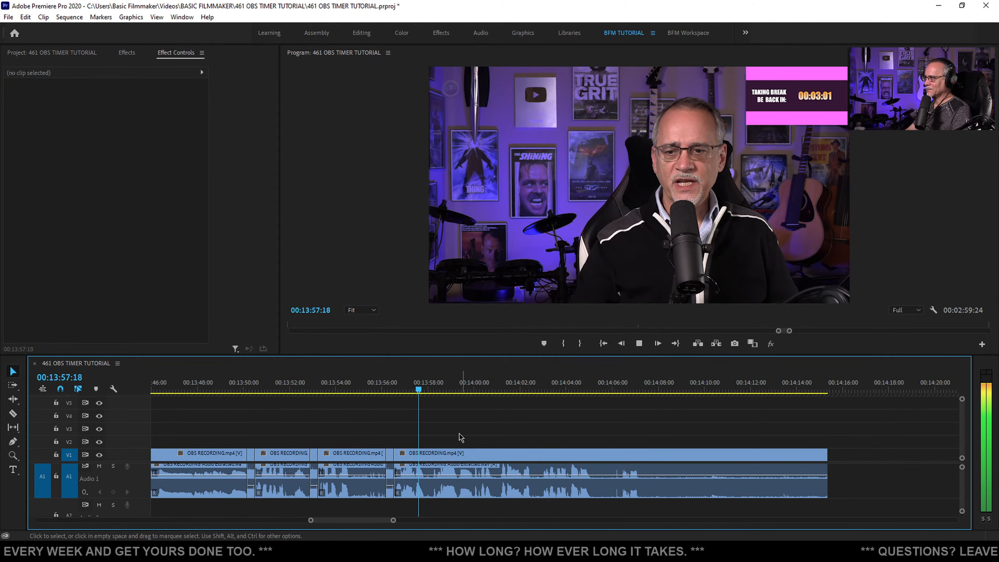
scroll(454, 435, "down", 1)
scroll(454, 436, "down", 1)
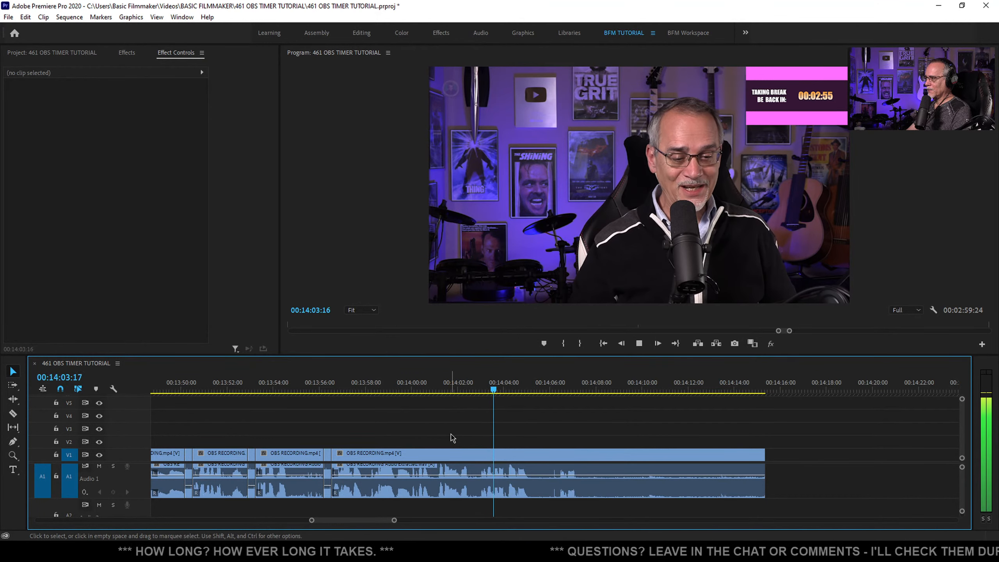
key("space")
left_click(373, 386)
key("space")
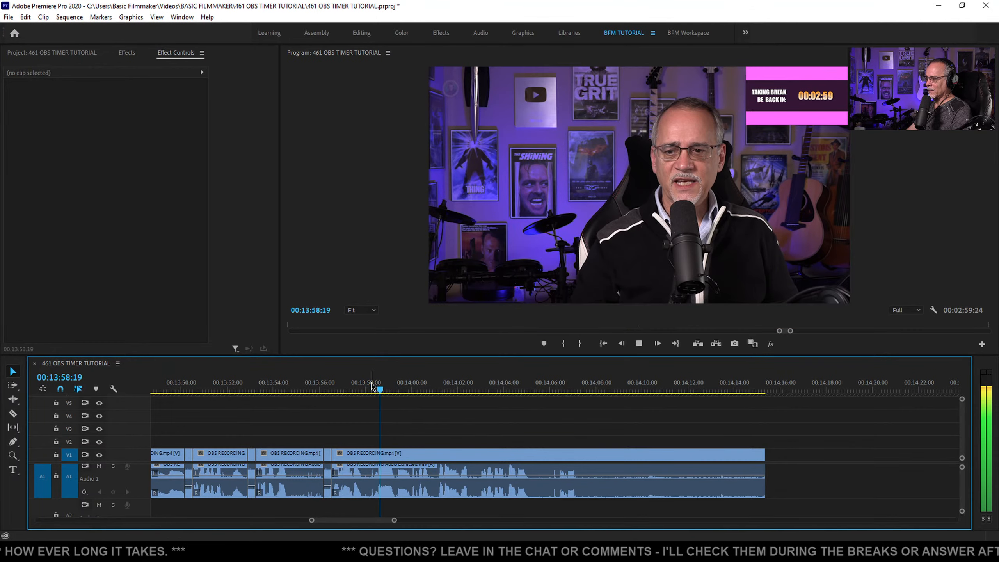
key("space")
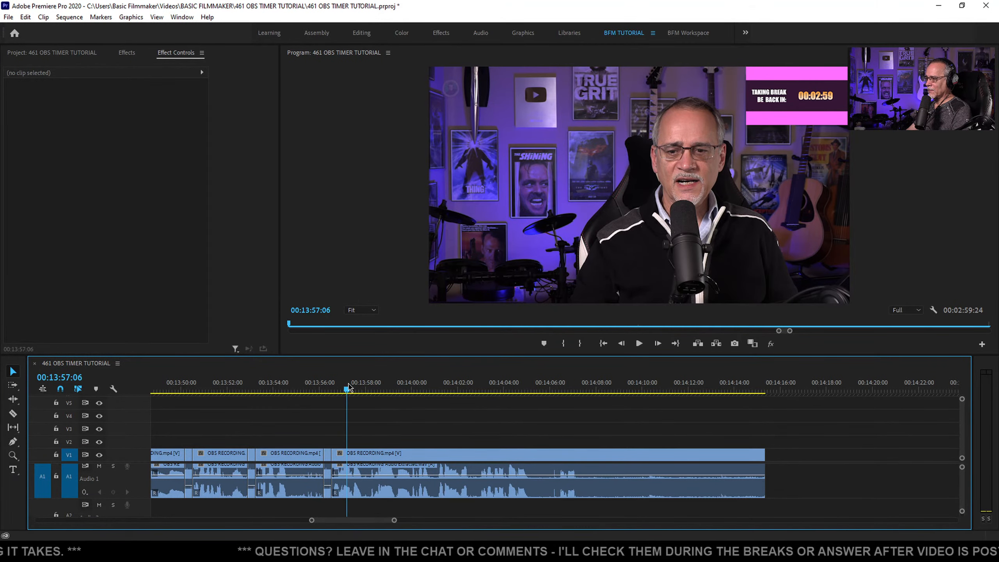
key("space")
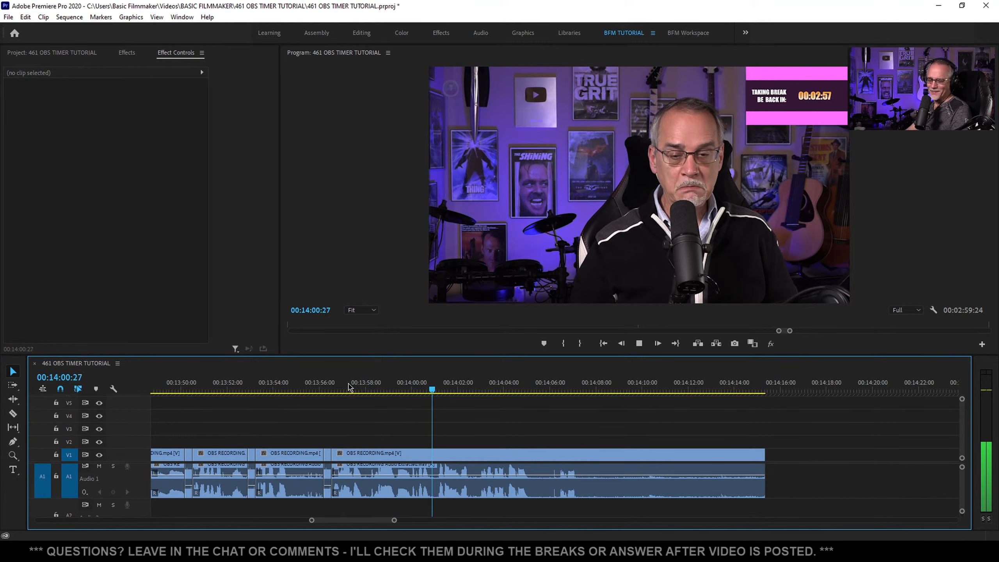
key("space")
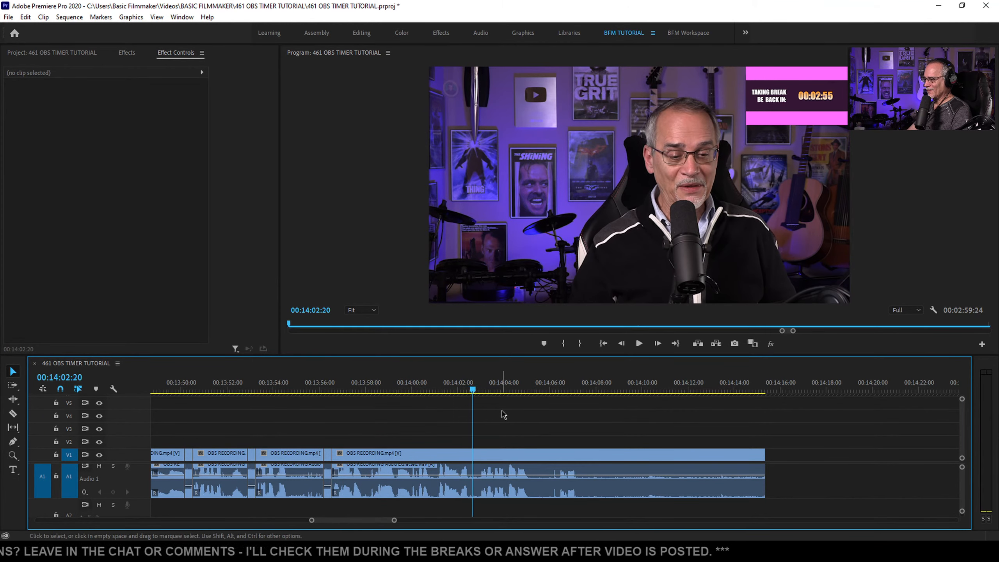
key("ctrl+shift+v")
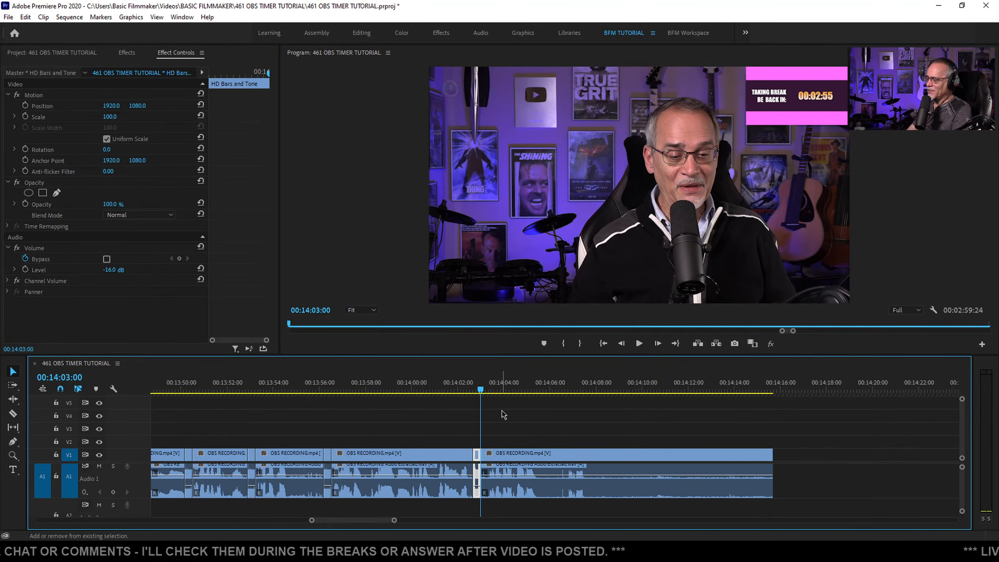
Delete the leftover recording after the final separator and close the gap before the NEST OUTRO CREDITS clip
left_click(531, 456)
key("Delete")
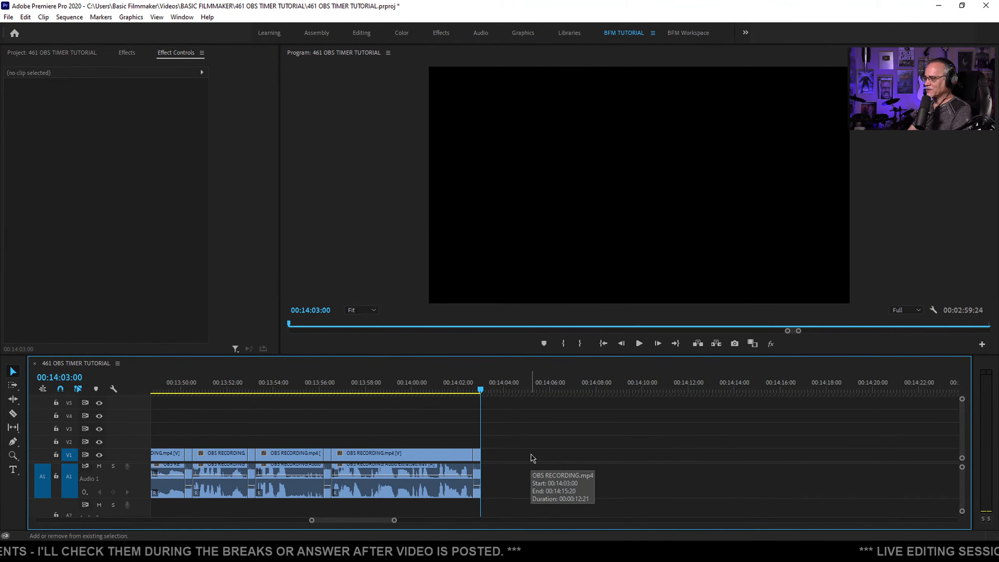
left_click(532, 457)
key("Delete")
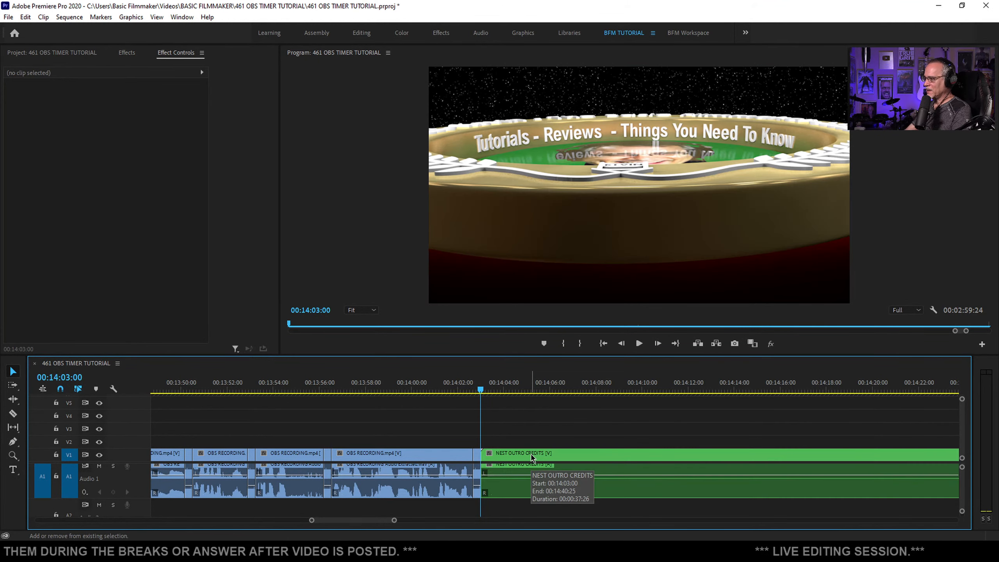
Play the separated takes from 00:13:39:26 into the outro credits to check the cuts
key("minus")
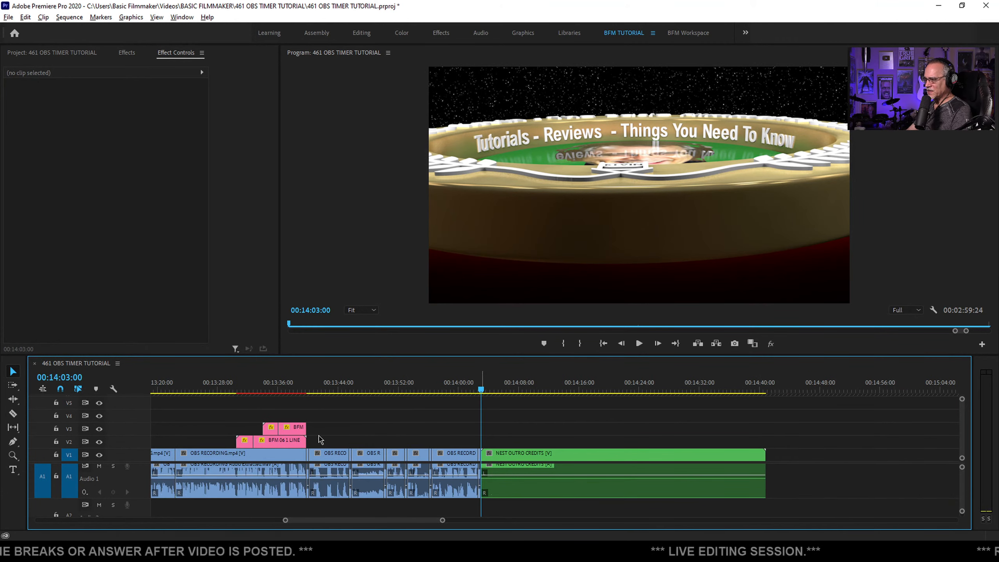
scroll(307, 437, "up", 8)
left_click(287, 389)
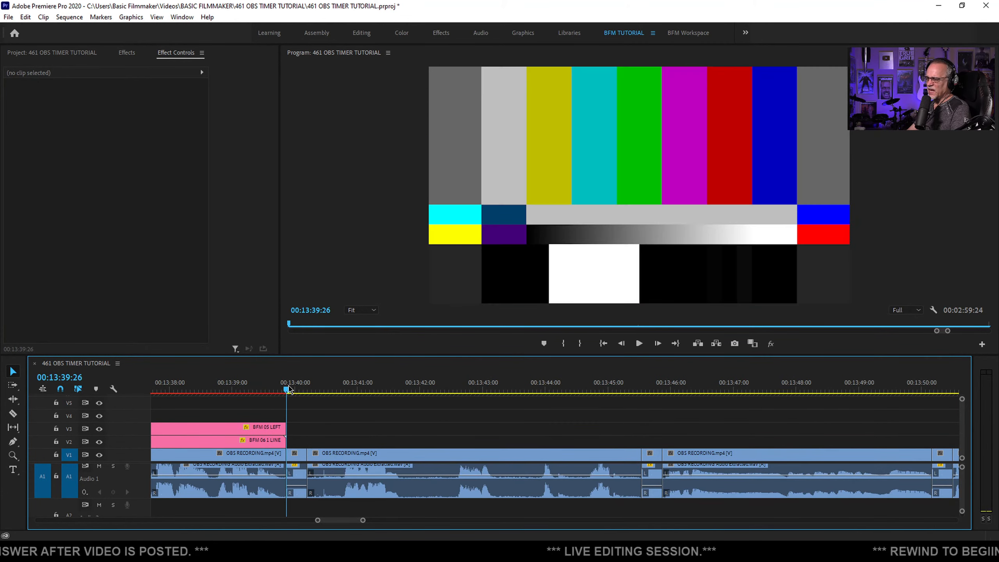
key("space")
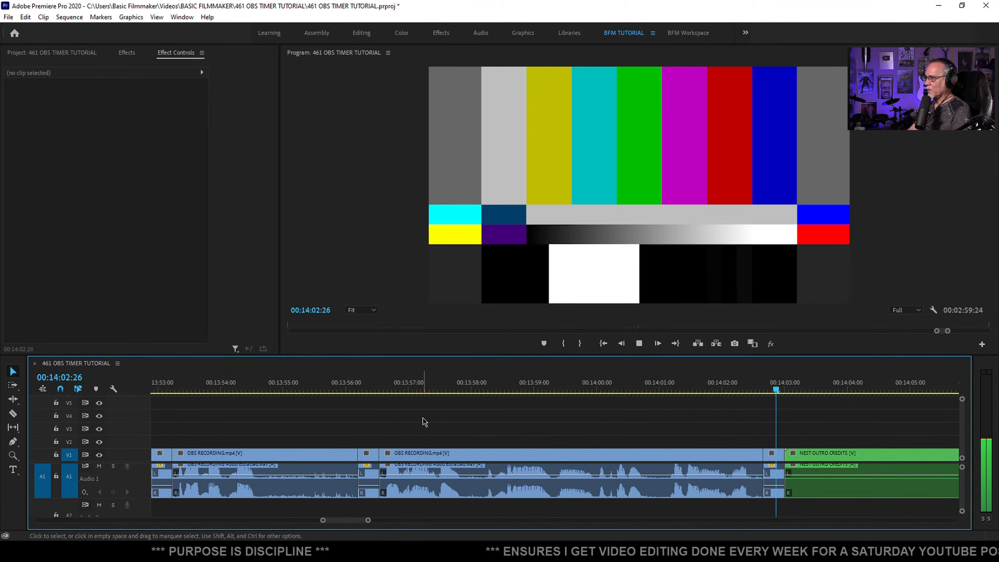
key("space")
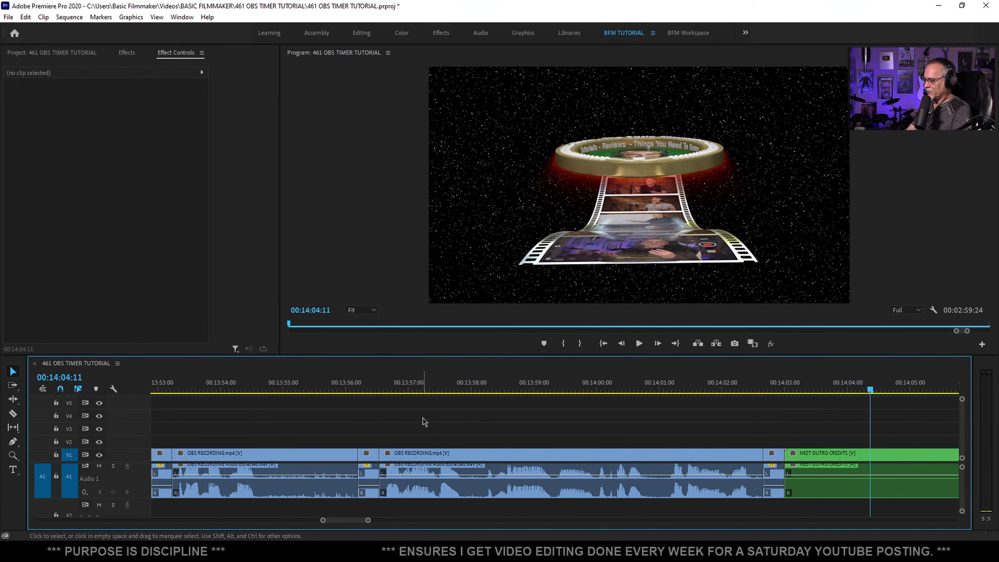
Save the project and set the sequence's Out point at the end of the outro credits, 00:14:40:26
key("backslash")
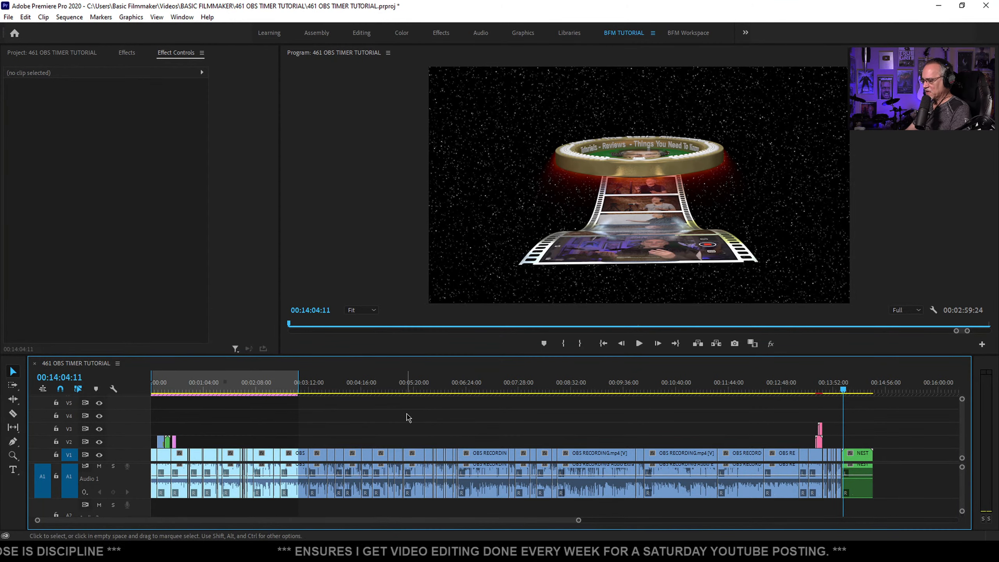
key("ctrl+m")
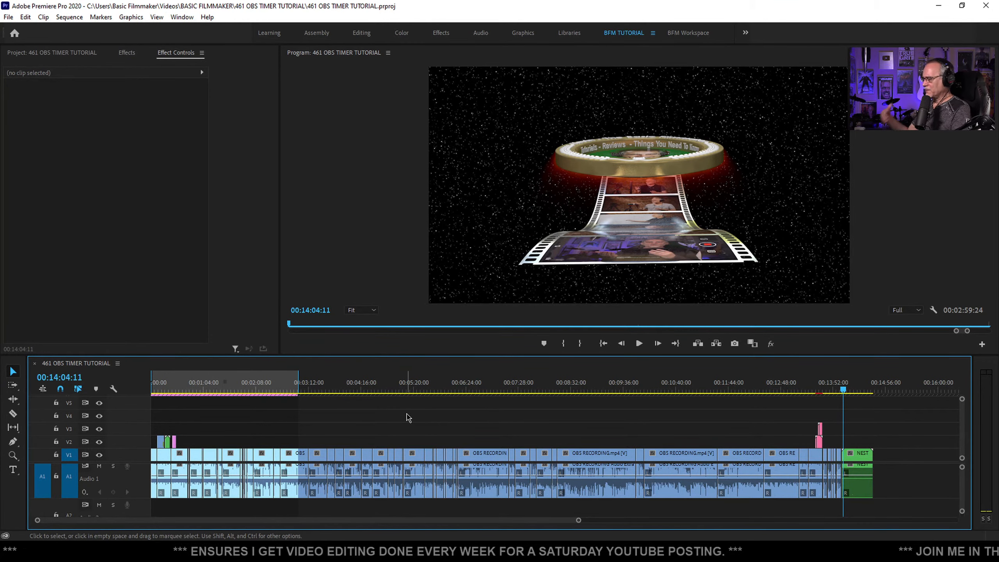
left_click_drag(890, 389, 875, 389)
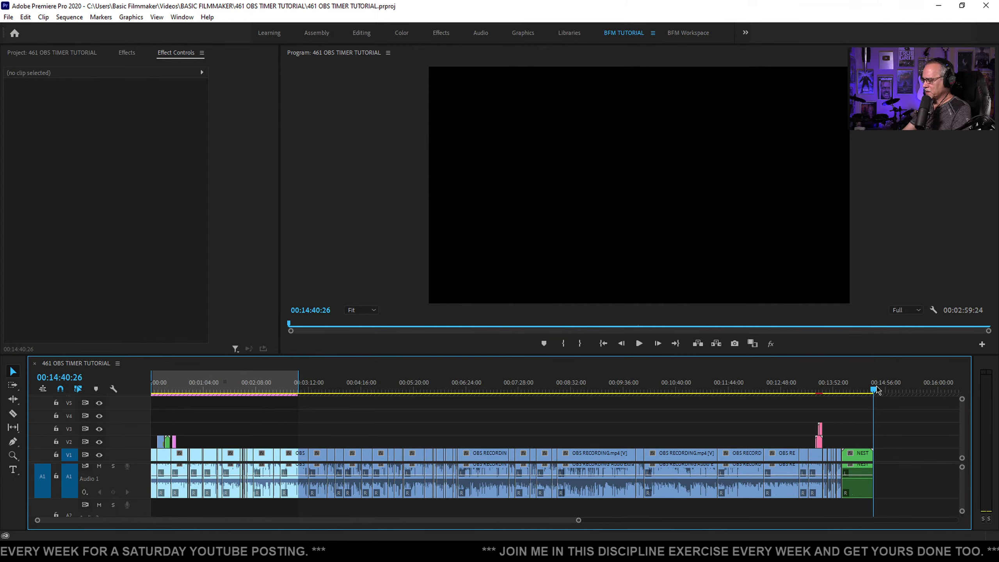
key("o")
key("Home")
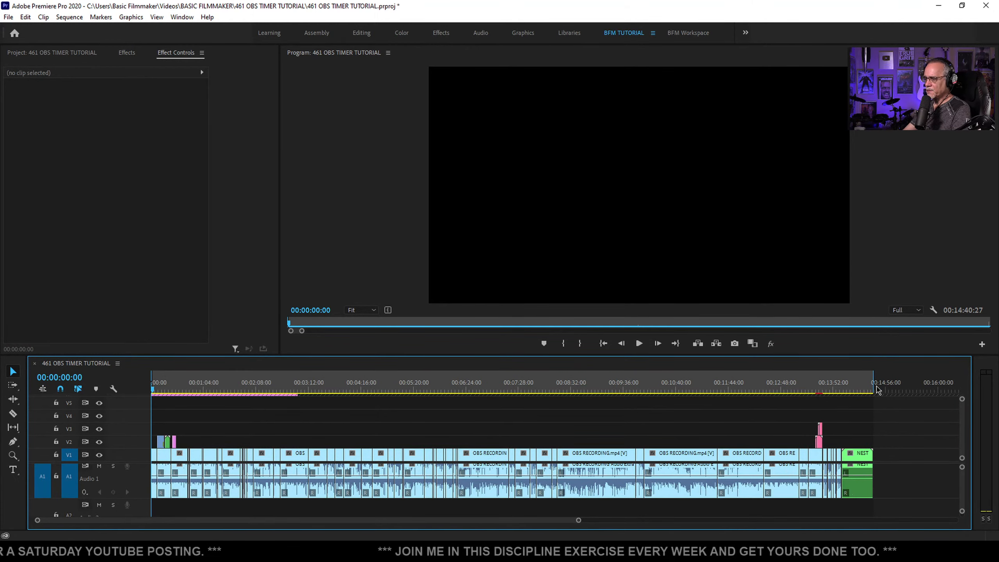
key("equal")
key("equal")
key("equal")
key("equal")
key("equal")
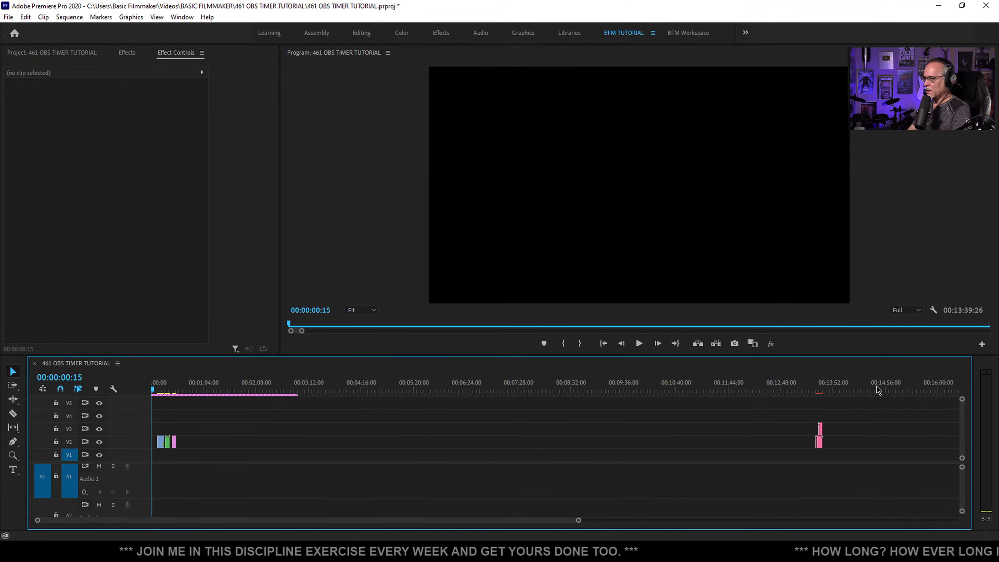
key("ctrl+z")
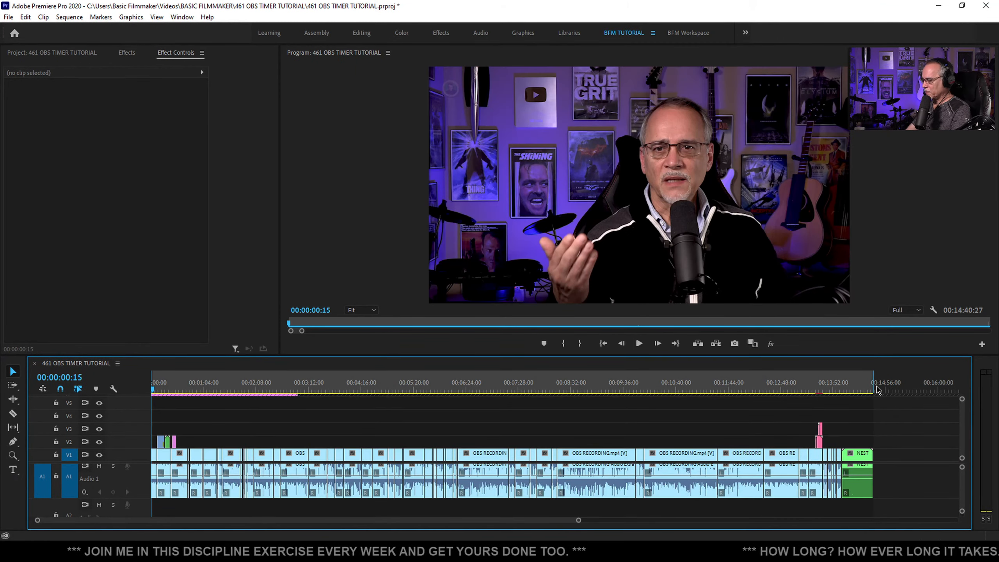
Place the adjustment layer with Lumetri Color above all the clips, spanning the whole sequence to the end of the outro
key("End")
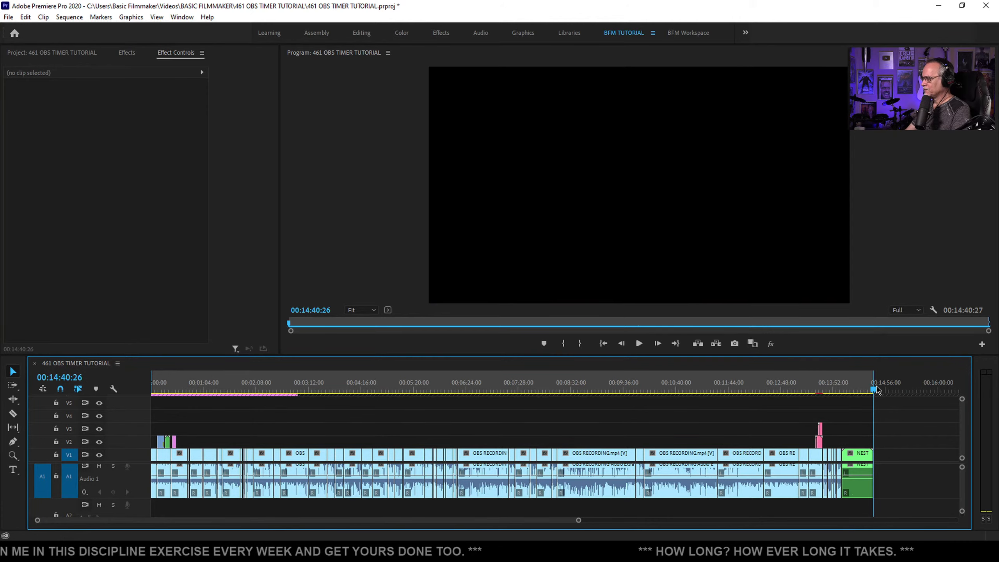
left_click_drag(872, 391, 859, 392)
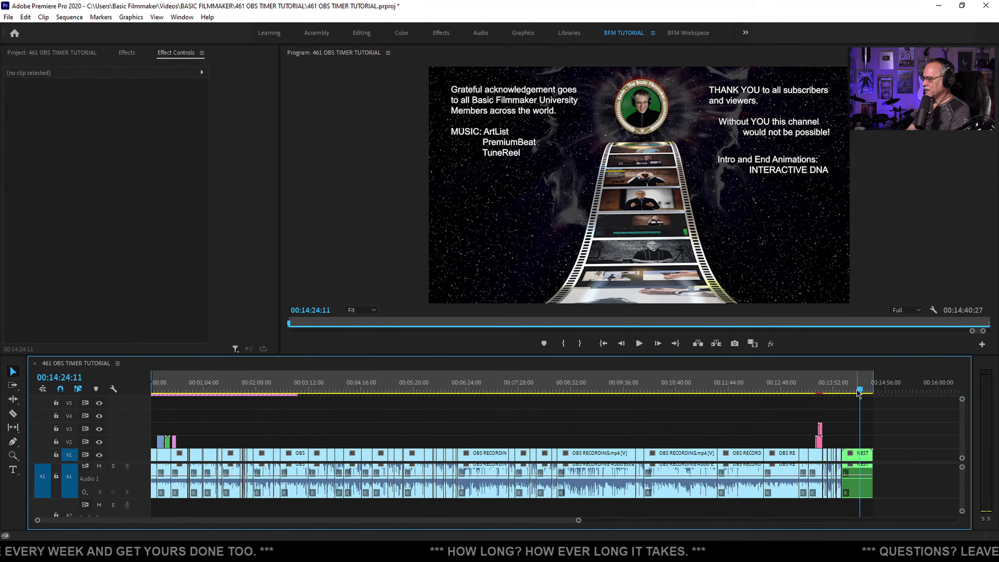
key("End")
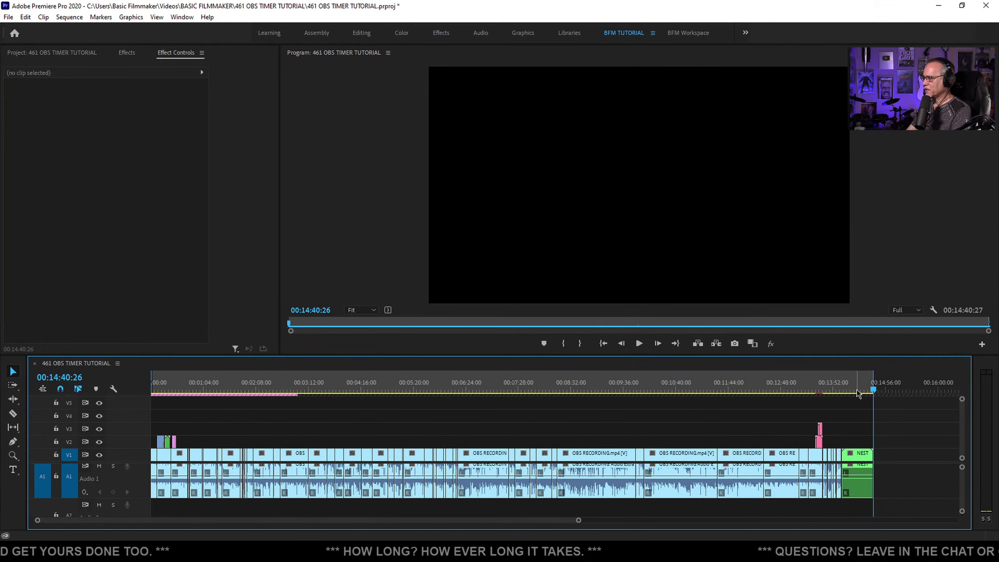
key("grave")
left_click(29, 254)
left_click(241, 257)
left_click_drag(273, 252, 848, 287)
left_click_drag(206, 69, 71, 78)
left_click_drag(293, 81, 269, 83)
key("grave")
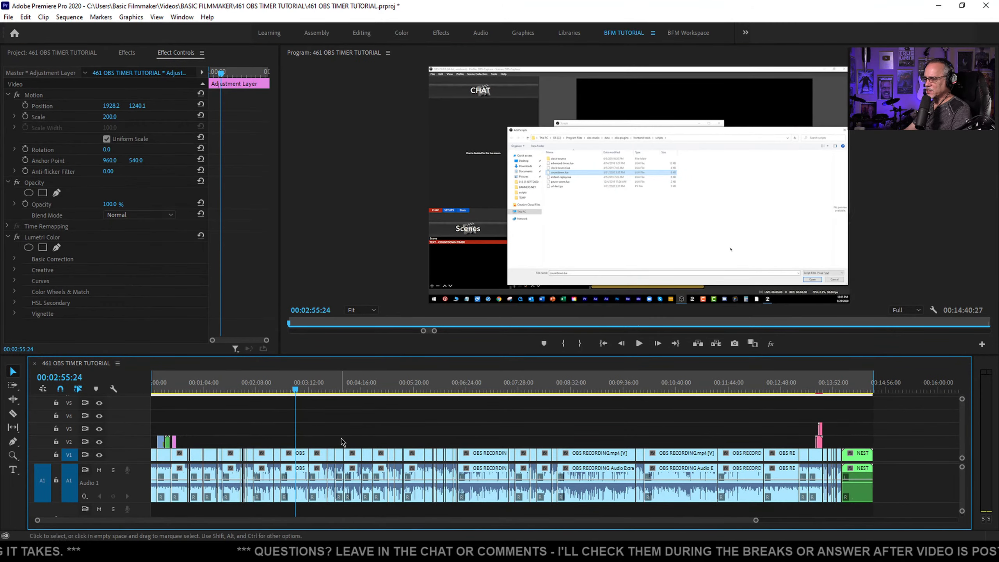
Delete all empty video and audio tracks from the sequence and save the project
right_click(125, 432)
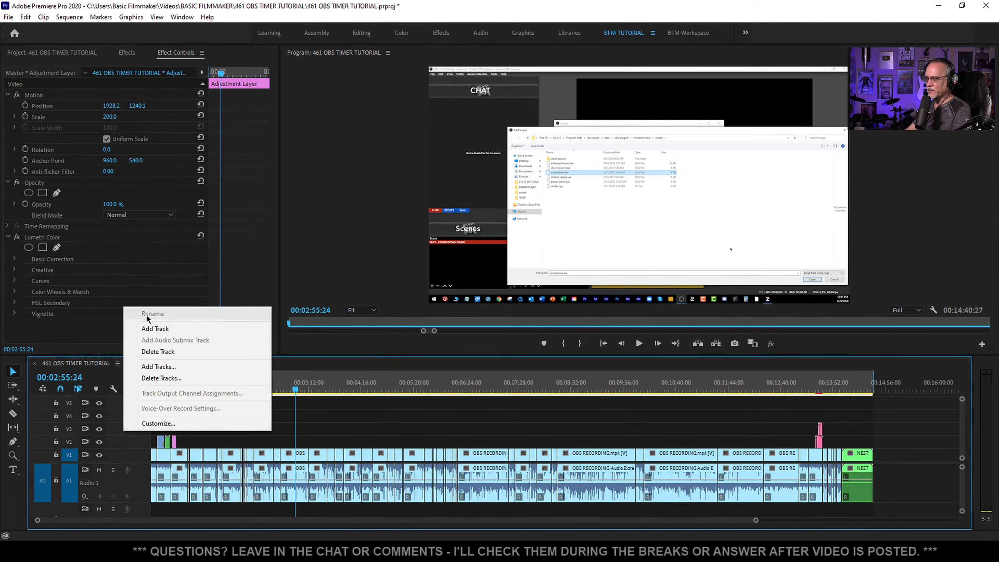
left_click(173, 378)
left_click(472, 239)
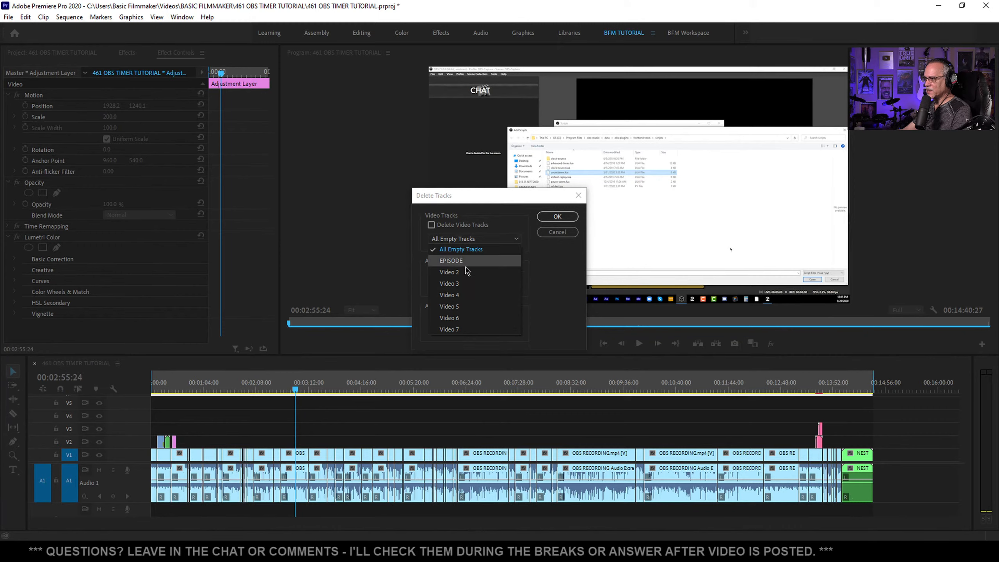
left_click(531, 272)
left_click(432, 224)
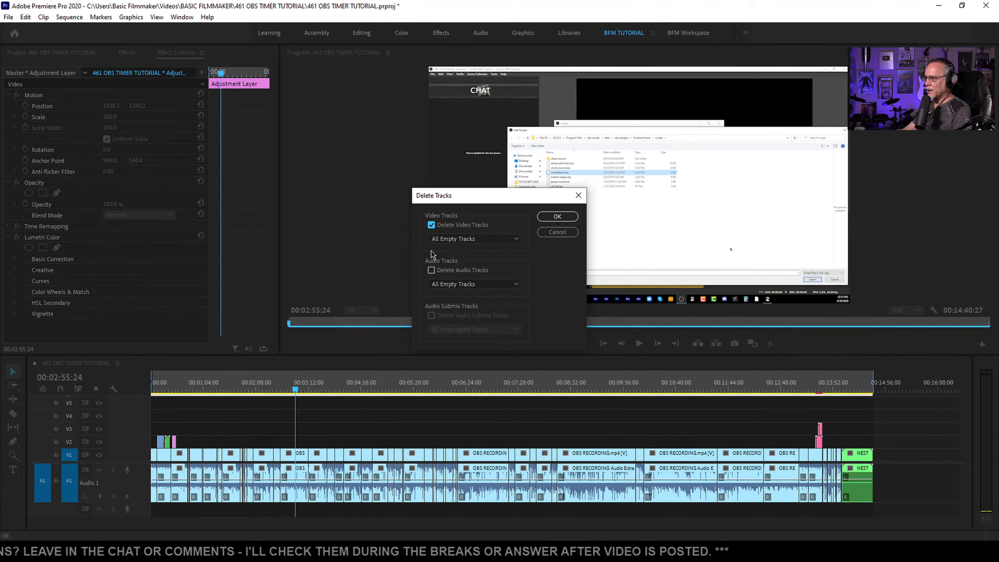
left_click(432, 270)
left_click(557, 217)
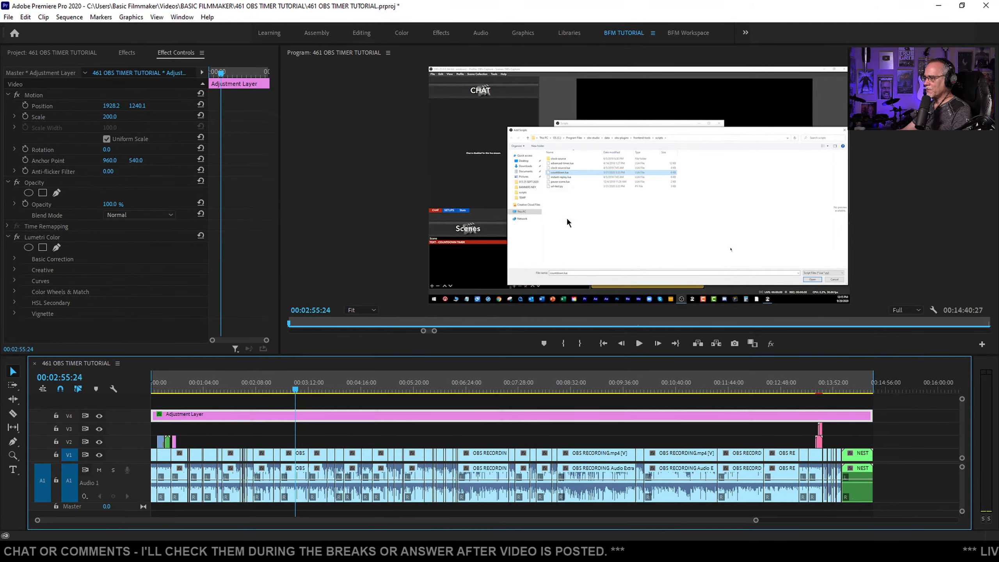
key("ctrl+s")
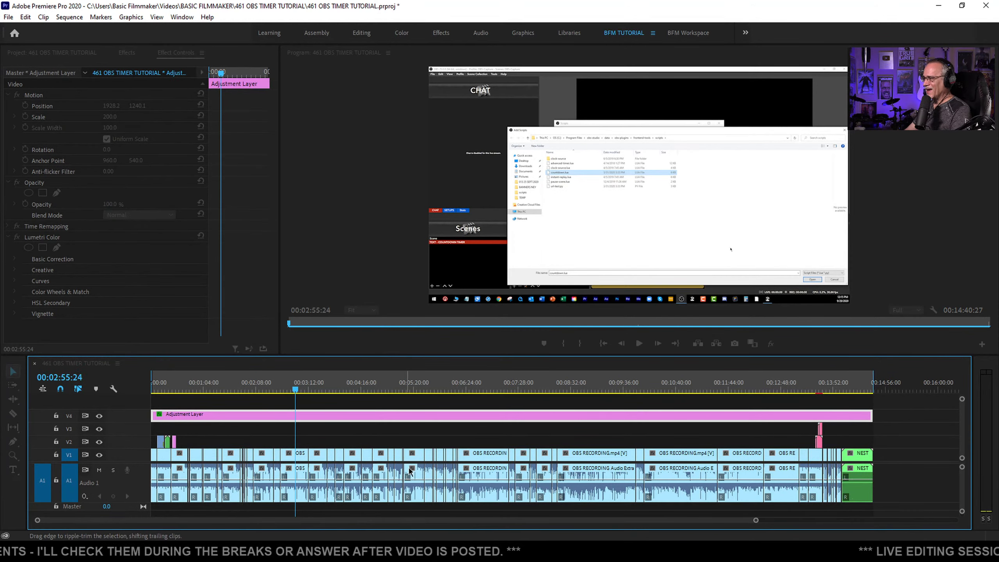
Scrub through the graded sequence to 00:13:29:24 and examine the frame in the maximized program monitor
left_click(196, 389)
left_click_drag(198, 390, 817, 435)
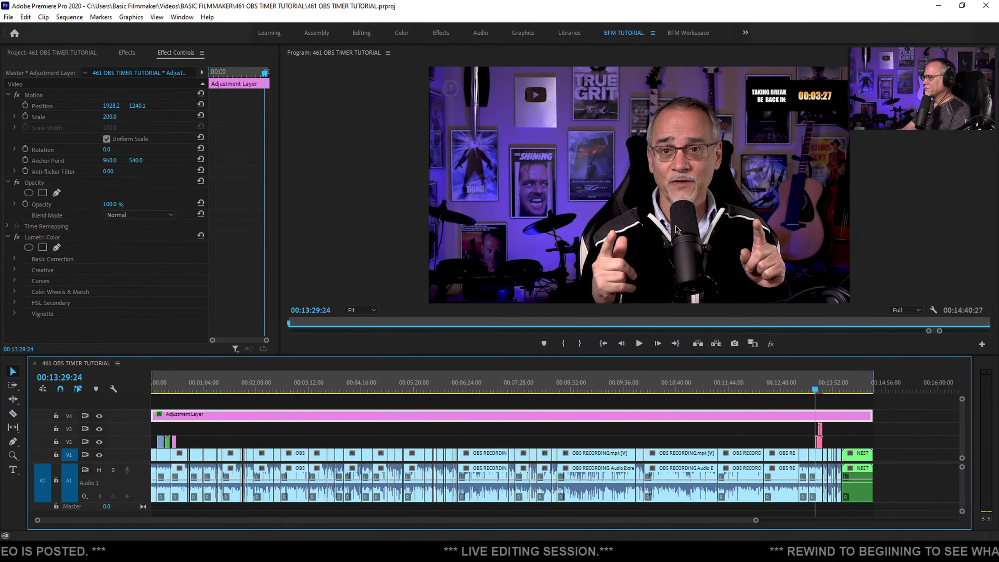
key("grave")
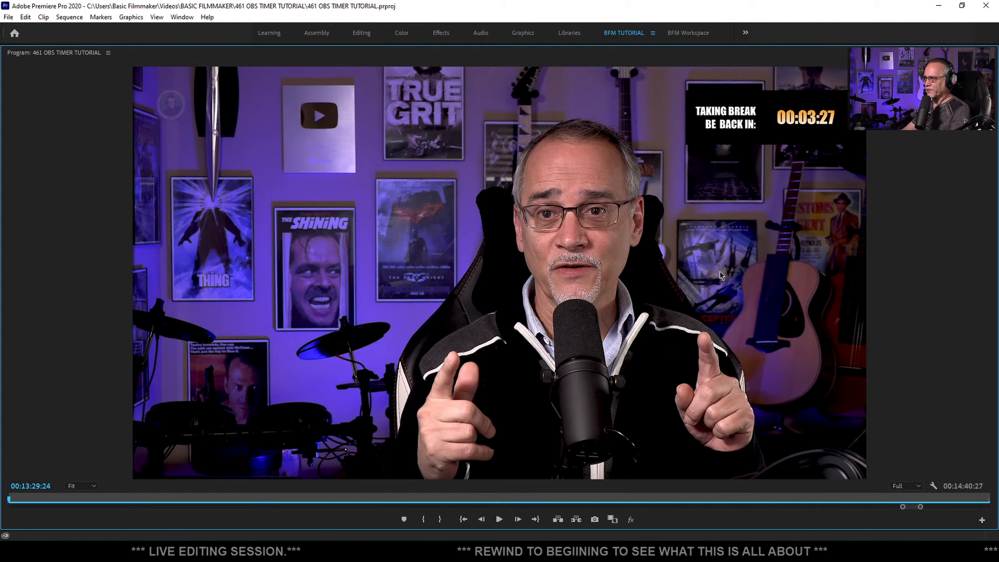
Open the Lumetri Color controls for the adjustment layer and reset all of the effect's settings
key("grave")
left_click(181, 17)
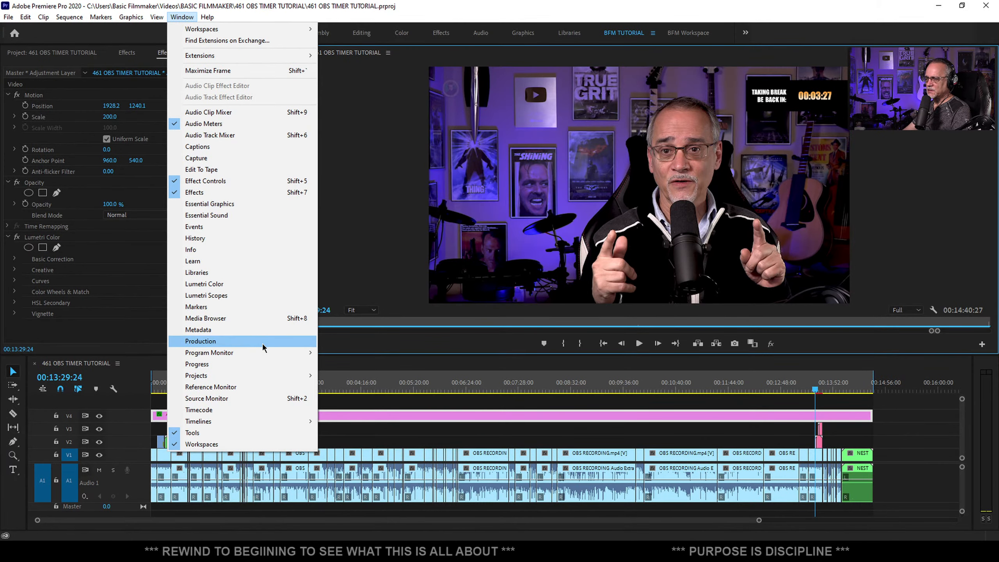
left_click(243, 284)
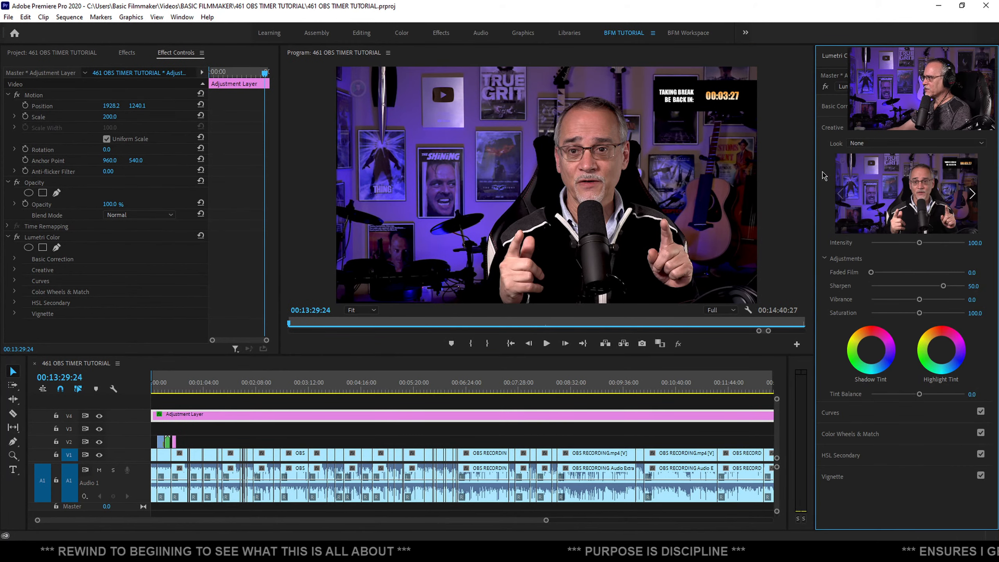
left_click(982, 86)
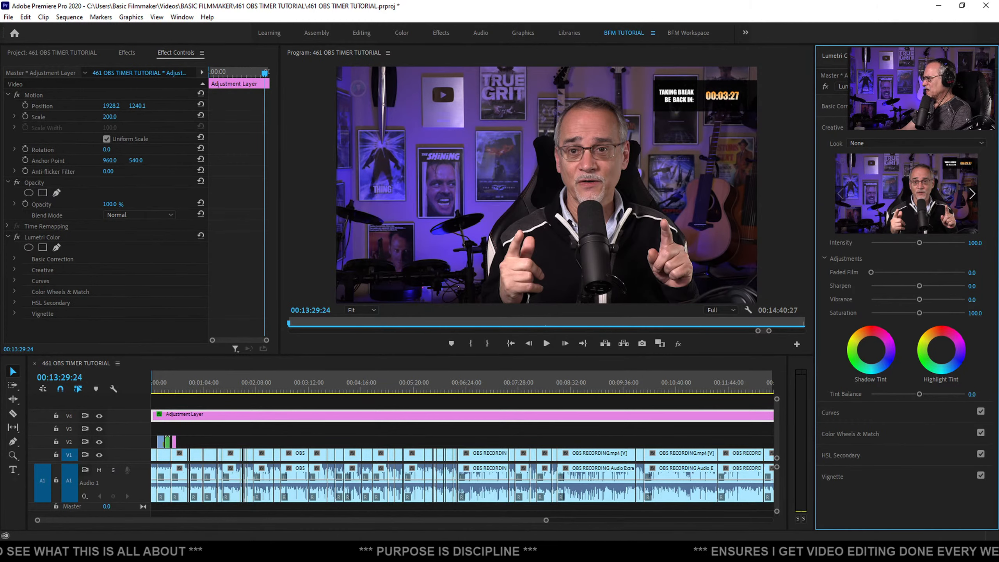
Set Blacks to -10 in the Basic Correction of the adjustment layer's Lumetri Color effect
left_click(842, 108)
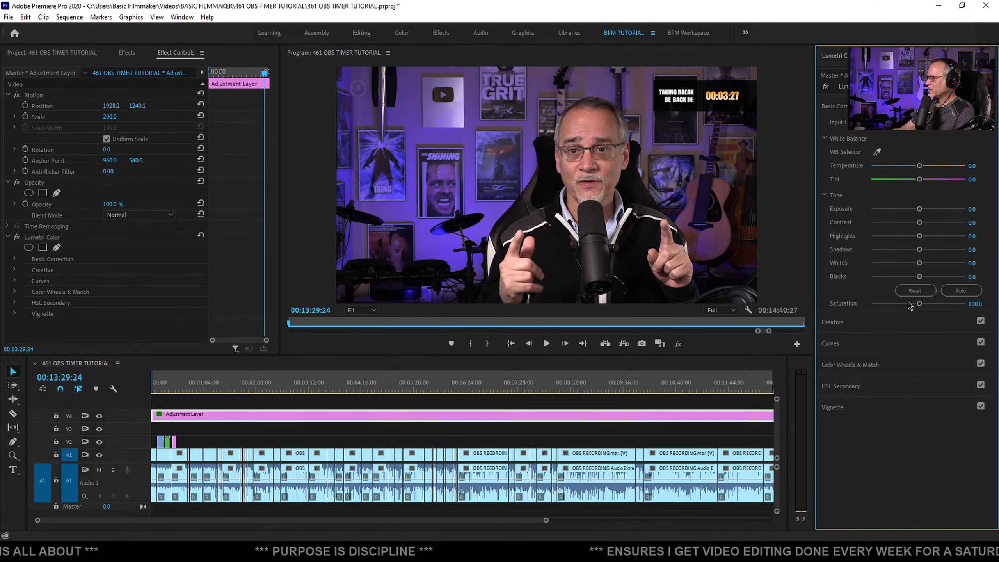
left_click(972, 277)
type("-1")
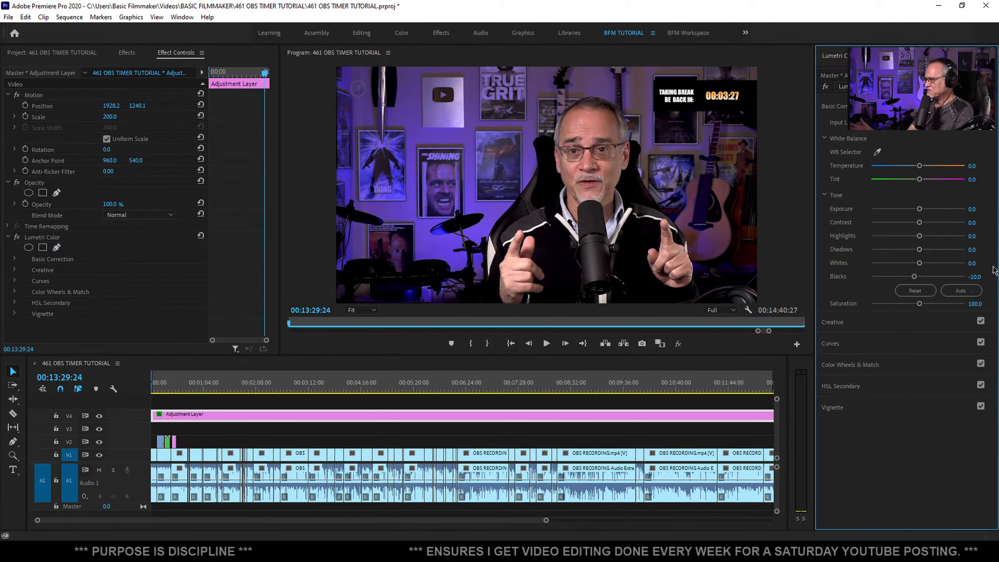
key("Return")
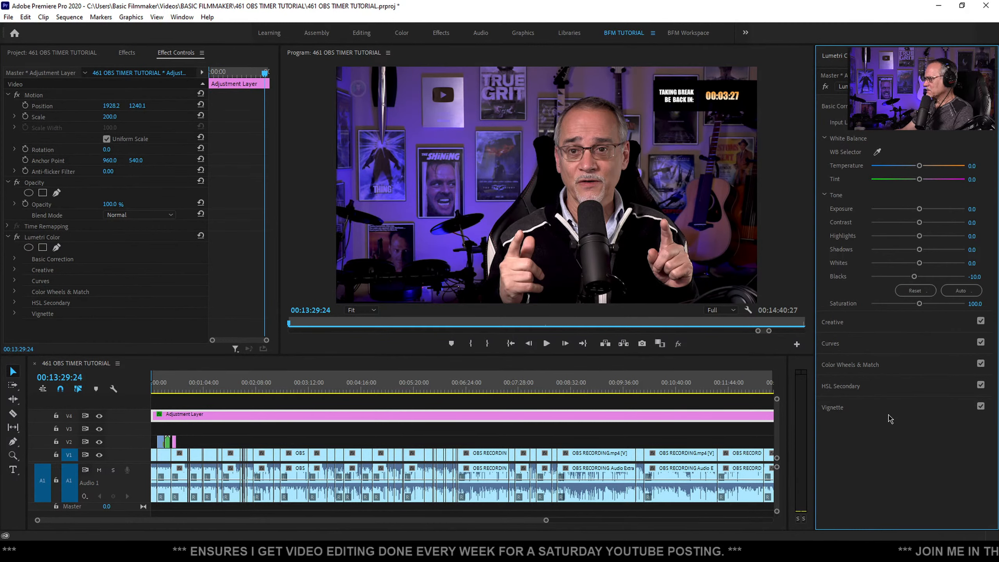
Try to set Sharpen to 50 in the Creative adjustments of the Lumetri Color effect
left_click(833, 323)
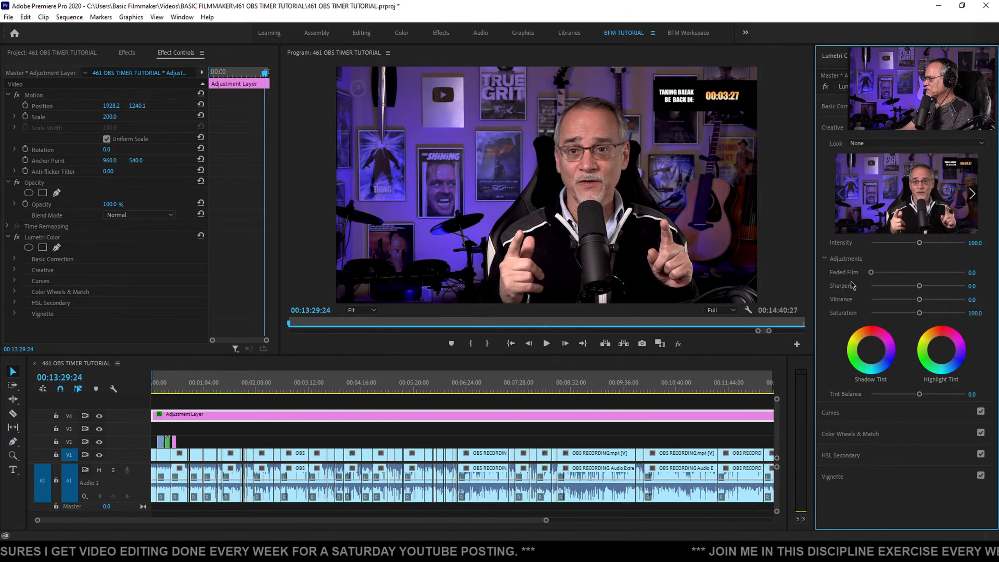
left_click(974, 285)
type("50")
key("Return")
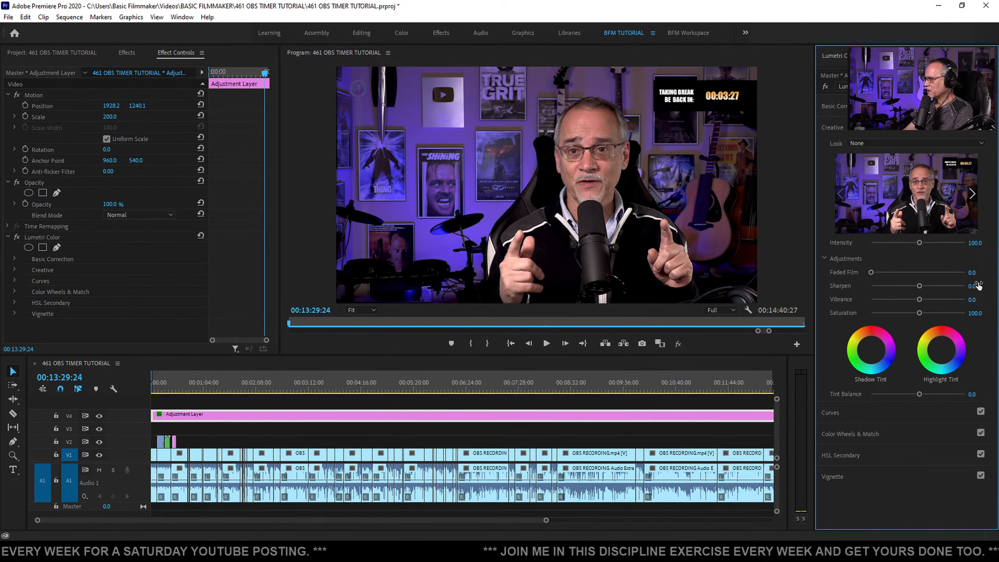
Turn off the adjustment layer's Lumetri Color effect and examine the ungraded frame in the maximized program monitor
key("ctrl+z")
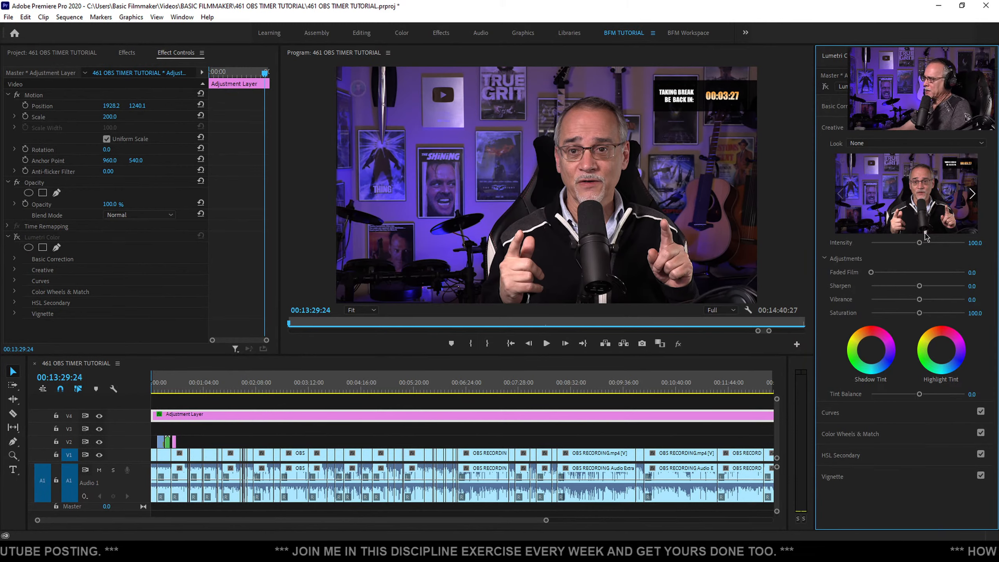
left_click_drag(711, 16, 531, 5)
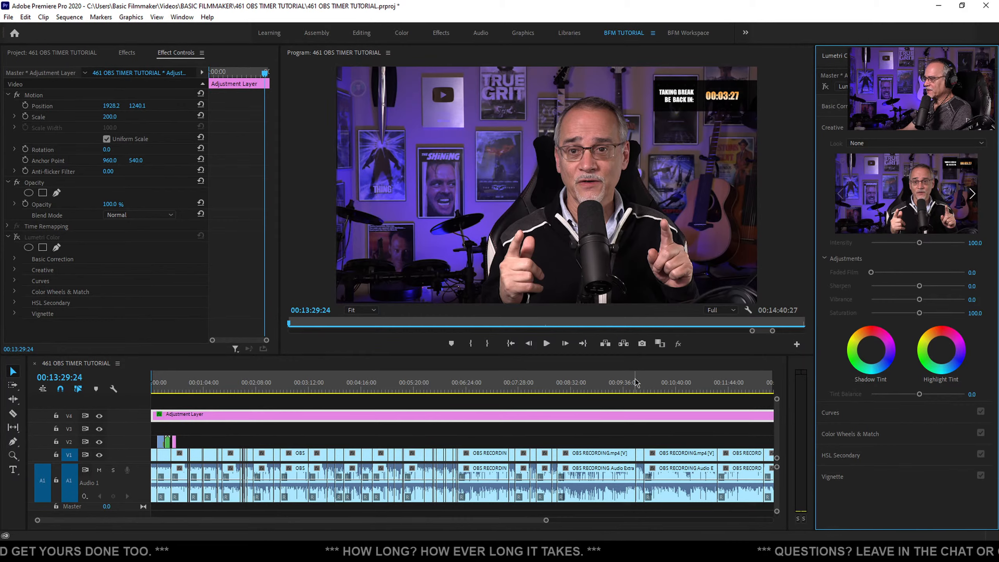
key("grave")
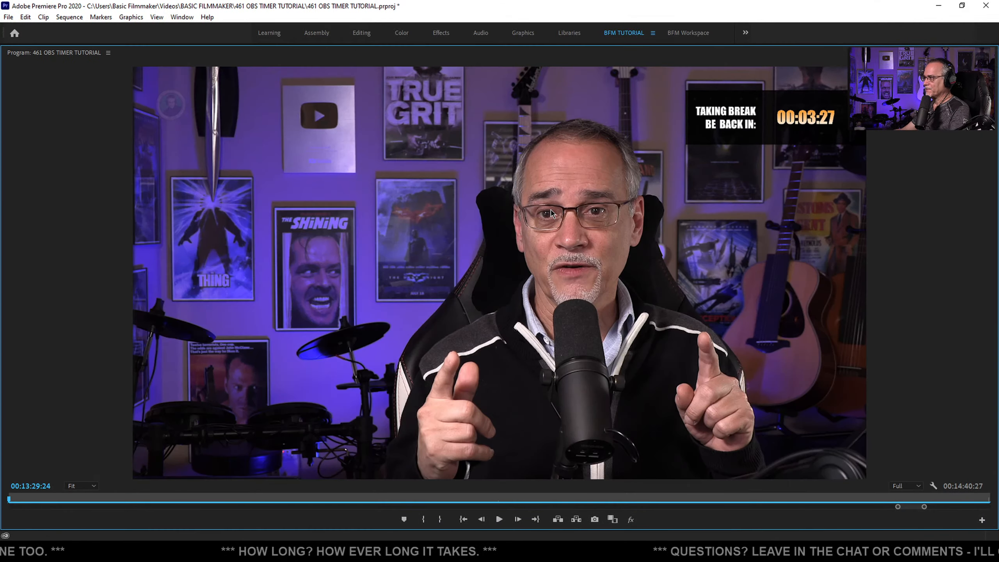
key("grave")
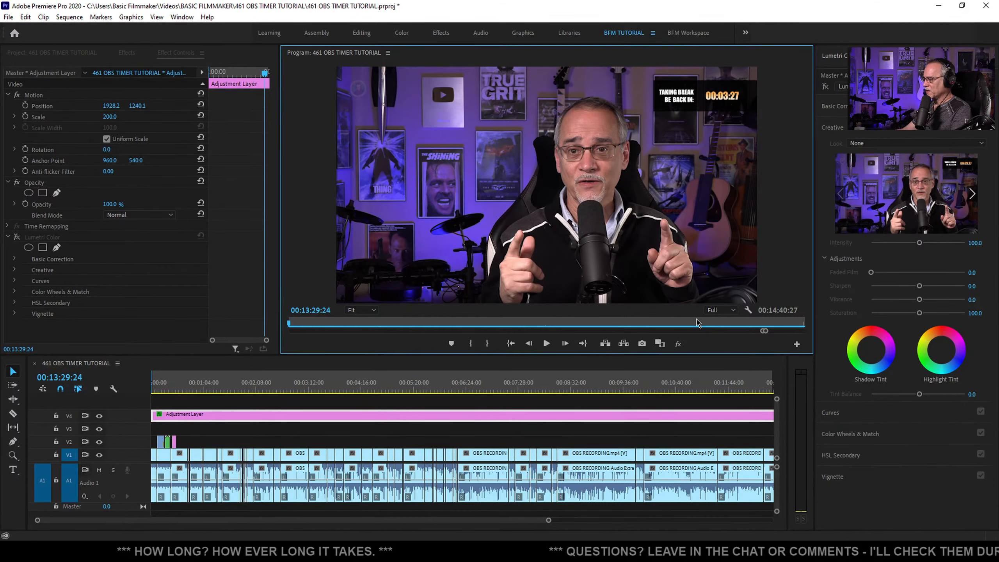
Close the Lumetri Color panel to give the program monitor and timeline their full width
right_click(831, 56)
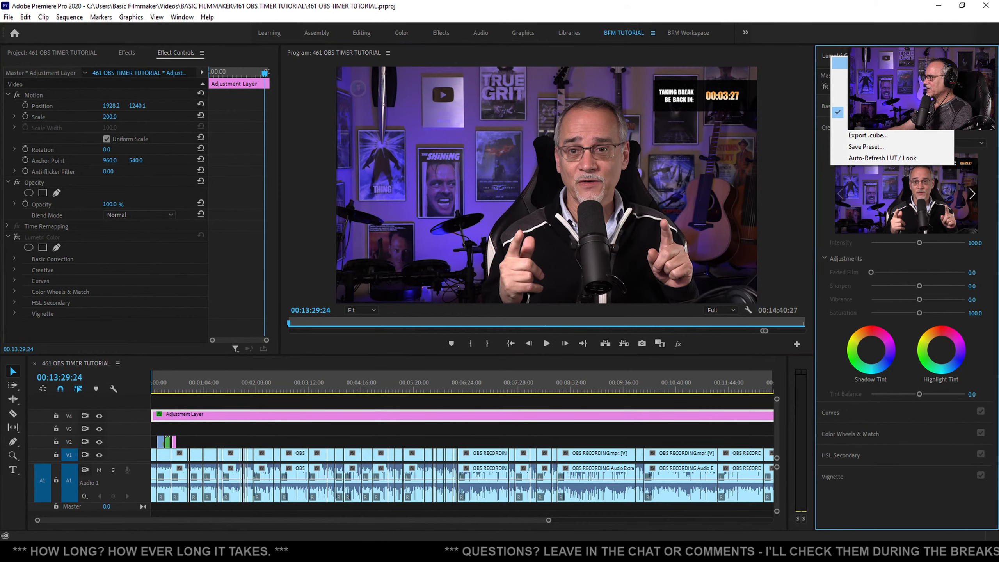
left_click(843, 63)
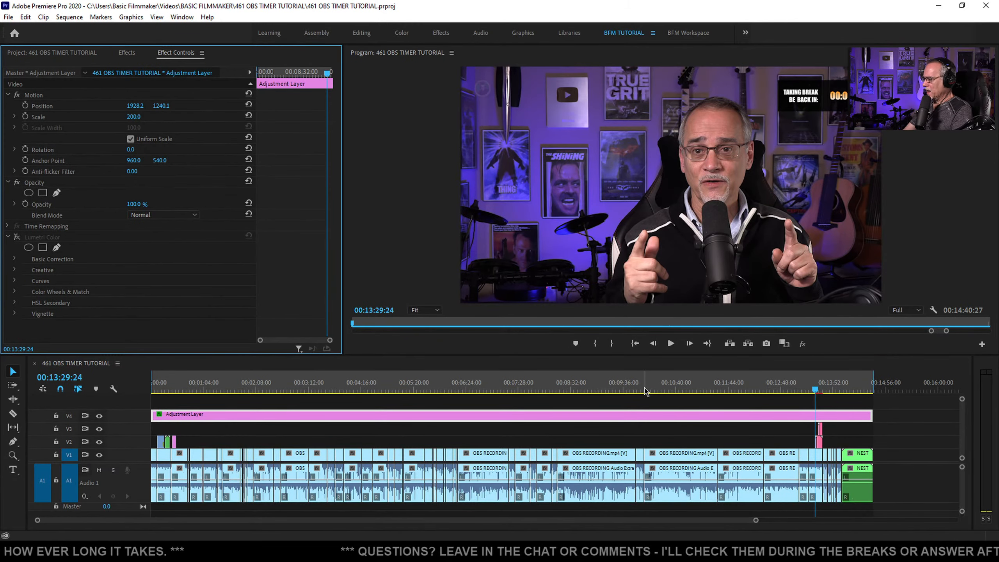